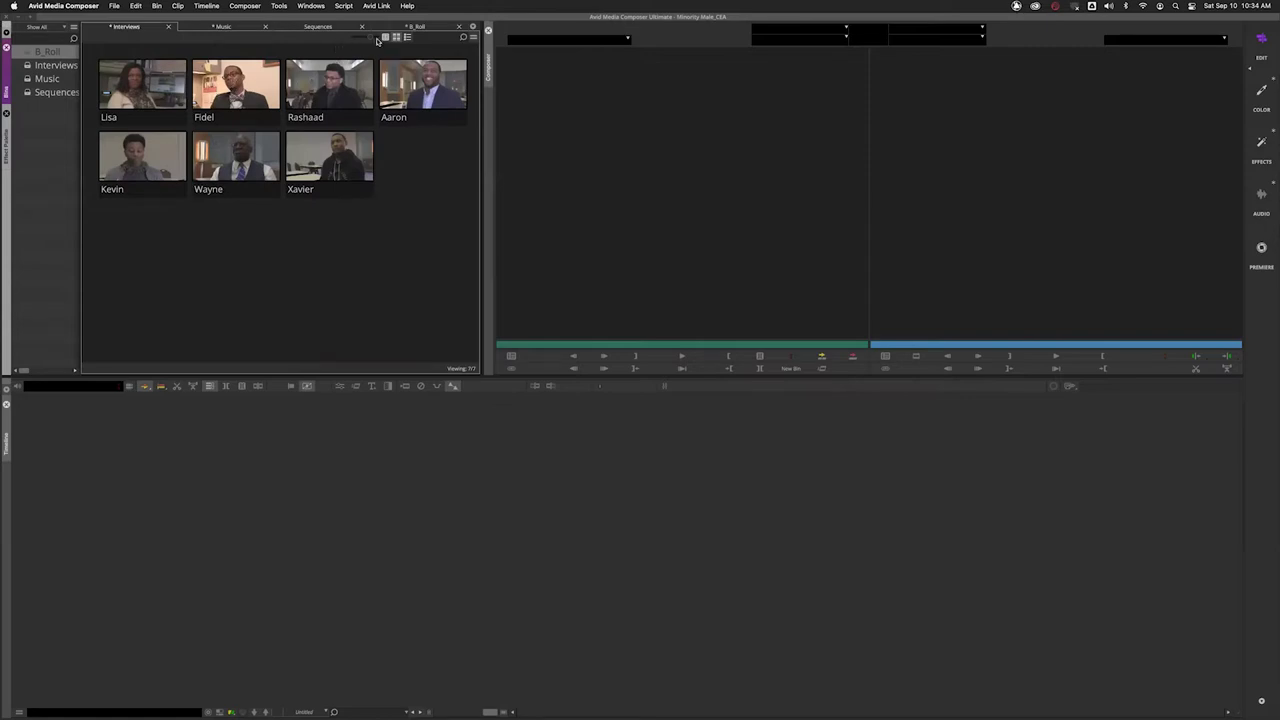
Switch the Interviews bin to text view and load the second interview clip into the source monitor.
{"action": "left_click", "coordinate": [407, 37]}
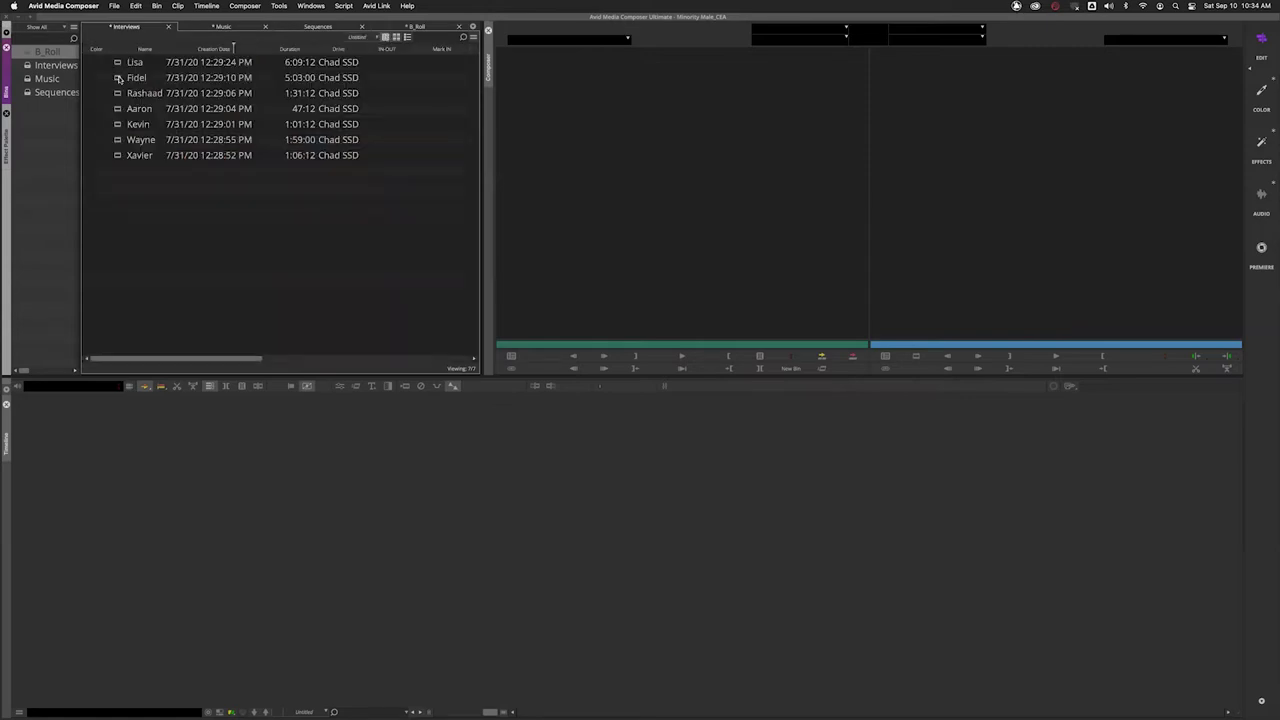
{"action": "left_click", "coordinate": [135, 78]}
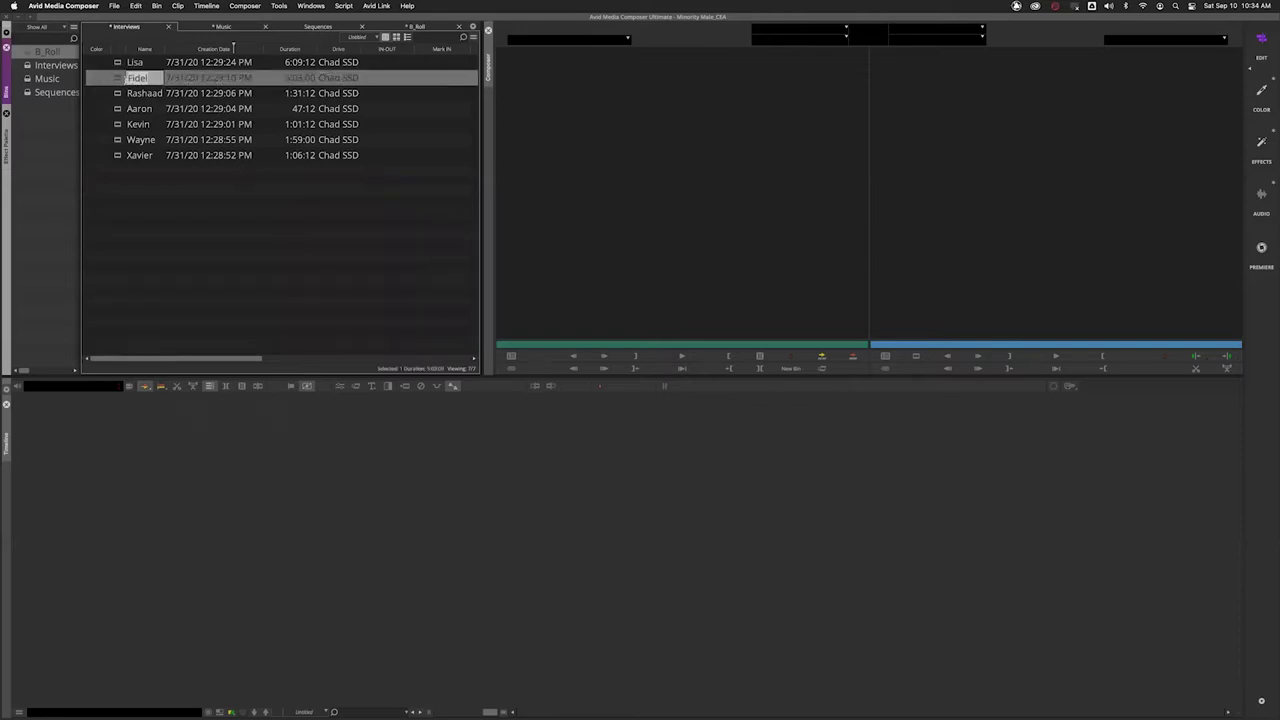
{"action": "double_click", "coordinate": [119, 78]}
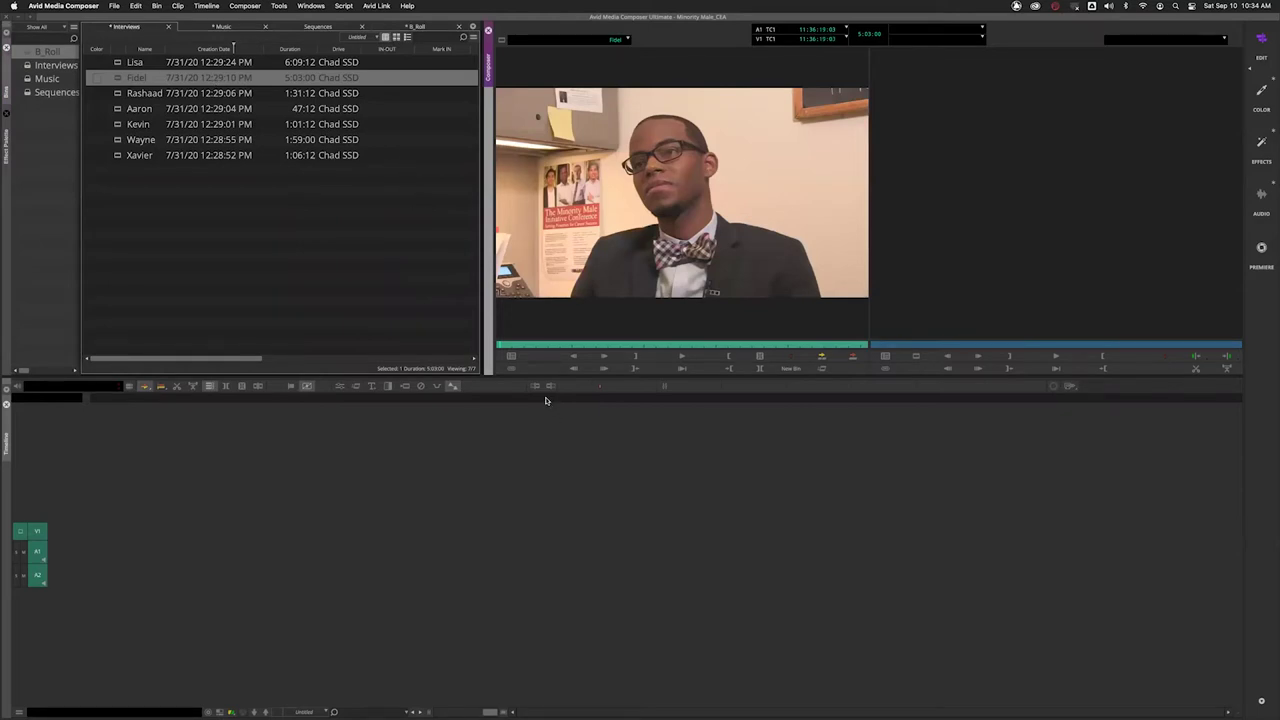
Play and stop the loaded interview clip, and scrub to different points along its position bar.
{"action": "key", "text": "space"}
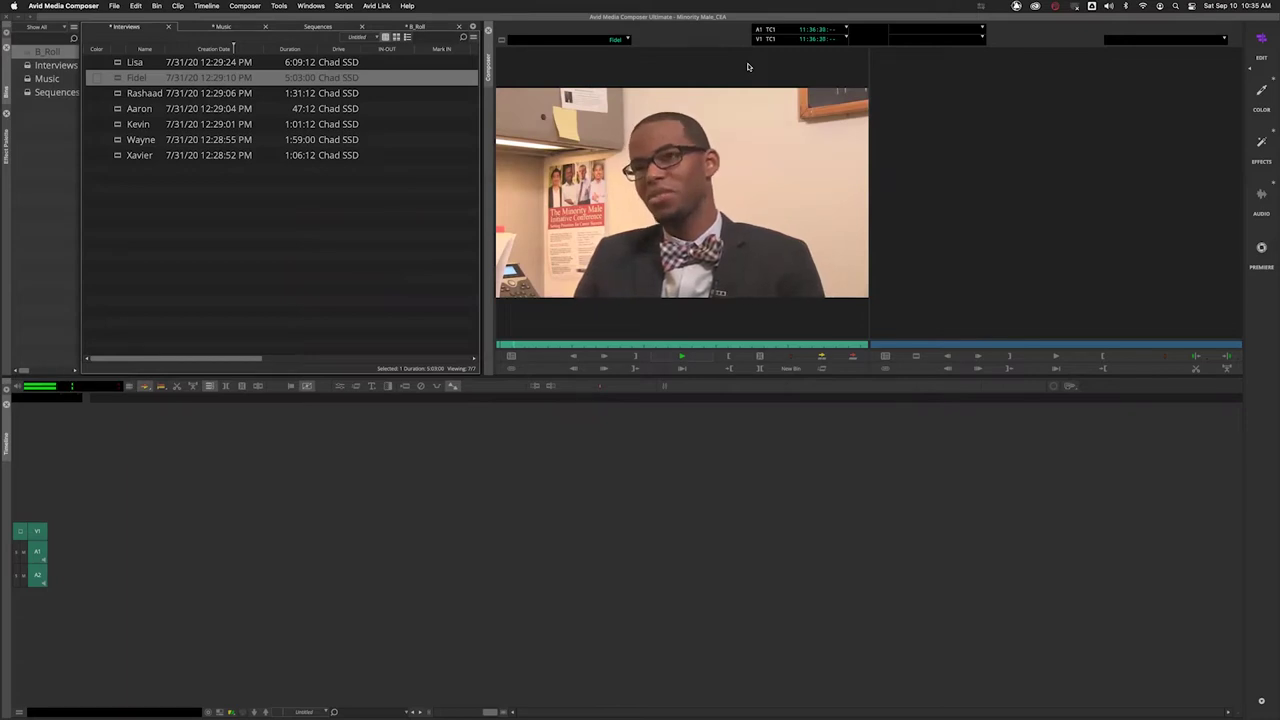
{"action": "left_click", "coordinate": [623, 250]}
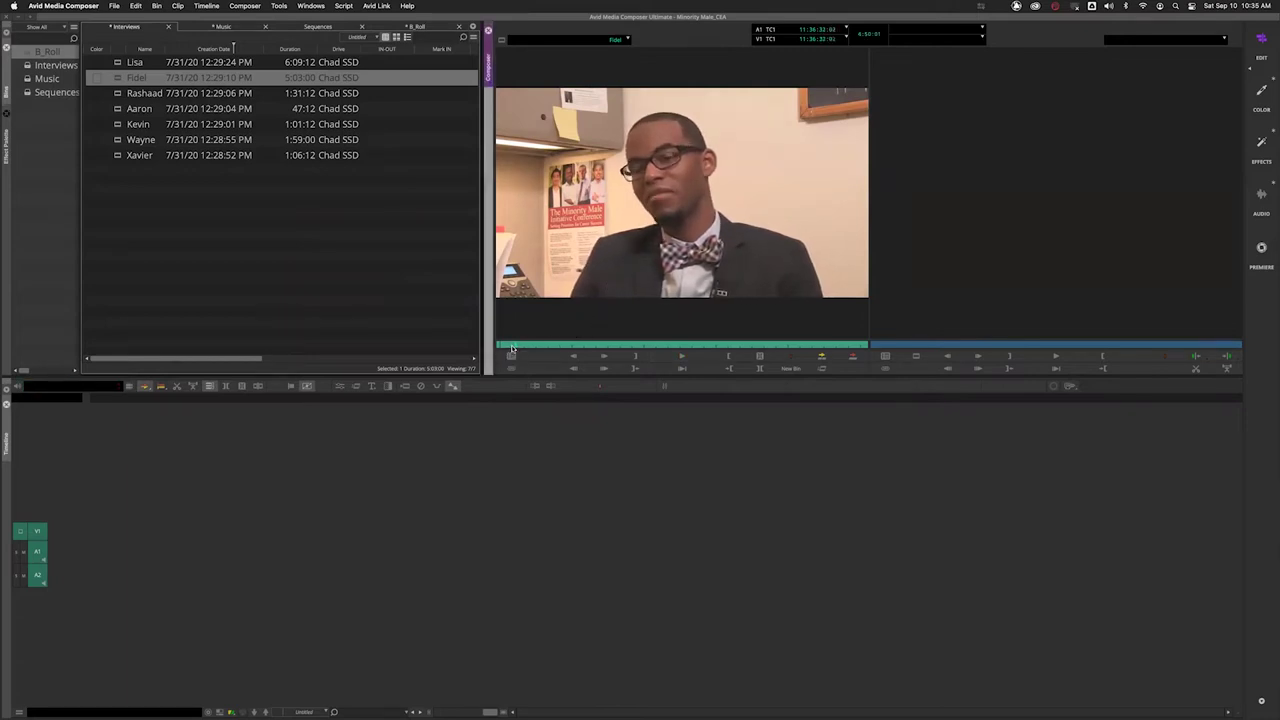
{"action": "left_click", "coordinate": [511, 348]}
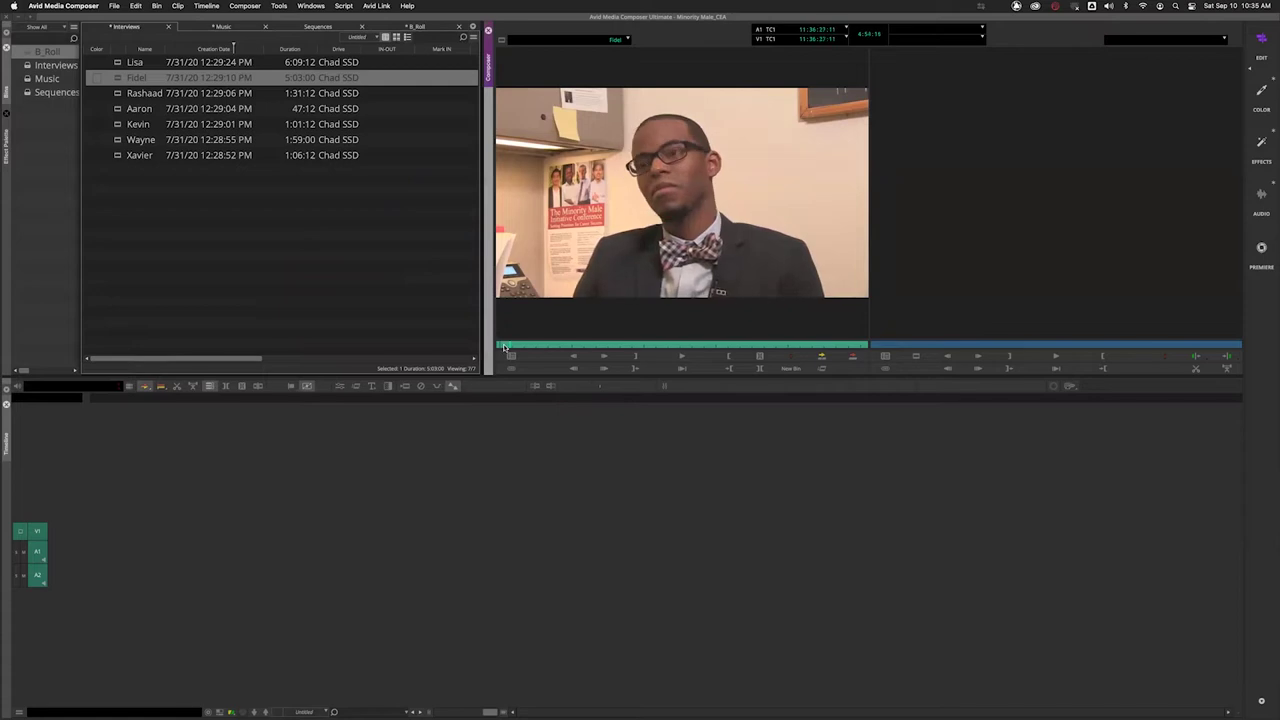
{"action": "left_click", "coordinate": [681, 357]}
{"action": "left_click_drag", "start_coordinate": [544, 347], "coordinate": [596, 343]}
{"action": "left_click", "coordinate": [574, 347]}
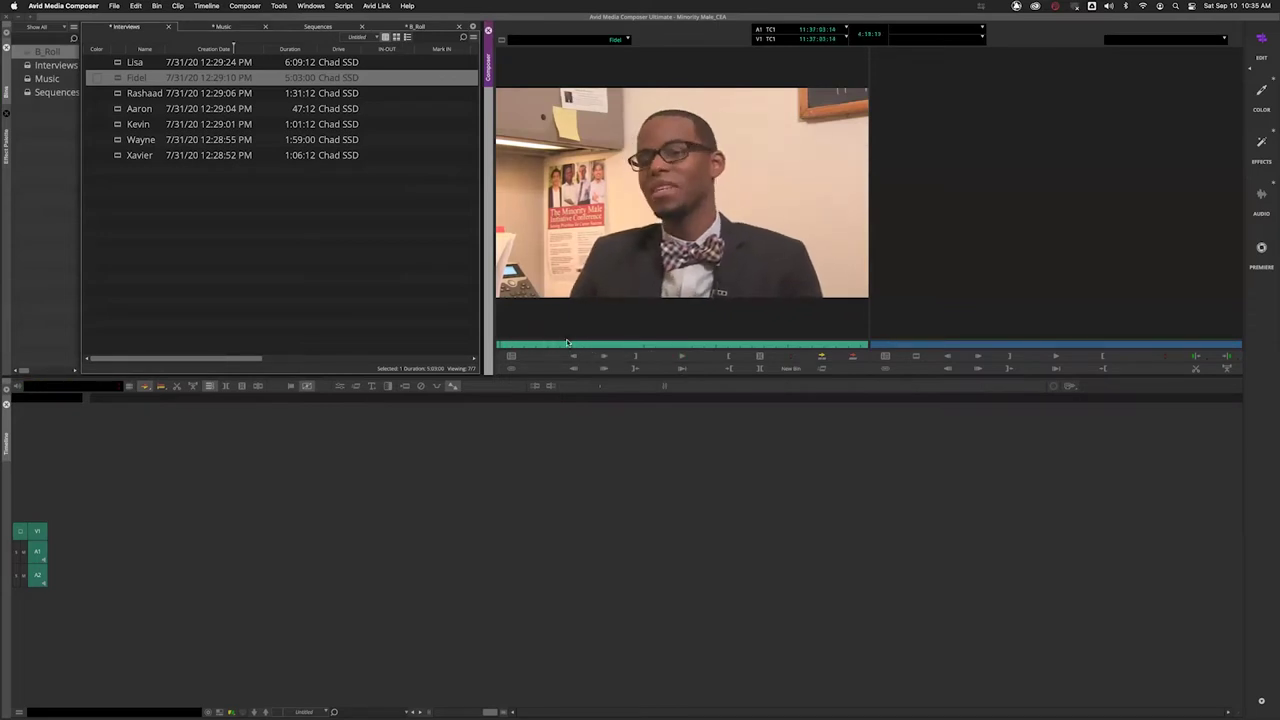
{"action": "left_click", "coordinate": [546, 346]}
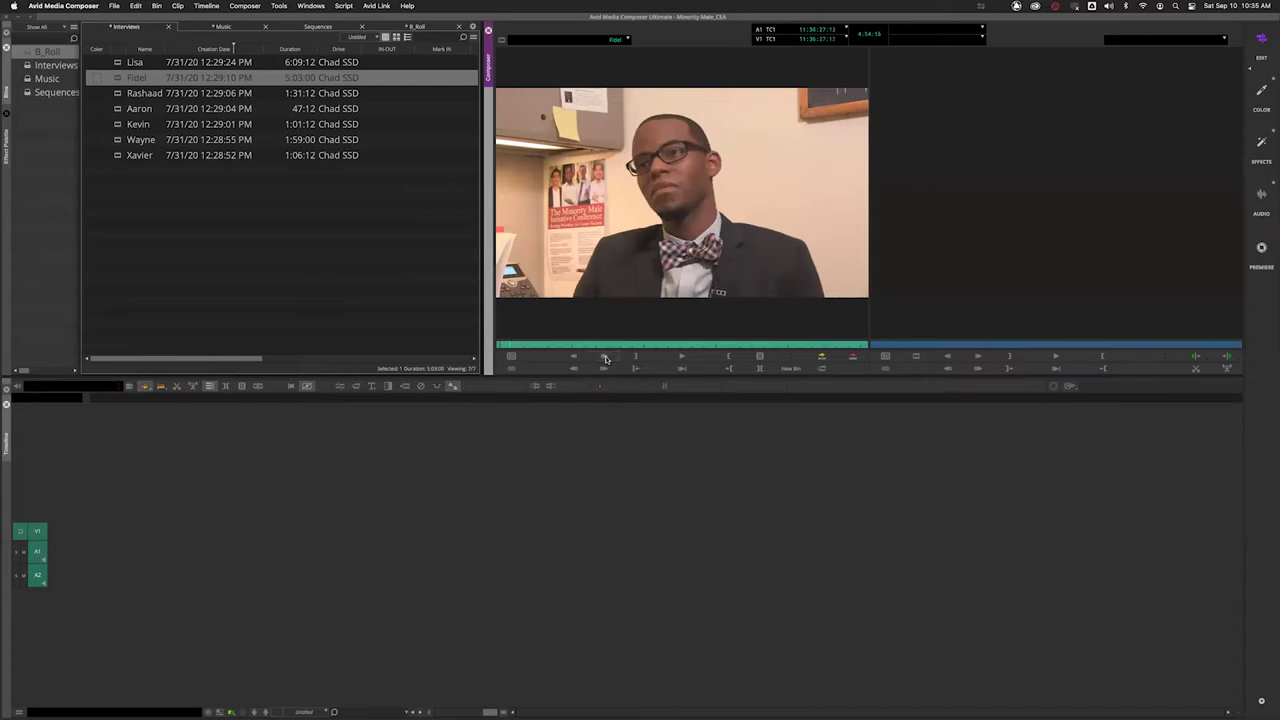
Step forward and backward through the clip by frames, and return the position indicator to the clip's start.
{"action": "left_click", "coordinate": [606, 359]}
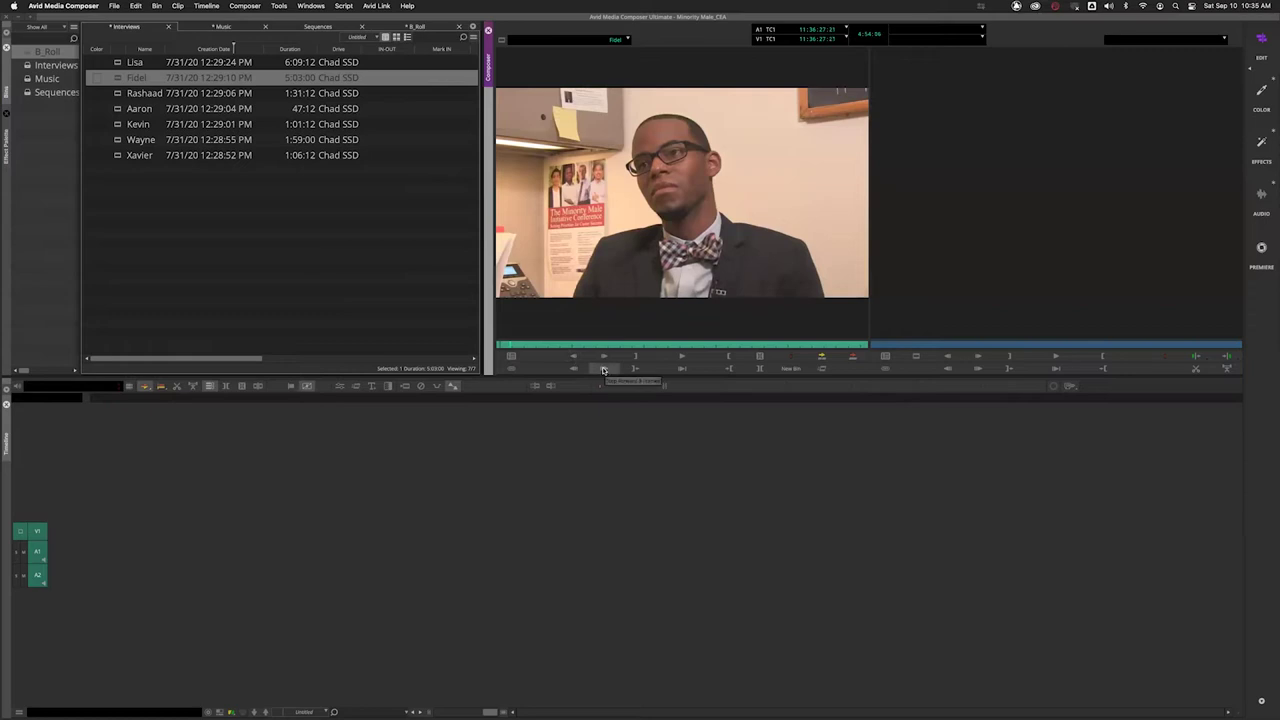
{"action": "left_click", "coordinate": [602, 369]}
{"action": "left_click", "coordinate": [571, 369]}
{"action": "left_click", "coordinate": [572, 369]}
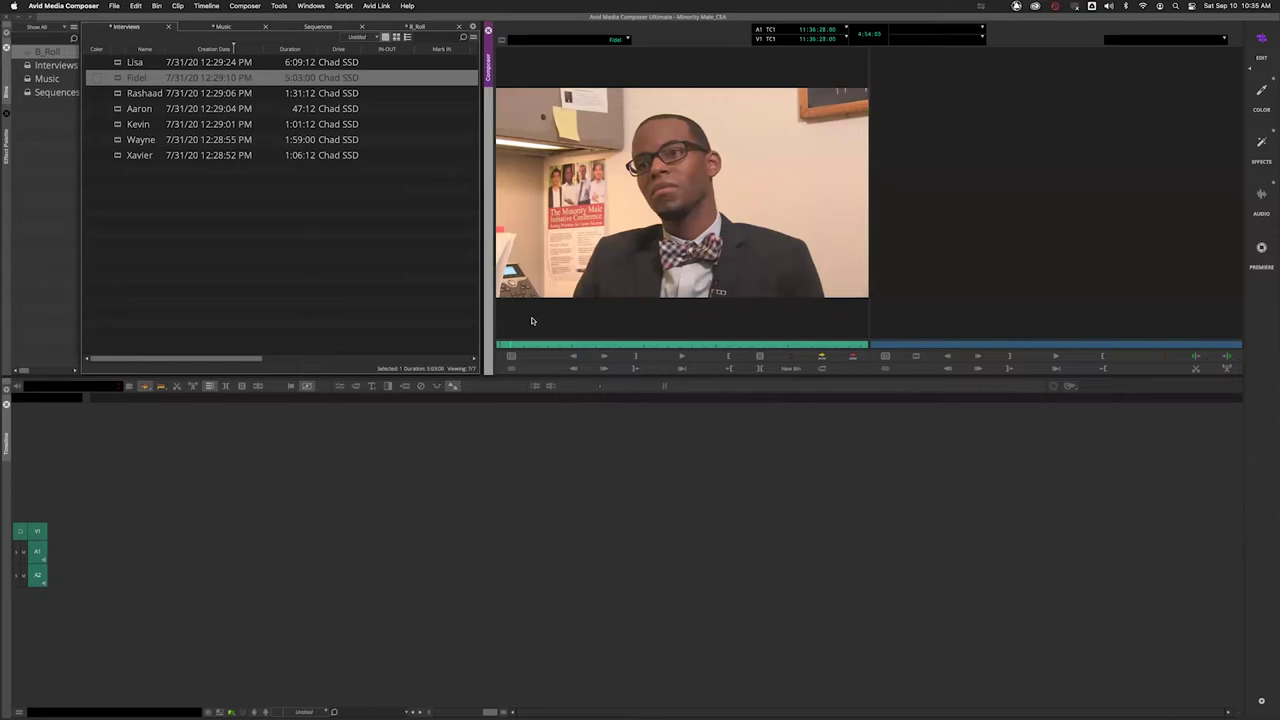
{"action": "left_click_drag", "start_coordinate": [535, 347], "coordinate": [452, 344]}
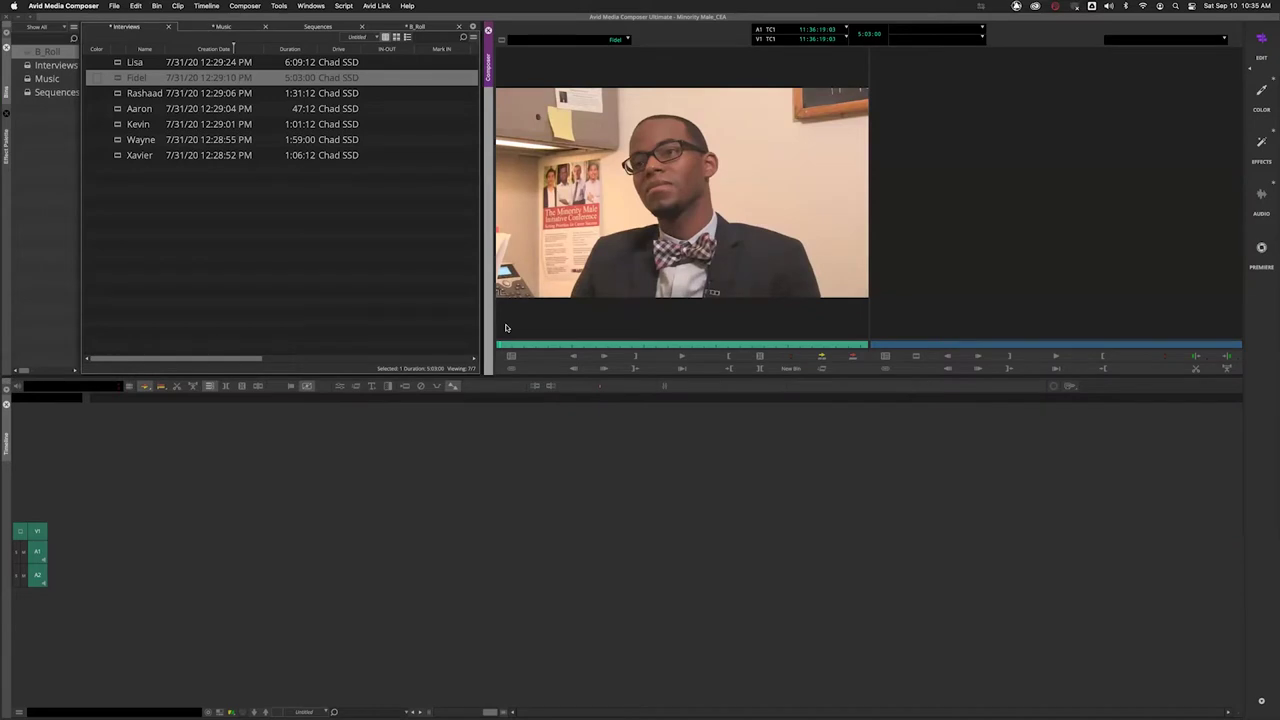
Examine the key assignments of the active MC English (United States) keyboard in the user settings, and close the settings windows.
{"action": "left_click", "coordinate": [136, 6]}
{"action": "mouse_move", "coordinate": [114, 6]}
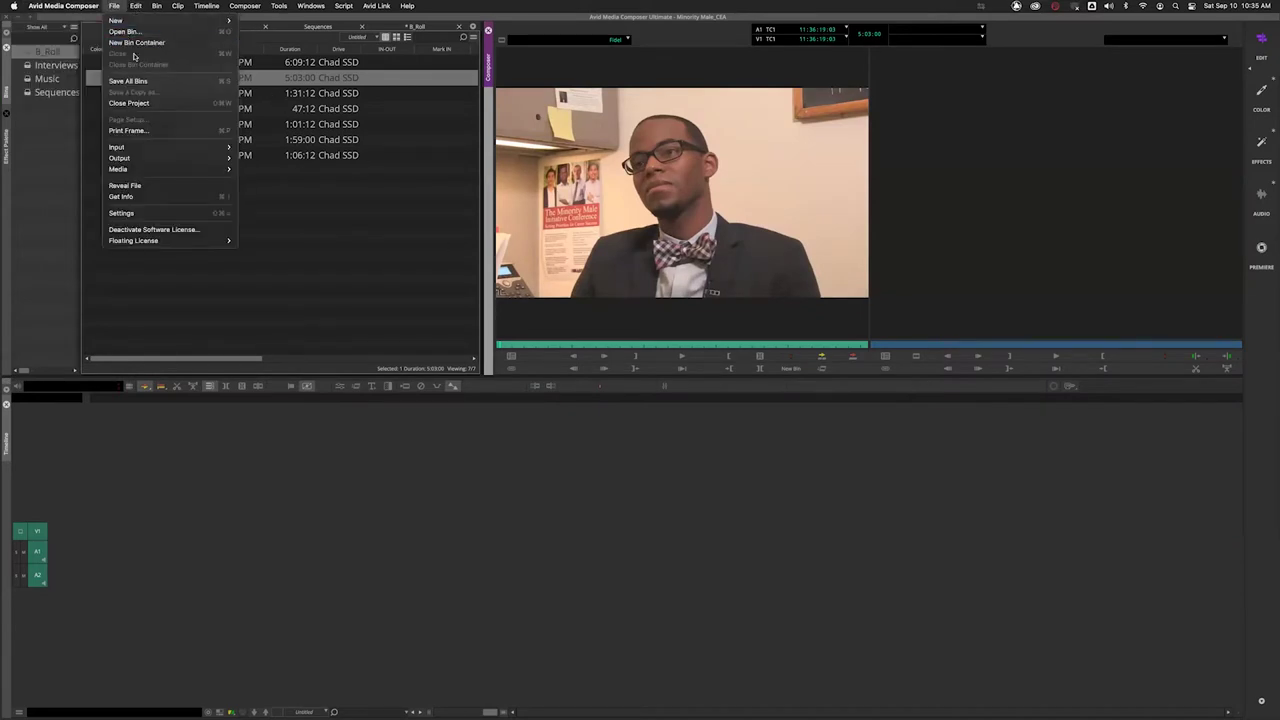
{"action": "left_click", "coordinate": [189, 212]}
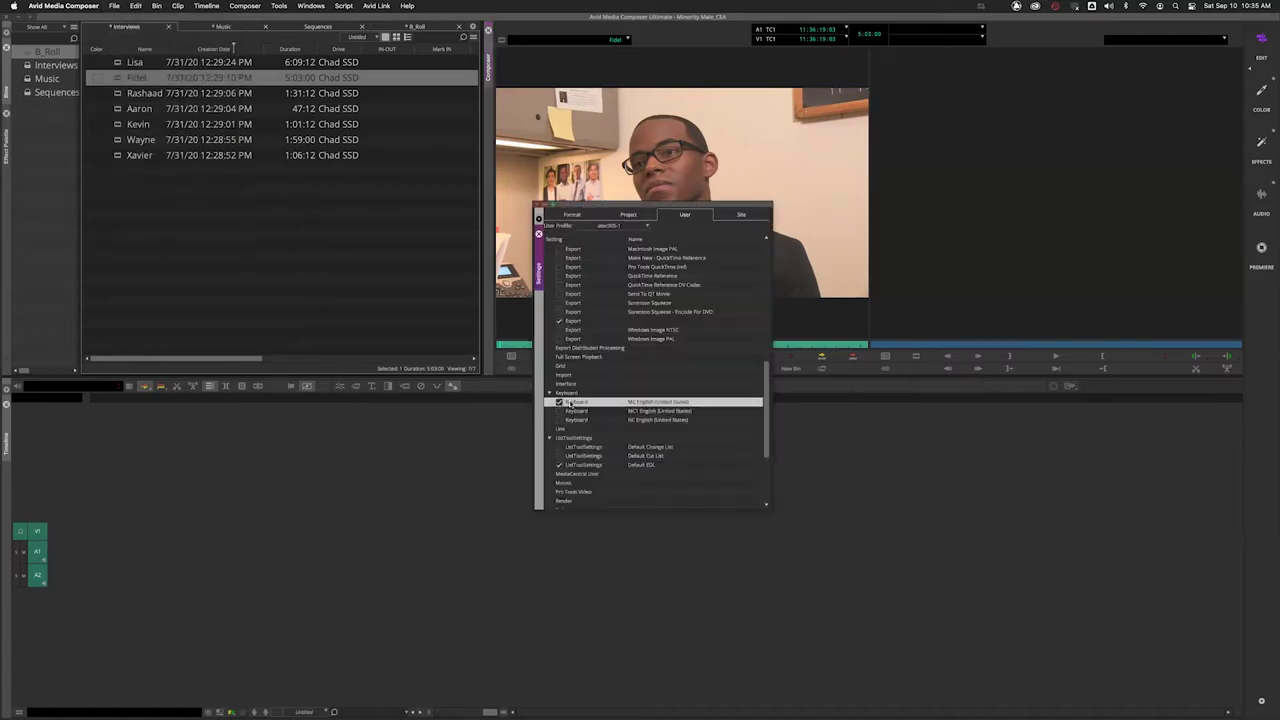
{"action": "double_click", "coordinate": [568, 403]}
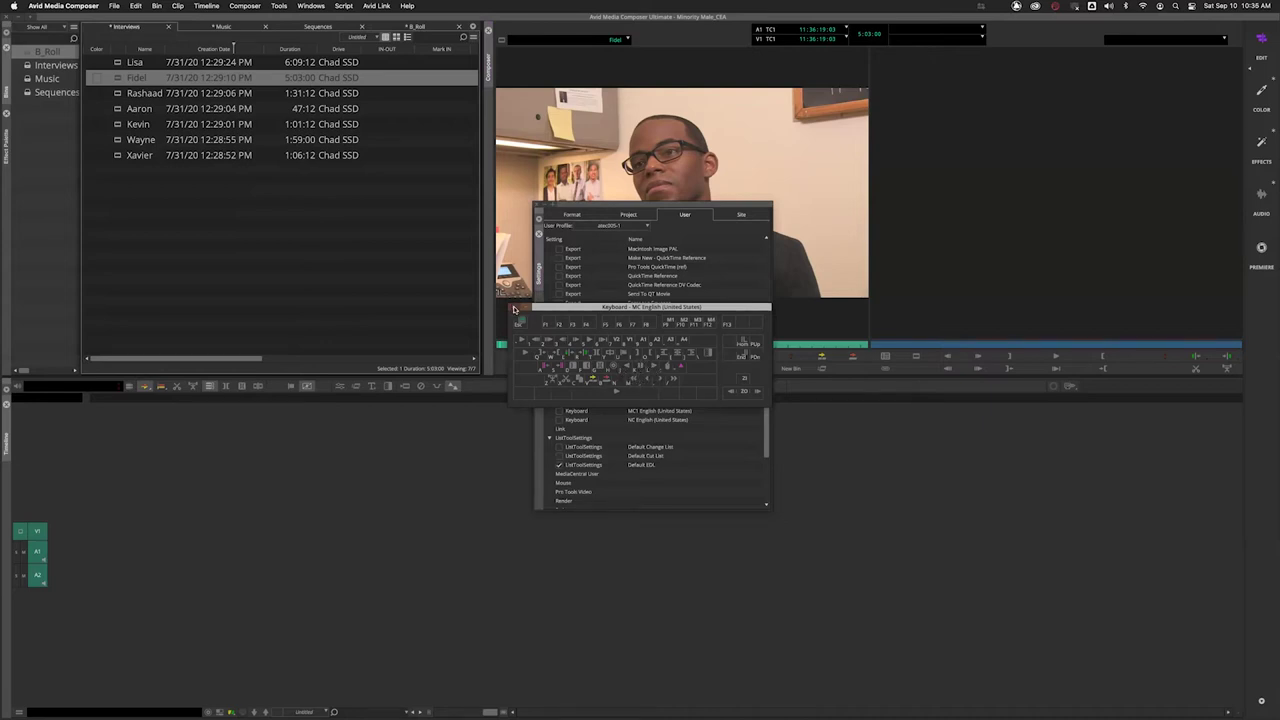
{"action": "left_click", "coordinate": [514, 309]}
{"action": "left_click", "coordinate": [539, 217]}
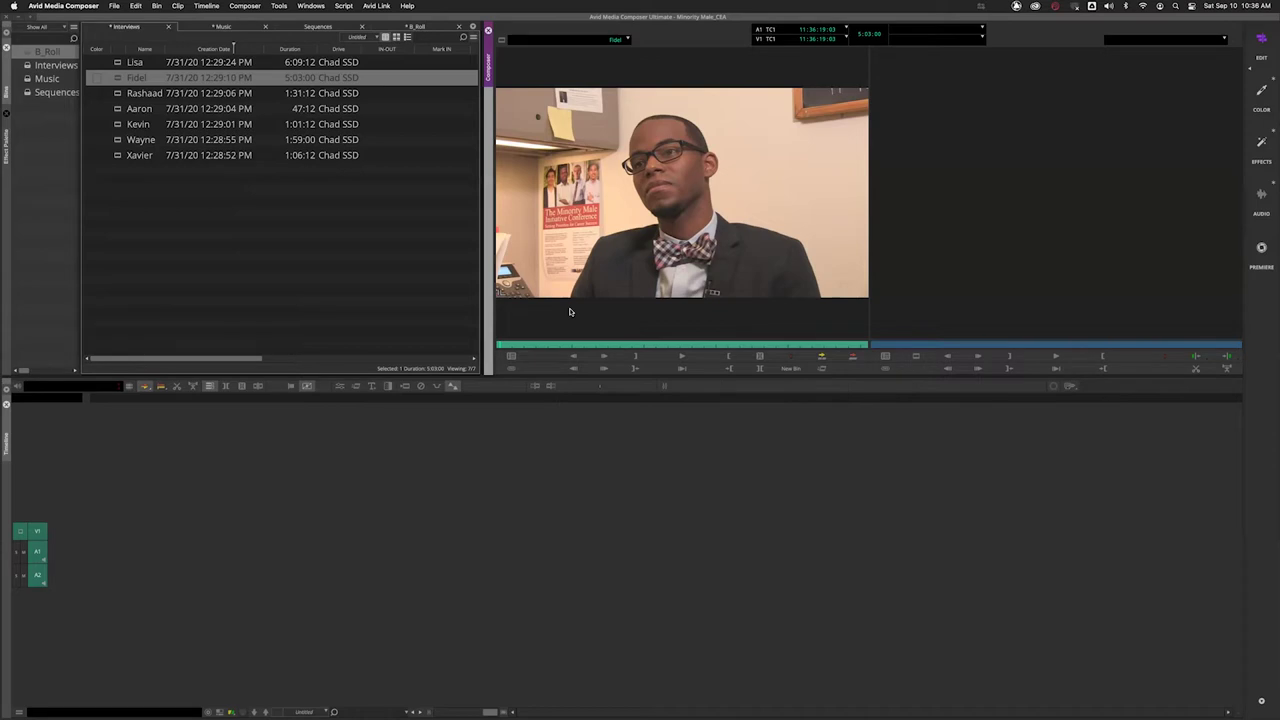
Play and pause the interview clip from its start, play it in reverse, and stop playback.
{"action": "key", "text": "space"}
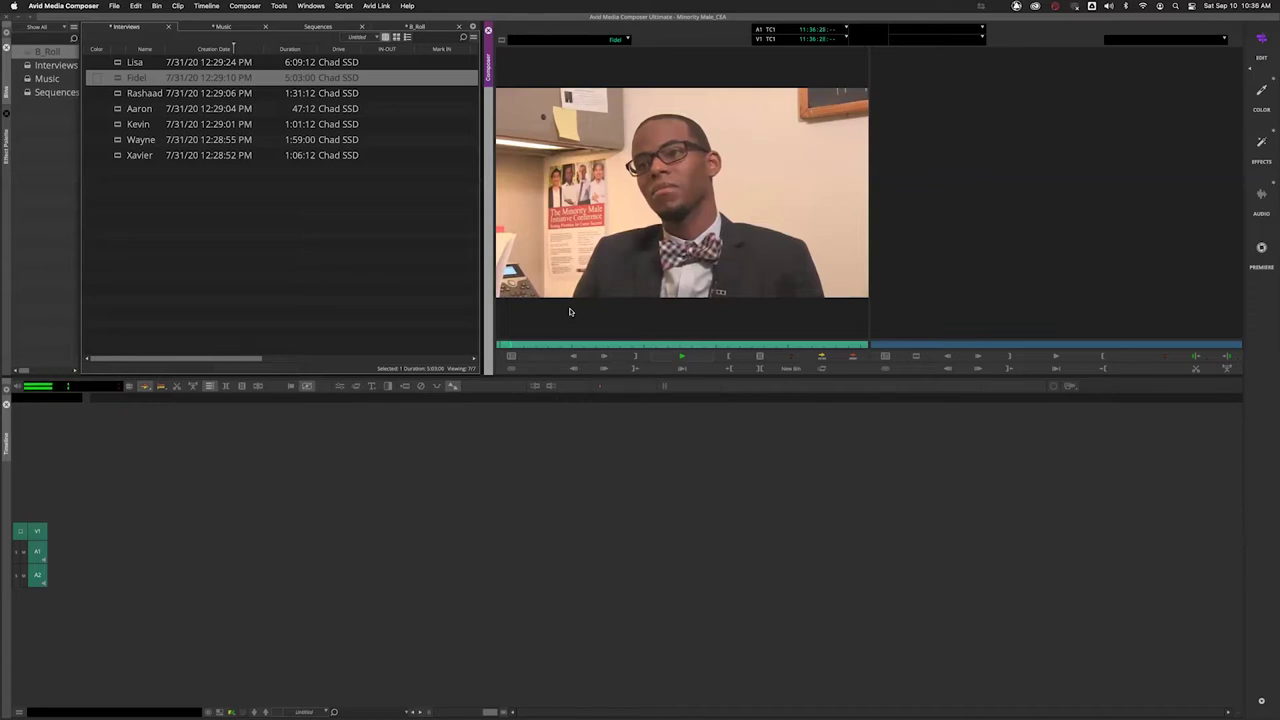
{"action": "key", "text": "space"}
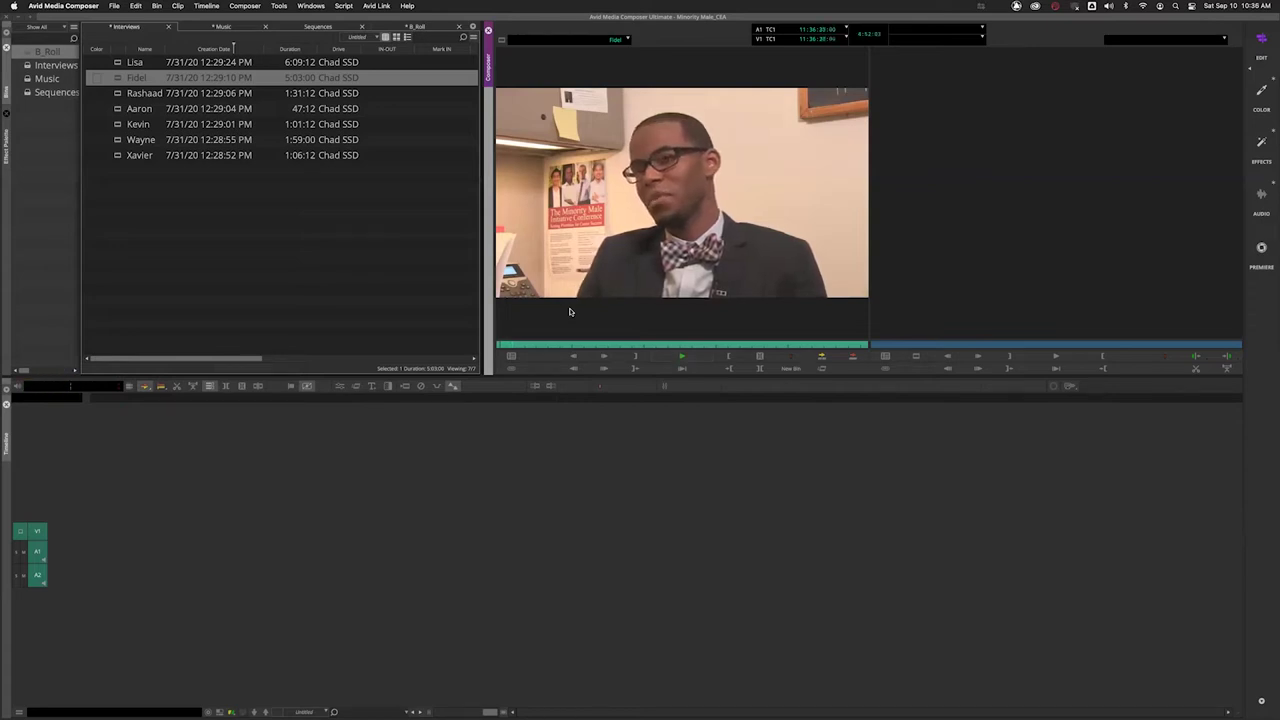
{"action": "key", "text": "space"}
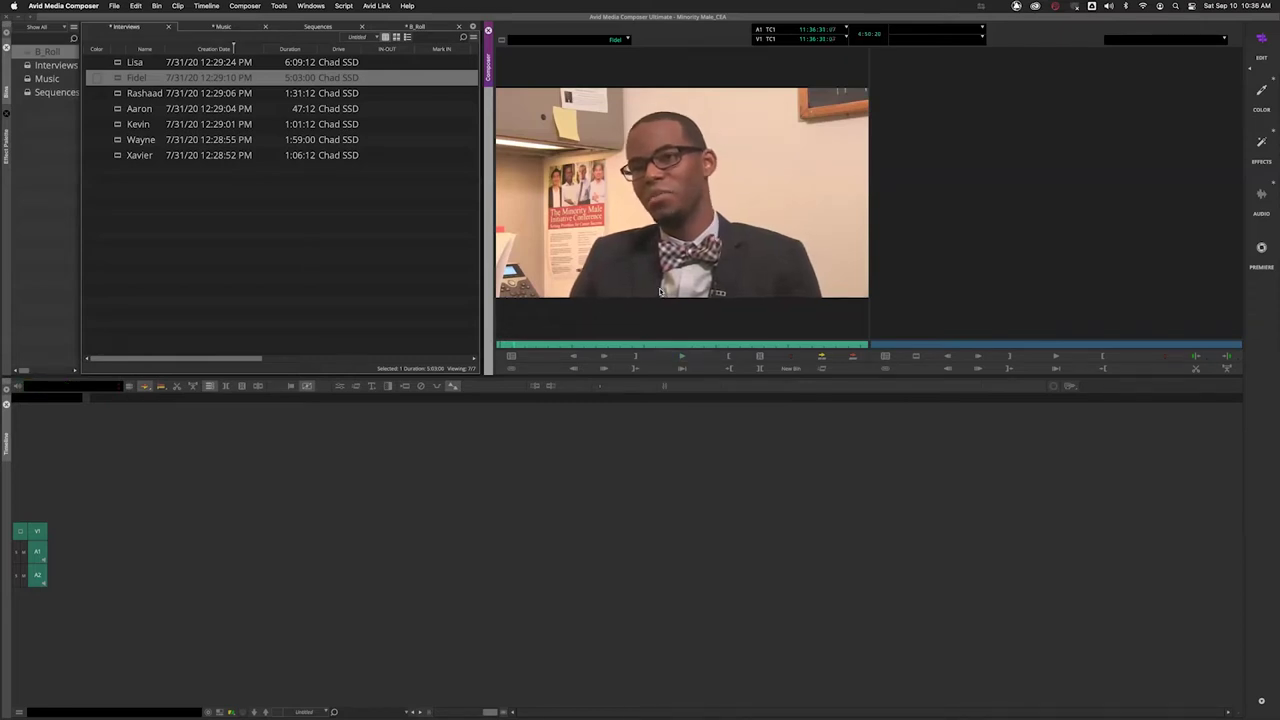
{"action": "key", "text": "j"}
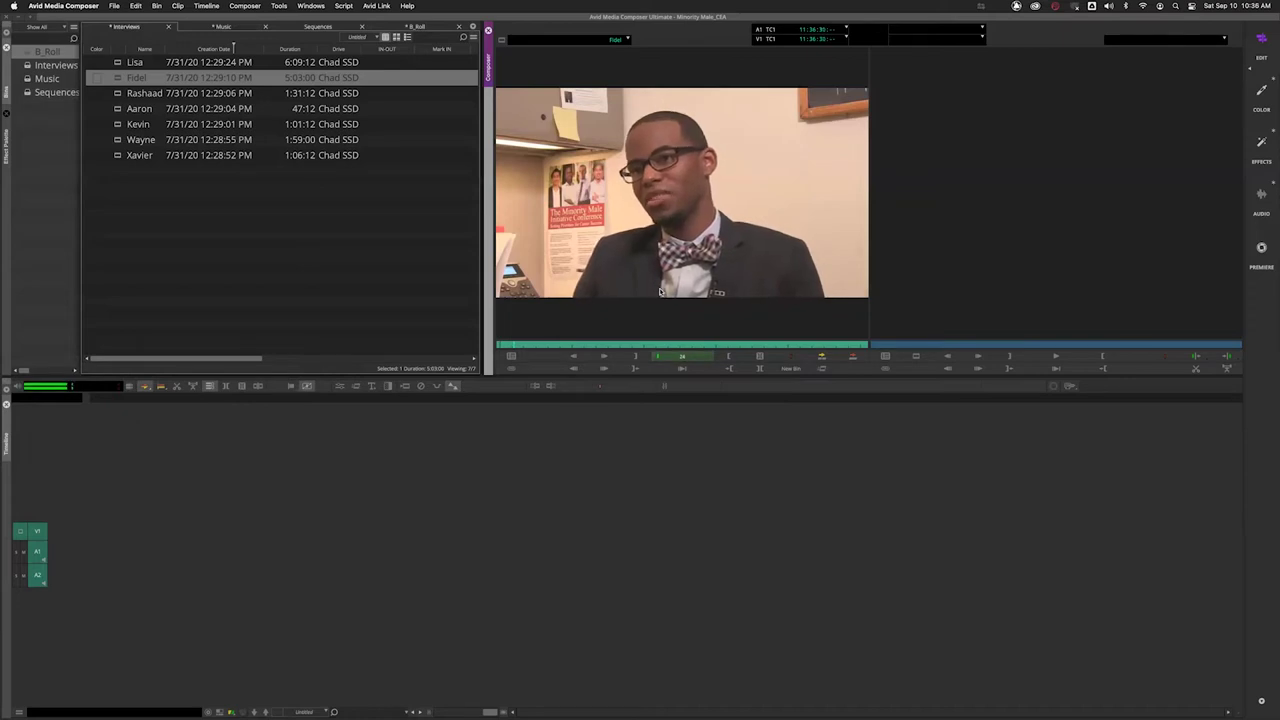
{"action": "key", "text": "k"}
Set the computer's sound output volume to maximum.
{"action": "left_click", "coordinate": [1107, 8]}
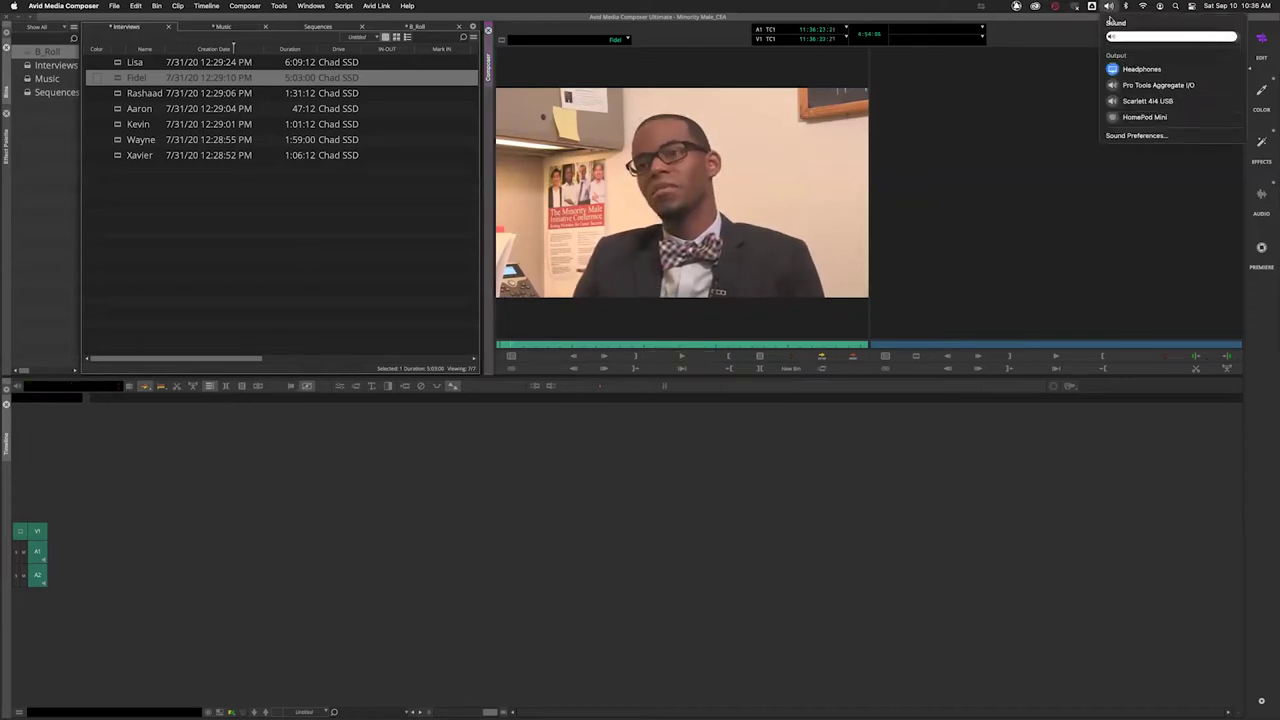
{"action": "left_click_drag", "start_coordinate": [1232, 37], "coordinate": [1240, 37]}
{"action": "left_click", "coordinate": [592, 82]}
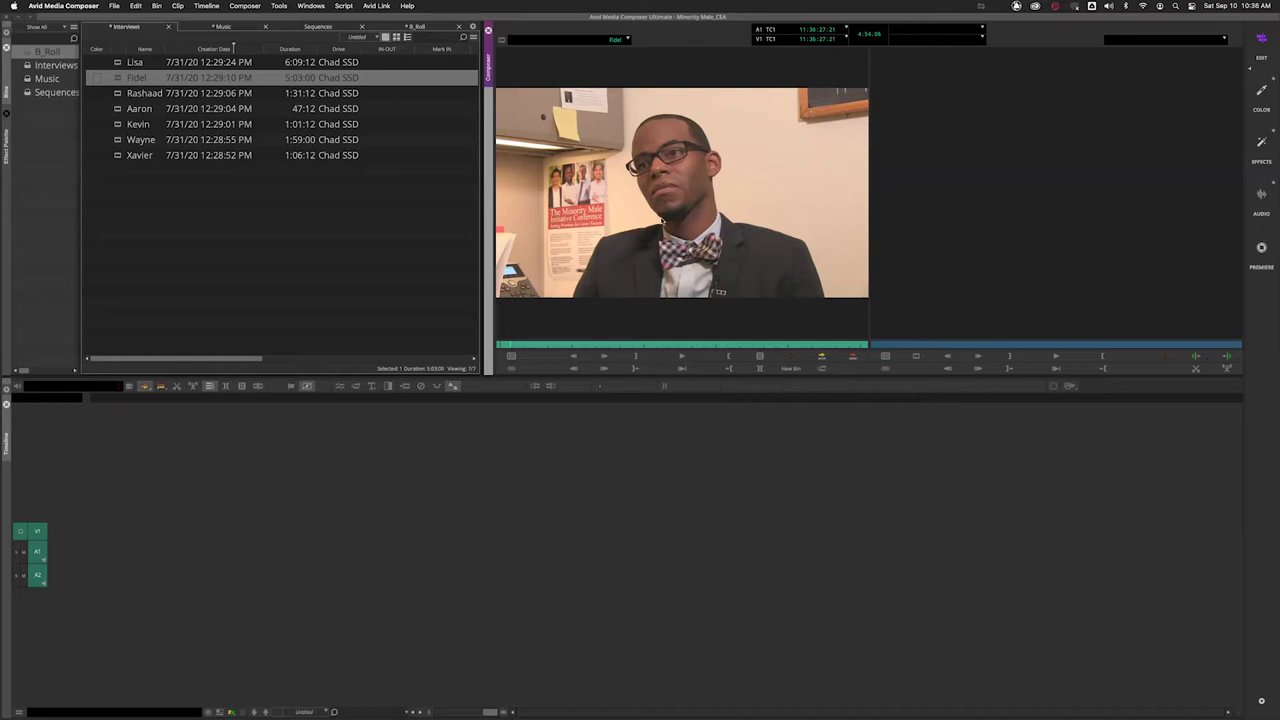
Open the Audio Mixer, dock it between the bins and the Composer, and narrow it.
{"action": "left_click", "coordinate": [280, 6]}
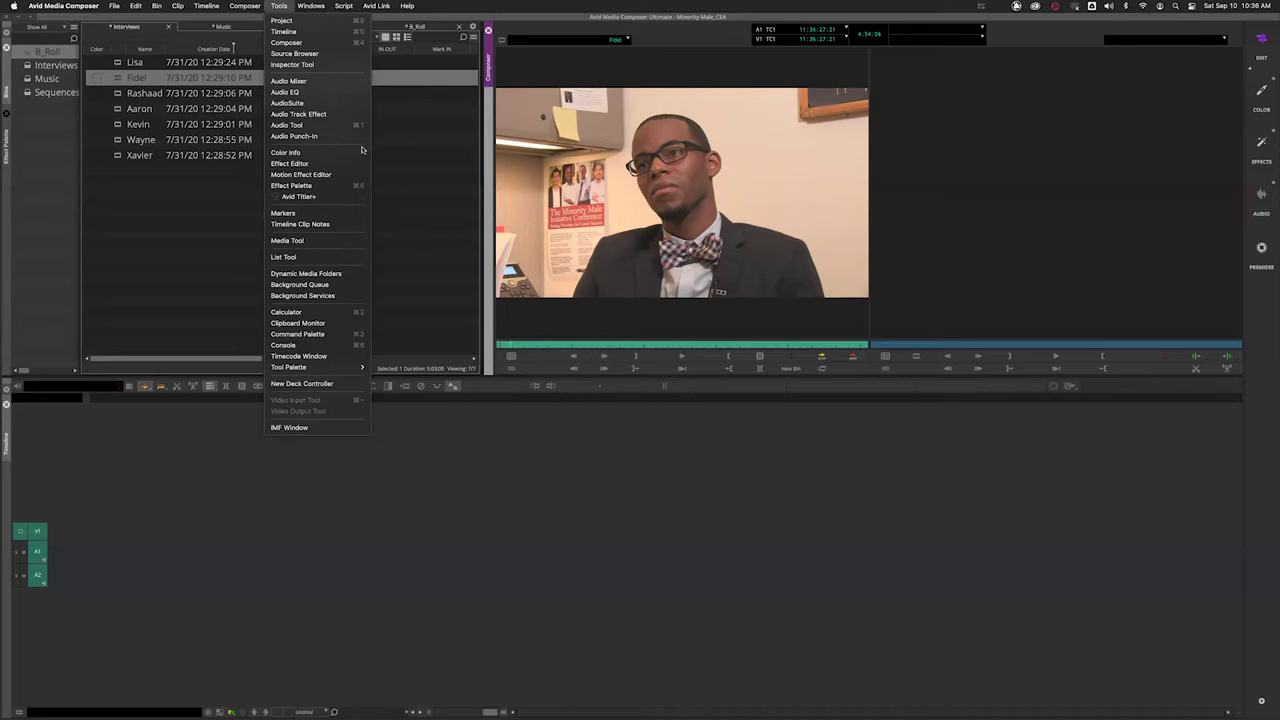
{"action": "left_click", "coordinate": [305, 82]}
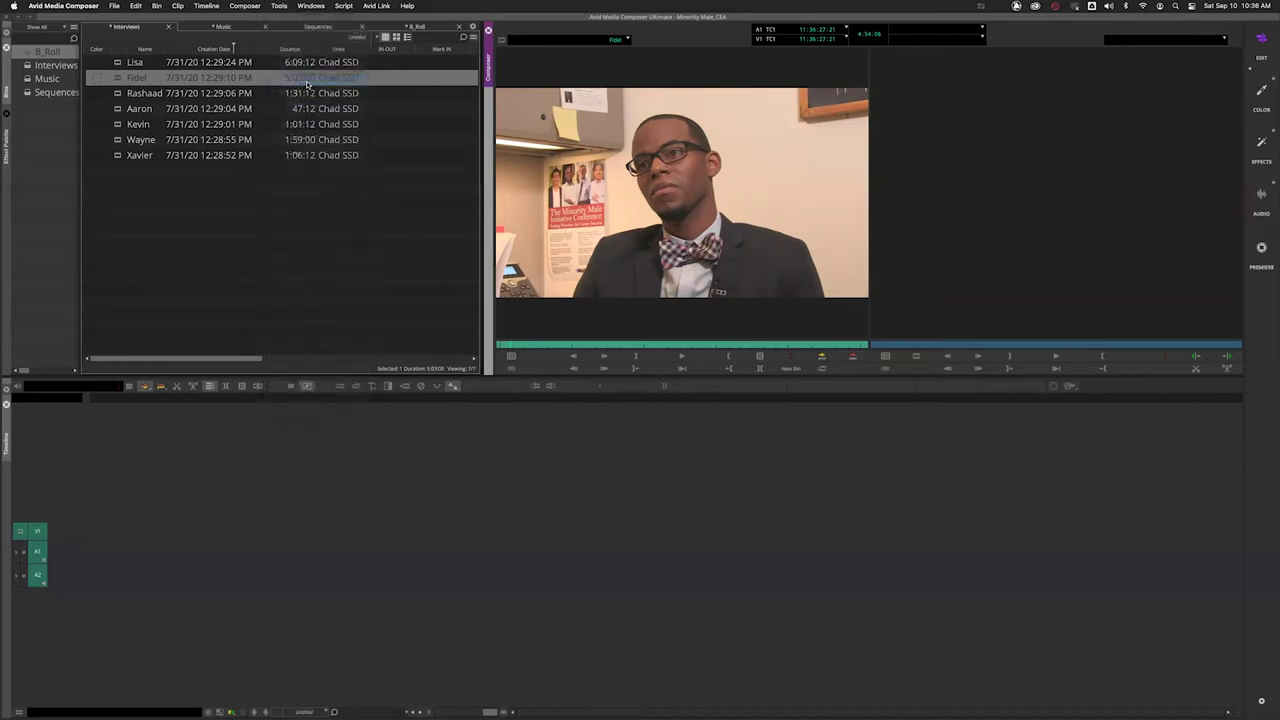
{"action": "left_click_drag", "start_coordinate": [400, 150], "coordinate": [110, 118]}
{"action": "left_click_drag", "start_coordinate": [8, 96], "coordinate": [482, 170]}
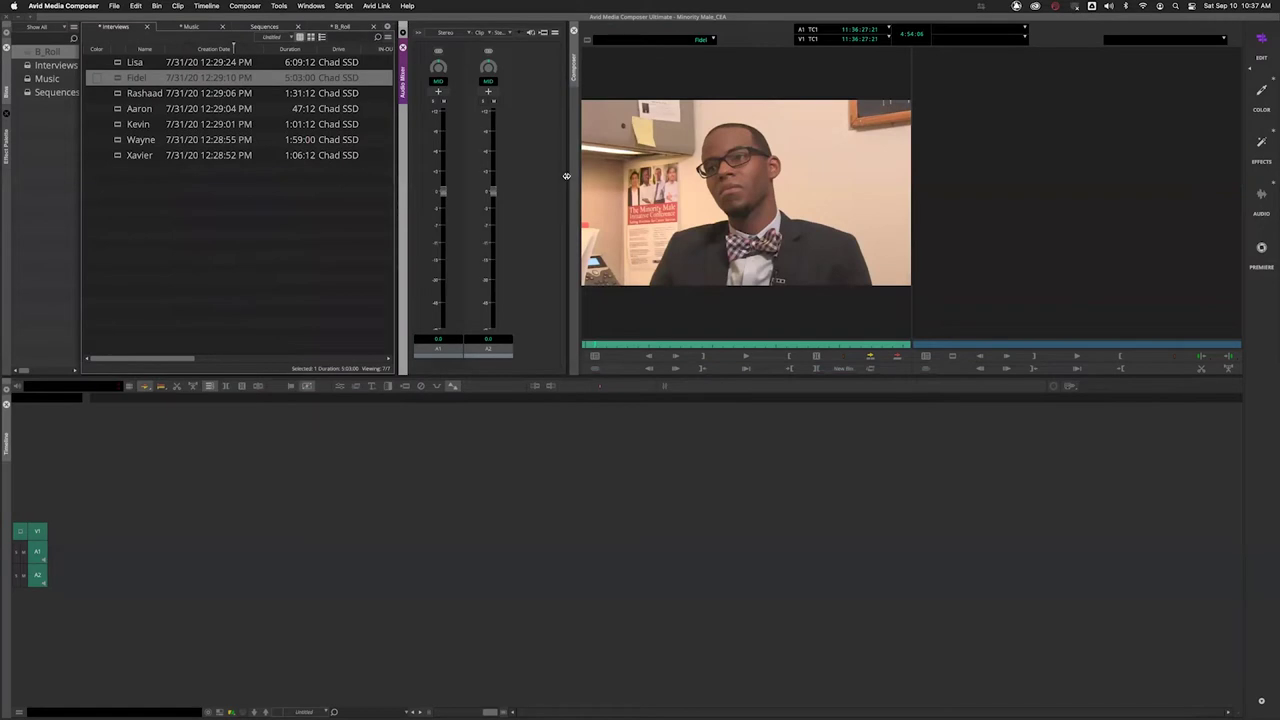
{"action": "left_click_drag", "start_coordinate": [566, 176], "coordinate": [541, 180]}
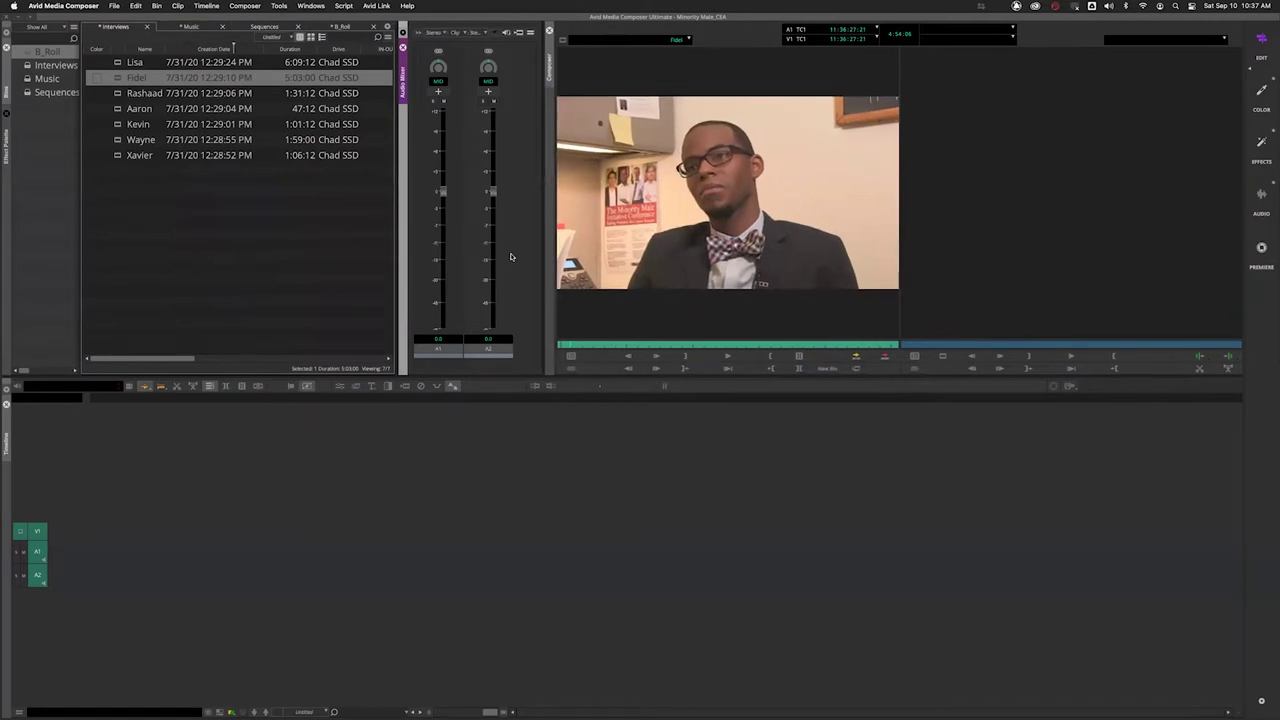
Play the interview clip to check the A1 and A2 levels in the Audio Mixer.
{"action": "left_click", "coordinate": [619, 256]}
{"action": "key", "text": "space"}
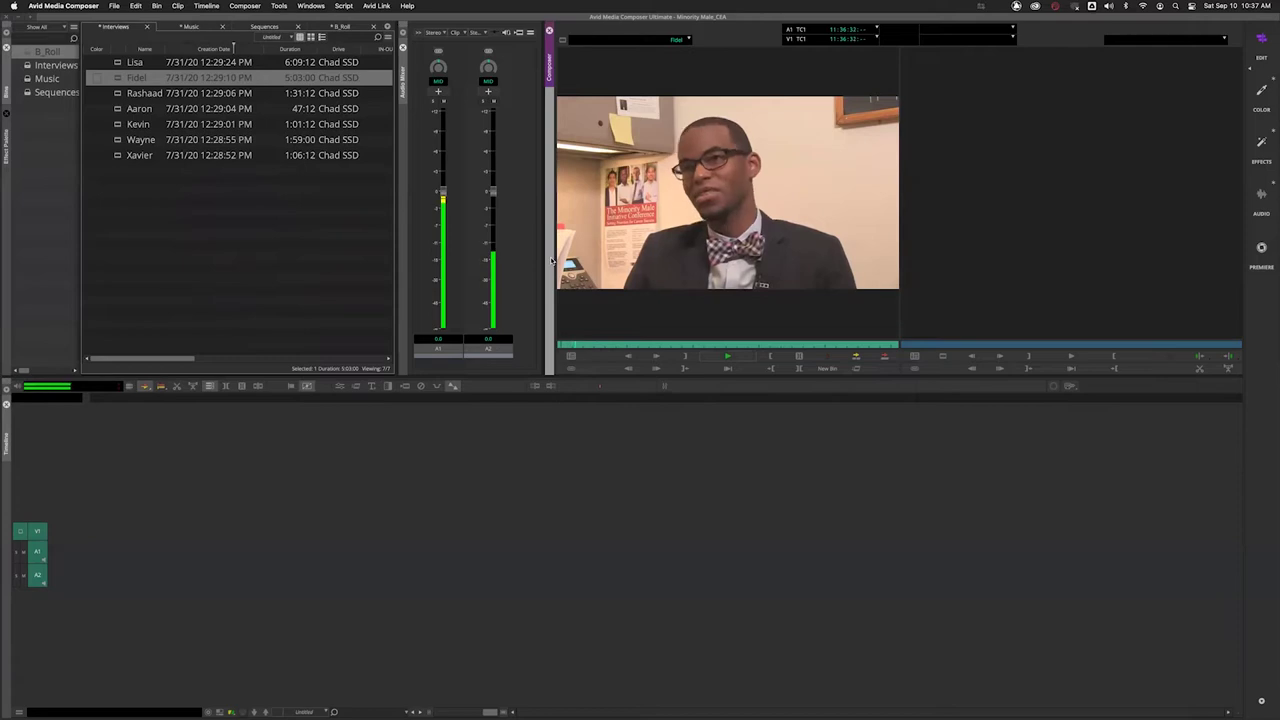
{"action": "key", "text": "space"}
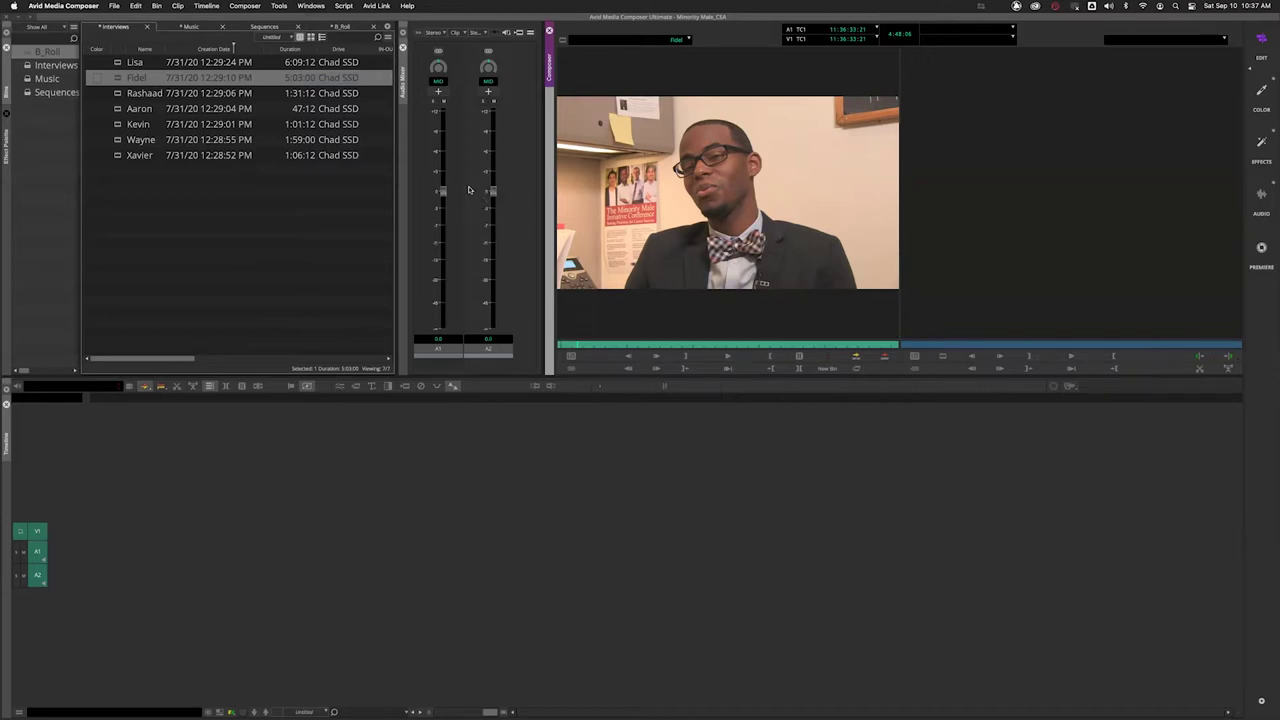
Raise the clip's A1 level to 4.0 dB in the Audio Mixer and play the clip to check it.
{"action": "left_click_drag", "start_coordinate": [443, 192], "coordinate": [444, 163]}
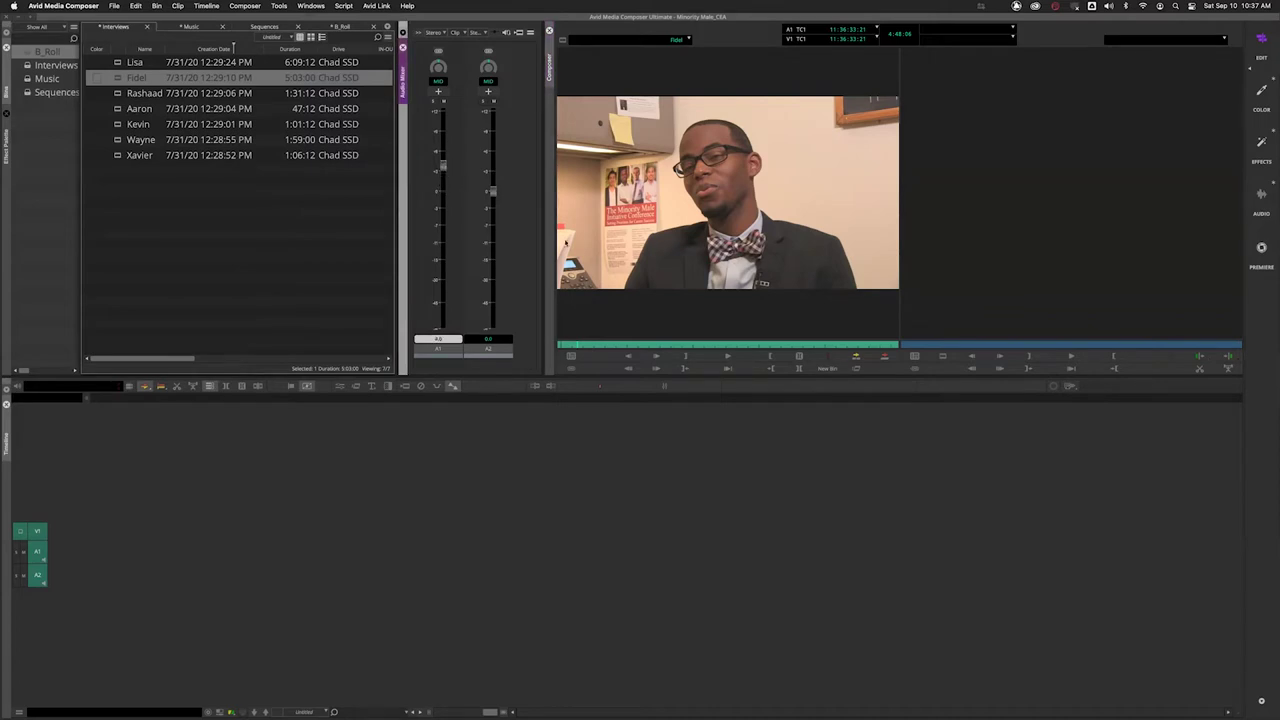
{"action": "left_click", "coordinate": [584, 345]}
{"action": "key", "text": "space"}
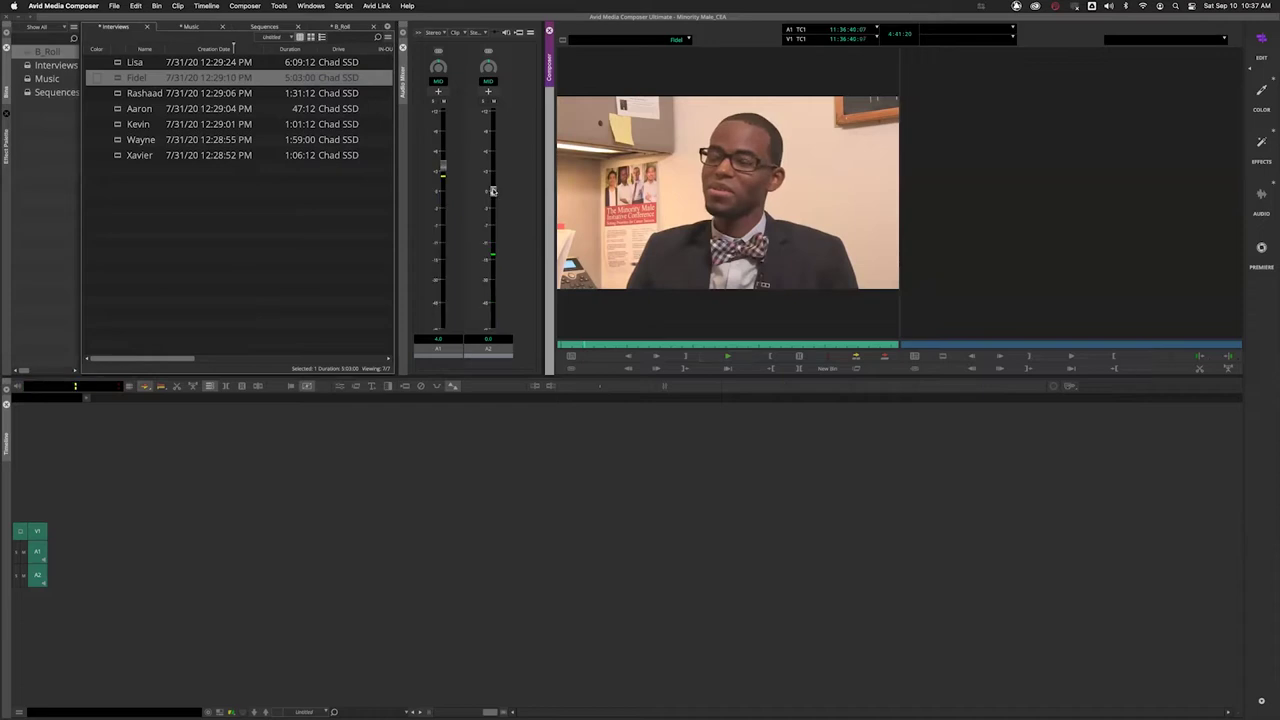
Lower the clip's A2 level, set A1 to 5.0 dB, and play the clip to check the balance.
{"action": "left_click_drag", "start_coordinate": [492, 190], "coordinate": [492, 233]}
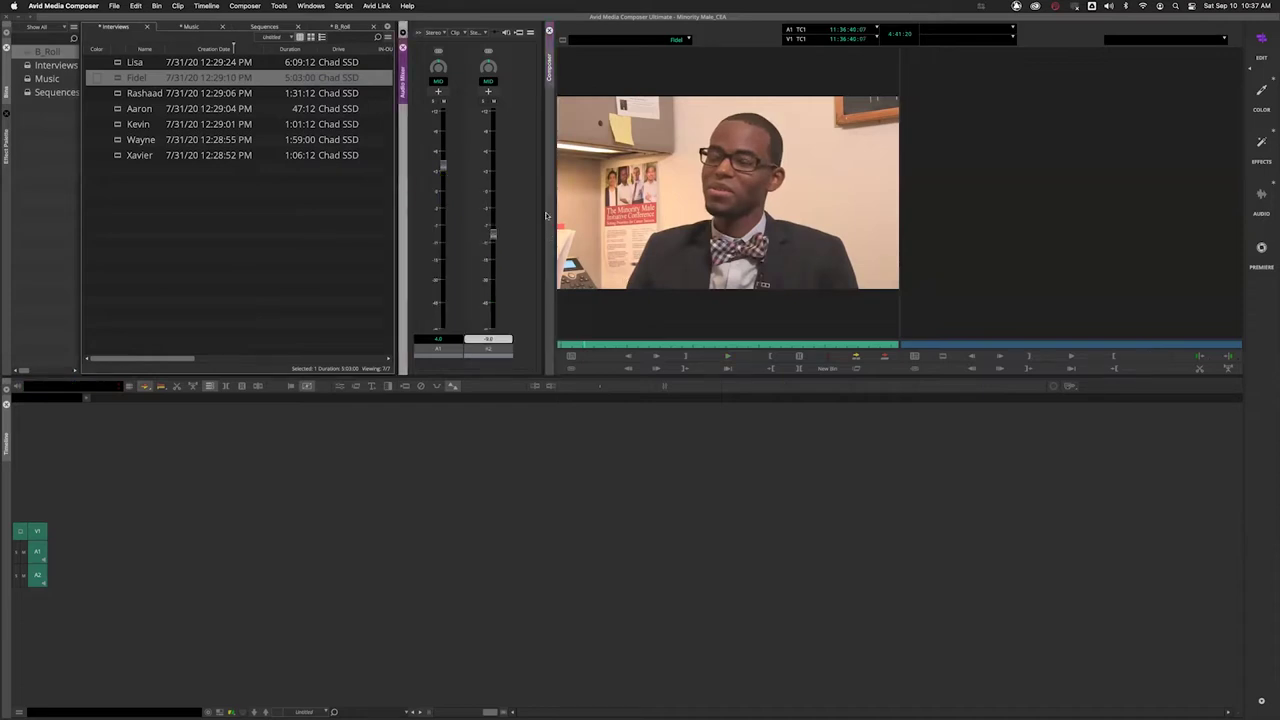
{"action": "left_click", "coordinate": [443, 168]}
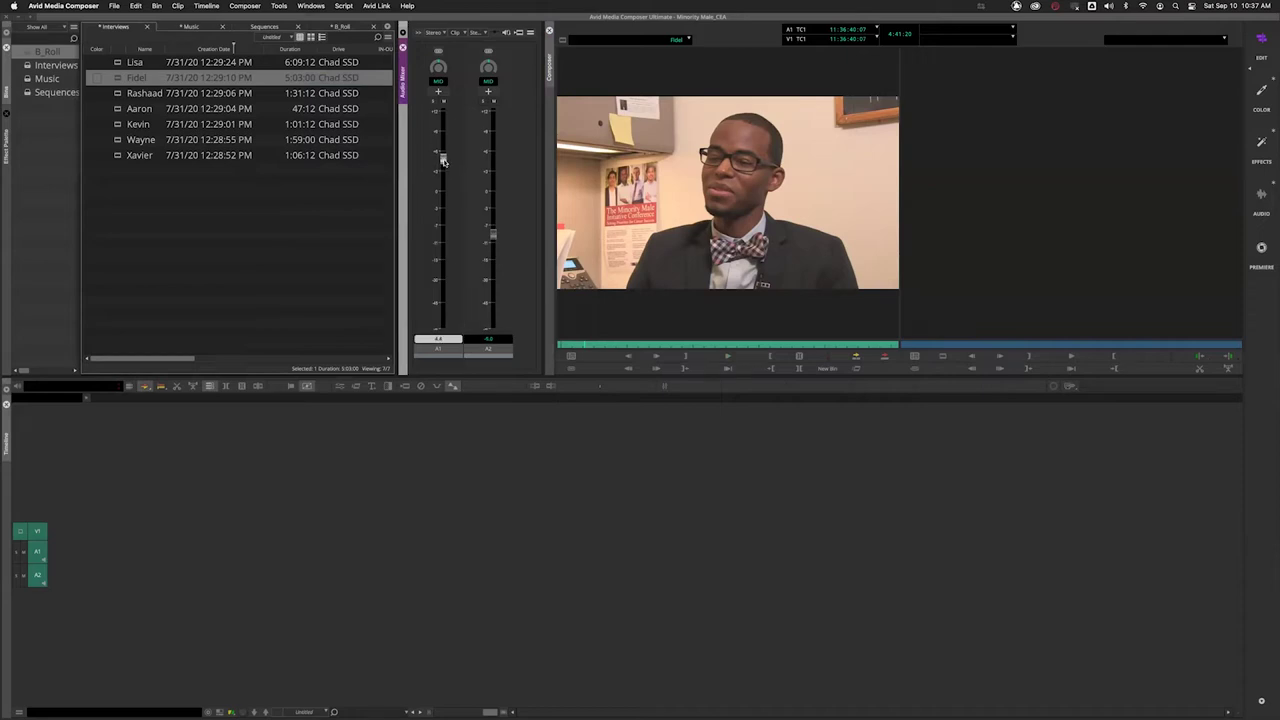
{"action": "left_click", "coordinate": [579, 348]}
{"action": "key", "text": "space"}
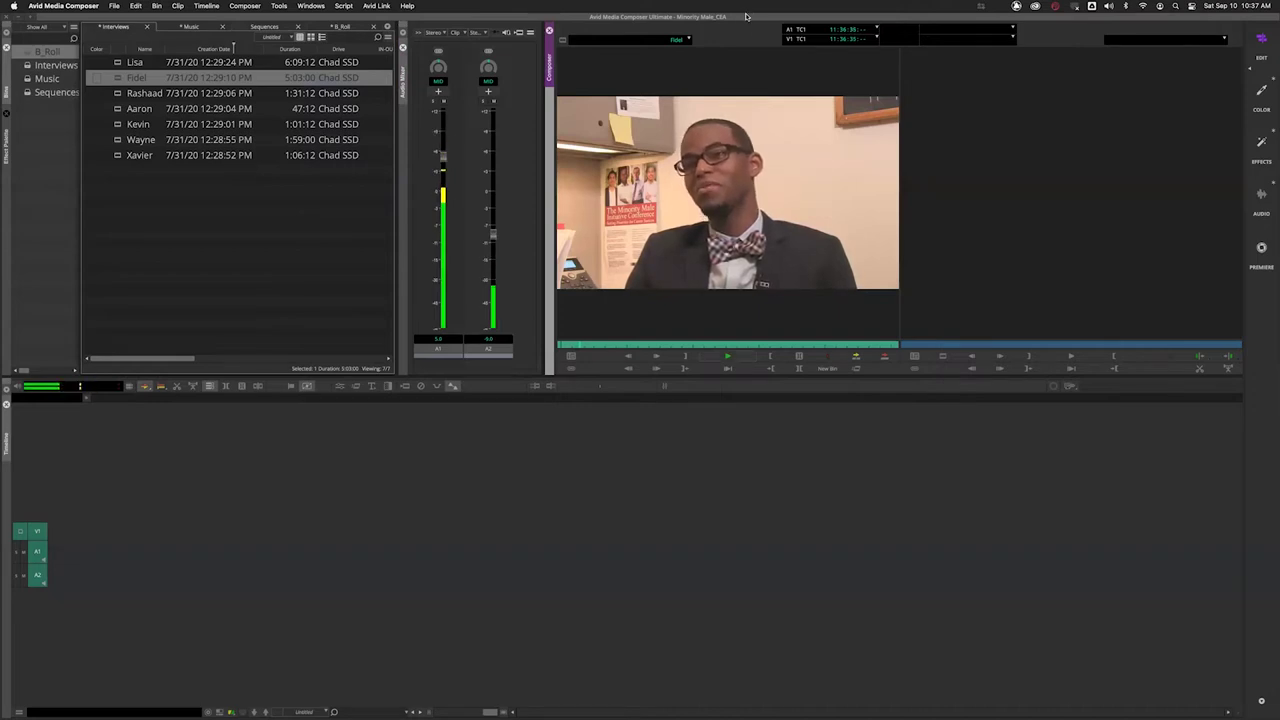
{"action": "key", "text": "space"}
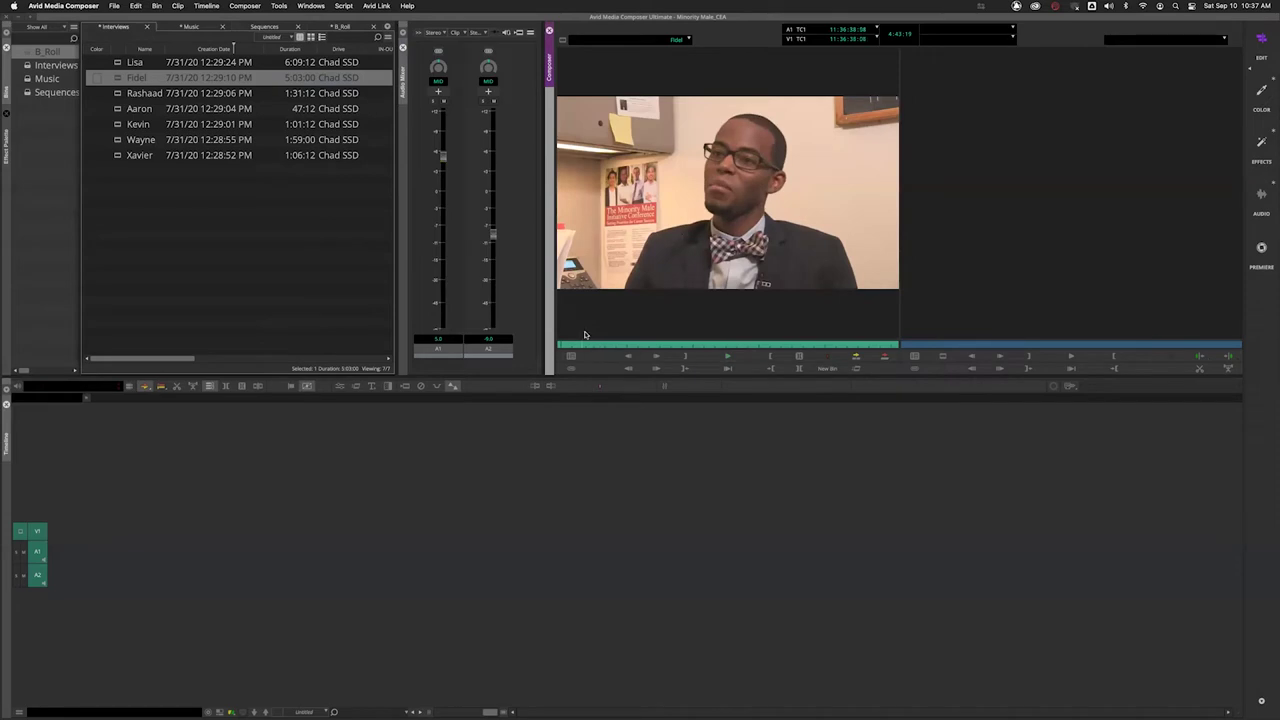
Play the clip with the adjusted levels, shuttling it in reverse and forward.
{"action": "key", "text": "space"}
{"action": "key", "text": "space"}
{"action": "key", "text": "j"}
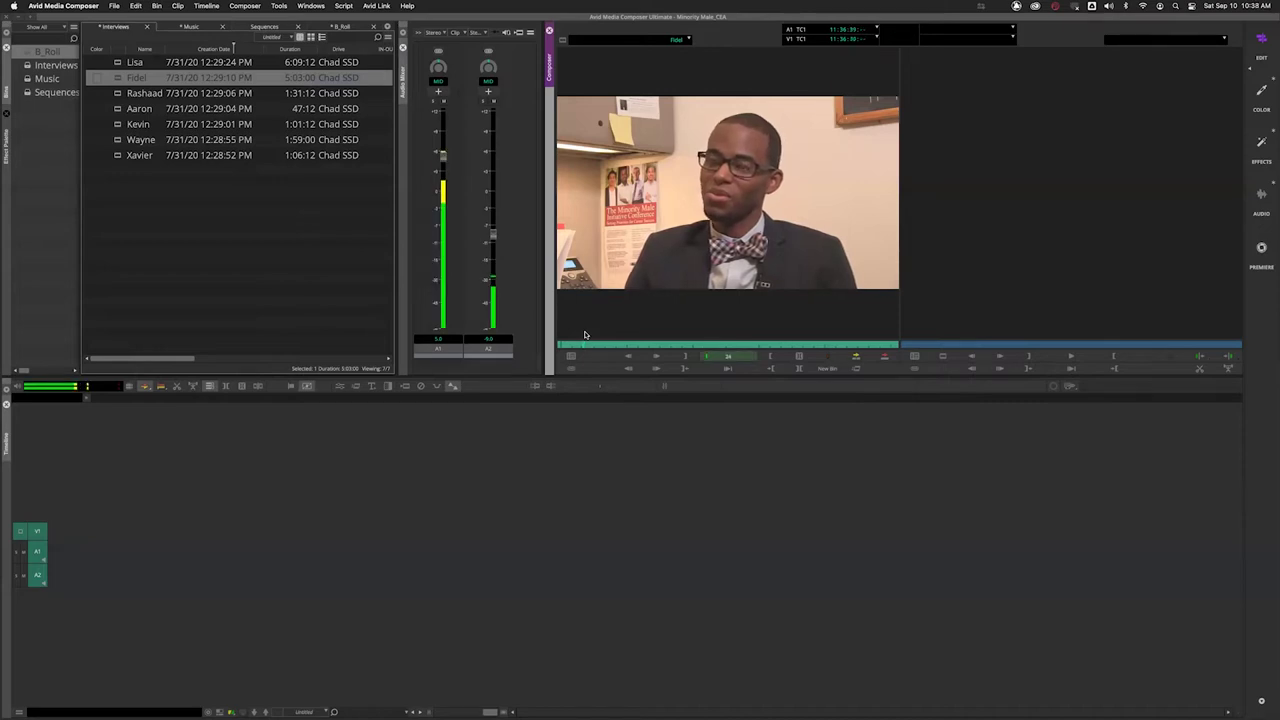
{"action": "key", "text": "l"}
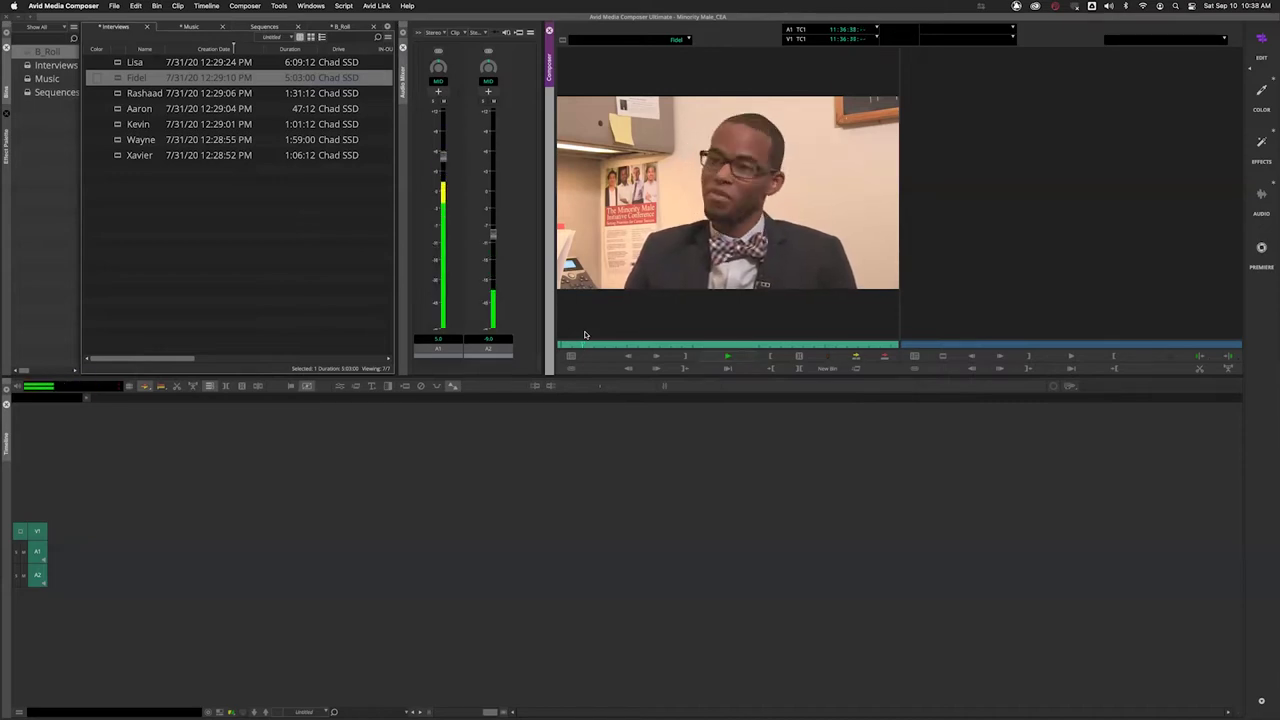
Play the interview clip forward and in reverse in the source monitor, stopping playback between passes.
{"action": "key", "text": "l"}
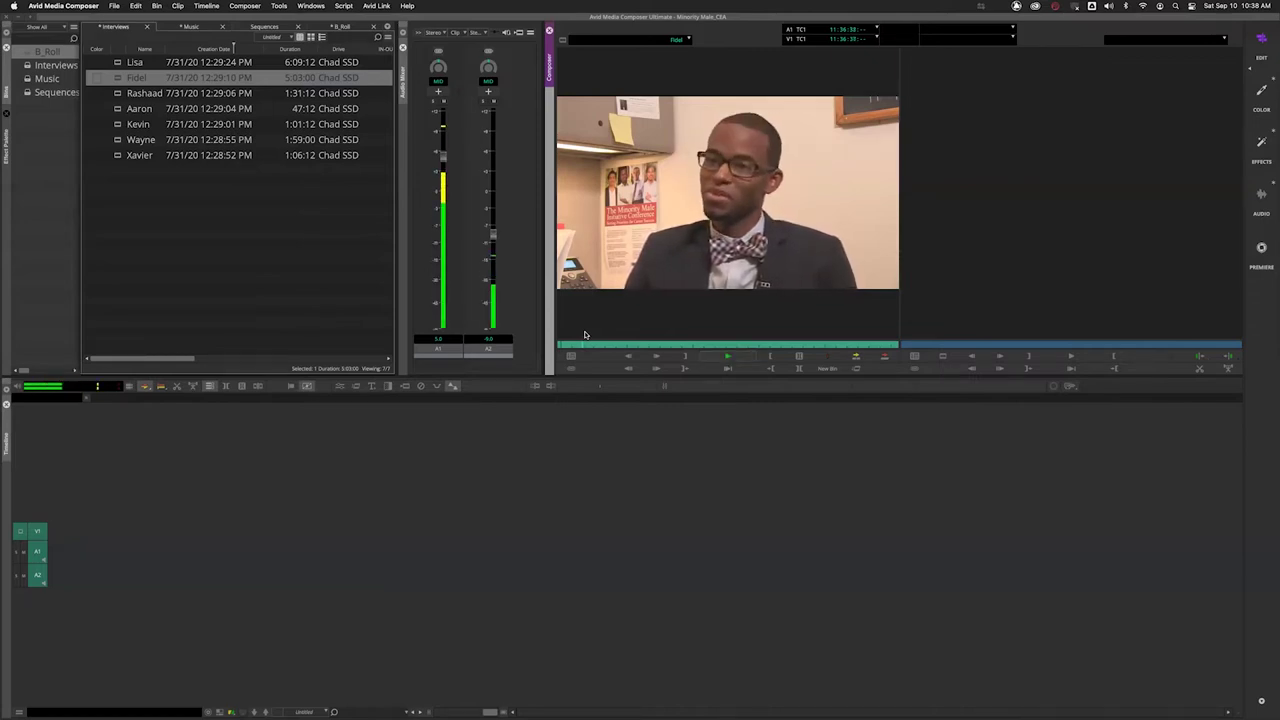
{"action": "key", "text": "space"}
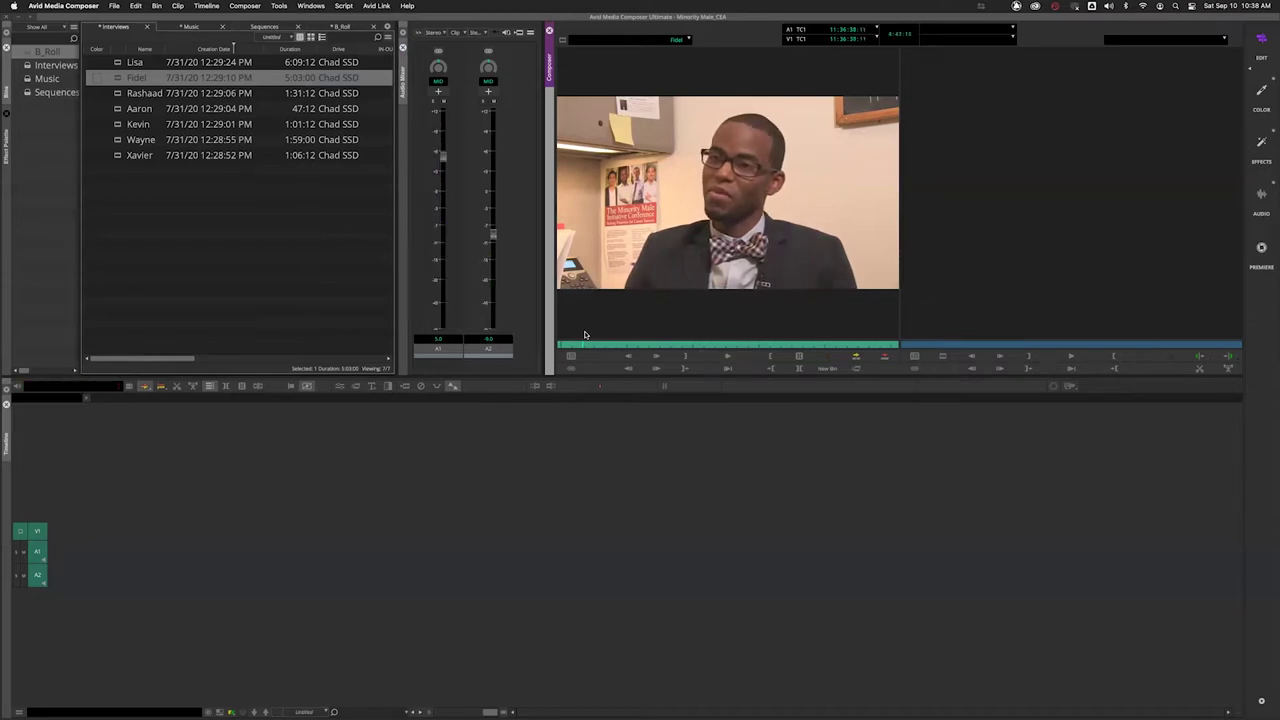
{"action": "key", "text": "space"}
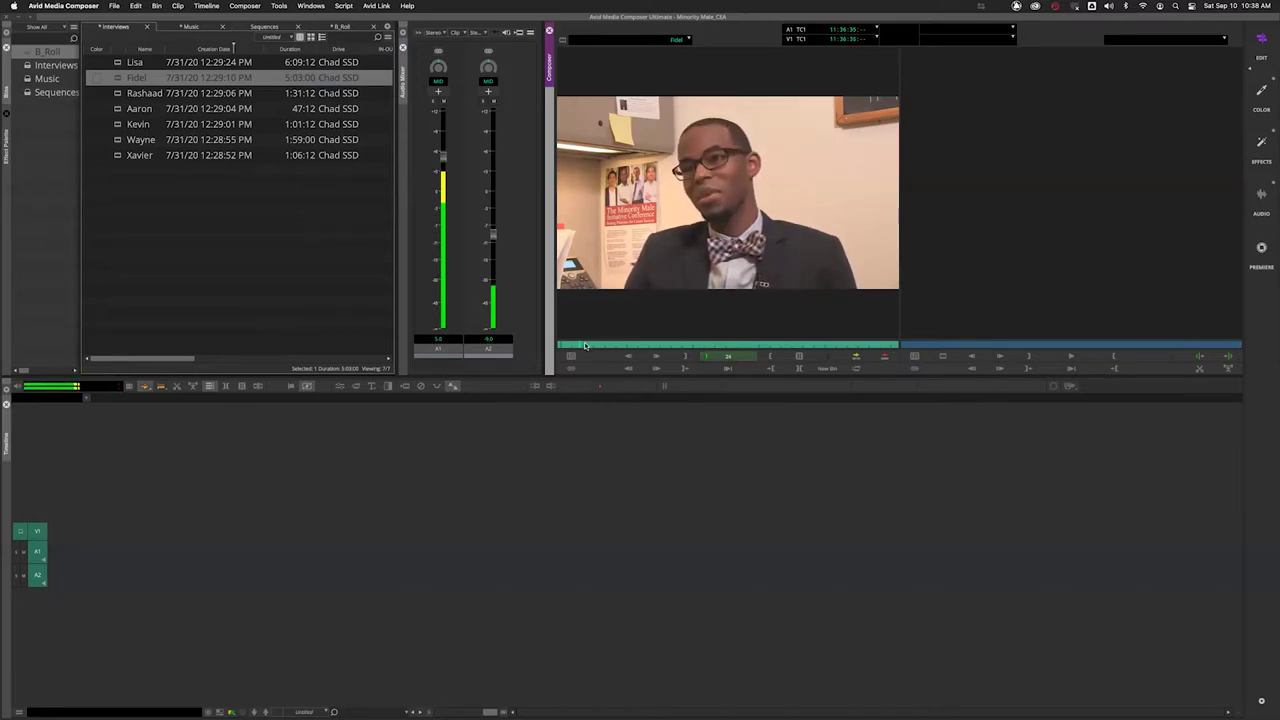
{"action": "key", "text": "space"}
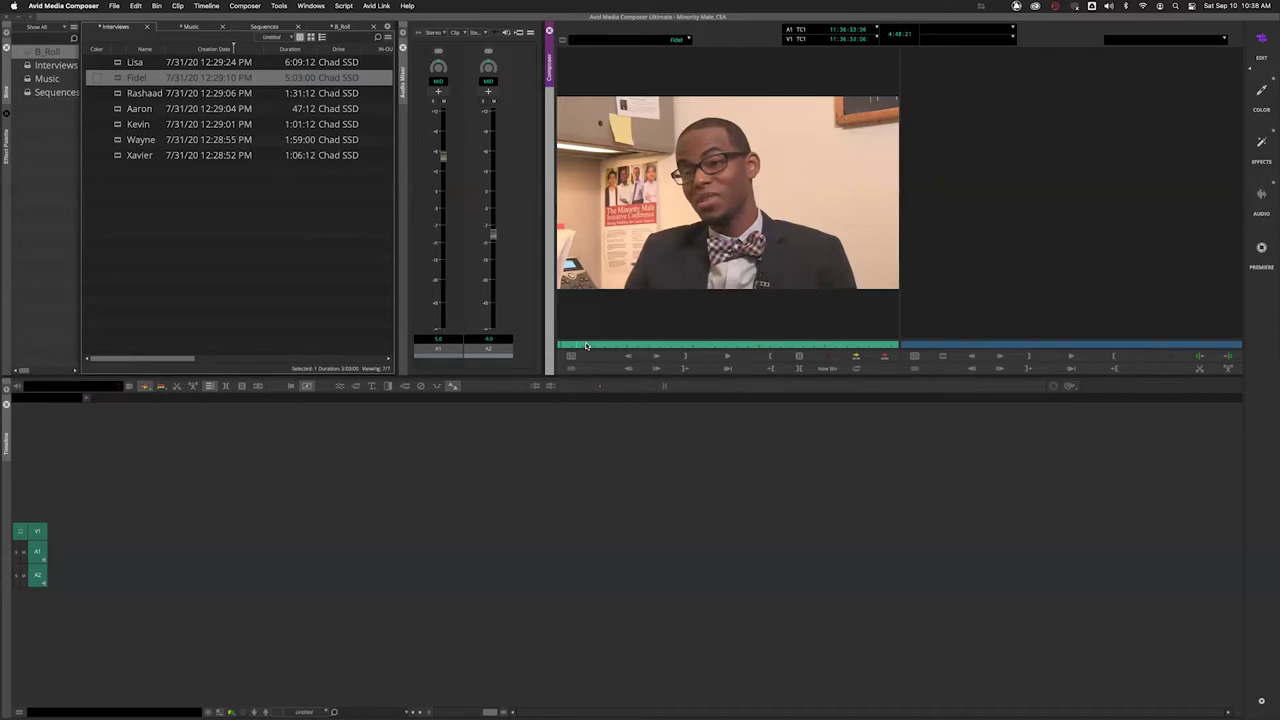
{"action": "key", "text": "space"}
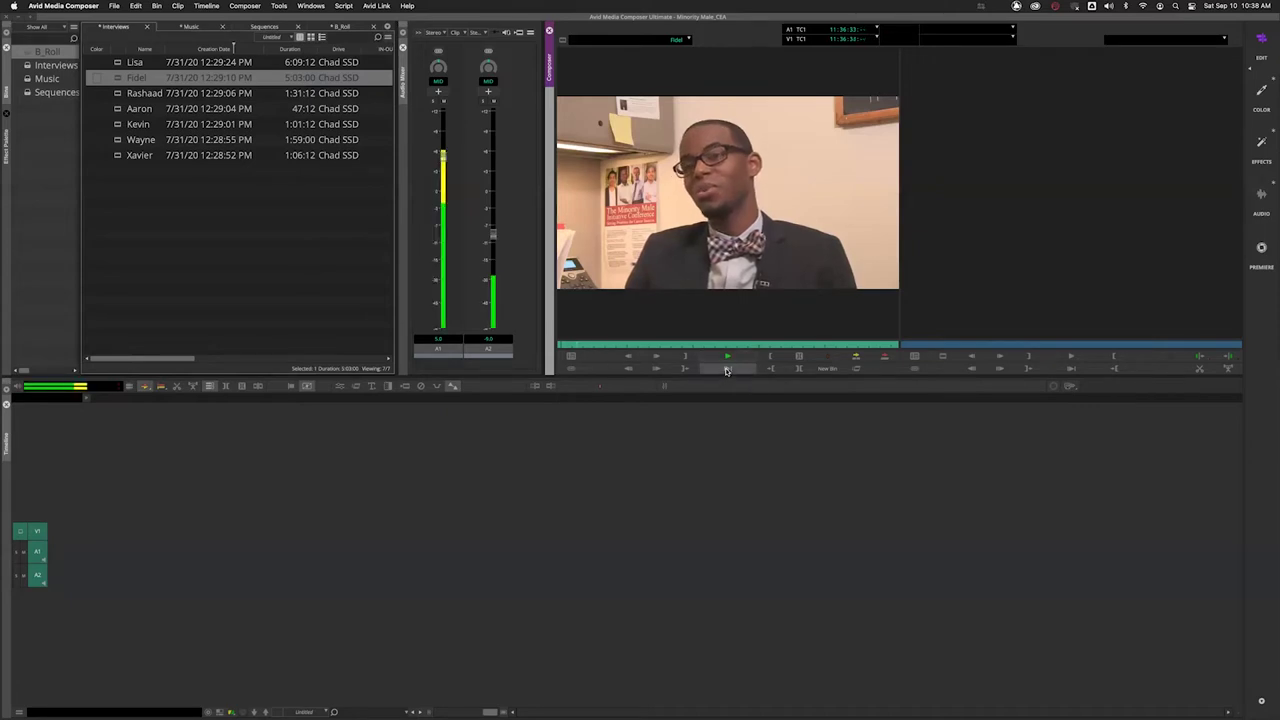
Shuttle the clip forward and in reverse at increased speed, stopping between passes.
{"action": "left_click", "coordinate": [714, 357]}
{"action": "left_click", "coordinate": [716, 357]}
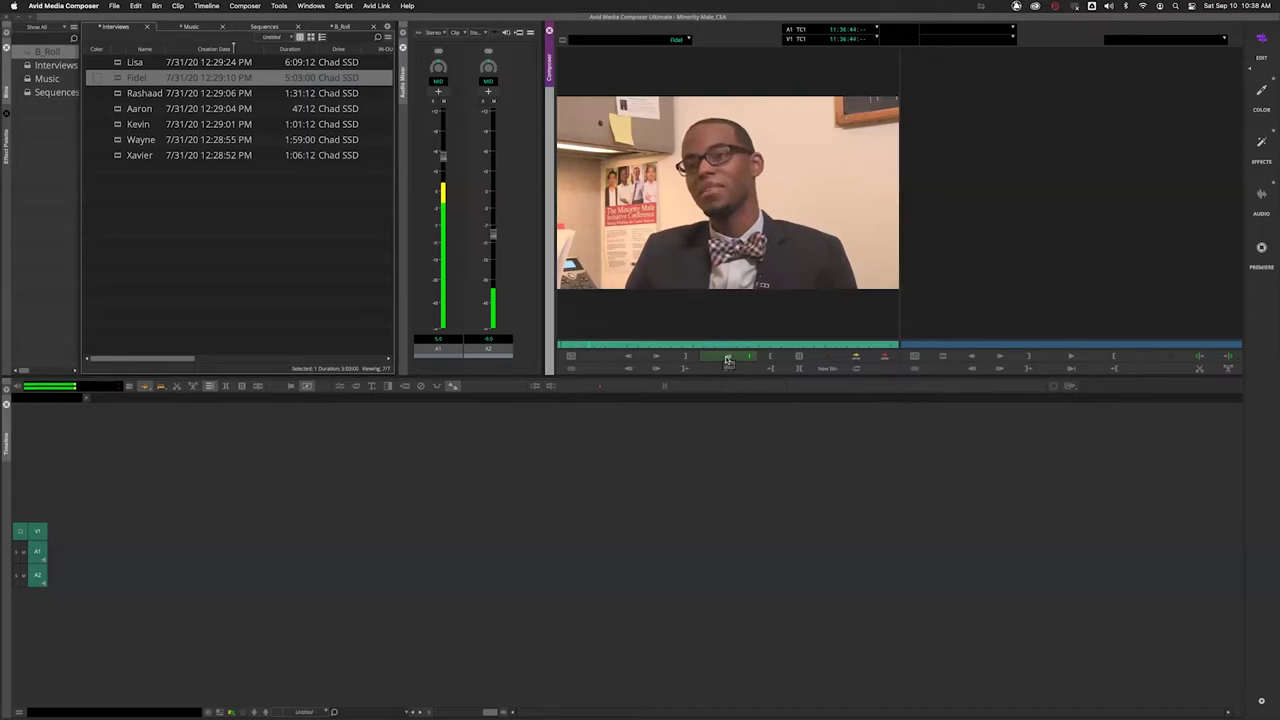
{"action": "left_click", "coordinate": [728, 358]}
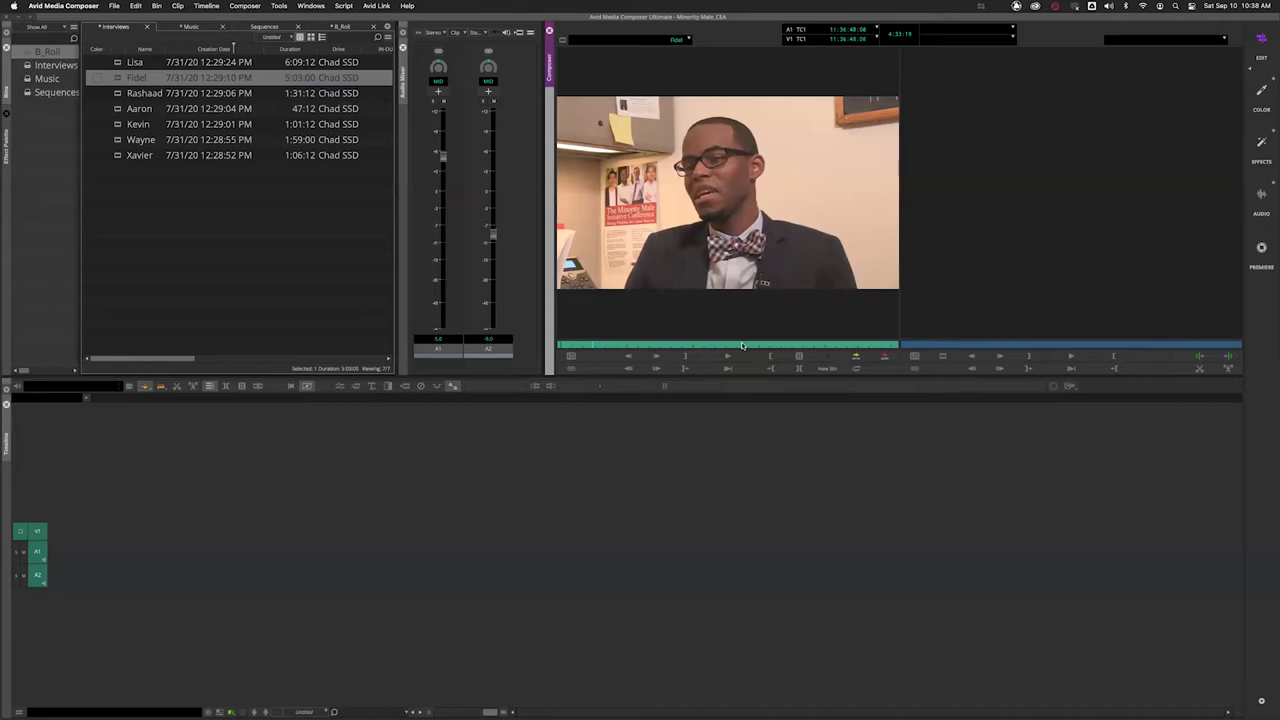
{"action": "key", "text": "j"}
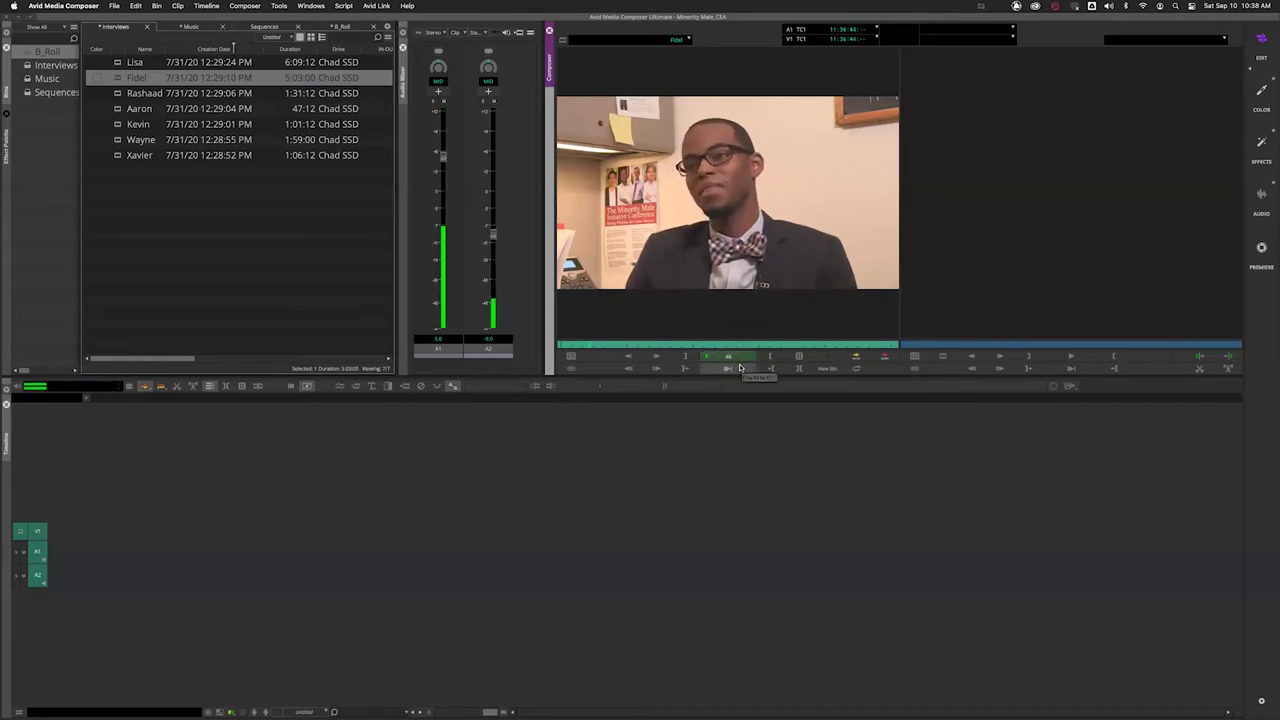
{"action": "key", "text": "k"}
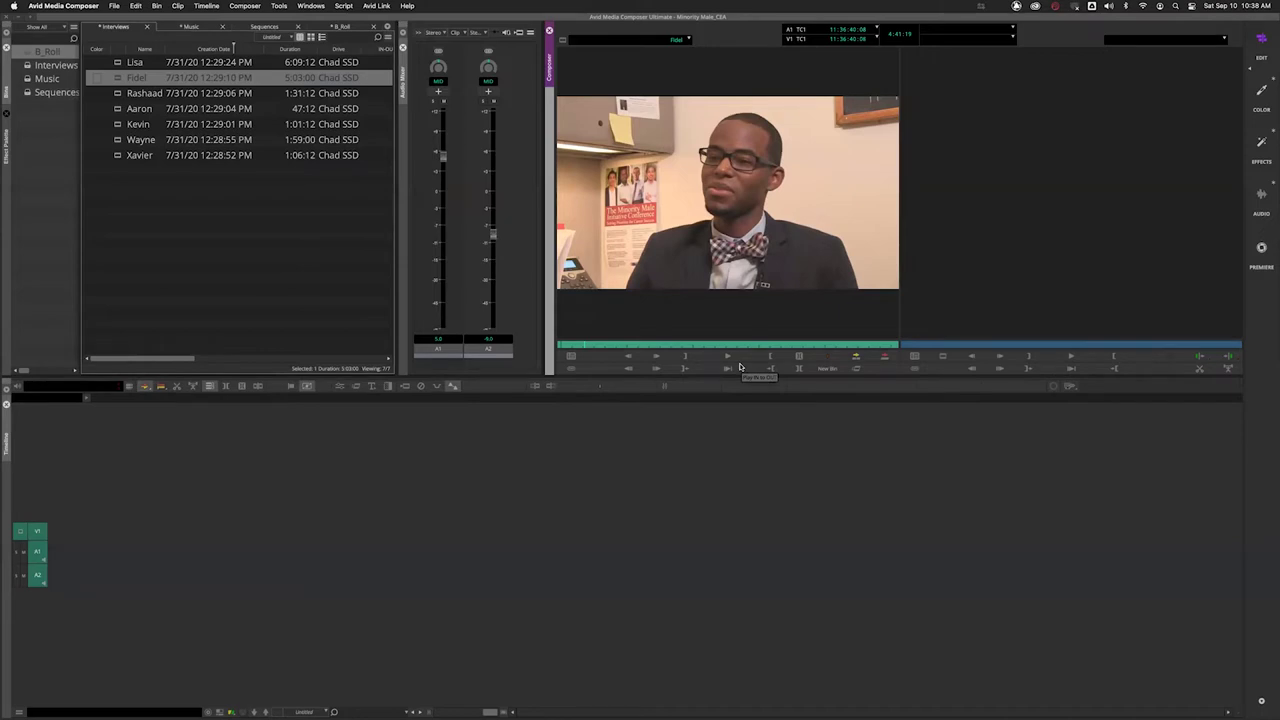
{"action": "key", "text": "l"}
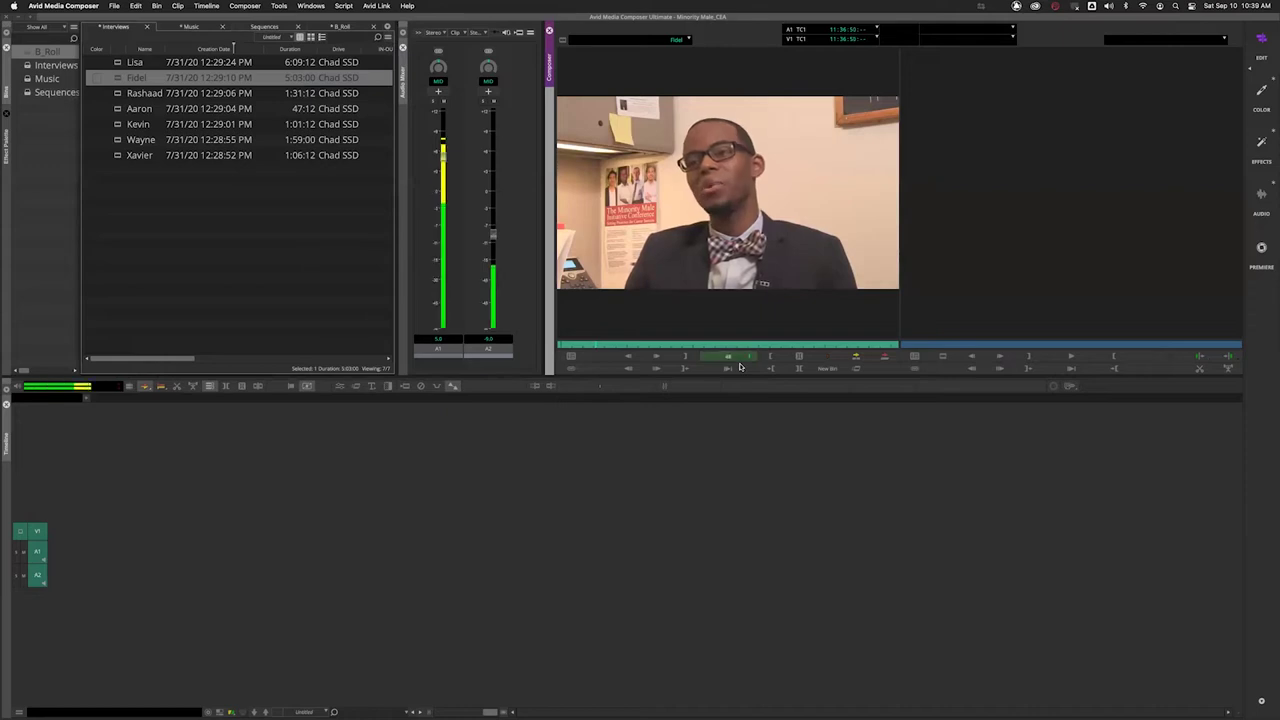
{"action": "key", "text": "space"}
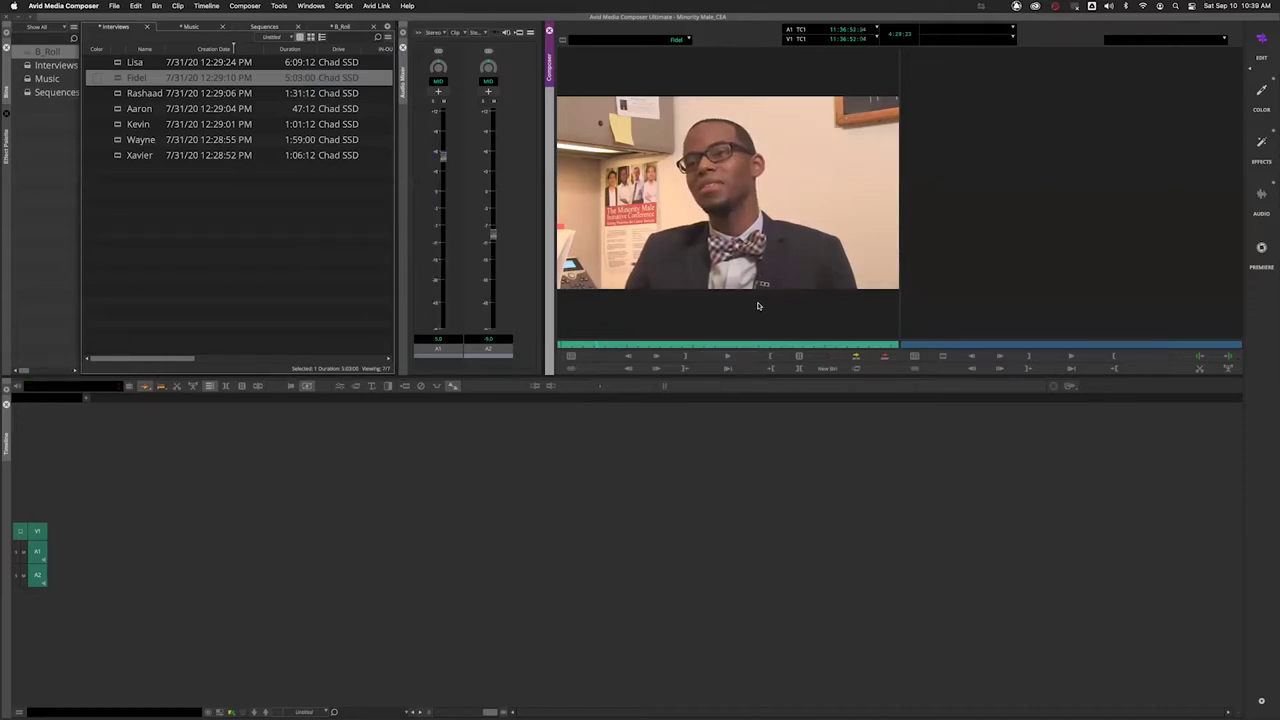
Shuttle rapidly through the clip in both directions up to about 11:37:28, and play the passage near 11:37:00 at normal speed.
{"action": "key", "text": "space"}
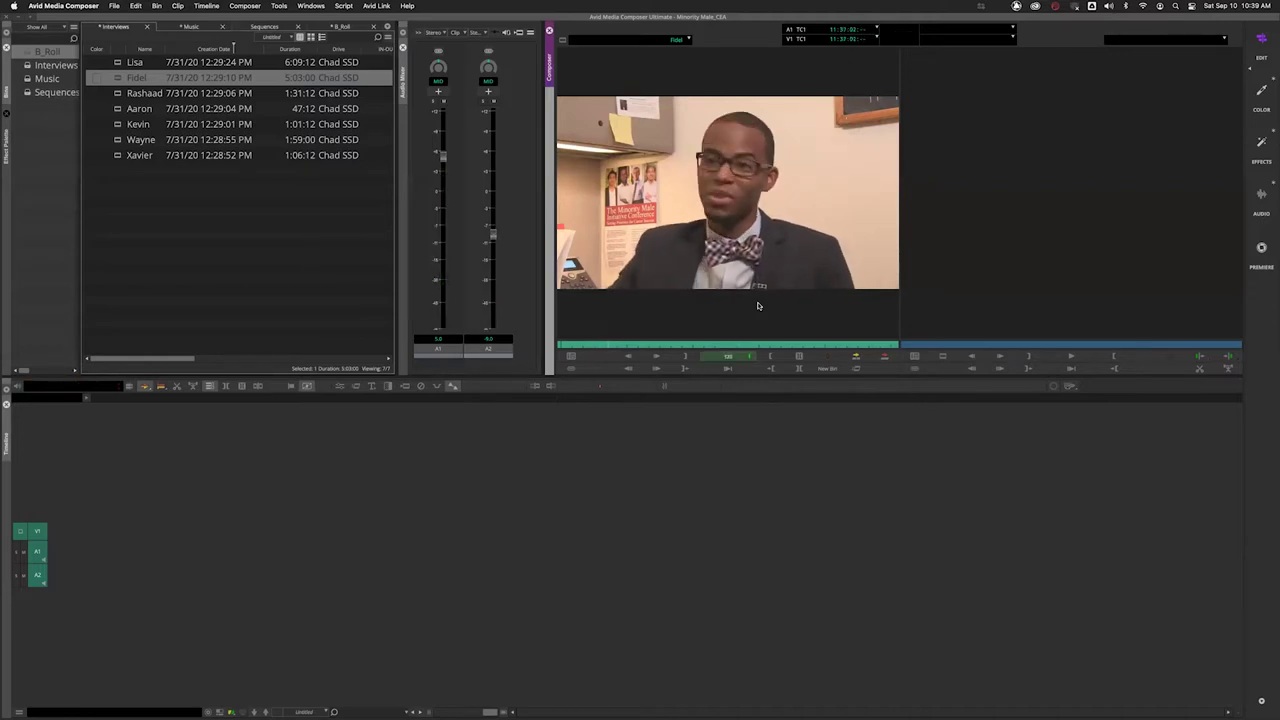
{"action": "key", "text": "space"}
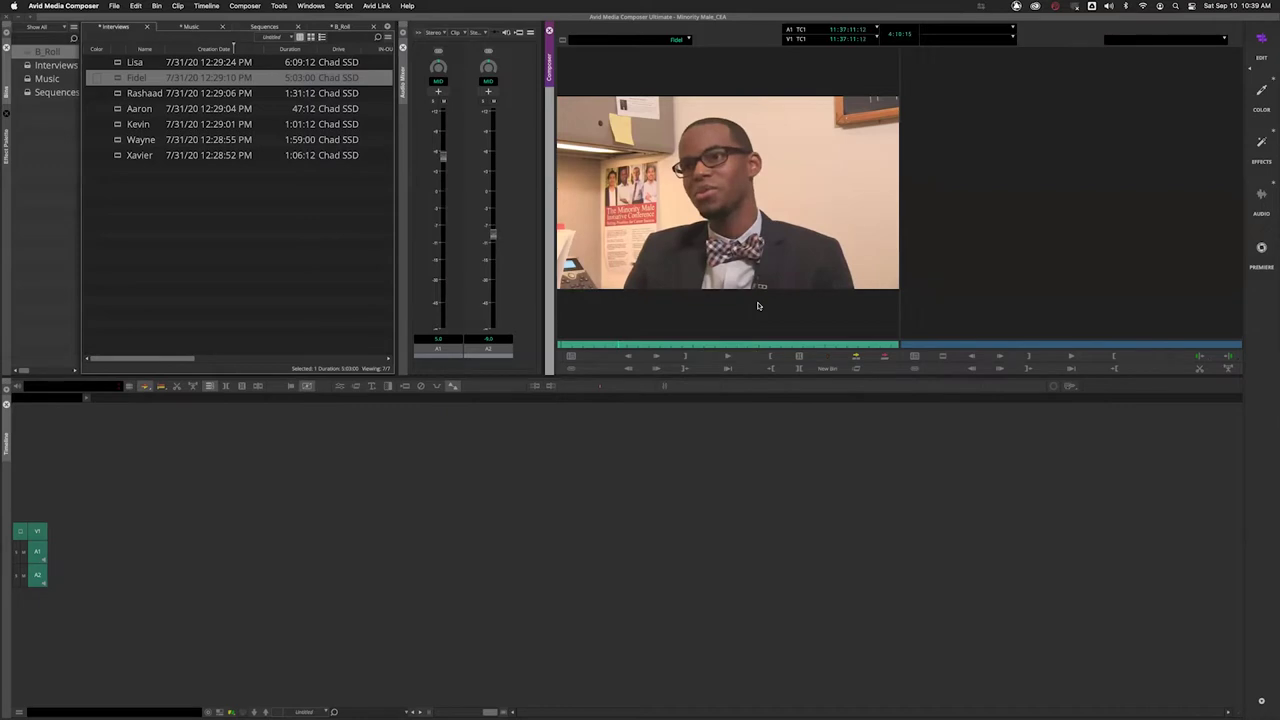
{"action": "key", "text": "j"}
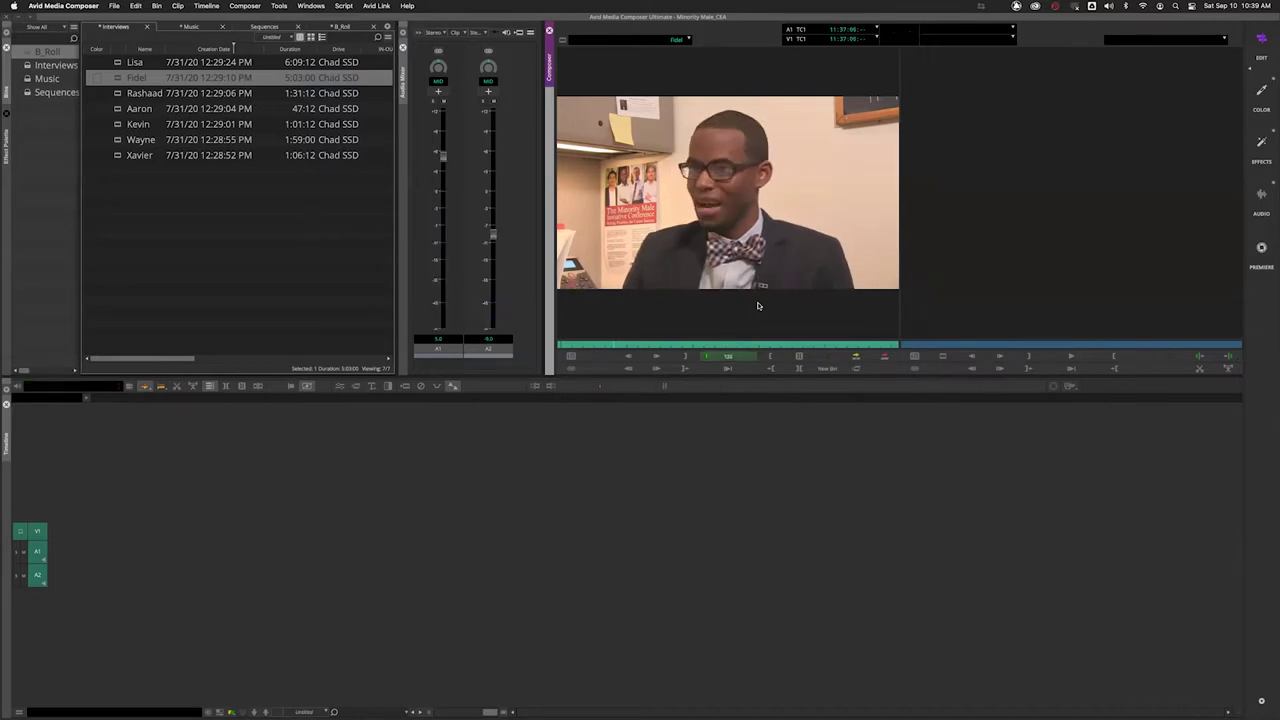
{"action": "key", "text": "l"}
{"action": "key", "text": "k"}
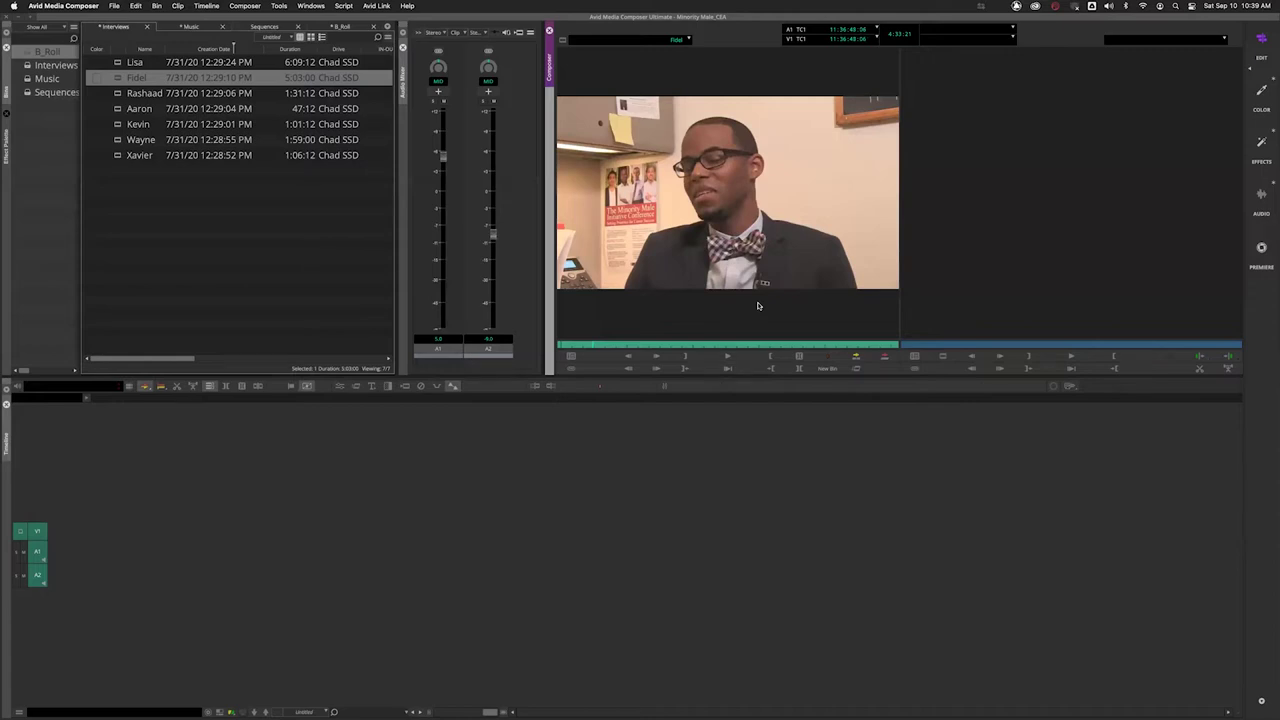
{"action": "key", "text": "l"}
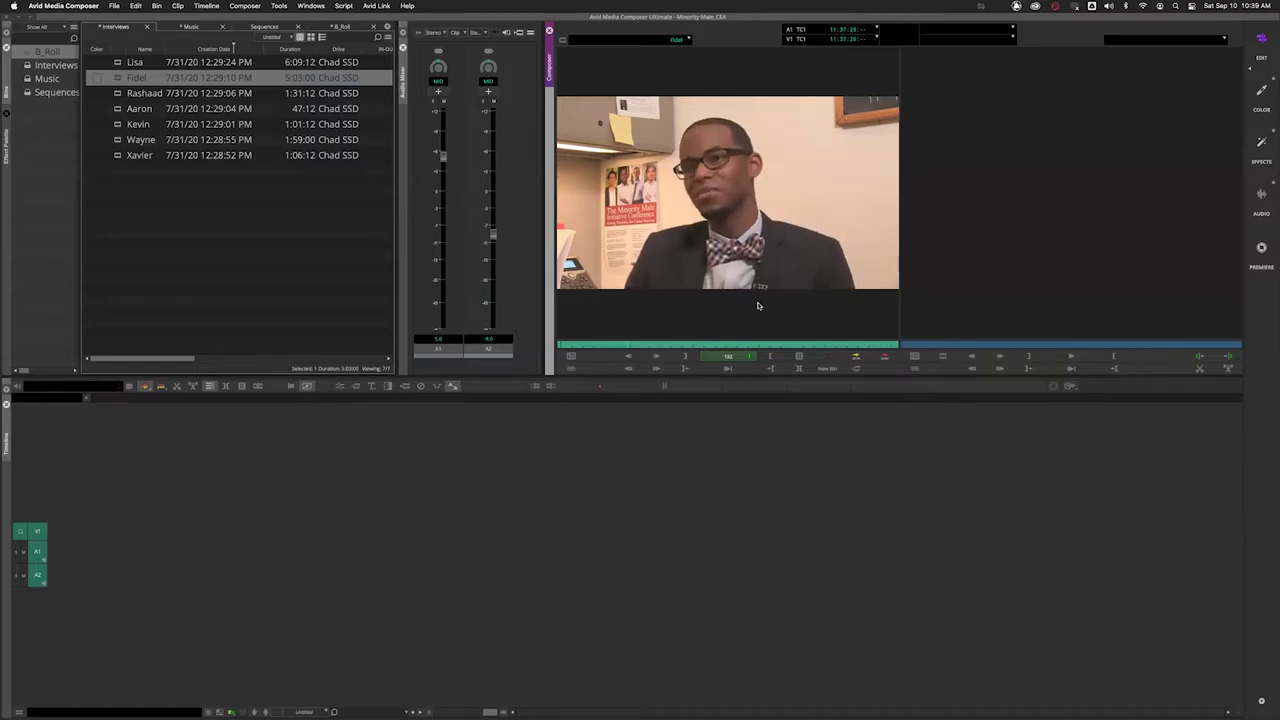
{"action": "key", "text": "k"}
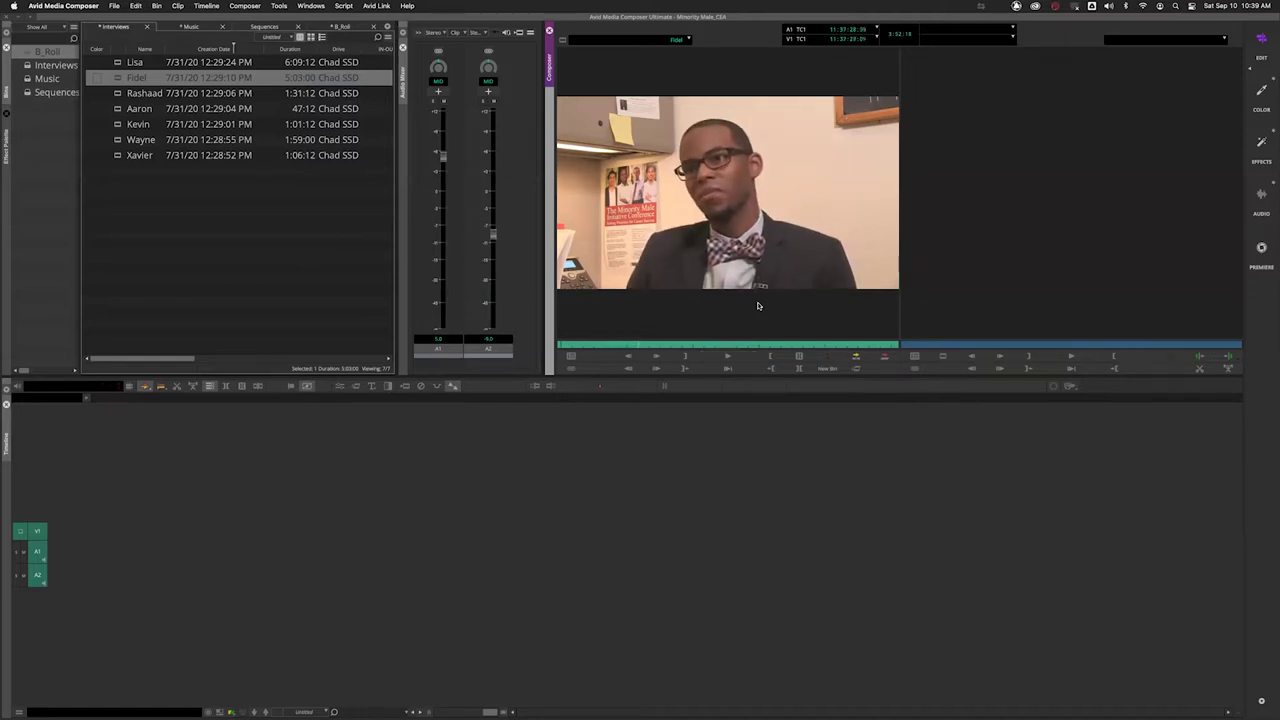
{"action": "key", "text": "j"}
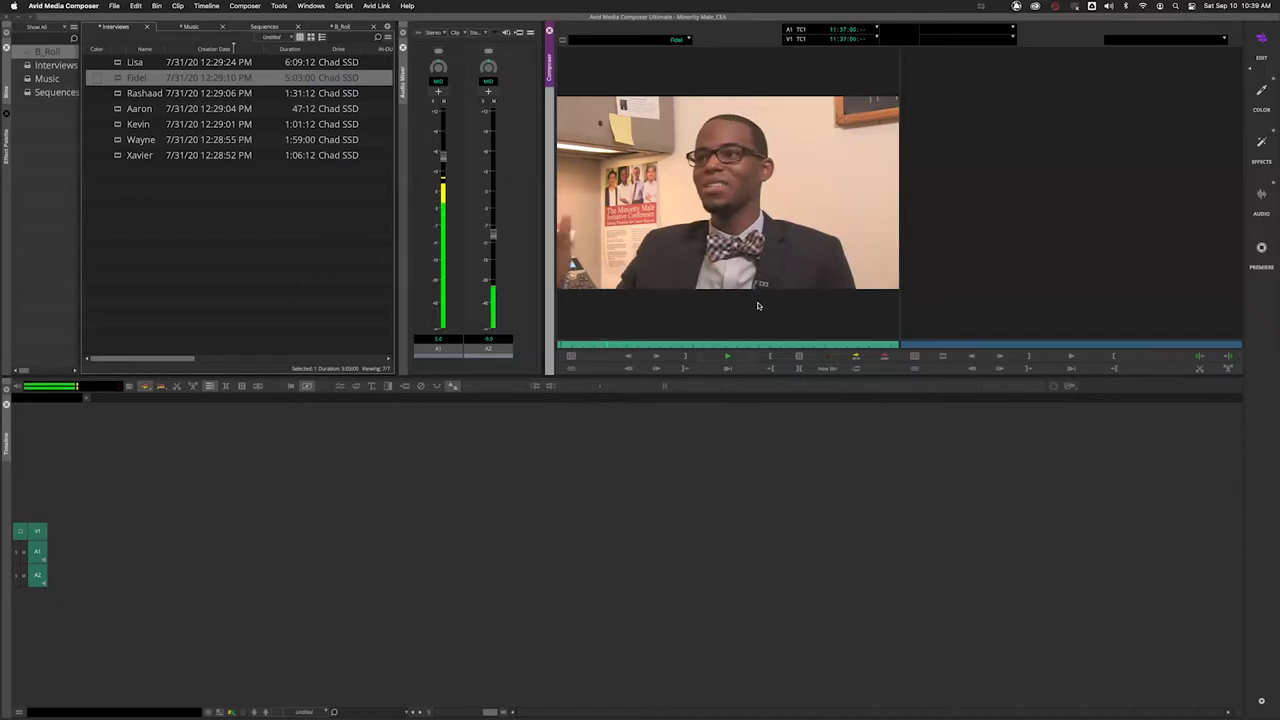
{"action": "key", "text": "k"}
Scrub back to the early part of the clip and play the passage around 11:36:31 several times.
{"action": "left_click_drag", "start_coordinate": [672, 351], "coordinate": [591, 346]}
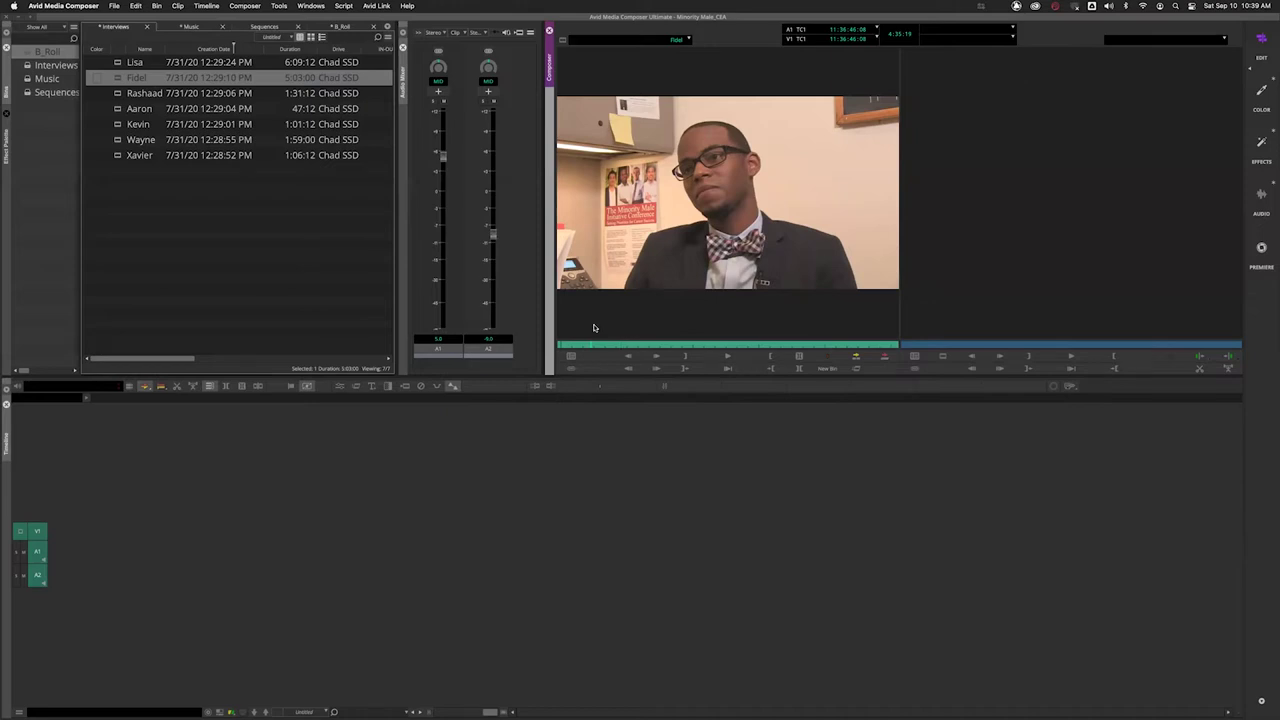
{"action": "left_click", "coordinate": [577, 348]}
{"action": "key", "text": "space"}
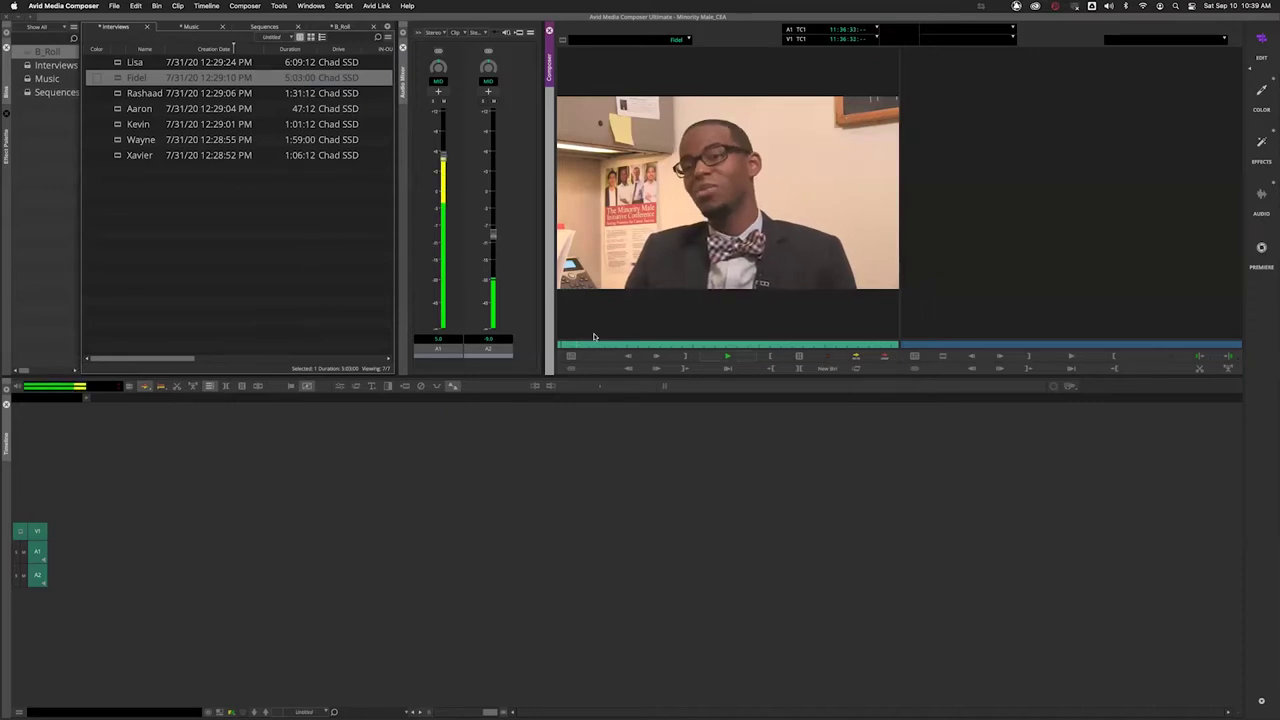
{"action": "key", "text": "space"}
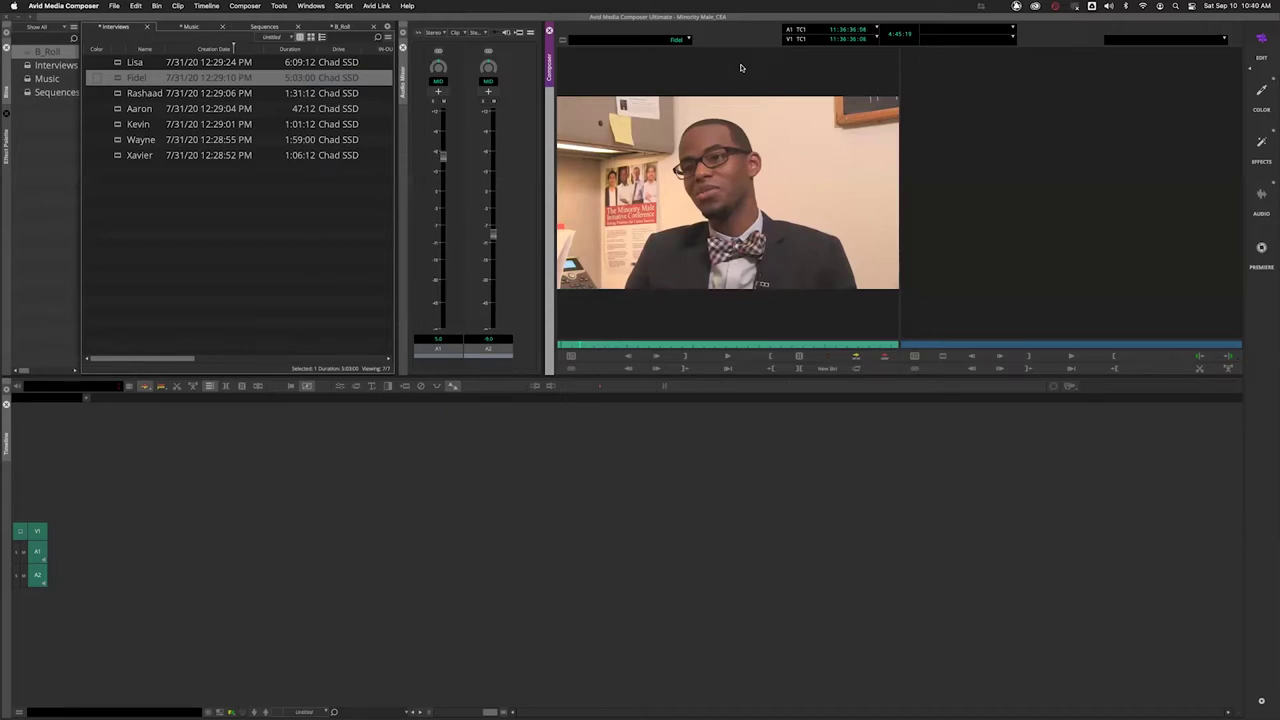
{"action": "key", "text": "space"}
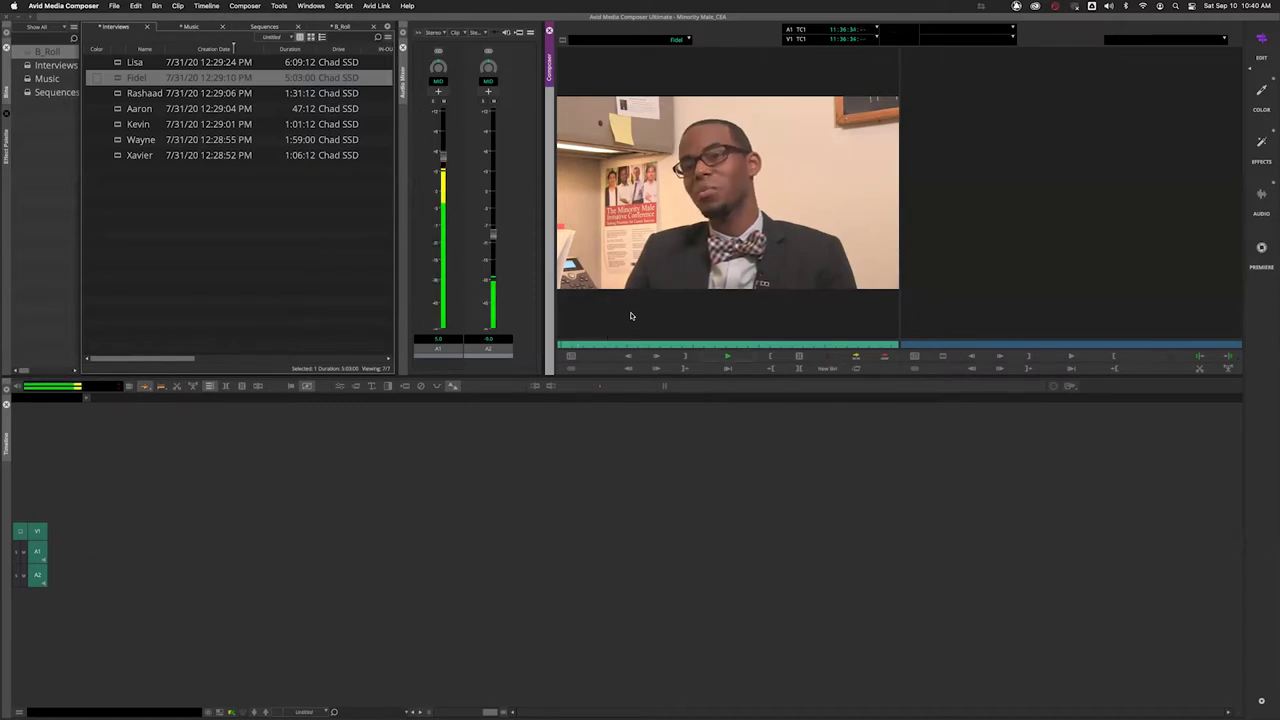
{"action": "key", "text": "space"}
{"action": "left_click_drag", "start_coordinate": [585, 343], "coordinate": [573, 346]}
{"action": "key", "text": "space"}
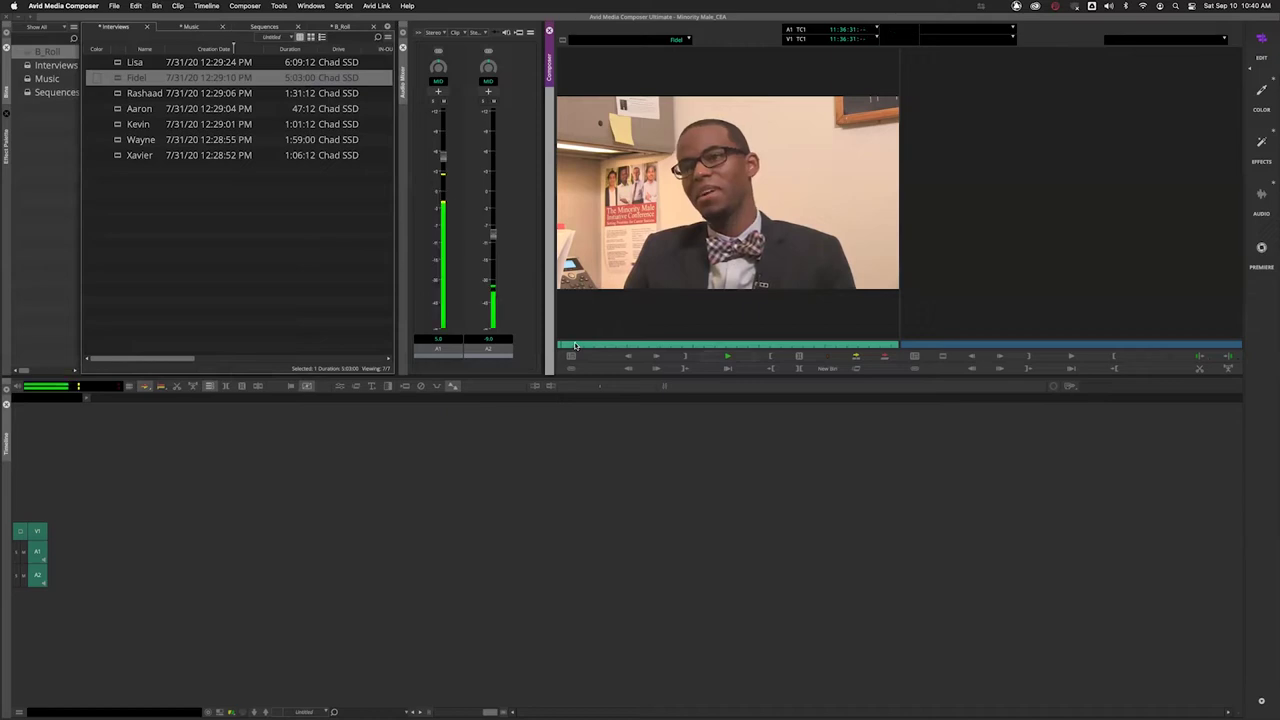
{"action": "key", "text": "j"}
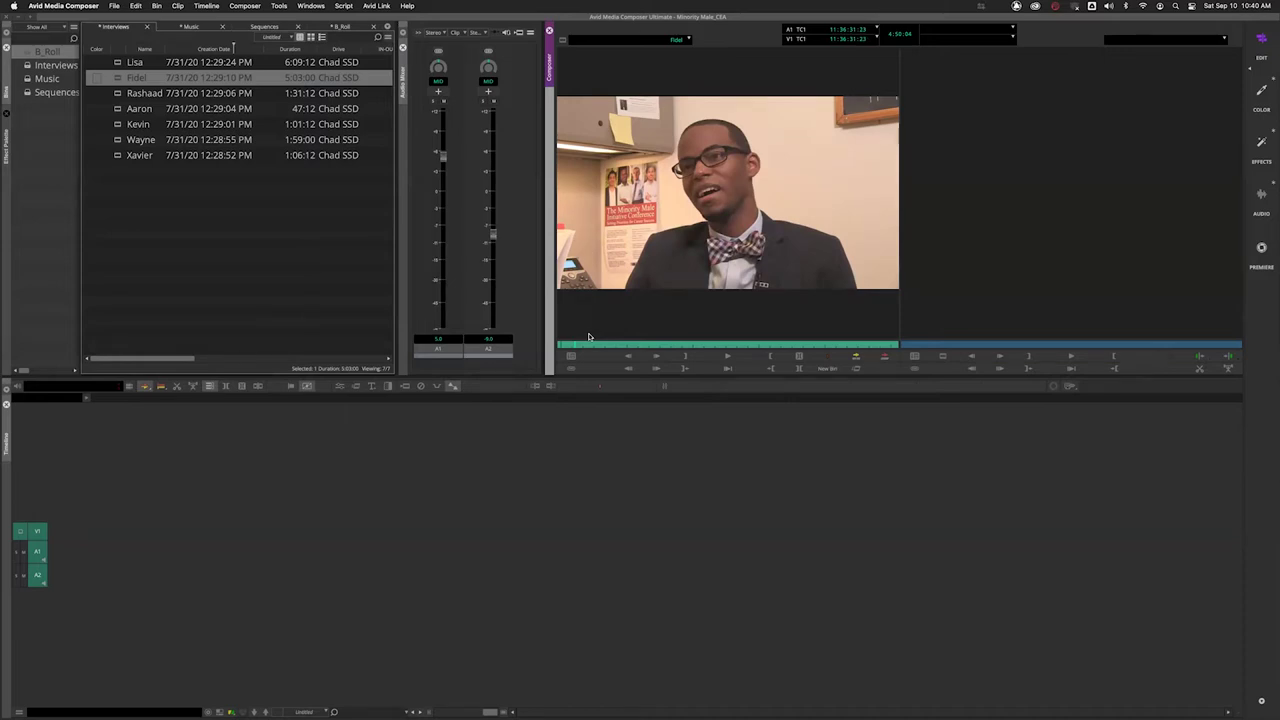
Shuttle back and forth to source timecode 11:36:29:02 and mark an IN point there.
{"action": "key", "text": "space"}
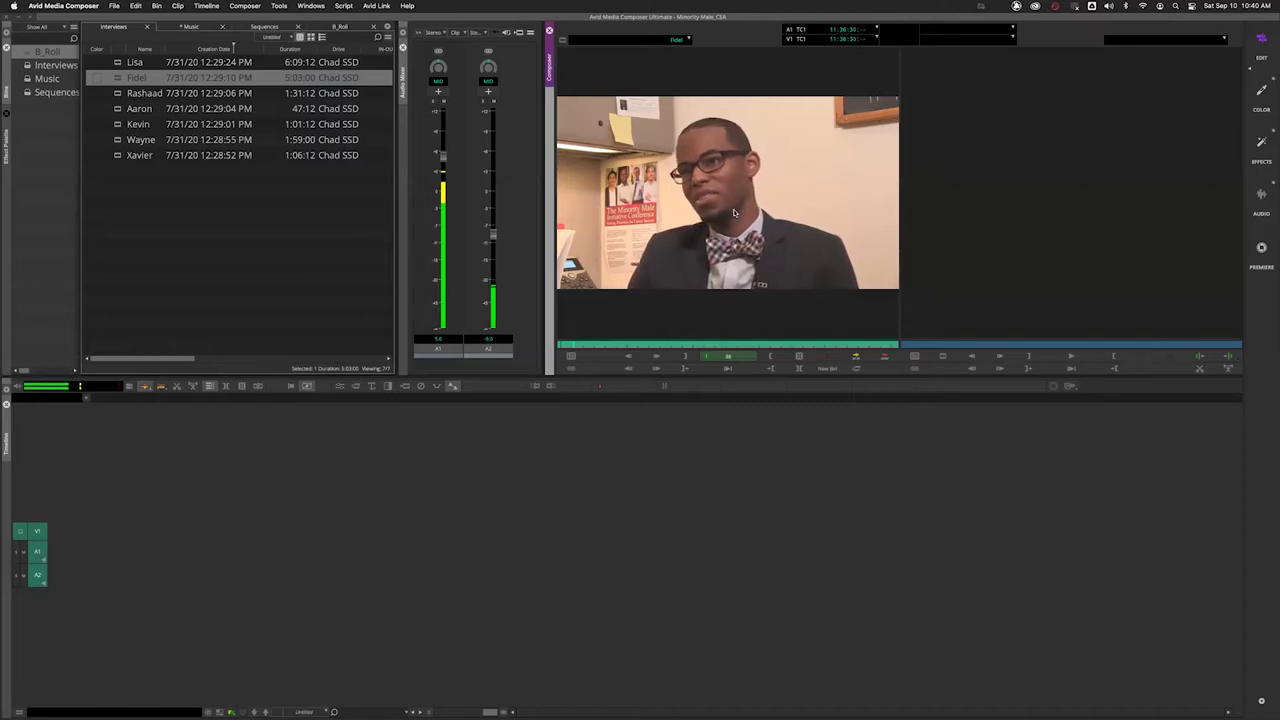
{"action": "key", "text": "k"}
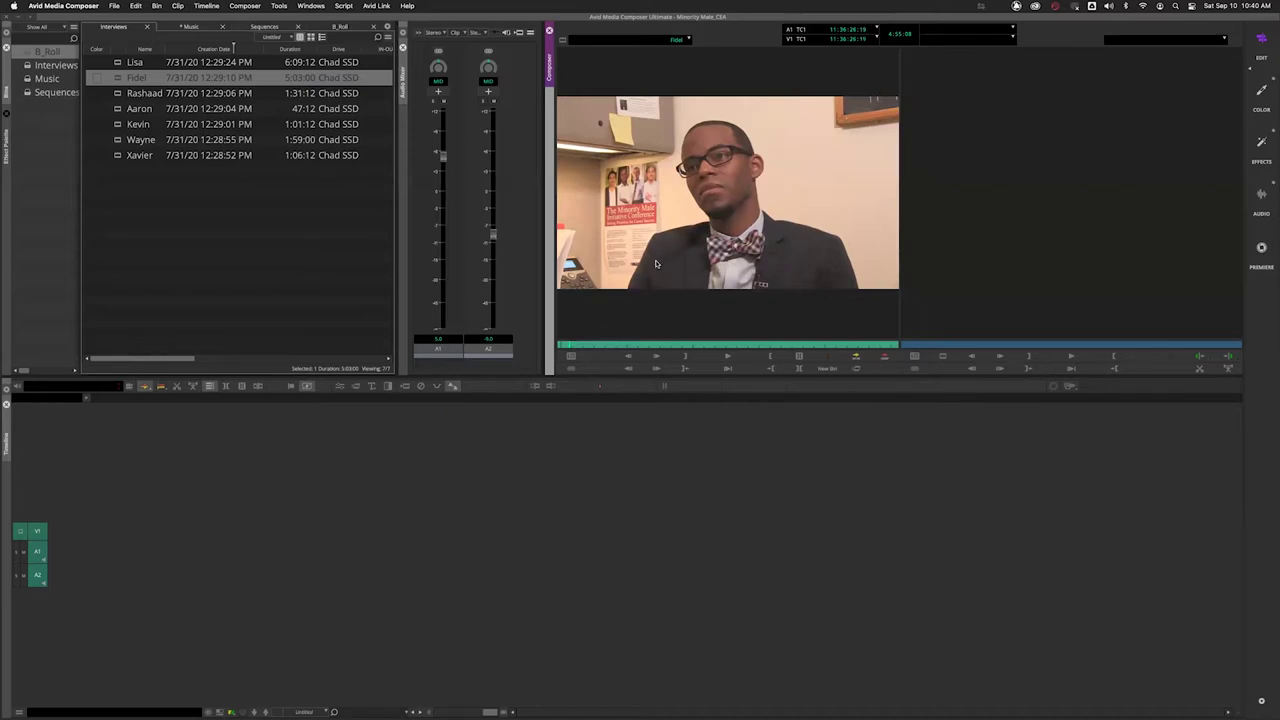
{"action": "key", "text": "l"}
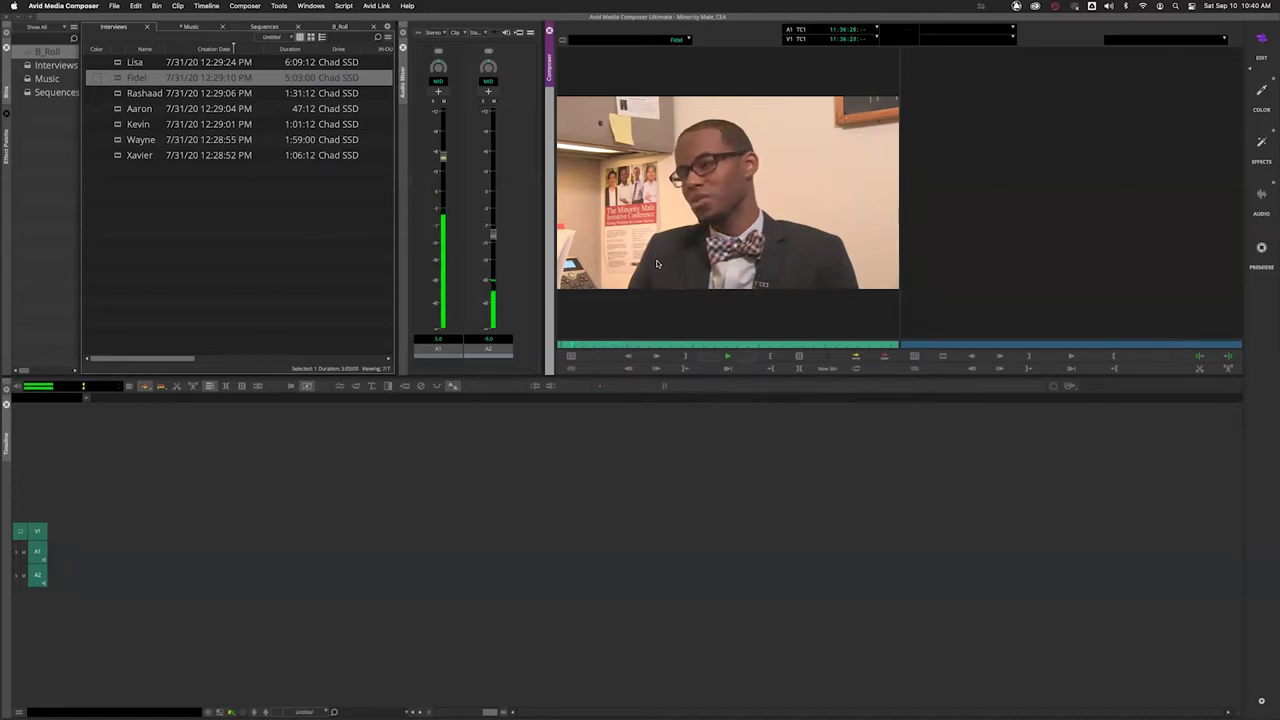
{"action": "key", "text": "k"}
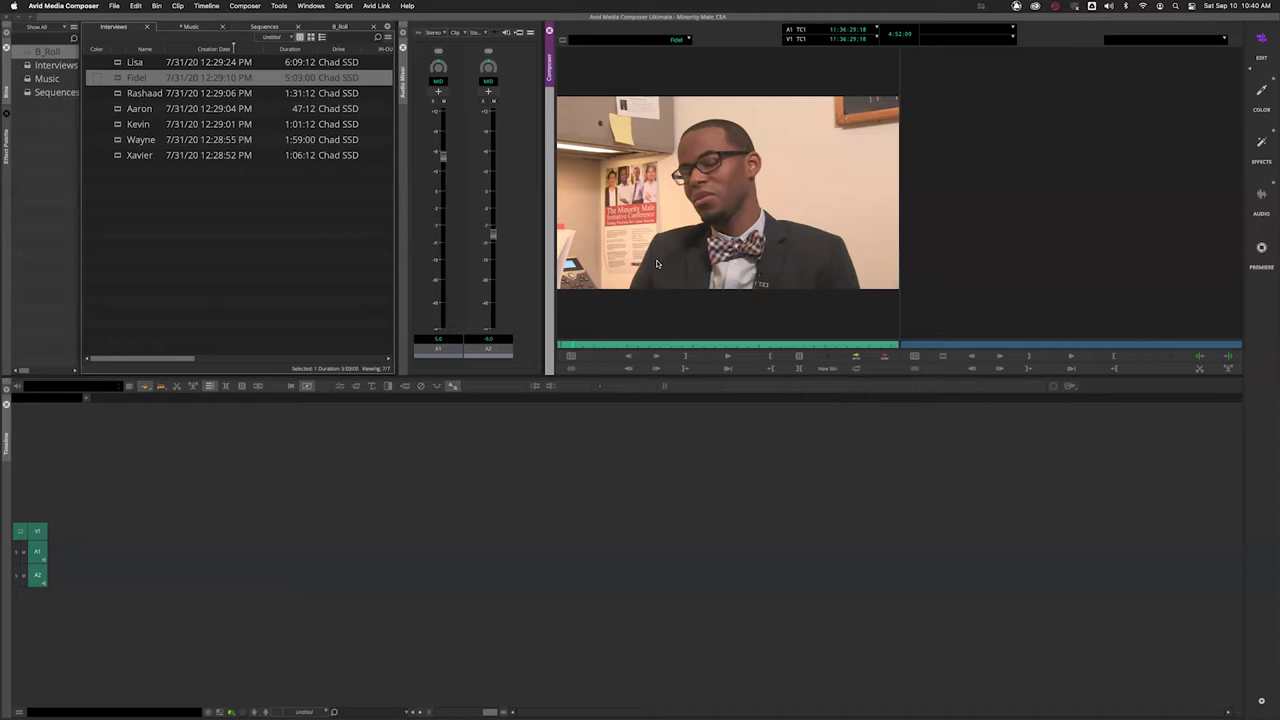
{"action": "key", "text": "j"}
{"action": "key", "text": "k"}
{"action": "key", "text": "l"}
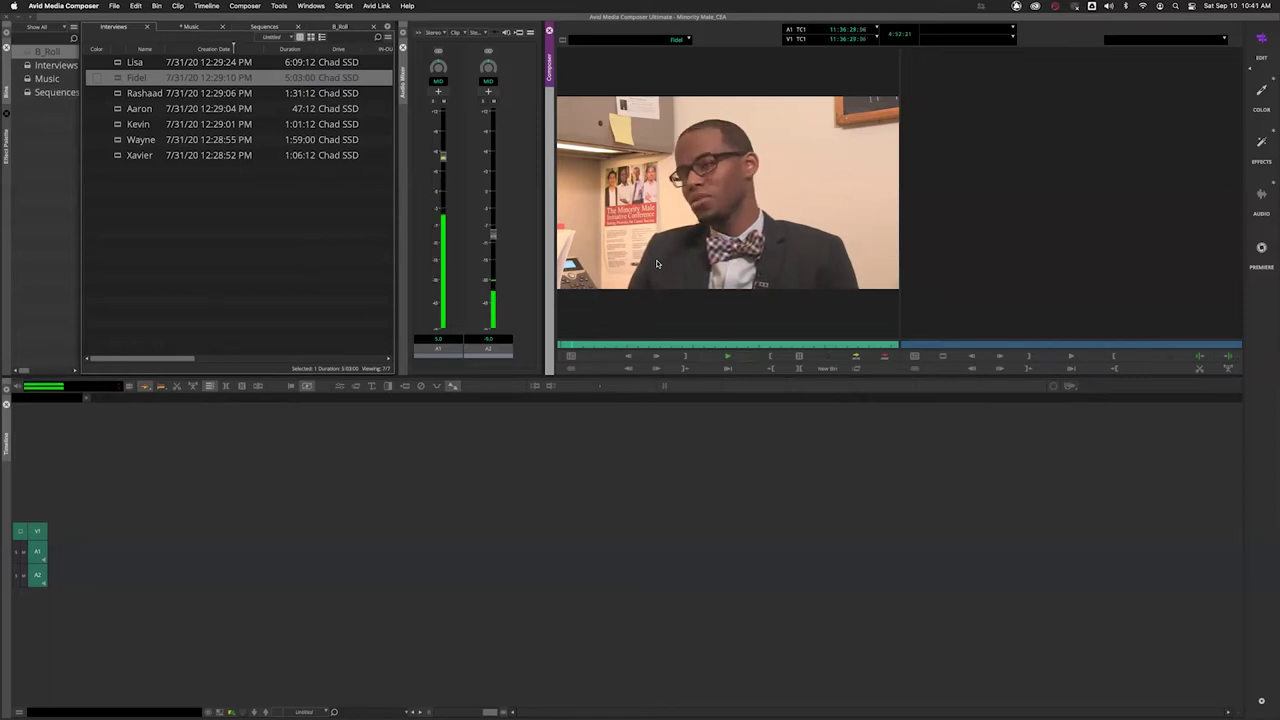
{"action": "key", "text": "l"}
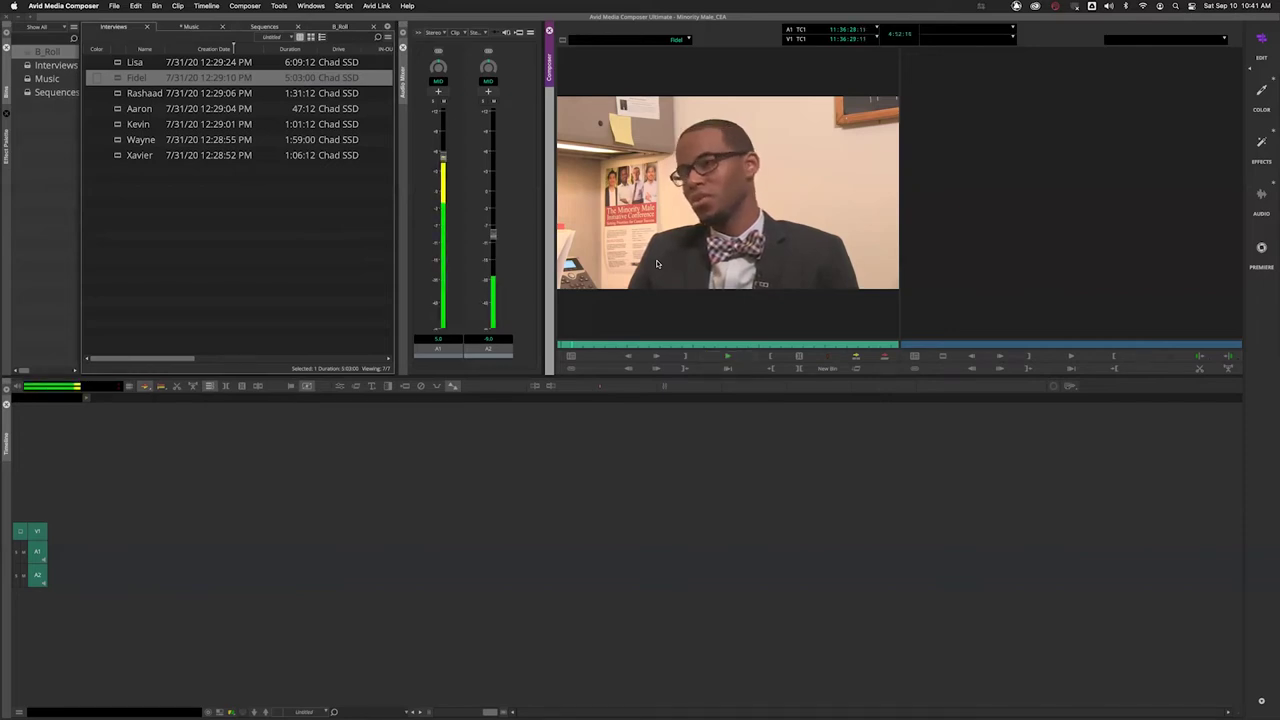
{"action": "key", "text": "k"}
{"action": "key", "text": "l"}
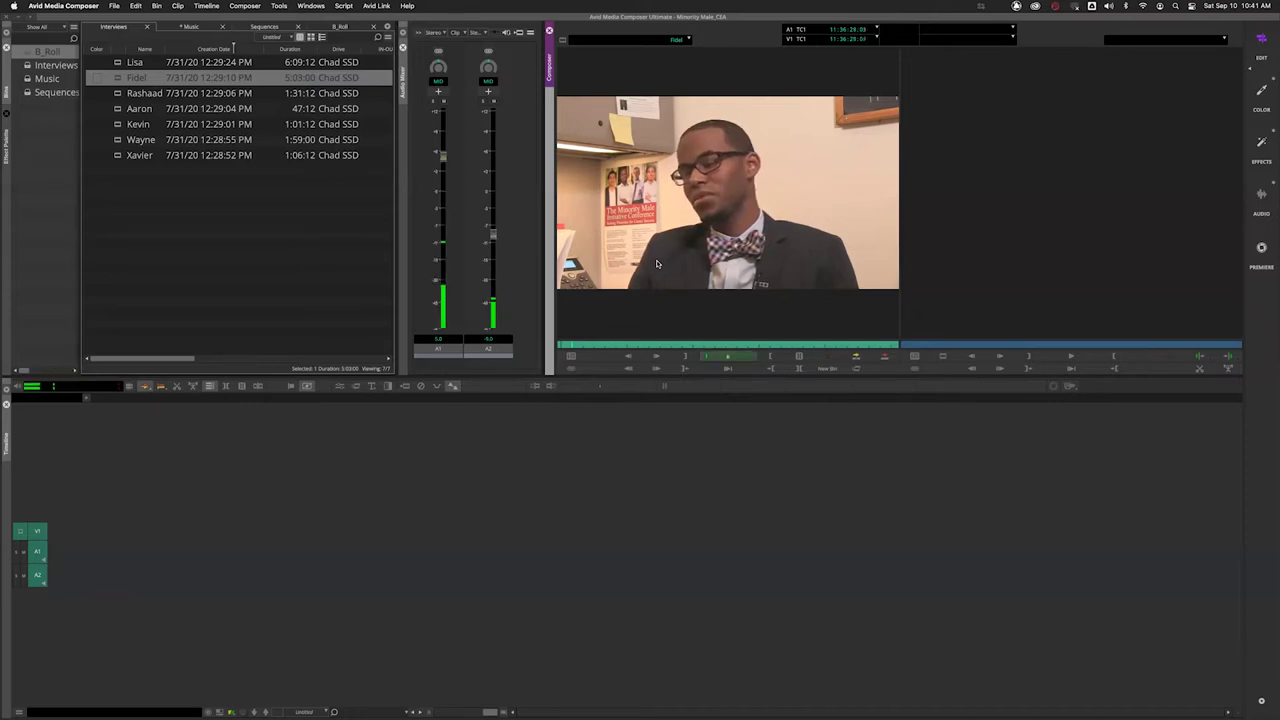
{"action": "key", "text": "k"}
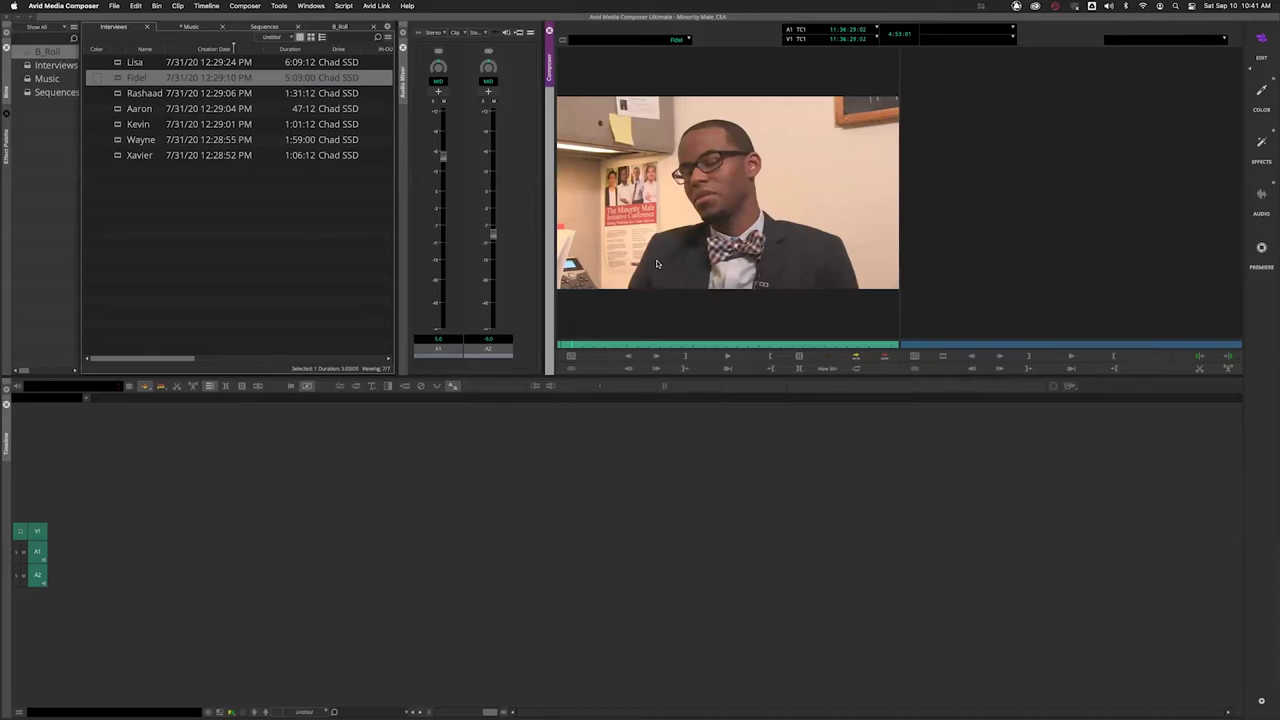
{"action": "left_click", "coordinate": [684, 358]}
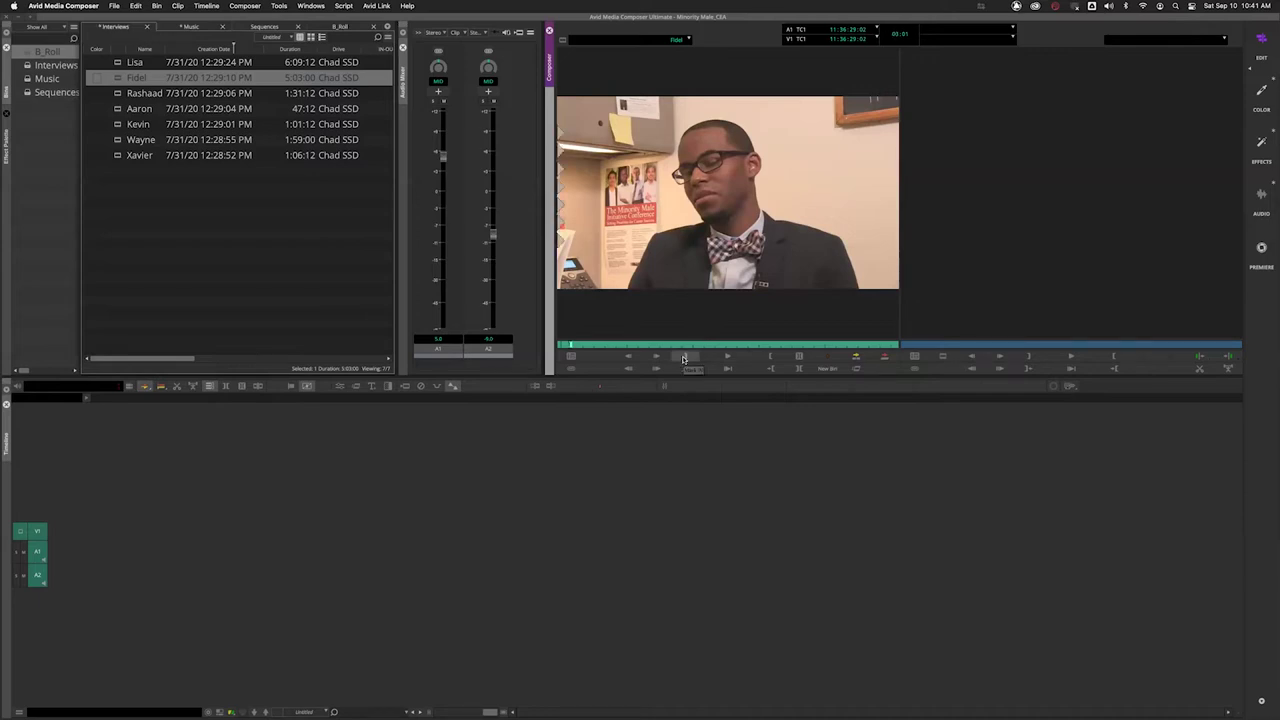
Play the interview from the marked IN point and mark an OUT point at 11:36:45:05.
{"action": "key", "text": "space"}
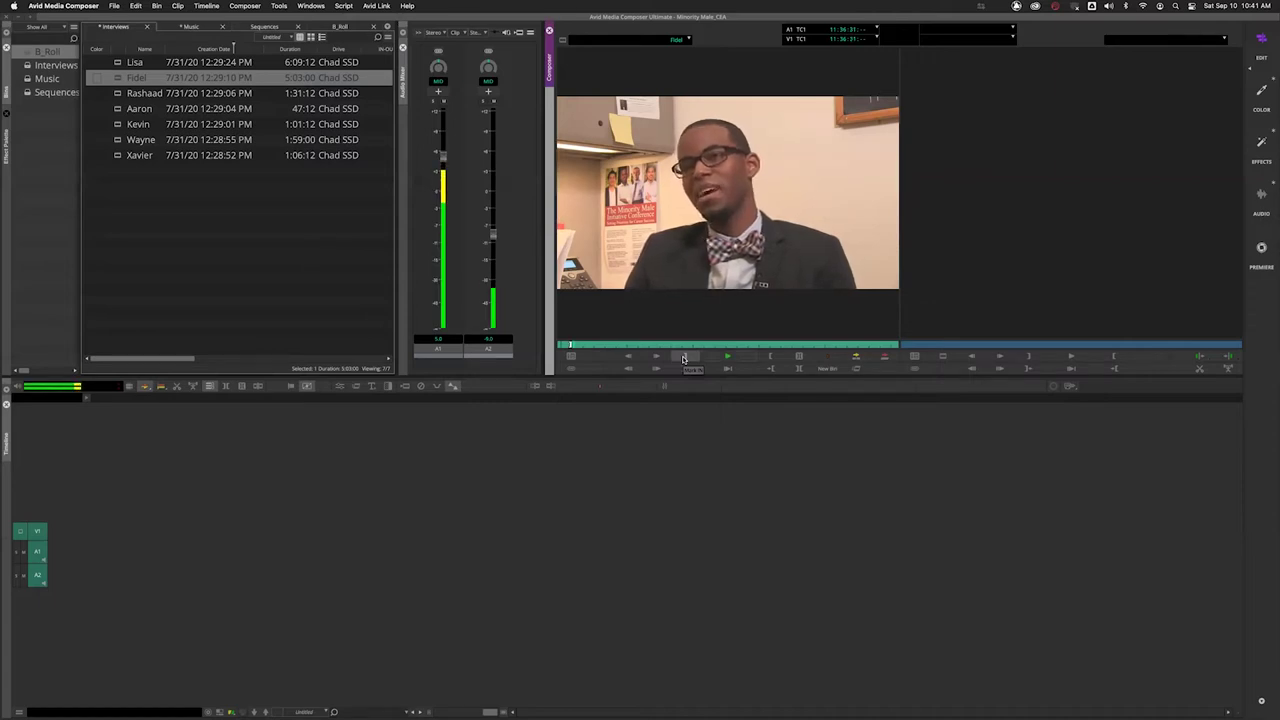
{"action": "key", "text": "space"}
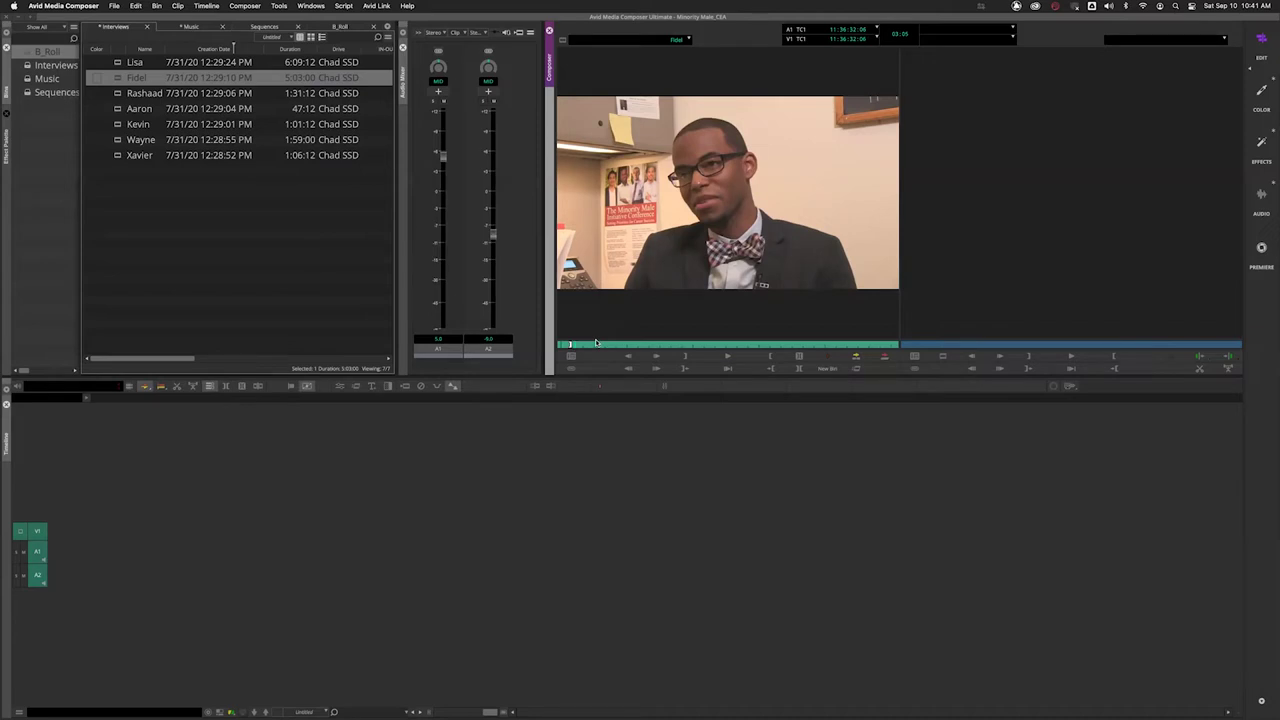
{"action": "left_click_drag", "start_coordinate": [596, 343], "coordinate": [630, 344]}
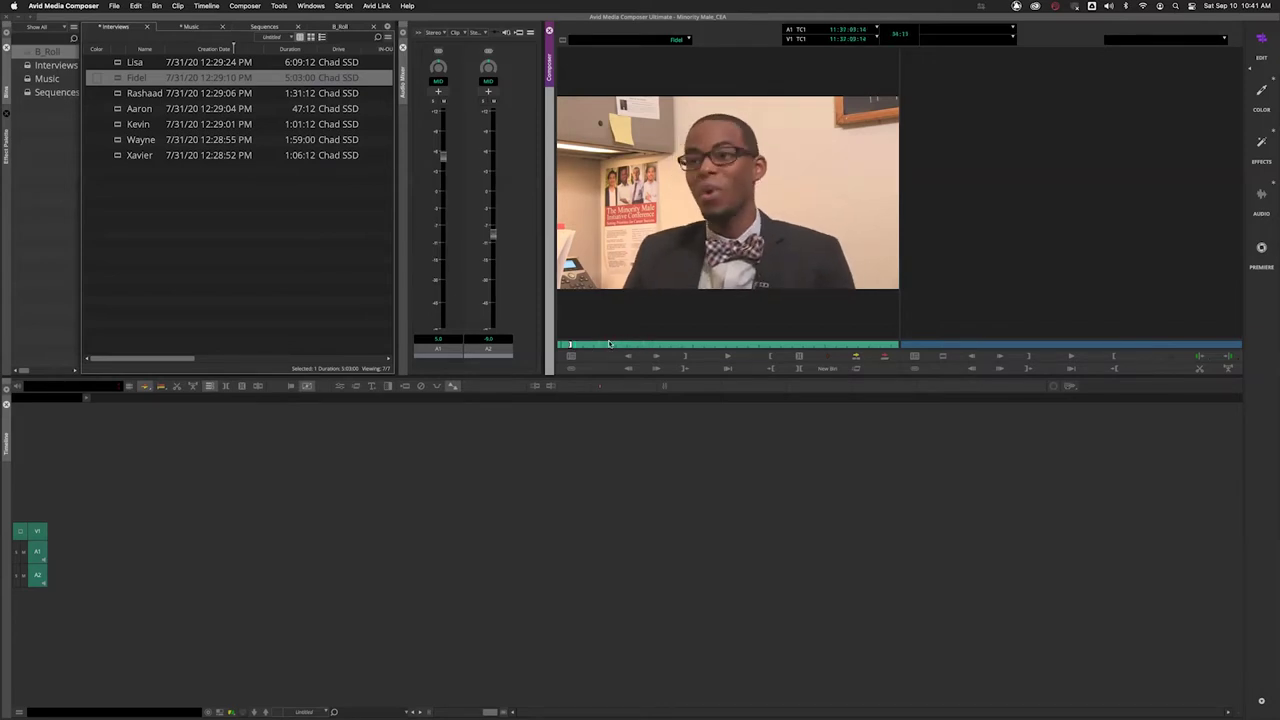
{"action": "left_click", "coordinate": [608, 343]}
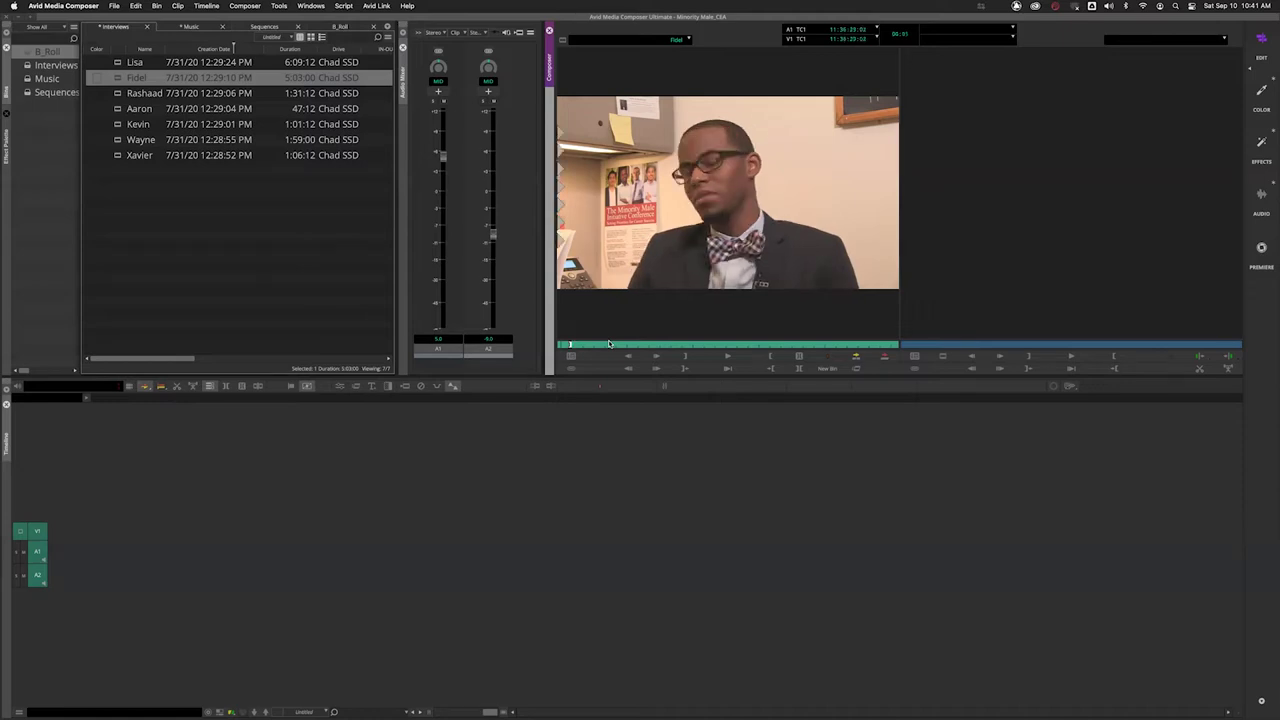
{"action": "key", "text": "space"}
{"action": "left_click", "coordinate": [768, 368]}
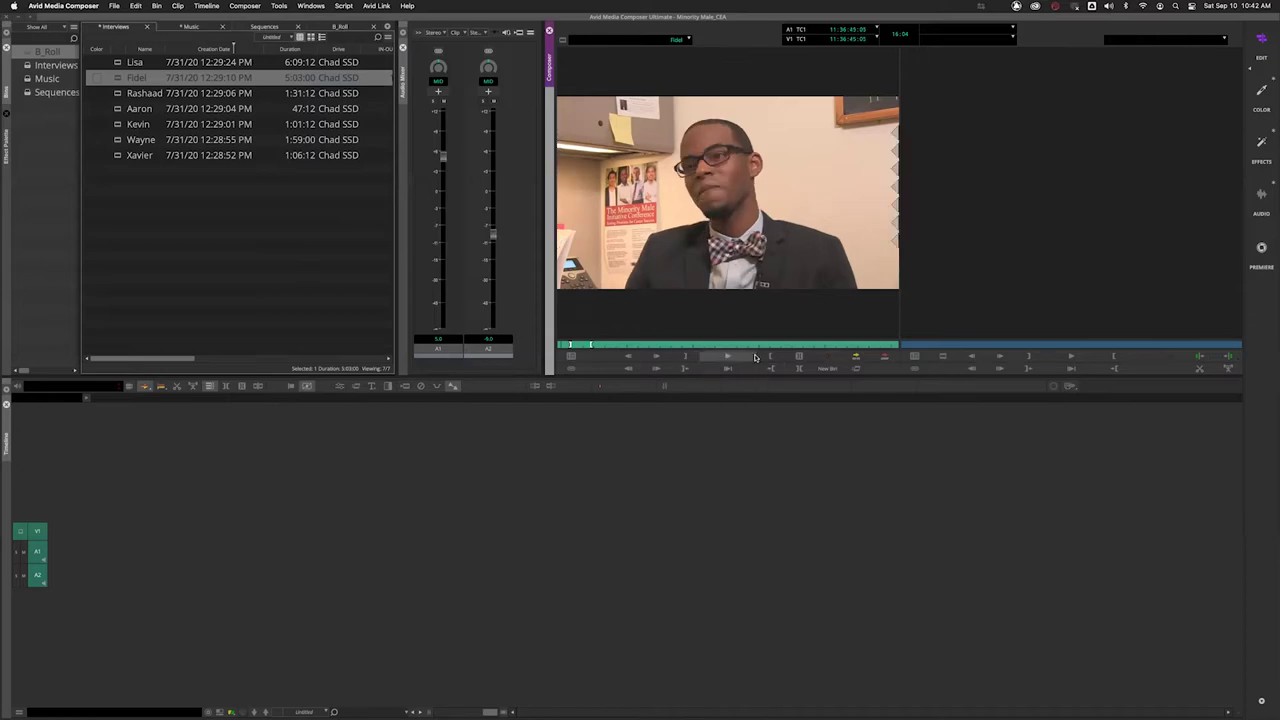
Return to the interview's IN point and play the marked section through to its OUT point.
{"action": "left_click", "coordinate": [688, 371]}
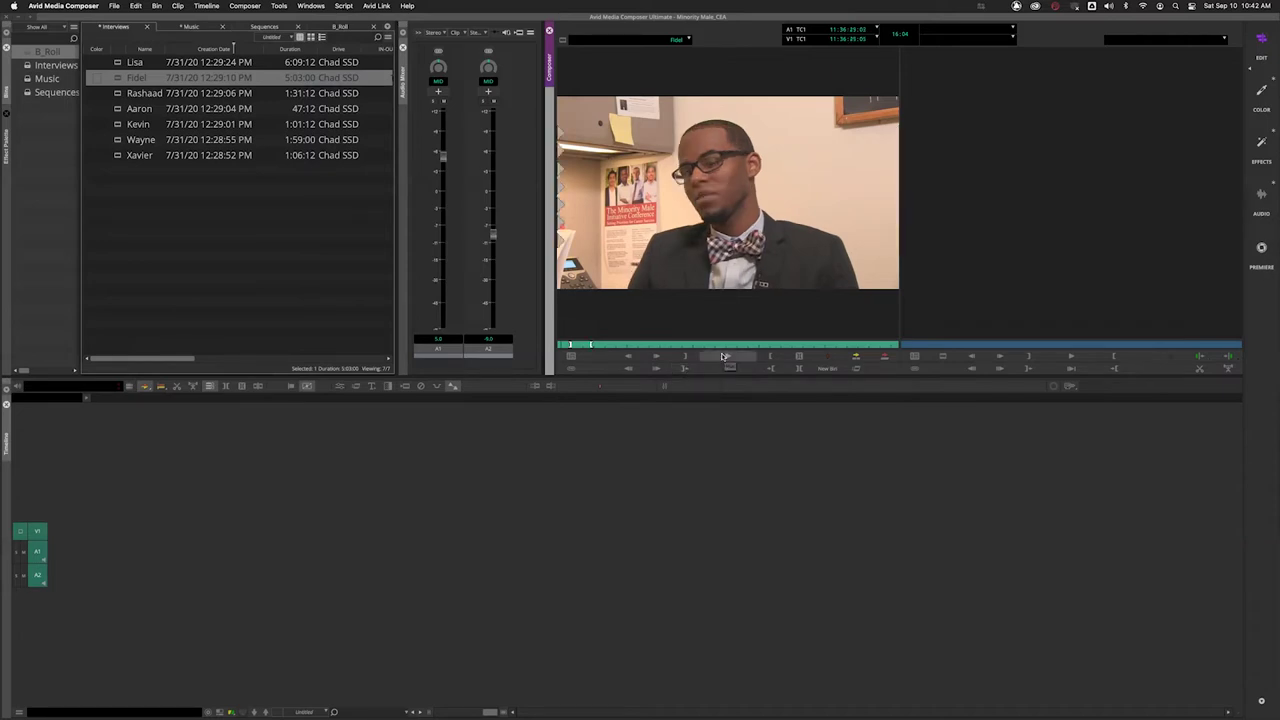
{"action": "left_click", "coordinate": [724, 356]}
{"action": "key", "text": "Home"}
{"action": "key", "text": "space"}
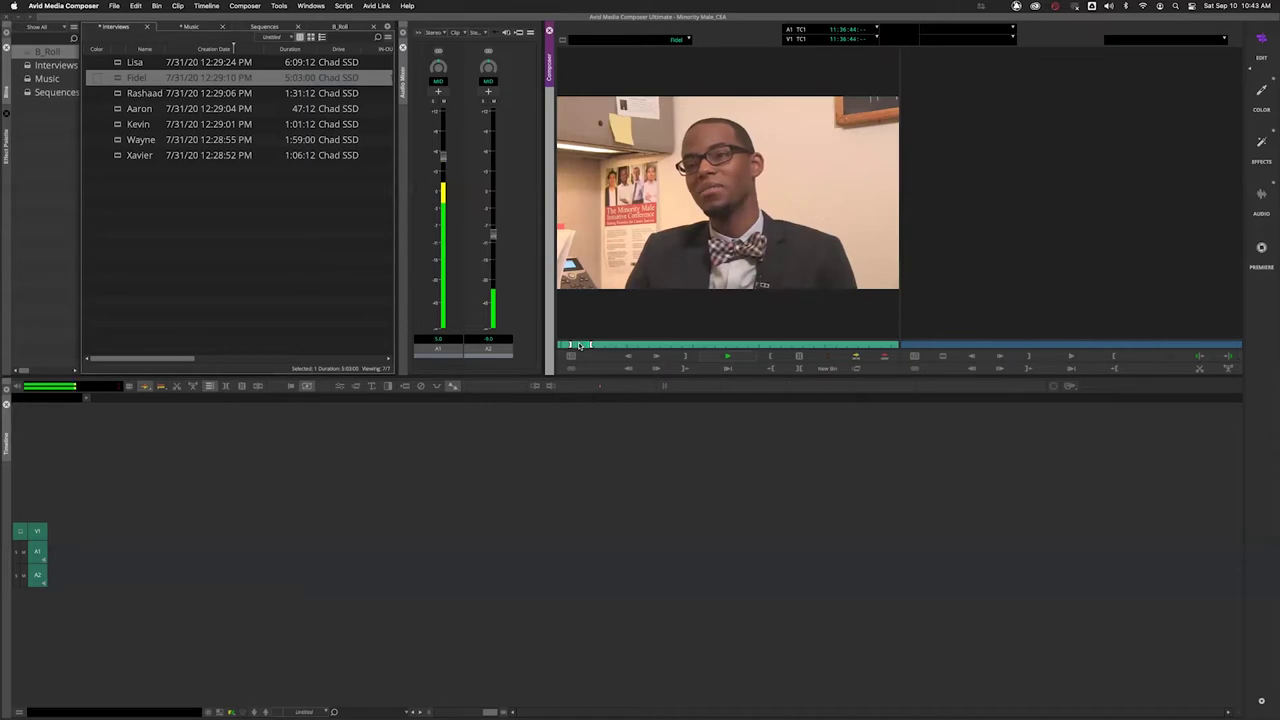
{"action": "key", "text": "space"}
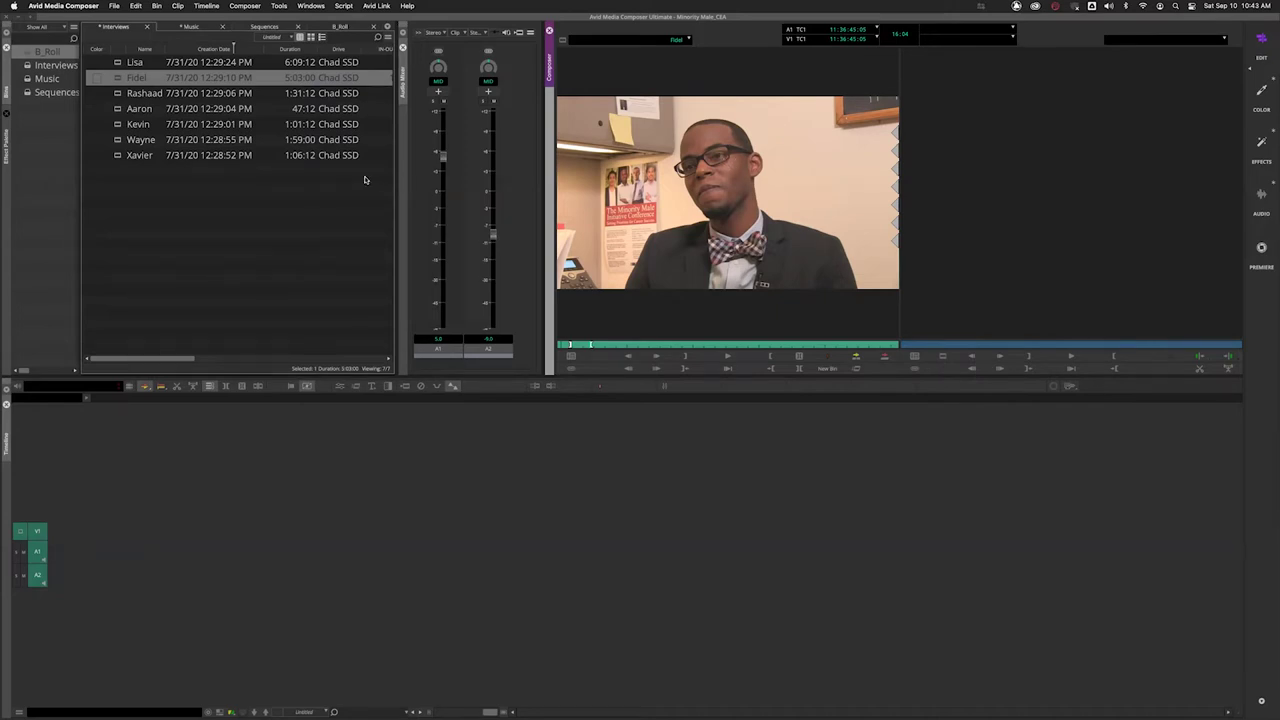
Browse the B_Roll bin and load clip AA002601 into the source monitor.
{"action": "left_click", "coordinate": [341, 27]}
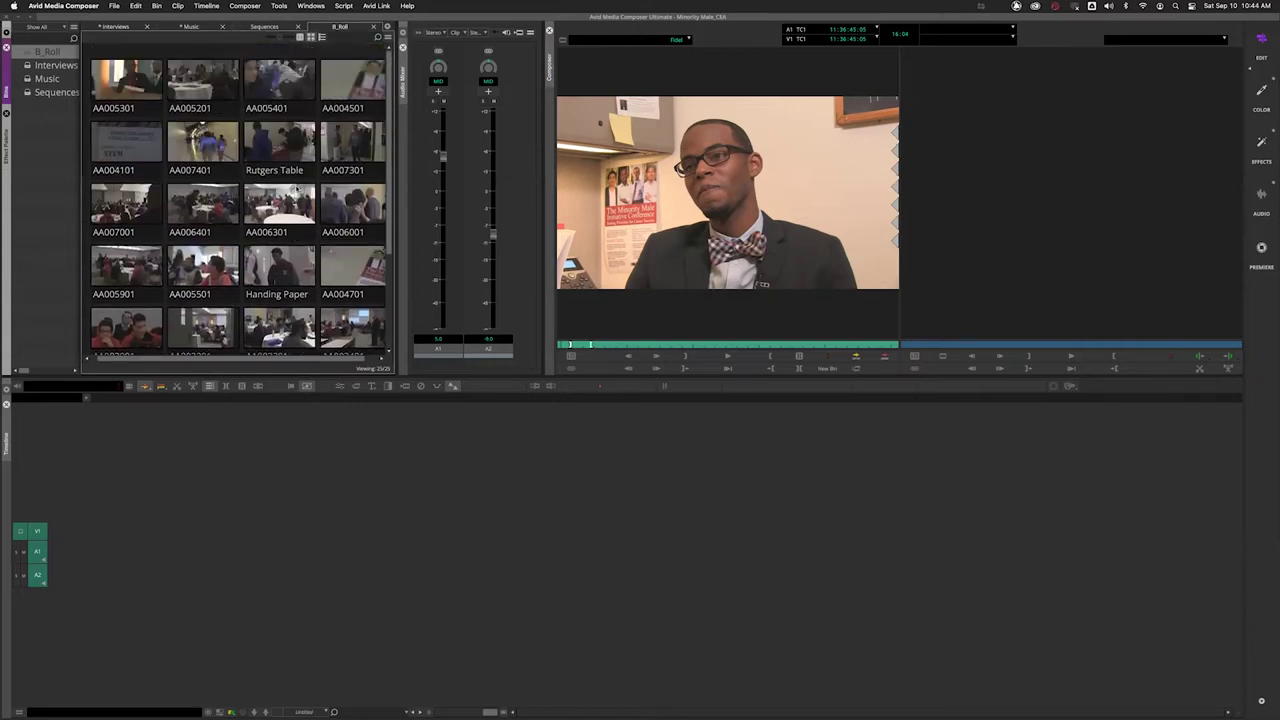
{"action": "scroll", "coordinate": [236, 252], "scroll_direction": "down", "scroll_amount": 3}
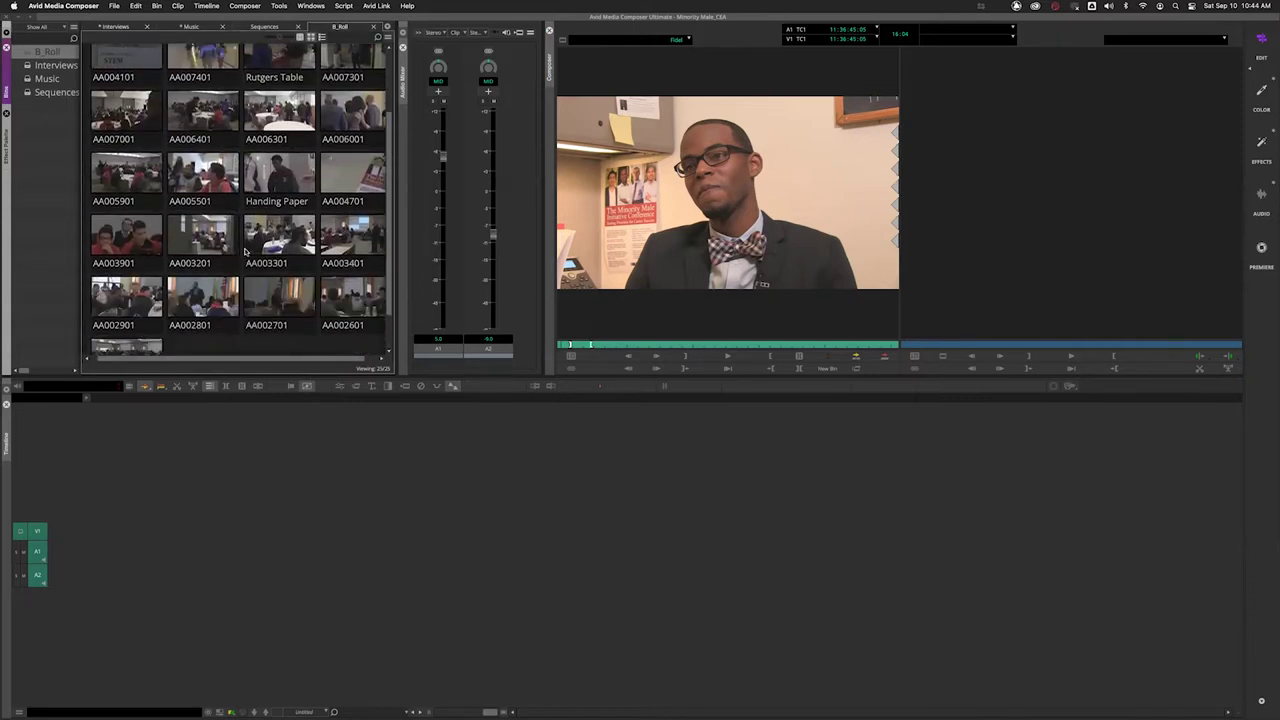
{"action": "scroll", "coordinate": [250, 249], "scroll_direction": "up", "scroll_amount": 2}
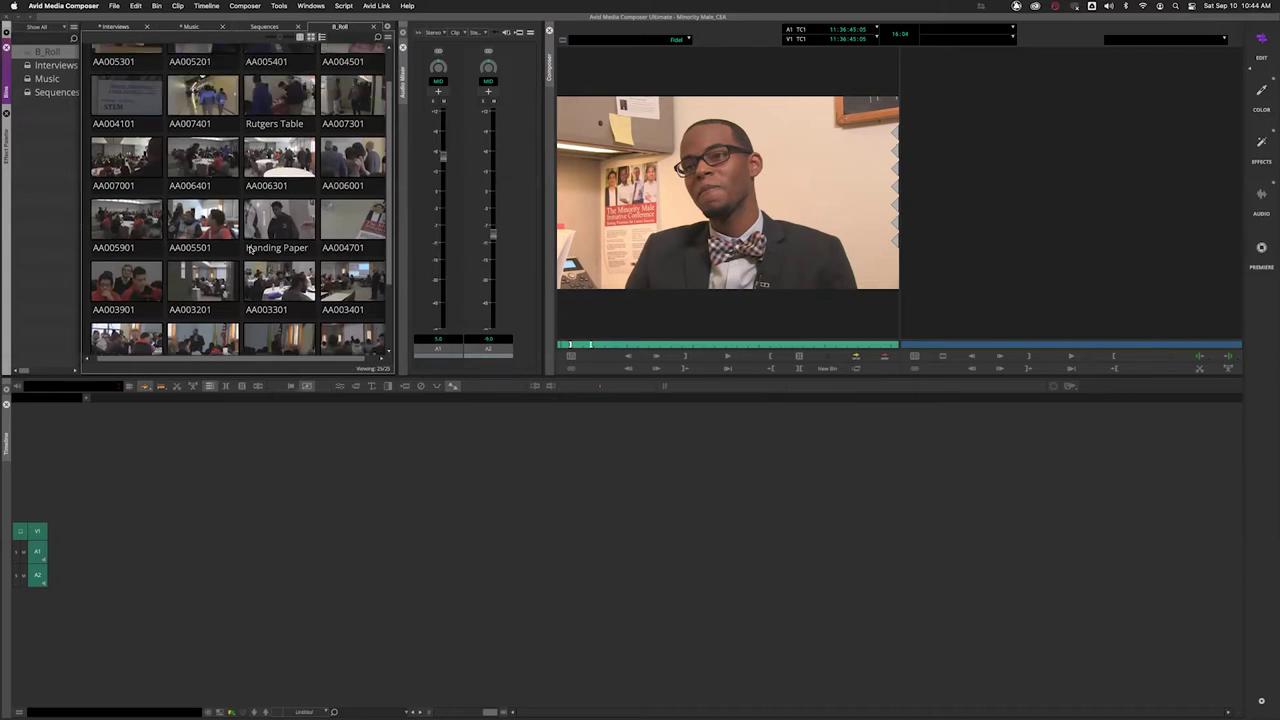
{"action": "scroll", "coordinate": [250, 249], "scroll_direction": "up", "scroll_amount": 2}
{"action": "scroll", "coordinate": [250, 249], "scroll_direction": "down", "scroll_amount": 6}
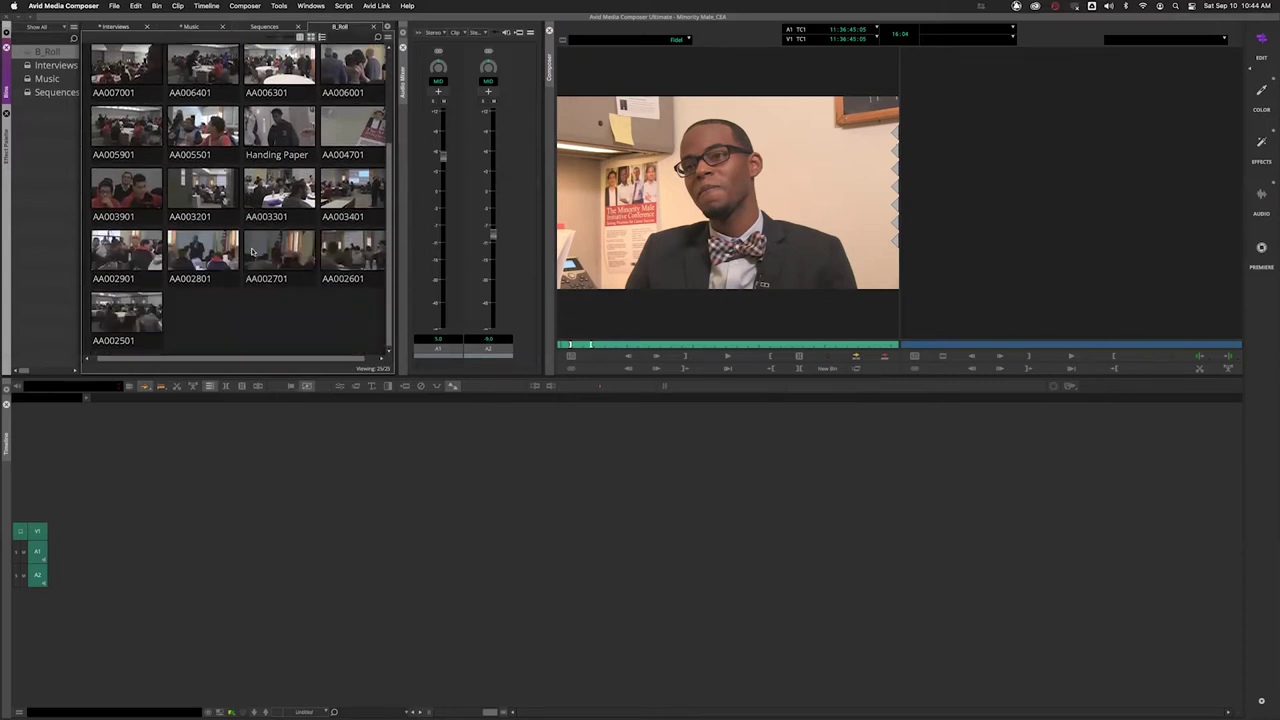
{"action": "double_click", "coordinate": [359, 253]}
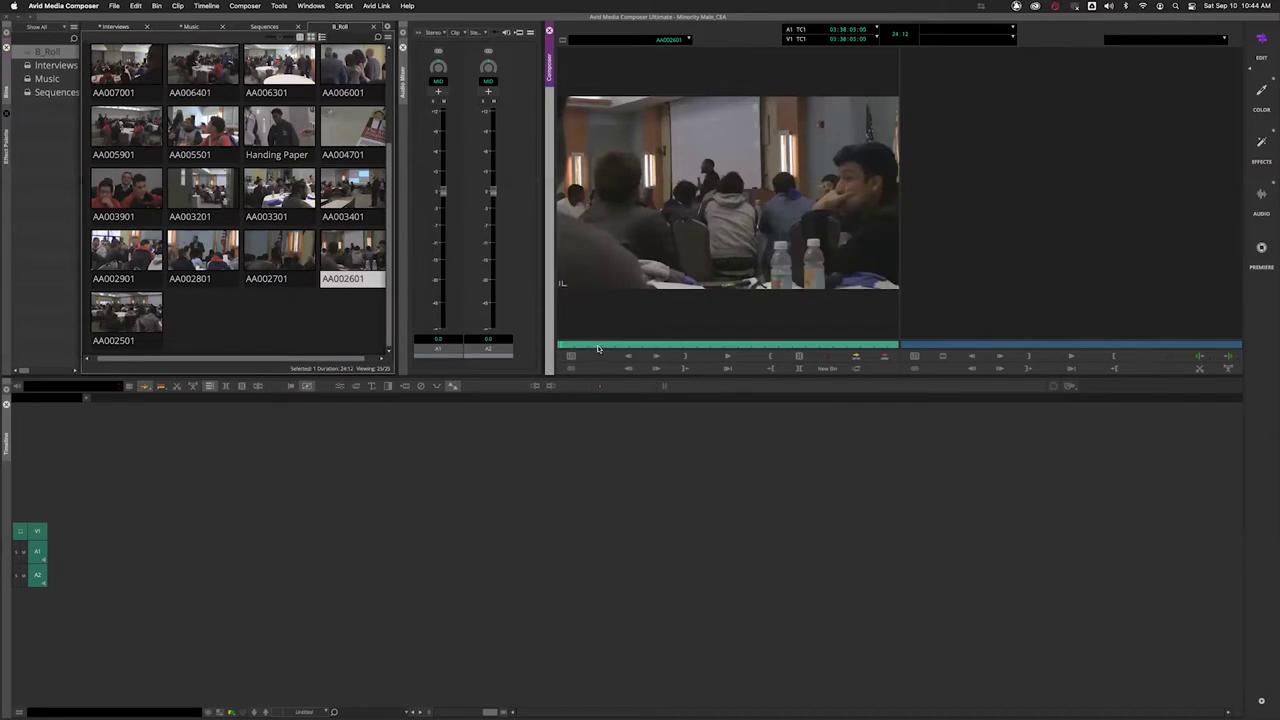
Mark an IN point partway through AA002601 and an OUT point at 03:38:14:15, giving a two-second section.
{"action": "left_click_drag", "start_coordinate": [585, 345], "coordinate": [692, 346]}
{"action": "key", "text": "space"}
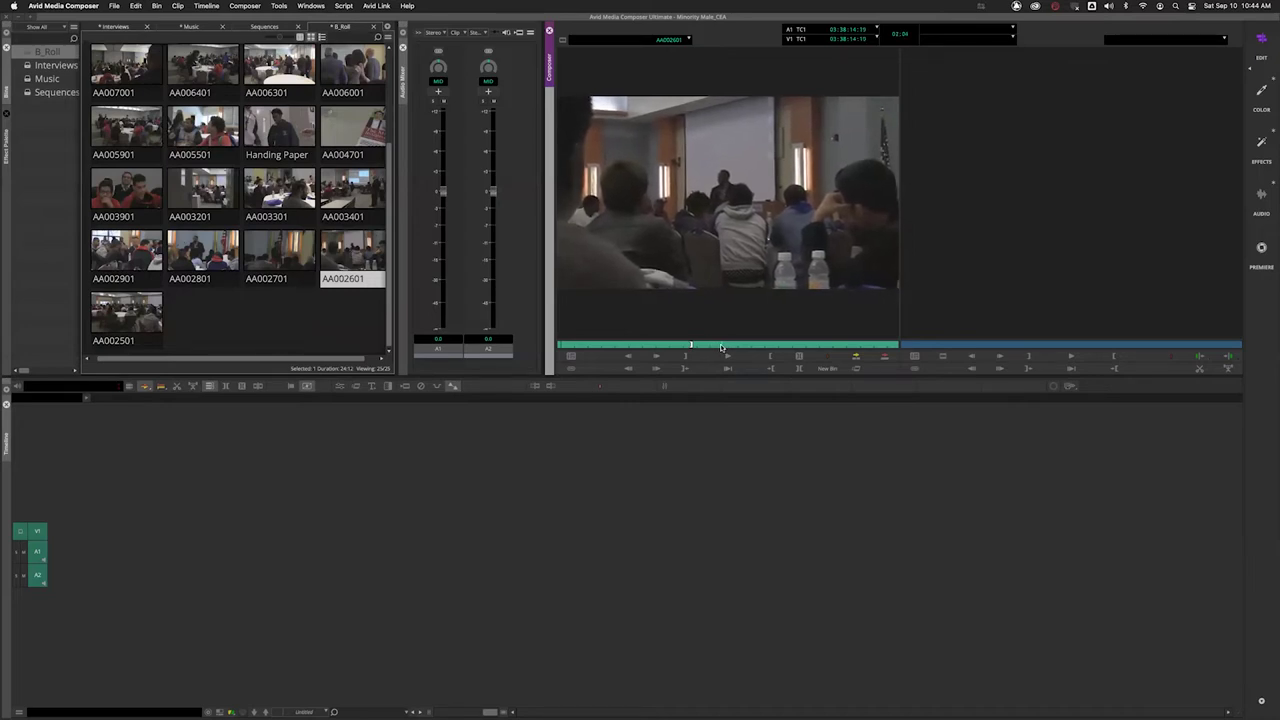
{"action": "left_click", "coordinate": [719, 347]}
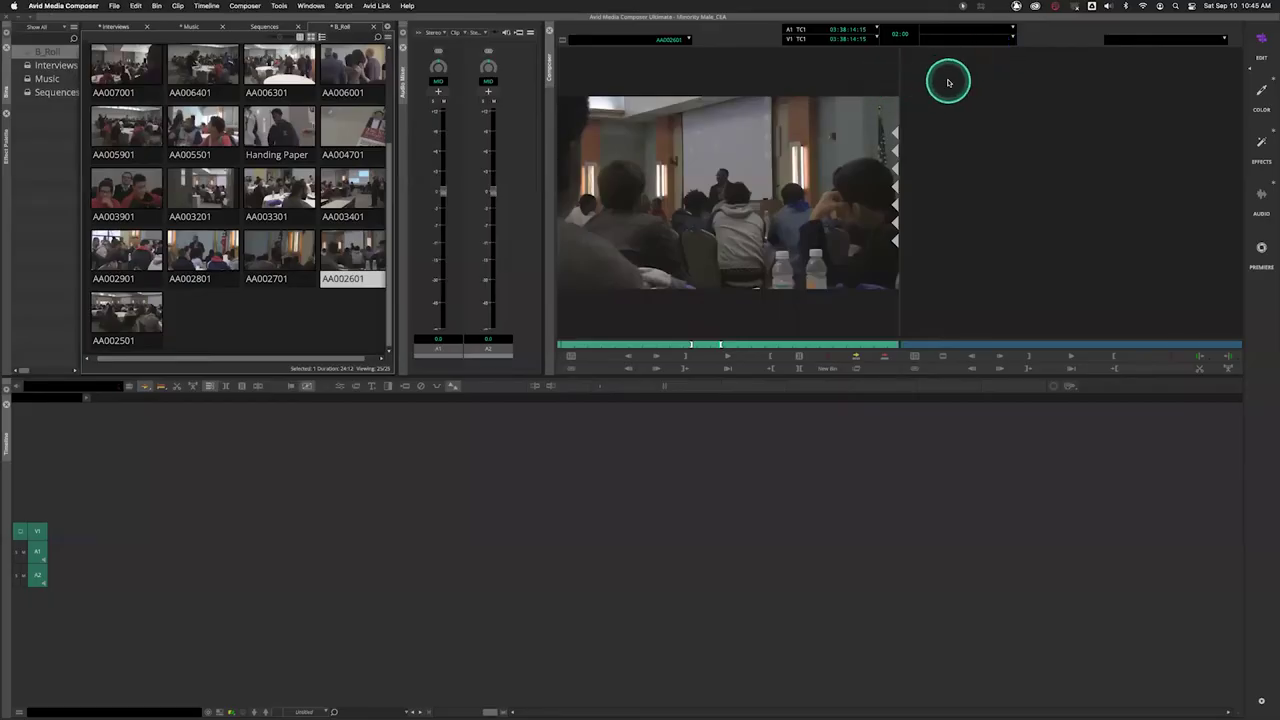
{"action": "left_click", "coordinate": [948, 82]}
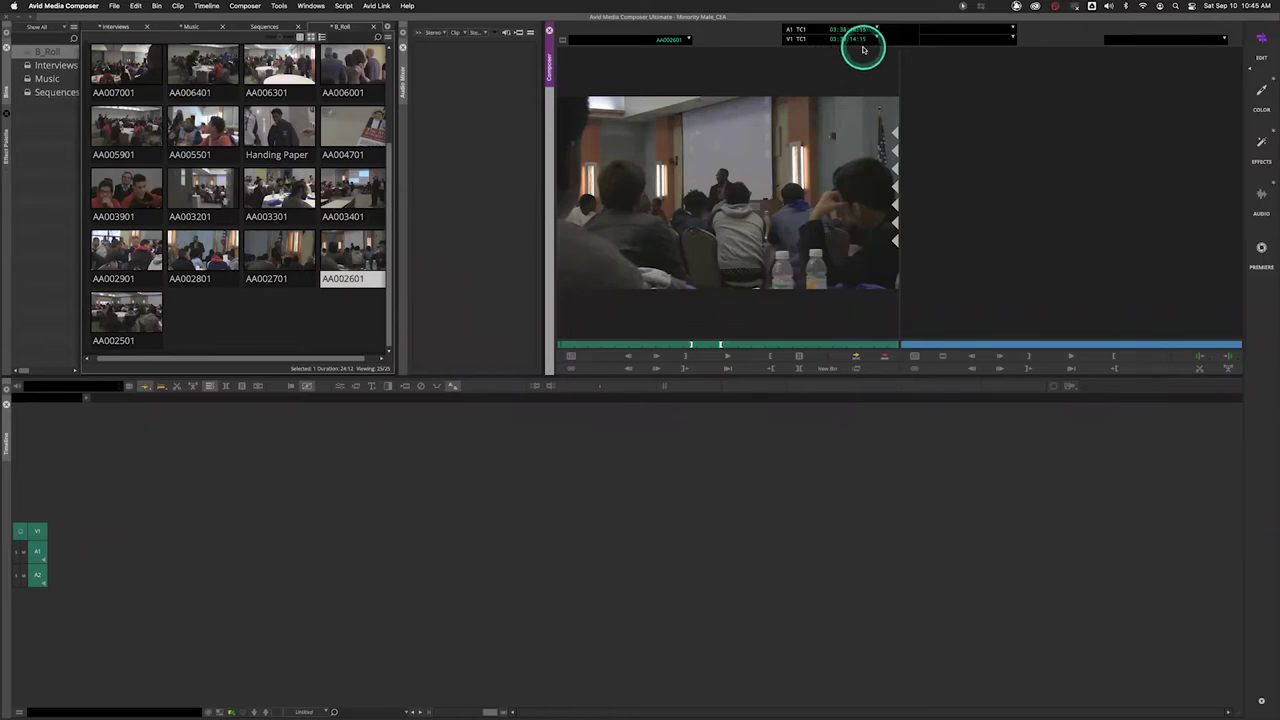
{"action": "left_click", "coordinate": [726, 258]}
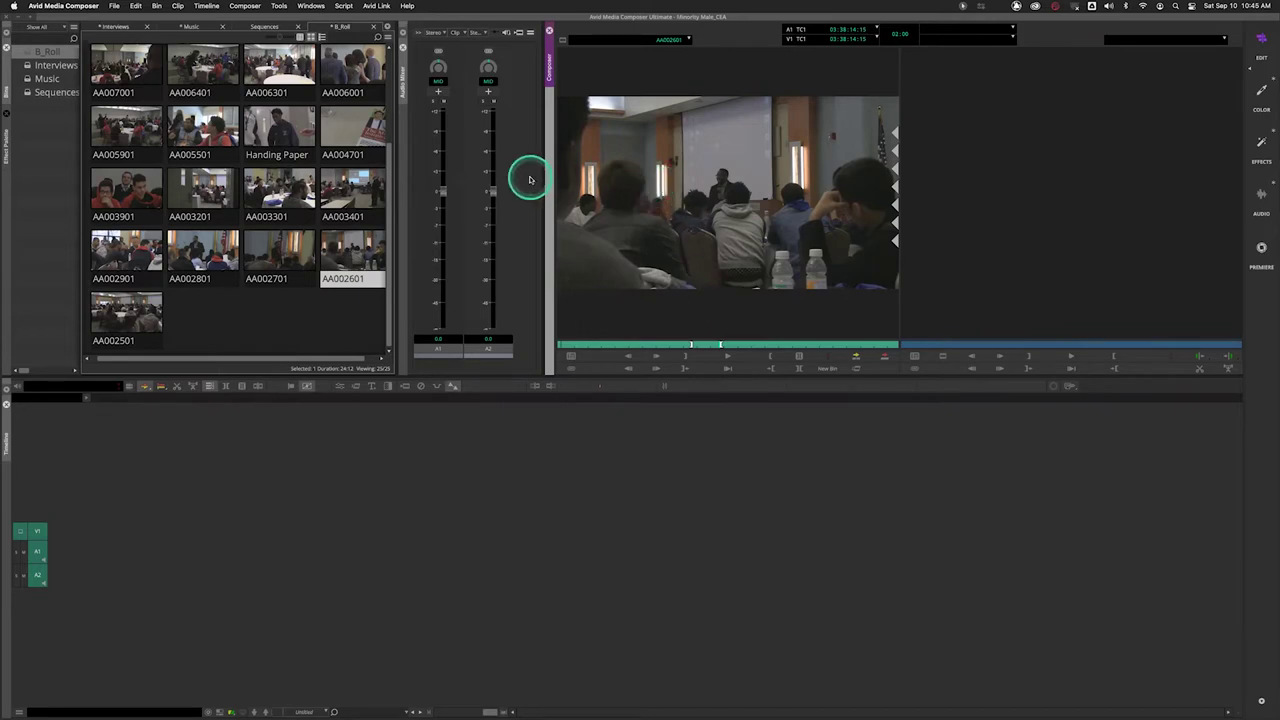
Create a new sequence and store it in the Sequences bin.
{"action": "left_click", "coordinate": [209, 6]}
{"action": "mouse_move", "coordinate": [214, 20]}
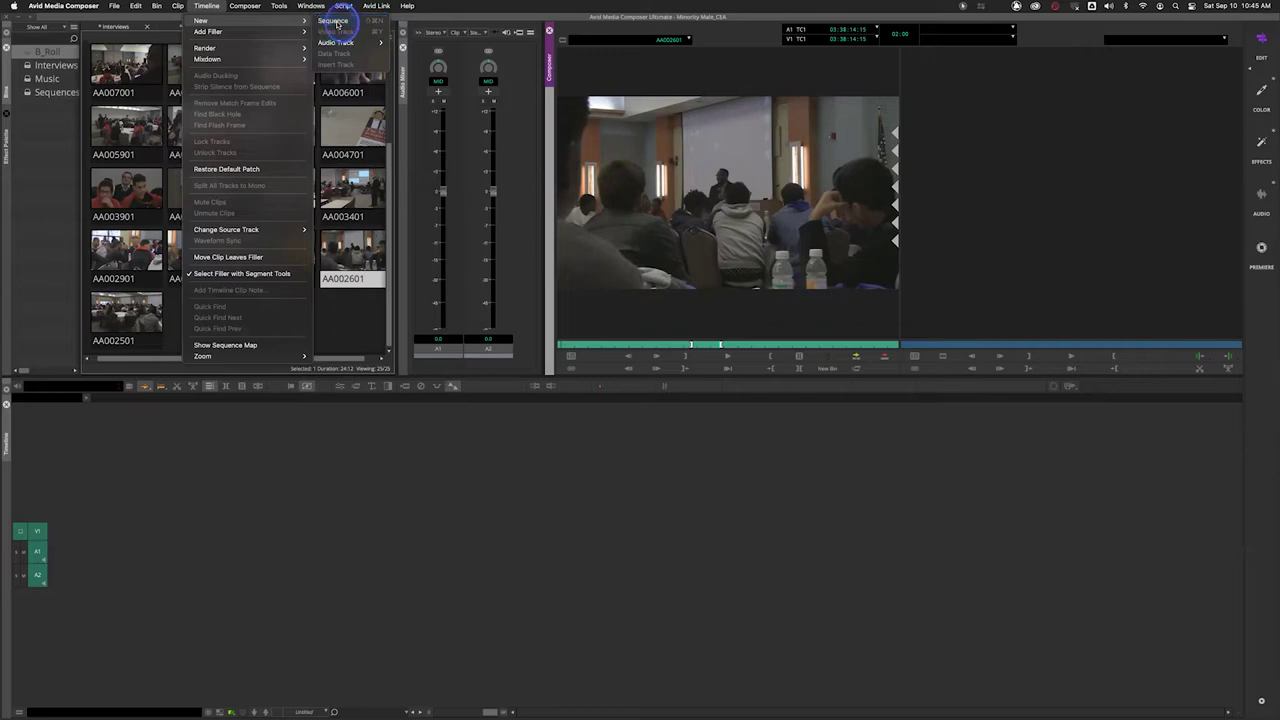
{"action": "left_click", "coordinate": [336, 22]}
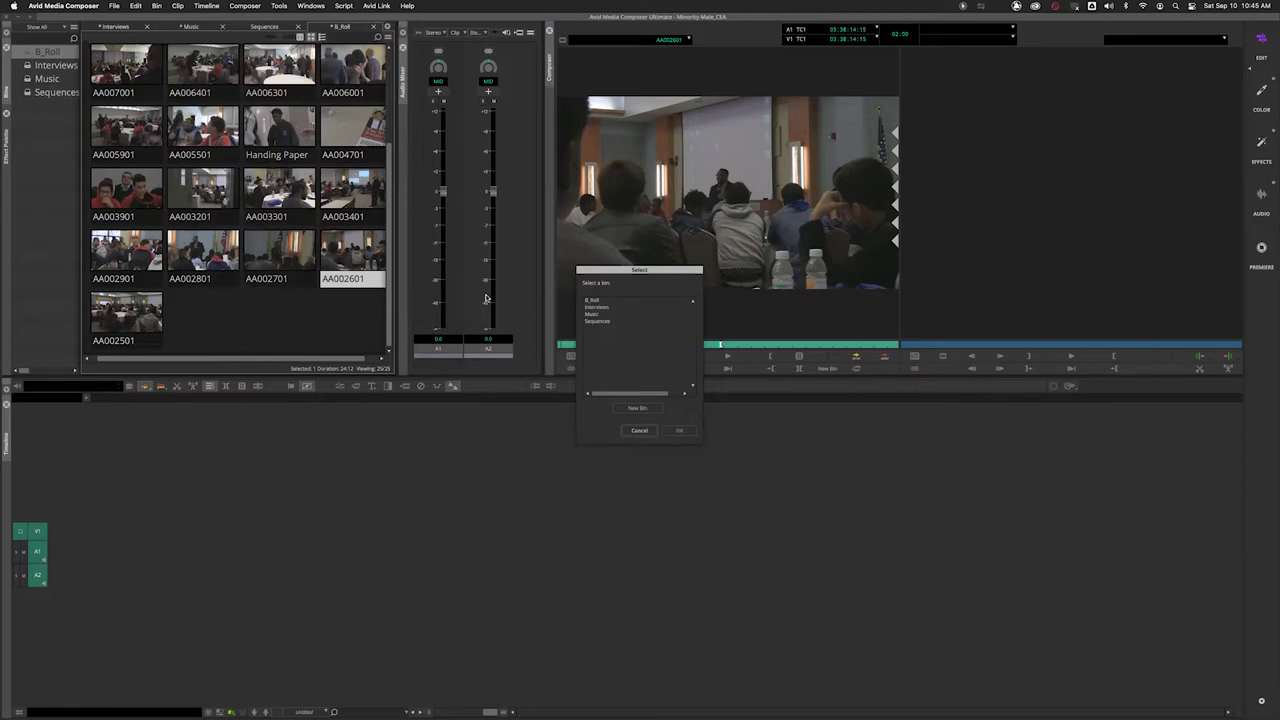
{"action": "left_click", "coordinate": [602, 321]}
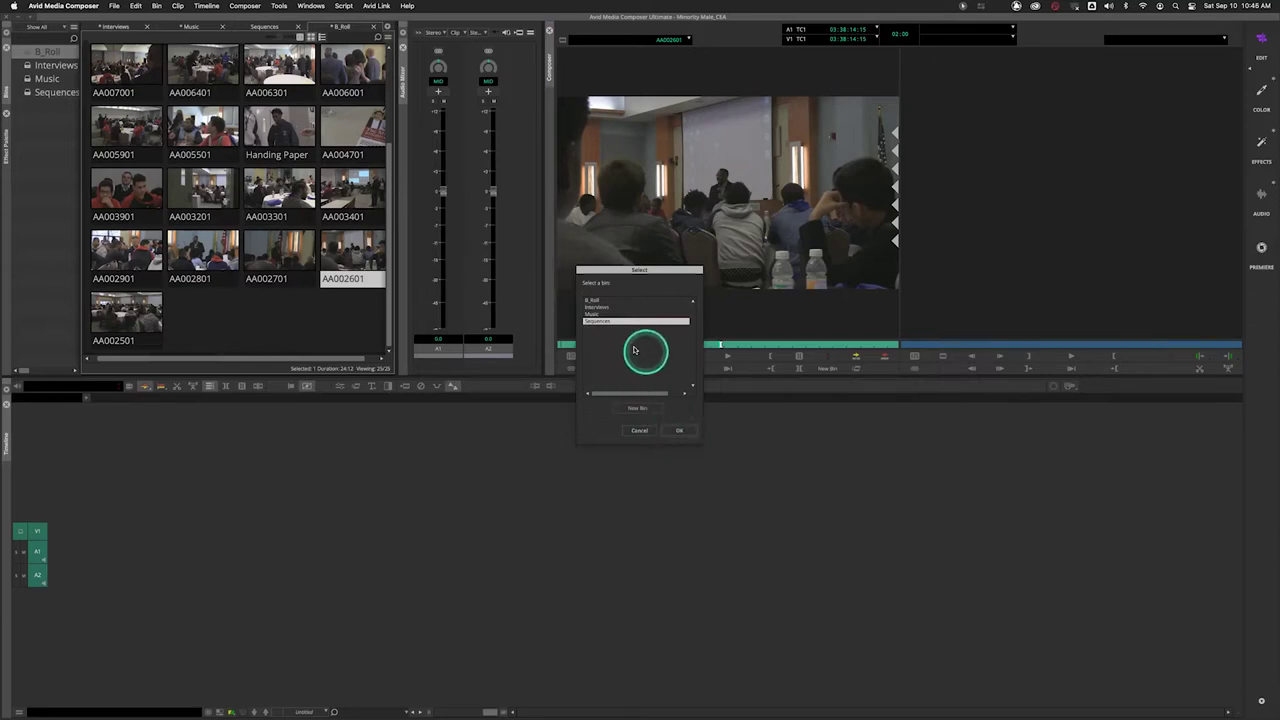
{"action": "left_click", "coordinate": [678, 432]}
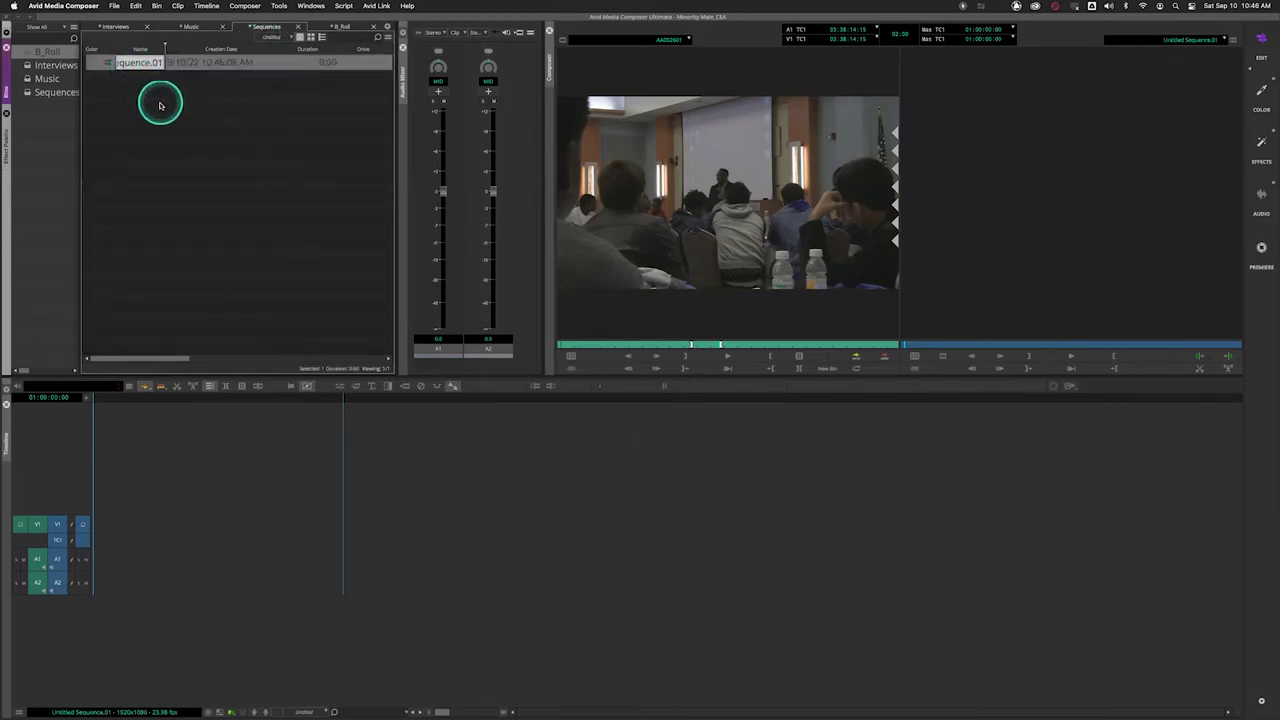
Widen the bin's Name column and rename the new sequence Main Sequence.
{"action": "left_click", "coordinate": [166, 84]}
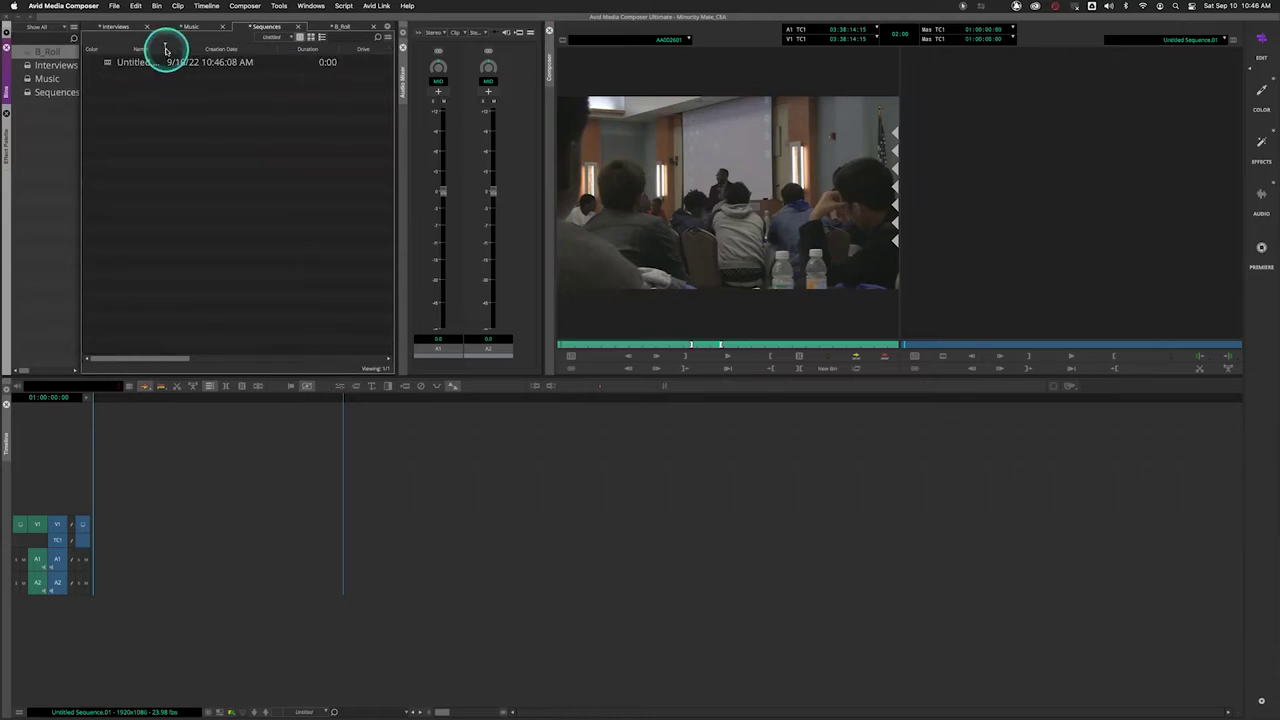
{"action": "left_click_drag", "start_coordinate": [166, 48], "coordinate": [231, 48]}
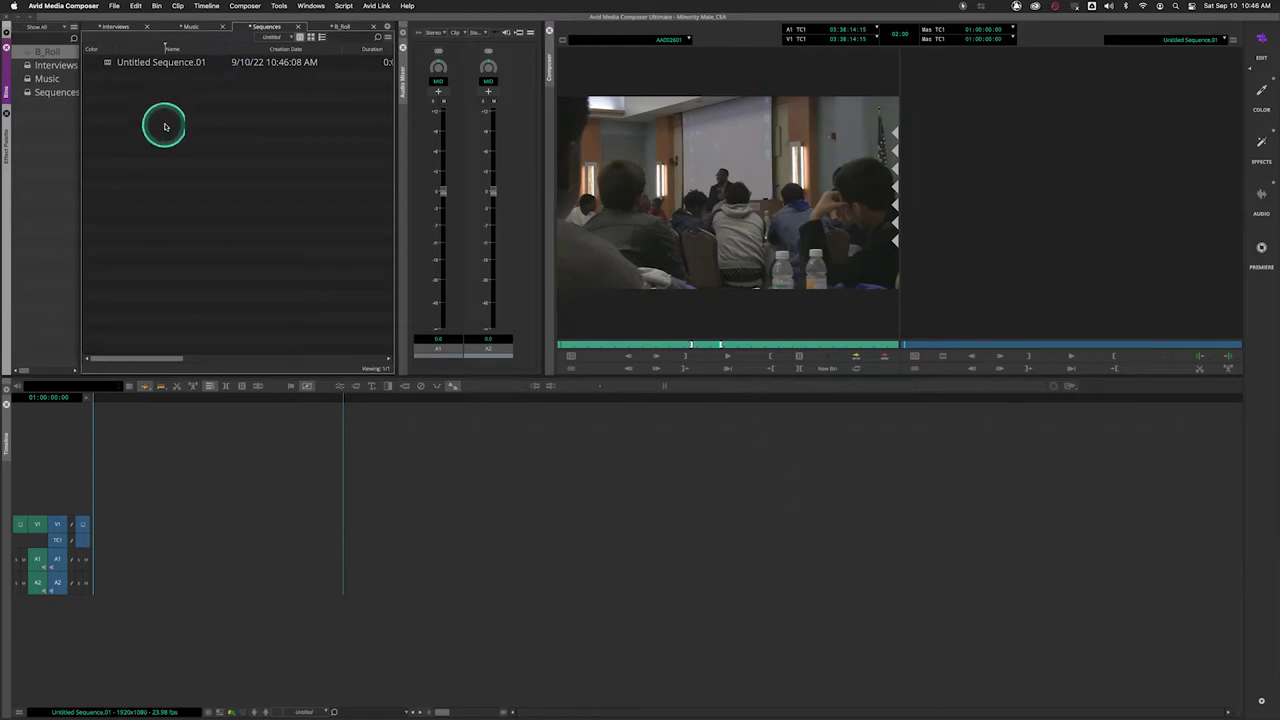
{"action": "left_click", "coordinate": [161, 60]}
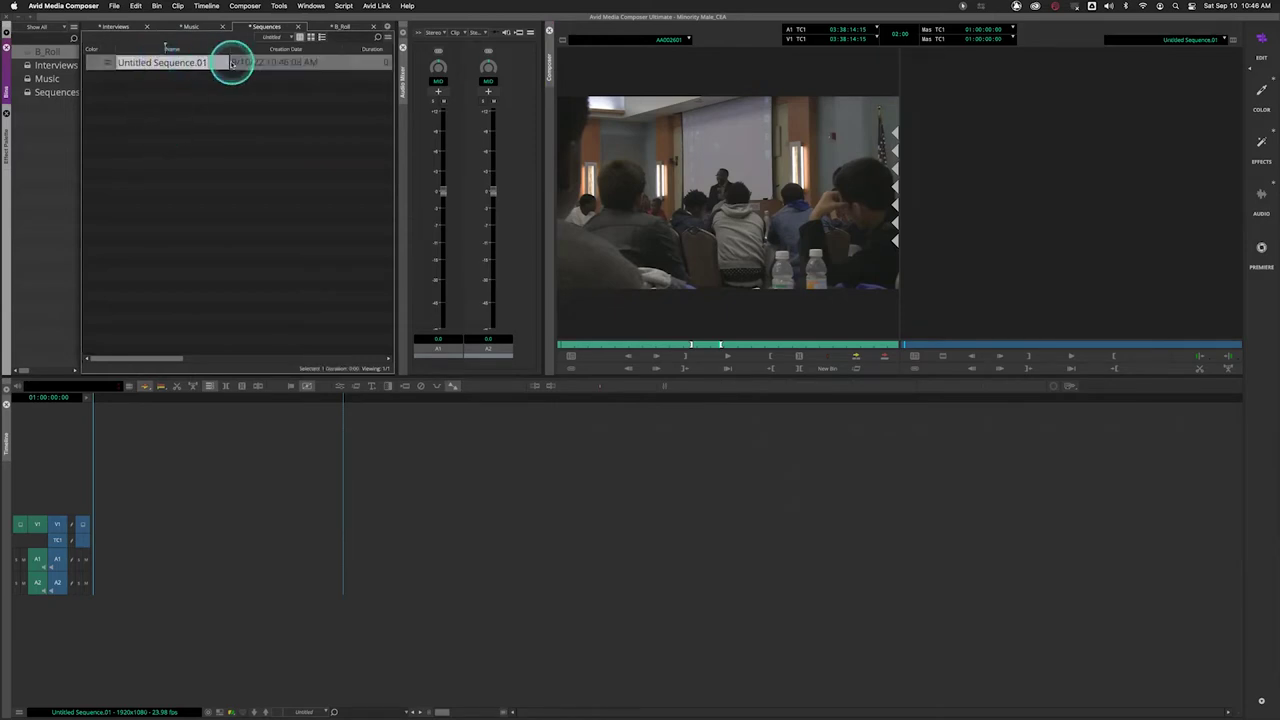
{"action": "type", "text": "Main S"}
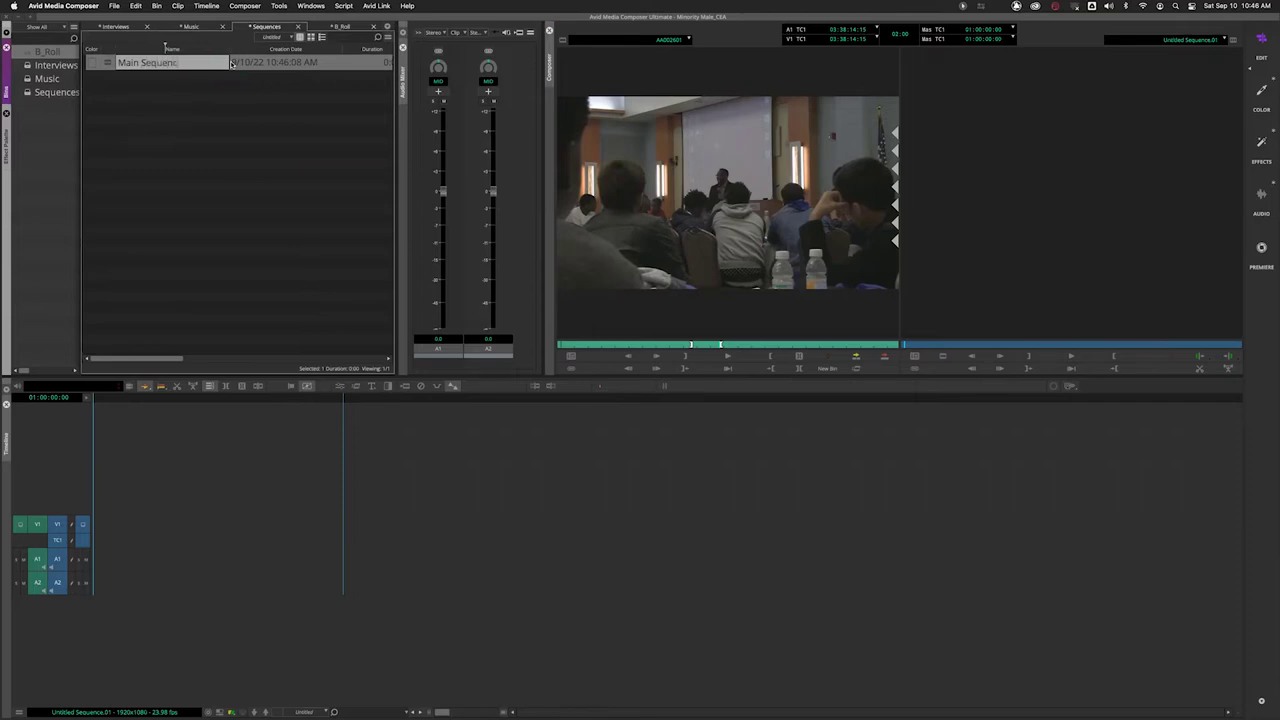
{"action": "key", "text": "Return"}
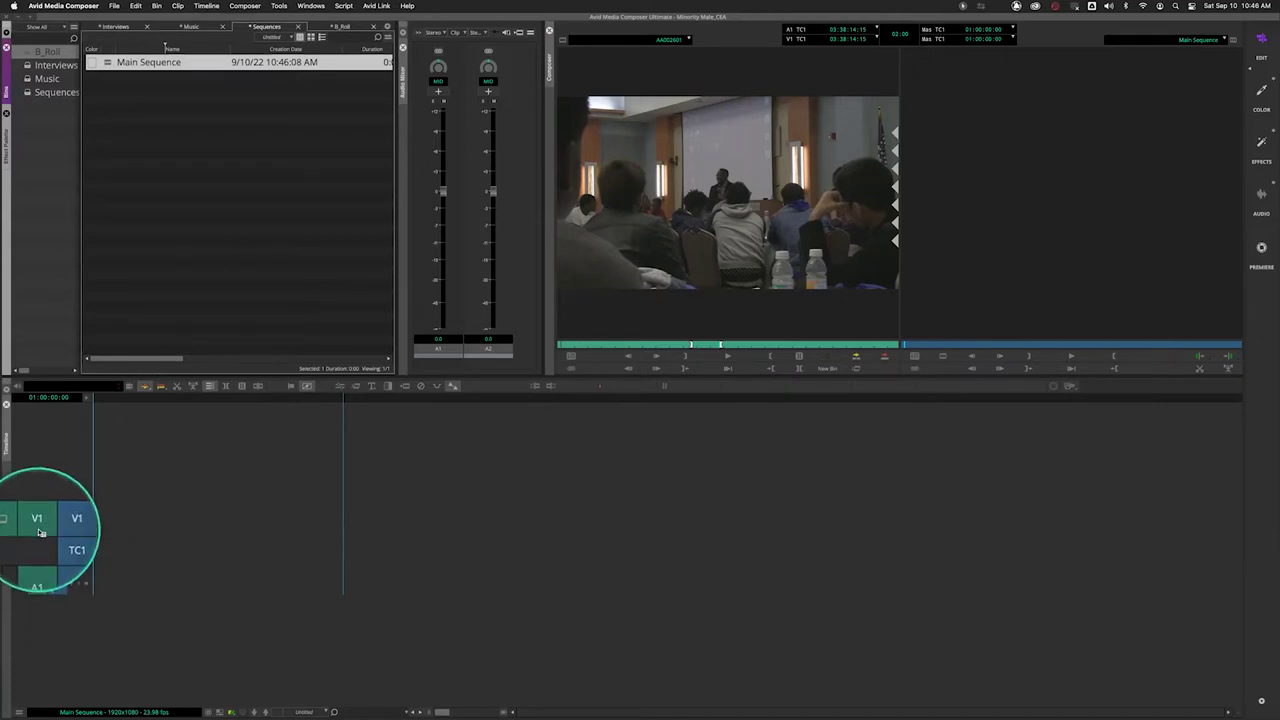
Try editing the marked section of AA002601 into the empty Main Sequence timeline, and undo that edit.
{"action": "left_click", "coordinate": [665, 235]}
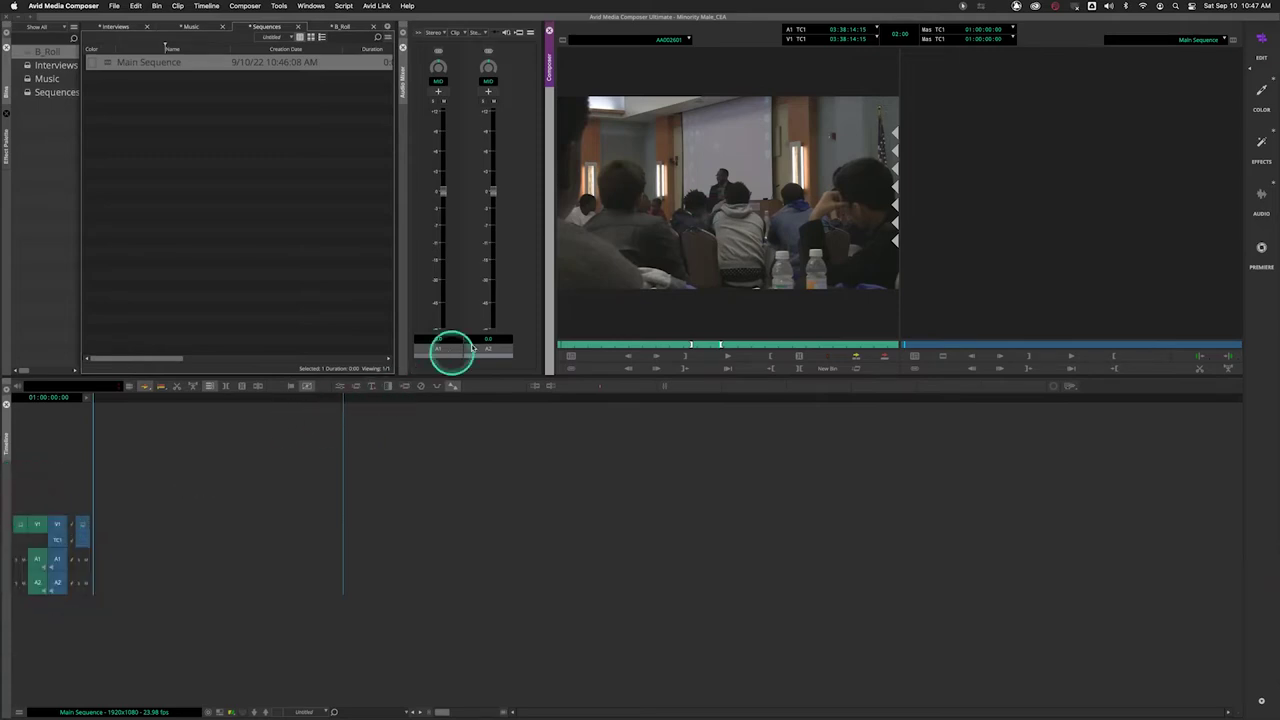
{"action": "left_click", "coordinate": [1017, 259]}
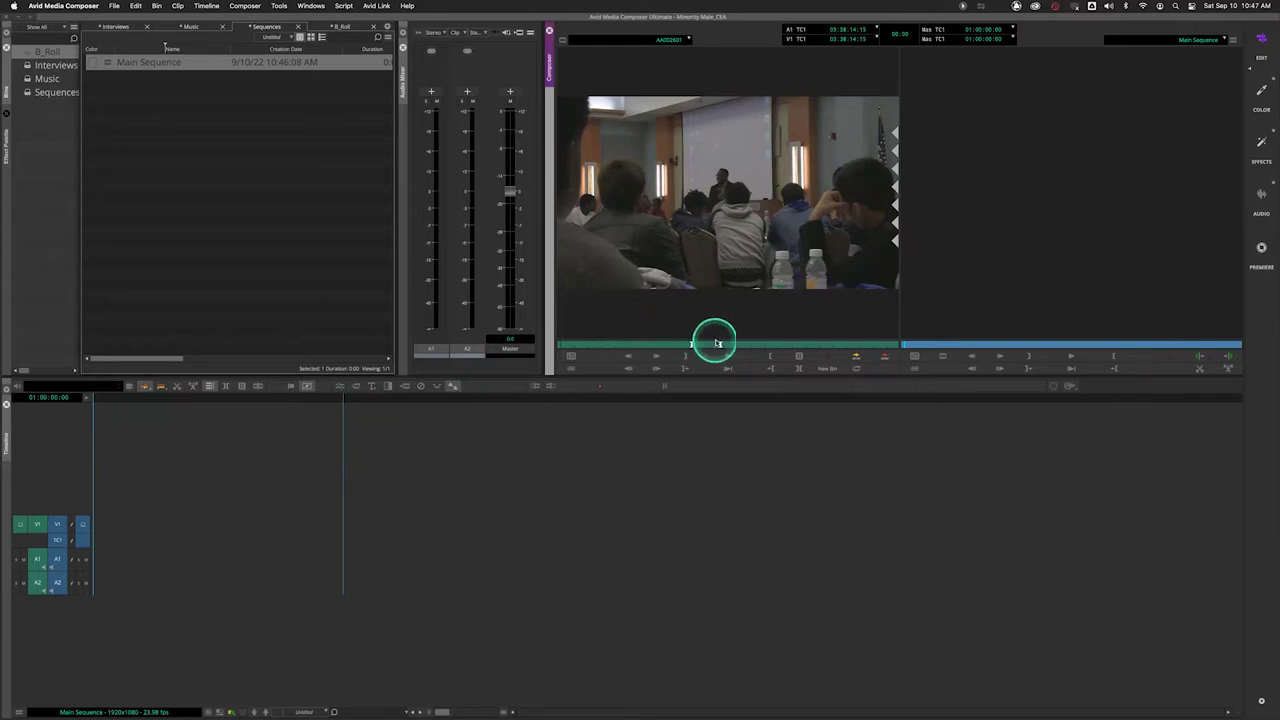
{"action": "key", "text": "space"}
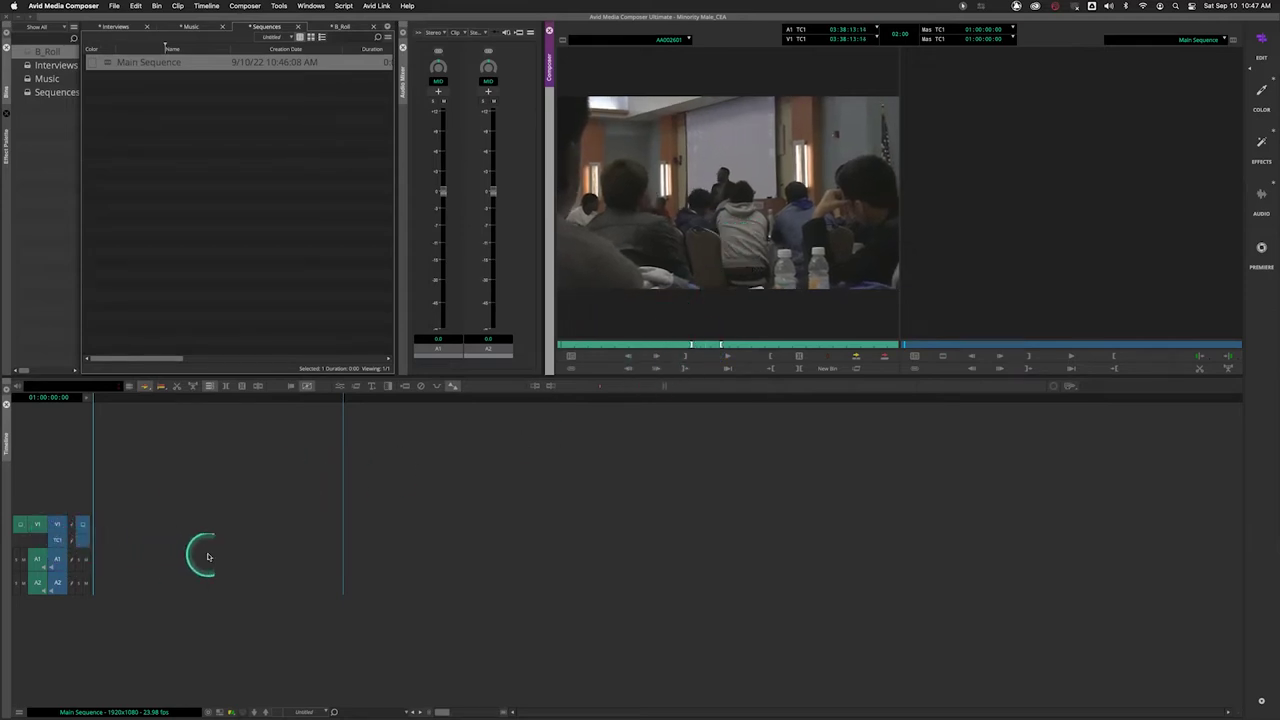
{"action": "left_click_drag", "start_coordinate": [715, 242], "coordinate": [633, 470]}
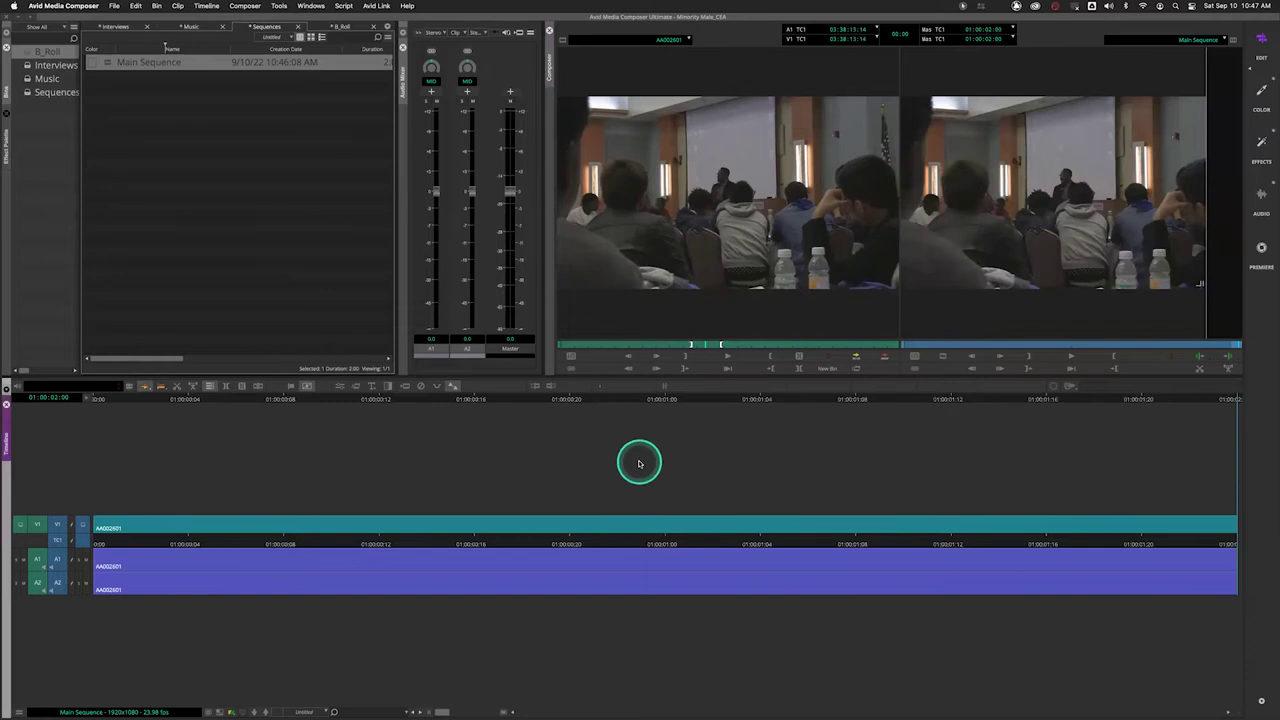
{"action": "key", "text": "super+z"}
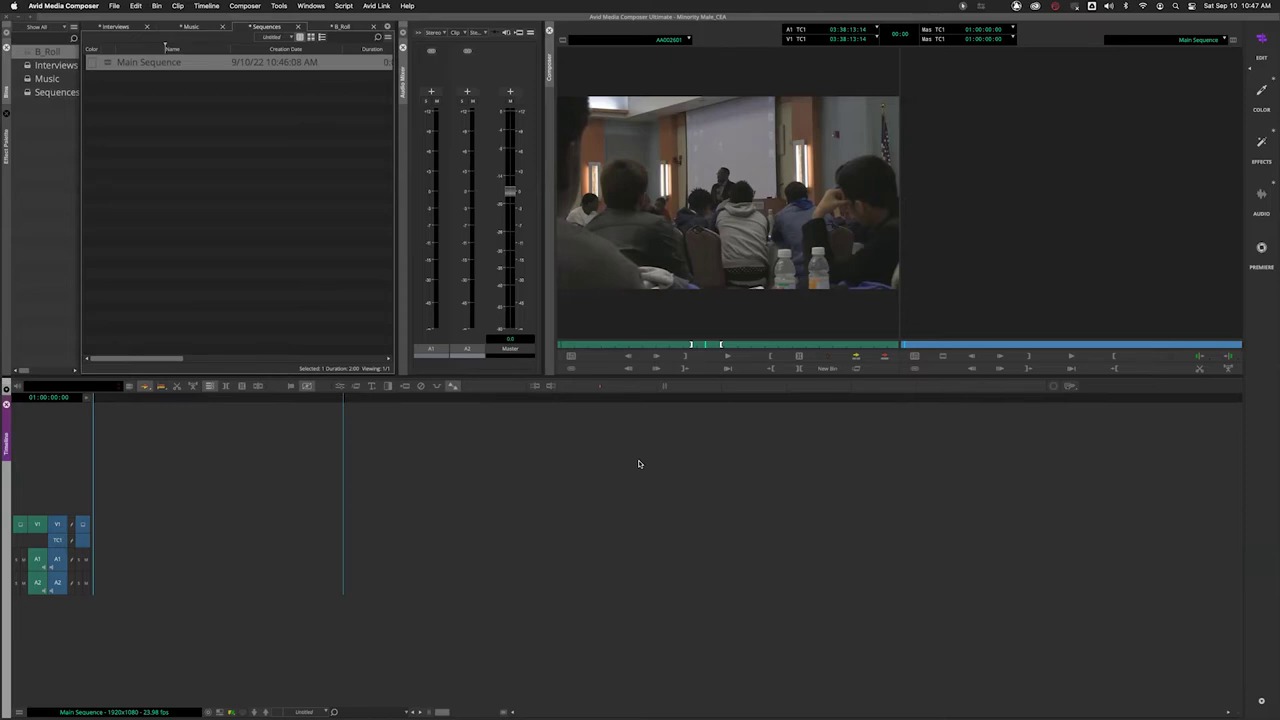
{"action": "left_click", "coordinate": [768, 387]}
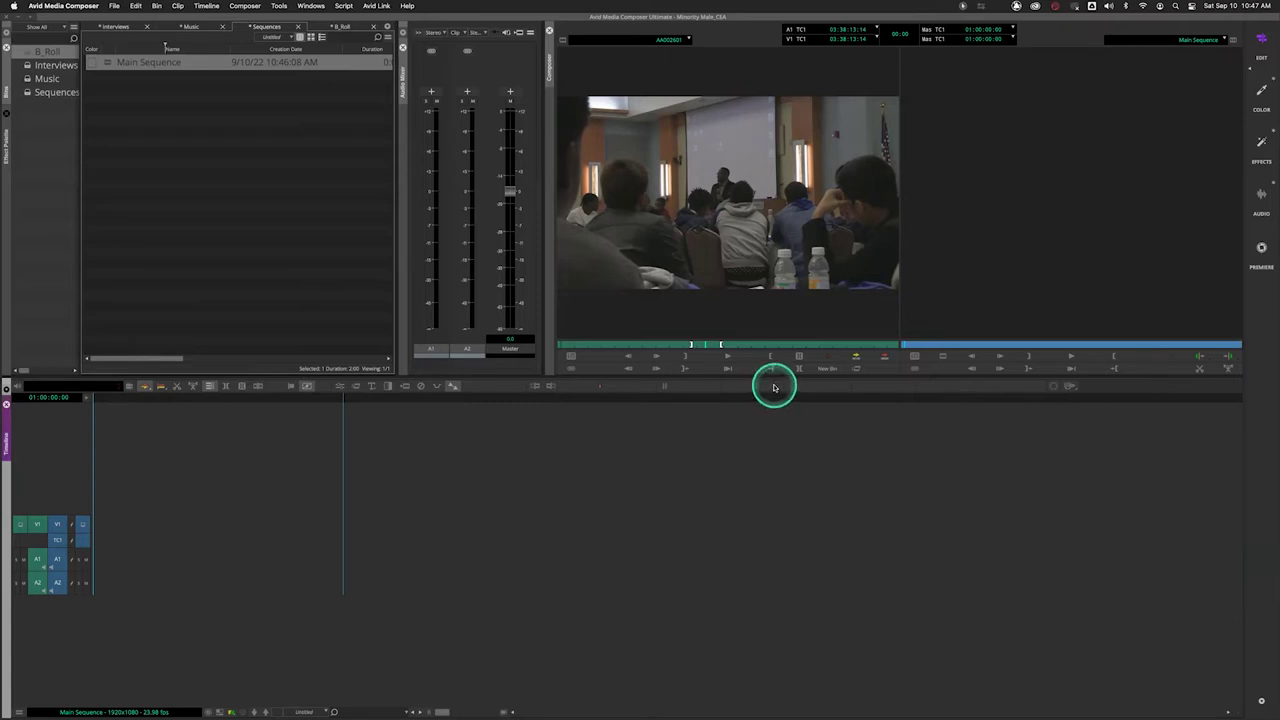
{"action": "left_click", "coordinate": [690, 344]}
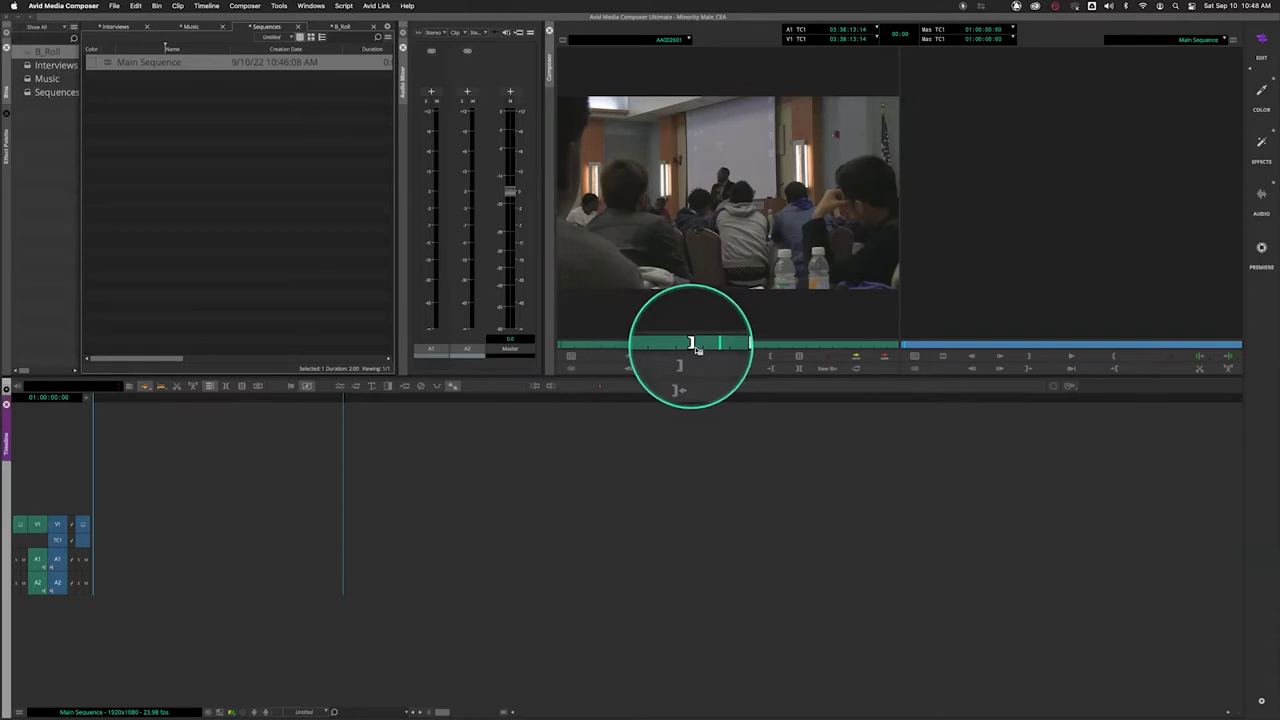
{"action": "left_click_drag", "start_coordinate": [720, 348], "coordinate": [688, 350]}
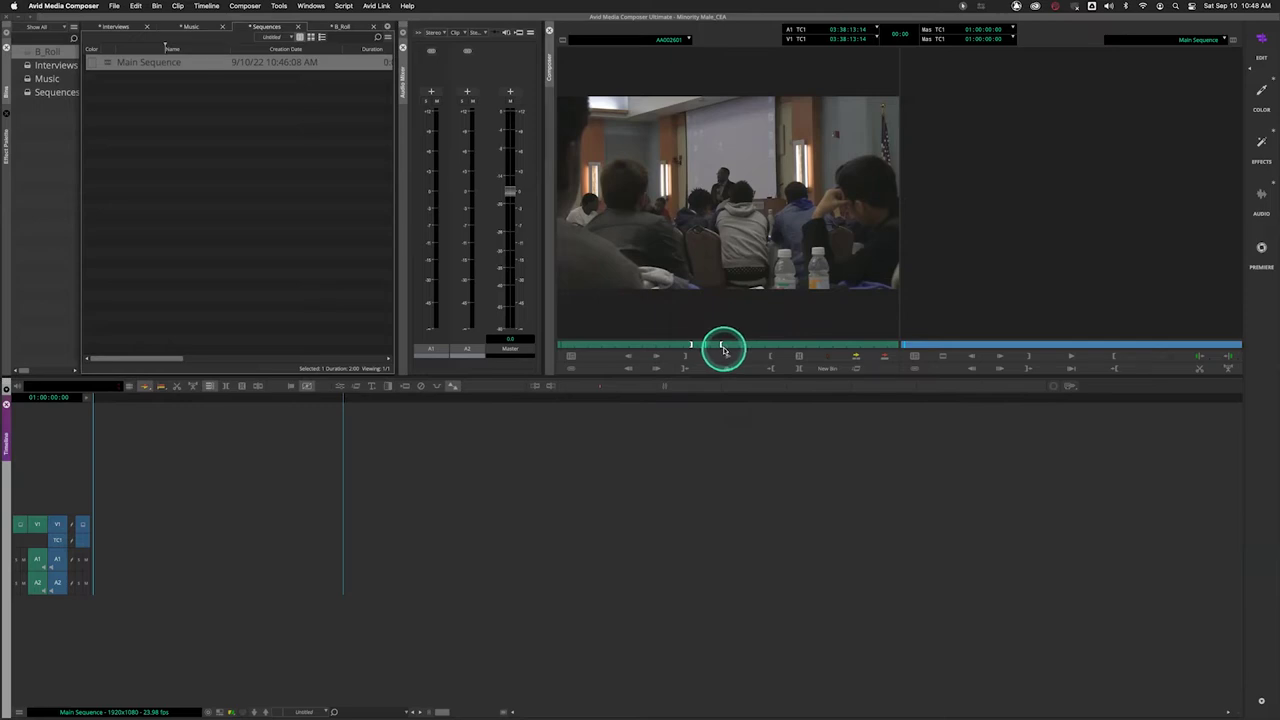
{"action": "left_click", "coordinate": [926, 346]}
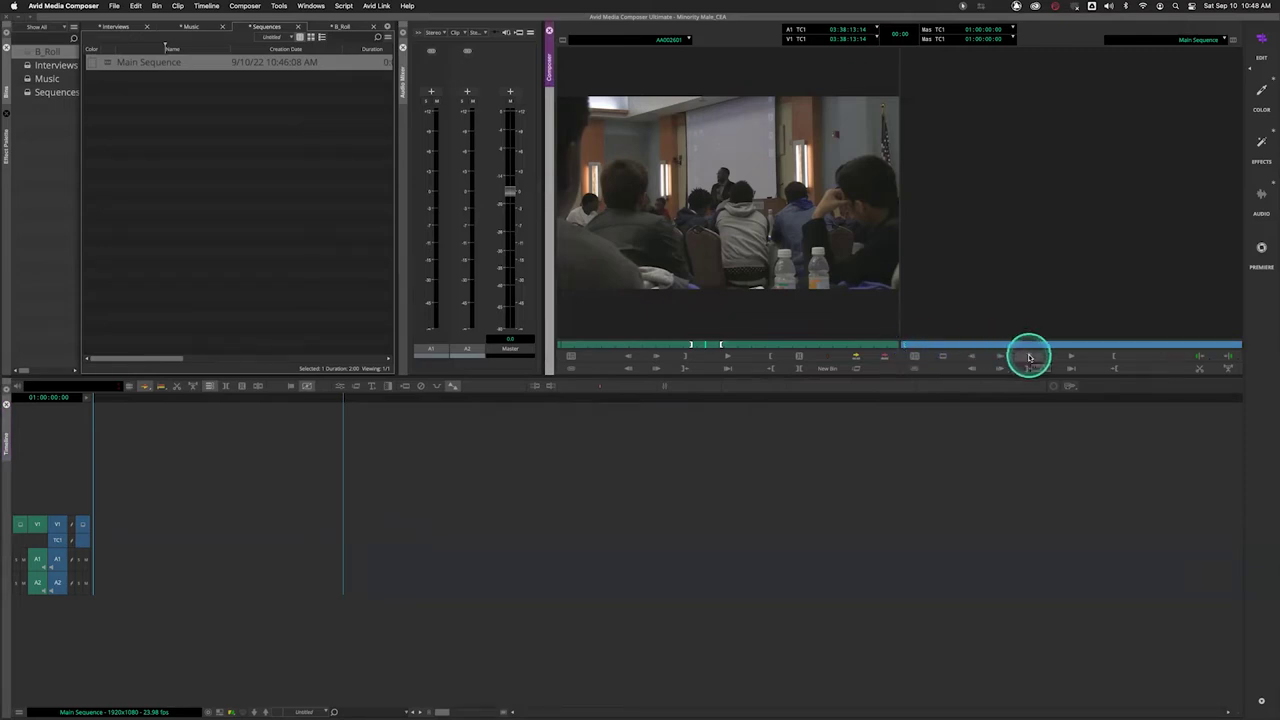
Mark an IN point at the very start of the empty Main Sequence.
{"action": "left_click", "coordinate": [908, 352]}
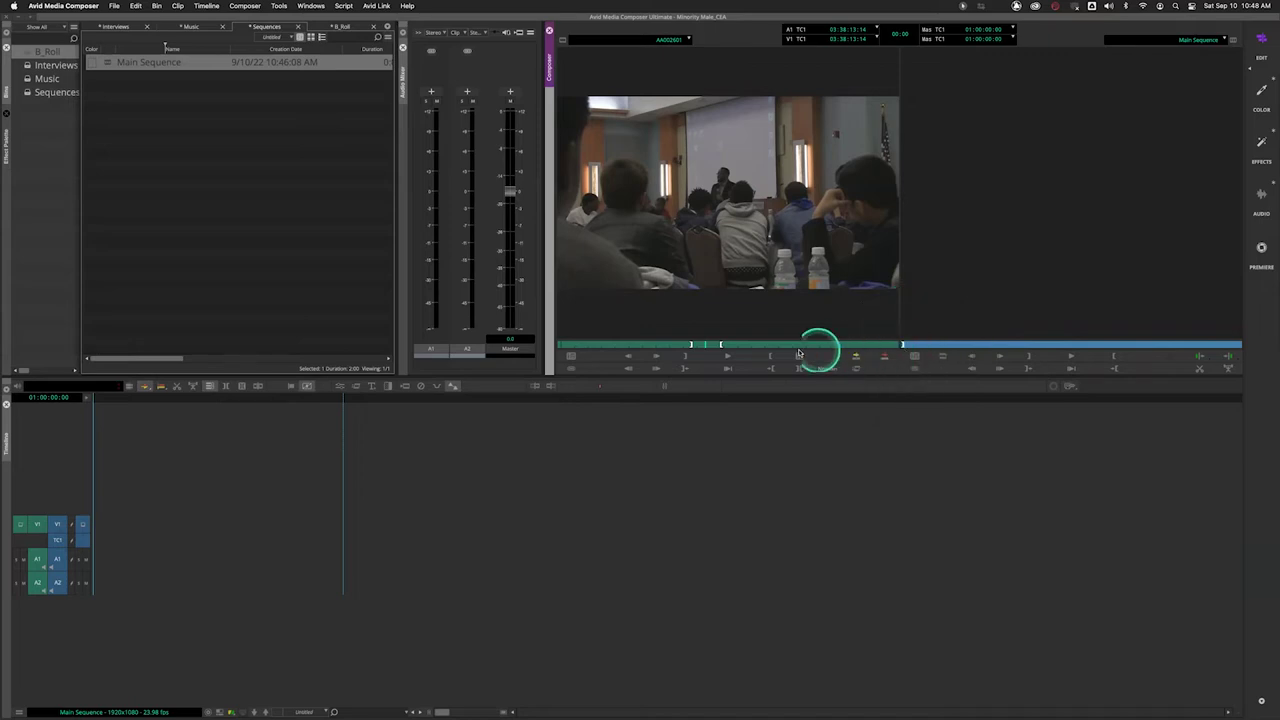
{"action": "left_click_drag", "start_coordinate": [713, 346], "coordinate": [903, 346]}
{"action": "mouse_move", "coordinate": [700, 348]}
{"action": "left_mouse_down"}
{"action": "mouse_move", "coordinate": [729, 348]}
{"action": "mouse_move", "coordinate": [689, 346]}
{"action": "mouse_move", "coordinate": [709, 346]}
{"action": "mouse_move", "coordinate": [704, 337]}
{"action": "left_mouse_up"}
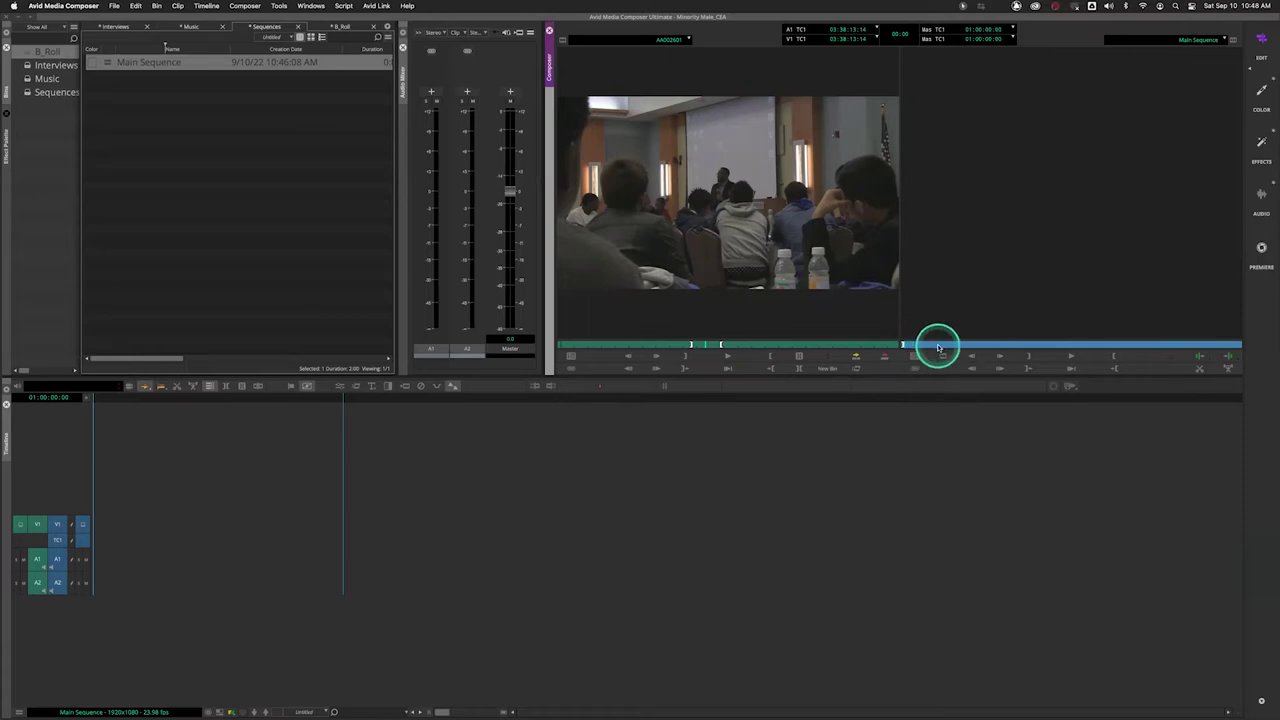
Splice the marked section of AA002601, with its video and both audio tracks, into Main Sequence at the IN point.
{"action": "left_click", "coordinate": [855, 359]}
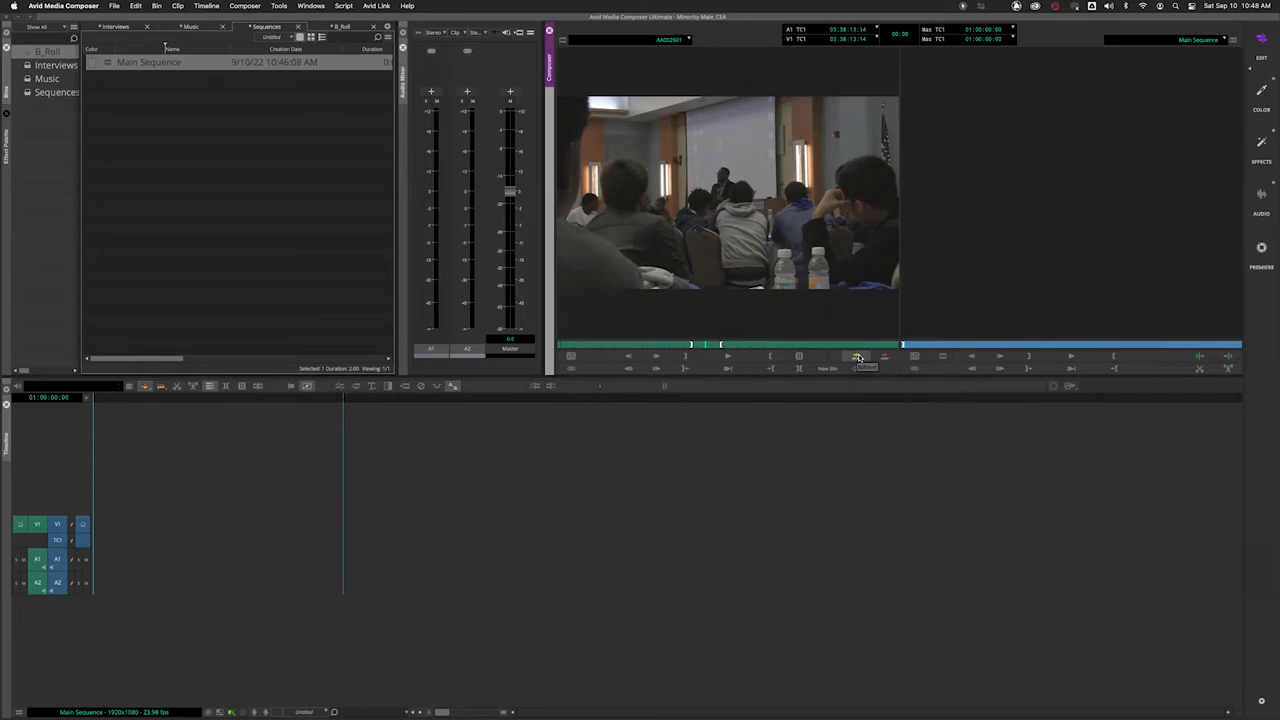
{"action": "left_click", "coordinate": [858, 357]}
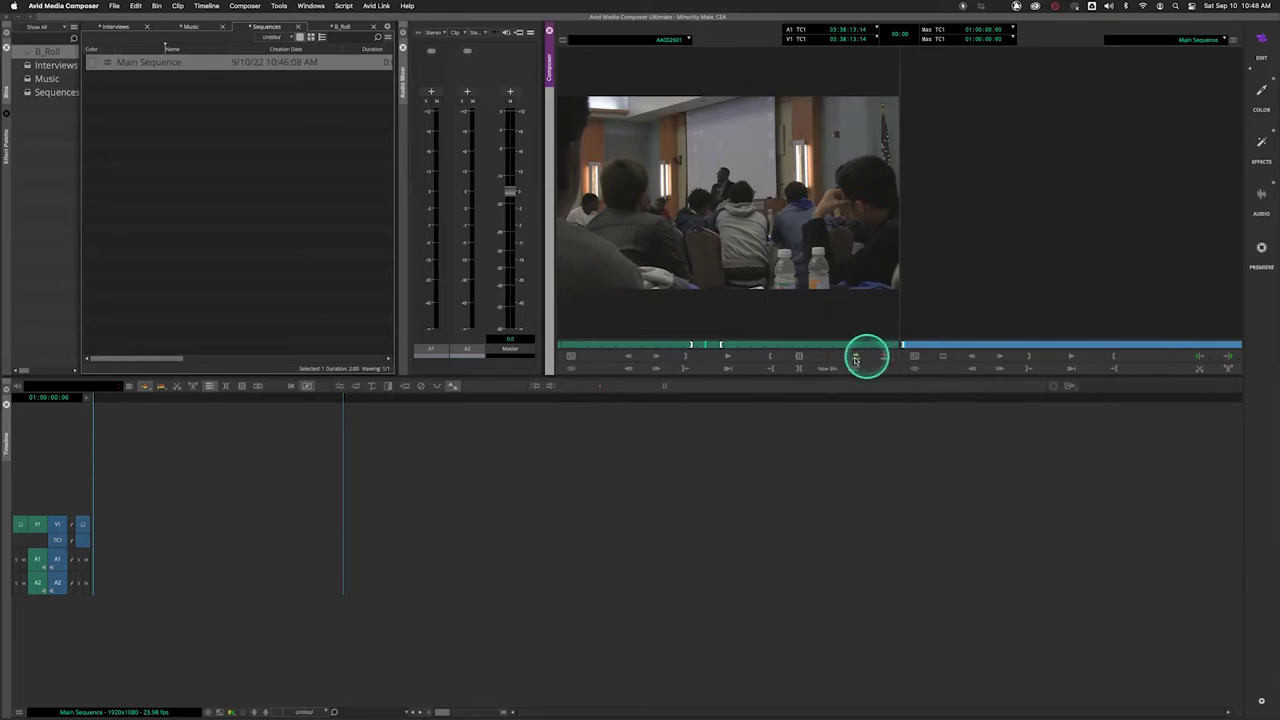
{"action": "left_click", "coordinate": [909, 500]}
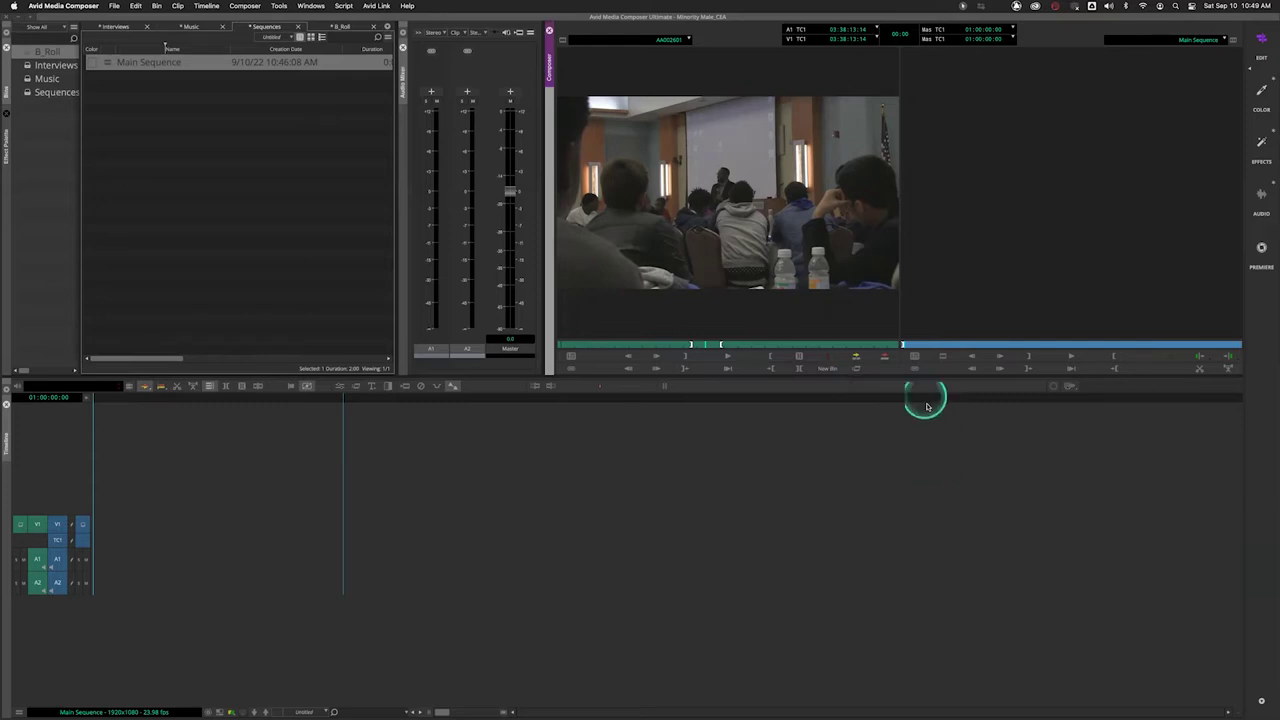
{"action": "left_click", "coordinate": [857, 357]}
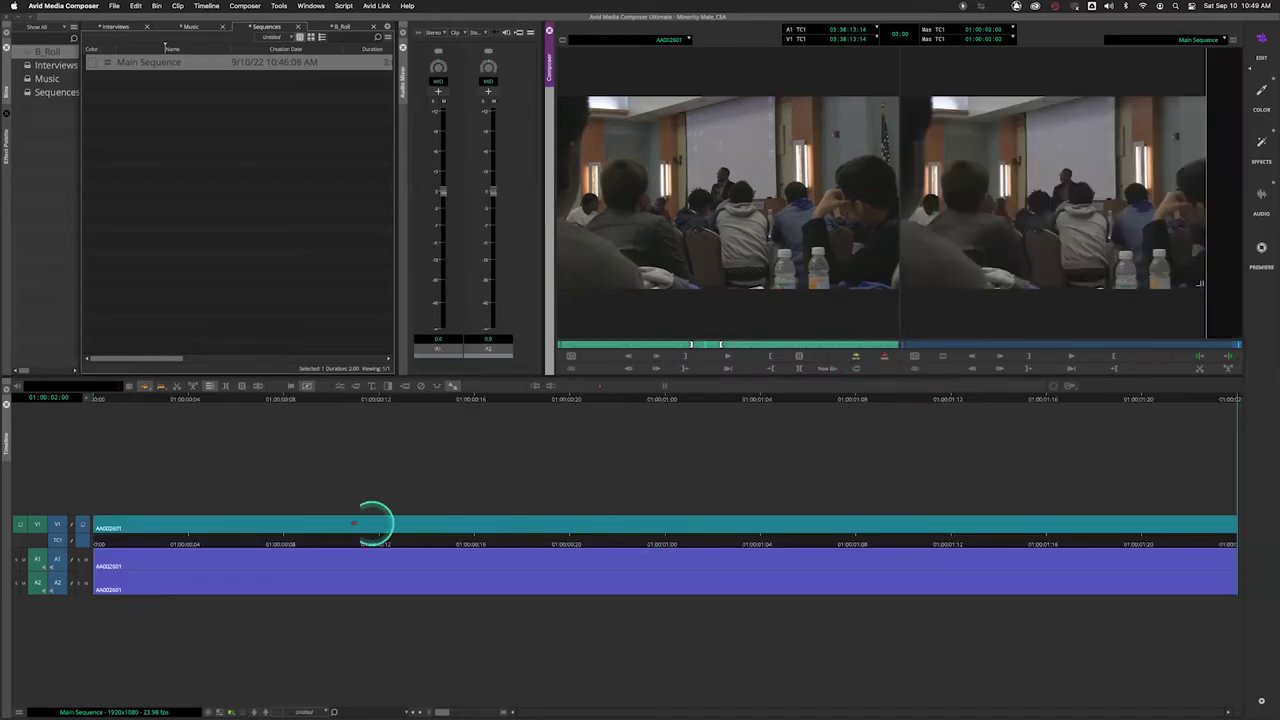
Play the spliced clip from the start of Main Sequence and undo the splice.
{"action": "left_click_drag", "start_coordinate": [167, 543], "coordinate": [94, 531]}
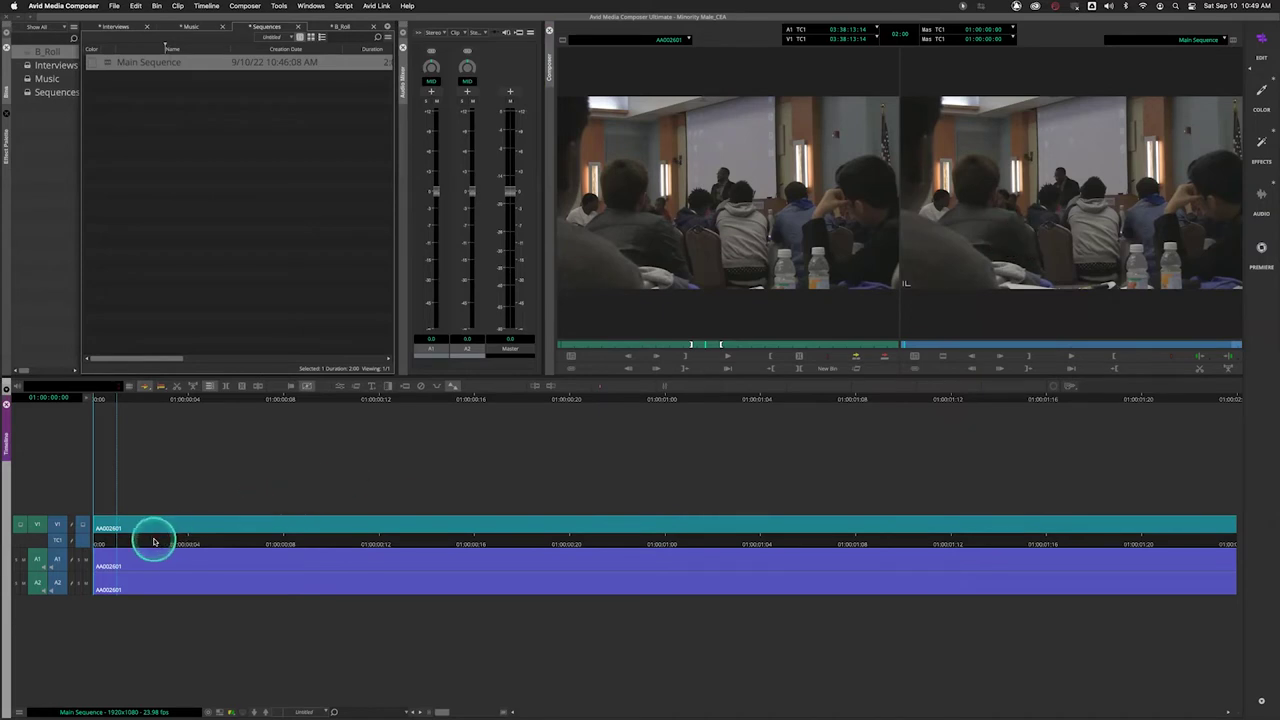
{"action": "left_click", "coordinate": [670, 192]}
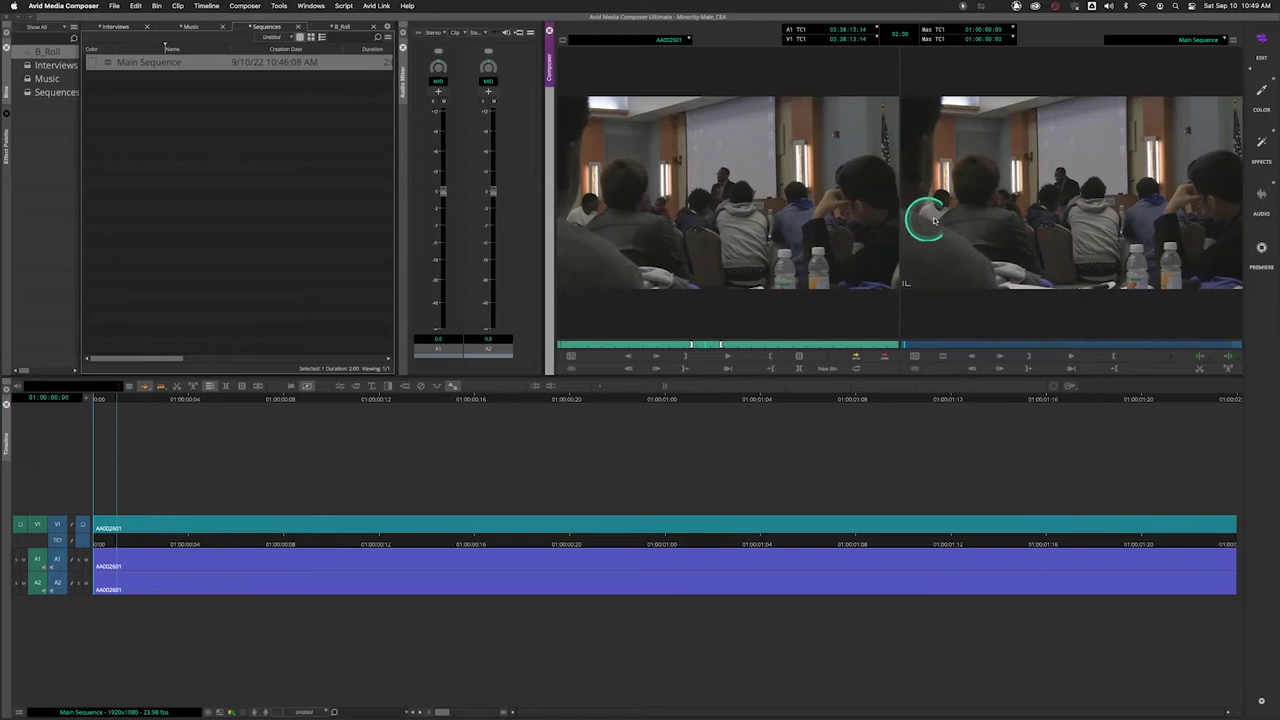
{"action": "left_click", "coordinate": [965, 215]}
{"action": "left_click", "coordinate": [190, 534]}
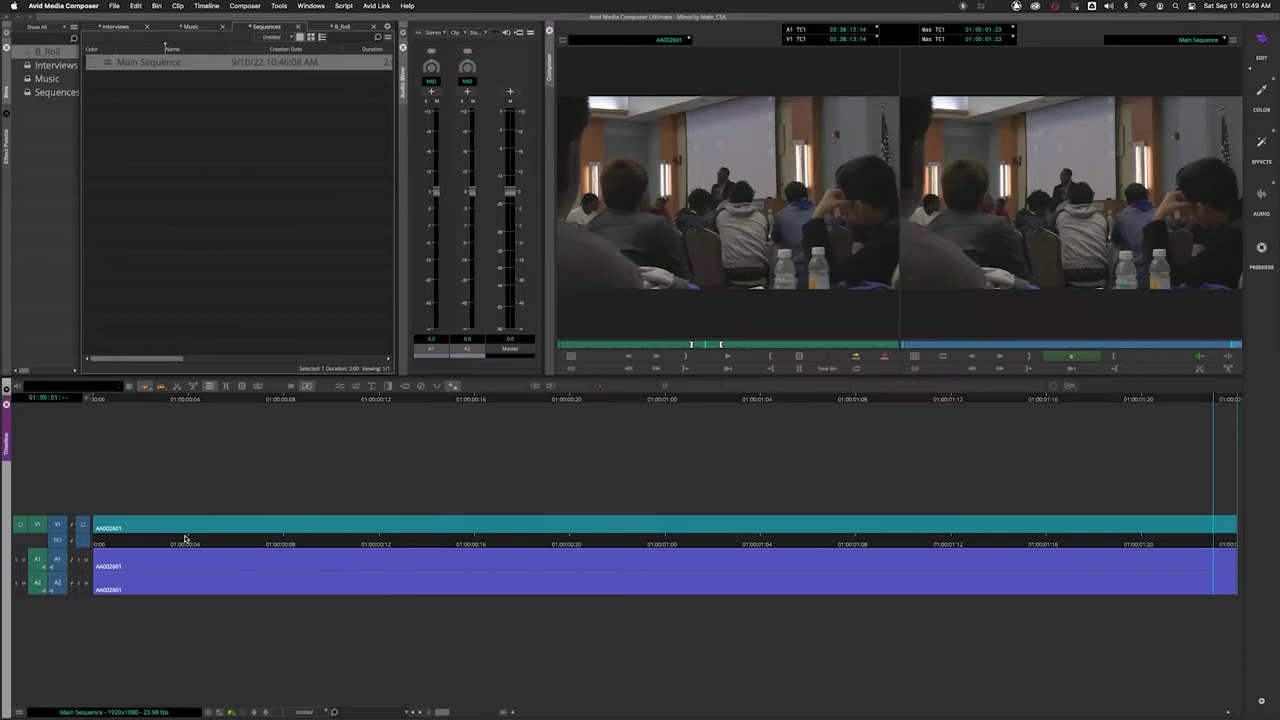
{"action": "left_click_drag", "start_coordinate": [234, 531], "coordinate": [57, 542]}
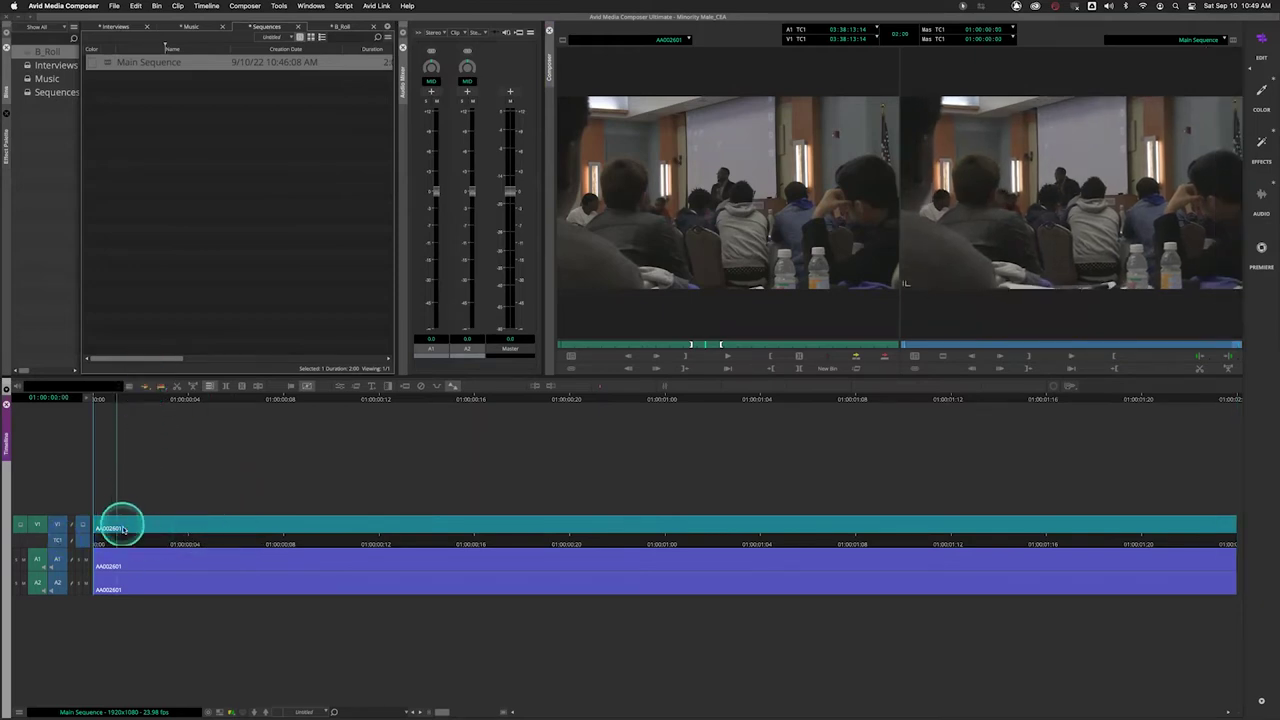
{"action": "key", "text": "space"}
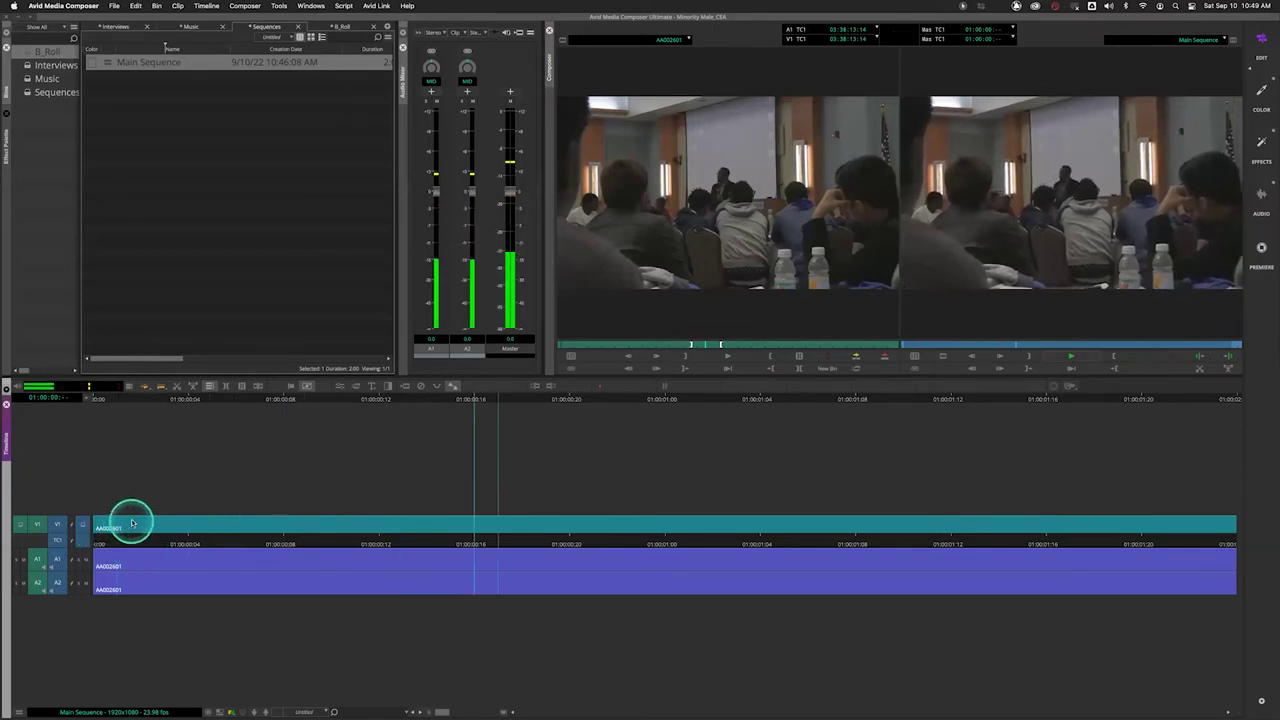
{"action": "left_click_drag", "start_coordinate": [171, 543], "coordinate": [60, 533]}
{"action": "key", "text": "space"}
{"action": "left_click", "coordinate": [321, 453]}
{"action": "key", "text": "super+z"}
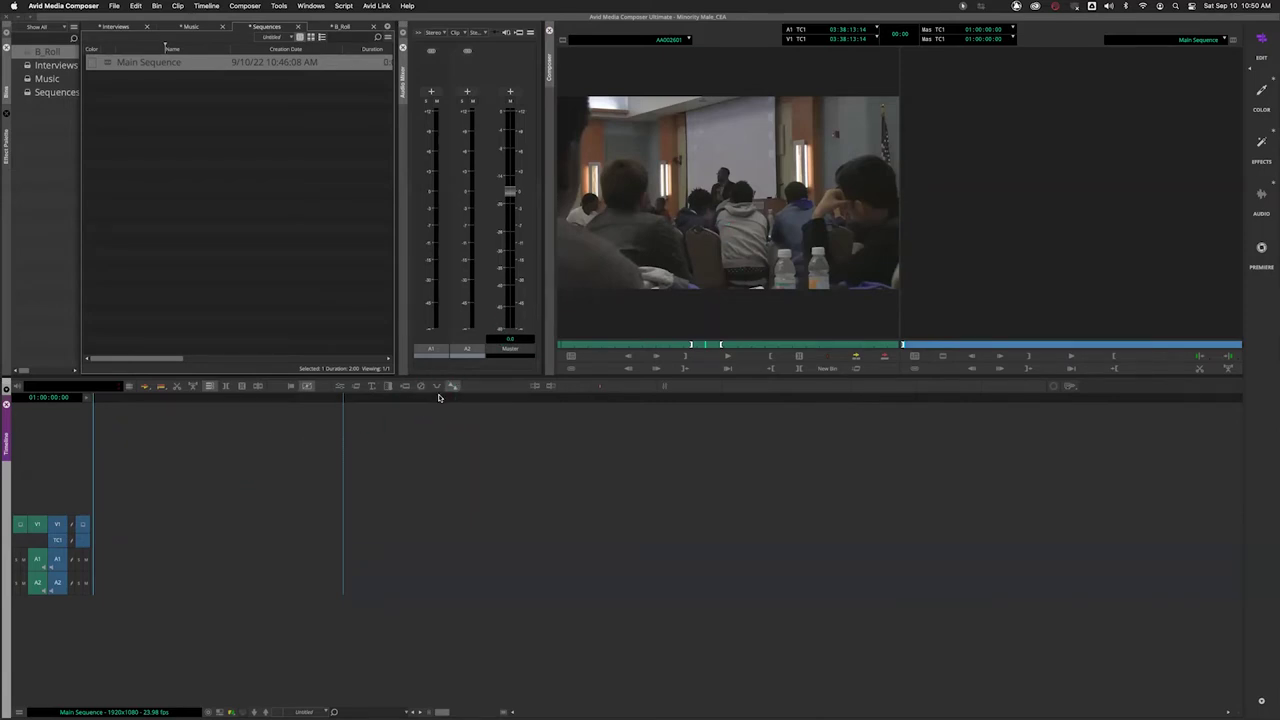
Disable the A1 and A2 source tracks and splice only the video of the marked AA002601 section into Main Sequence.
{"action": "left_click", "coordinate": [35, 559]}
{"action": "left_click", "coordinate": [34, 580]}
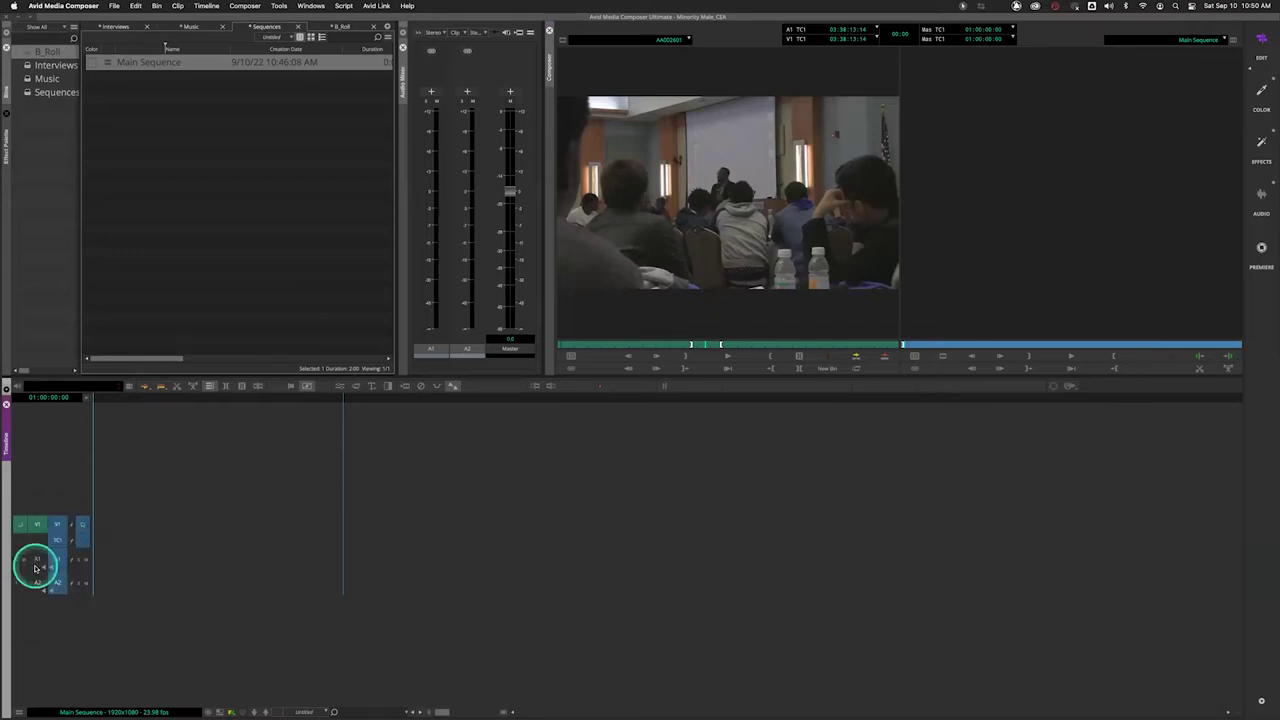
{"action": "left_click", "coordinate": [40, 527]}
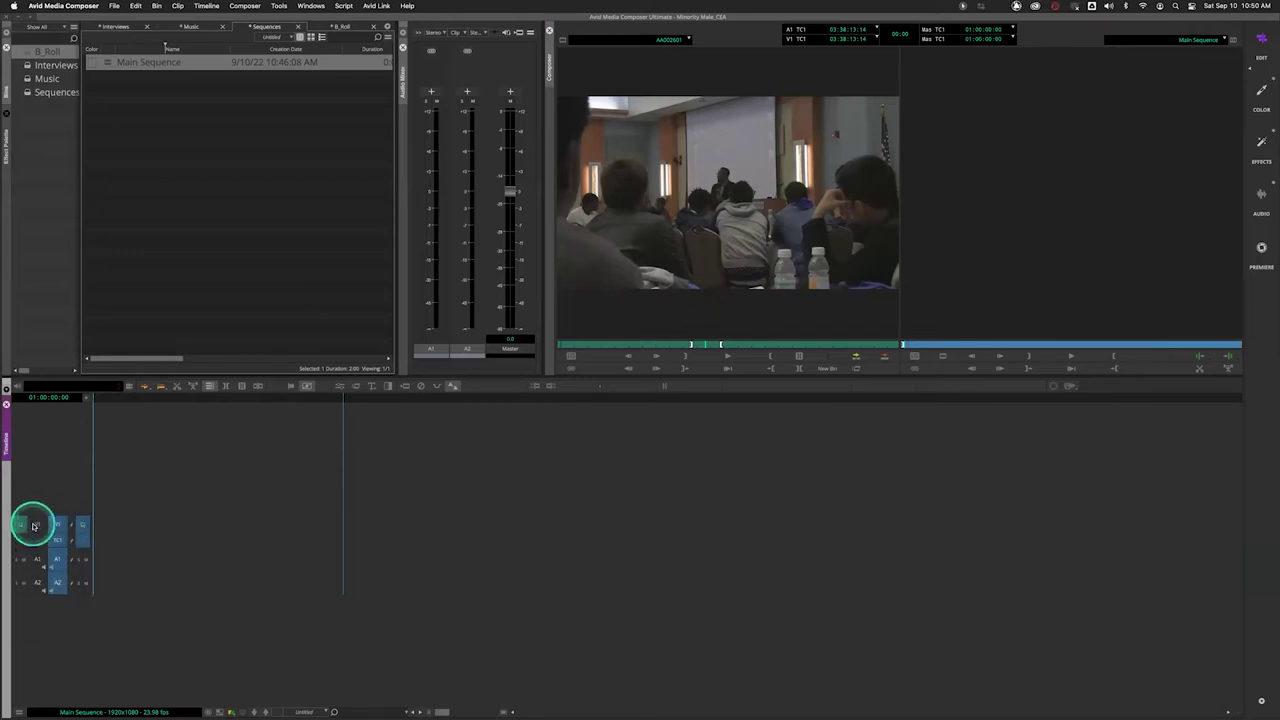
{"action": "left_click", "coordinate": [857, 357]}
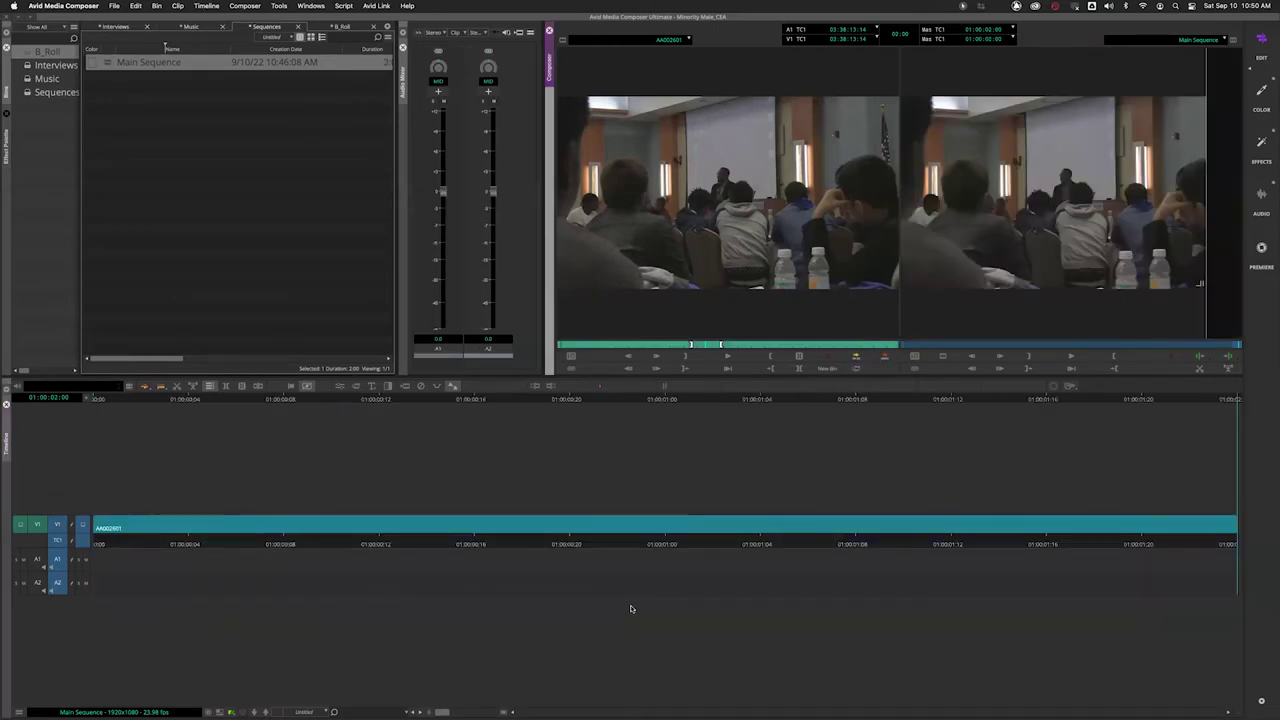
Play back the video-only AA002601 clip from the start of Main Sequence.
{"action": "left_click_drag", "start_coordinate": [655, 548], "coordinate": [86, 559]}
{"action": "left_click", "coordinate": [88, 557]}
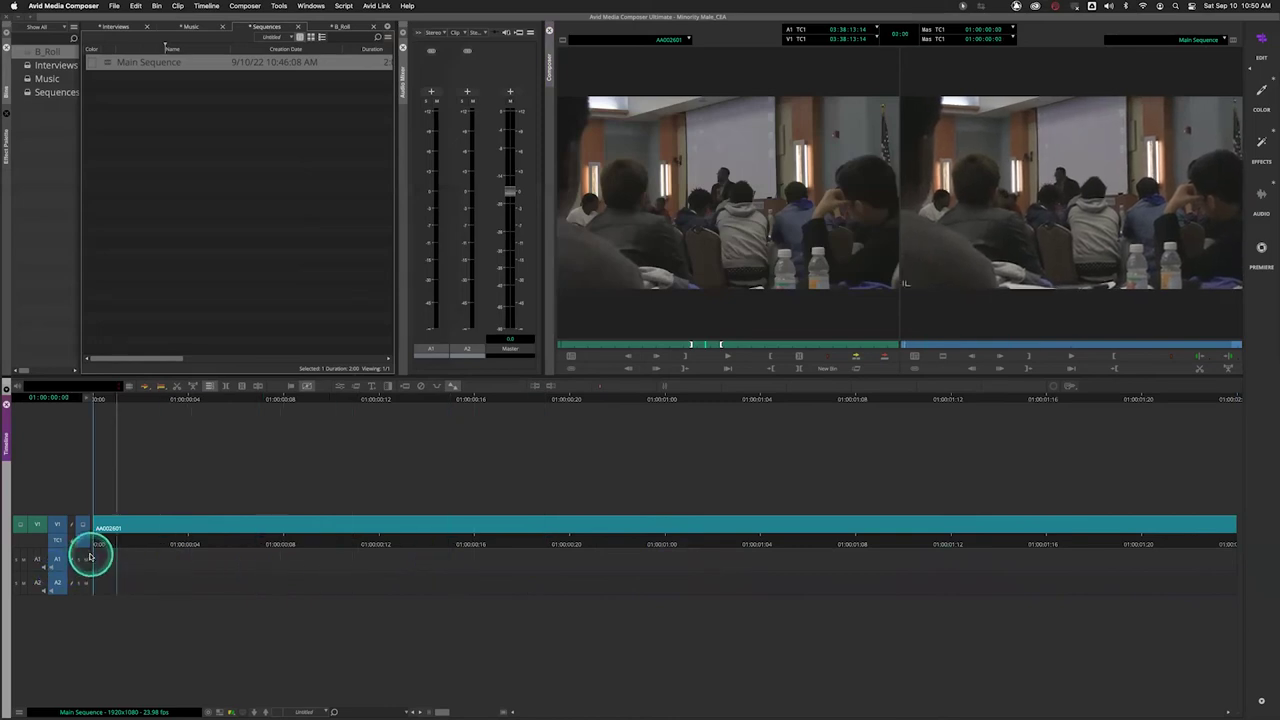
{"action": "key", "text": "space"}
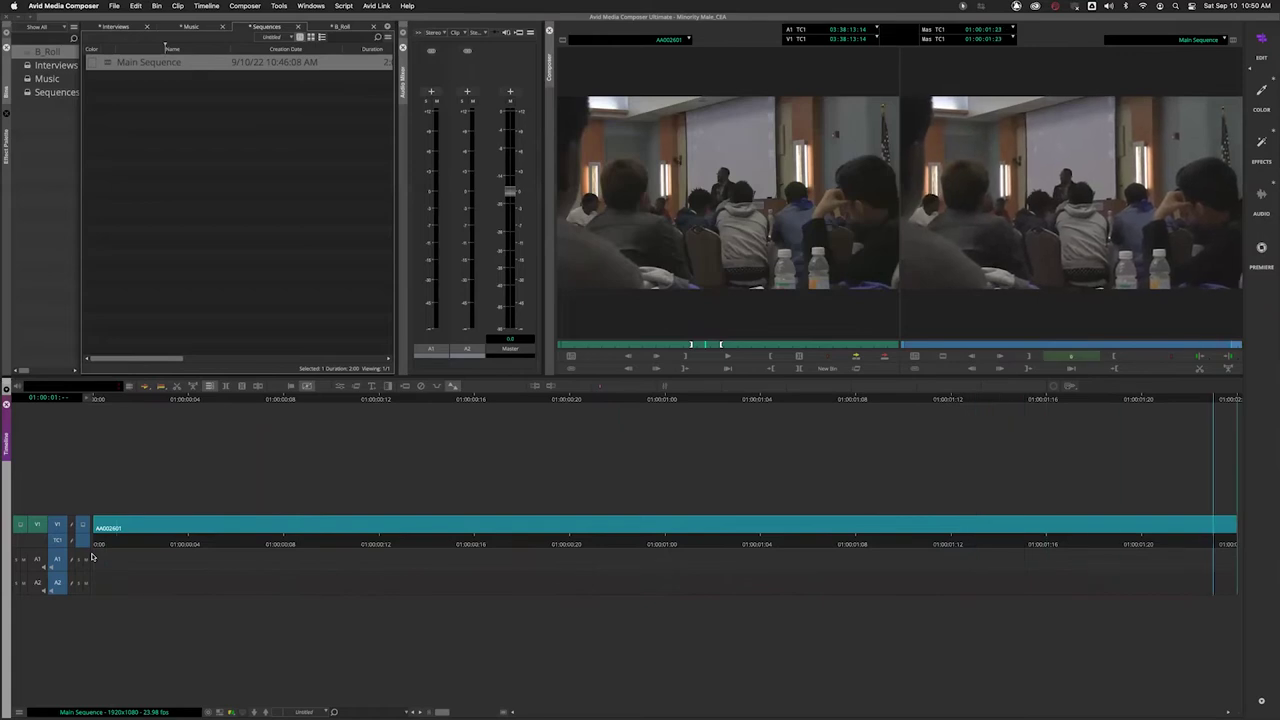
{"action": "left_click", "coordinate": [260, 543]}
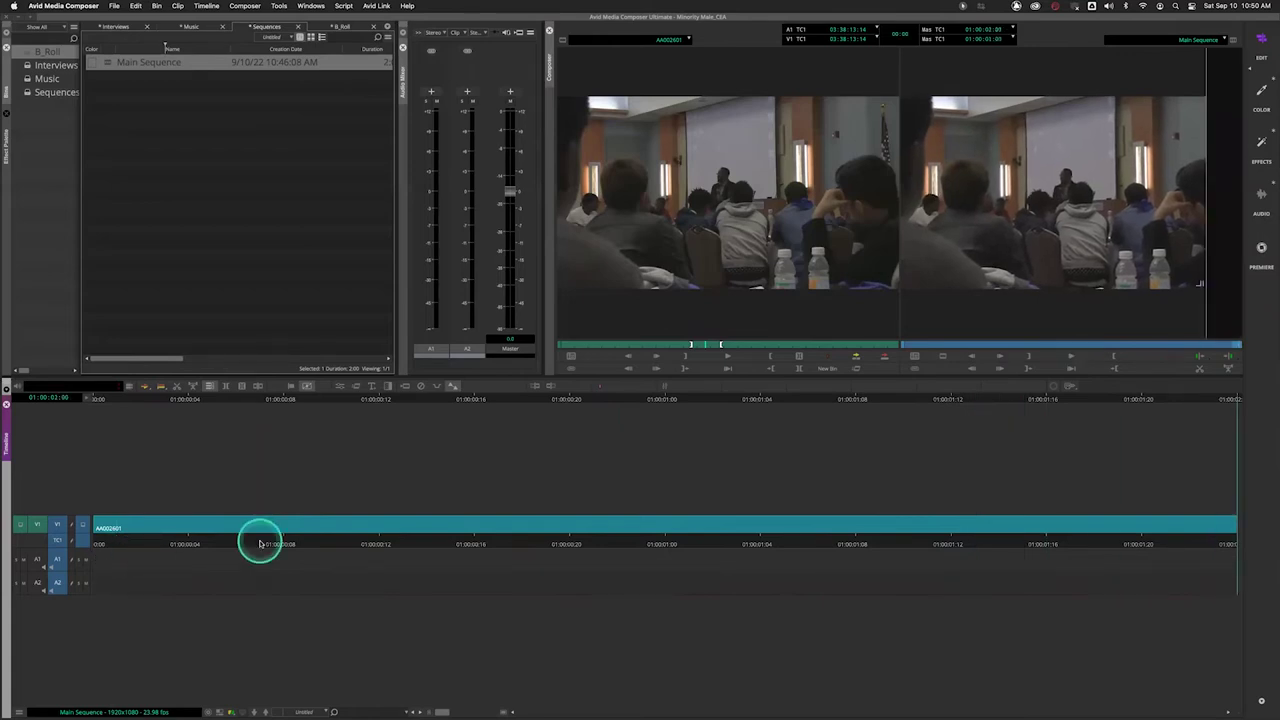
Find clip AA007001 in the B_Roll bin and load it as the source clip.
{"action": "left_click_drag", "start_coordinate": [260, 543], "coordinate": [270, 276]}
{"action": "scroll", "coordinate": [309, 178], "scroll_direction": "up", "scroll_amount": 3}
{"action": "scroll", "coordinate": [270, 276], "scroll_direction": "down", "scroll_amount": 3}
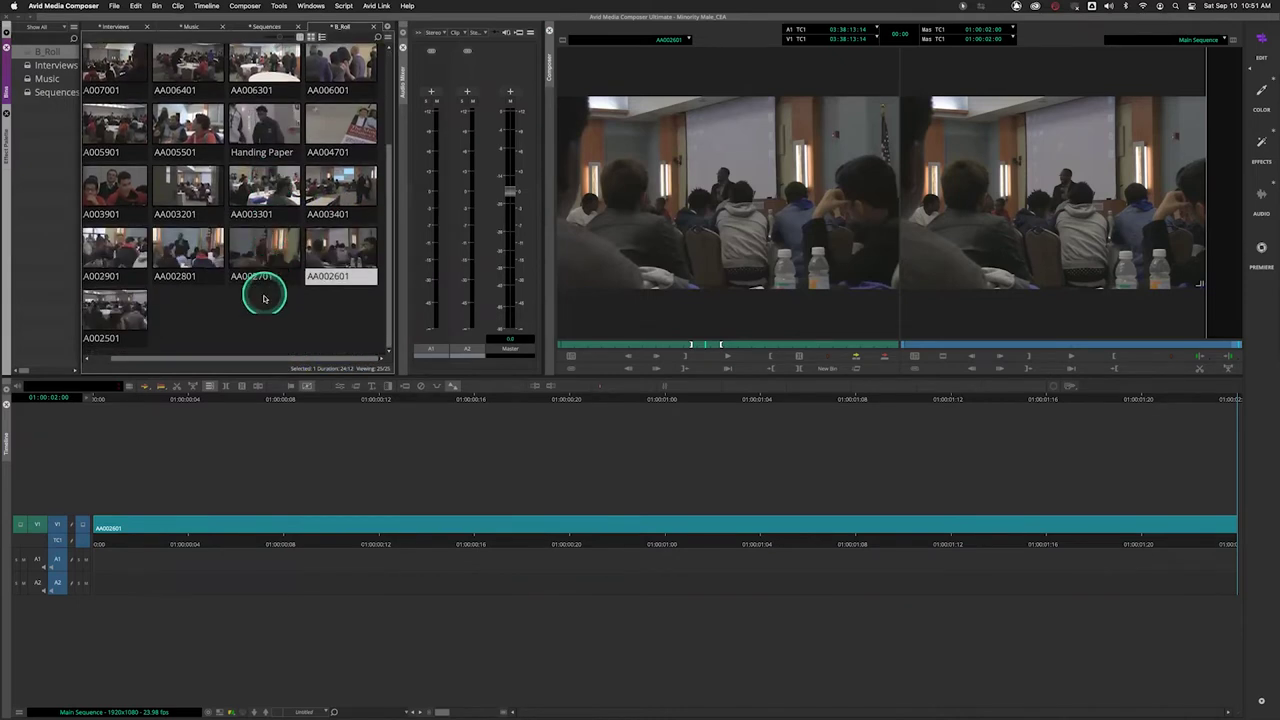
{"action": "left_click_drag", "start_coordinate": [278, 360], "coordinate": [240, 360]}
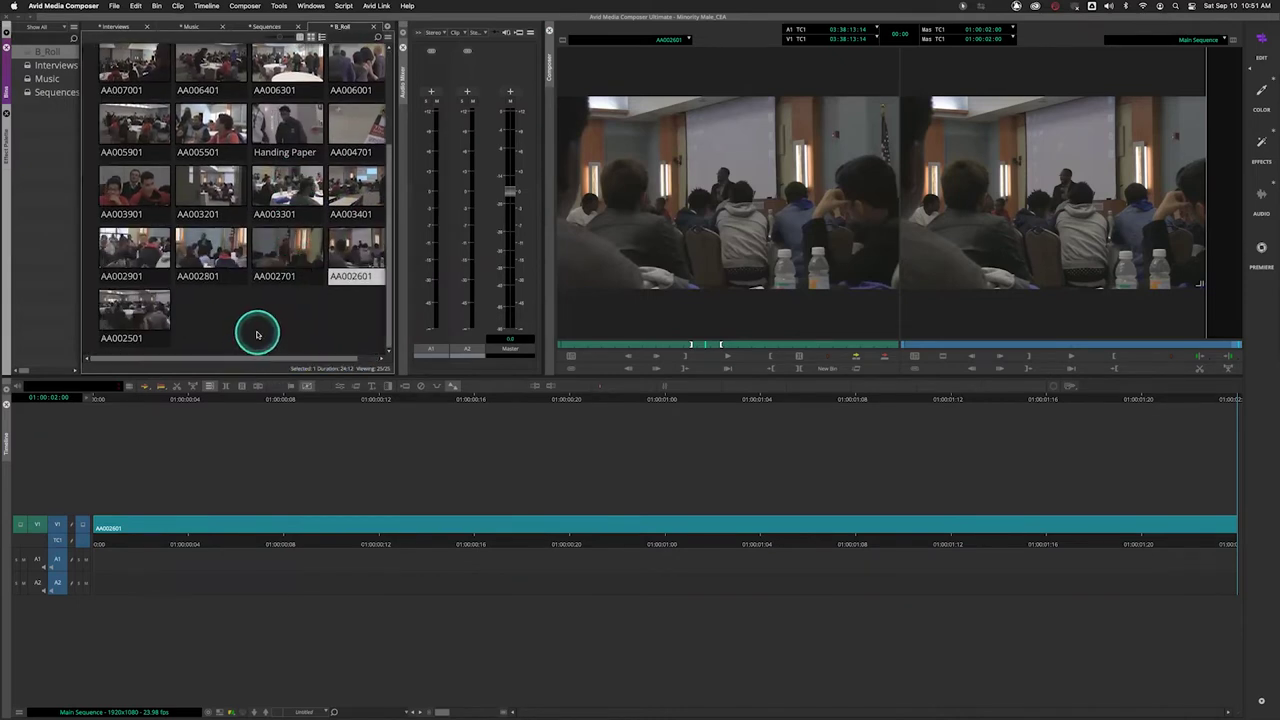
{"action": "scroll", "coordinate": [258, 330], "scroll_direction": "up", "scroll_amount": 2}
{"action": "left_click_drag", "start_coordinate": [157, 157], "coordinate": [128, 157]}
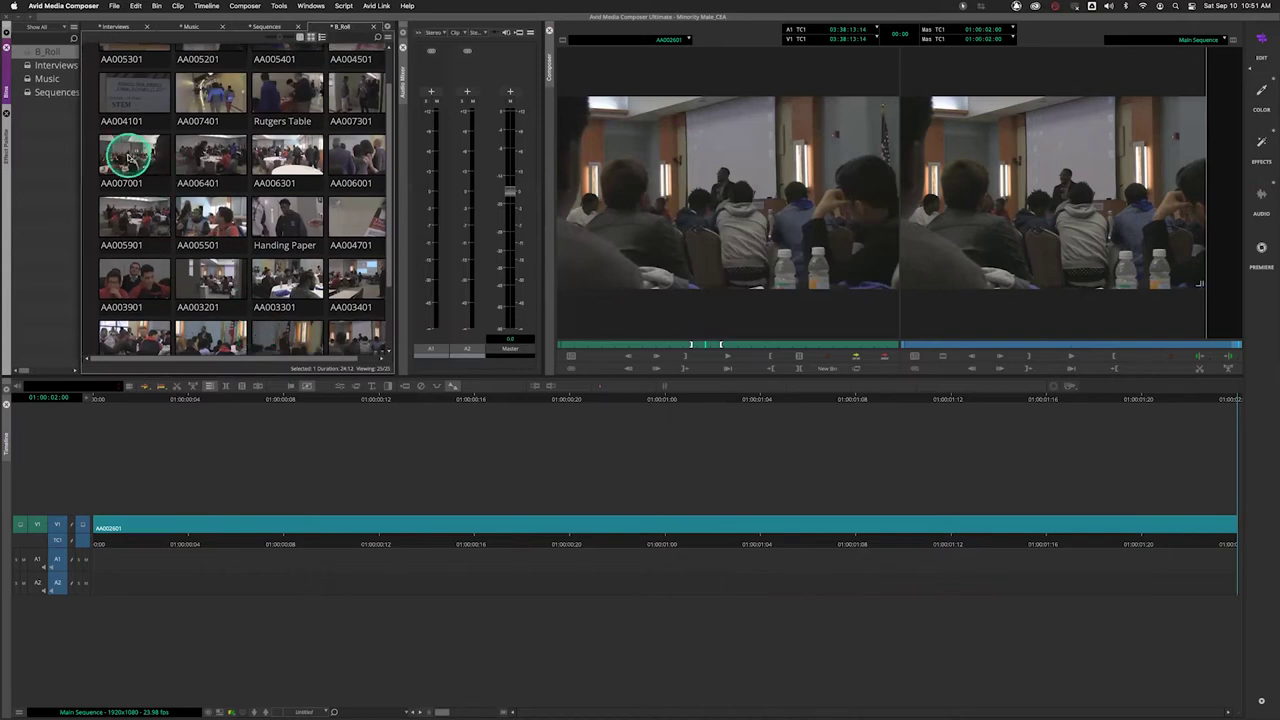
{"action": "double_click", "coordinate": [128, 157]}
Mark a section of about two seconds in AA007001 starting at 03:58:56:10, and an IN point at the end of Main Sequence.
{"action": "mouse_move", "coordinate": [644, 346]}
{"action": "left_mouse_down"}
{"action": "mouse_move", "coordinate": [634, 343]}
{"action": "mouse_move", "coordinate": [666, 343]}
{"action": "mouse_move", "coordinate": [646, 340]}
{"action": "left_mouse_up"}
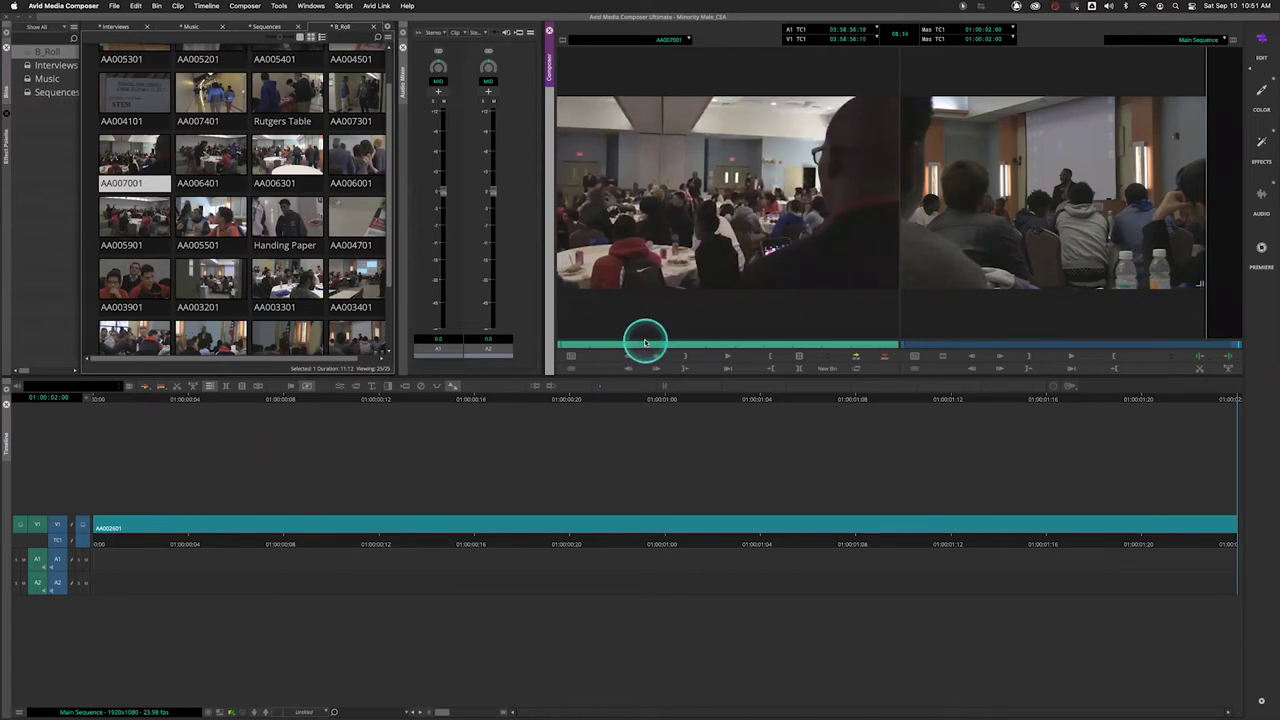
{"action": "left_click_drag", "start_coordinate": [724, 297], "coordinate": [997, 251]}
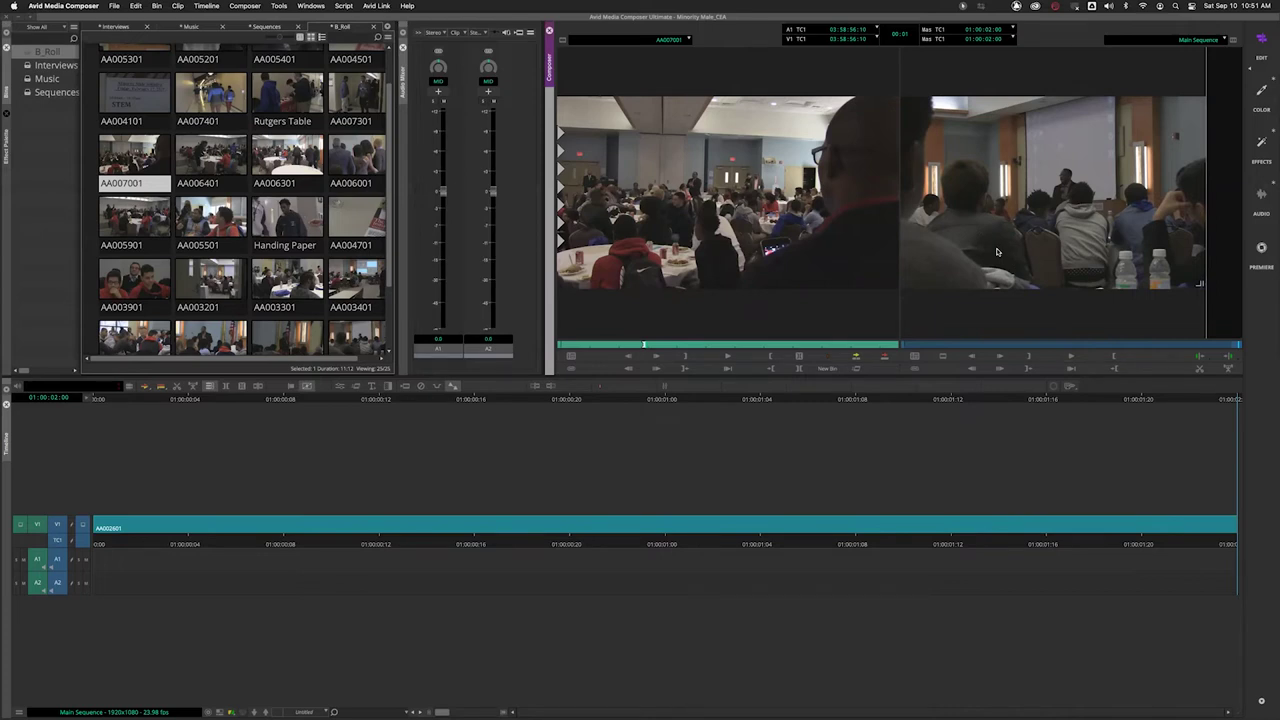
{"action": "left_click", "coordinate": [958, 5]}
{"action": "key", "text": "o"}
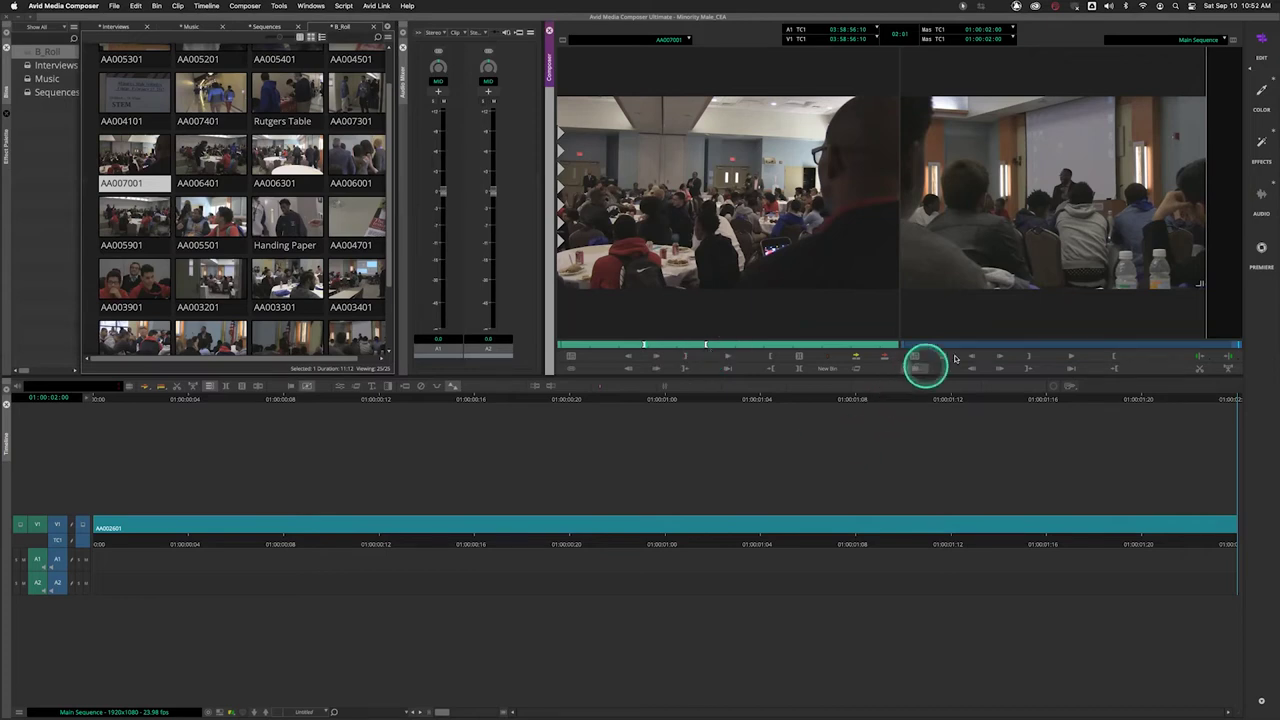
{"action": "left_click_drag", "start_coordinate": [1209, 346], "coordinate": [1273, 347]}
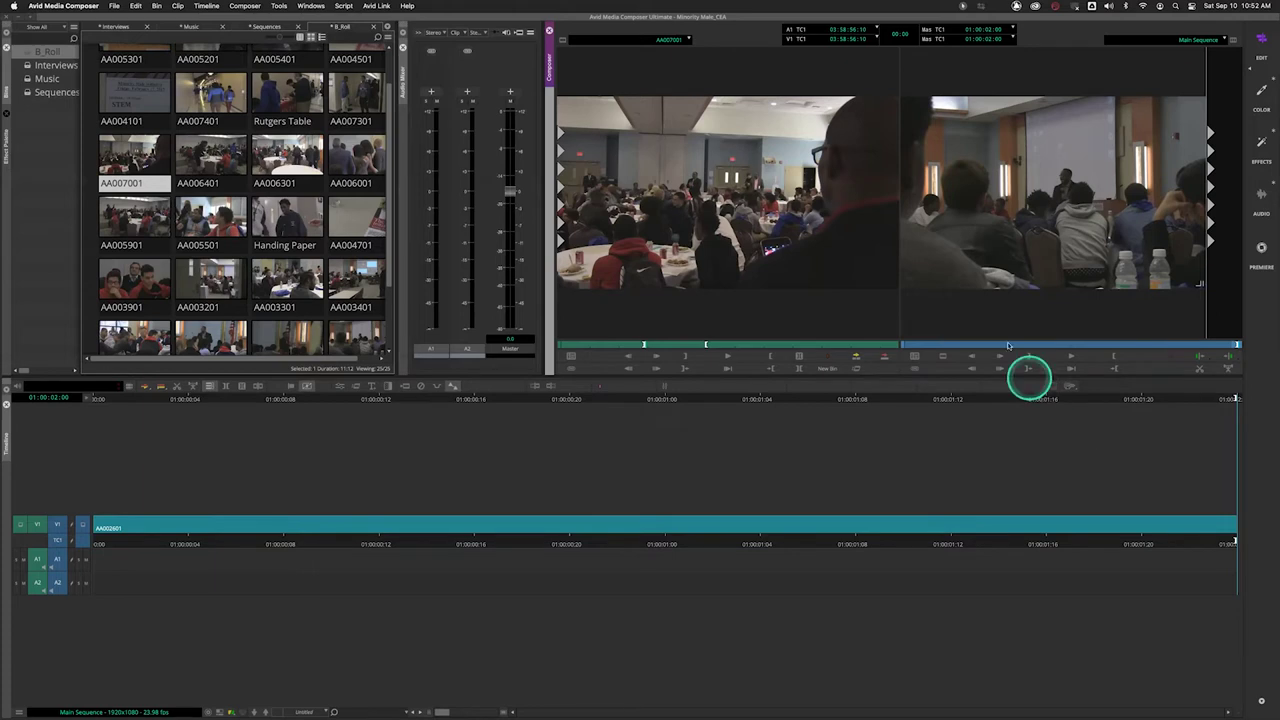
Try overwriting the marked AA007001 section, with its audio, onto the end of Main Sequence, and undo that edit.
{"action": "left_click", "coordinate": [887, 358]}
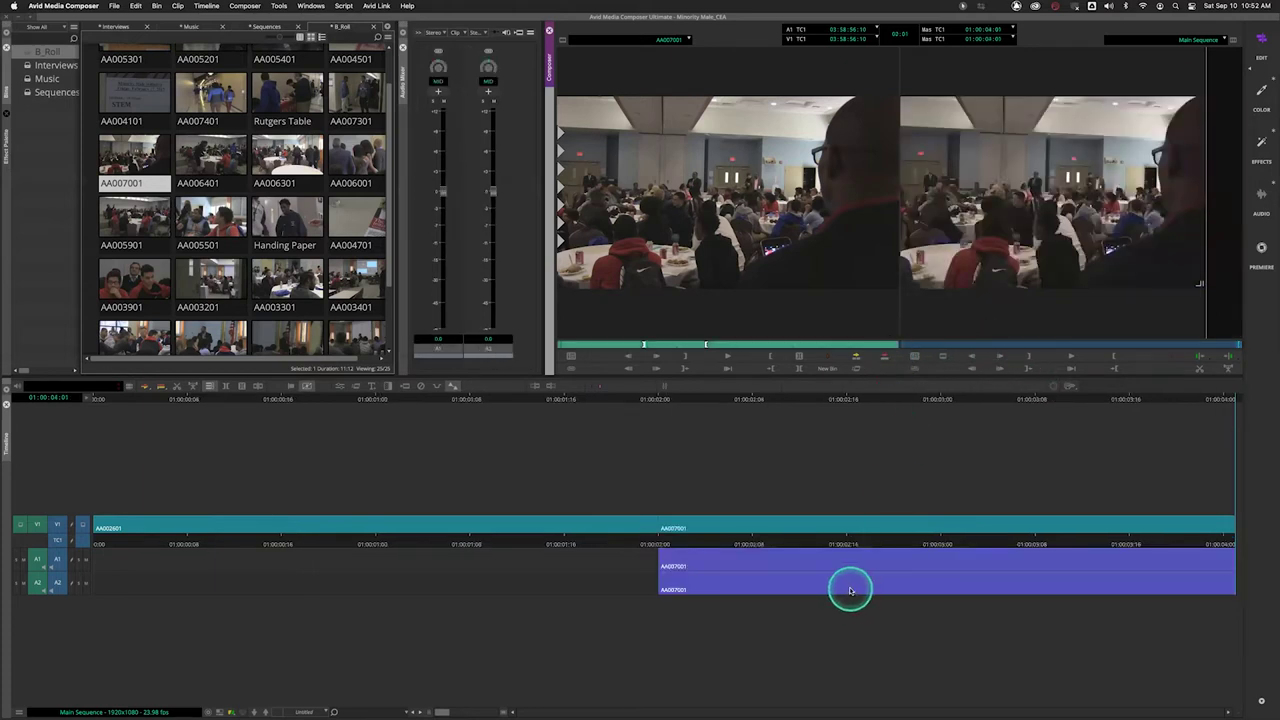
{"action": "left_click_drag", "start_coordinate": [630, 544], "coordinate": [594, 545]}
{"action": "key", "text": "space"}
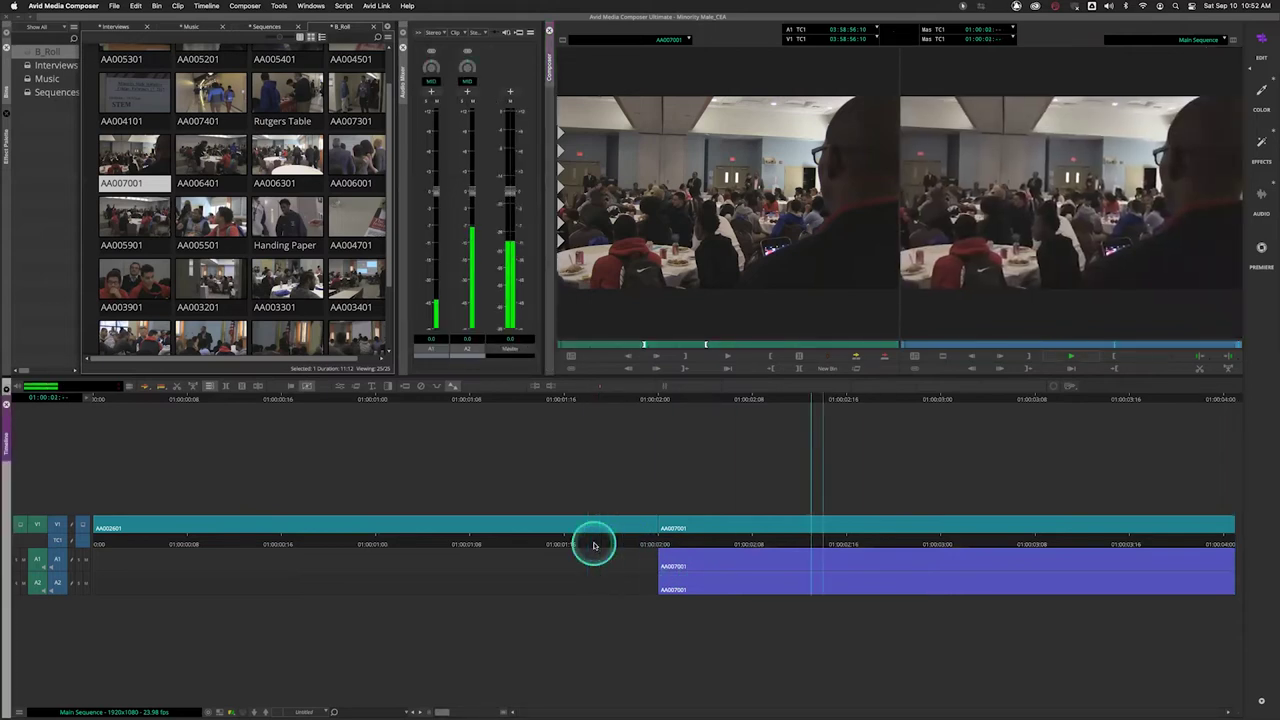
{"action": "key", "text": "space"}
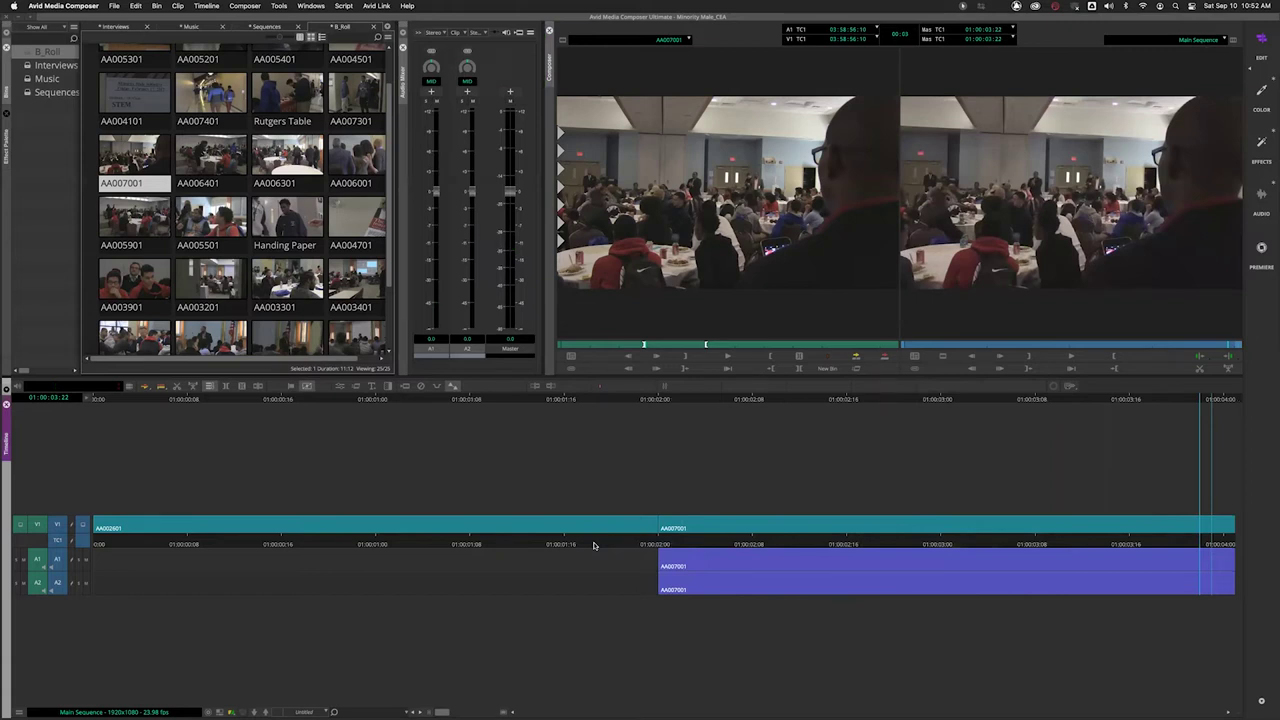
{"action": "left_click", "coordinate": [593, 545]}
{"action": "key", "text": "space"}
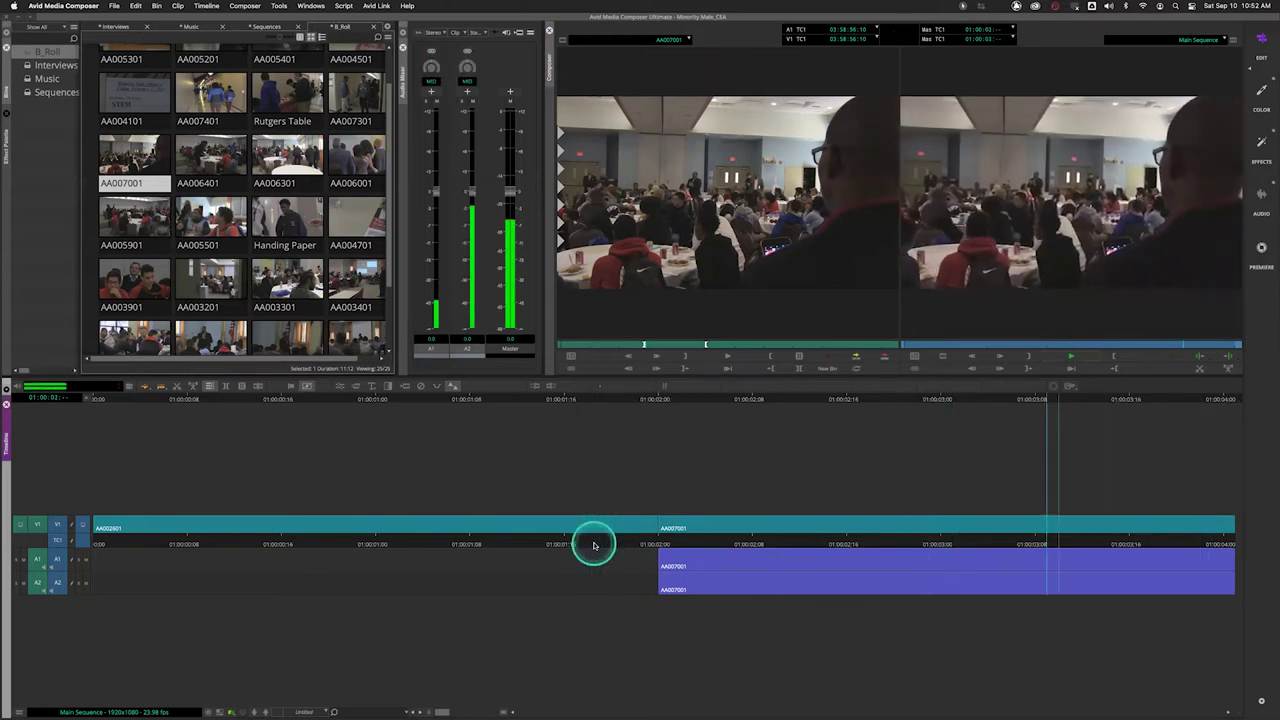
{"action": "key", "text": "space"}
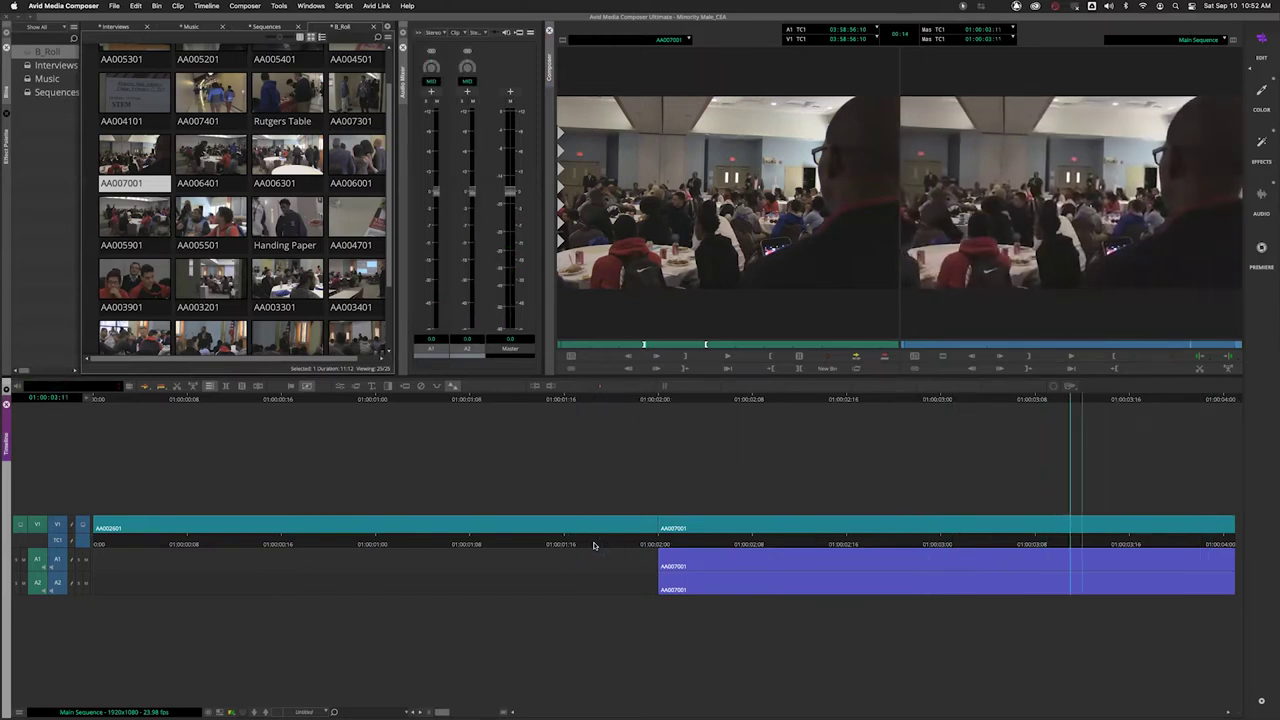
{"action": "key", "text": "super+z"}
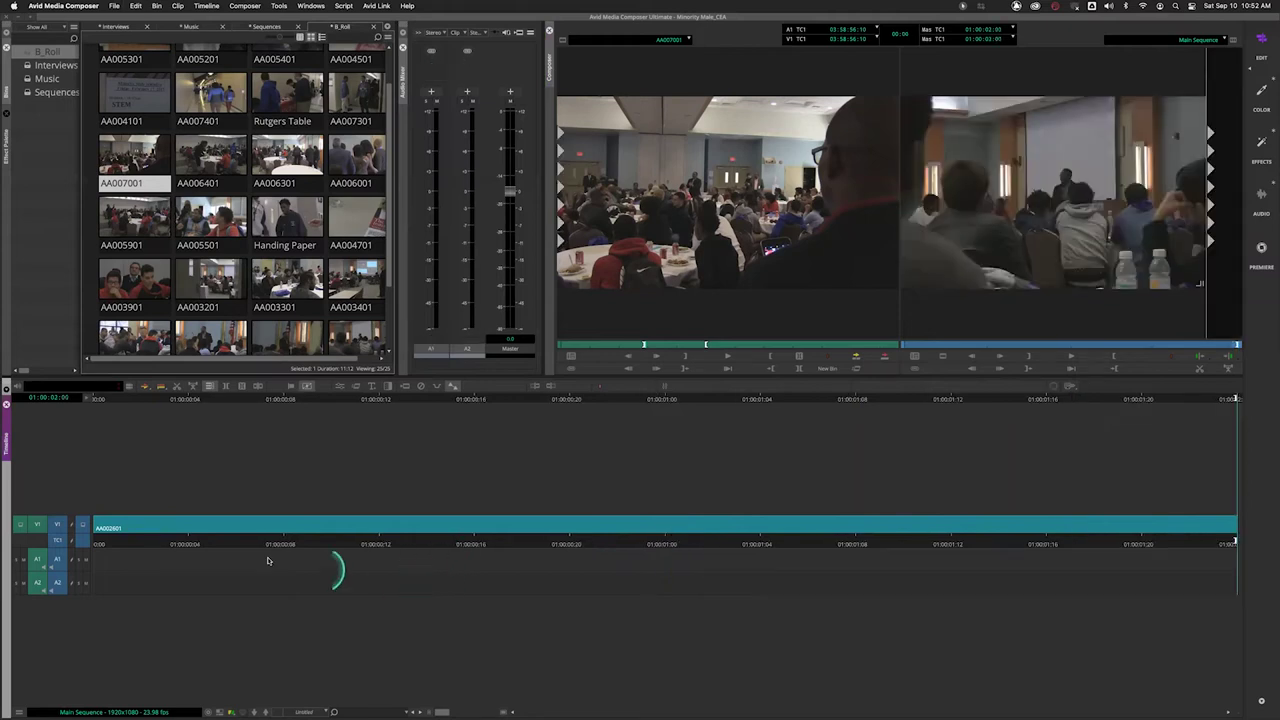
Switch source tracks A1 and A2 off and back on, try editing AA007001 with audio onto the end of Main Sequence, and undo that edit.
{"action": "left_click_drag", "start_coordinate": [80, 582], "coordinate": [43, 578]}
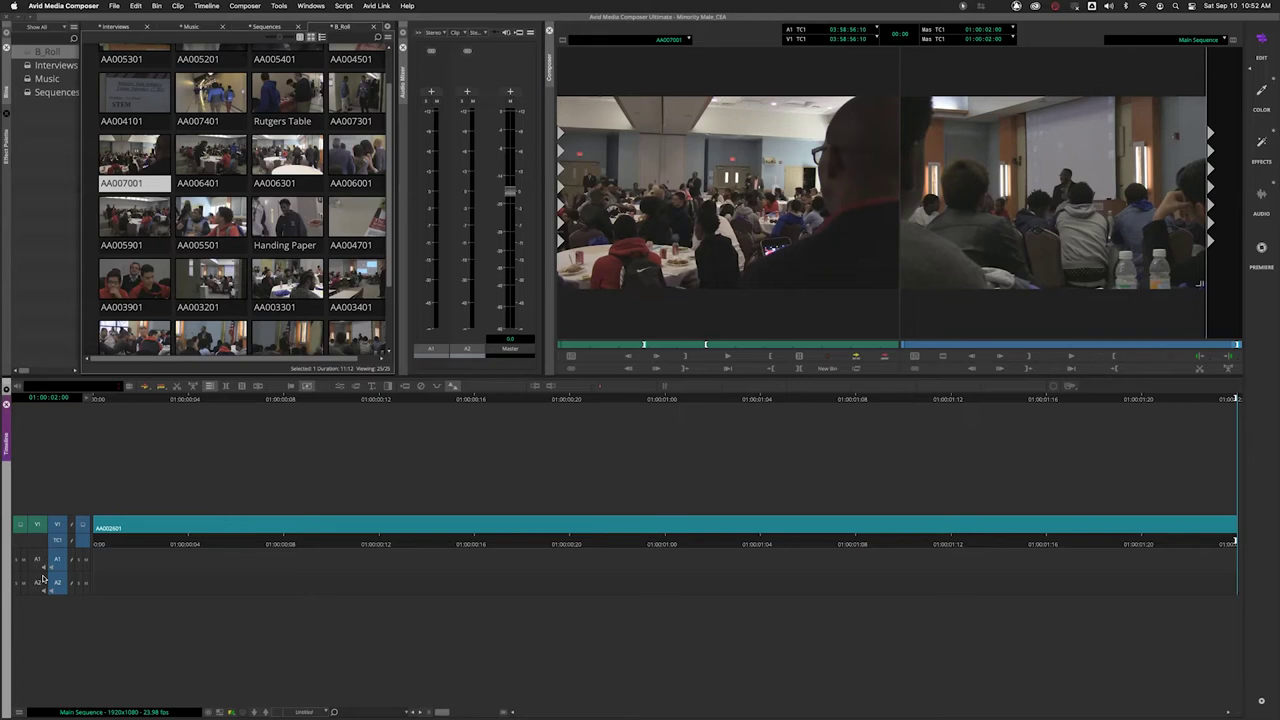
{"action": "left_click", "coordinate": [53, 587]}
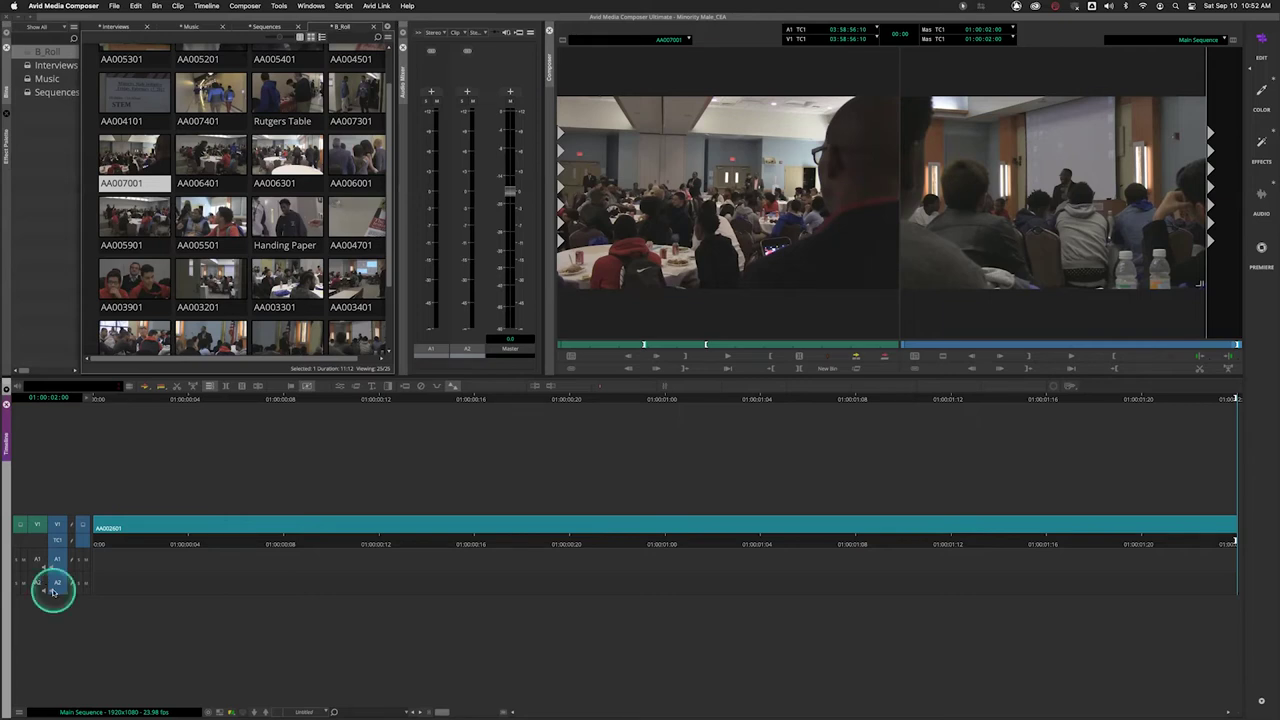
{"action": "left_click_drag", "start_coordinate": [31, 562], "coordinate": [52, 590]}
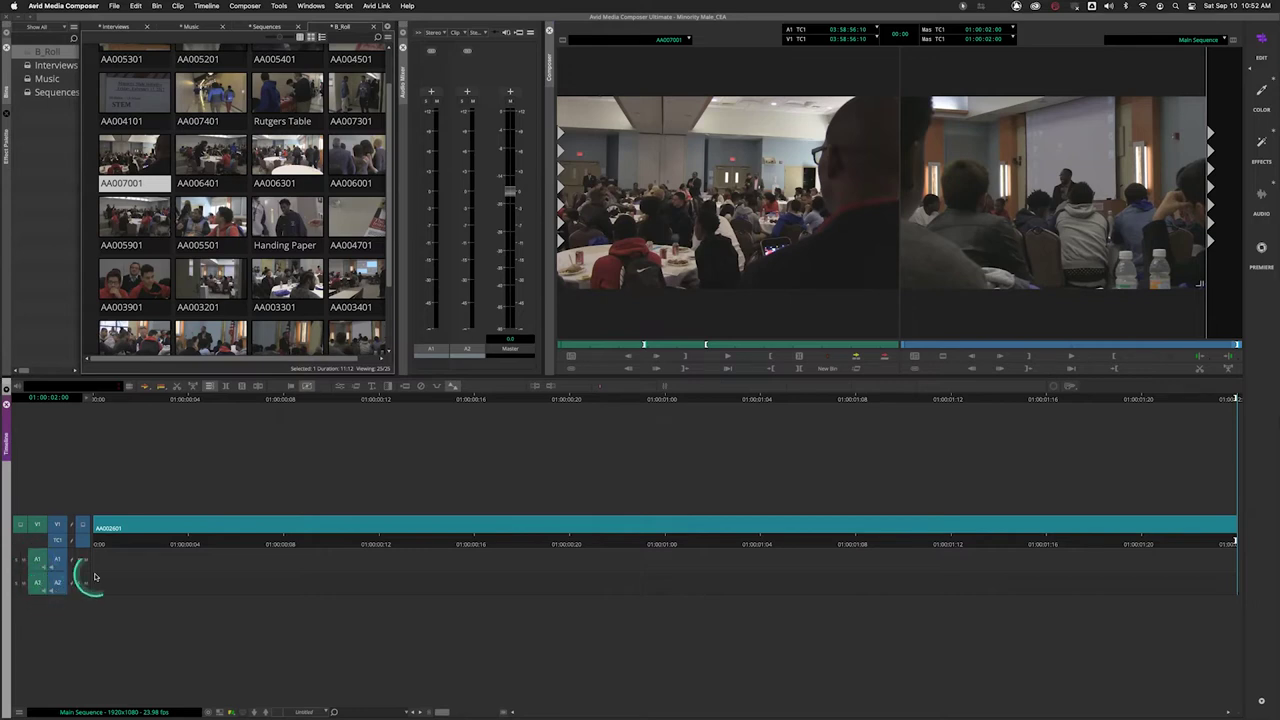
{"action": "left_click", "coordinate": [855, 358]}
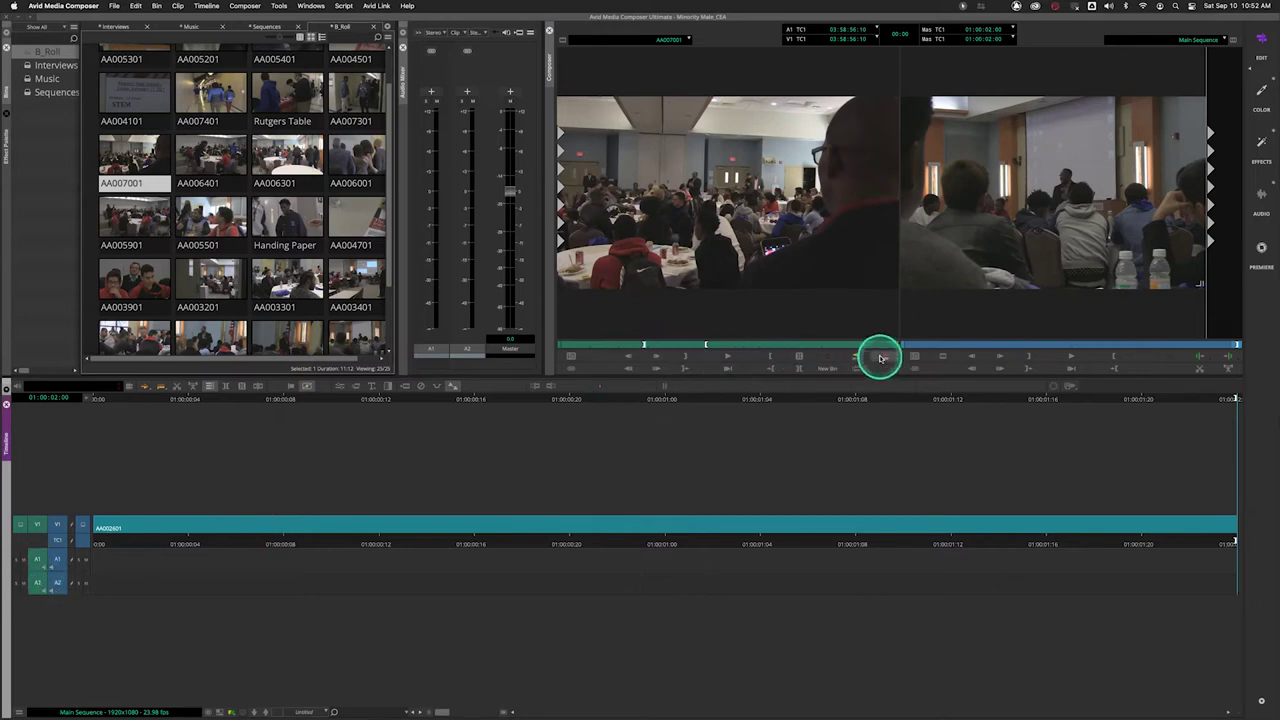
{"action": "left_click", "coordinate": [708, 502]}
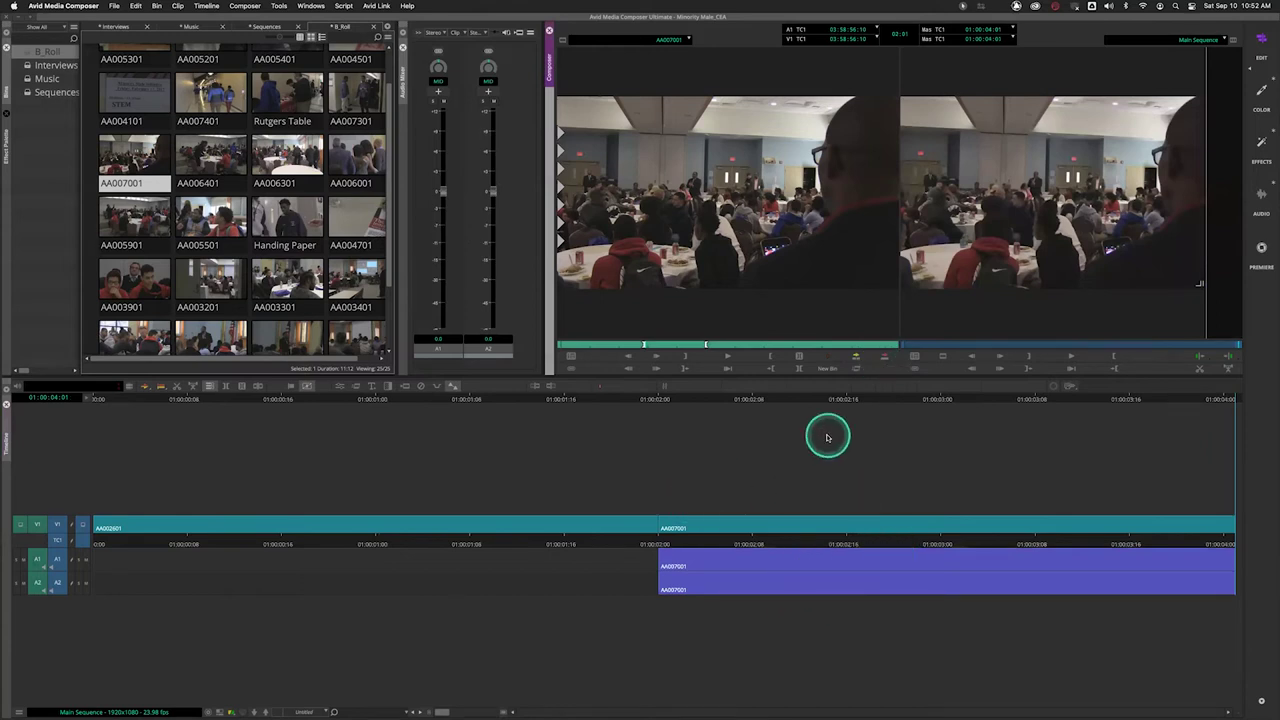
{"action": "key", "text": "super+z"}
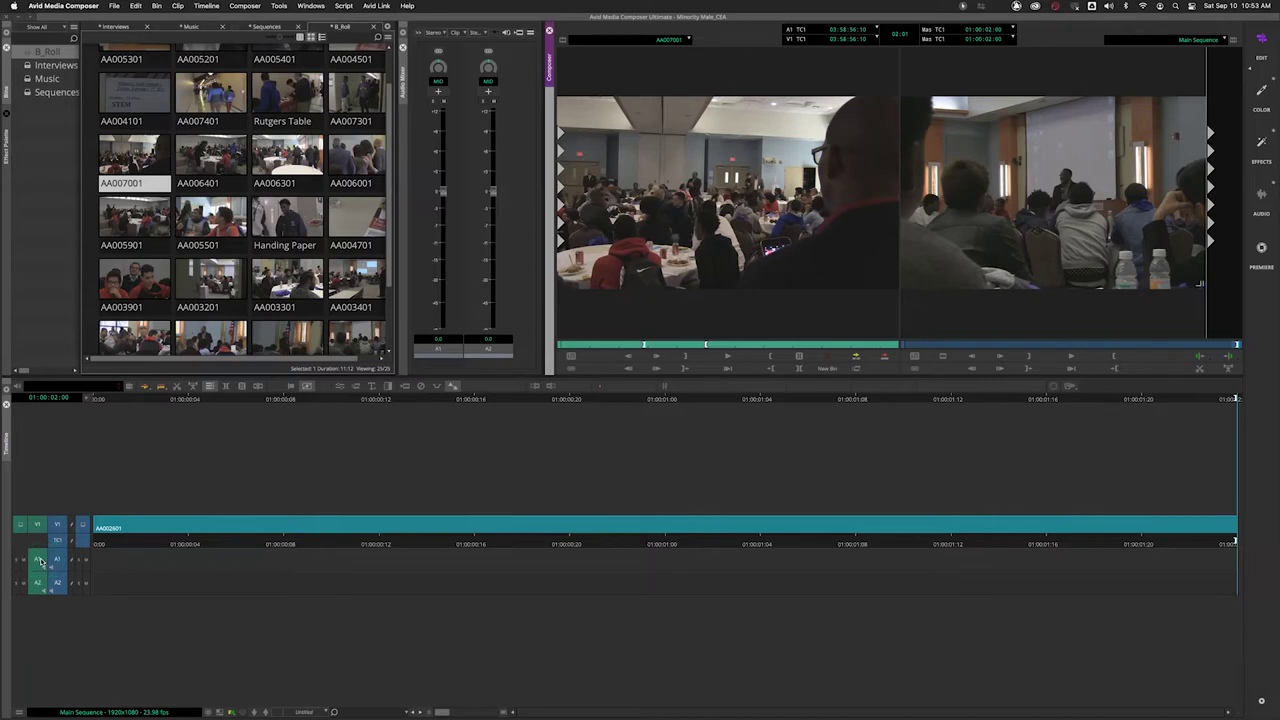
Disable source tracks A1 and A2, overwrite only the marked AA007001 video onto the end of Main Sequence, and play the sequence back.
{"action": "left_click_drag", "start_coordinate": [40, 562], "coordinate": [40, 582]}
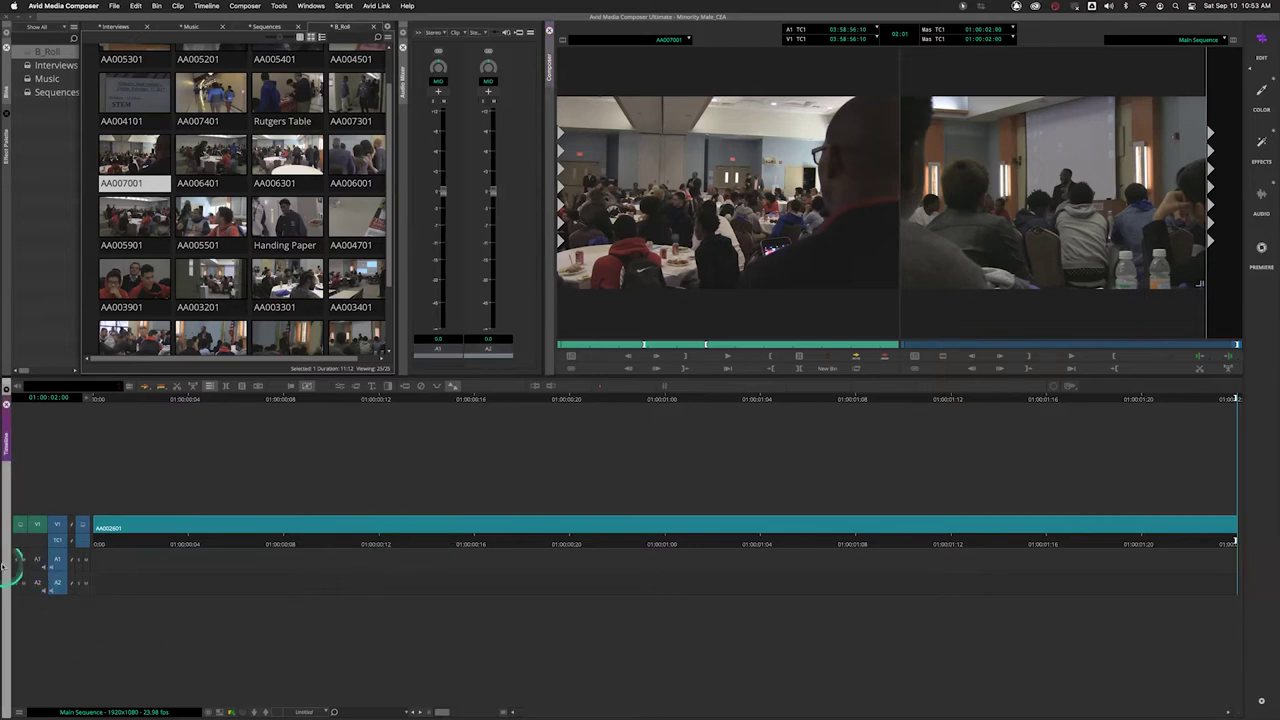
{"action": "left_click", "coordinate": [885, 357]}
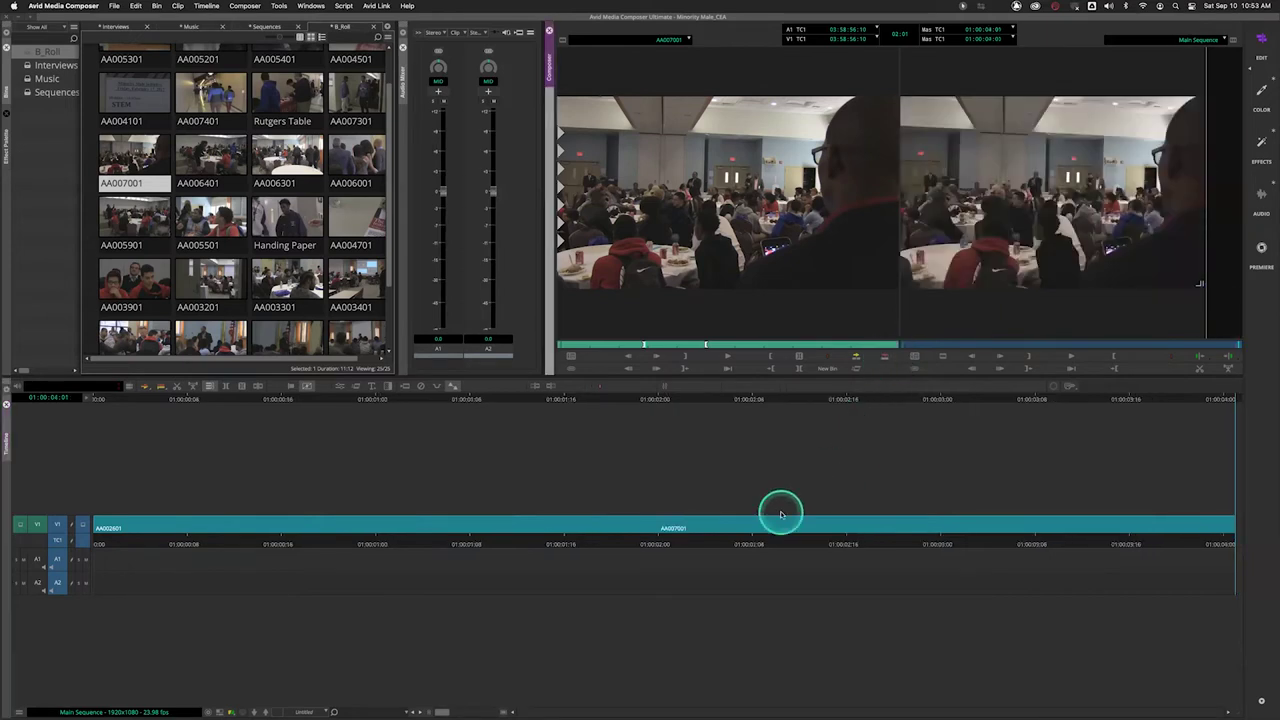
{"action": "left_click_drag", "start_coordinate": [625, 544], "coordinate": [154, 563]}
{"action": "key", "text": "space"}
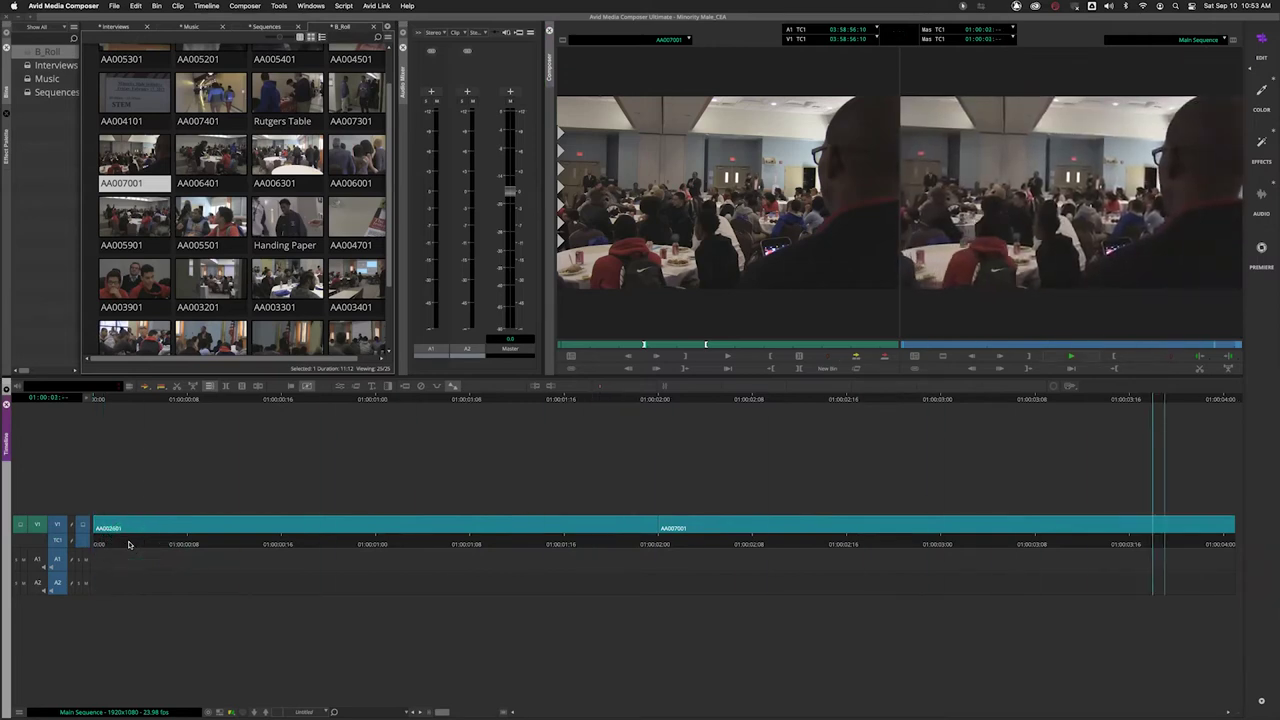
{"action": "left_click_drag", "start_coordinate": [286, 540], "coordinate": [52, 542]}
{"action": "key", "text": "space"}
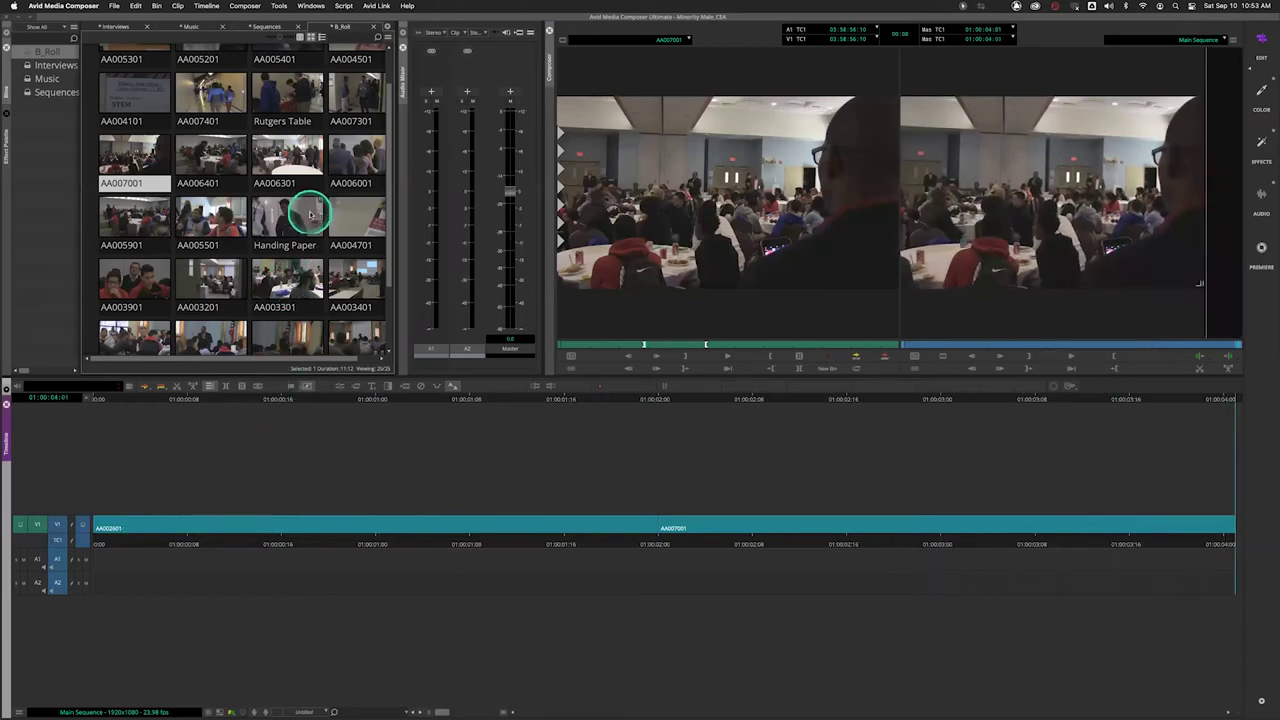
Load clip AA004701 from the B_Roll bin as the source and mark about two seconds, from 03:47:10:05 to 03:47:12:05.
{"action": "scroll", "coordinate": [306, 246], "scroll_direction": "up", "scroll_amount": 3}
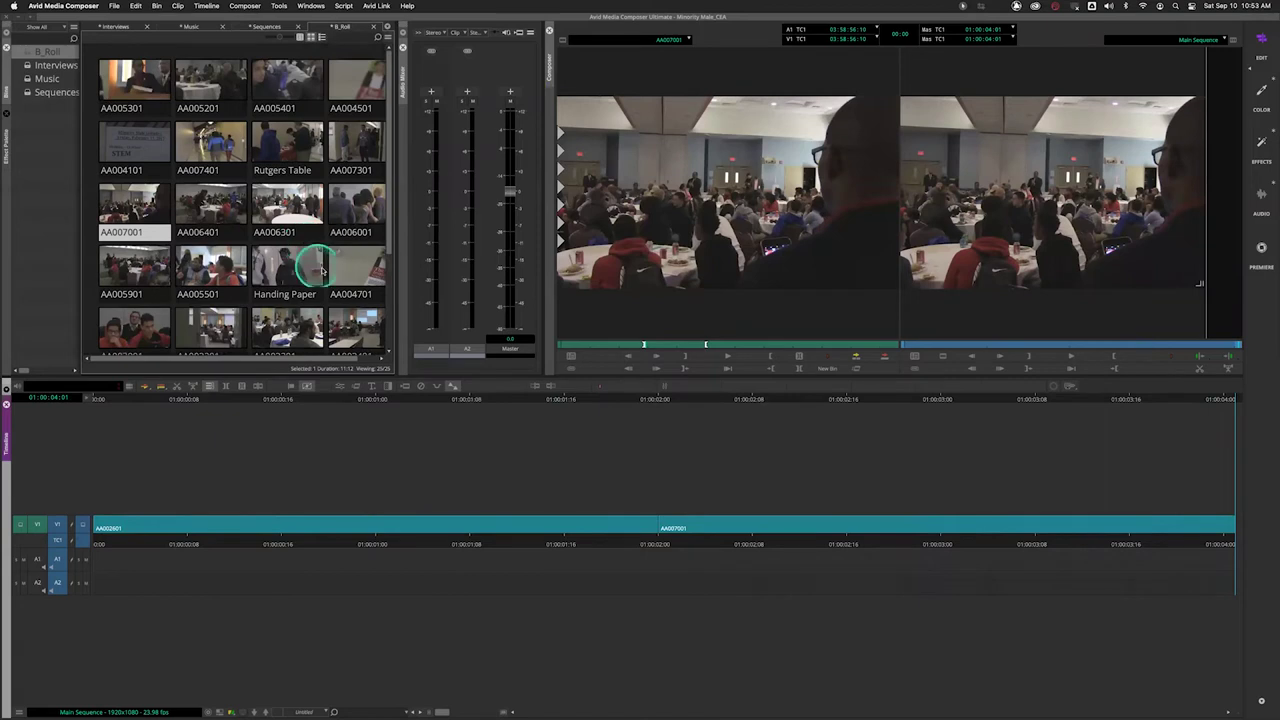
{"action": "double_click", "coordinate": [365, 272]}
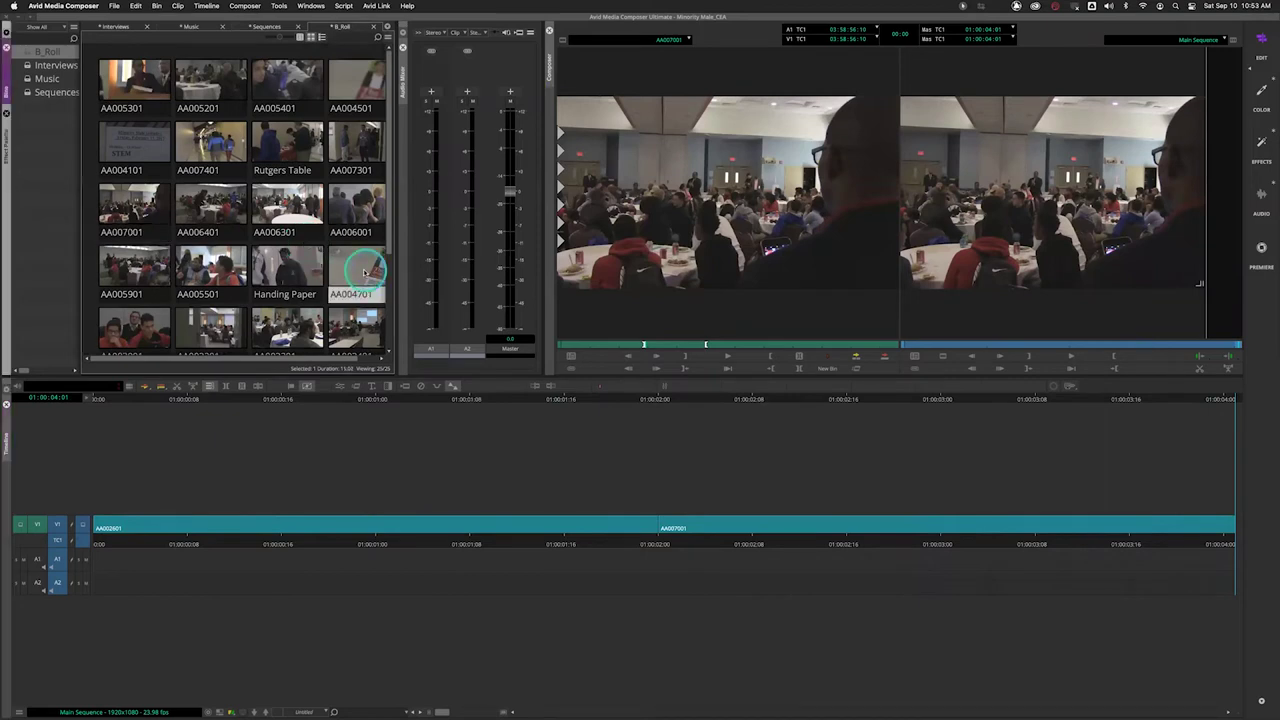
{"action": "left_click_drag", "start_coordinate": [608, 347], "coordinate": [729, 346]}
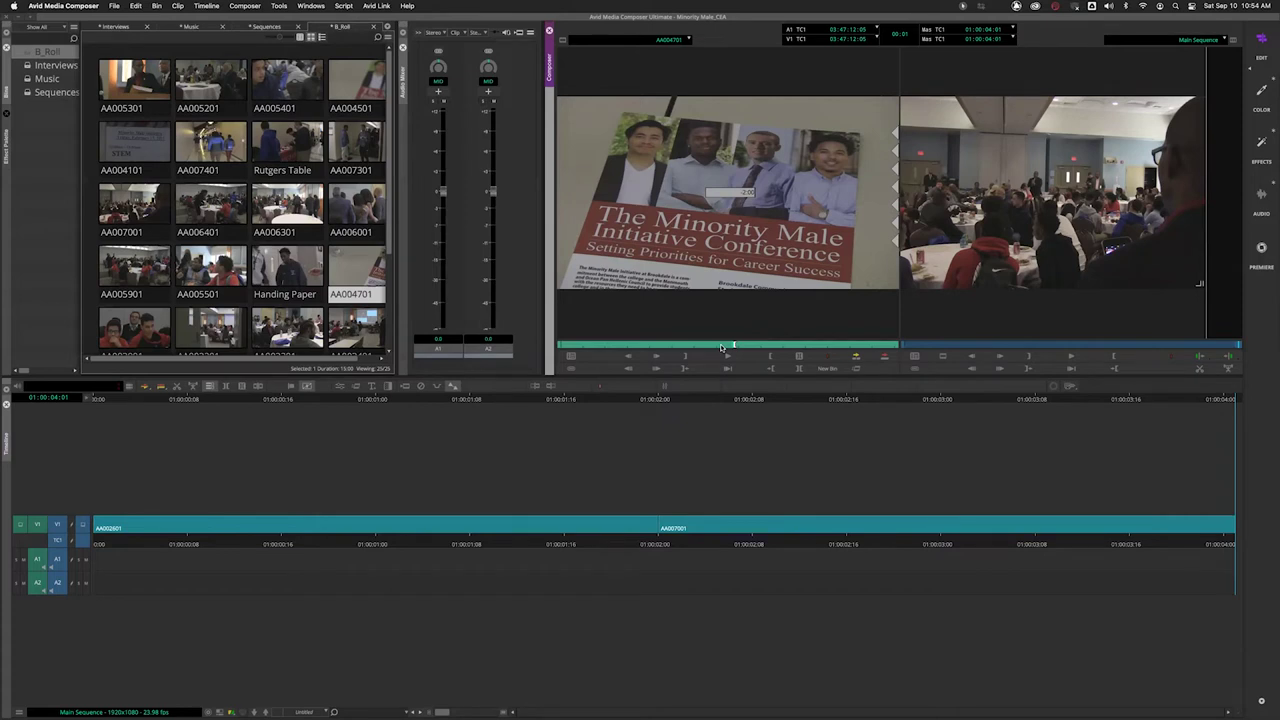
{"action": "left_click", "coordinate": [726, 346]}
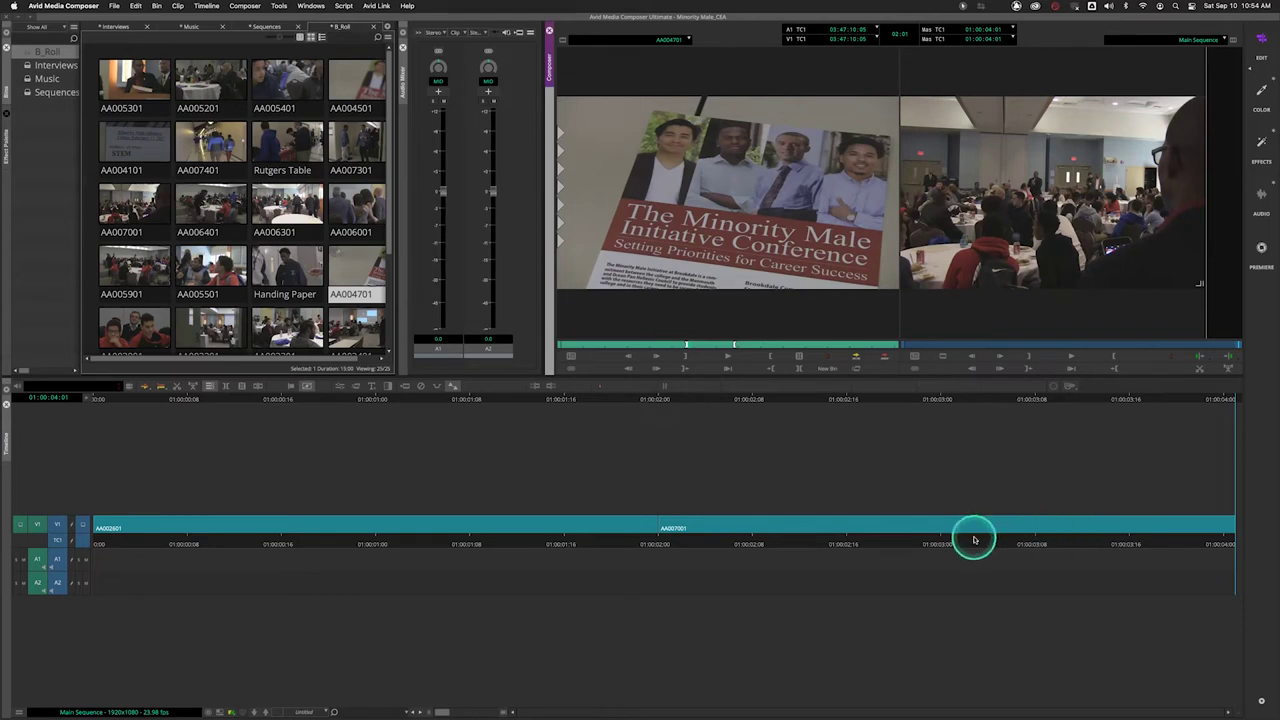
Mark an IN point at the start of Main Sequence and disable source audio tracks A1 and A2.
{"action": "left_click_drag", "start_coordinate": [781, 544], "coordinate": [293, 543]}
{"action": "key", "text": "Home"}
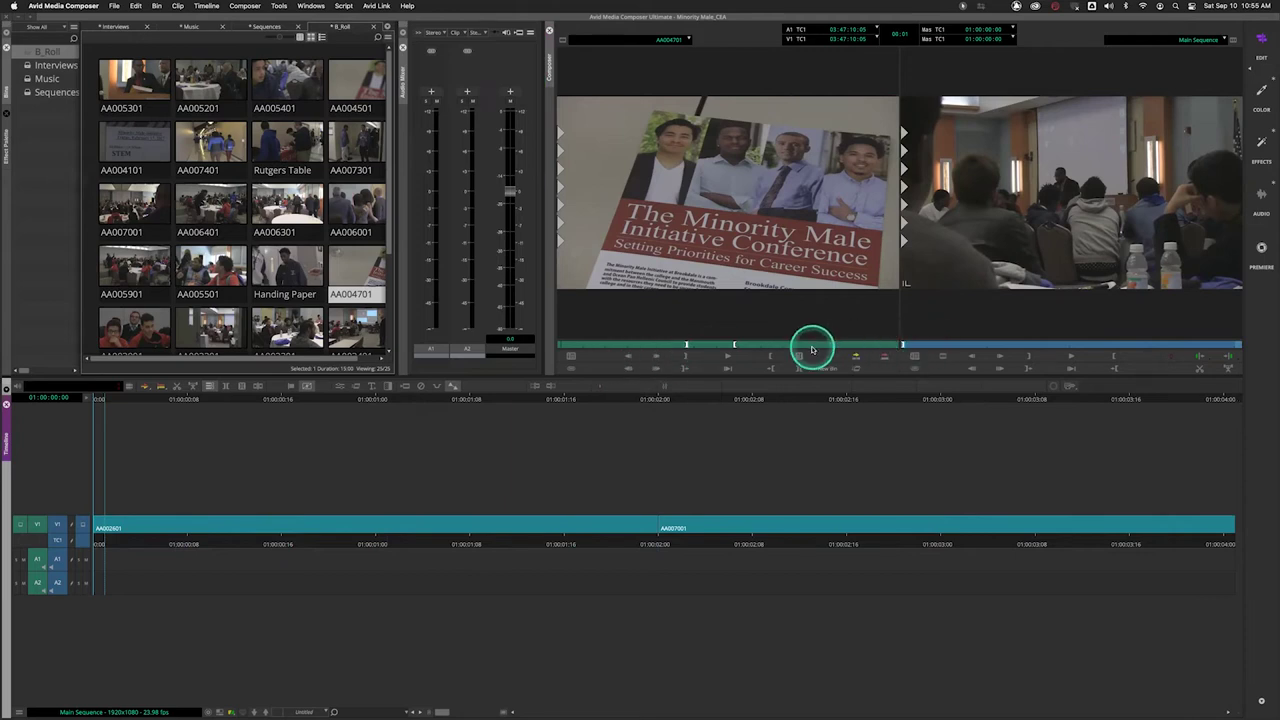
{"action": "left_click", "coordinate": [37, 559]}
{"action": "left_click", "coordinate": [37, 582]}
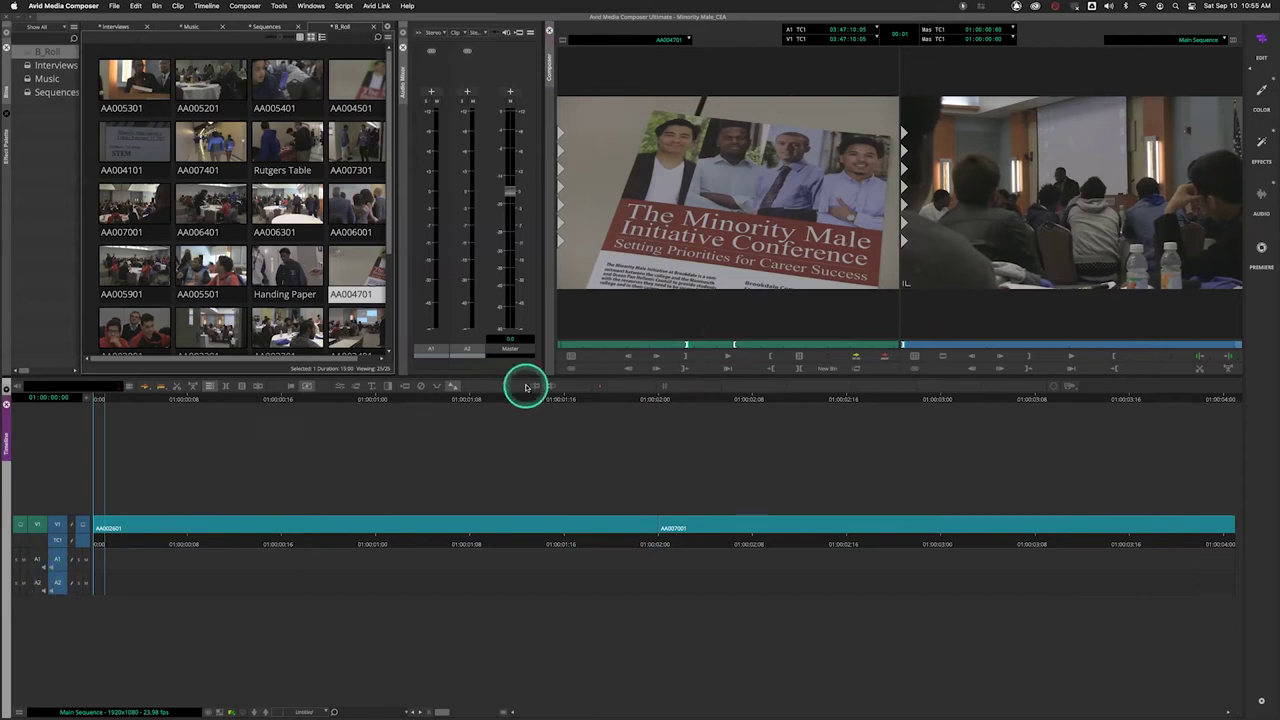
Preview the marked section of AA004701 in the source monitor and return to its IN point.
{"action": "left_click", "coordinate": [690, 346]}
{"action": "key", "text": "space"}
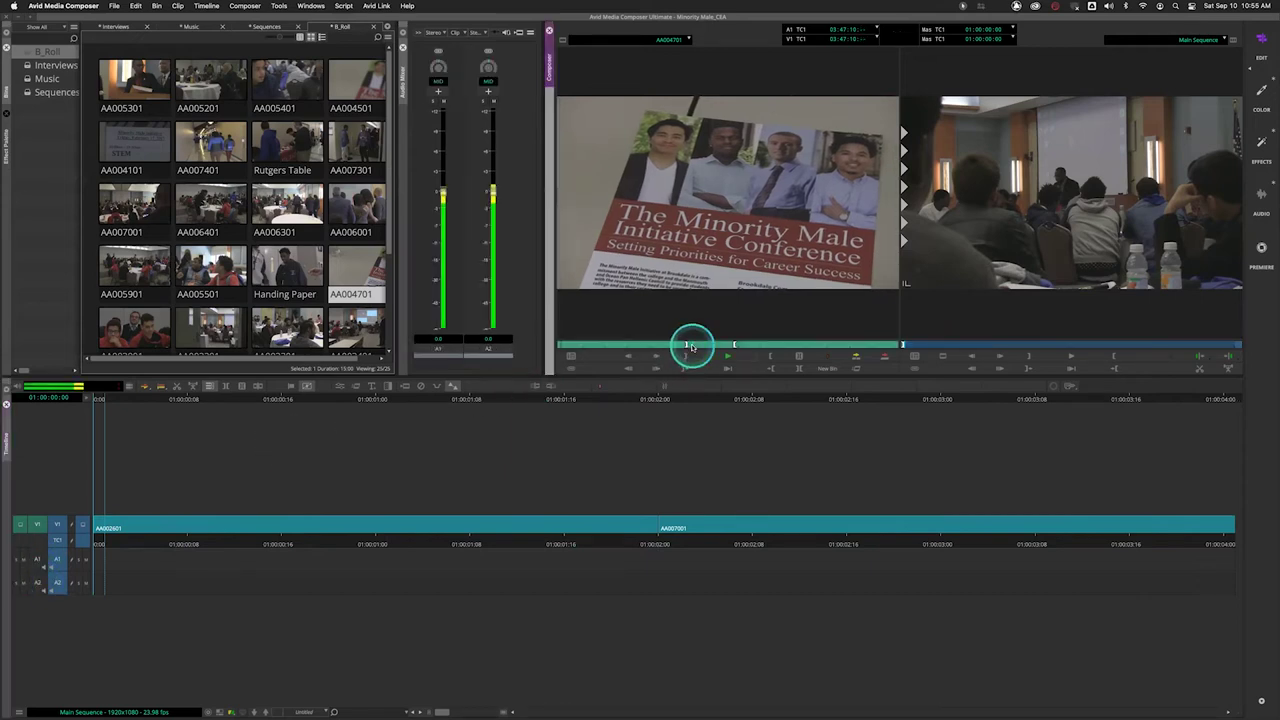
{"action": "key", "text": "space"}
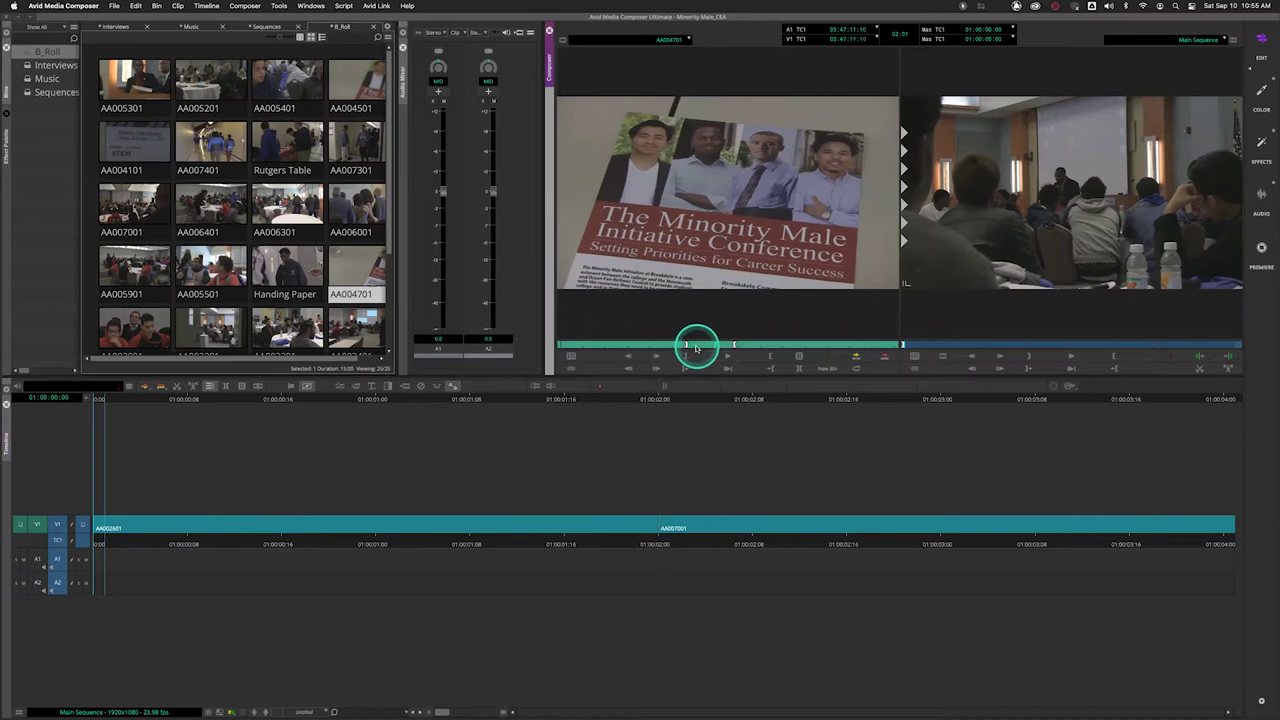
{"action": "left_click", "coordinate": [697, 347]}
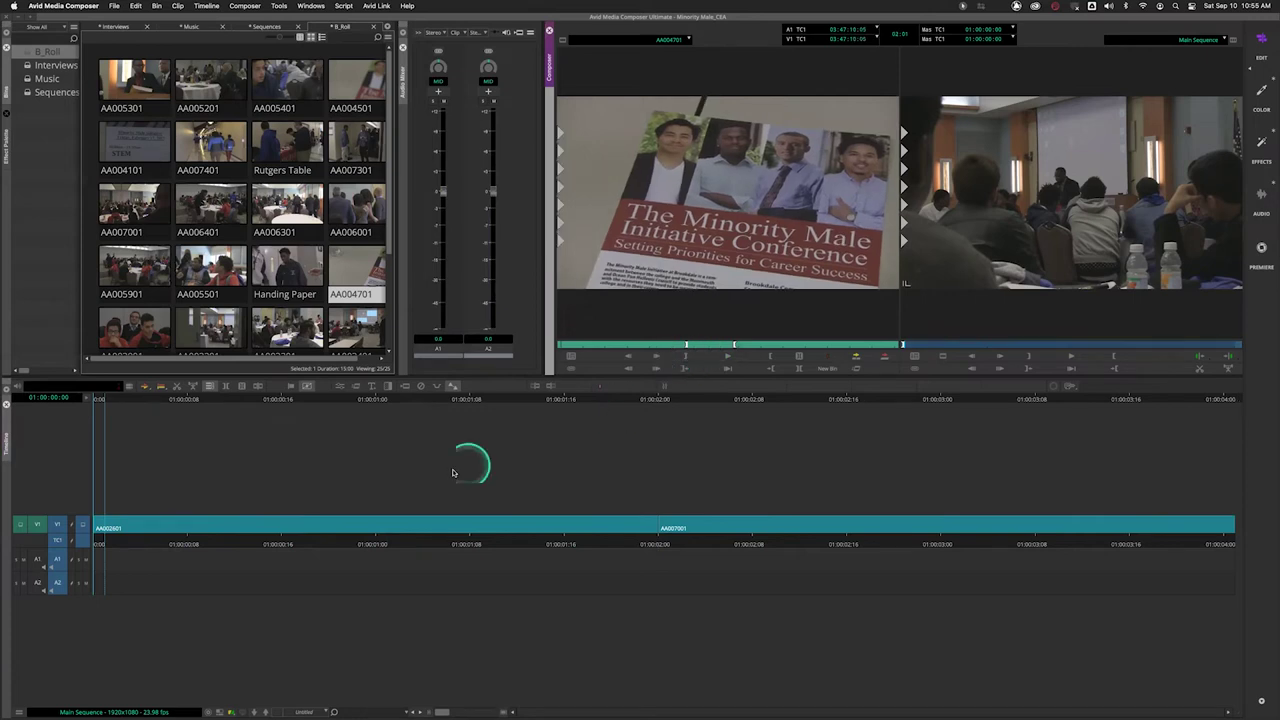
Try overwriting the marked AA004701 video onto the start of Main Sequence, and undo that edit.
{"action": "left_click", "coordinate": [100, 546]}
{"action": "left_click", "coordinate": [28, 565]}
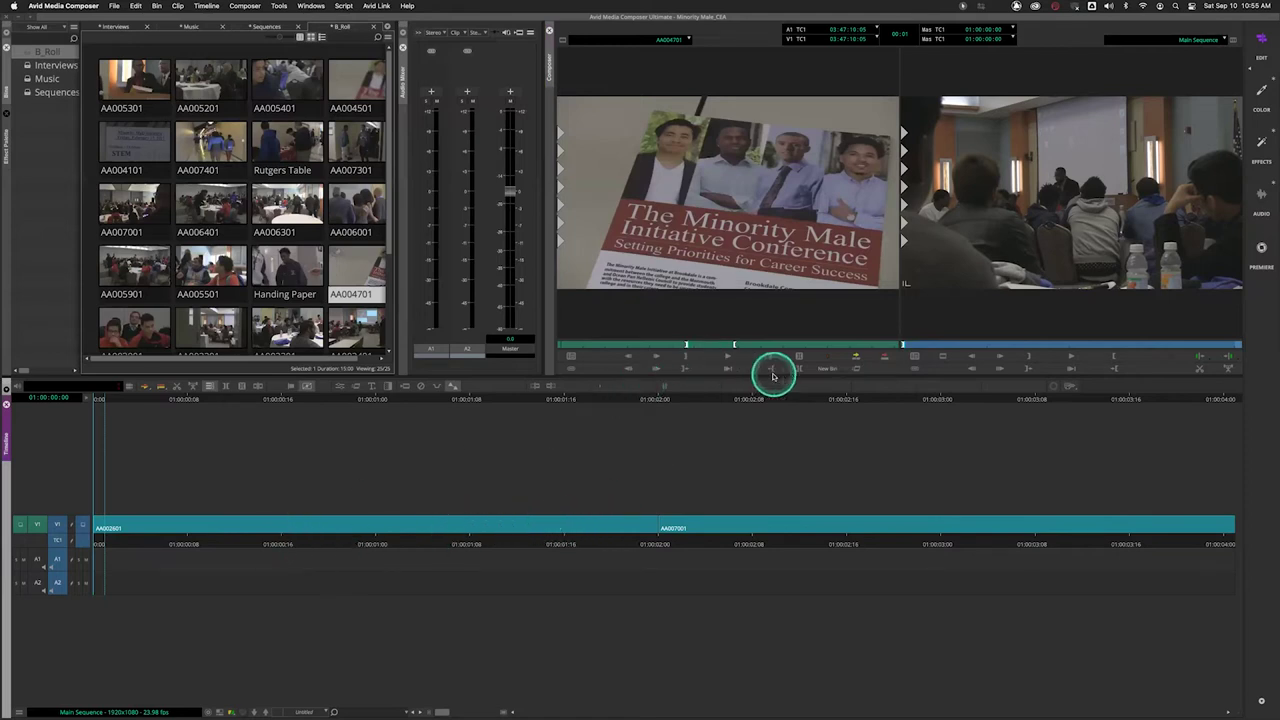
{"action": "left_click", "coordinate": [880, 361]}
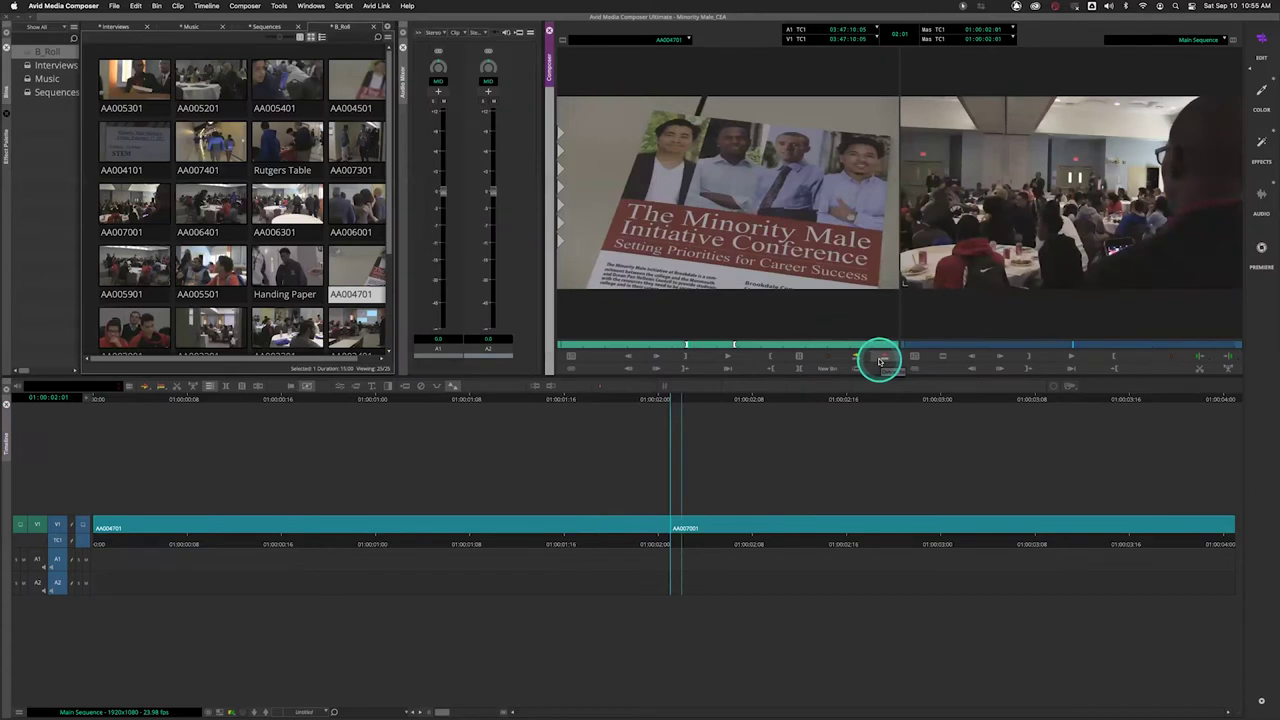
{"action": "left_click_drag", "start_coordinate": [608, 537], "coordinate": [660, 525]}
{"action": "left_click_drag", "start_coordinate": [758, 519], "coordinate": [726, 512]}
{"action": "key", "text": "super+z"}
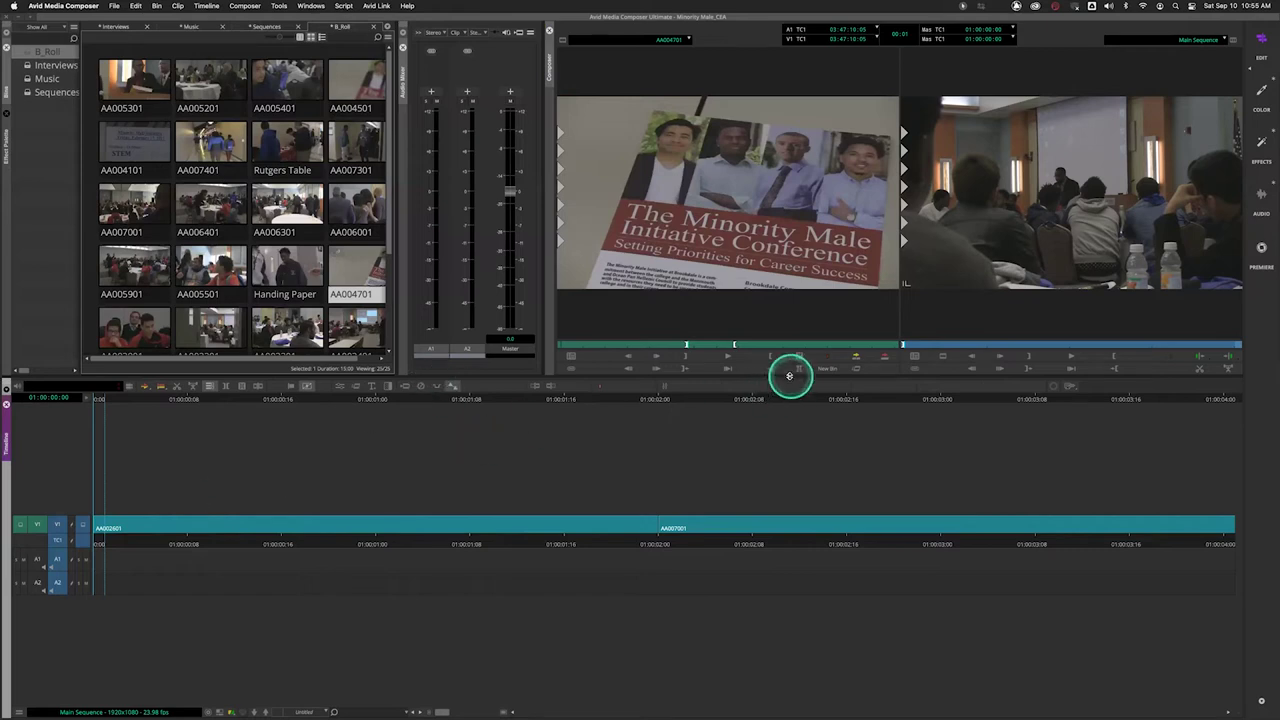
Splice the marked AA004701 video in at the start of Main Sequence and play the sequence back from the beginning.
{"action": "left_click", "coordinate": [855, 358]}
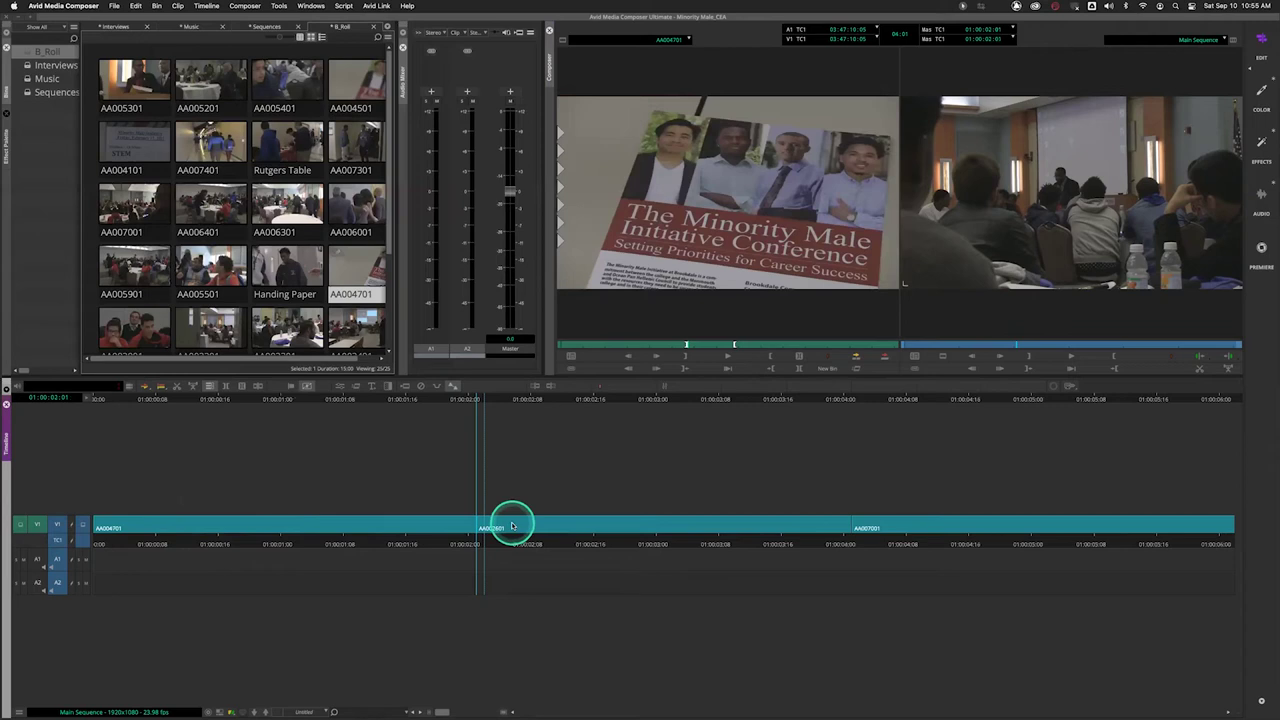
{"action": "key", "text": "Home"}
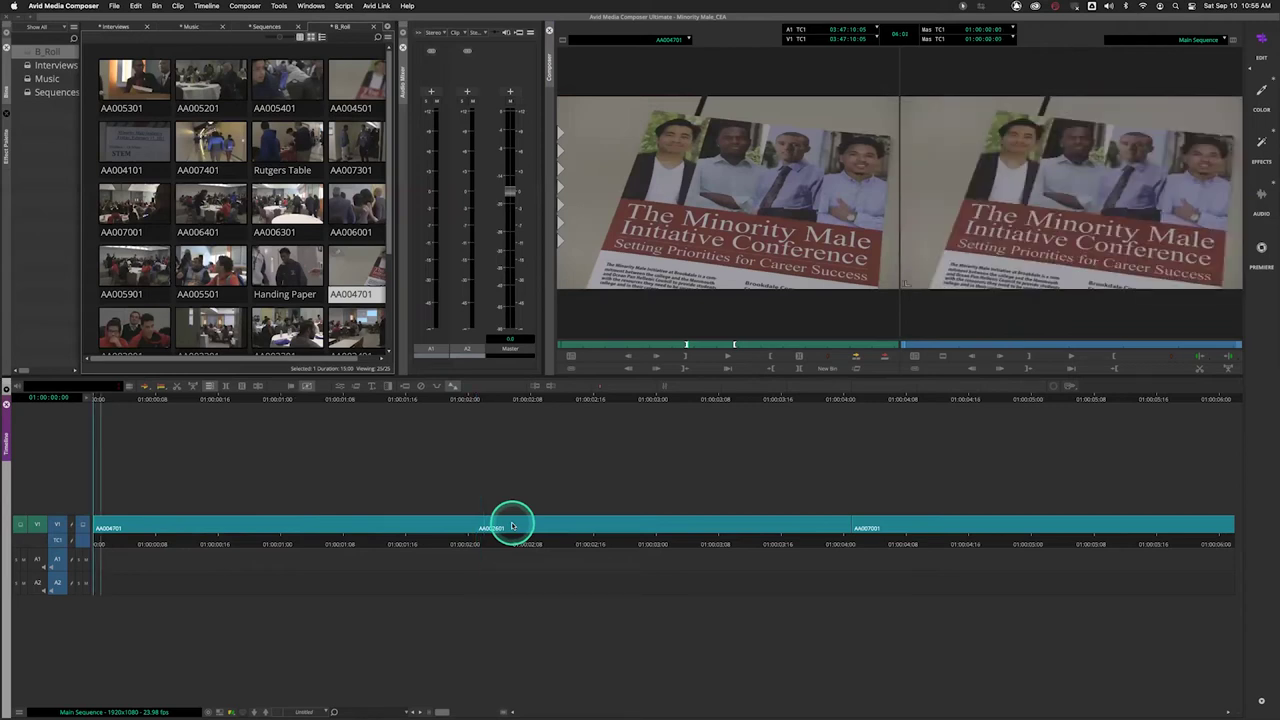
{"action": "key", "text": "space"}
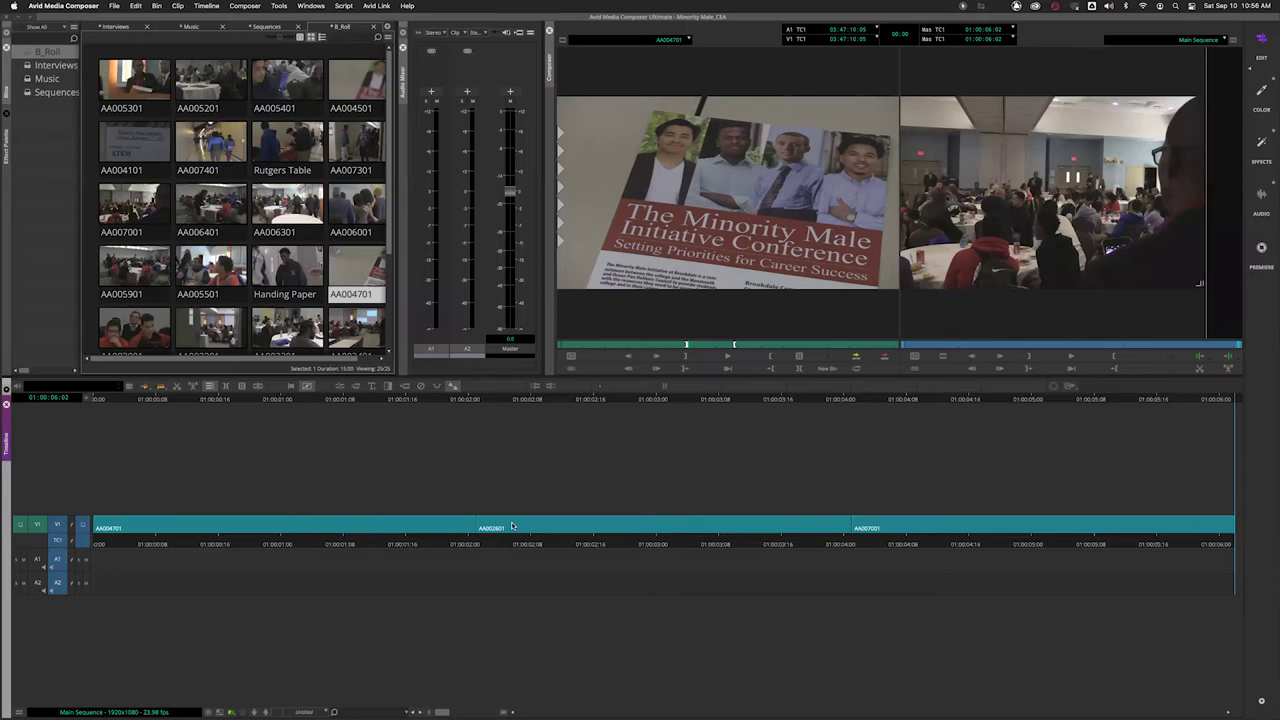
Reload the previously used interview clip into the source monitor from the recently loaded clips.
{"action": "left_click", "coordinate": [394, 423]}
{"action": "left_click", "coordinate": [671, 40]}
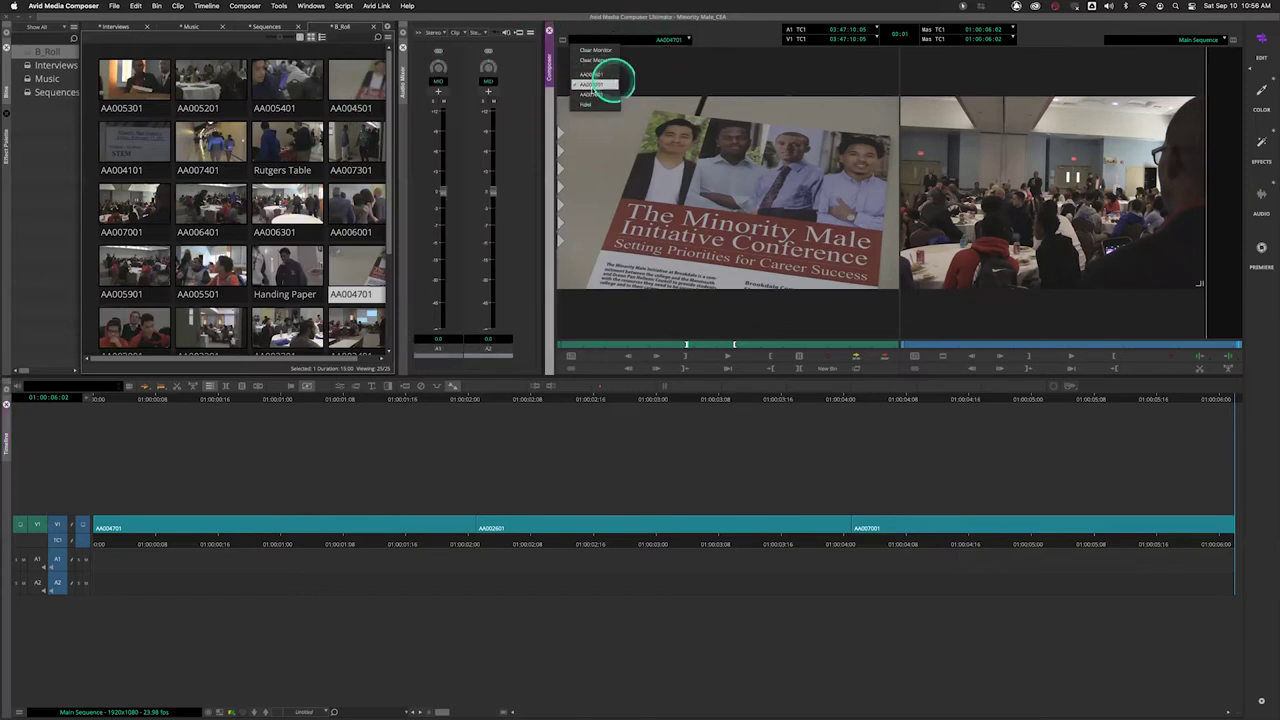
{"action": "left_click", "coordinate": [674, 62]}
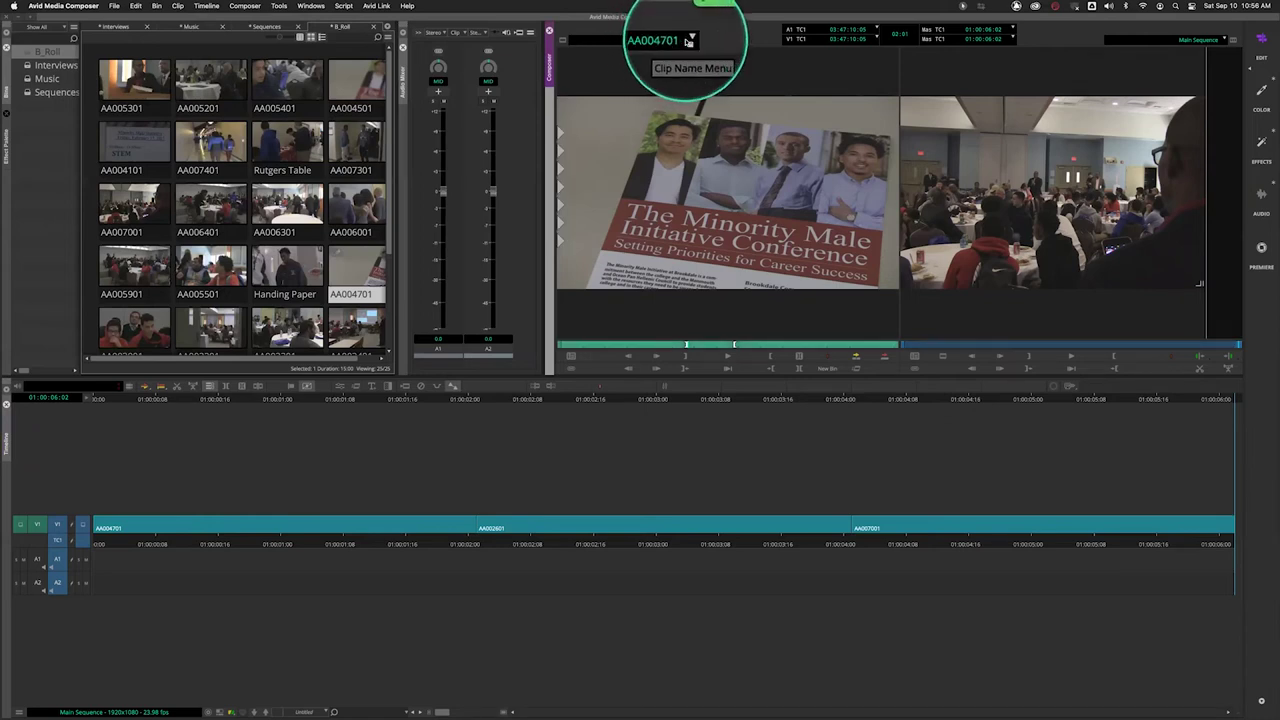
{"action": "left_click", "coordinate": [686, 40]}
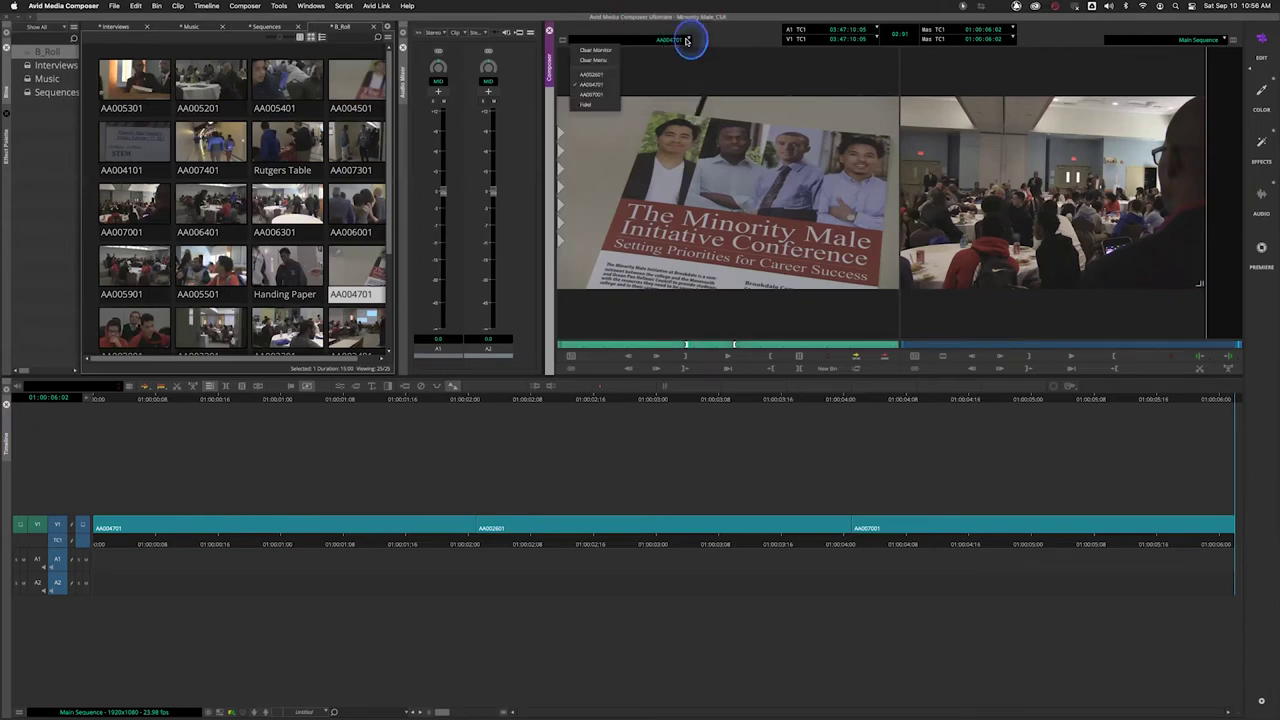
{"action": "left_click", "coordinate": [594, 105]}
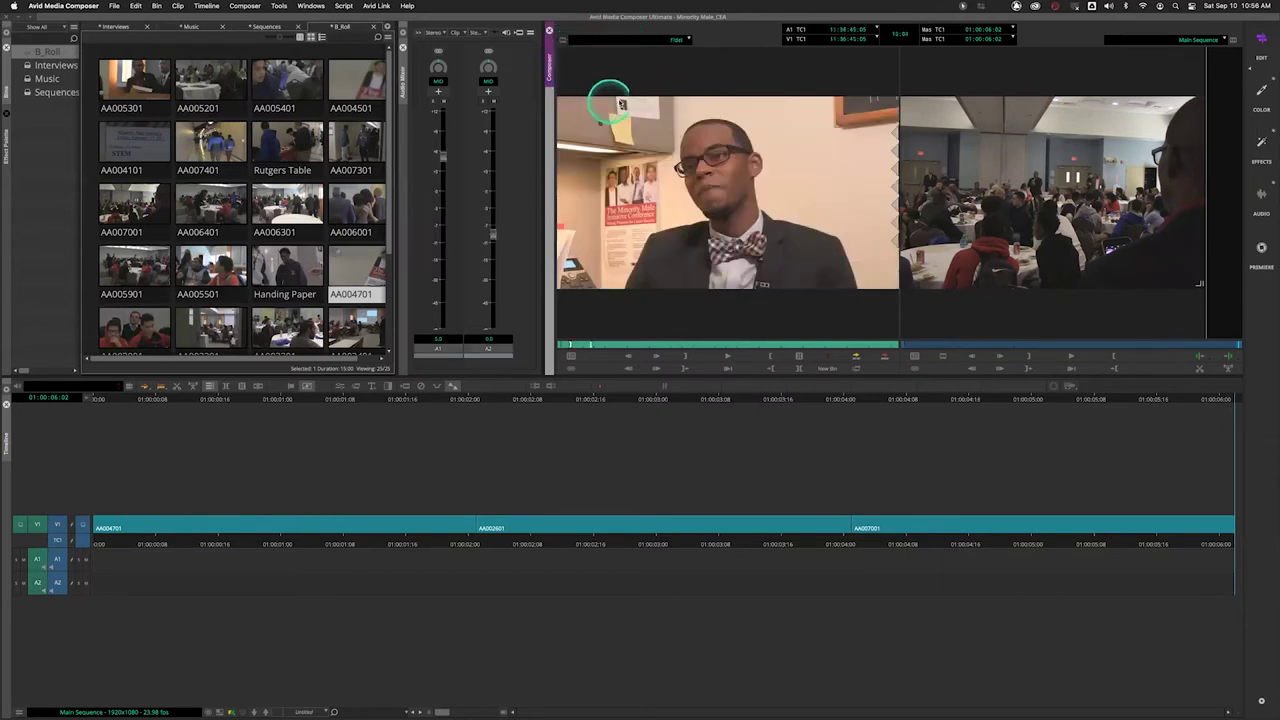
Play a few seconds of the interview clip from just before its OUT point.
{"action": "left_click", "coordinate": [587, 343]}
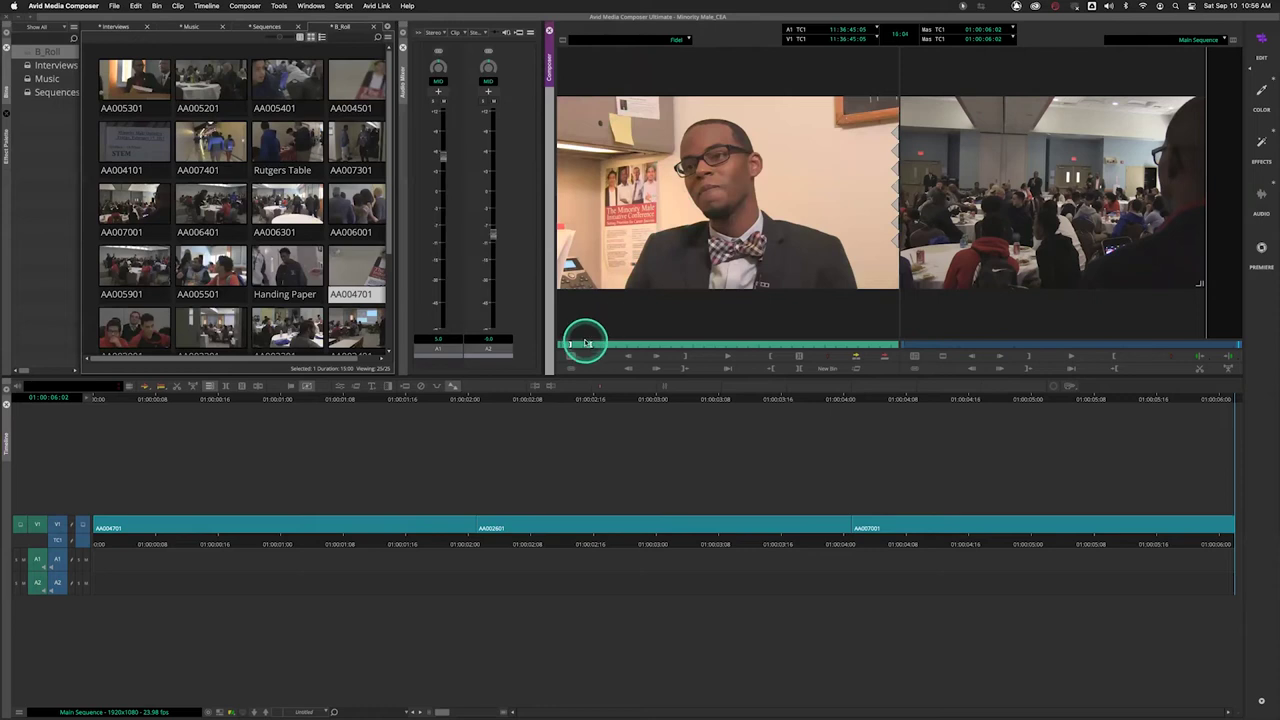
{"action": "left_click", "coordinate": [588, 344]}
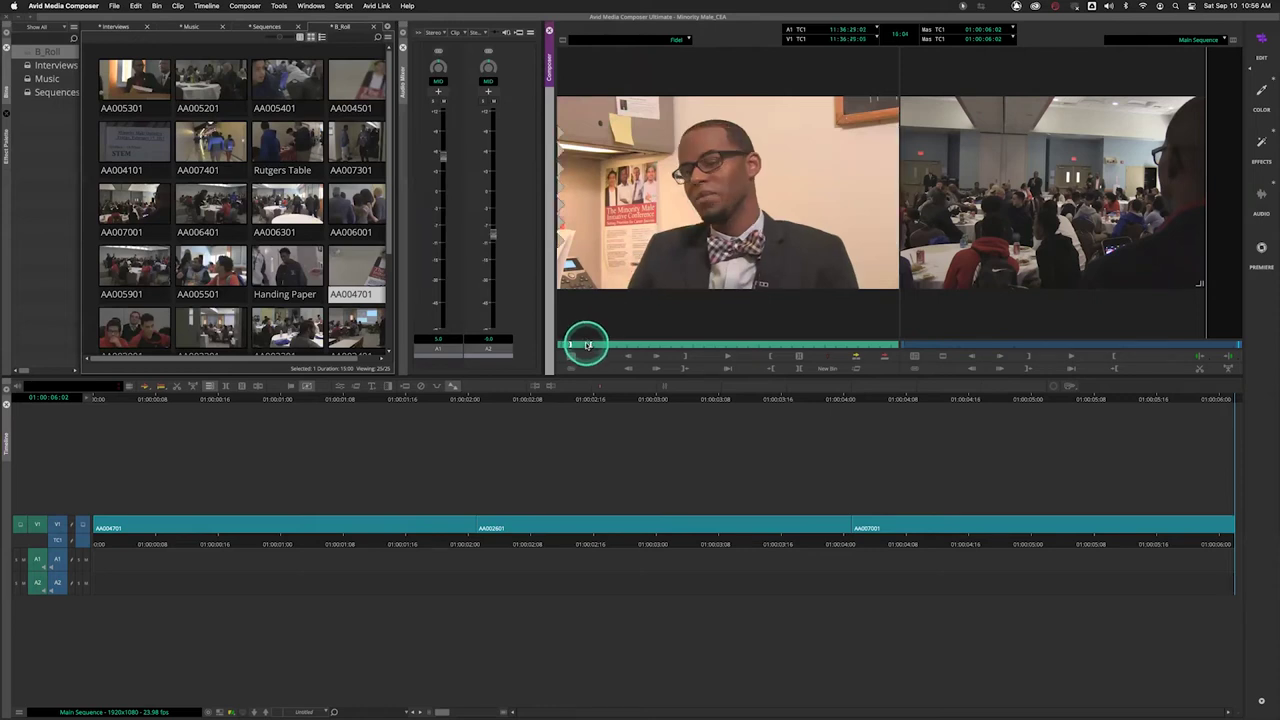
{"action": "key", "text": "space"}
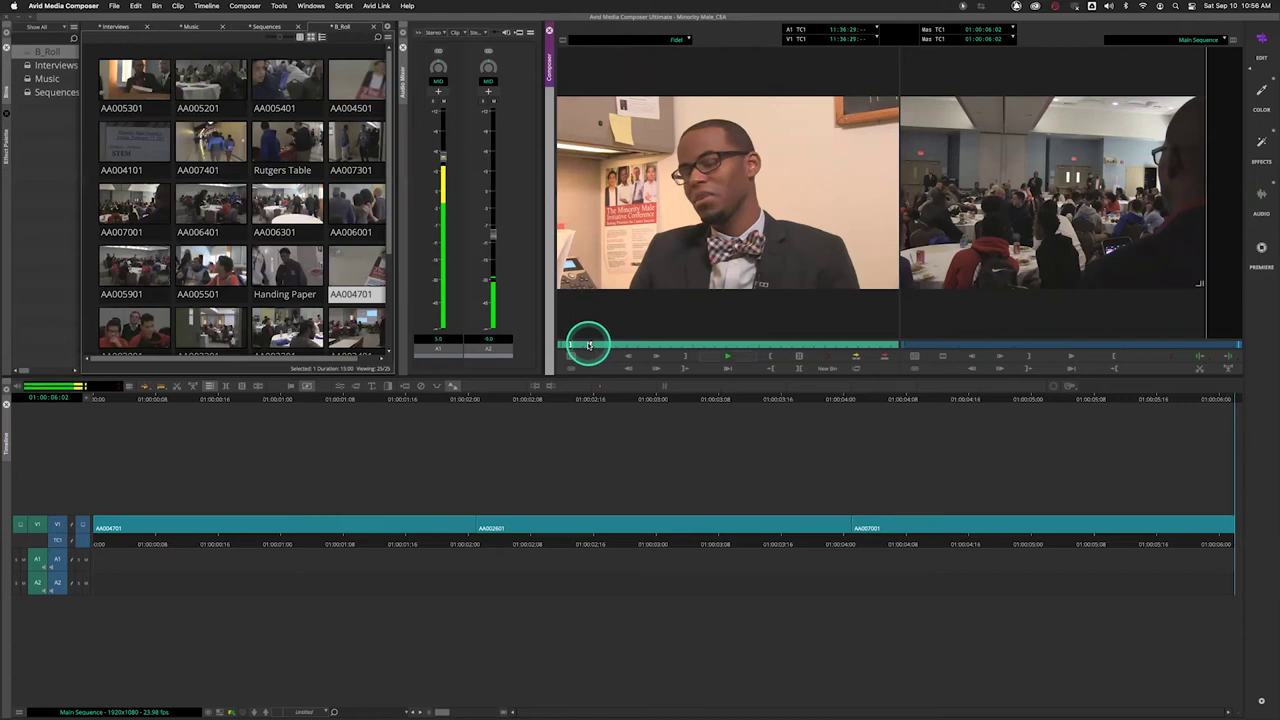
{"action": "key", "text": "space"}
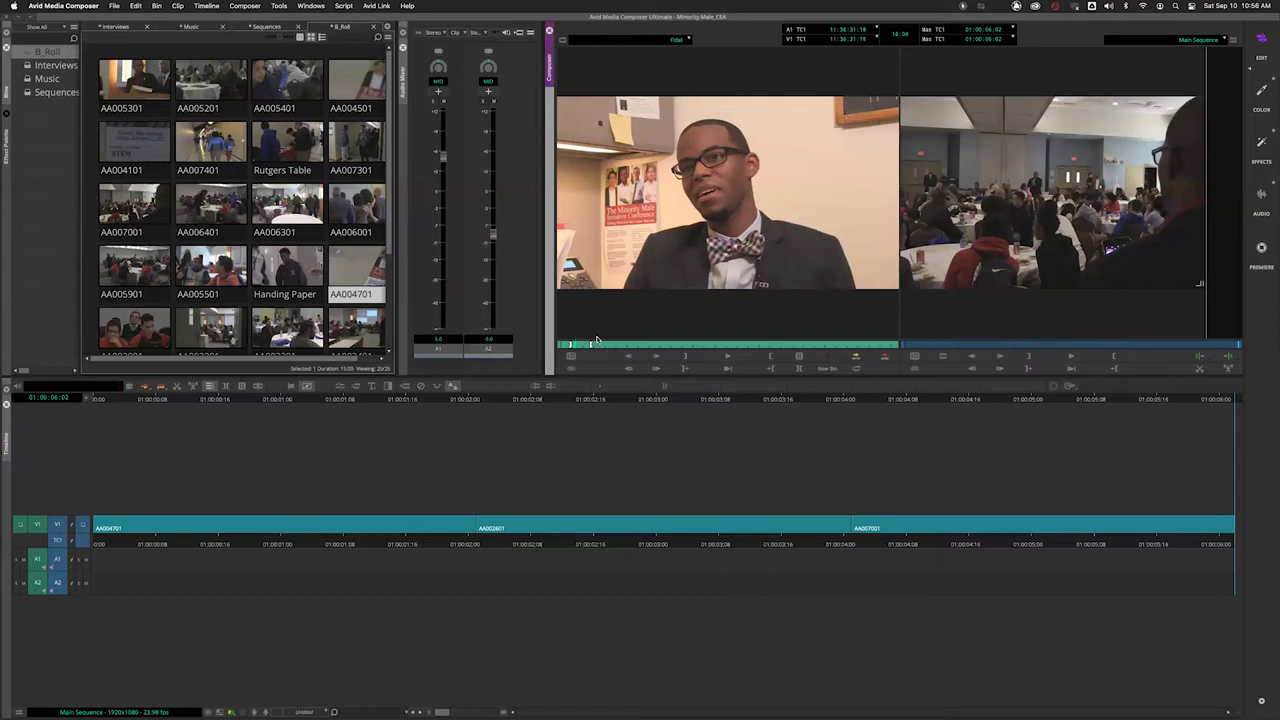
{"action": "left_click", "coordinate": [93, 595]}
{"action": "left_click", "coordinate": [39, 523]}
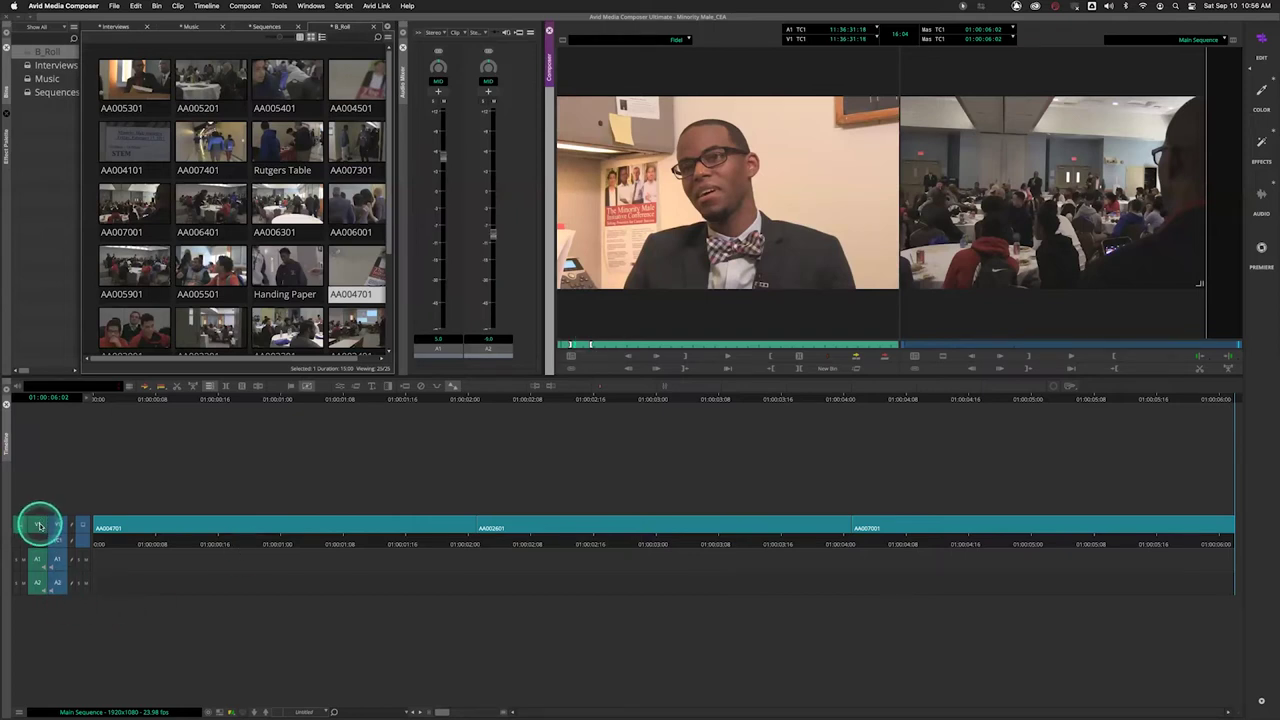
{"action": "left_click_drag", "start_coordinate": [39, 525], "coordinate": [62, 587]}
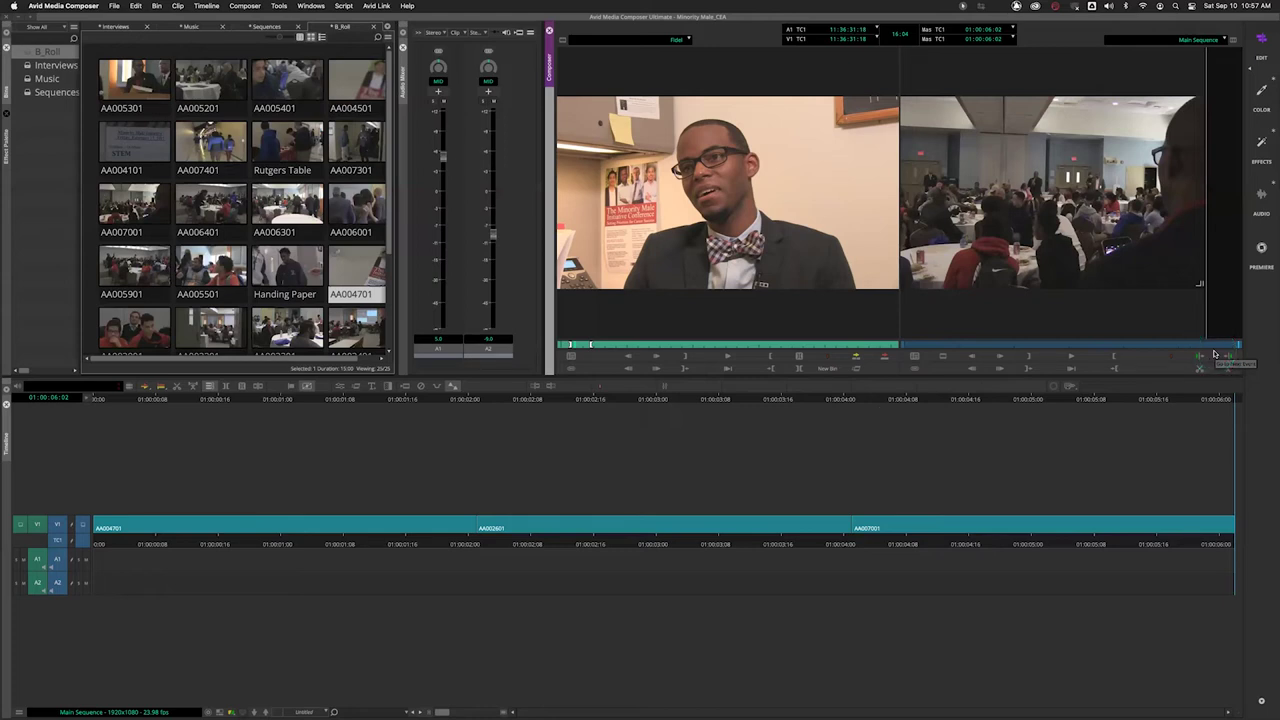
Overwrite the marked interview clip with its audio onto Main Sequence at the end of the last B-roll clip.
{"action": "mouse_move", "coordinate": [1237, 341]}
{"action": "left_mouse_down"}
{"action": "mouse_move", "coordinate": [1206, 346]}
{"action": "mouse_move", "coordinate": [1266, 346]}
{"action": "mouse_move", "coordinate": [1243, 343]}
{"action": "left_mouse_up"}
{"action": "left_click", "coordinate": [1032, 355]}
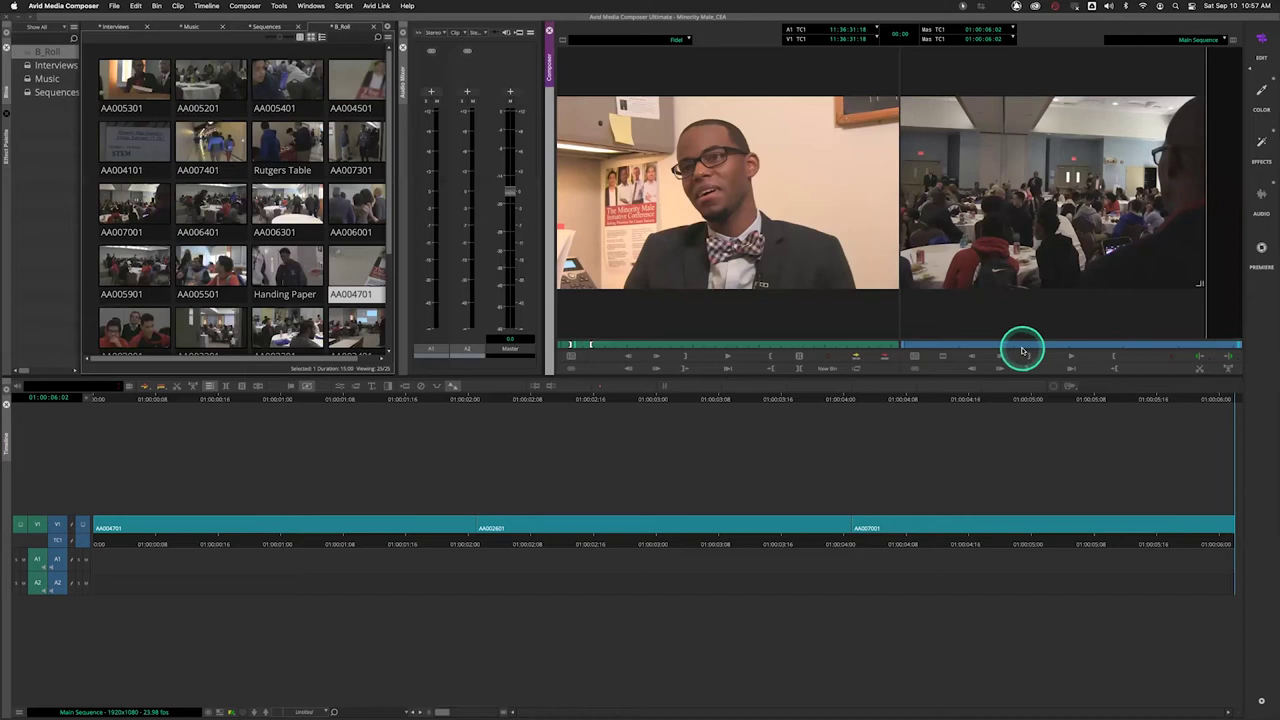
{"action": "left_click", "coordinate": [886, 358]}
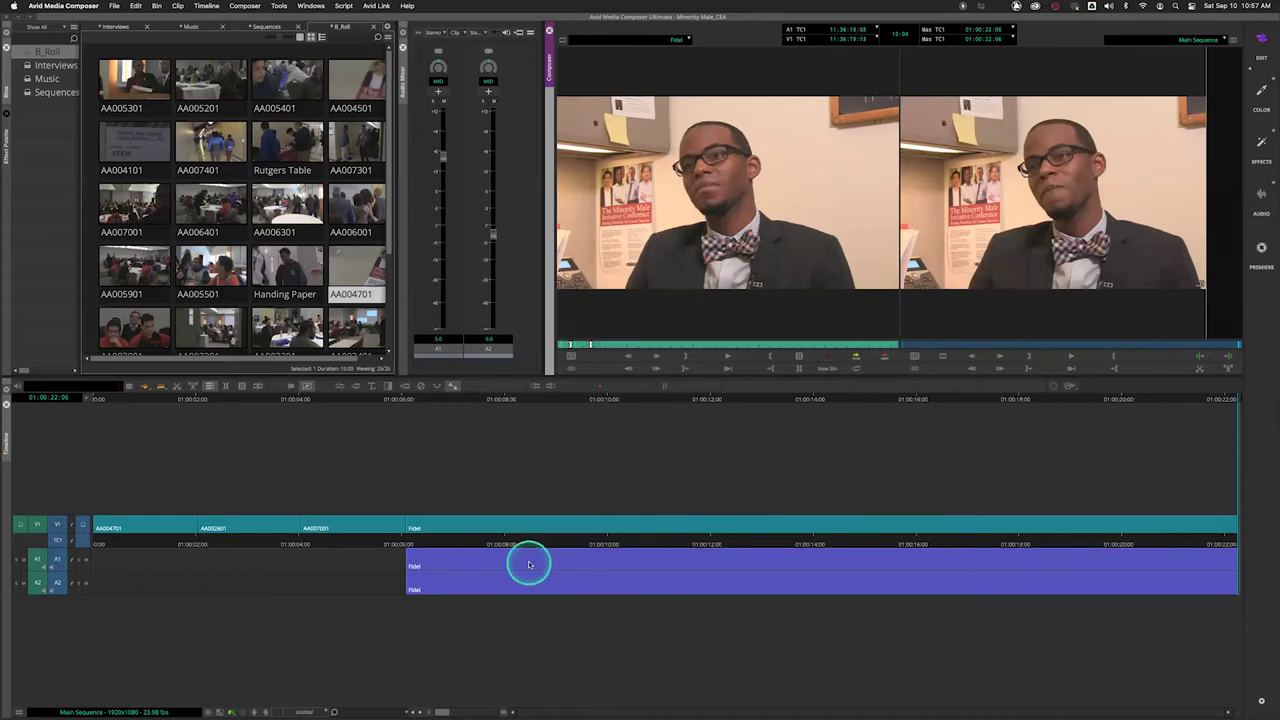
Play the end of Main Sequence and the transition from the last B-roll clip into the interview clip.
{"action": "left_click", "coordinate": [530, 565]}
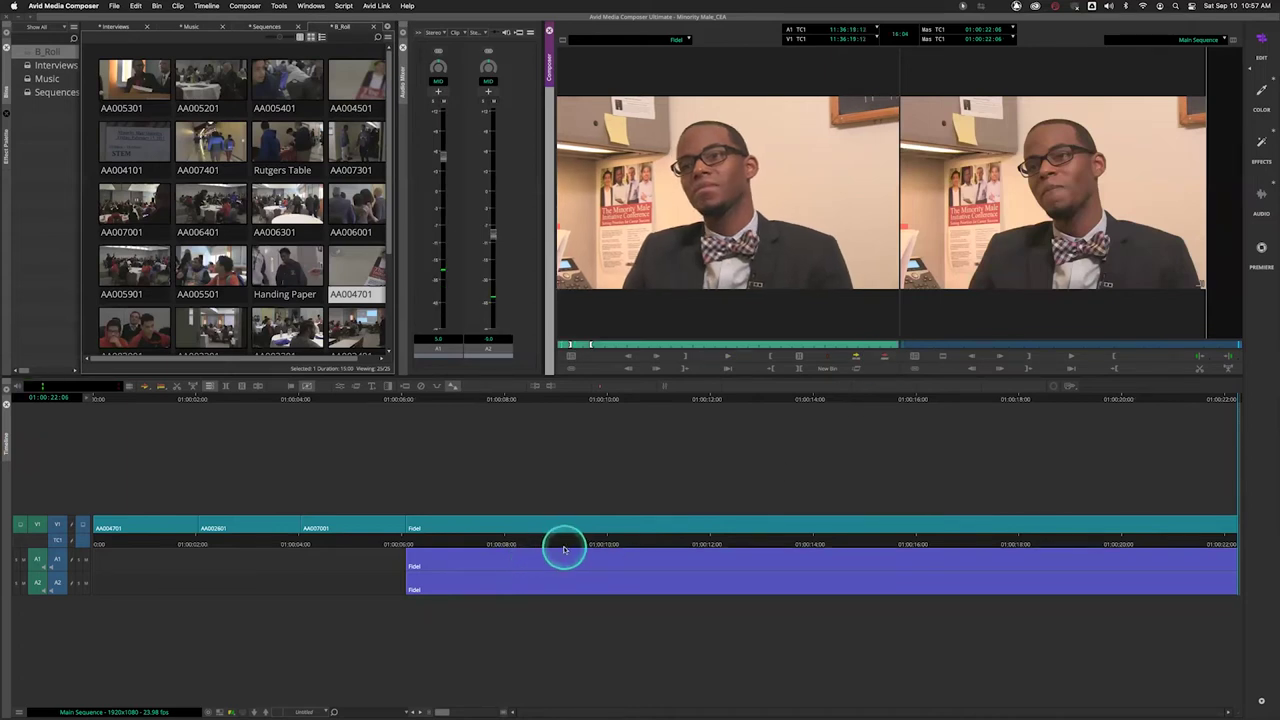
{"action": "left_click", "coordinate": [564, 549]}
{"action": "key", "text": "Home"}
{"action": "key", "text": "space"}
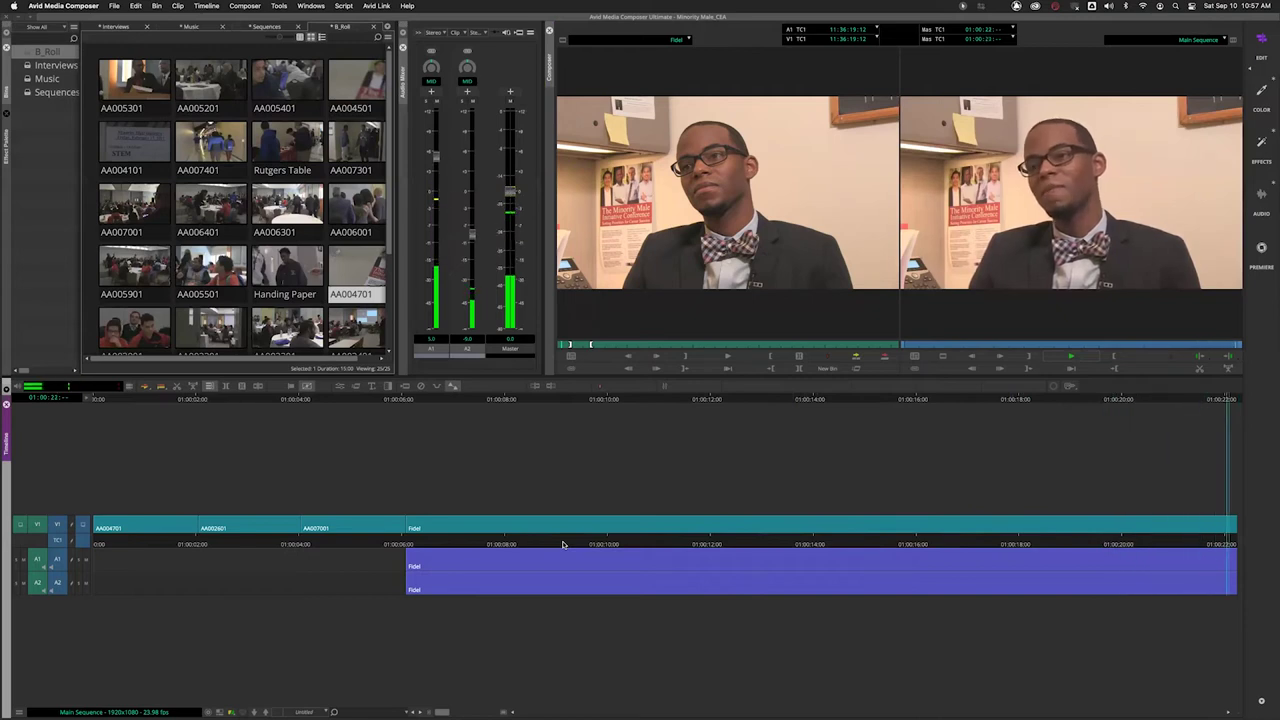
{"action": "left_click", "coordinate": [404, 541]}
{"action": "left_click_drag", "start_coordinate": [422, 540], "coordinate": [390, 543]}
{"action": "key", "text": "space"}
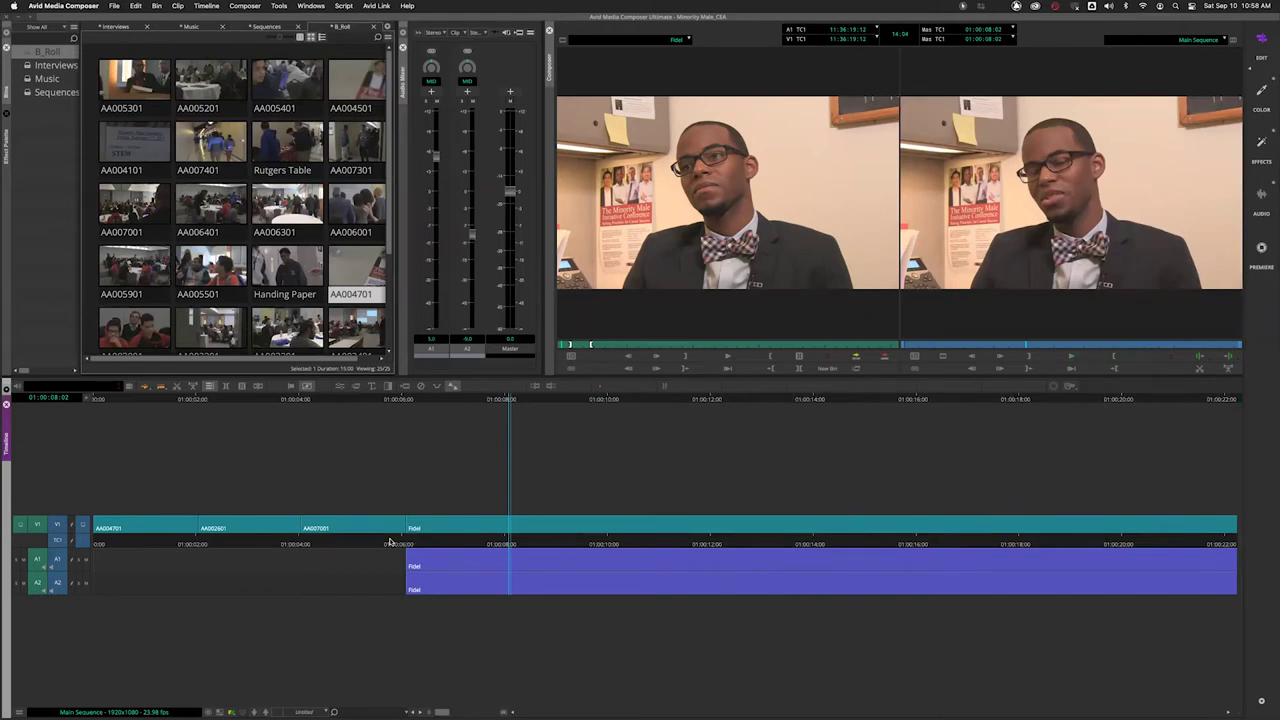
Try marking an IN point in the interview clip of Main Sequence during playback.
{"action": "left_click_drag", "start_coordinate": [461, 541], "coordinate": [600, 545]}
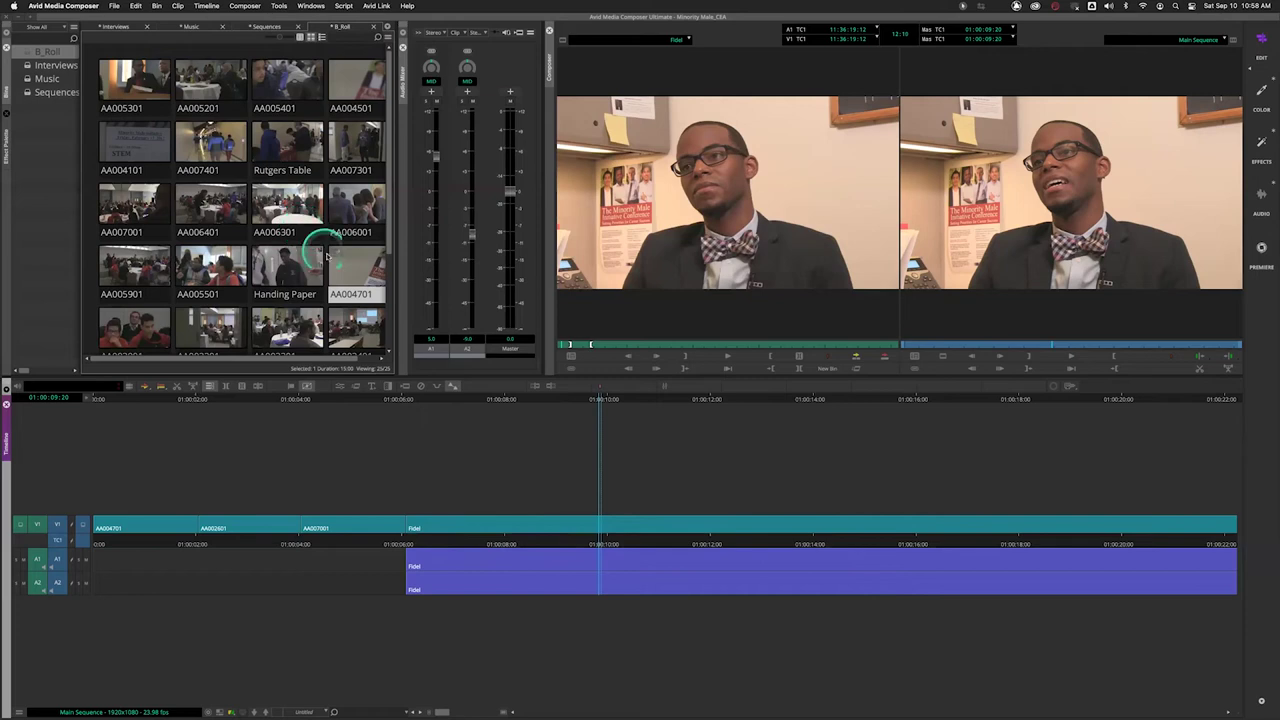
{"action": "left_click", "coordinate": [537, 545]}
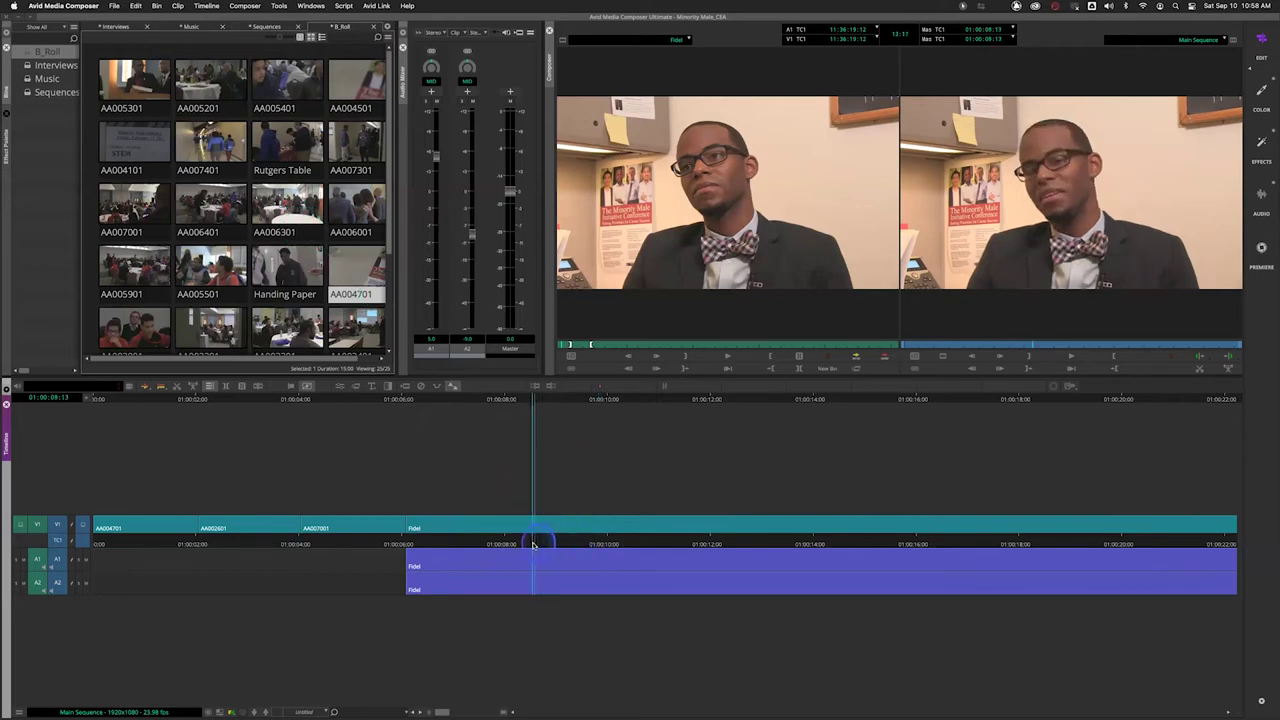
{"action": "key", "text": "space"}
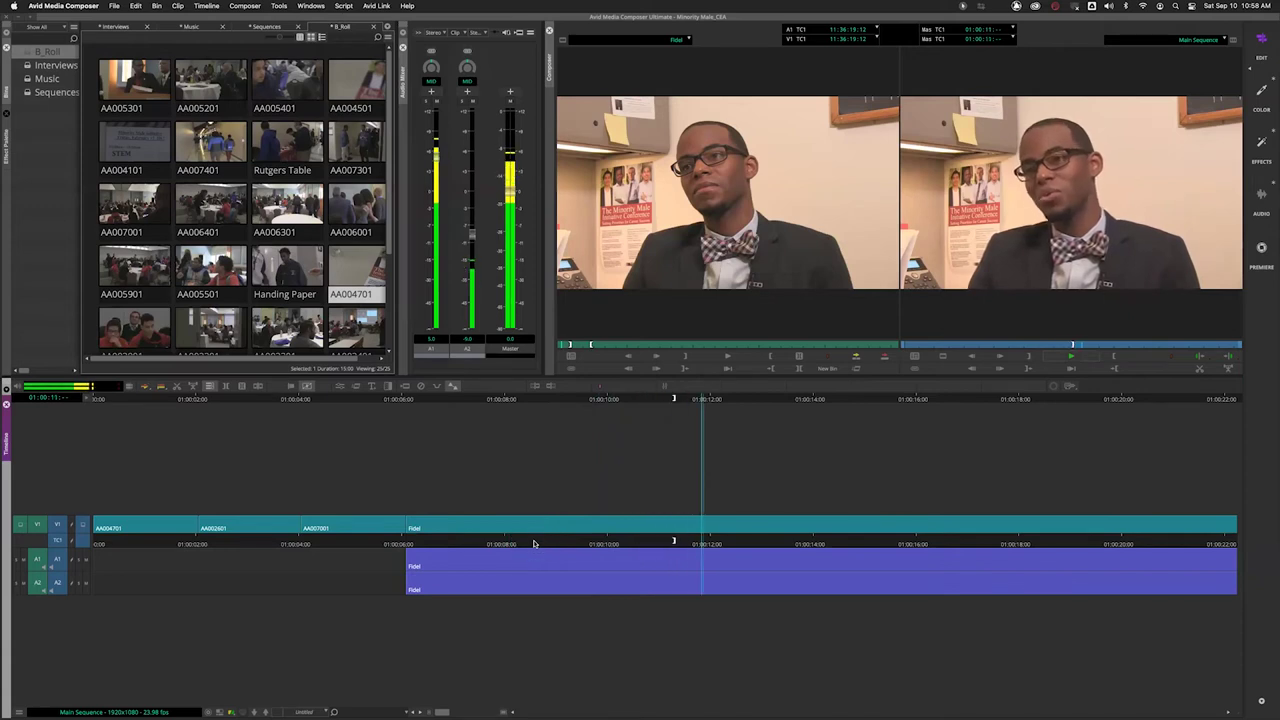
{"action": "key", "text": "space"}
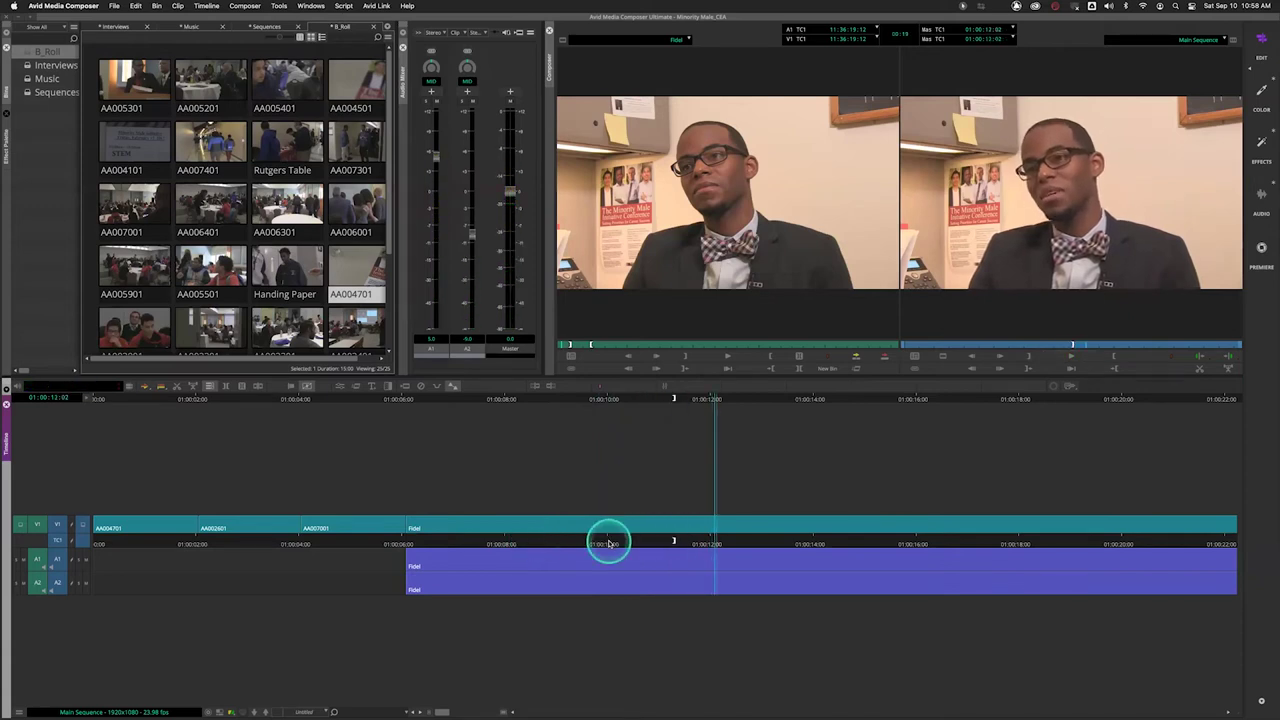
Play the interview clip in Main Sequence from about 01:00:08:18, marking an IN point about 01:00:11 and an OUT point about 01:00:15.
{"action": "left_click", "coordinate": [590, 543]}
{"action": "left_click", "coordinate": [546, 545]}
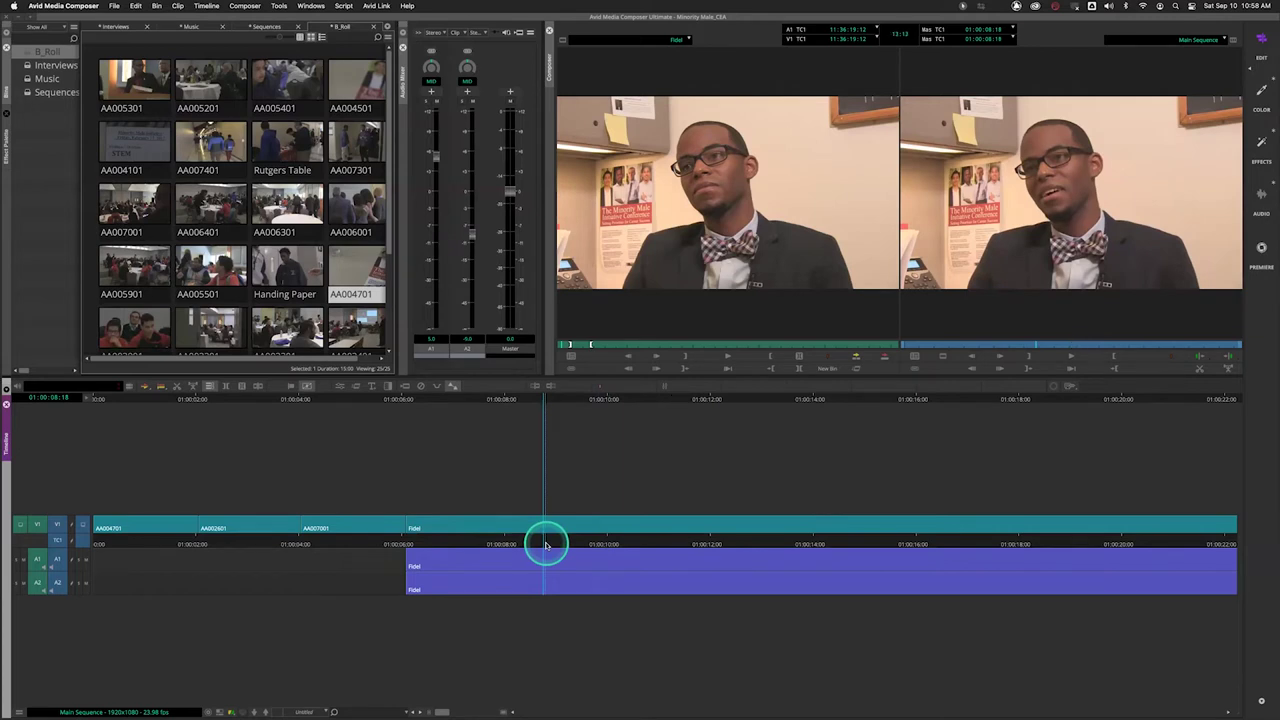
{"action": "key", "text": "space"}
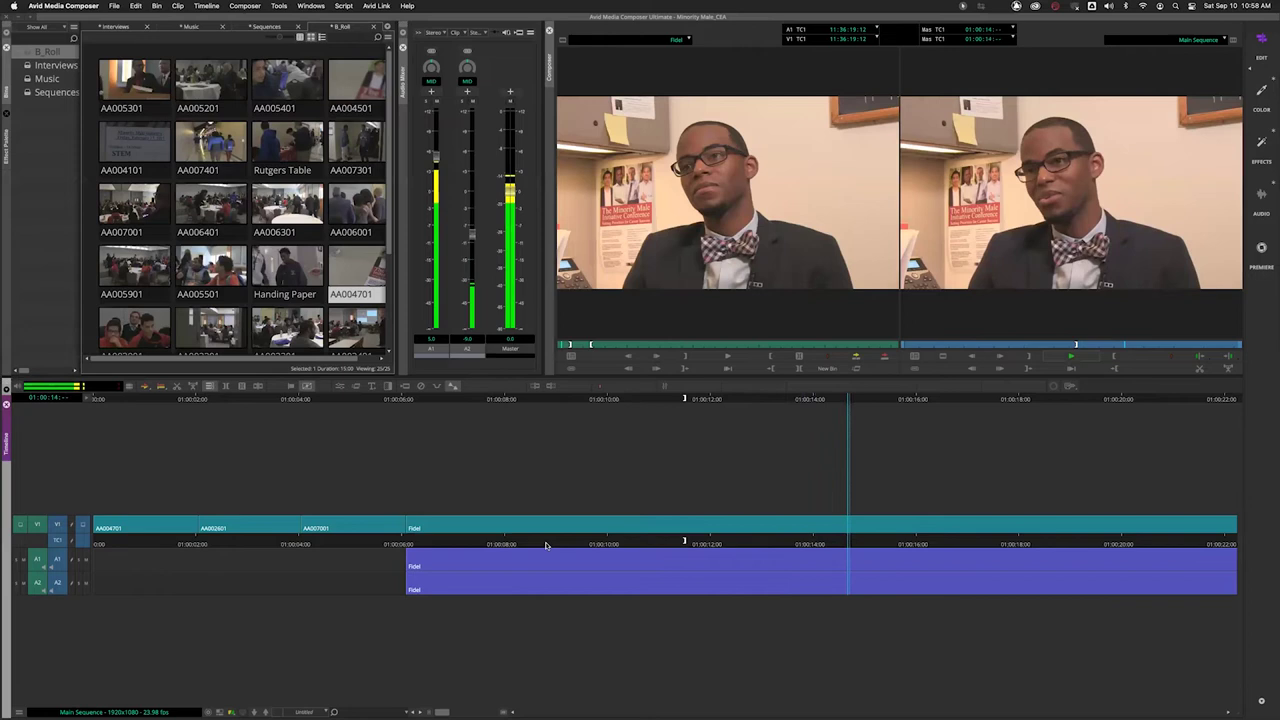
{"action": "key", "text": "o"}
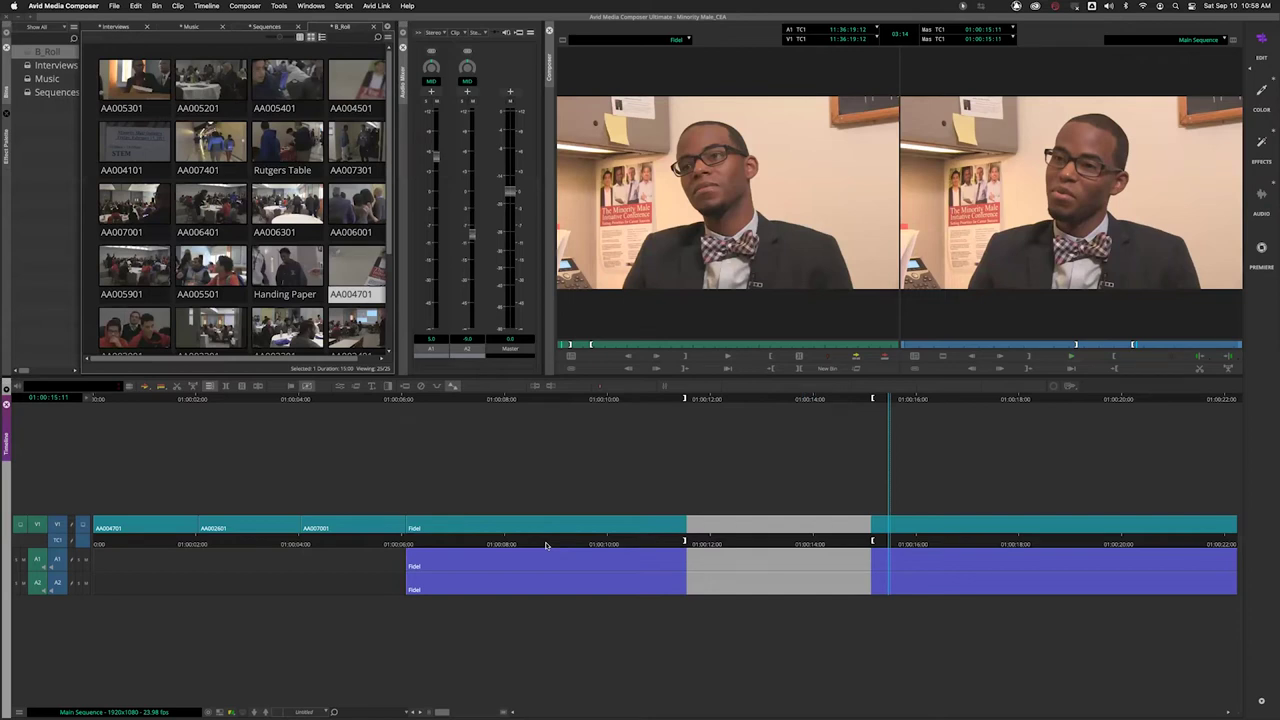
{"action": "key", "text": "q"}
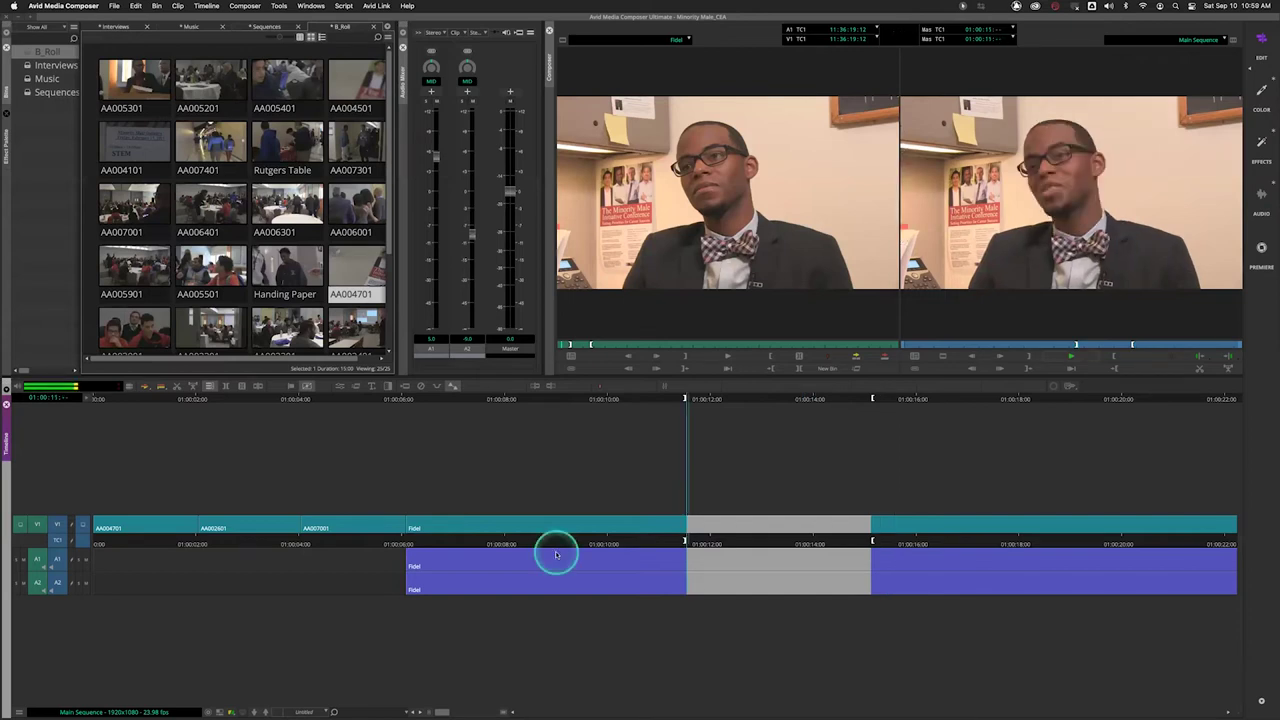
Move Main Sequence's IN mark slightly earlier to about 01:00:11:09 and play through the marked section.
{"action": "key", "text": "space"}
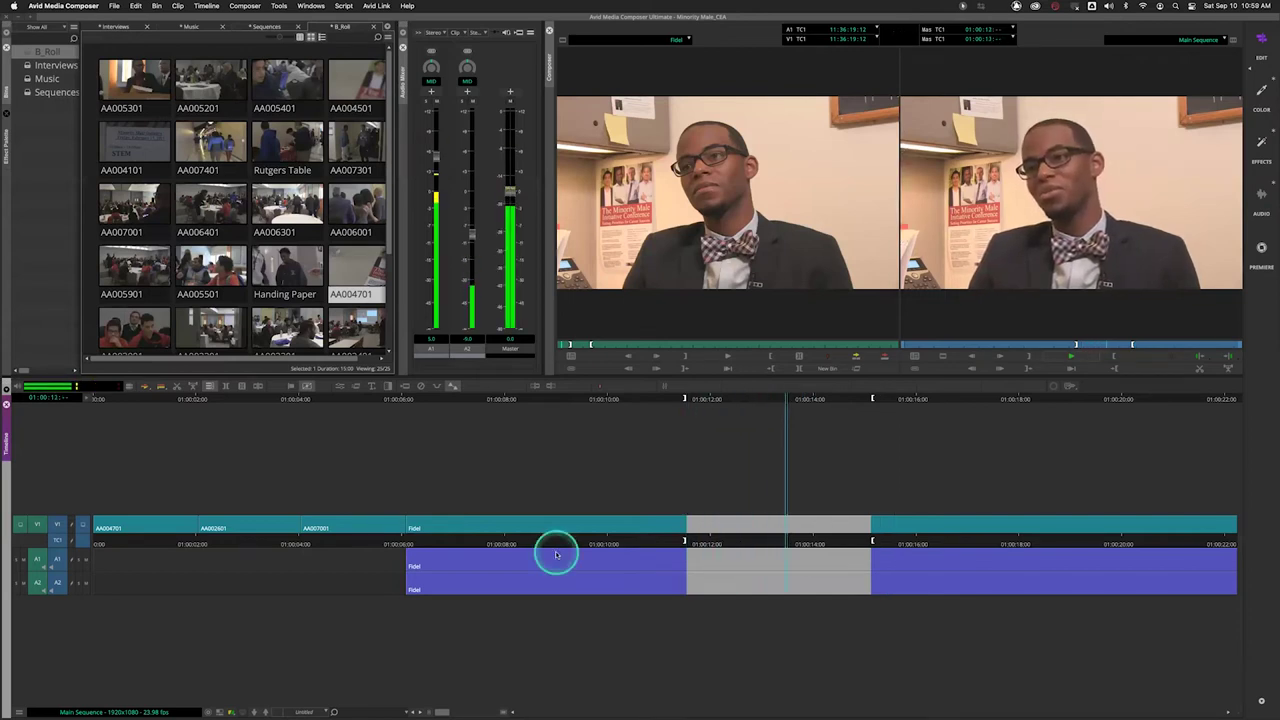
{"action": "left_click", "coordinate": [684, 543]}
{"action": "left_click_drag", "start_coordinate": [684, 543], "coordinate": [677, 545]}
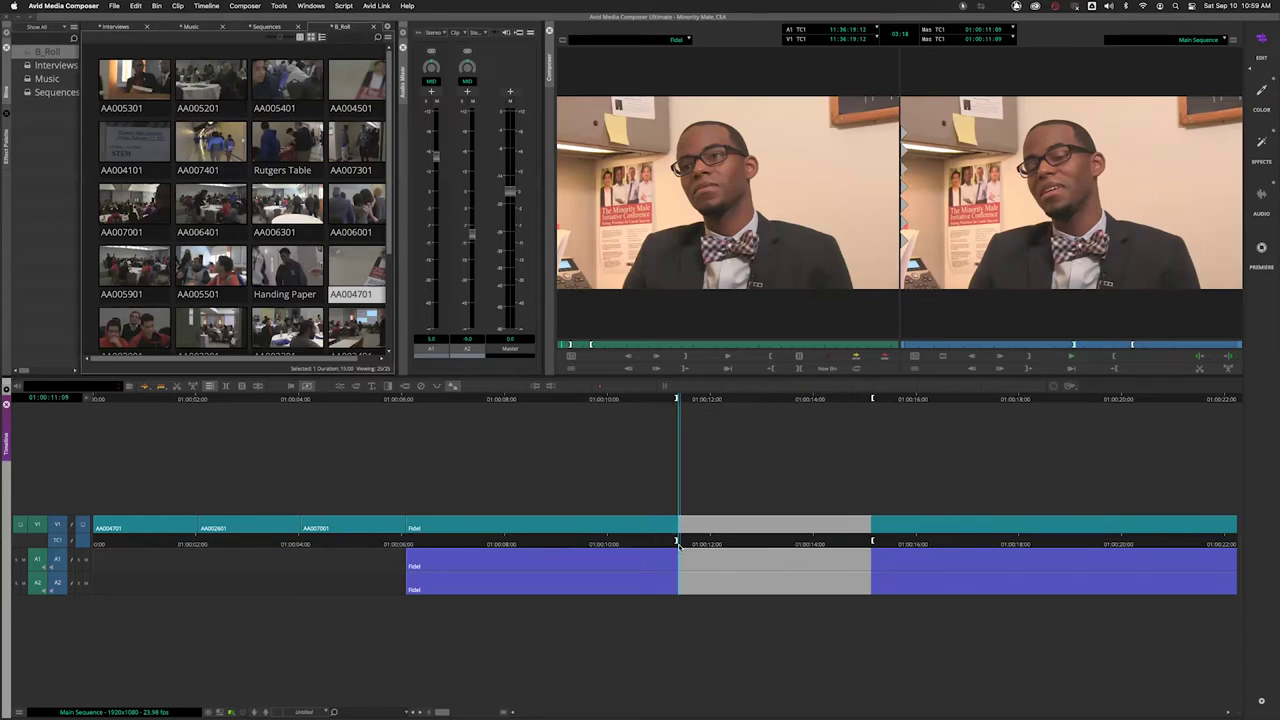
{"action": "key", "text": "space"}
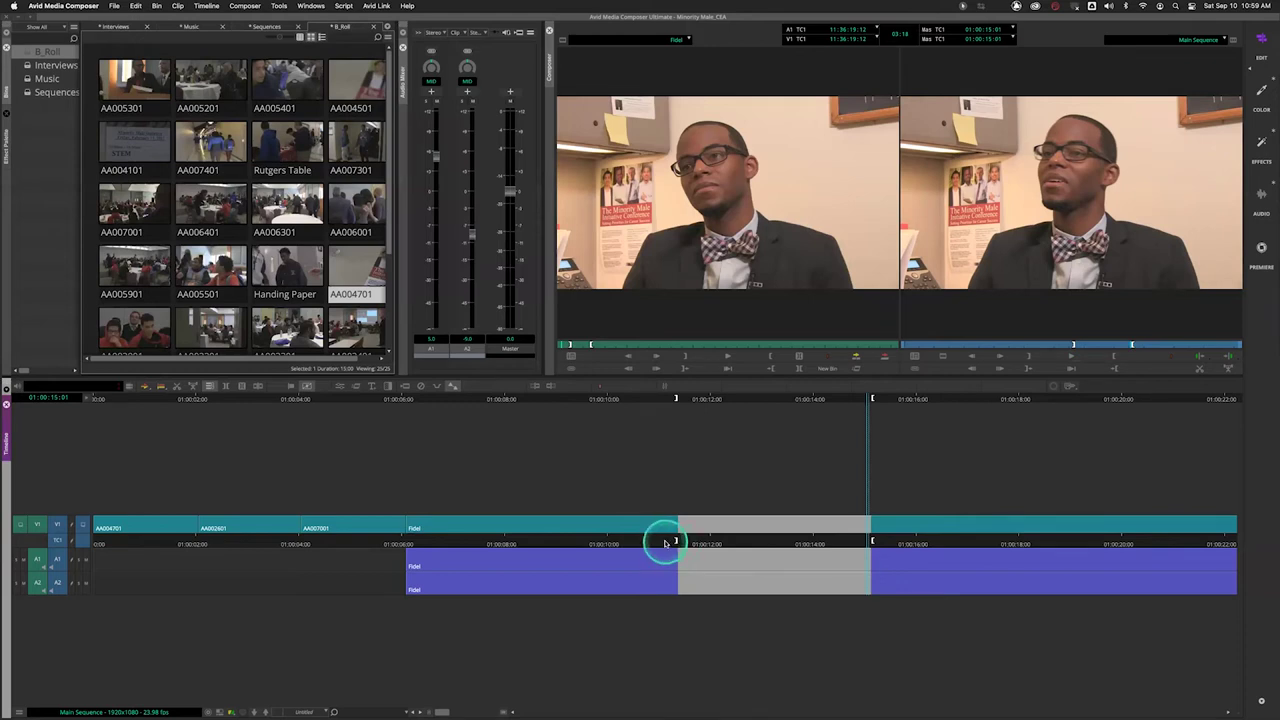
{"action": "left_click", "coordinate": [619, 544]}
{"action": "key", "text": "space"}
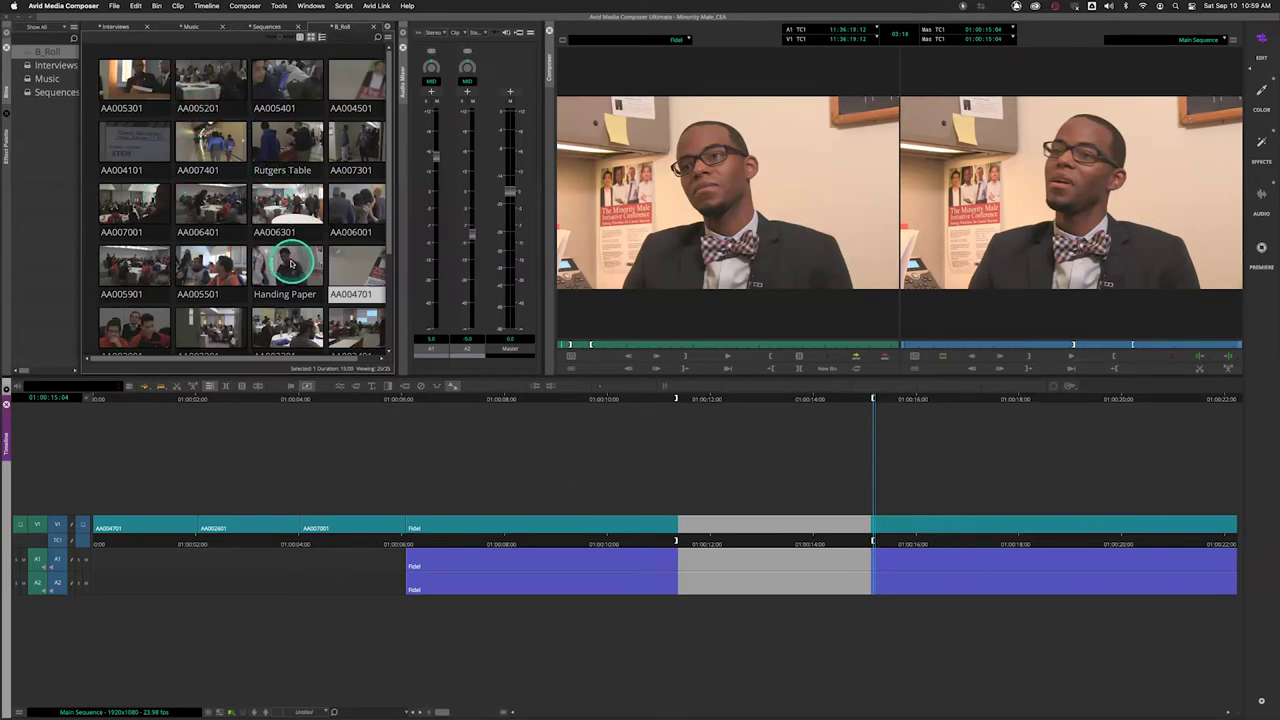
Load B-roll clip AA003401 into the source monitor and mark an IN point at about 03:43:58:04.
{"action": "scroll", "coordinate": [291, 263], "scroll_direction": "down", "scroll_amount": 1}
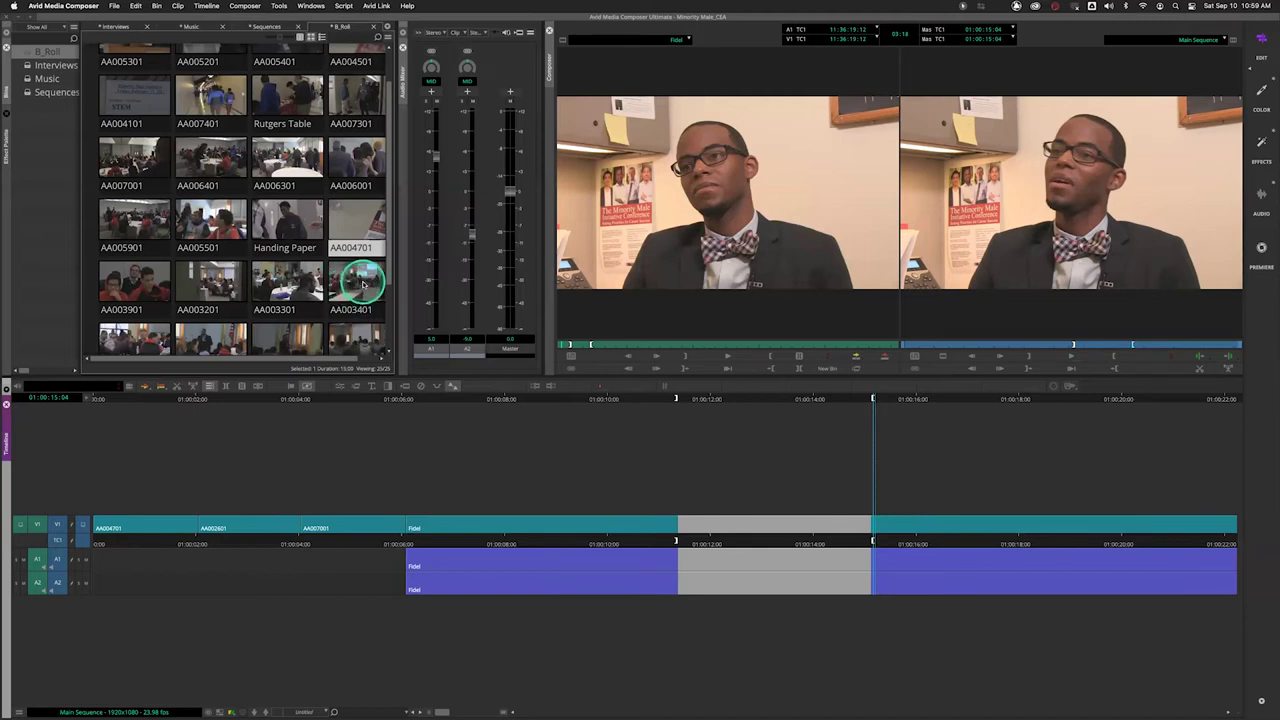
{"action": "double_click", "coordinate": [357, 282]}
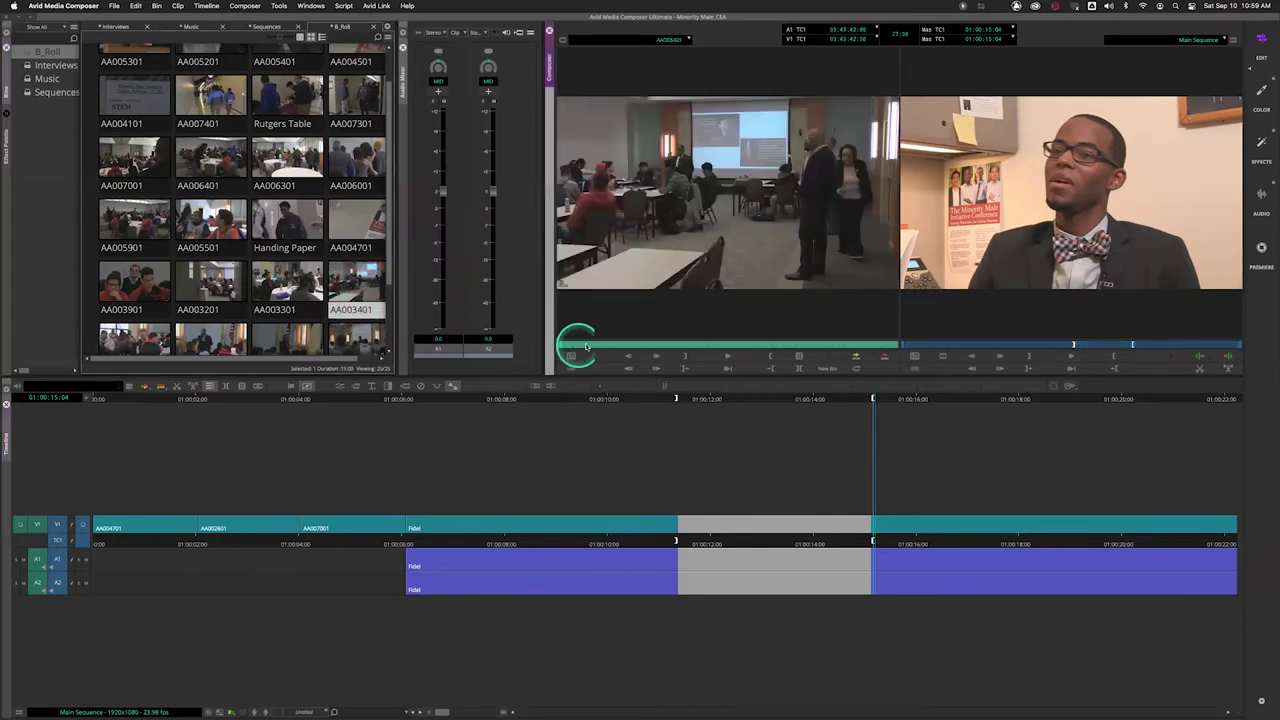
{"action": "left_click_drag", "start_coordinate": [591, 346], "coordinate": [762, 345]}
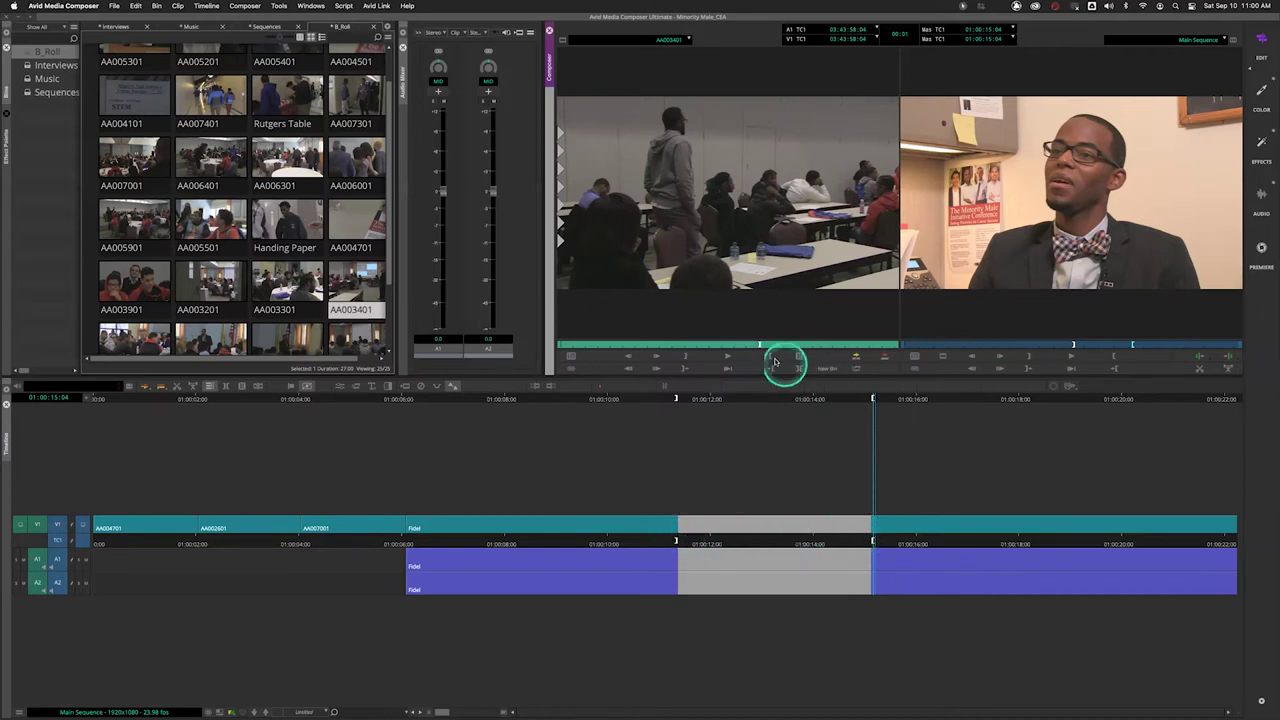
{"action": "mouse_move", "coordinate": [762, 346]}
{"action": "left_mouse_down"}
{"action": "mouse_move", "coordinate": [777, 343]}
{"action": "mouse_move", "coordinate": [764, 345]}
{"action": "left_mouse_up"}
{"action": "left_click", "coordinate": [777, 451]}
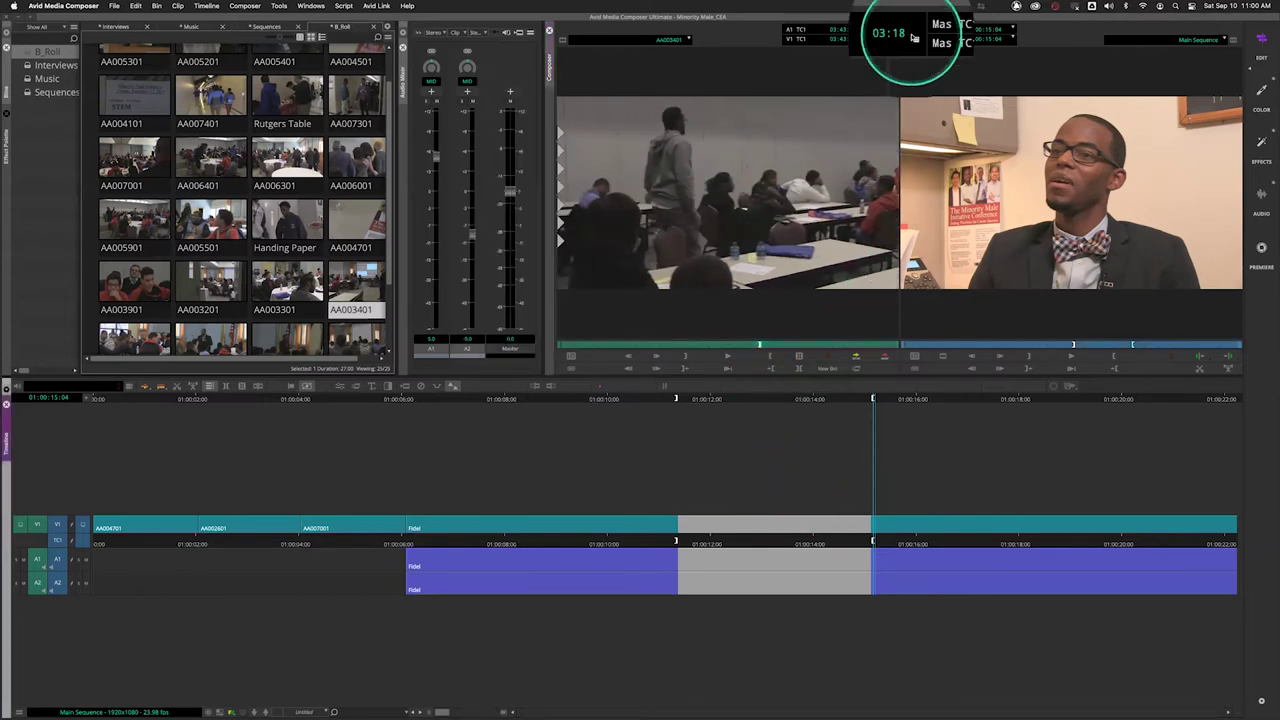
Try placing the IN mark less than a second before the end of AA003401.
{"action": "left_click", "coordinate": [760, 346]}
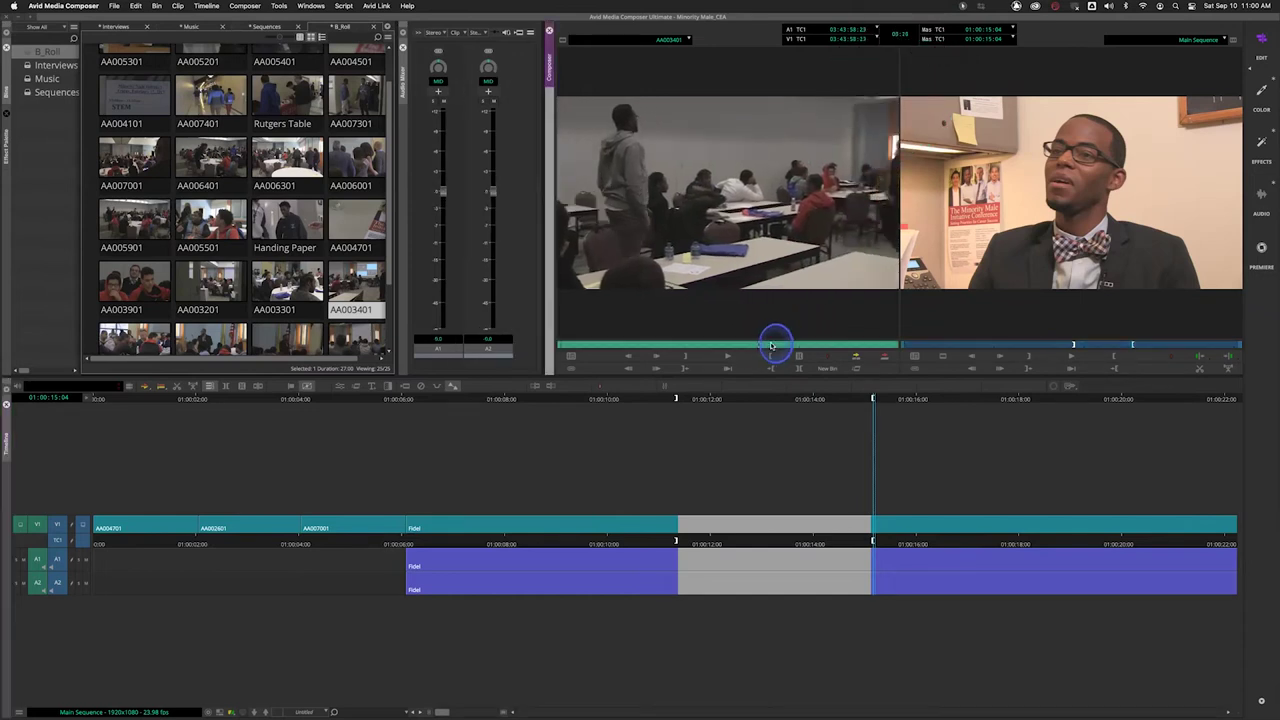
{"action": "left_click", "coordinate": [883, 347]}
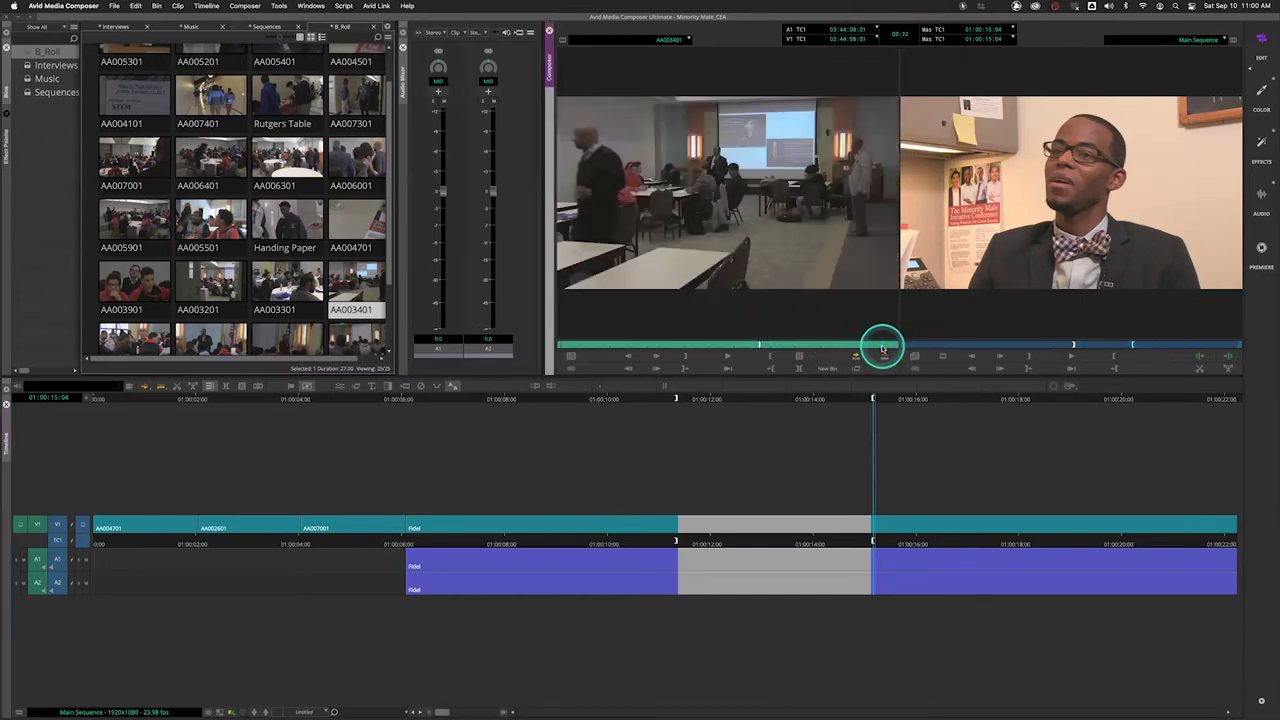
{"action": "left_click", "coordinate": [899, 345]}
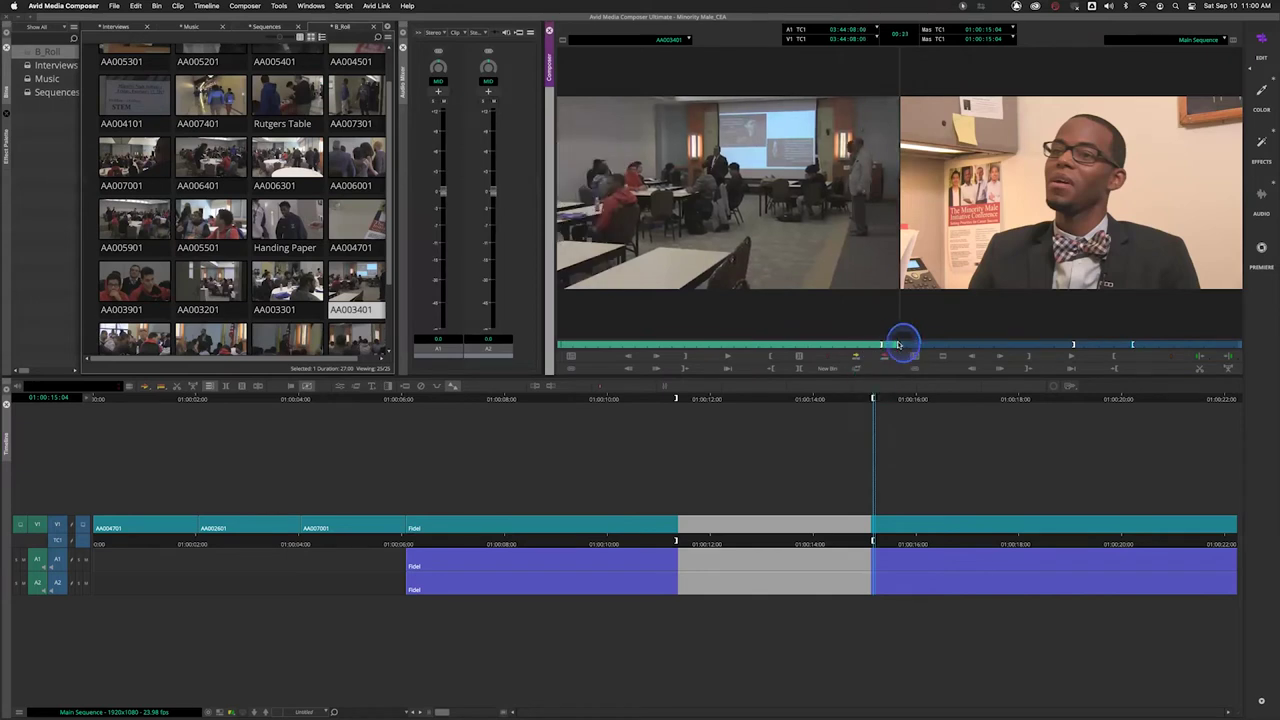
{"action": "left_click", "coordinate": [890, 346]}
{"action": "left_click", "coordinate": [775, 348]}
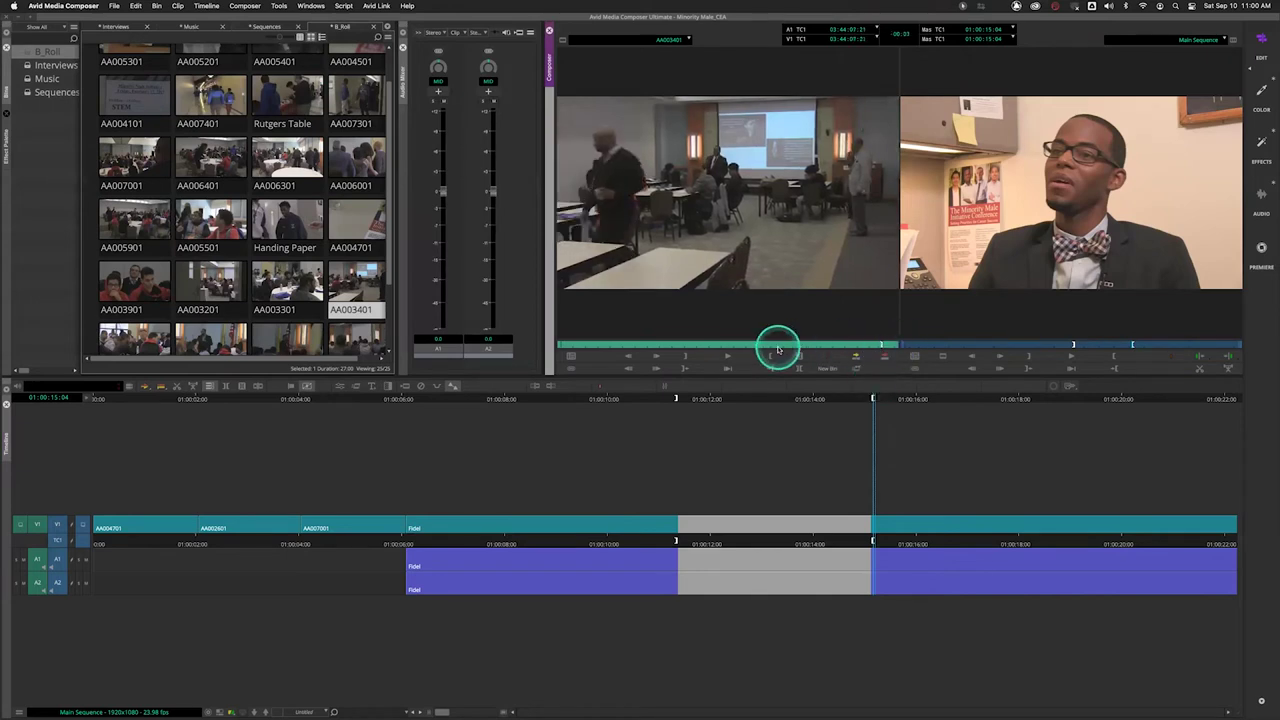
Mark AA003401's IN point at about 03:43:58:07 and jump ahead 3:18 to check where the section ends.
{"action": "mouse_move", "coordinate": [775, 348]}
{"action": "left_mouse_down"}
{"action": "mouse_move", "coordinate": [760, 345]}
{"action": "mouse_move", "coordinate": [846, 343]}
{"action": "mouse_move", "coordinate": [762, 344]}
{"action": "left_mouse_up"}
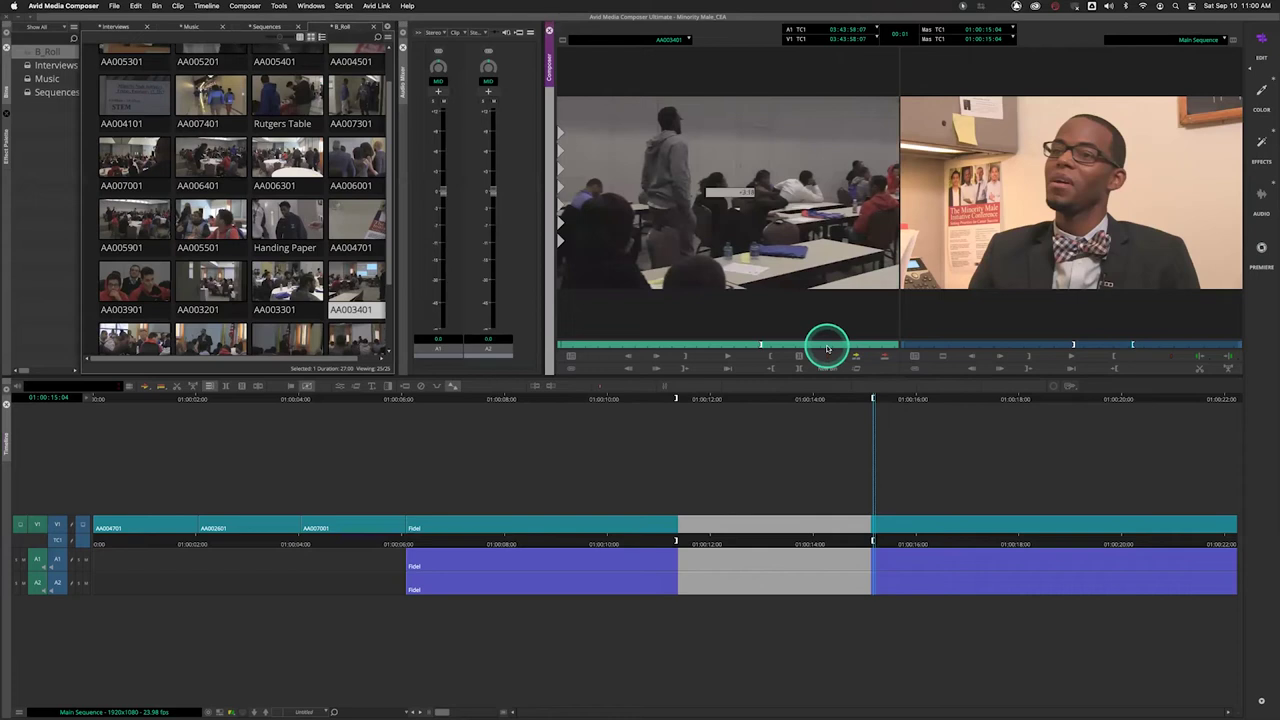
{"action": "left_click", "coordinate": [827, 348]}
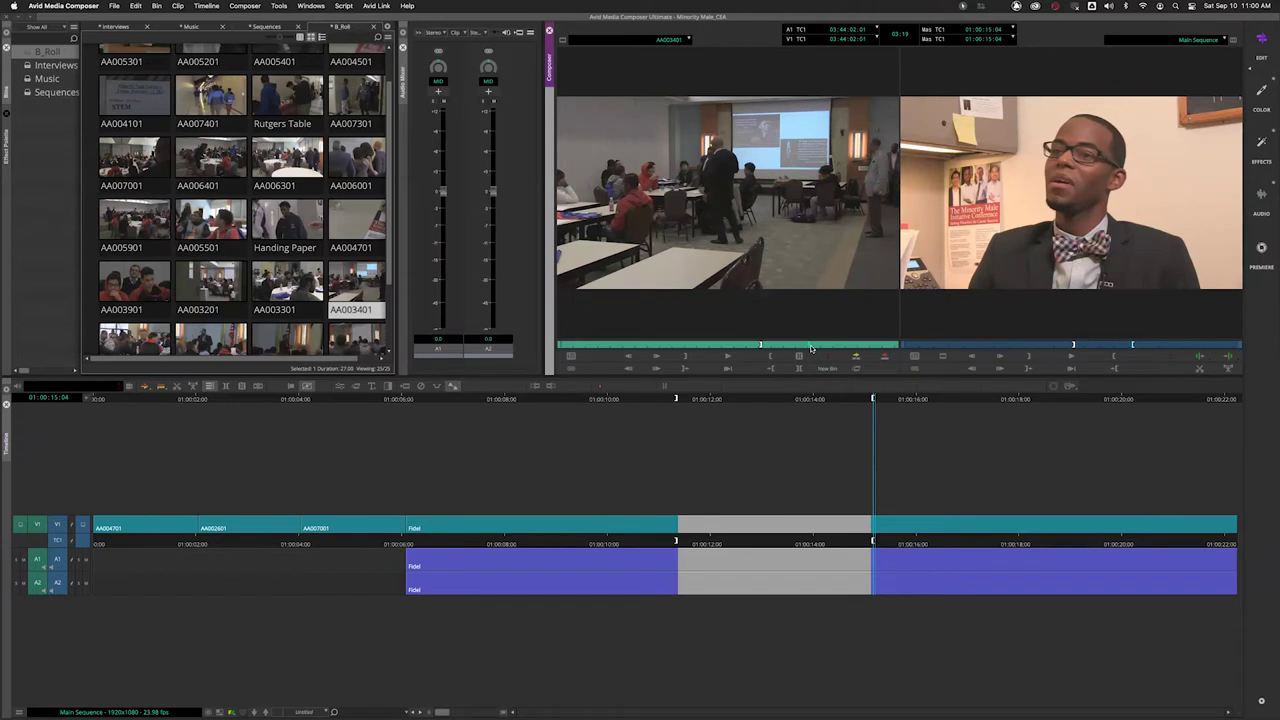
{"action": "mouse_move", "coordinate": [811, 348]}
{"action": "left_mouse_down"}
{"action": "mouse_move", "coordinate": [760, 343]}
{"action": "mouse_move", "coordinate": [806, 345]}
{"action": "left_mouse_up"}
Scrub through the marked section of Main Sequence and the AA003401 source footage, returning to the source IN point.
{"action": "left_click", "coordinate": [819, 528]}
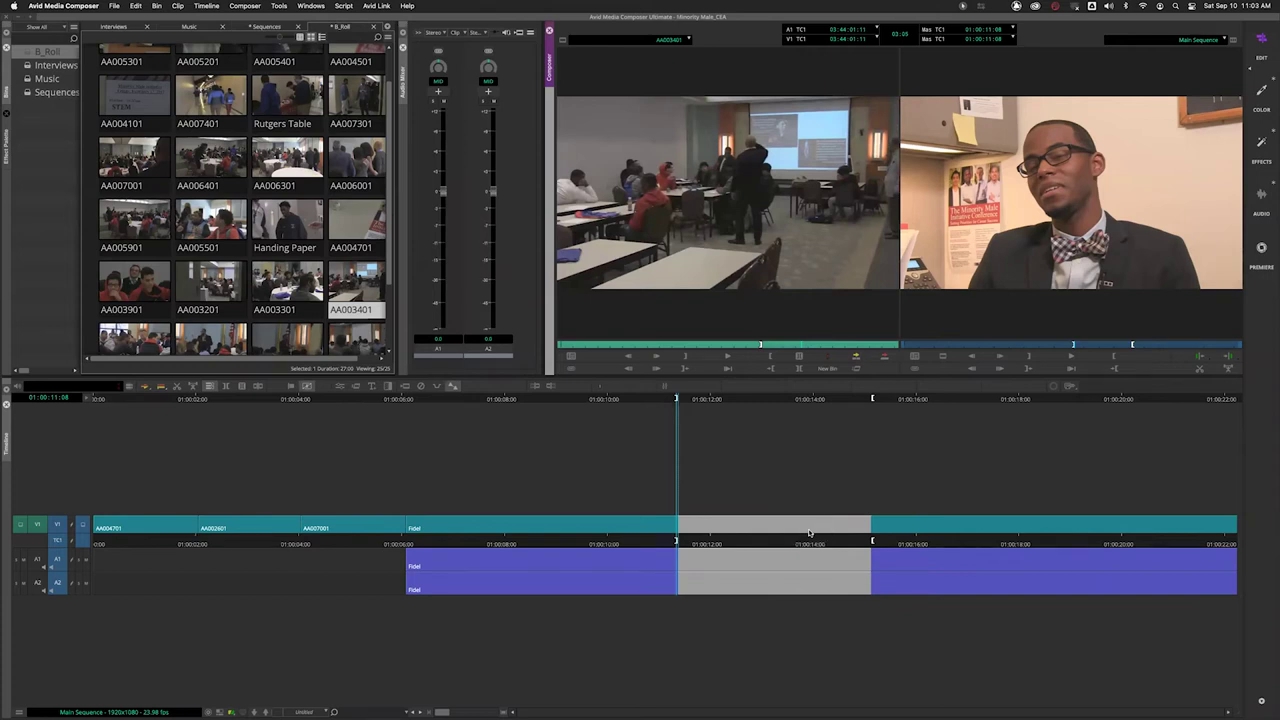
{"action": "left_click_drag", "start_coordinate": [707, 544], "coordinate": [779, 538]}
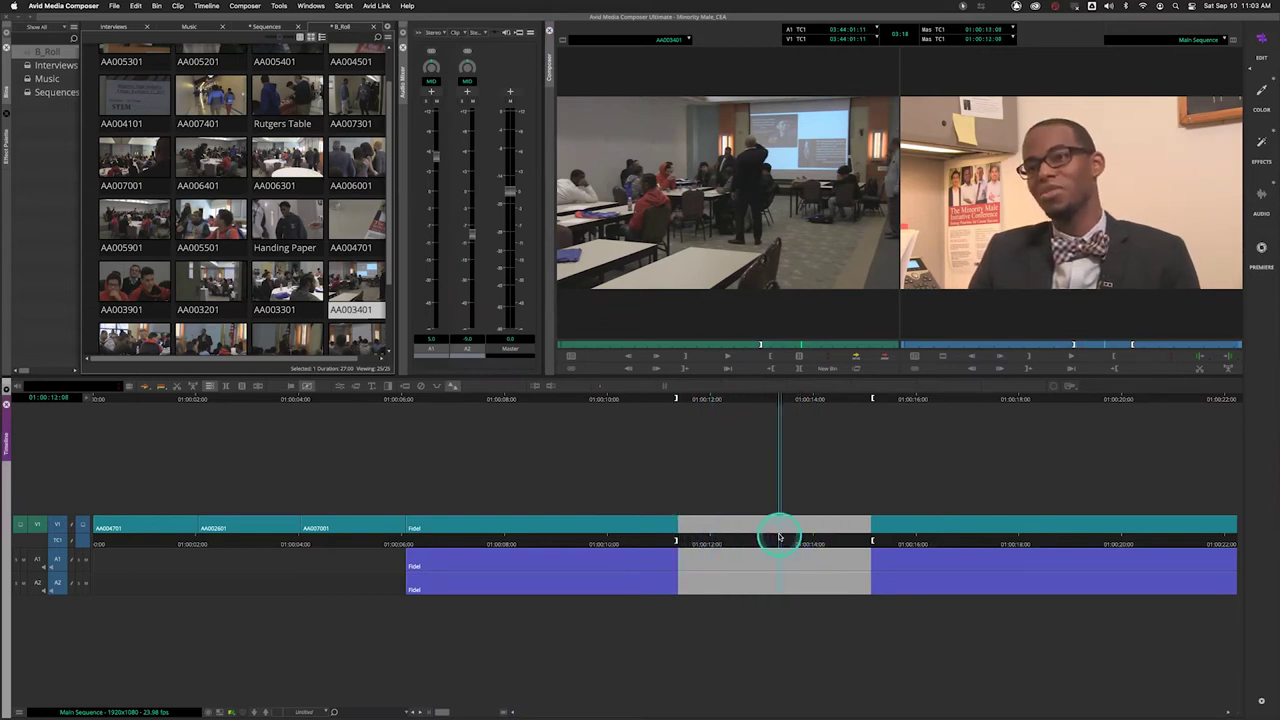
{"action": "left_click_drag", "start_coordinate": [780, 346], "coordinate": [806, 351]}
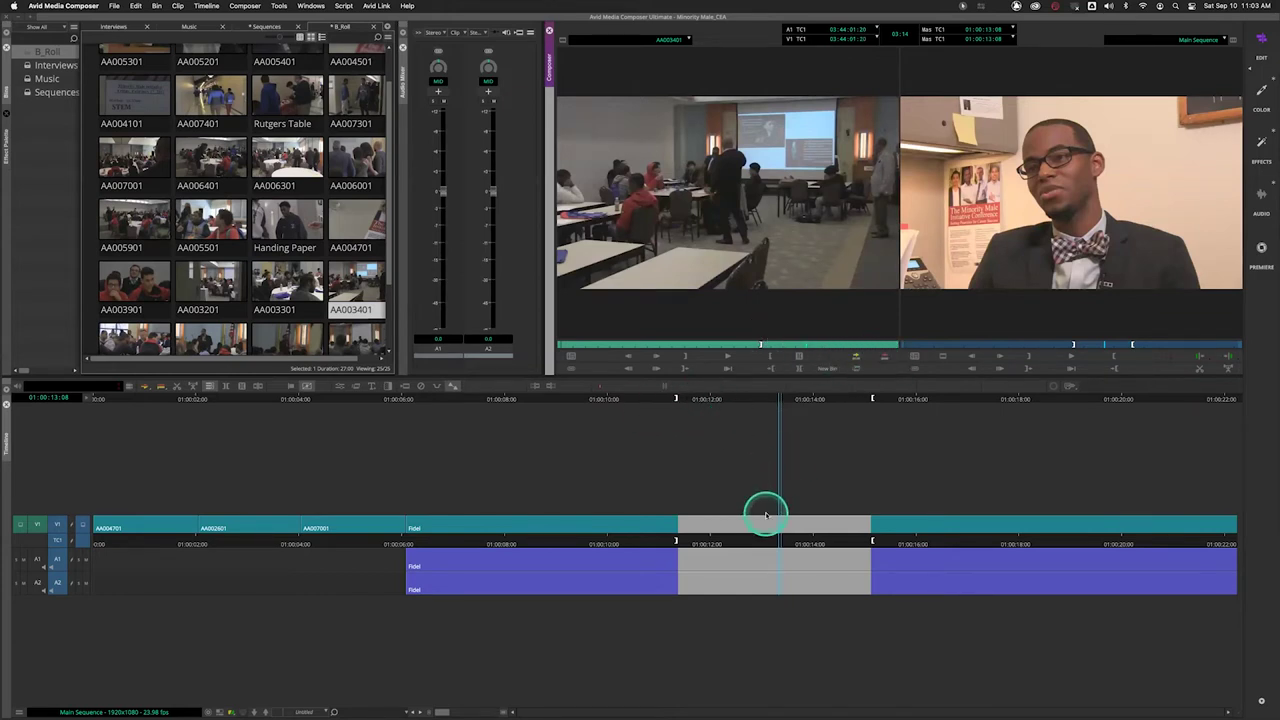
{"action": "left_click", "coordinate": [762, 345]}
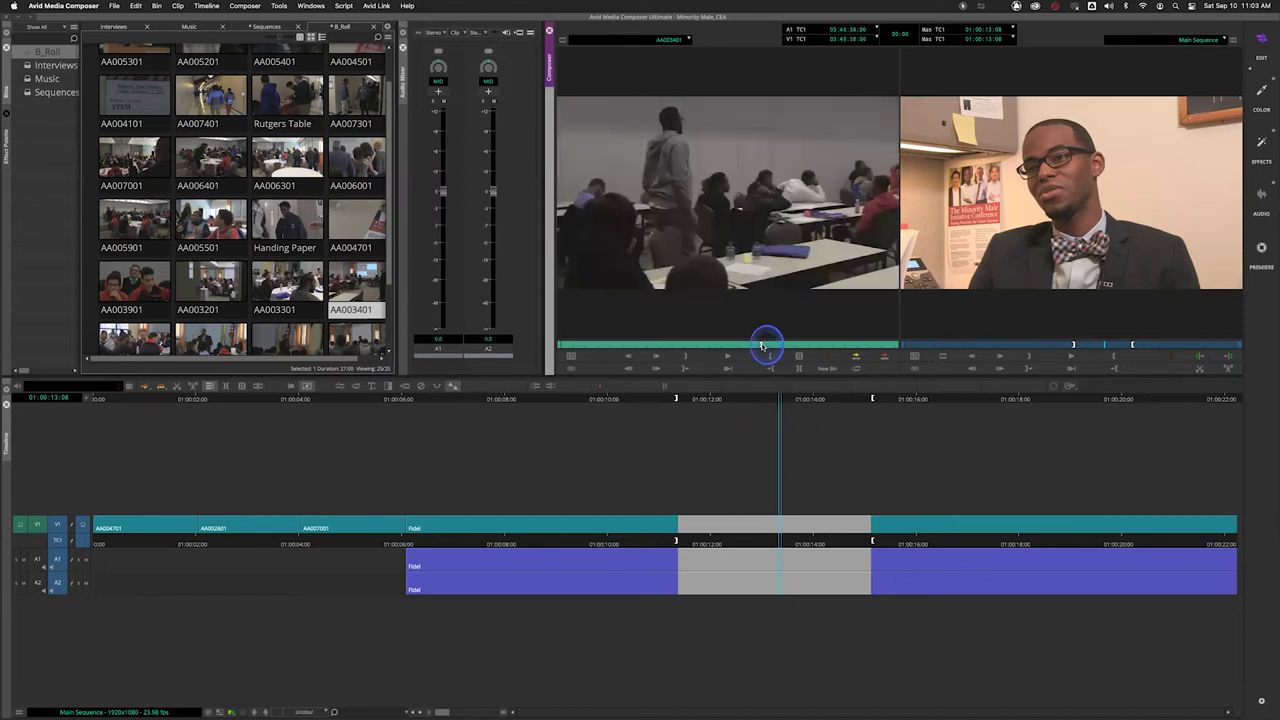
Overwrite the marked section of Main Sequence with AA003401 from its IN point, using only source track V1.
{"action": "left_click", "coordinate": [38, 567]}
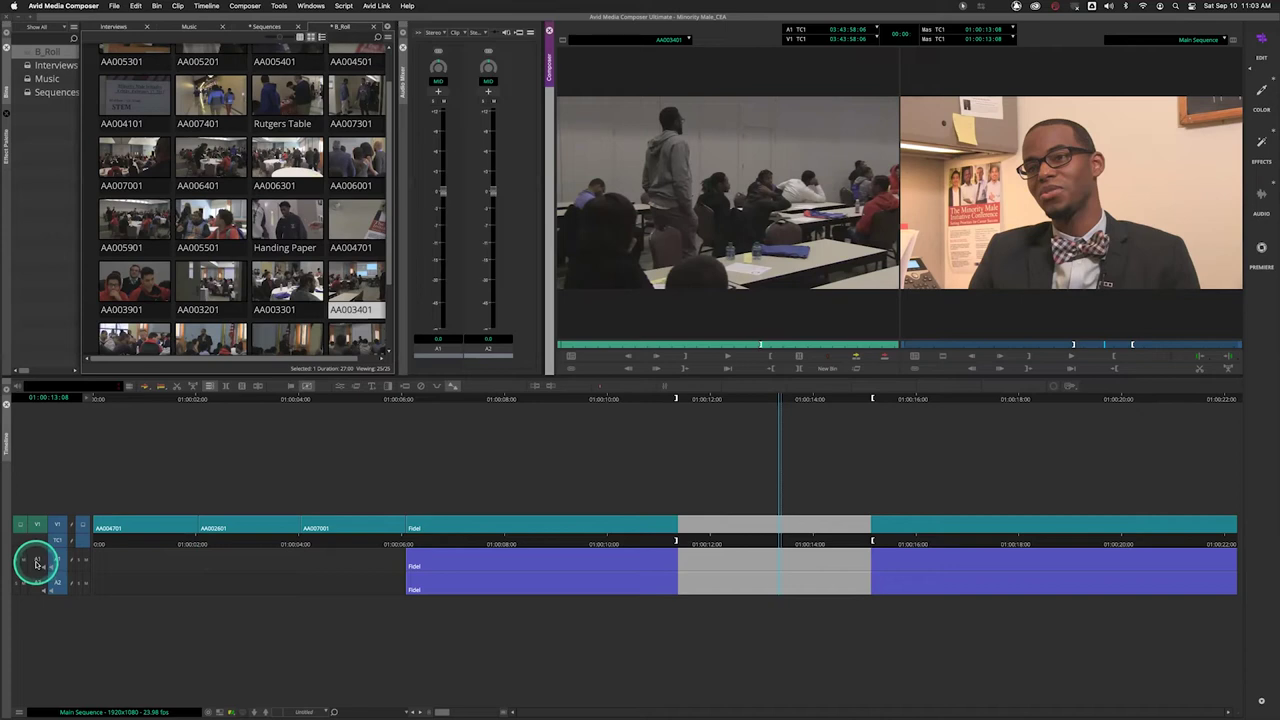
{"action": "left_click", "coordinate": [173, 518]}
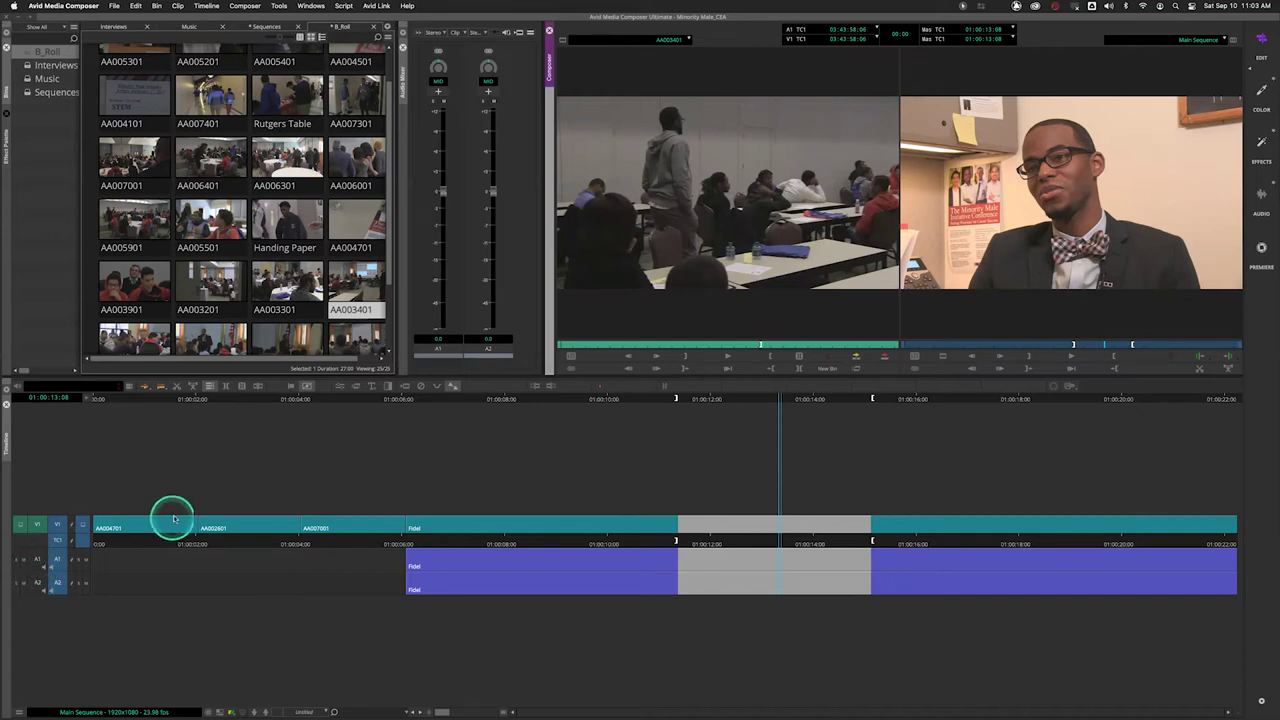
{"action": "left_click", "coordinate": [883, 355]}
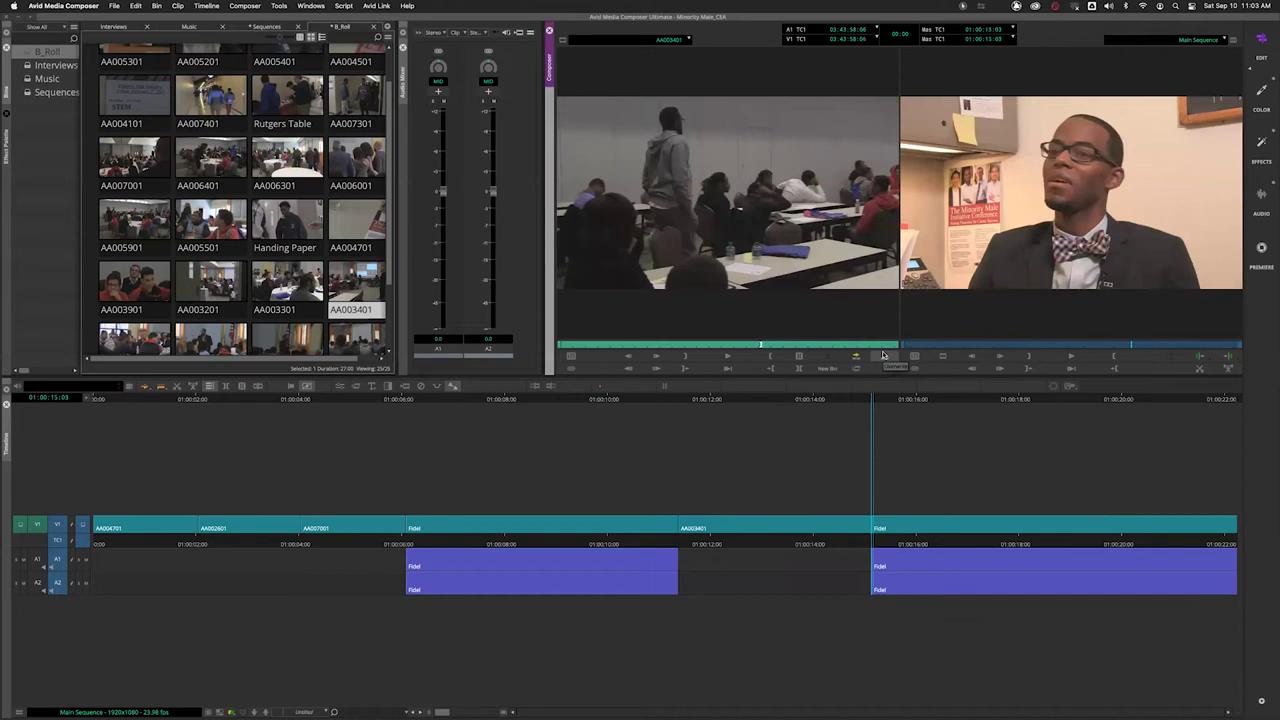
{"action": "left_click", "coordinate": [594, 537]}
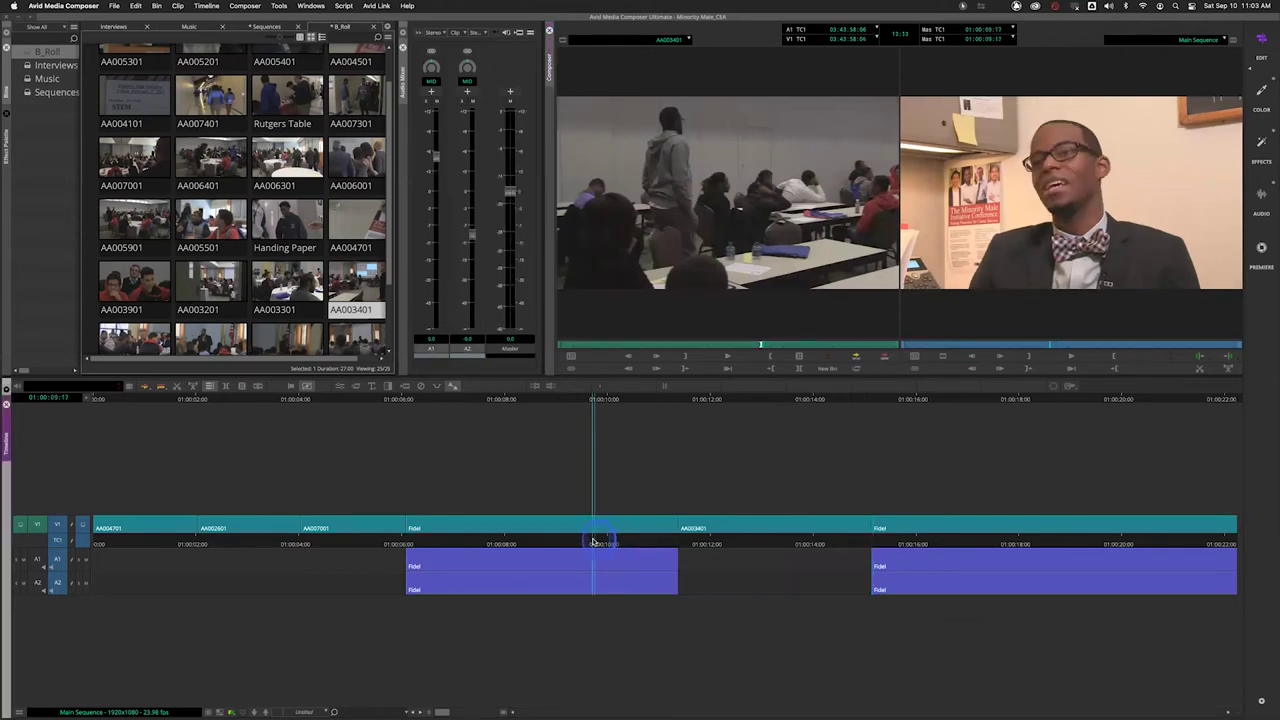
Play back the AA003401 overwrite in Main Sequence, then undo that overwrite.
{"action": "key", "text": "space"}
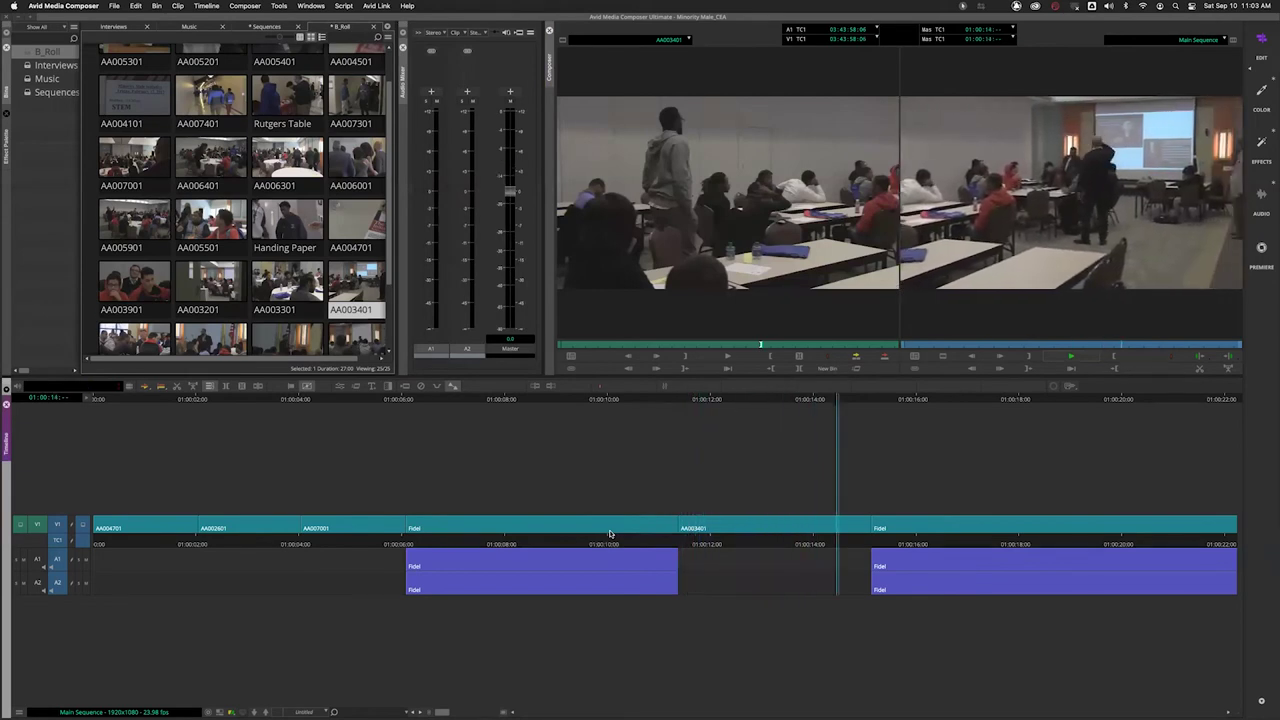
{"action": "key", "text": "space"}
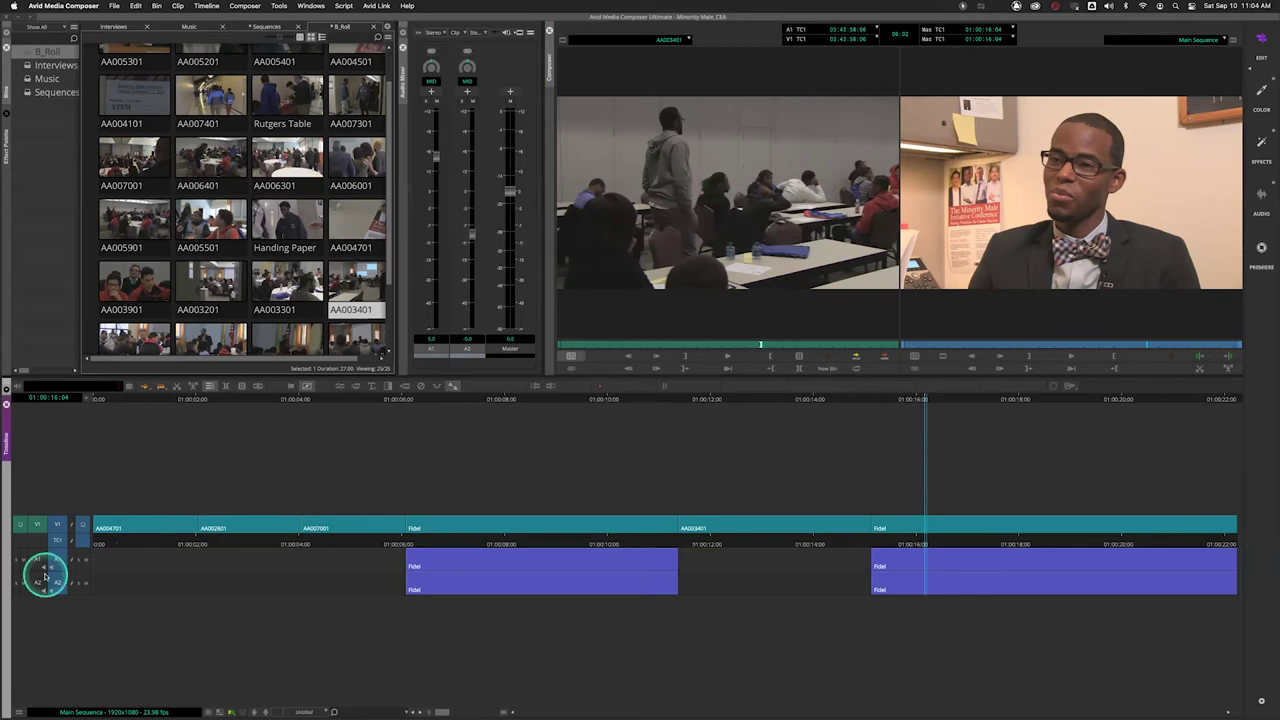
{"action": "left_click_drag", "start_coordinate": [55, 580], "coordinate": [57, 561]}
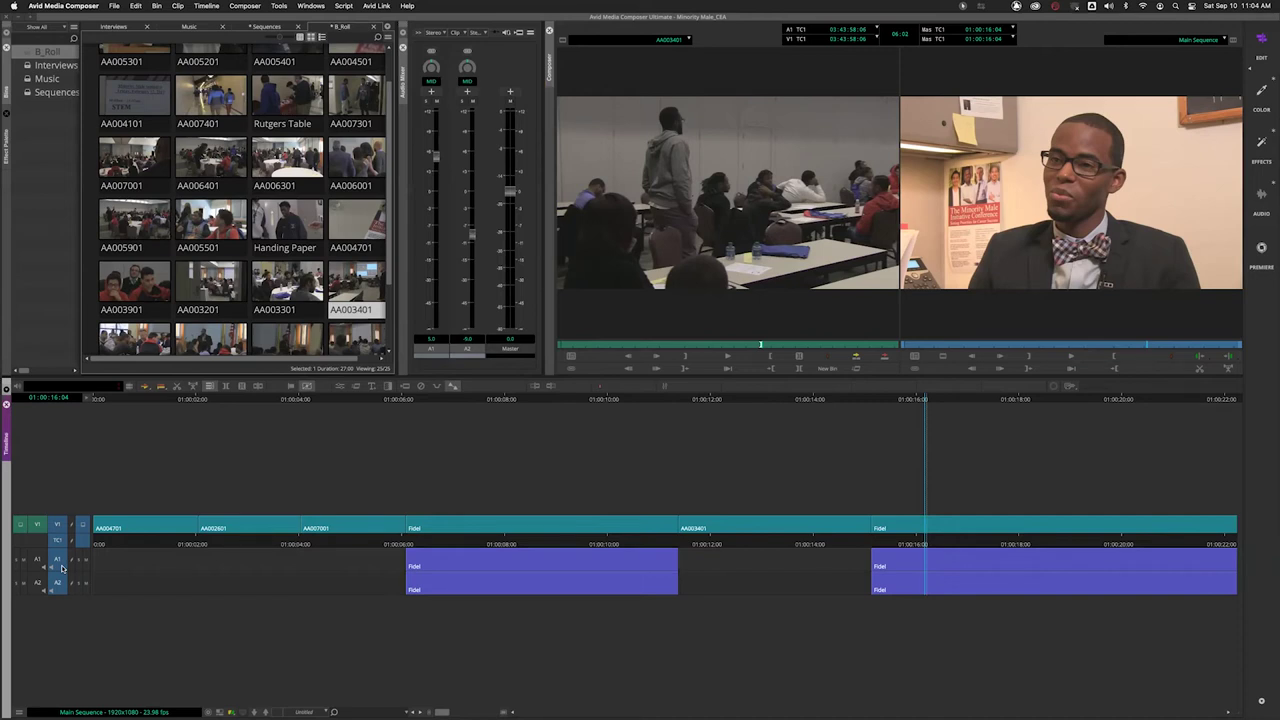
{"action": "left_click", "coordinate": [477, 558]}
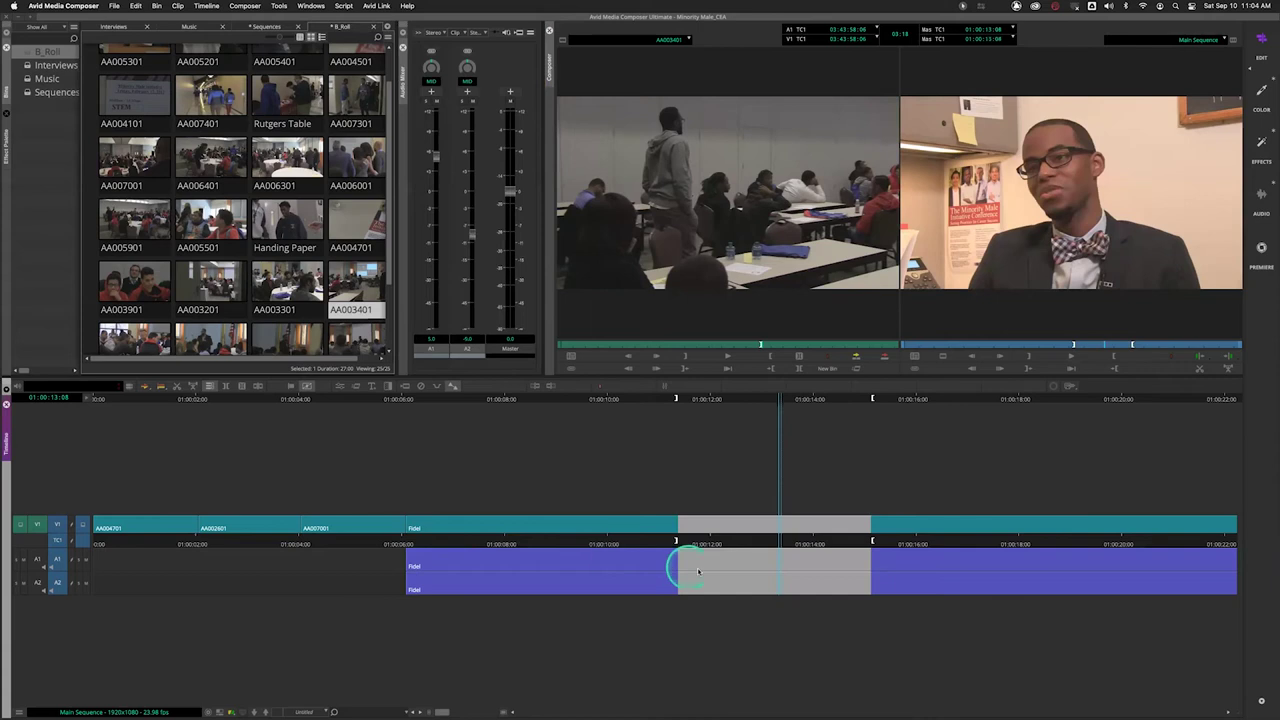
{"action": "left_click", "coordinate": [50, 555]}
{"action": "left_click", "coordinate": [770, 632]}
{"action": "left_click", "coordinate": [748, 556]}
{"action": "left_click", "coordinate": [44, 558]}
{"action": "left_click", "coordinate": [40, 580]}
{"action": "left_click", "coordinate": [55, 558]}
{"action": "left_click", "coordinate": [77, 576]}
{"action": "left_click", "coordinate": [889, 357]}
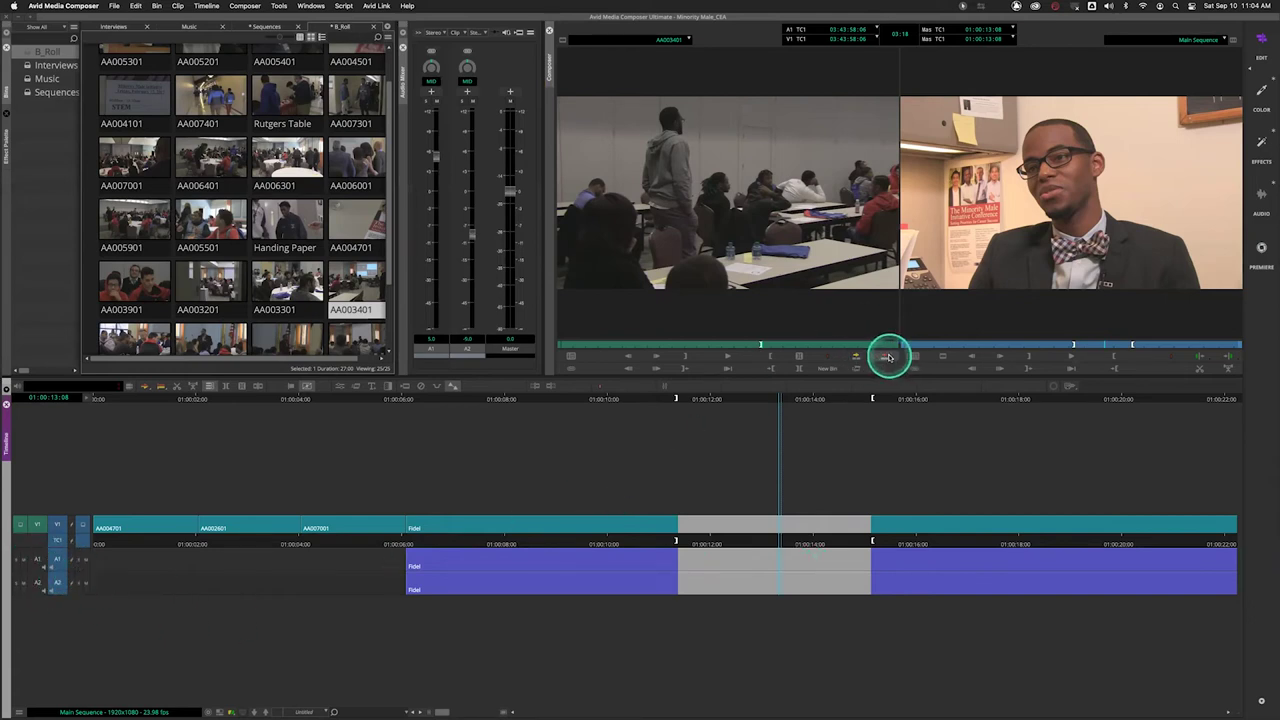
{"action": "left_click", "coordinate": [814, 457]}
{"action": "left_click_drag", "start_coordinate": [706, 534], "coordinate": [731, 540]}
{"action": "left_click", "coordinate": [757, 580]}
{"action": "left_click", "coordinate": [800, 572]}
{"action": "left_click", "coordinate": [783, 578]}
{"action": "left_click", "coordinate": [781, 565]}
{"action": "key", "text": "t"}
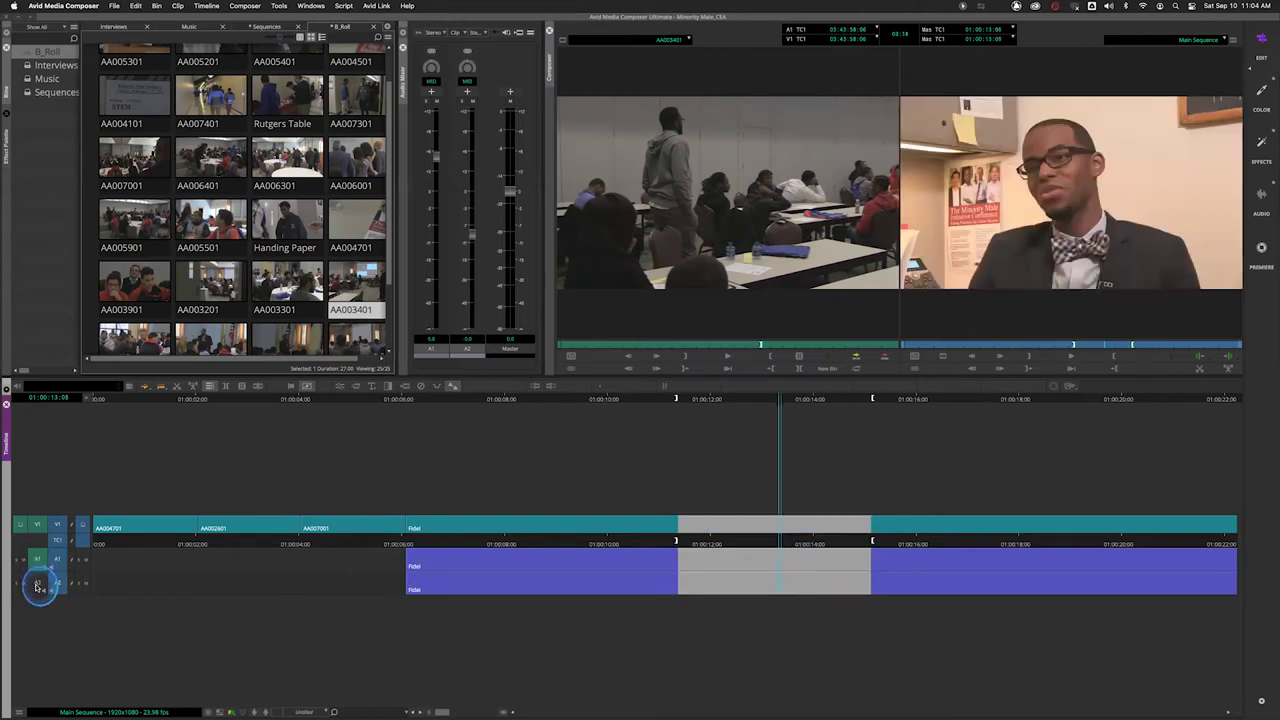
Enable AA003401's source tracks A1 and A2 and disable record tracks A1 and A2 of Main Sequence.
{"action": "left_click", "coordinate": [57, 558]}
{"action": "left_click", "coordinate": [55, 582]}
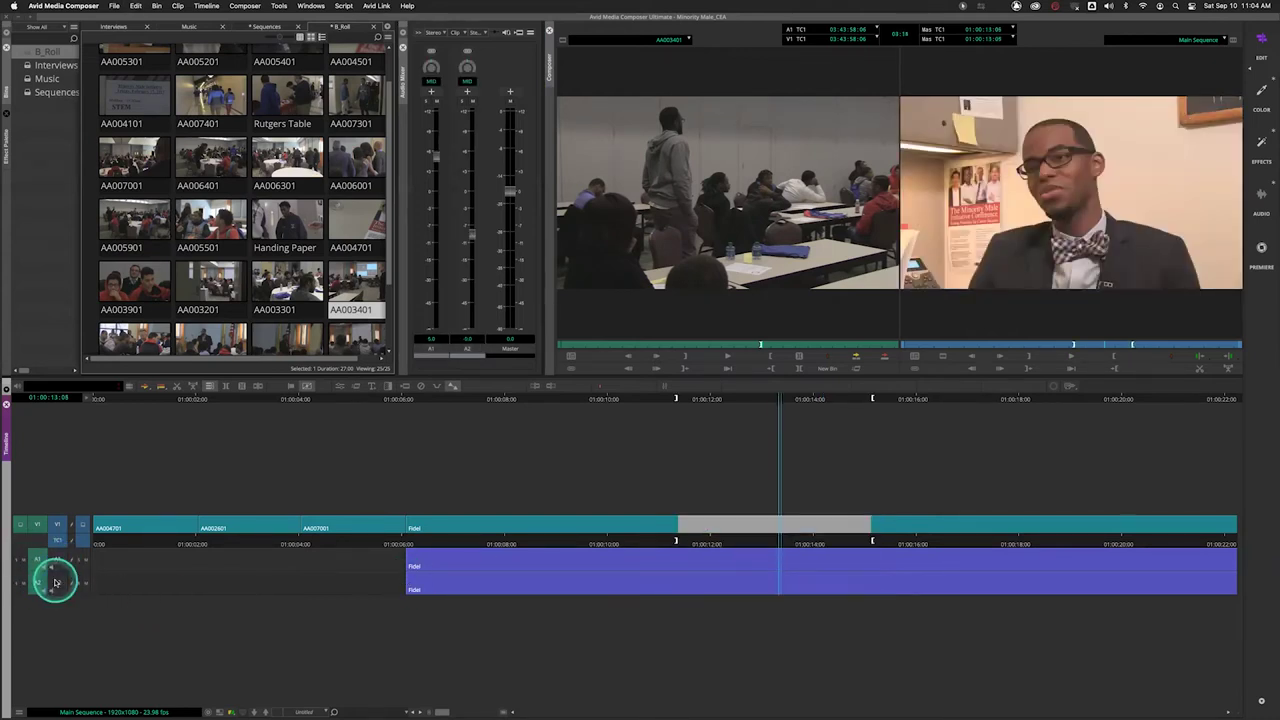
{"action": "left_click", "coordinate": [721, 576]}
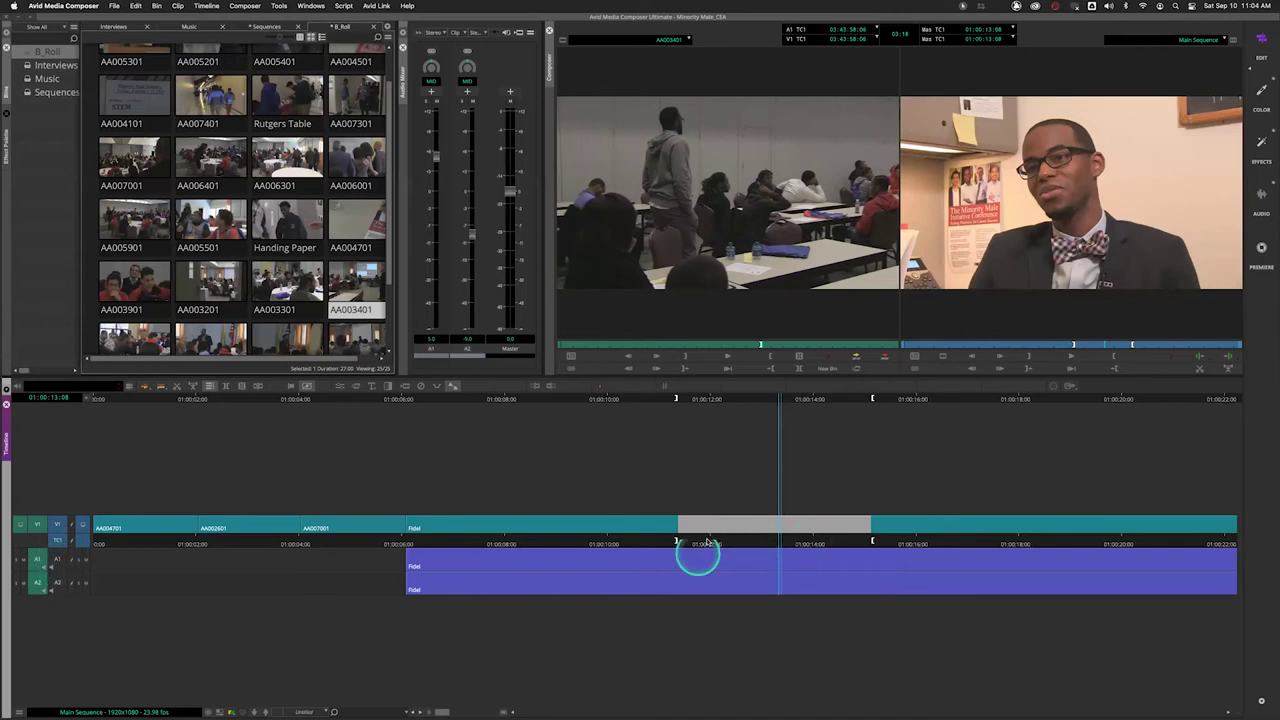
{"action": "left_click", "coordinate": [49, 566]}
{"action": "left_click", "coordinate": [750, 558]}
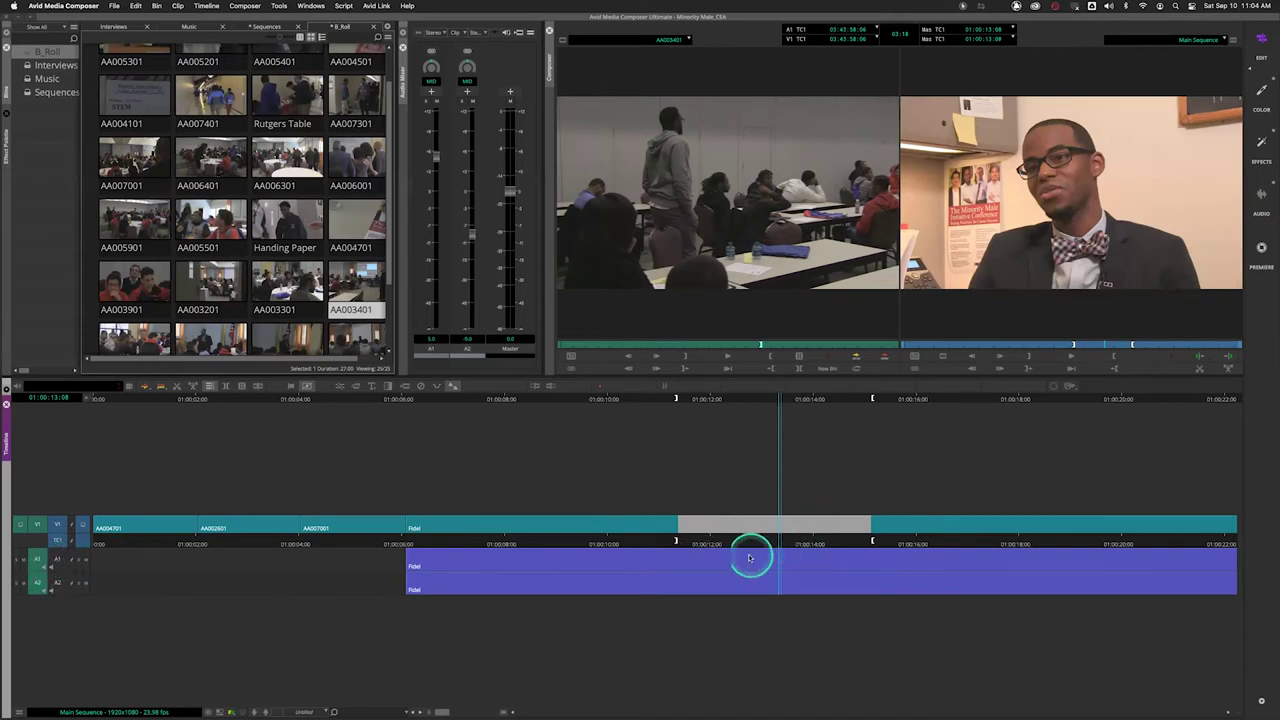
{"action": "left_click", "coordinate": [51, 566]}
{"action": "left_click", "coordinate": [57, 570]}
{"action": "left_click", "coordinate": [62, 563]}
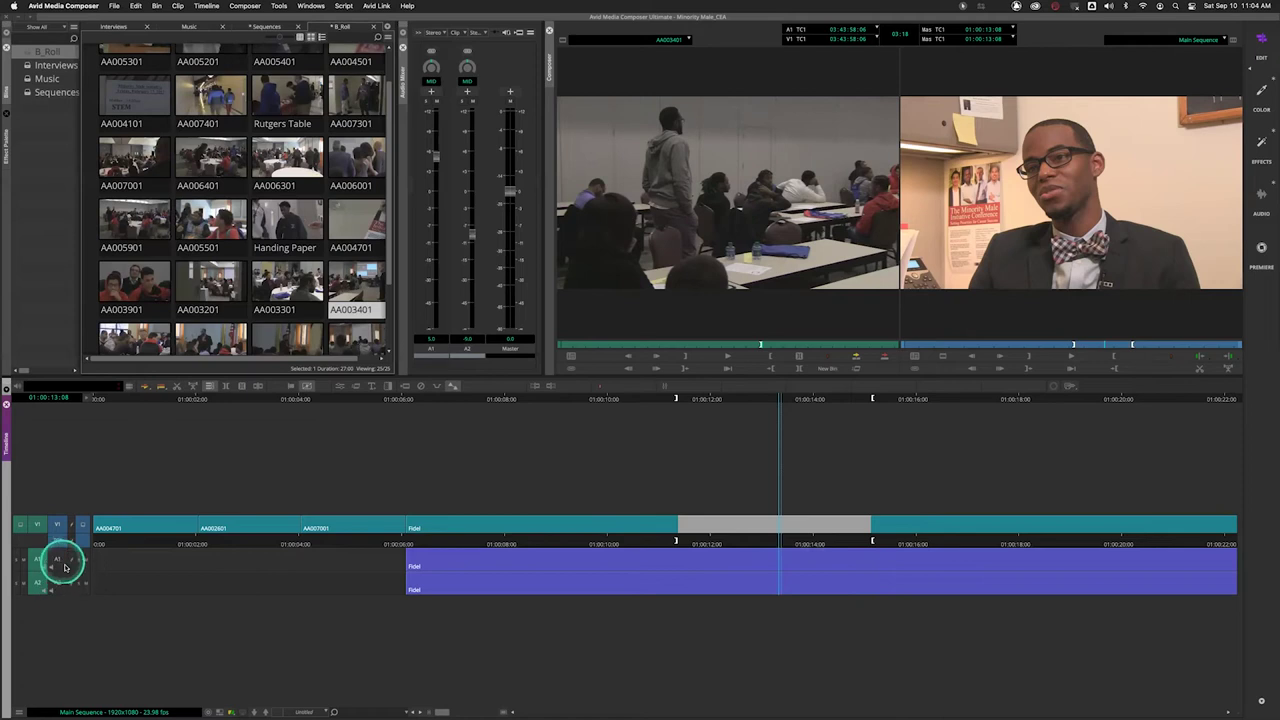
{"action": "left_click", "coordinate": [773, 521]}
{"action": "left_click", "coordinate": [827, 521]}
{"action": "left_click", "coordinate": [750, 557]}
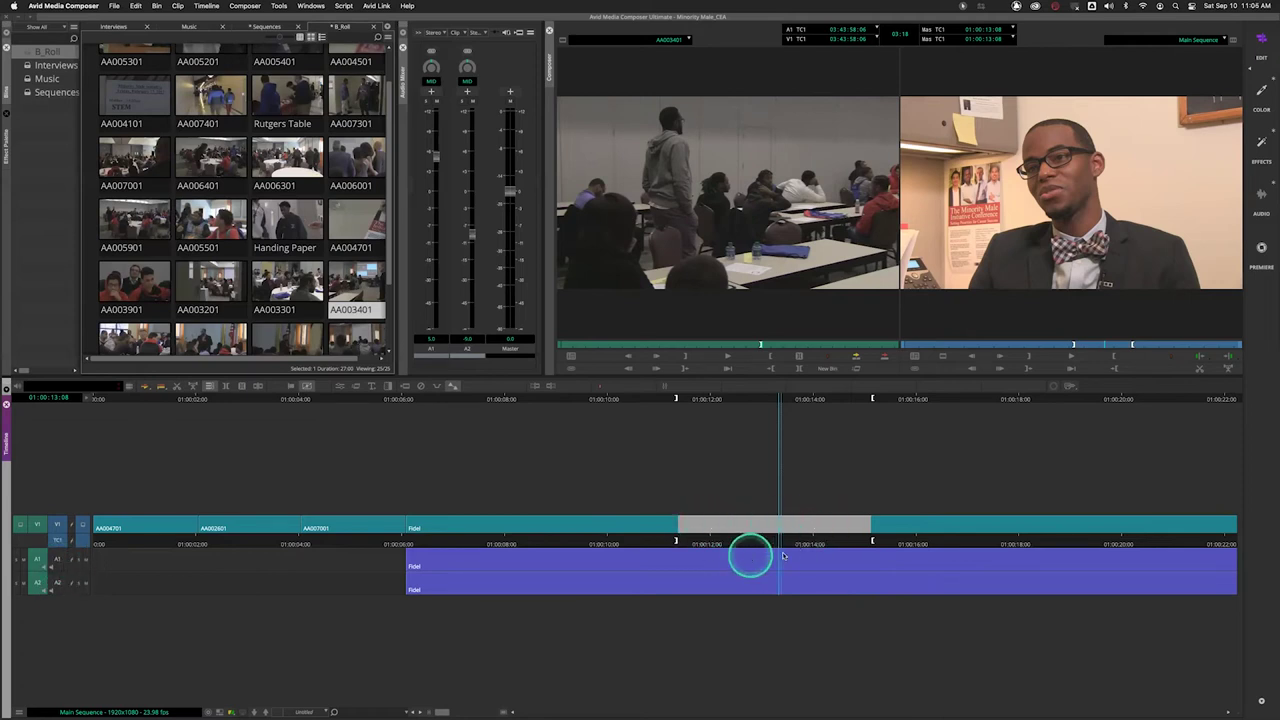
Keep record tracks A1 and A2 disabled and overwrite the marked section of V1 with AA003401.
{"action": "left_click", "coordinate": [63, 560]}
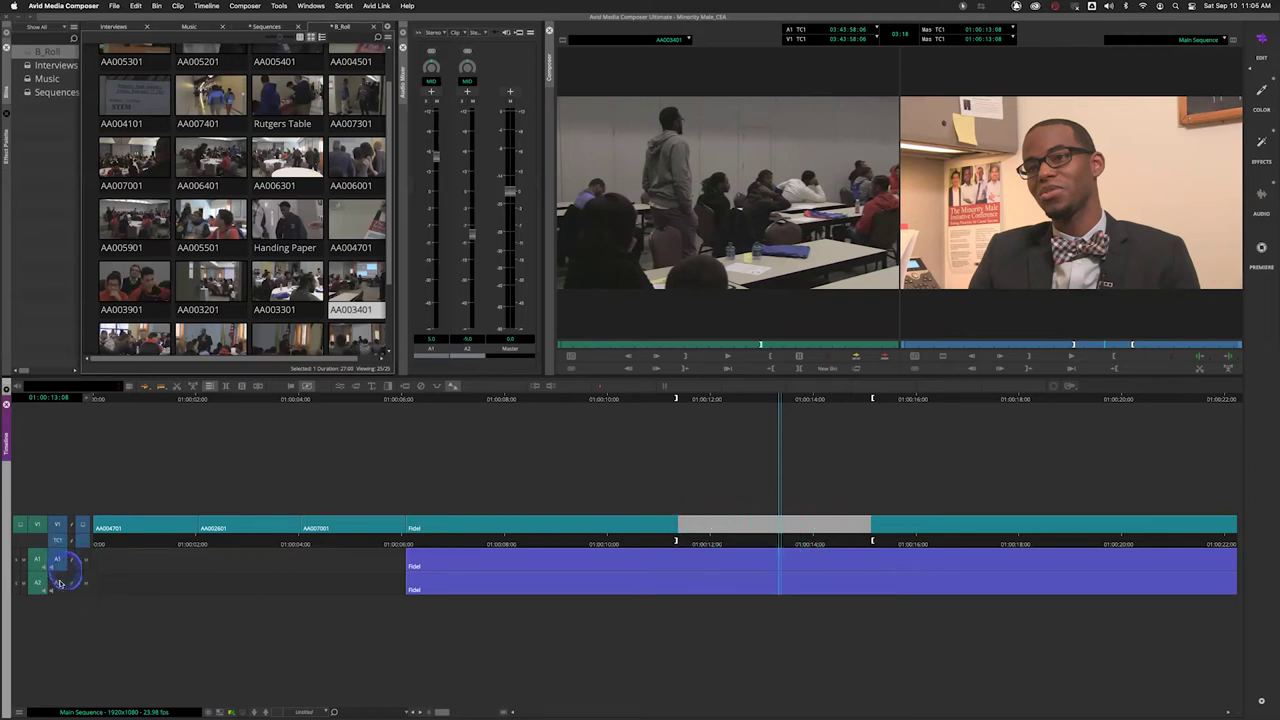
{"action": "left_click", "coordinate": [58, 585]}
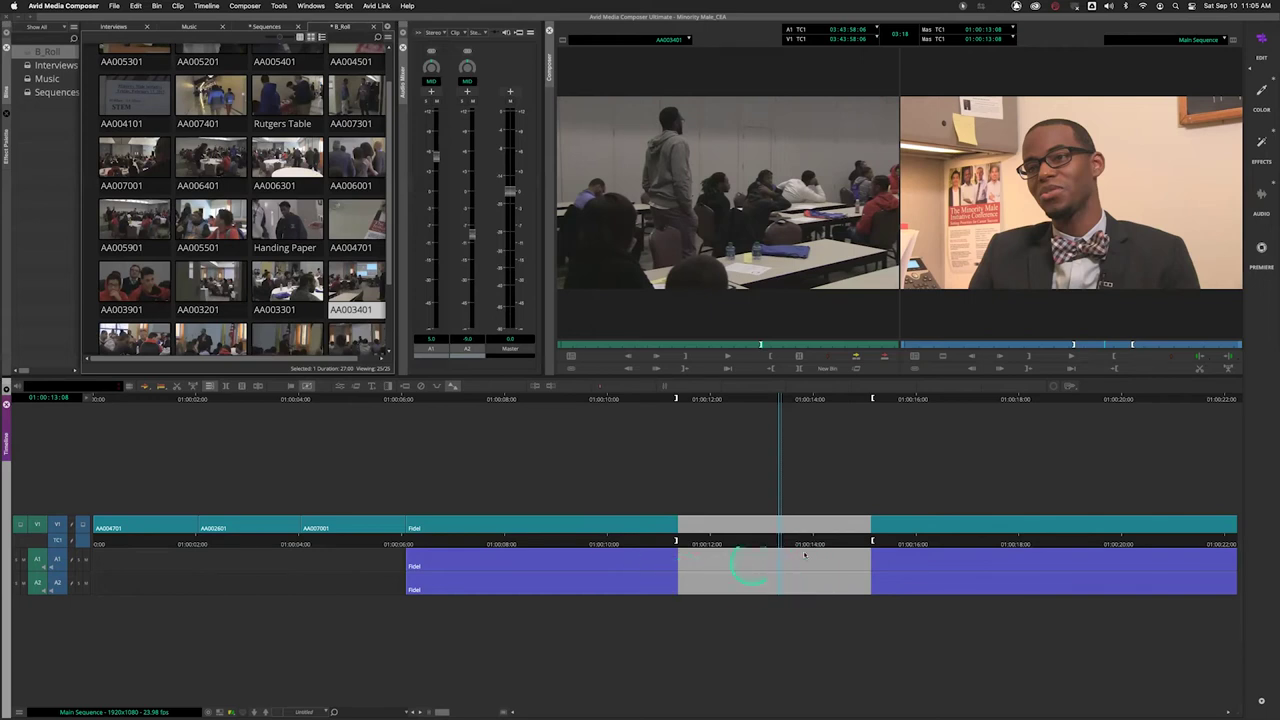
{"action": "left_click", "coordinate": [60, 560]}
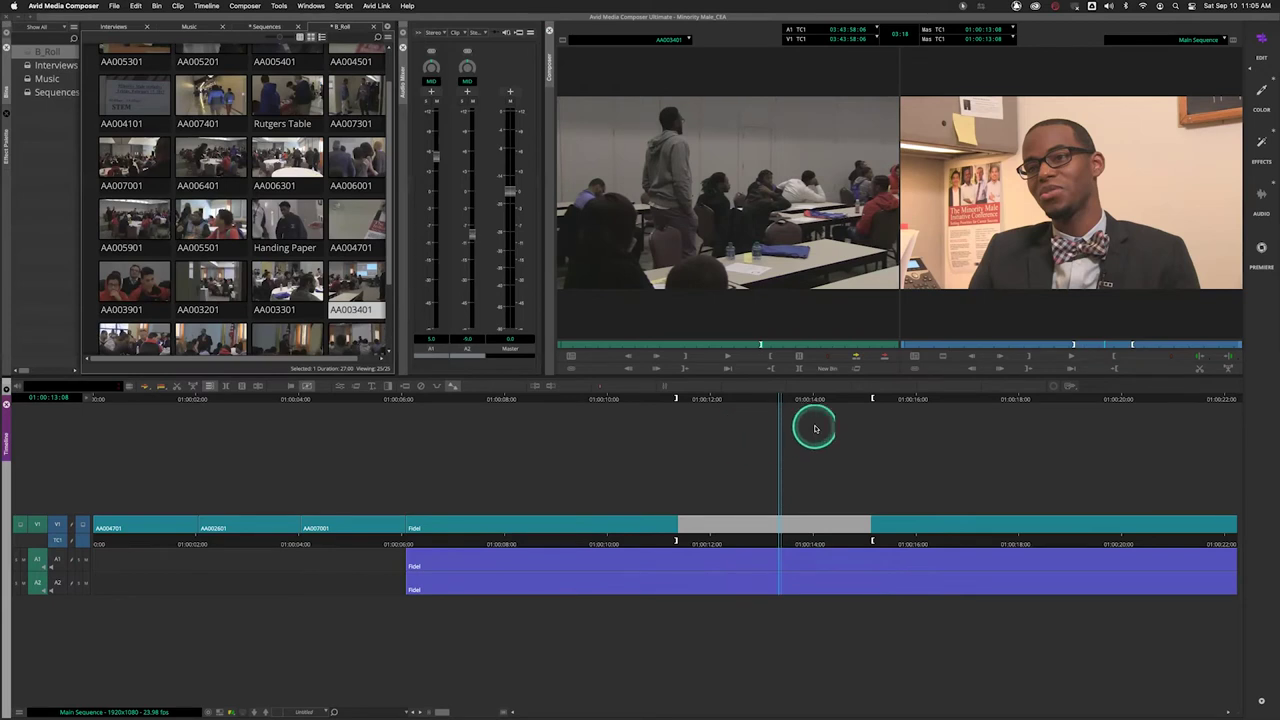
{"action": "left_click", "coordinate": [885, 357]}
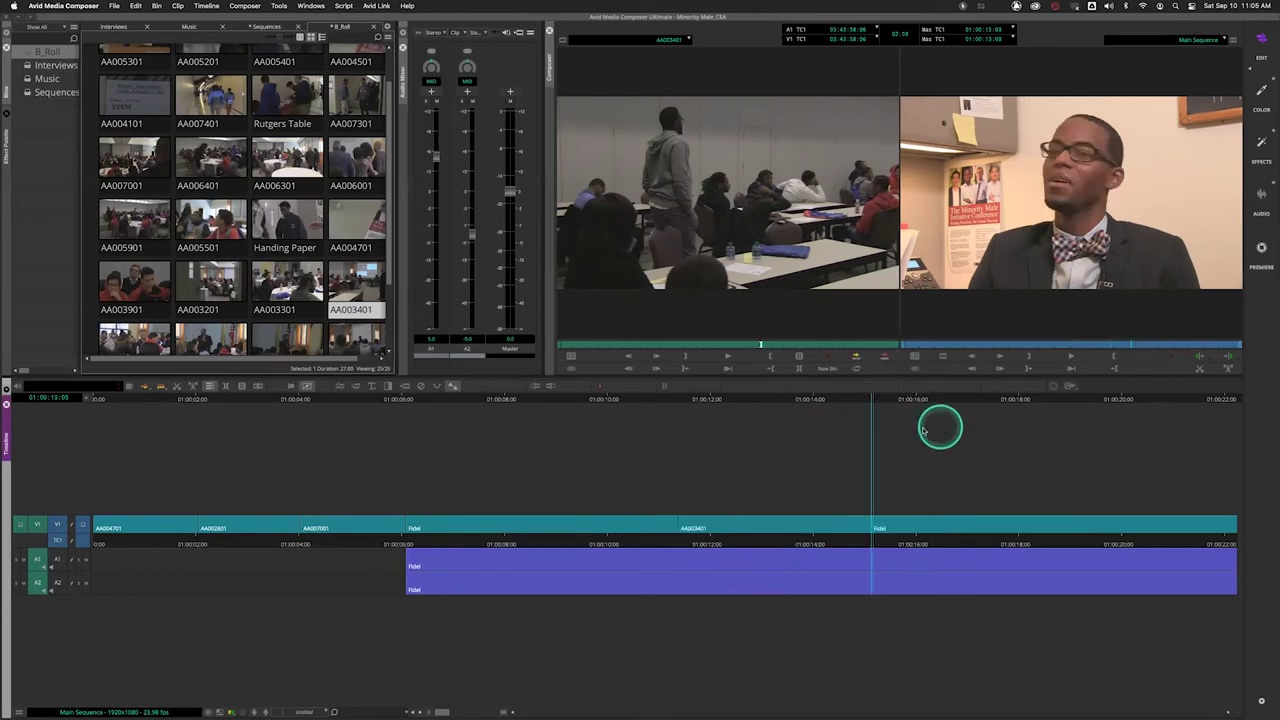
Play Main Sequence from about 01:00:08:04 through the overwritten AA003401 shot.
{"action": "left_click", "coordinate": [603, 545]}
{"action": "left_click", "coordinate": [514, 545]}
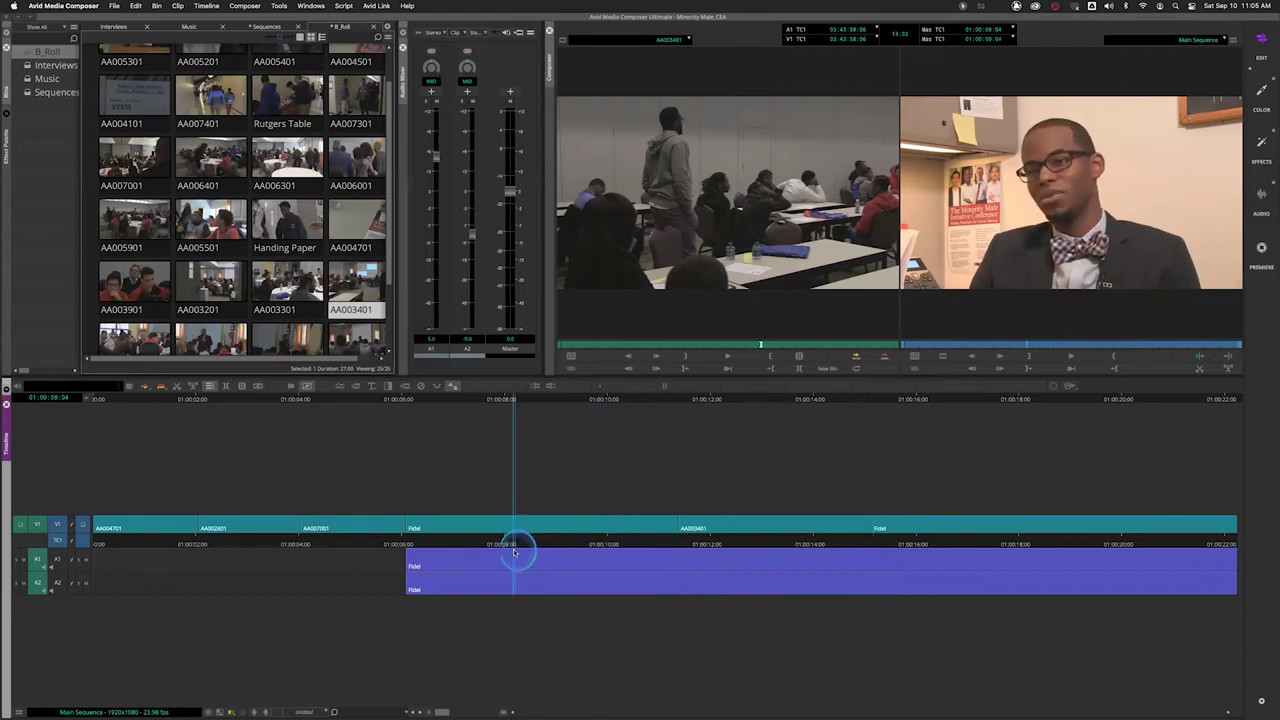
{"action": "key", "text": "space"}
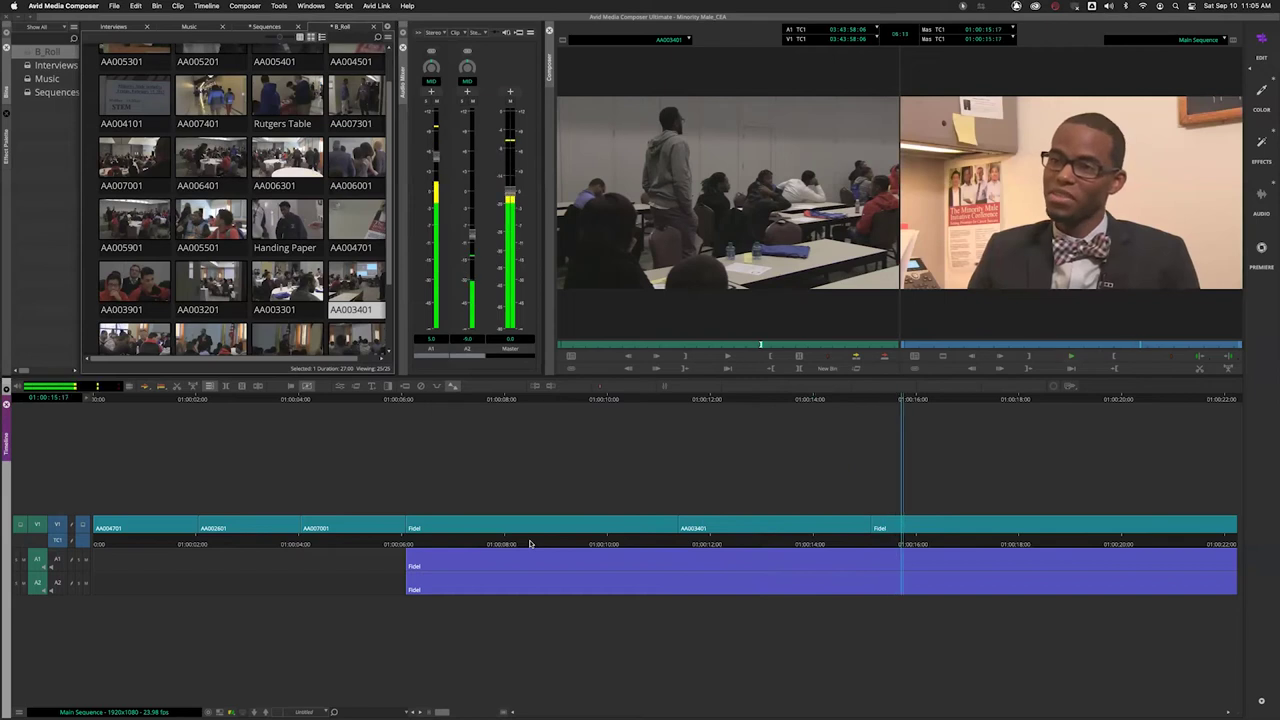
{"action": "key", "text": "space"}
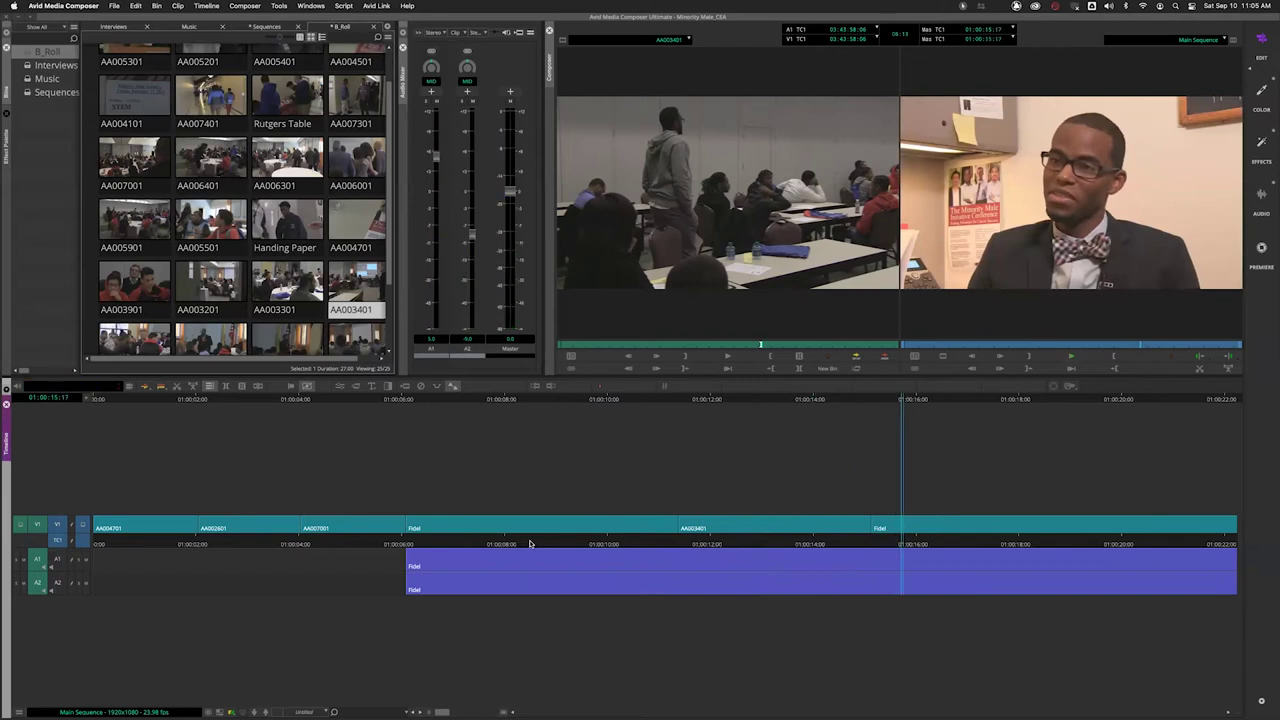
{"action": "left_click", "coordinate": [660, 542]}
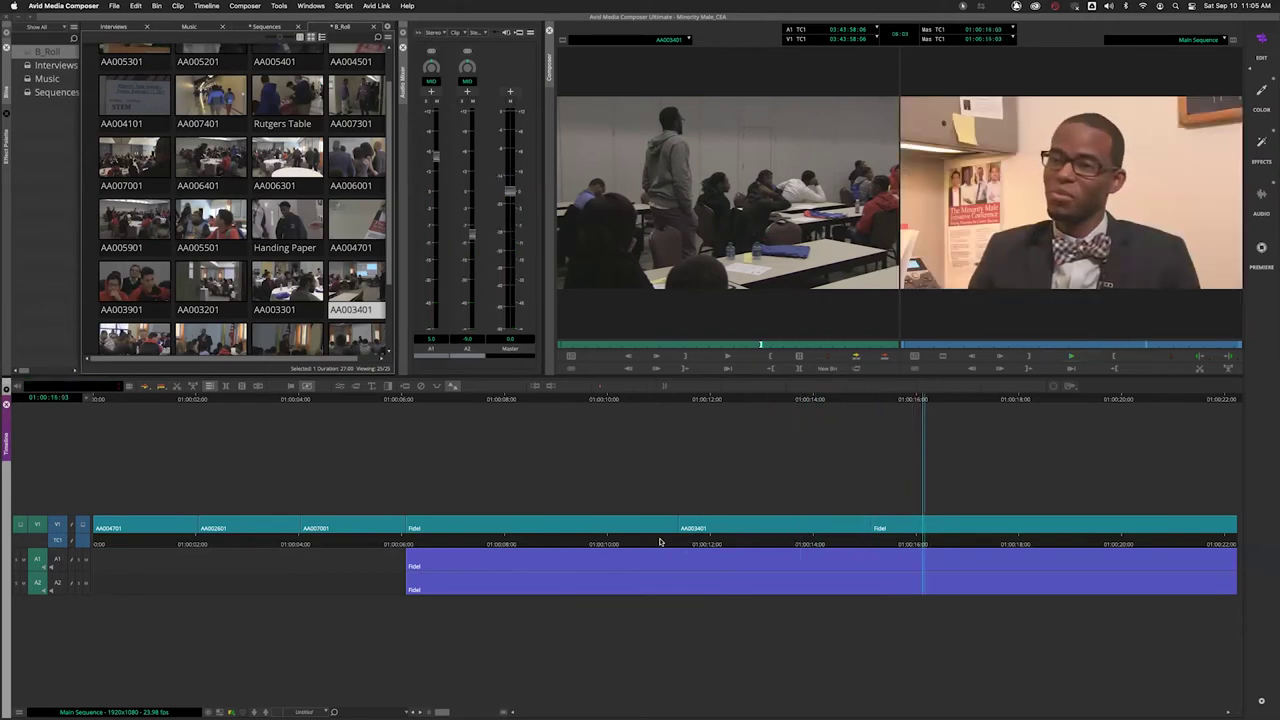
Inspect the cut at the end of AA003401 up close, stepping back one frame from the interview clip.
{"action": "left_click_drag", "start_coordinate": [886, 540], "coordinate": [873, 545]}
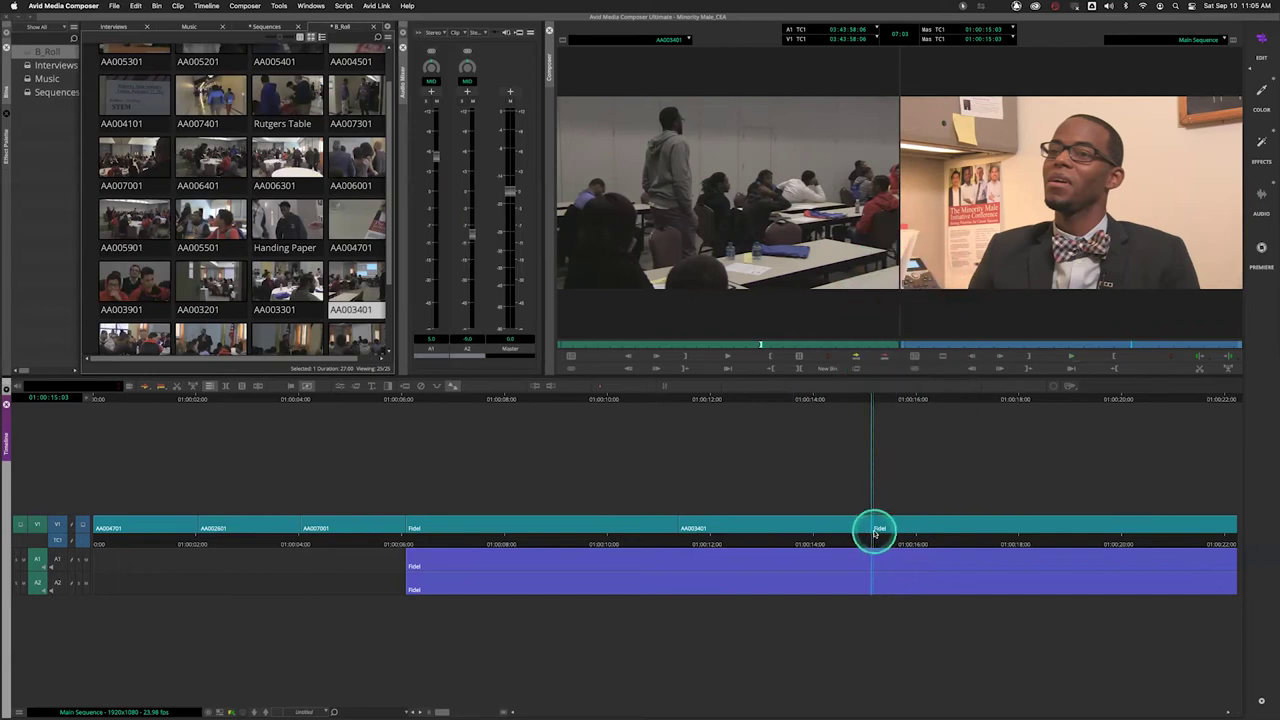
{"action": "key", "text": "Left"}
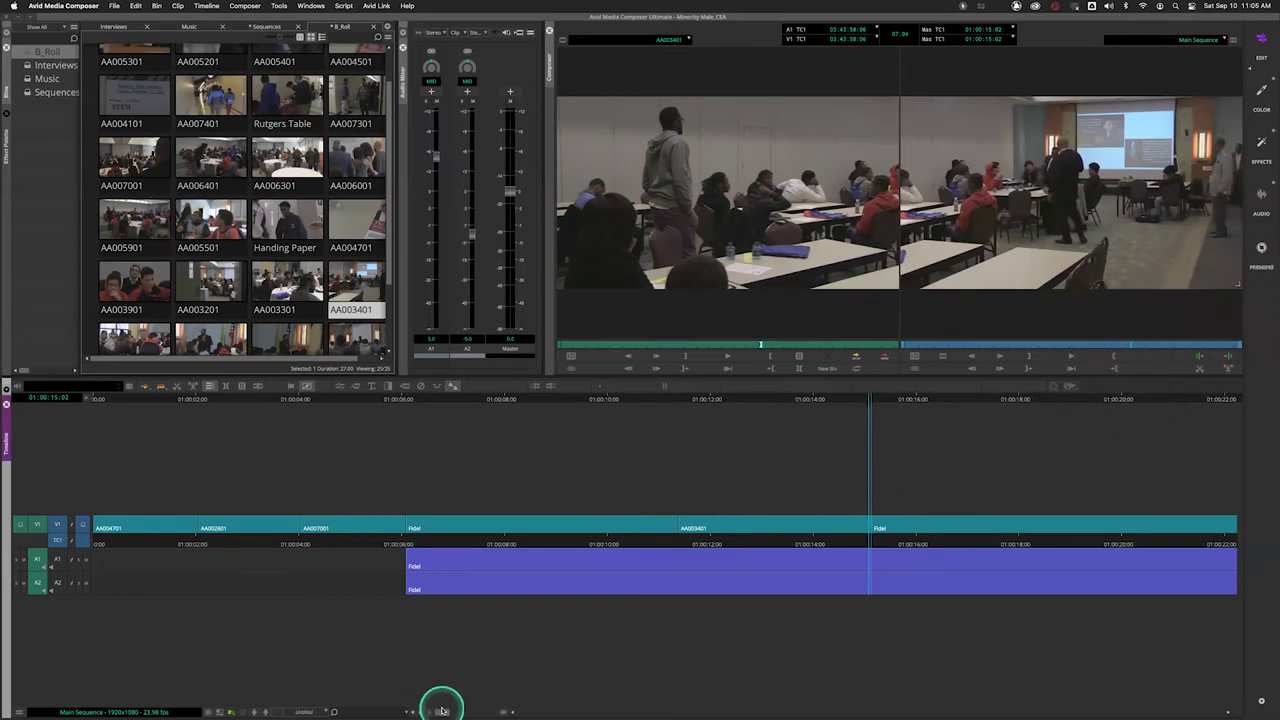
{"action": "left_click_drag", "start_coordinate": [443, 711], "coordinate": [491, 711]}
{"action": "left_click", "coordinate": [668, 578]}
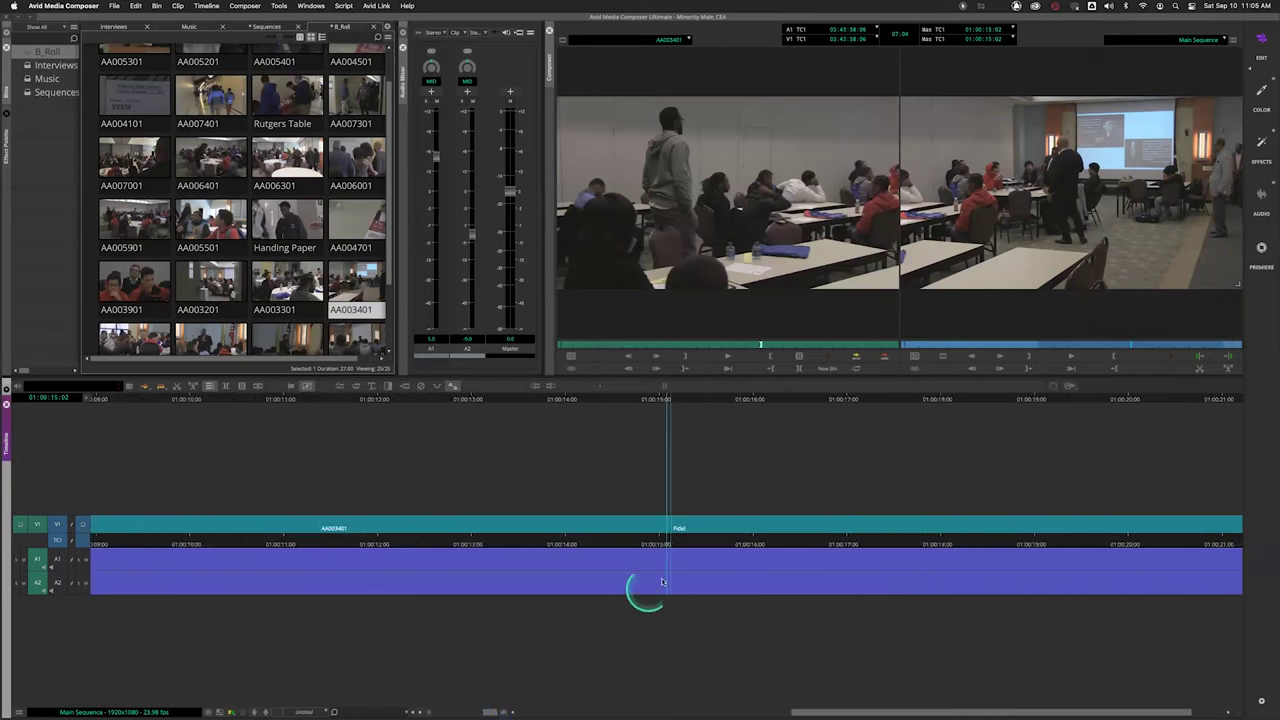
{"action": "left_click_drag", "start_coordinate": [490, 711], "coordinate": [441, 711]}
Scrub Main Sequence around the AA003401 shot and check the cuts at its start and end.
{"action": "left_click_drag", "start_coordinate": [667, 532], "coordinate": [796, 520]}
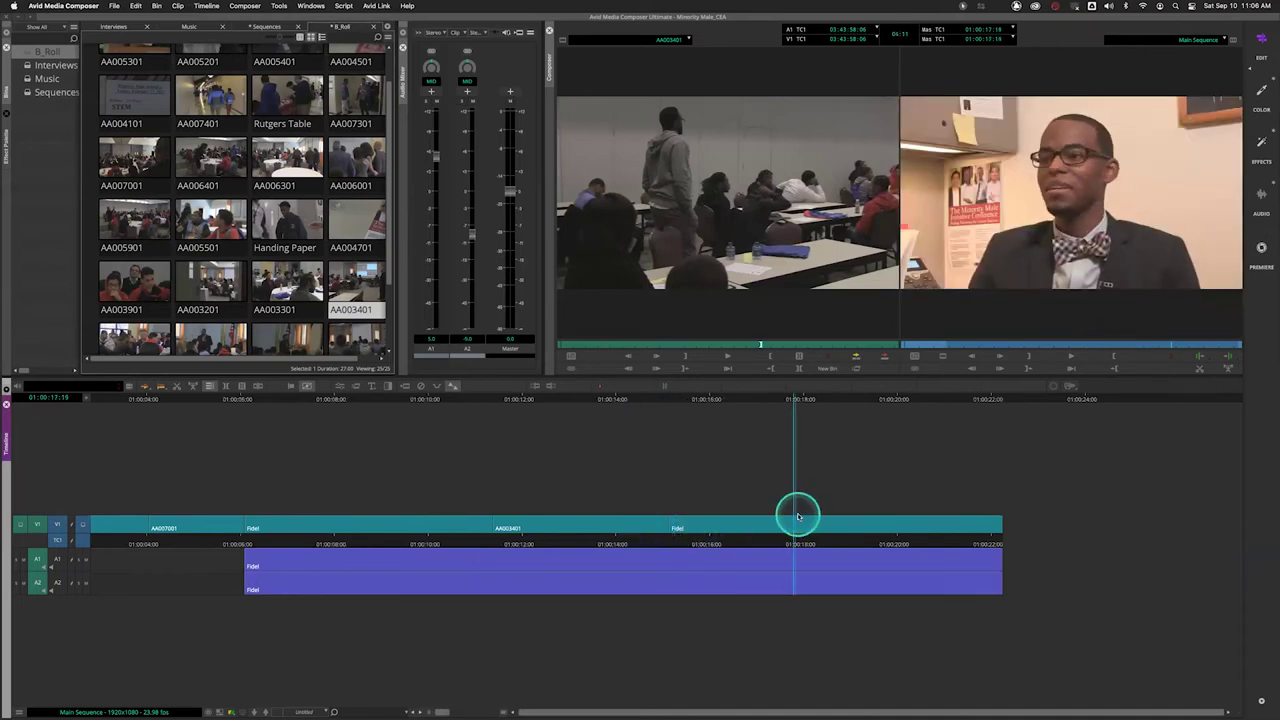
{"action": "left_click", "coordinate": [515, 542]}
{"action": "left_click", "coordinate": [723, 540]}
{"action": "left_click", "coordinate": [691, 540]}
{"action": "left_click", "coordinate": [497, 542]}
{"action": "mouse_move", "coordinate": [519, 545]}
{"action": "left_mouse_down"}
{"action": "mouse_move", "coordinate": [697, 525]}
{"action": "mouse_move", "coordinate": [591, 537]}
{"action": "mouse_move", "coordinate": [764, 532]}
{"action": "mouse_move", "coordinate": [513, 548]}
{"action": "left_mouse_up"}
{"action": "left_click_drag", "start_coordinate": [405, 555], "coordinate": [680, 538]}
{"action": "left_click_drag", "start_coordinate": [556, 544], "coordinate": [487, 538]}
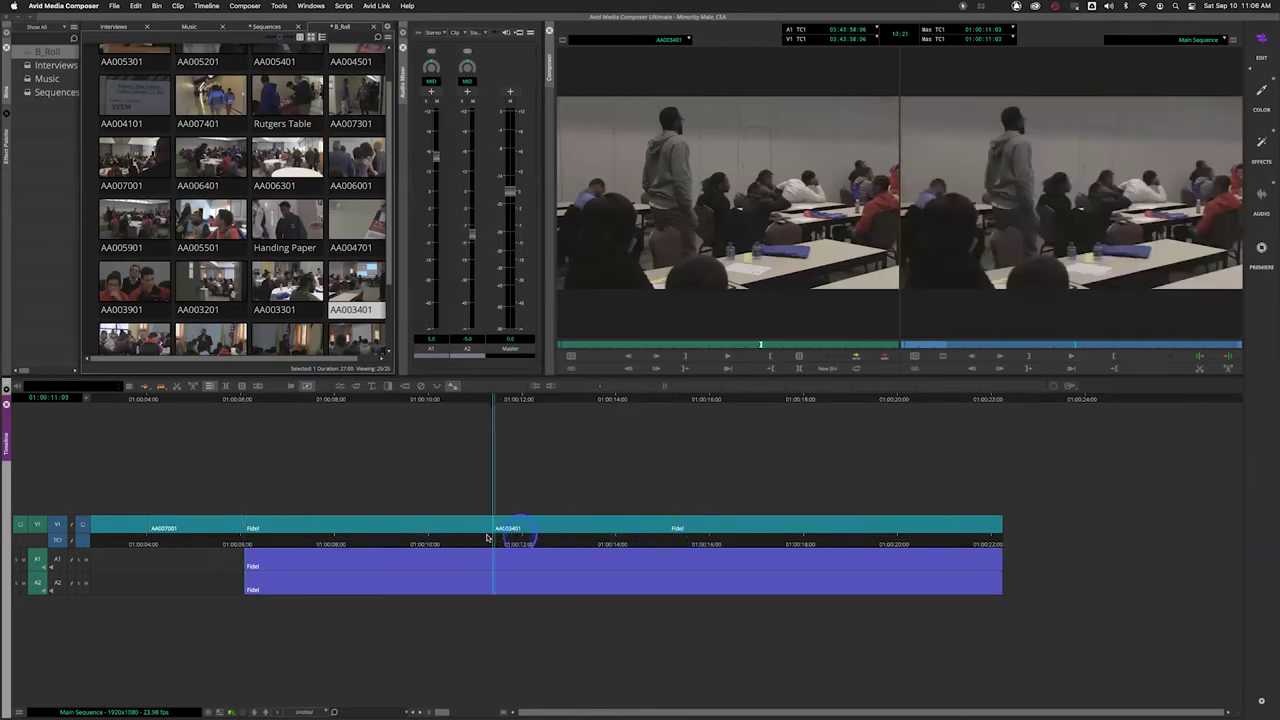
Mark IN at the cut after AA003401, 01:00:15:03, and OUT at 01:00:17:12 in Main Sequence.
{"action": "left_click_drag", "start_coordinate": [659, 537], "coordinate": [686, 529]}
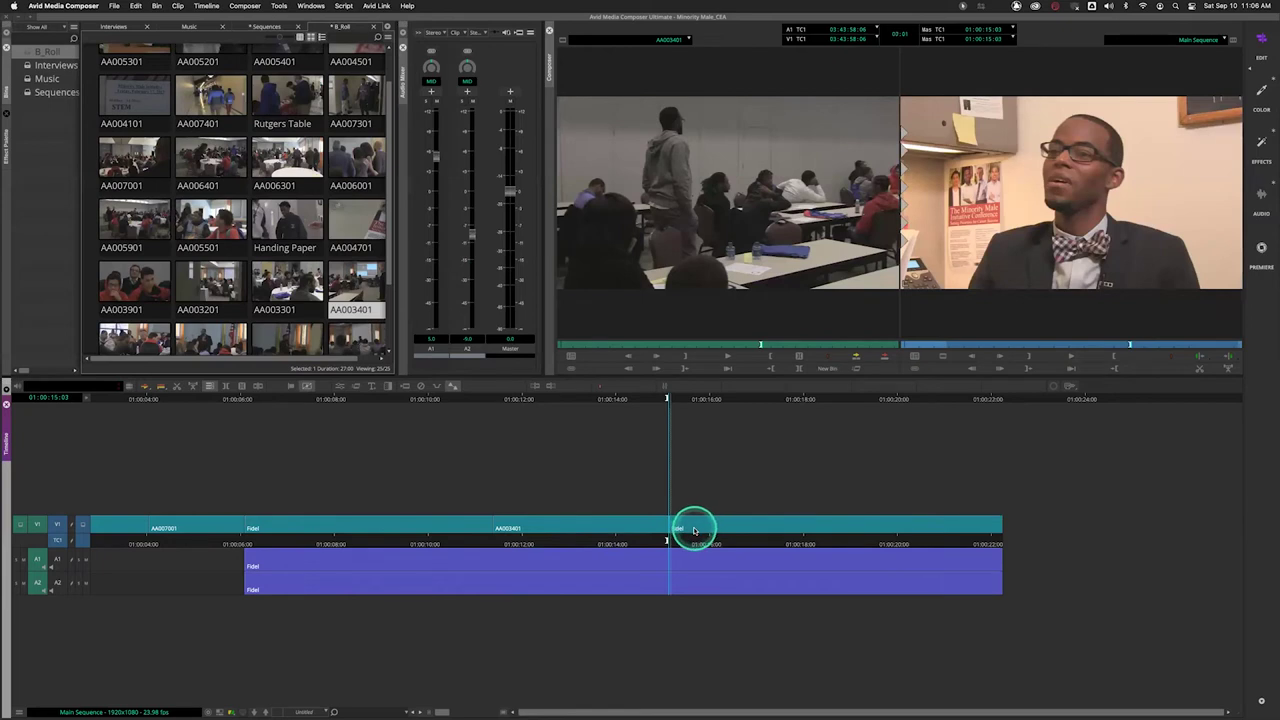
{"action": "key", "text": "space"}
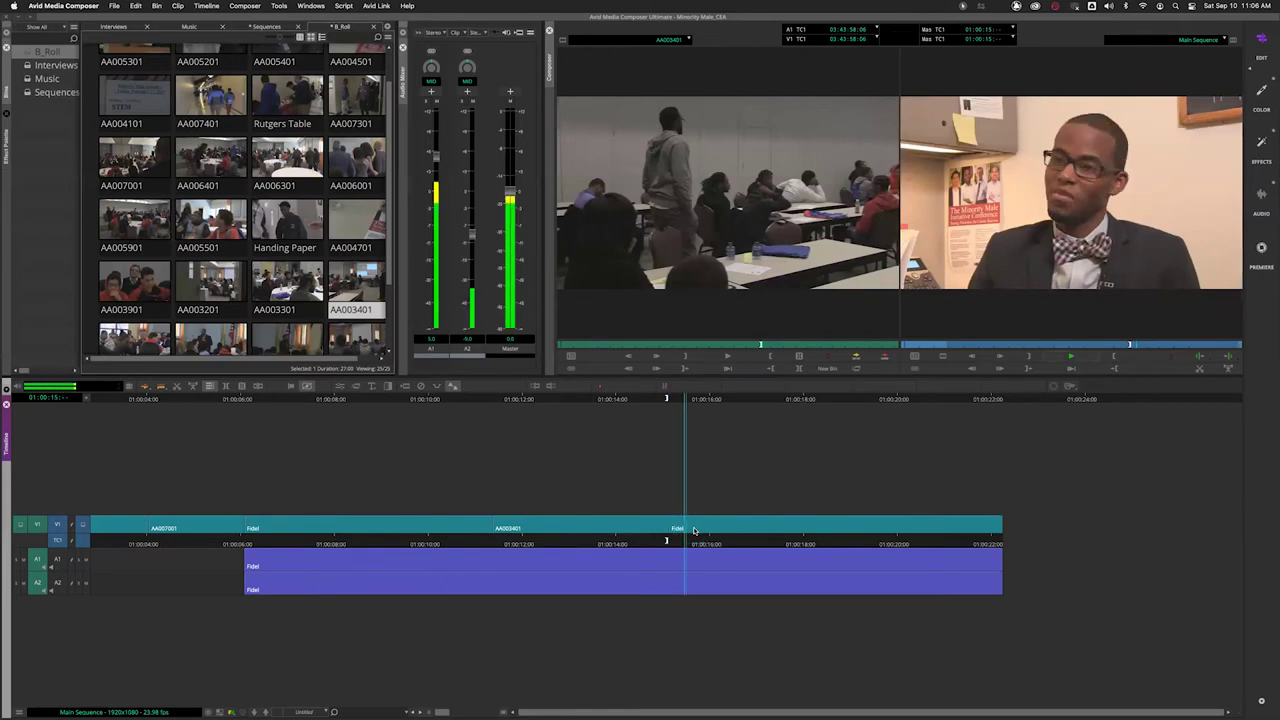
{"action": "key", "text": "space"}
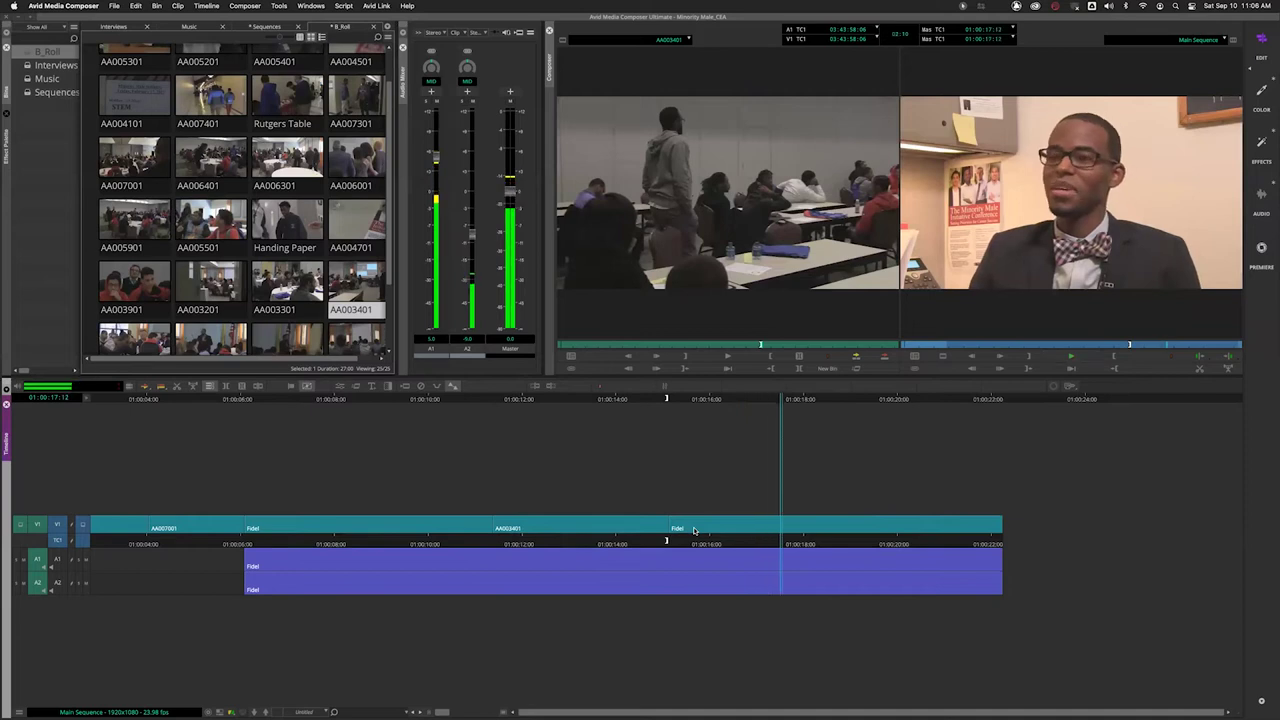
{"action": "key", "text": "o"}
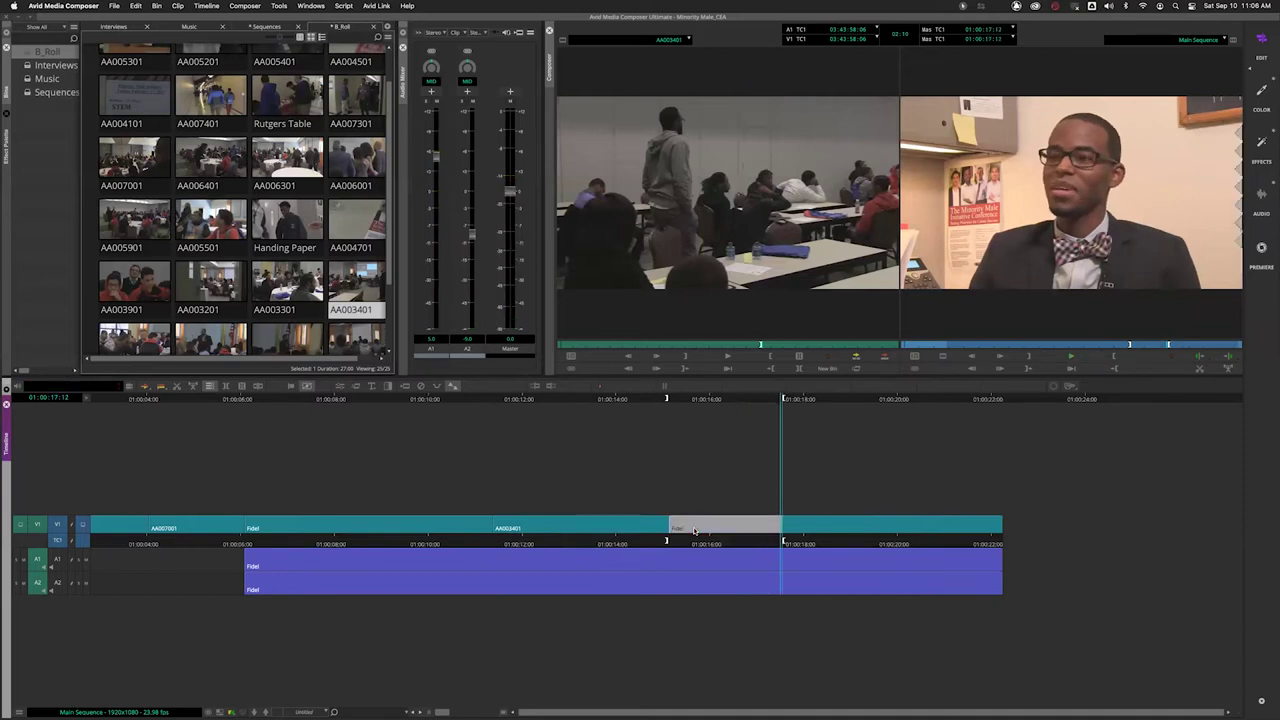
Load B-roll clip AA005201 as the source and mark its IN point at about 03:48:18:18.
{"action": "scroll", "coordinate": [303, 232], "scroll_direction": "up", "scroll_amount": 3}
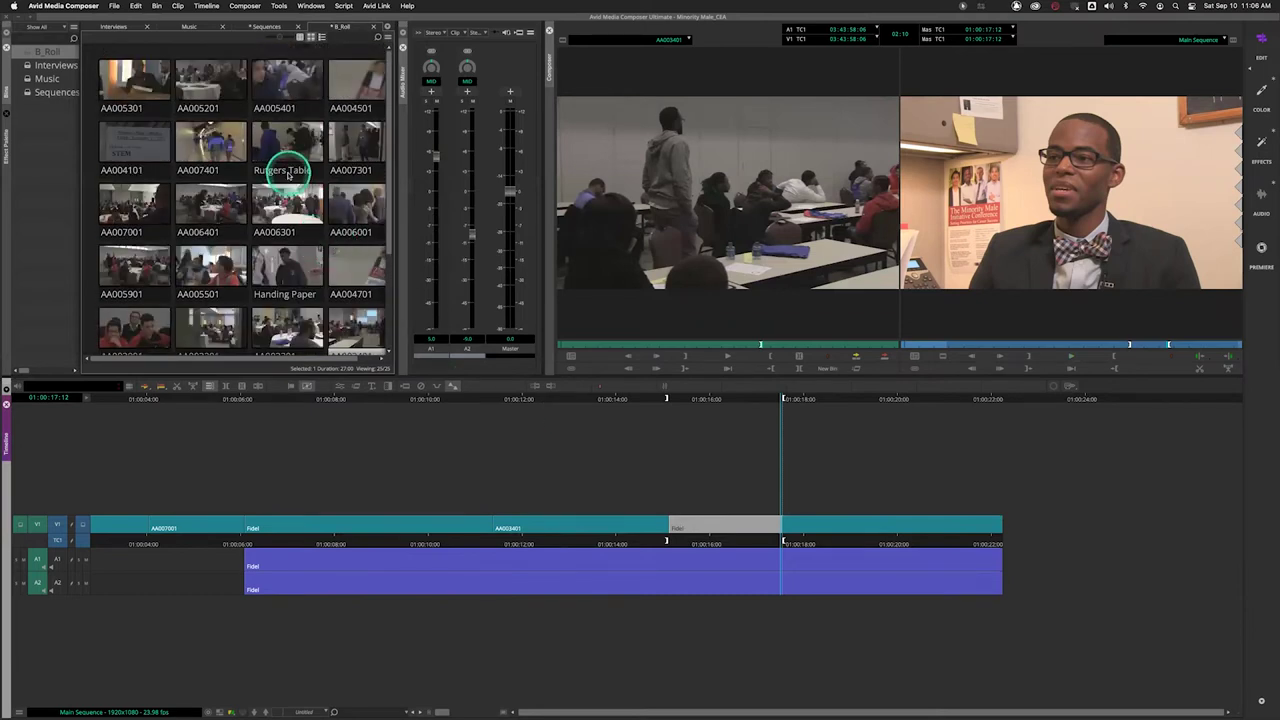
{"action": "double_click", "coordinate": [205, 87]}
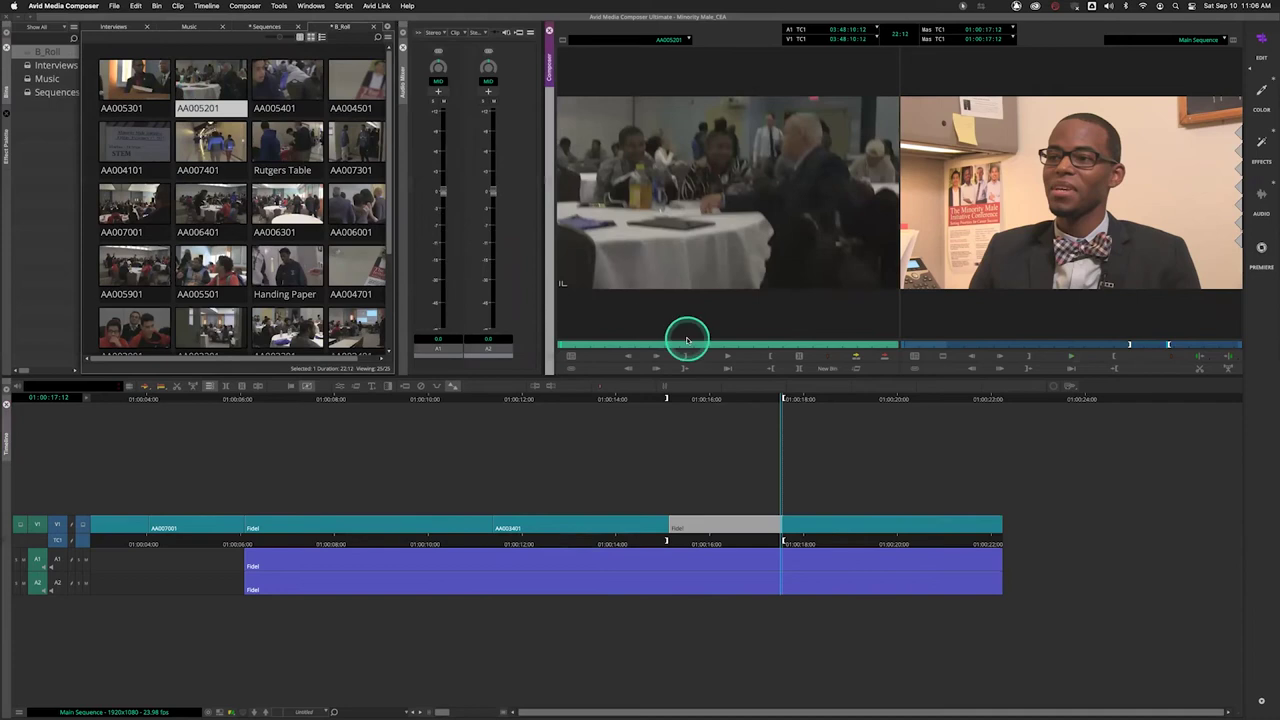
{"action": "mouse_move", "coordinate": [666, 342]}
{"action": "left_mouse_down"}
{"action": "mouse_move", "coordinate": [822, 343]}
{"action": "mouse_move", "coordinate": [687, 347]}
{"action": "left_mouse_up"}
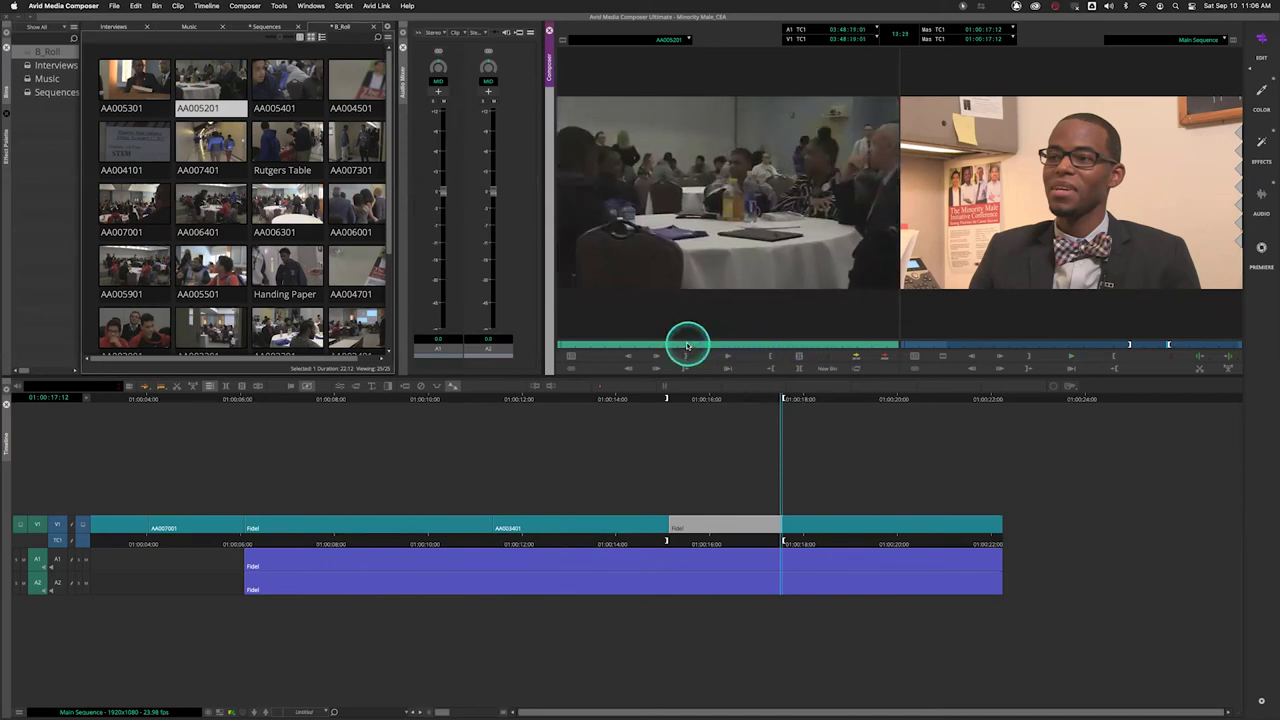
{"action": "left_click_drag", "start_coordinate": [703, 348], "coordinate": [705, 352]}
{"action": "left_click", "coordinate": [742, 445]}
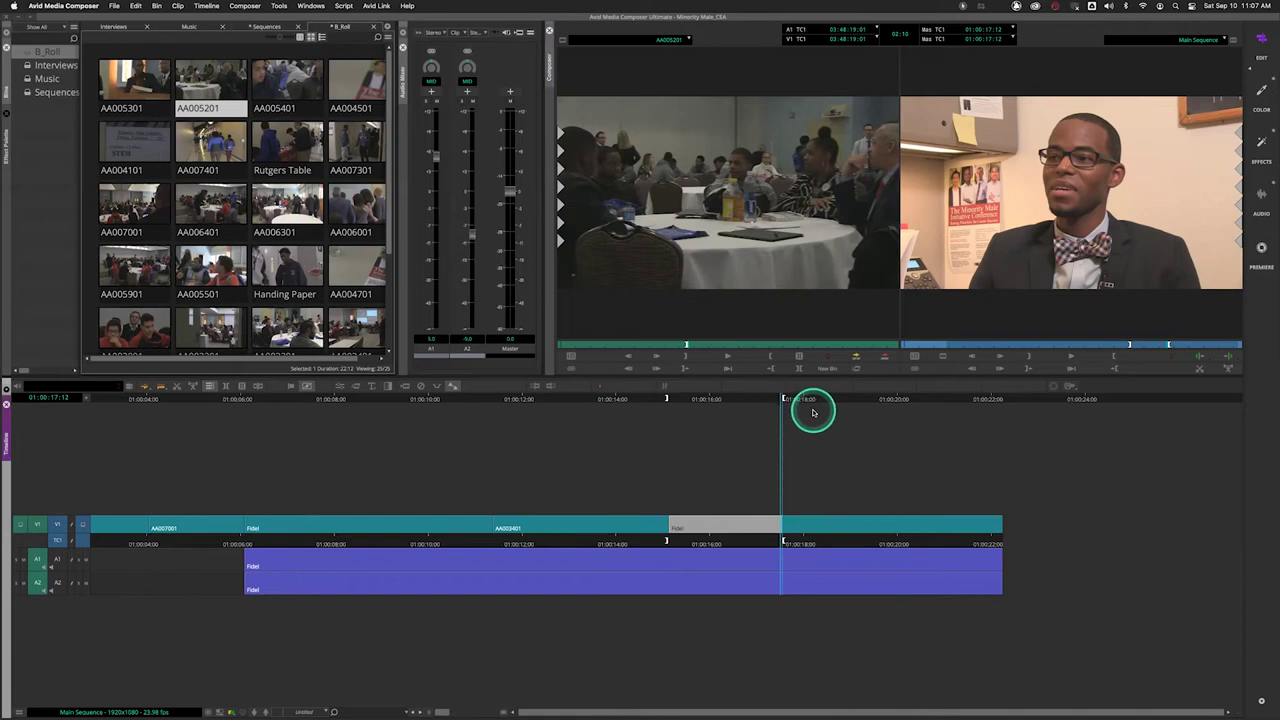
{"action": "mouse_move", "coordinate": [692, 344]}
{"action": "left_mouse_down"}
{"action": "mouse_move", "coordinate": [734, 344]}
{"action": "mouse_move", "coordinate": [686, 344]}
{"action": "left_mouse_up"}
{"action": "left_click", "coordinate": [682, 530]}
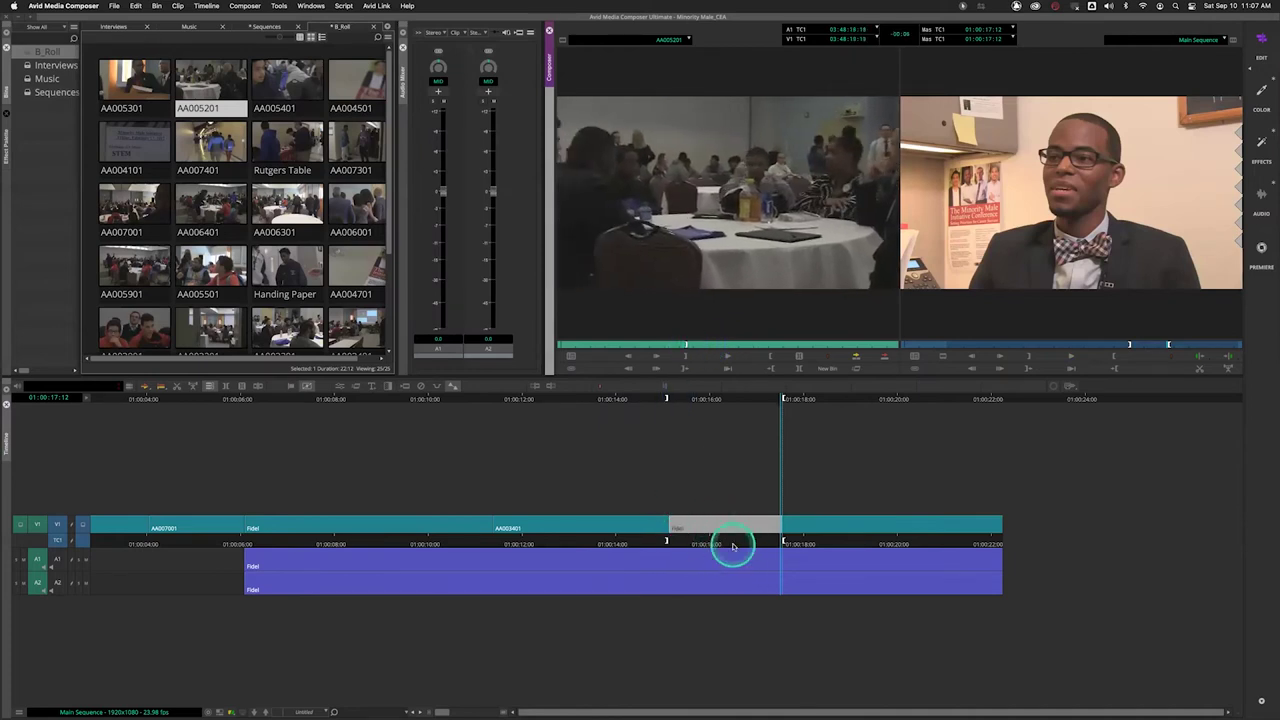
Play Main Sequence from about 01:00:13:21 through the section marked for AA005201.
{"action": "left_click_drag", "start_coordinate": [655, 543], "coordinate": [612, 545]}
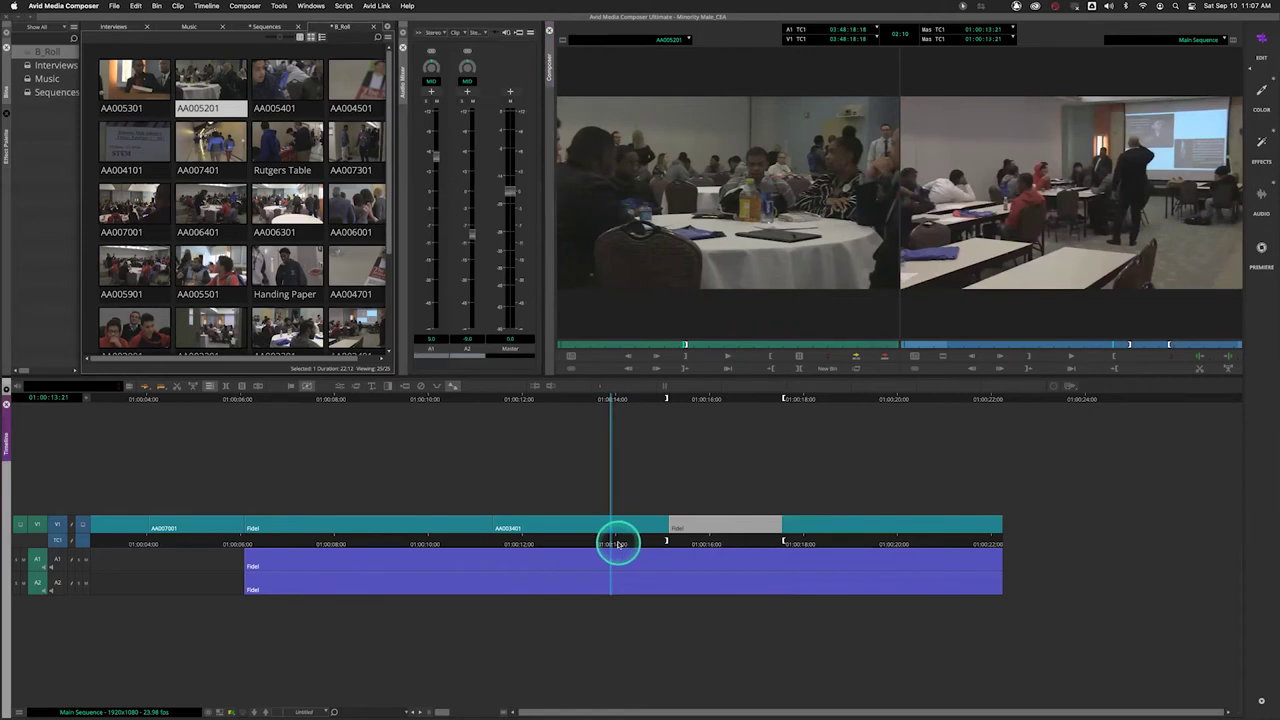
{"action": "key", "text": "space"}
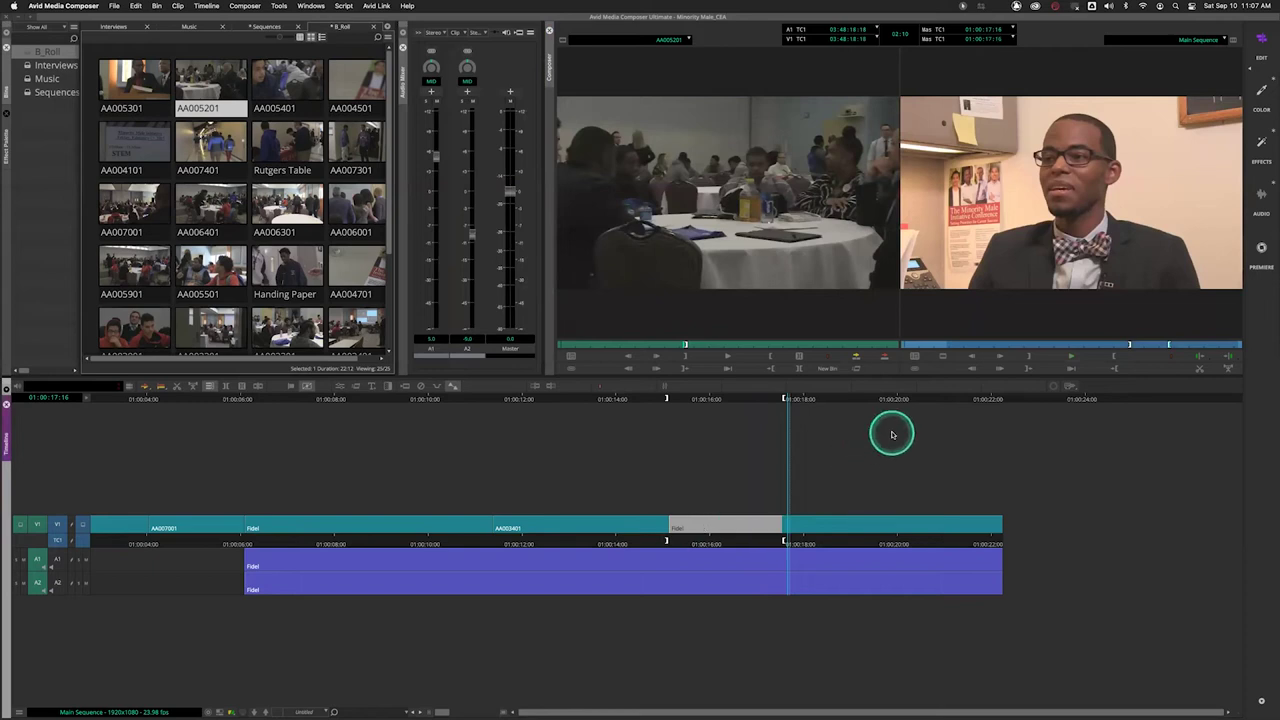
Overwrite AA005201 into the marked section of V1 in Main Sequence and play the result across the new shot.
{"action": "key", "text": "b"}
{"action": "left_click_drag", "start_coordinate": [670, 543], "coordinate": [431, 543]}
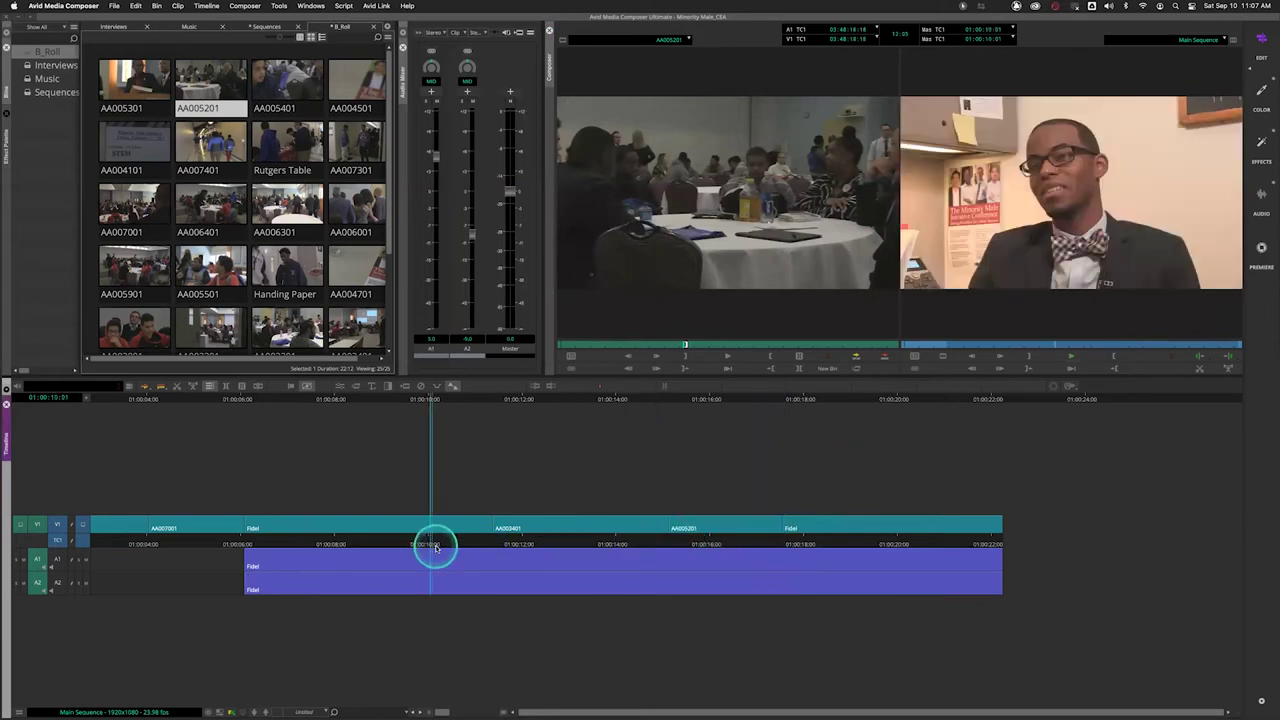
{"action": "key", "text": "space"}
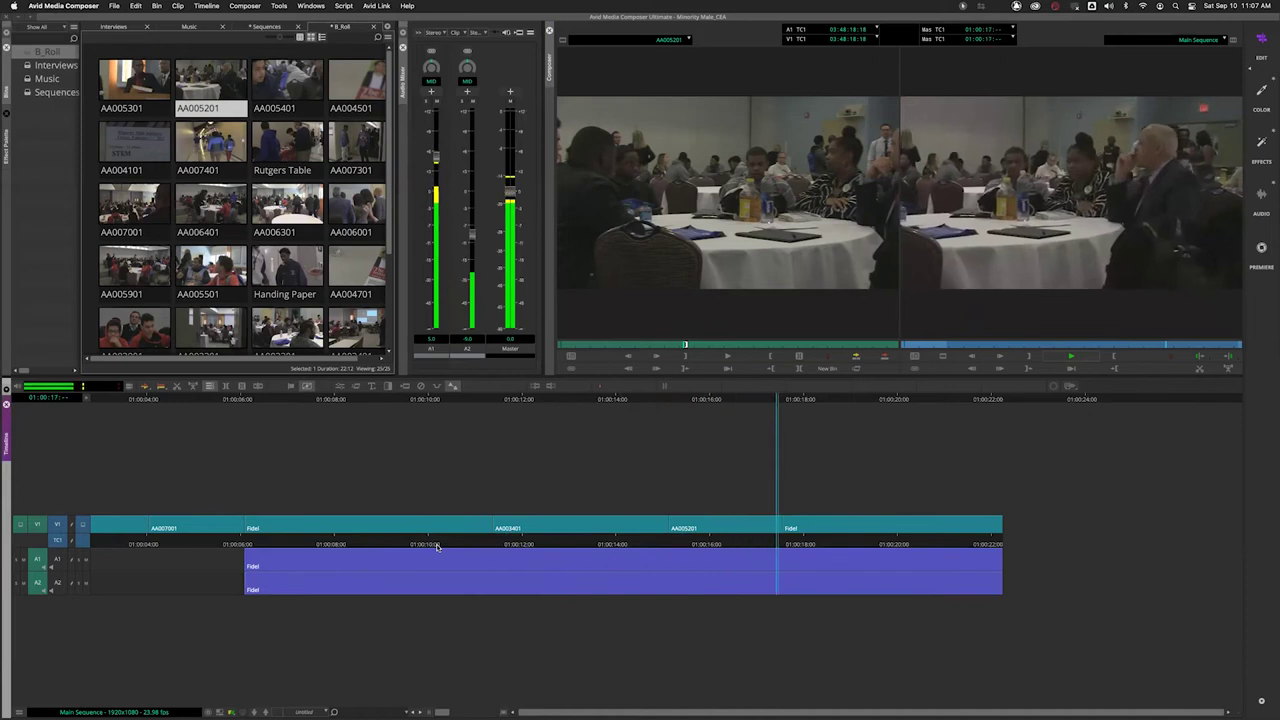
{"action": "key", "text": "space"}
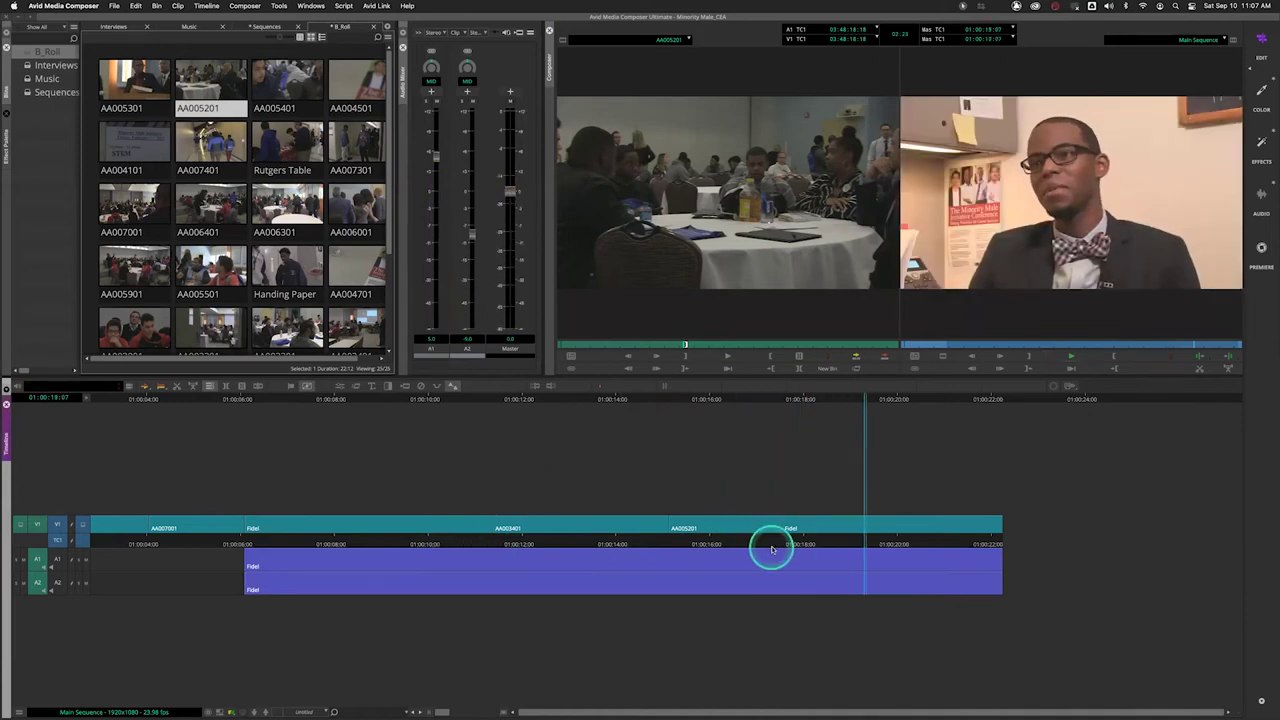
{"action": "left_click_drag", "start_coordinate": [767, 543], "coordinate": [688, 547]}
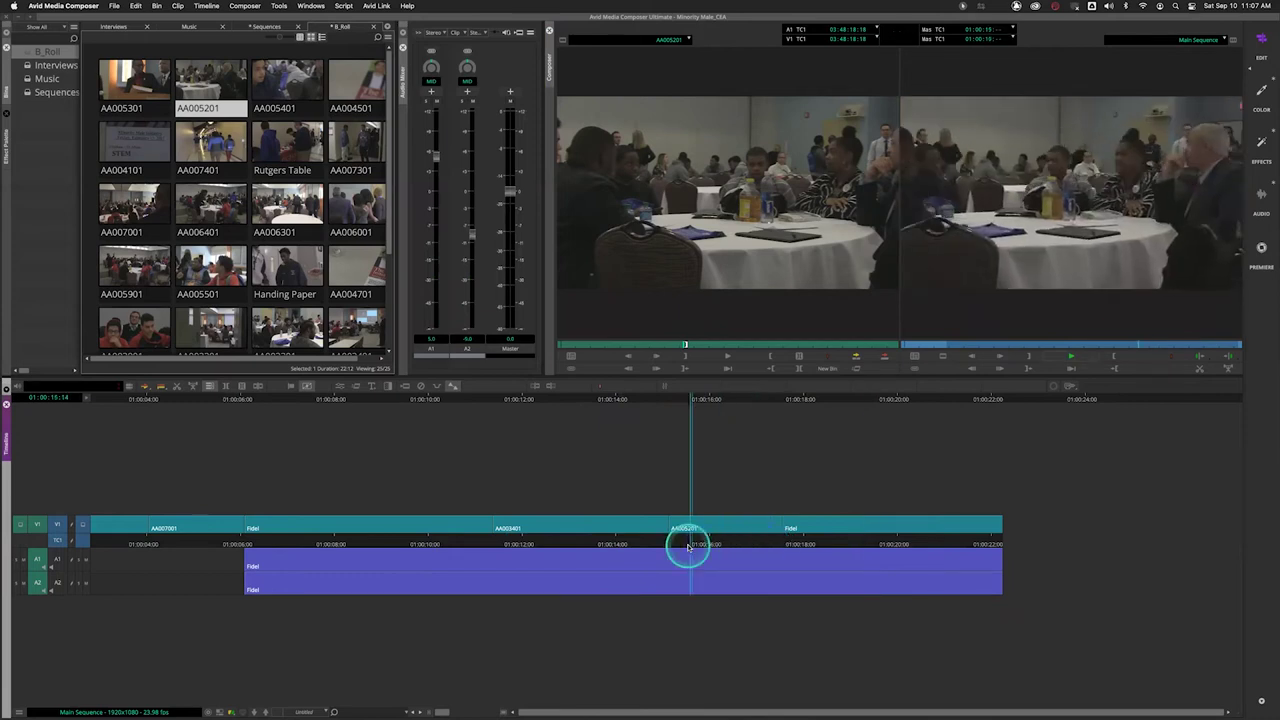
{"action": "key", "text": "space"}
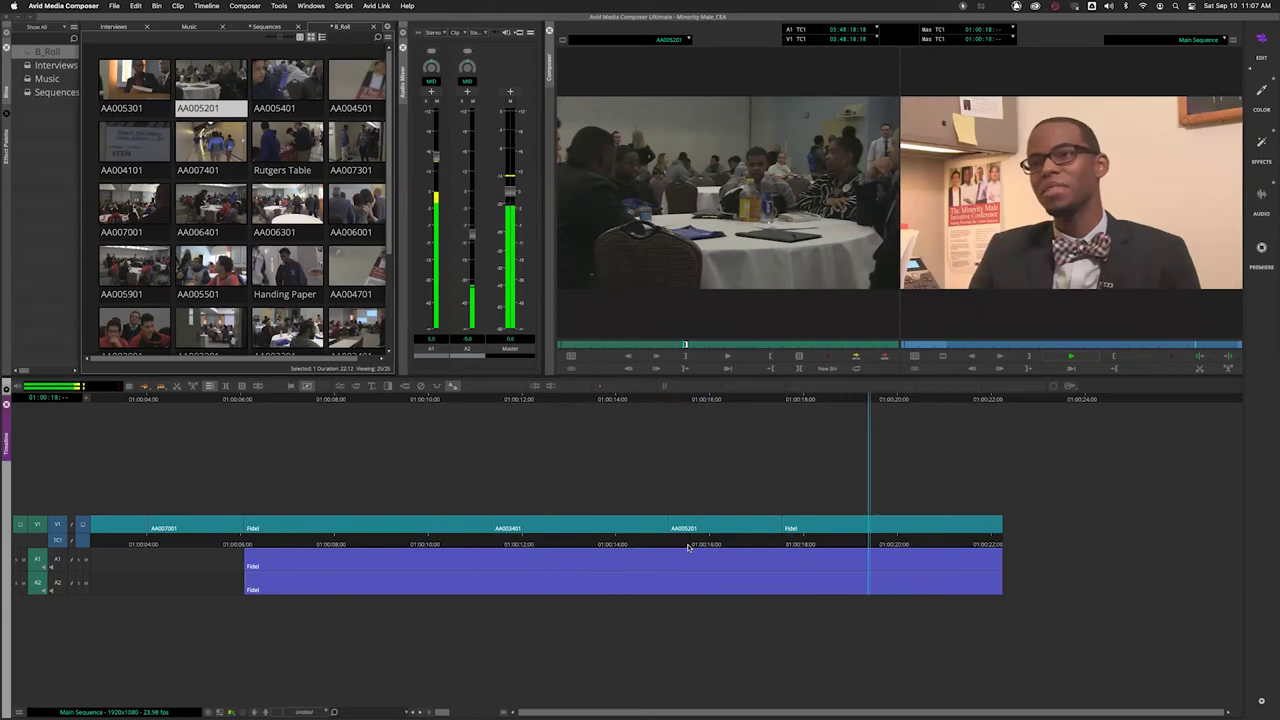
{"action": "left_click", "coordinate": [709, 540]}
Load the Handing Paper B-roll clip as the source and mark its IN point at about 03:49:48:05.
{"action": "left_click_drag", "start_coordinate": [672, 490], "coordinate": [380, 320]}
{"action": "double_click", "coordinate": [280, 268]}
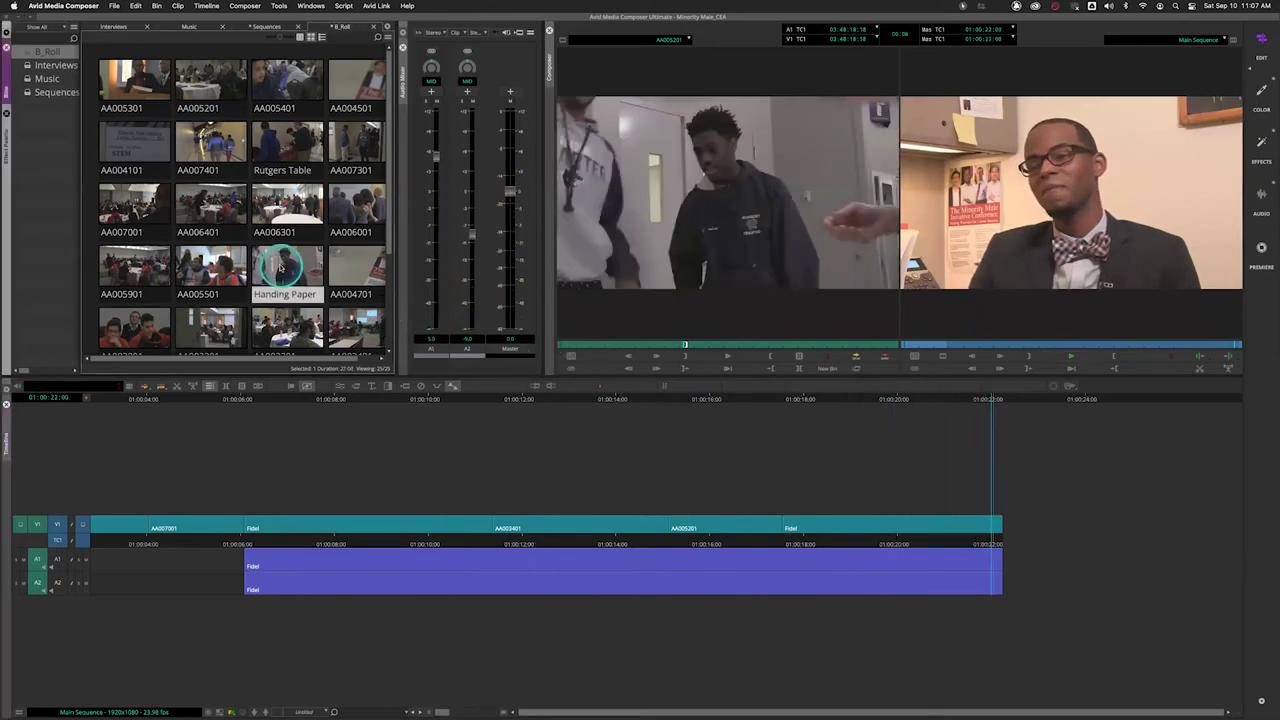
{"action": "left_click", "coordinate": [664, 349]}
{"action": "mouse_move", "coordinate": [645, 347]}
{"action": "left_mouse_down"}
{"action": "mouse_move", "coordinate": [726, 345]}
{"action": "mouse_move", "coordinate": [633, 341]}
{"action": "mouse_move", "coordinate": [688, 342]}
{"action": "mouse_move", "coordinate": [657, 343]}
{"action": "left_mouse_up"}
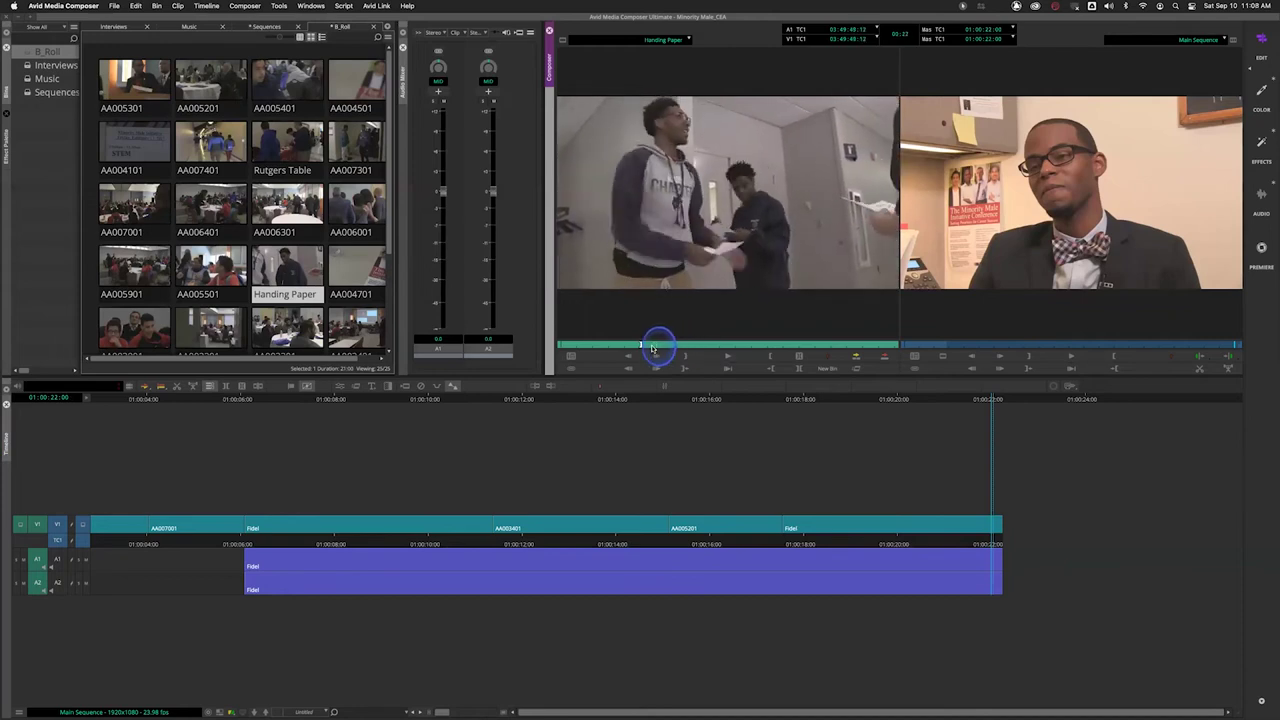
{"action": "left_click", "coordinate": [660, 356]}
Play Main Sequence from about 01:00:16:15 and mark IN at the cut after AA005201, 01:00:17:13.
{"action": "left_click_drag", "start_coordinate": [762, 542], "coordinate": [741, 539]}
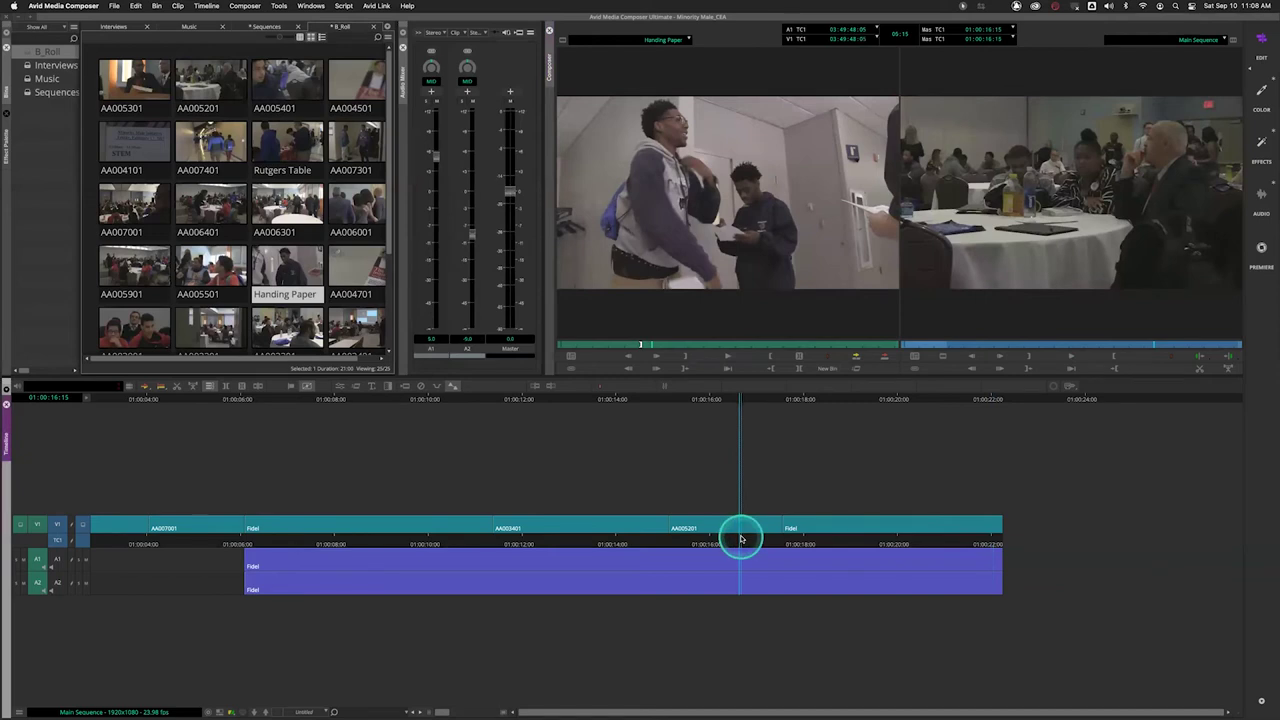
{"action": "key", "text": "space"}
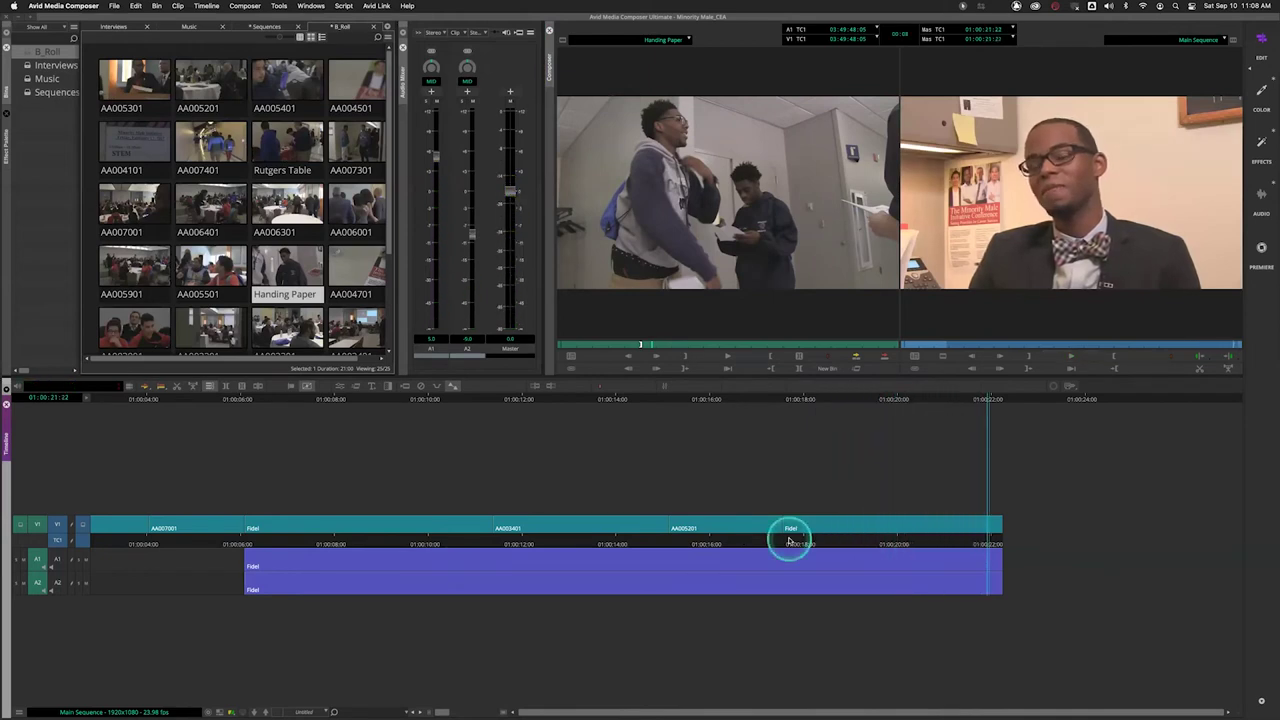
{"action": "left_click_drag", "start_coordinate": [789, 541], "coordinate": [771, 541]}
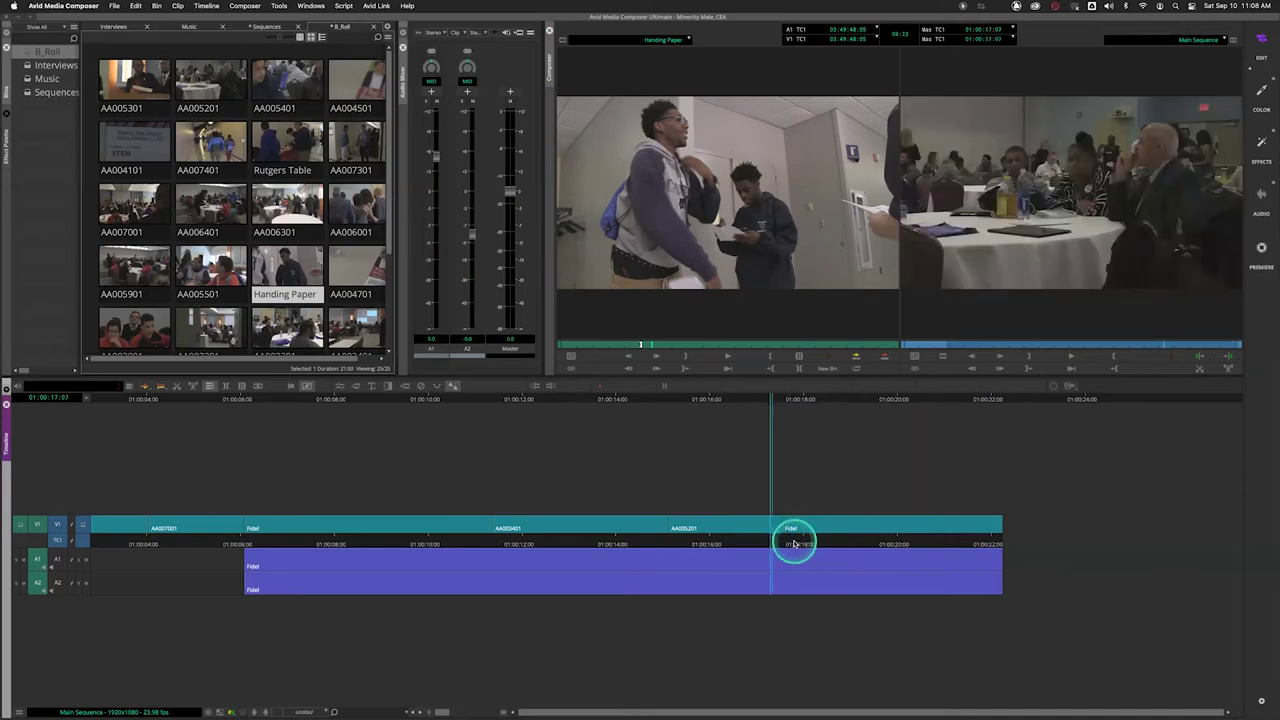
{"action": "left_click", "coordinate": [787, 544]}
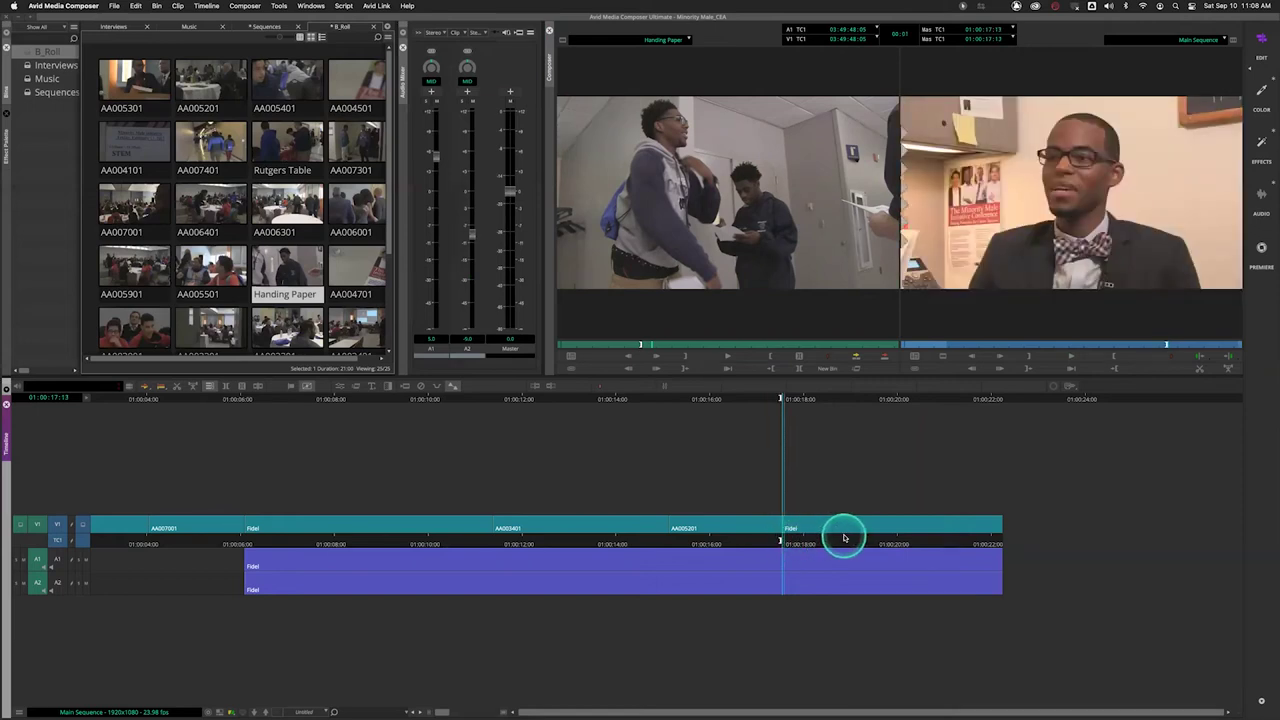
Play the interview section following AA005201 and mark OUT at 01:00:21:00 in Main Sequence.
{"action": "key", "text": "space"}
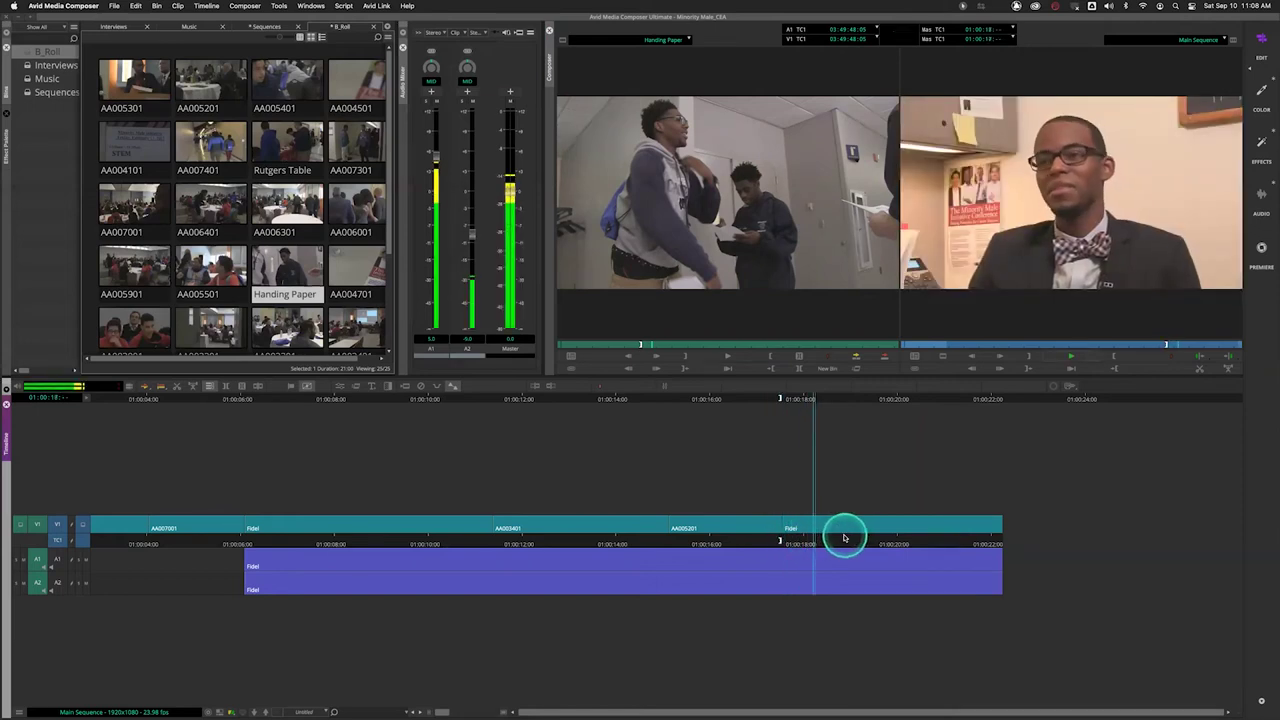
{"action": "left_click_drag", "start_coordinate": [857, 537], "coordinate": [789, 537]}
{"action": "left_click", "coordinate": [815, 545]}
{"action": "key", "text": "space"}
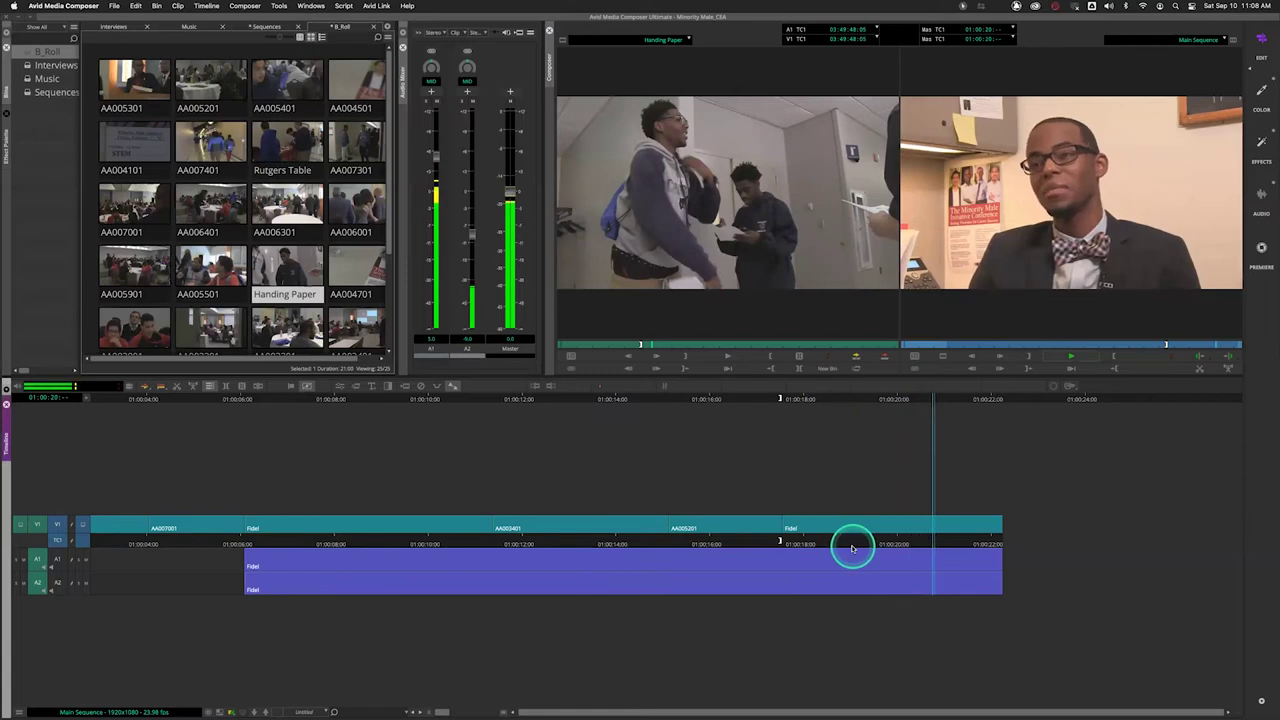
{"action": "key", "text": "space"}
{"action": "key", "text": "o"}
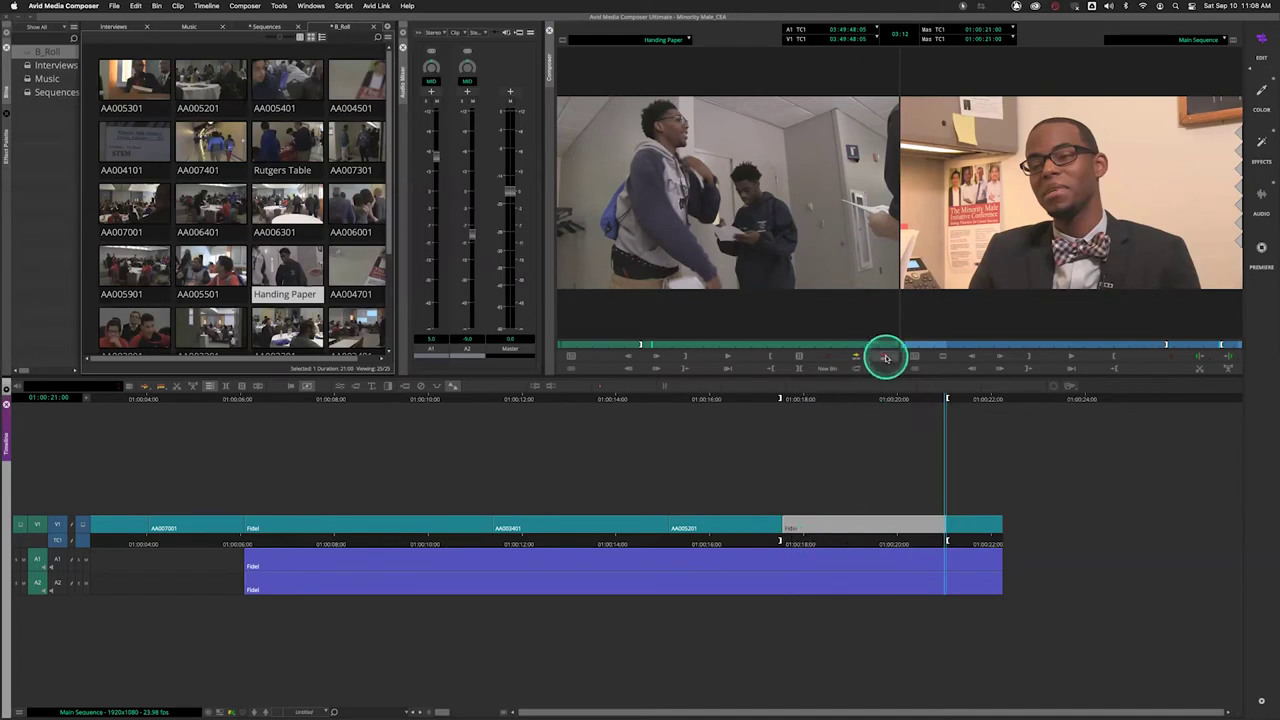
Overwrite Handing Paper between 01:00:17:13 and 01:00:21:00 on V1 and play it from about 01:00:16:06.
{"action": "left_click", "coordinate": [763, 528]}
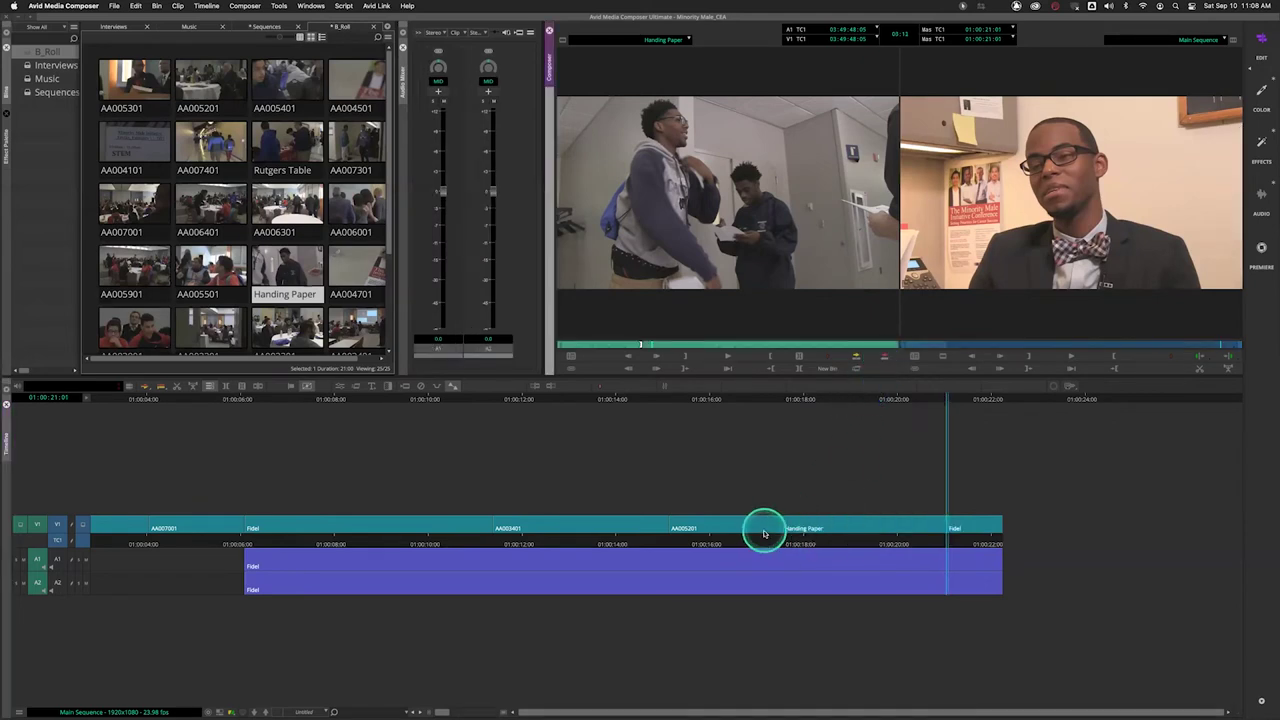
{"action": "left_click", "coordinate": [723, 548]}
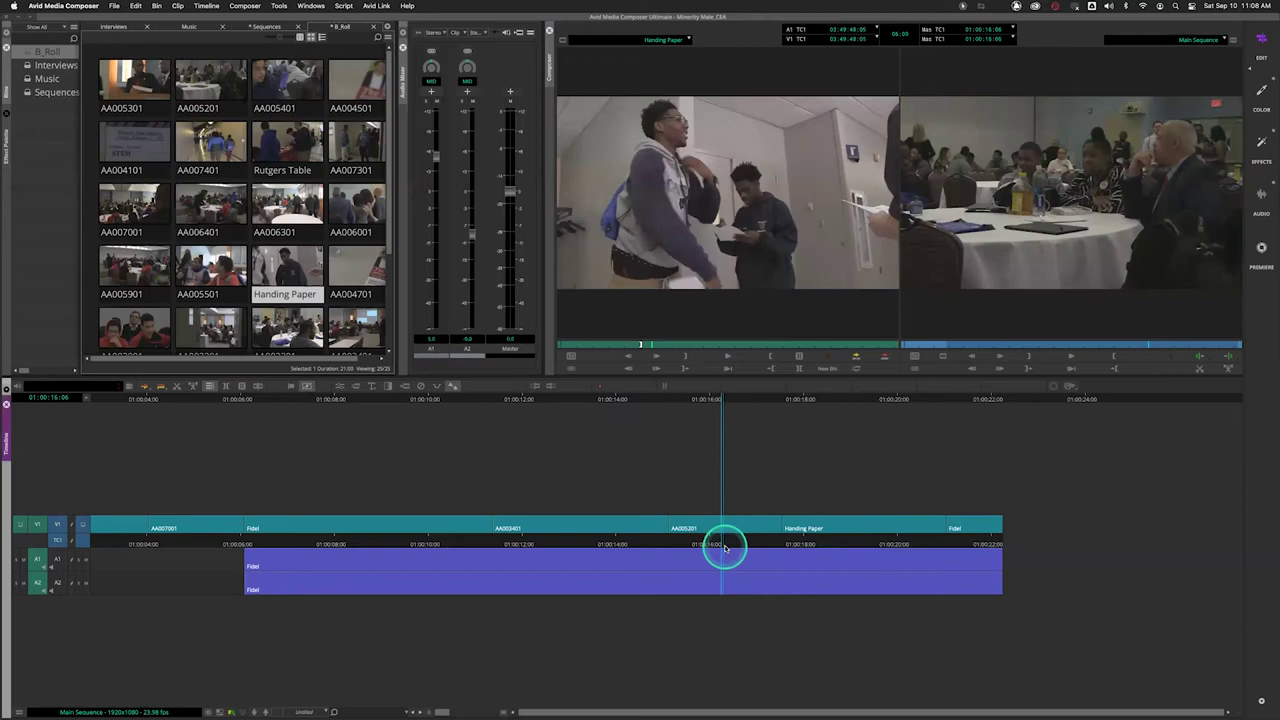
{"action": "key", "text": "space"}
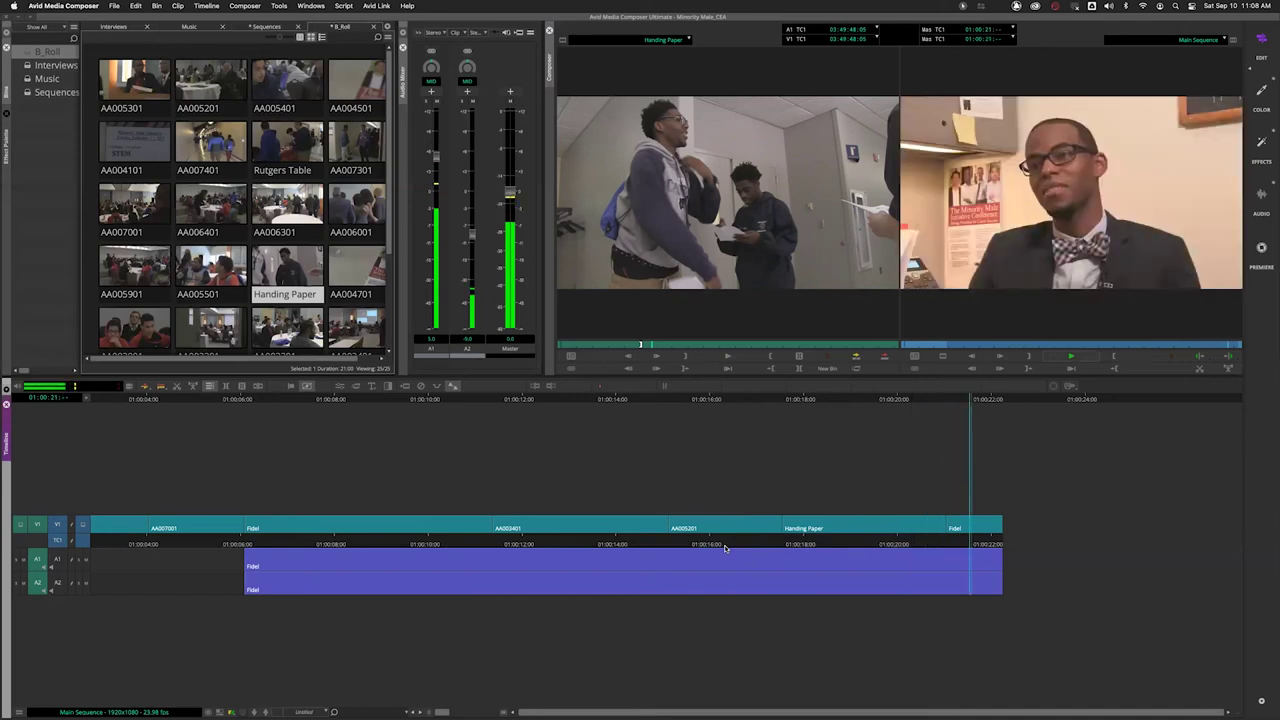
{"action": "key", "text": "space"}
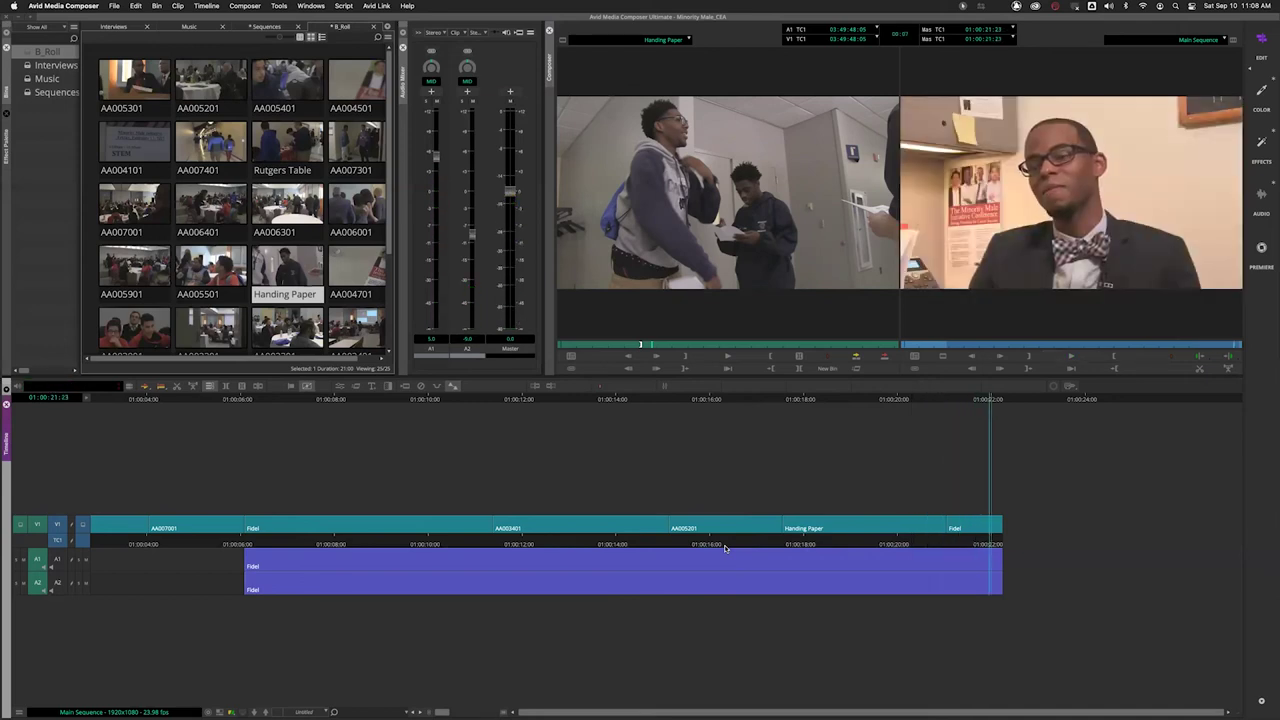
Undo the Handing Paper overwrite and mark IN at about 01:00:18:20 and OUT at the end of Main Sequence.
{"action": "left_click", "coordinate": [745, 550]}
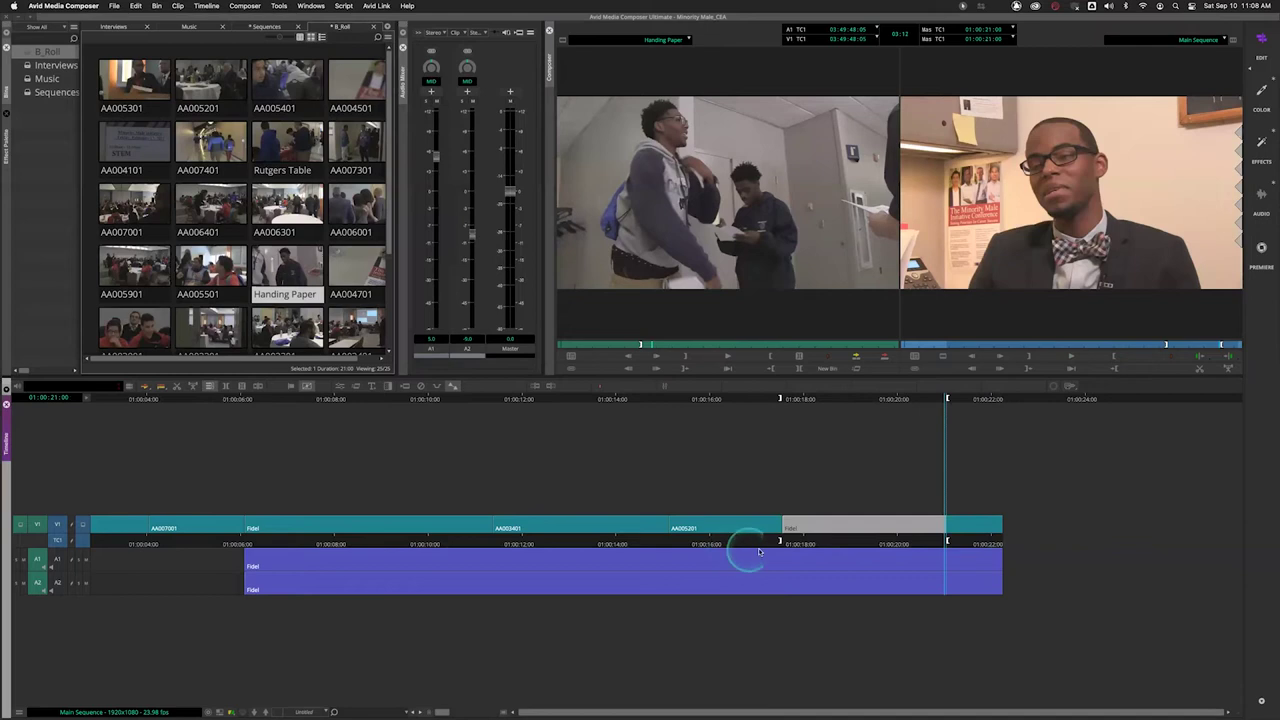
{"action": "left_click_drag", "start_coordinate": [806, 543], "coordinate": [1021, 551]}
{"action": "key", "text": "i"}
{"action": "key", "text": "o"}
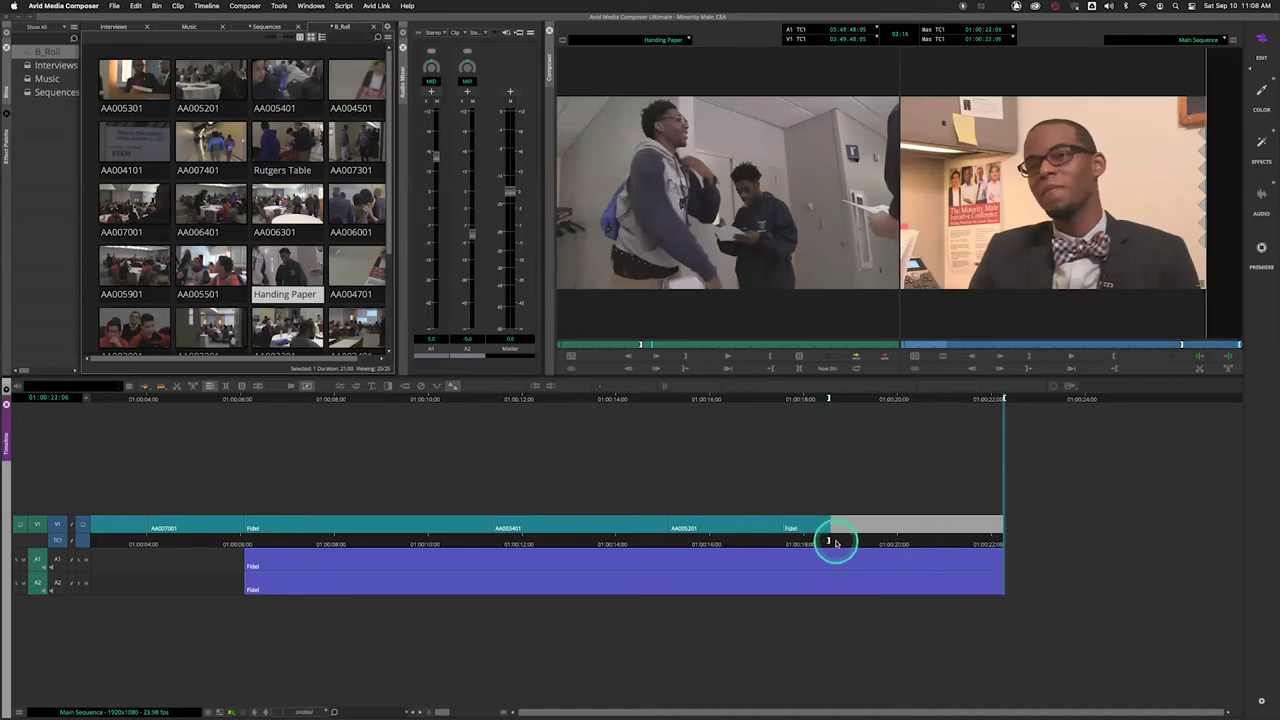
{"action": "left_click_drag", "start_coordinate": [836, 542], "coordinate": [843, 541]}
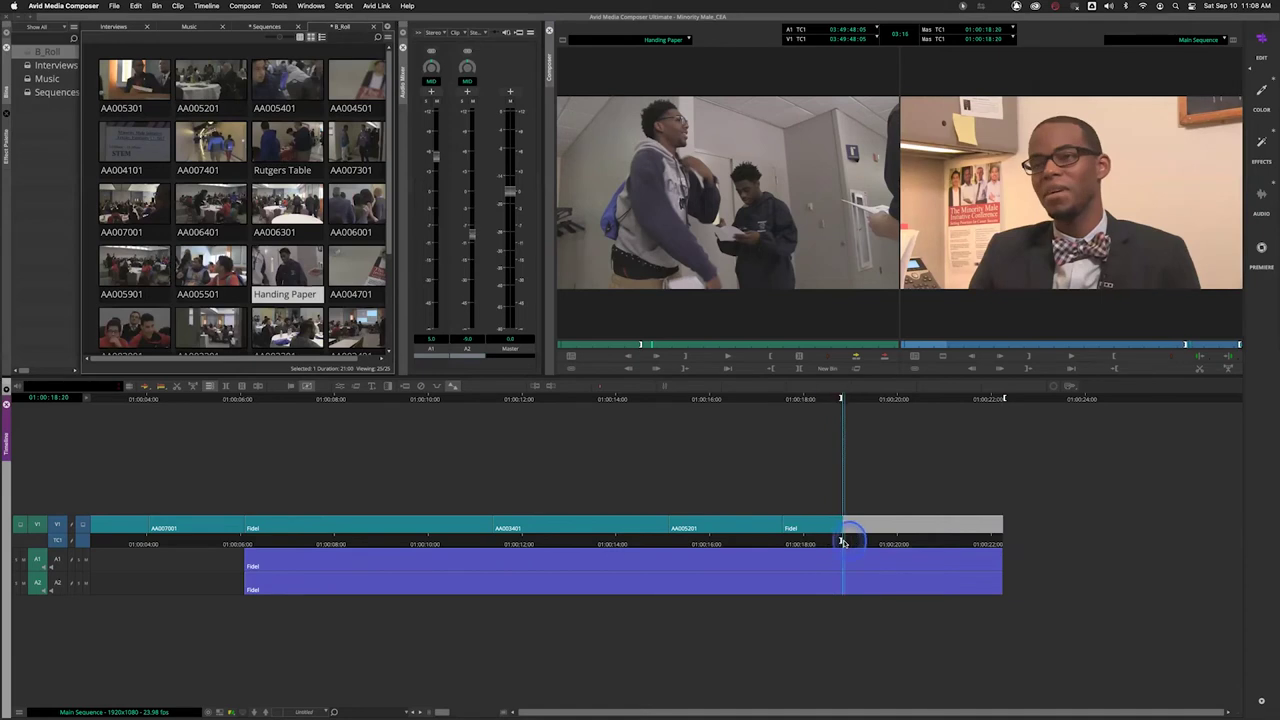
Overwrite Handing Paper from 01:00:18:20 to the sequence end on V1 and play from about 01:00:15:00.
{"action": "left_click", "coordinate": [882, 360]}
{"action": "left_click_drag", "start_coordinate": [758, 543], "coordinate": [669, 549]}
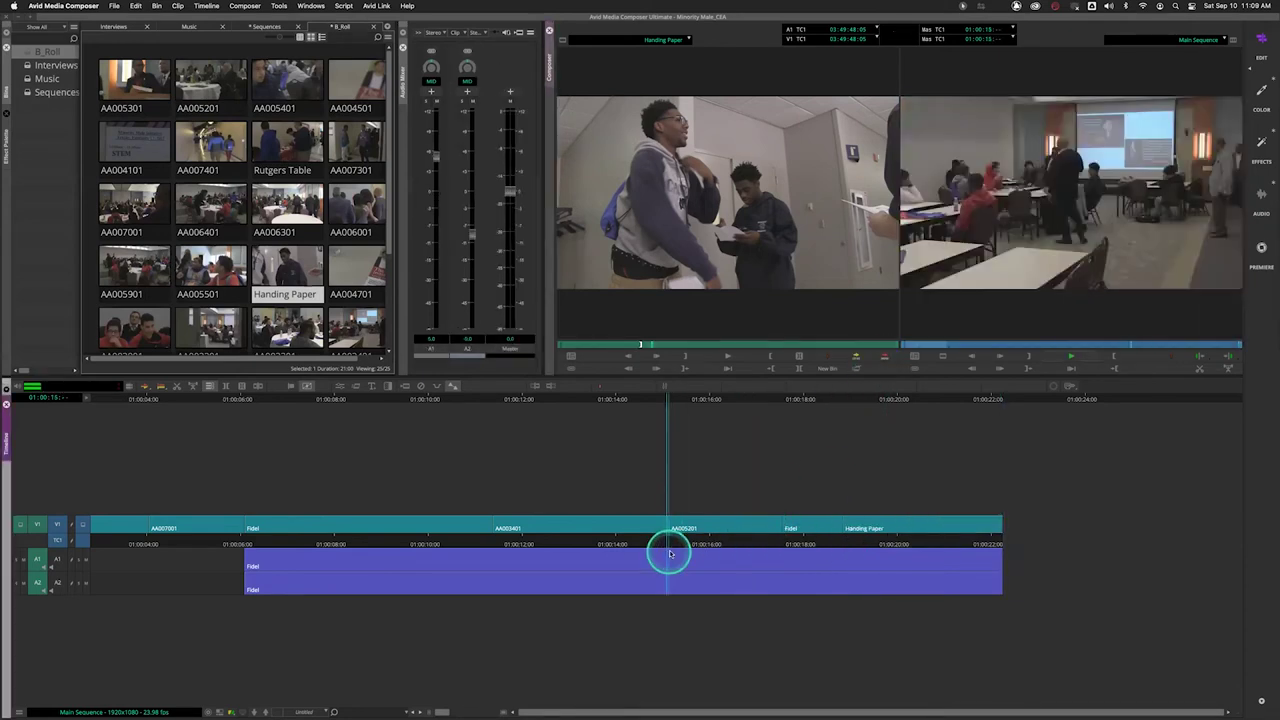
{"action": "key", "text": "space"}
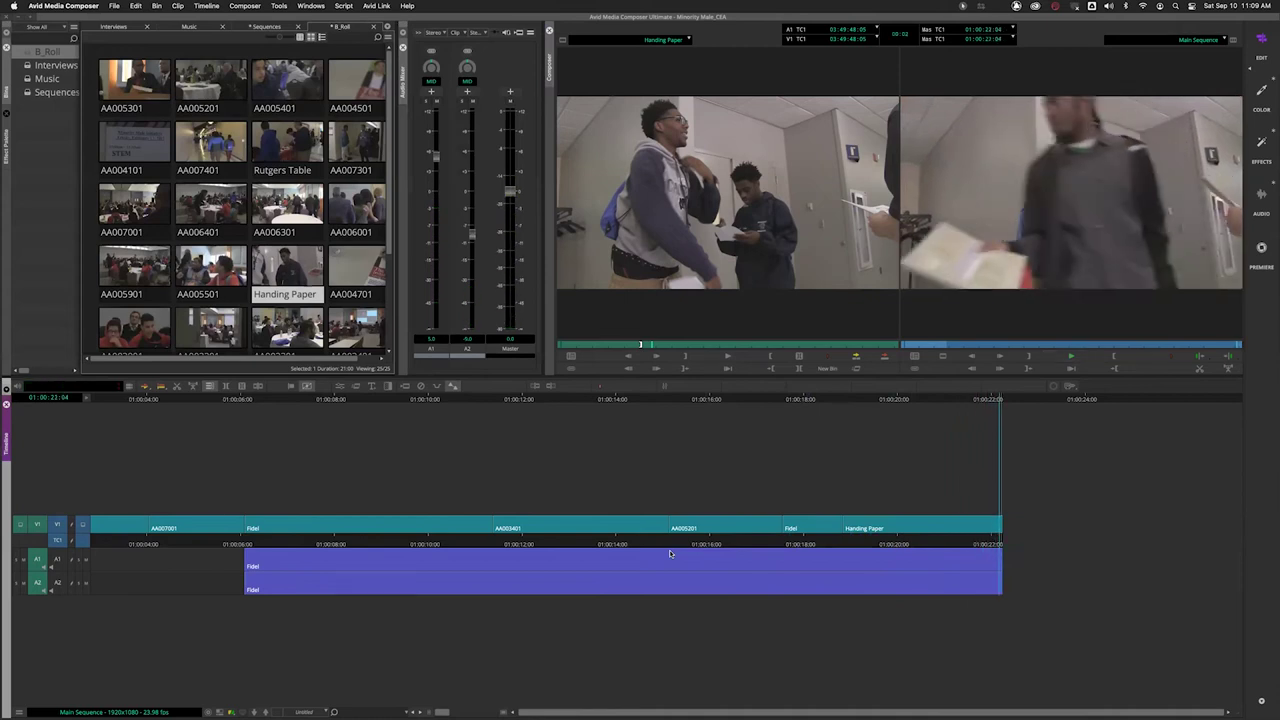
Undo the overwrite reaching the sequence end and move the OUT mark to about 01:00:21:04.
{"action": "left_click", "coordinate": [720, 528]}
{"action": "left_click_drag", "start_coordinate": [826, 542], "coordinate": [946, 544]}
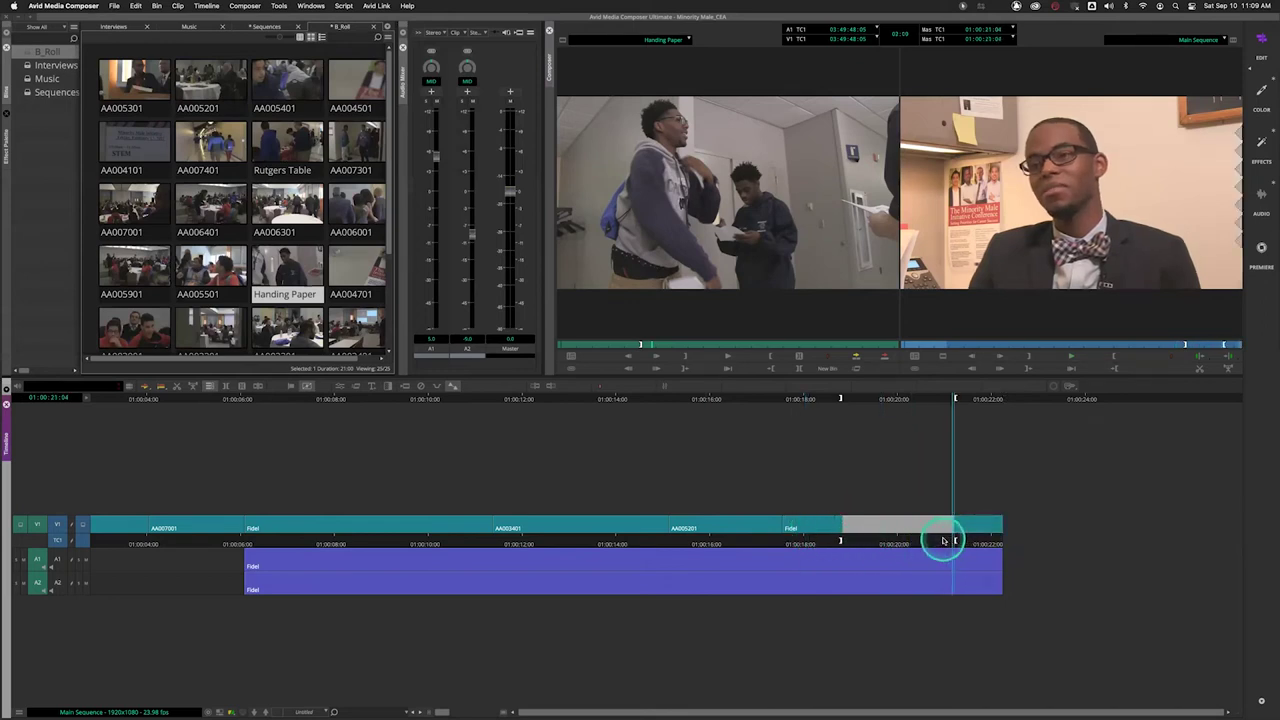
Try overwriting Handing Paper between 01:00:18:20 and 01:00:21:04 on V1, and undo the edit after playing it.
{"action": "left_click", "coordinate": [888, 358]}
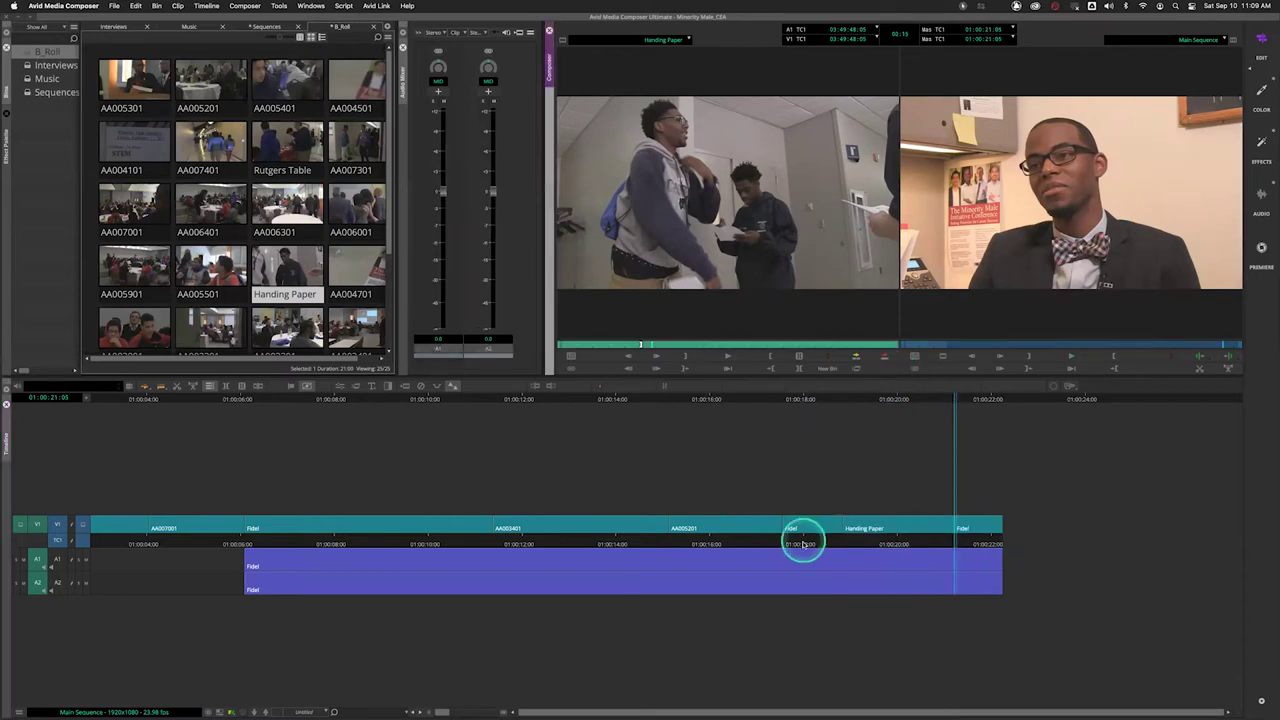
{"action": "left_click", "coordinate": [734, 549]}
{"action": "key", "text": "space"}
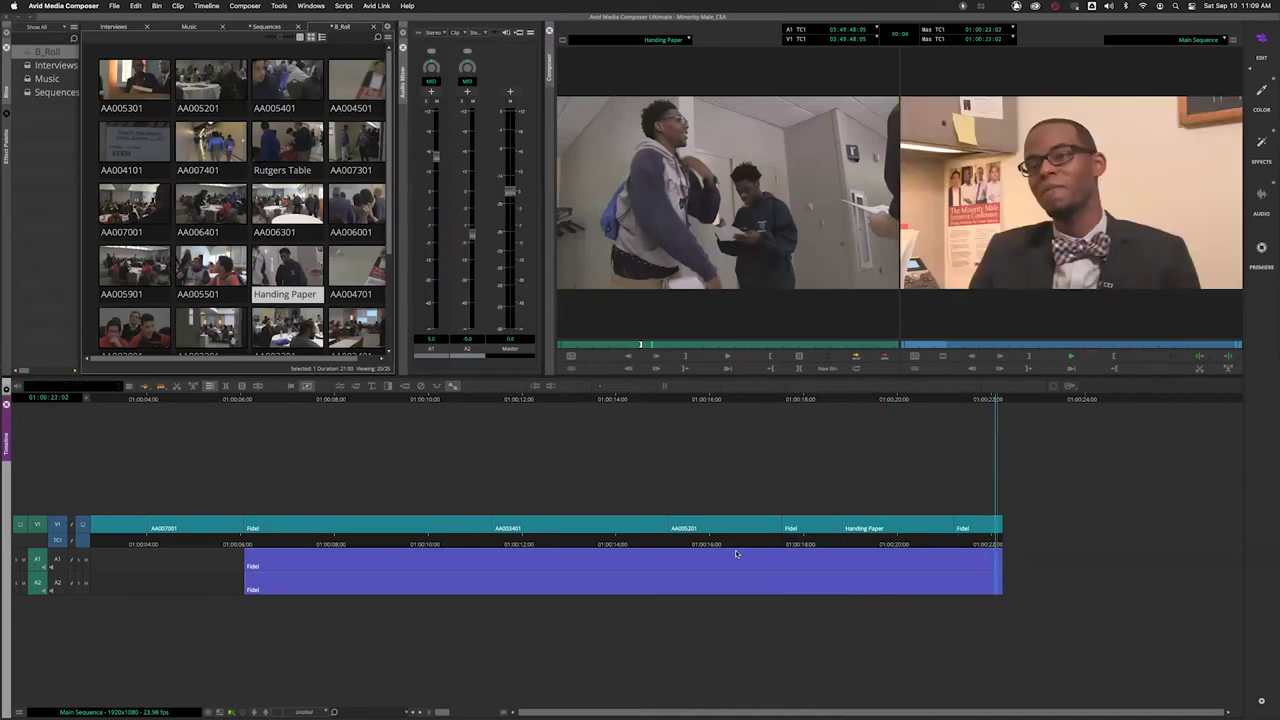
{"action": "key", "text": "space"}
{"action": "key", "text": "Up"}
{"action": "key", "text": "t"}
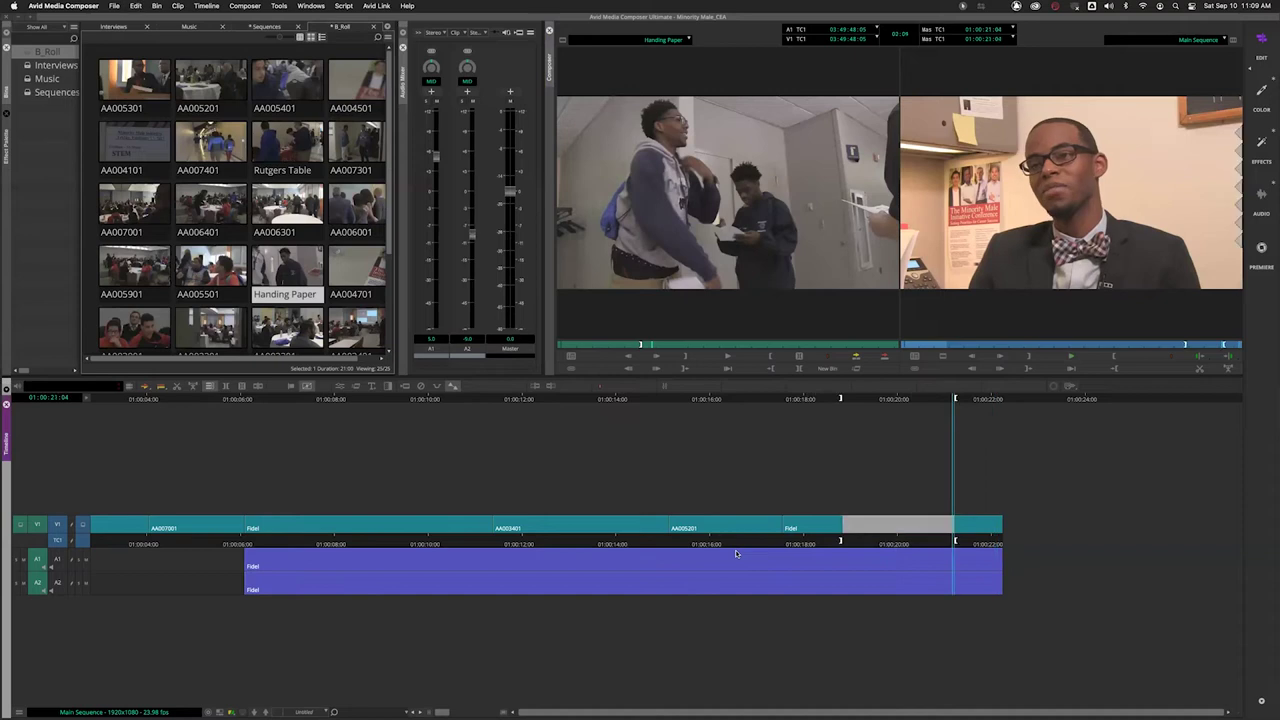
Mark the sequence range from the end of the AA005201 clip at 01:00:17:13 to the sequence's last frame at 01:00:22:05.
{"action": "left_click", "coordinate": [787, 545]}
{"action": "key", "text": "o"}
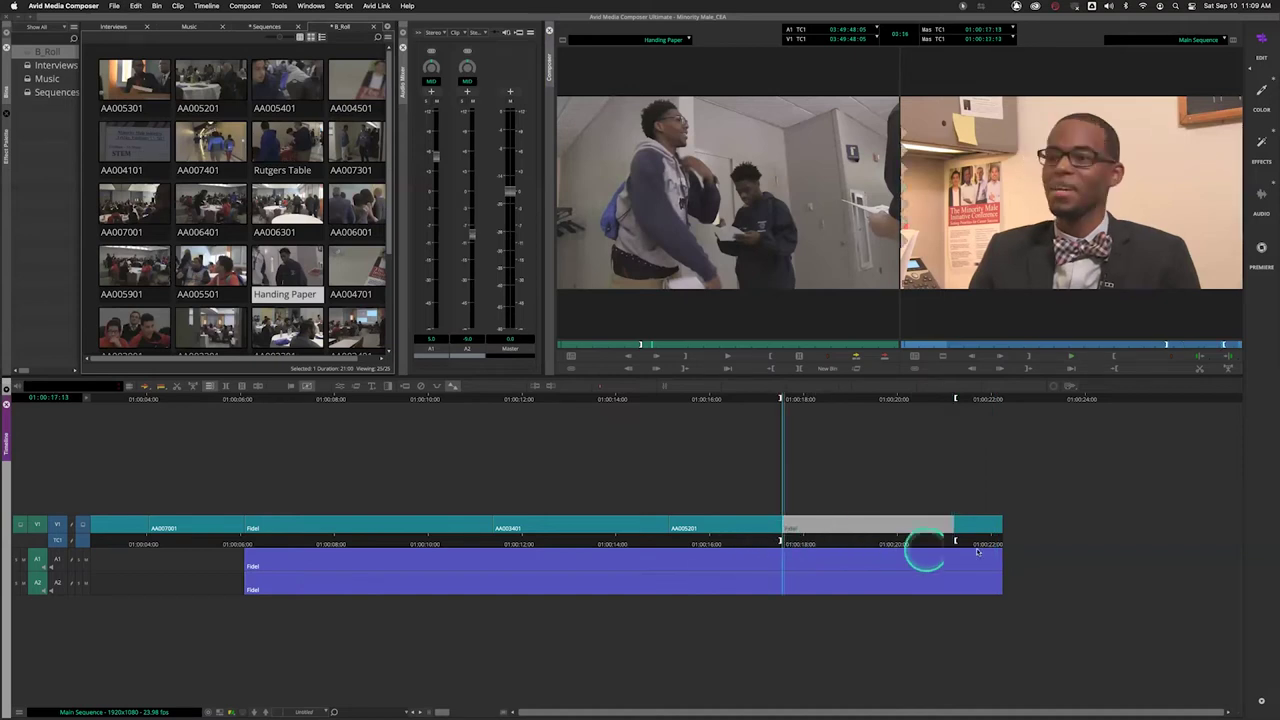
{"action": "left_click", "coordinate": [997, 544]}
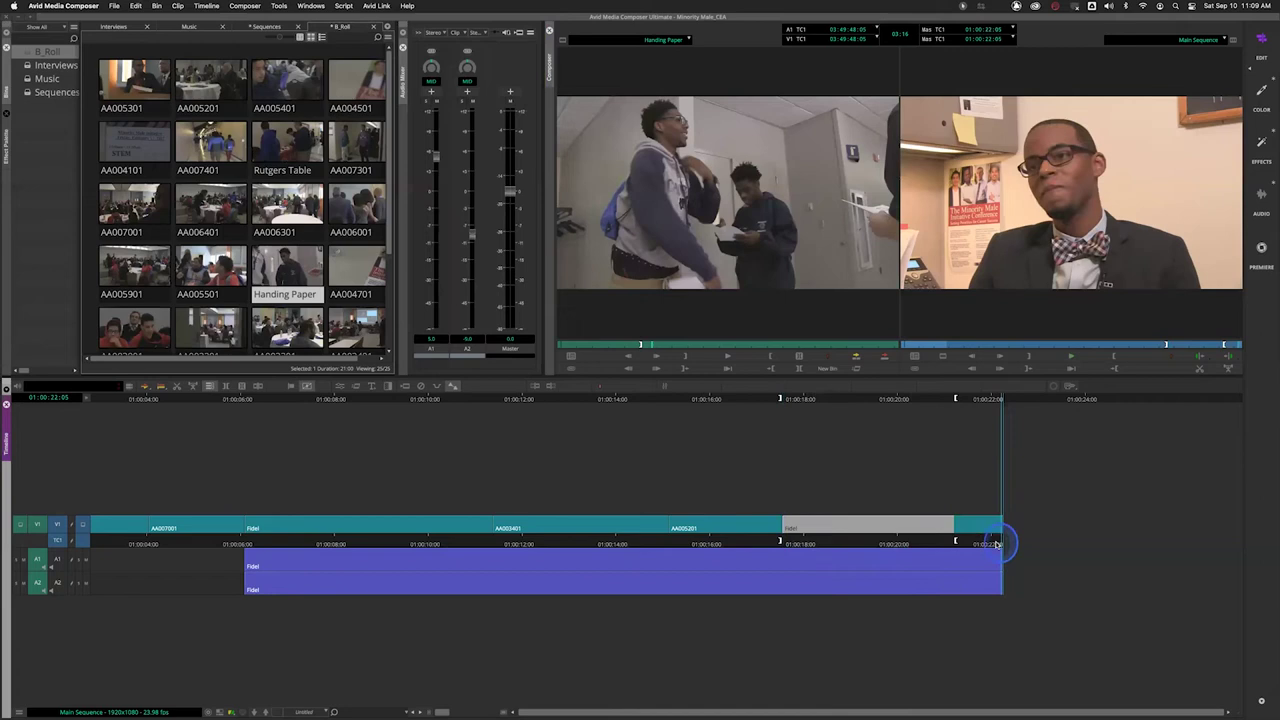
Try overwriting the marked range with the Handing Paper clip, play it back, and undo the overwrite.
{"action": "left_click", "coordinate": [884, 358]}
{"action": "left_click", "coordinate": [707, 556]}
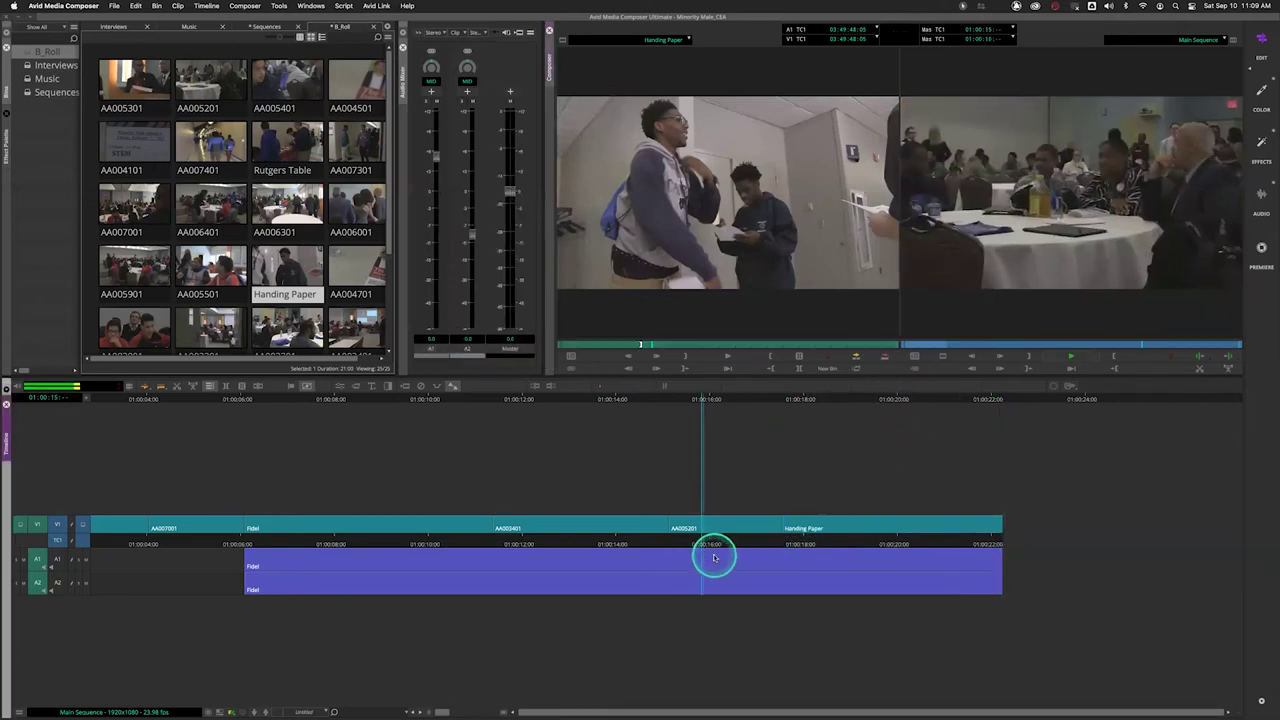
{"action": "key", "text": "space"}
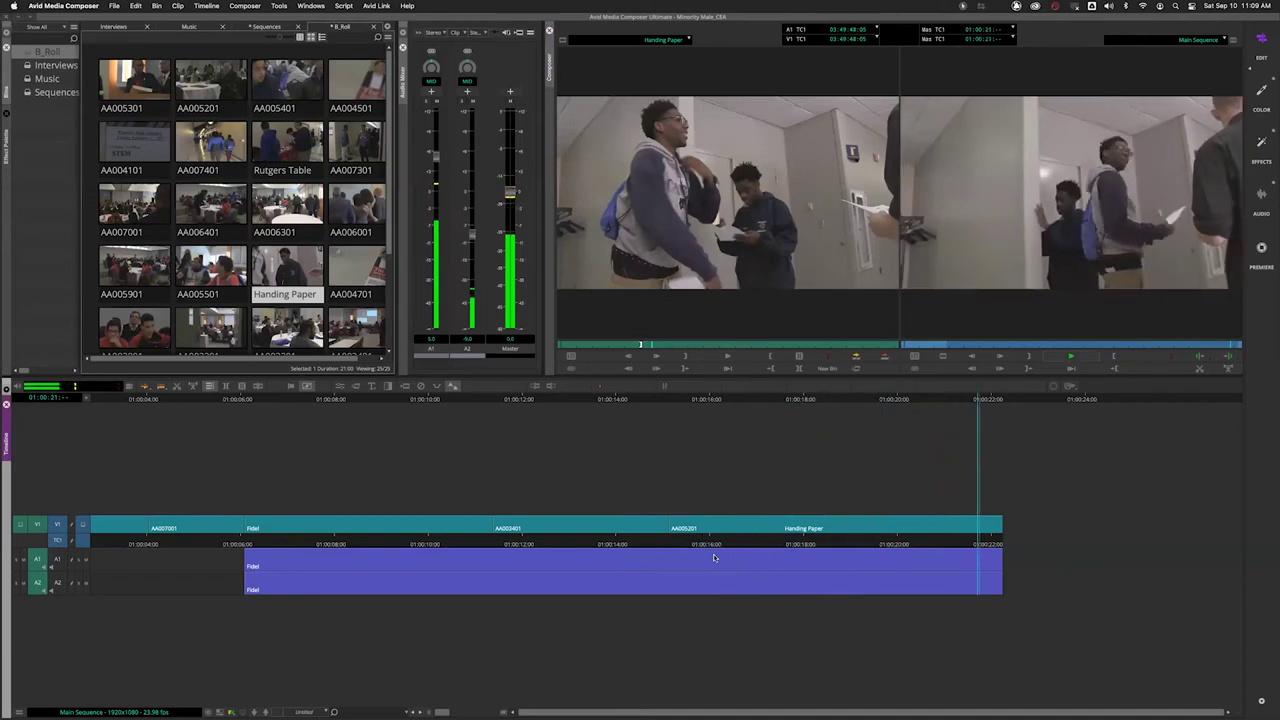
{"action": "left_click", "coordinate": [809, 539]}
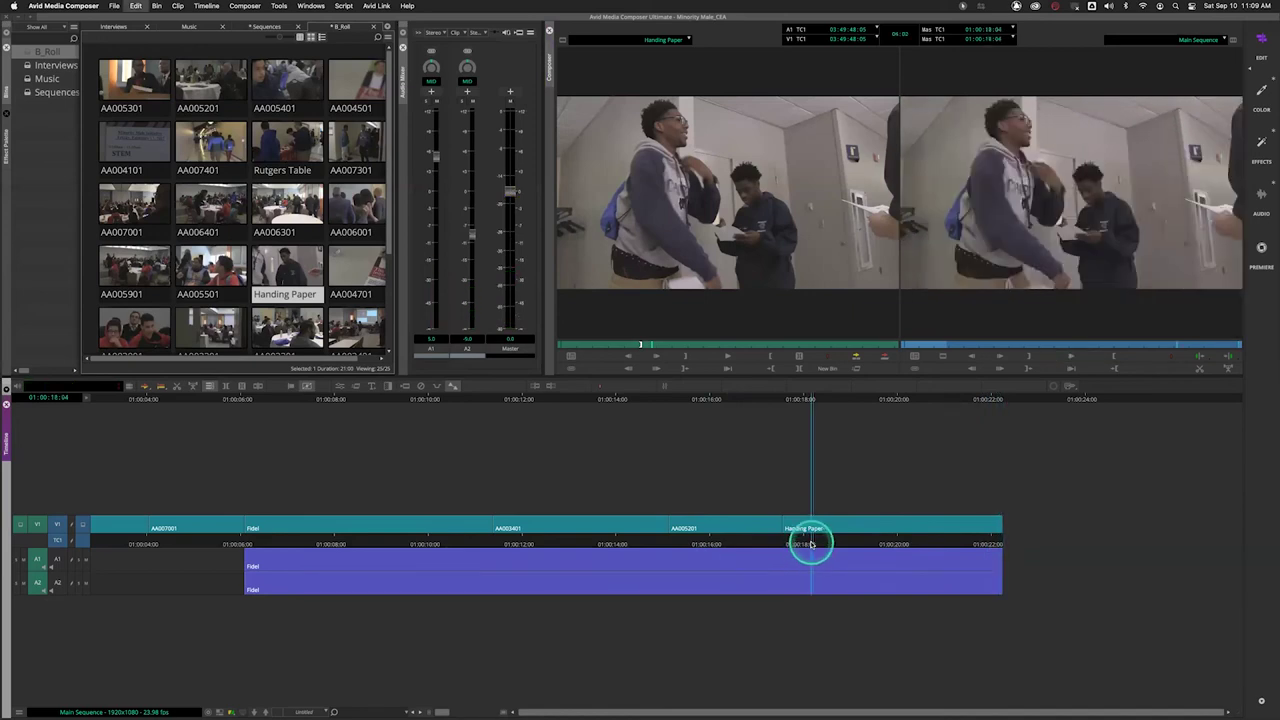
{"action": "key", "text": "t"}
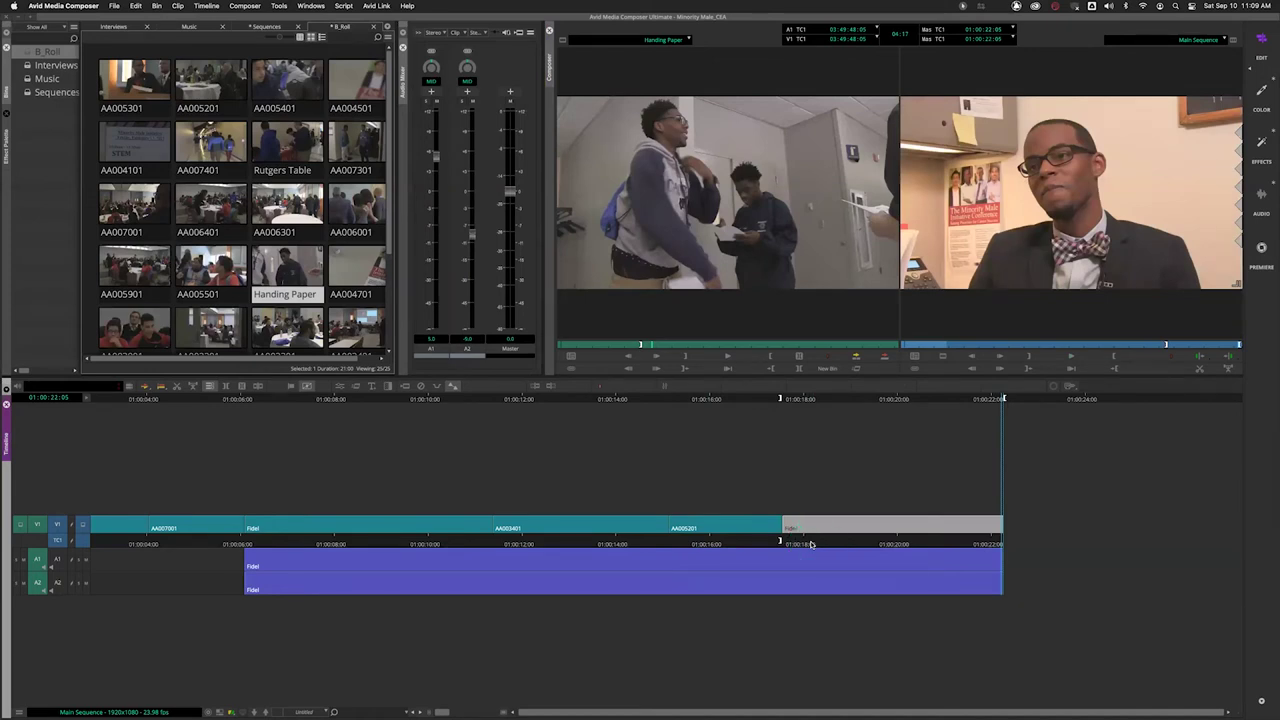
Move the Out point of the marked sequence range to 01:00:20:12 and overwrite that range with the Handing Paper clip.
{"action": "left_click", "coordinate": [820, 543]}
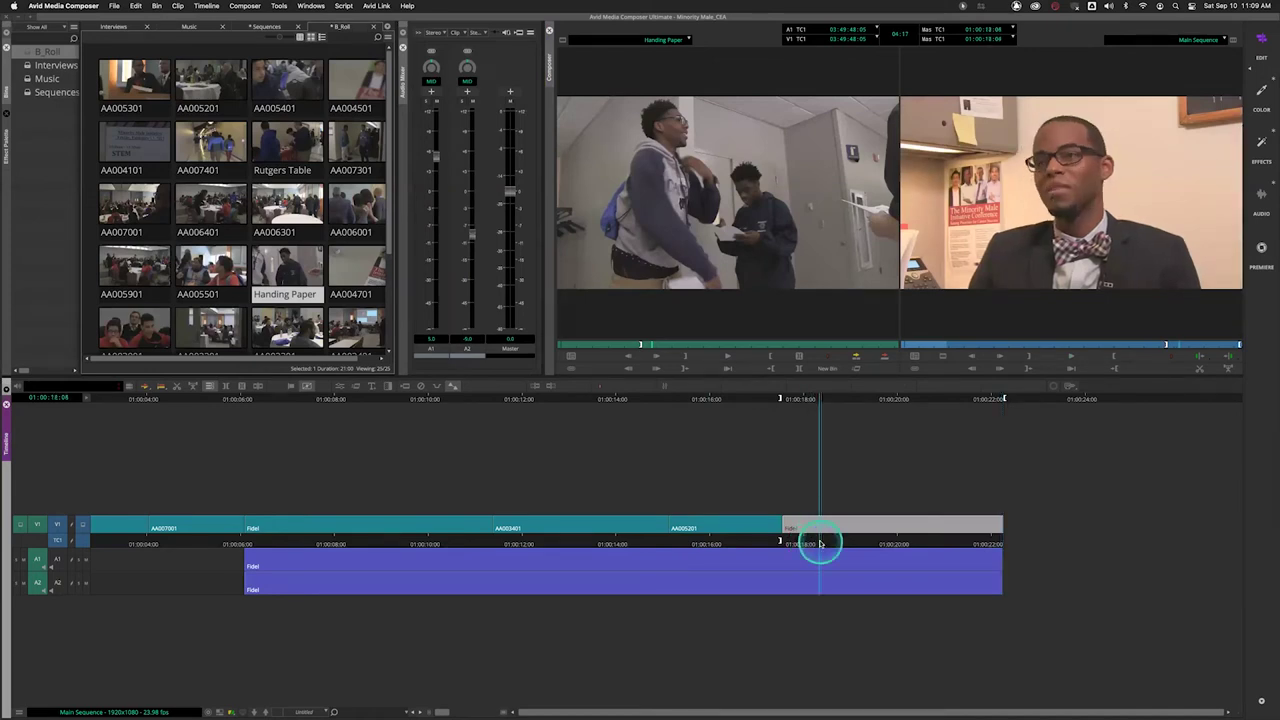
{"action": "left_click", "coordinate": [750, 543]}
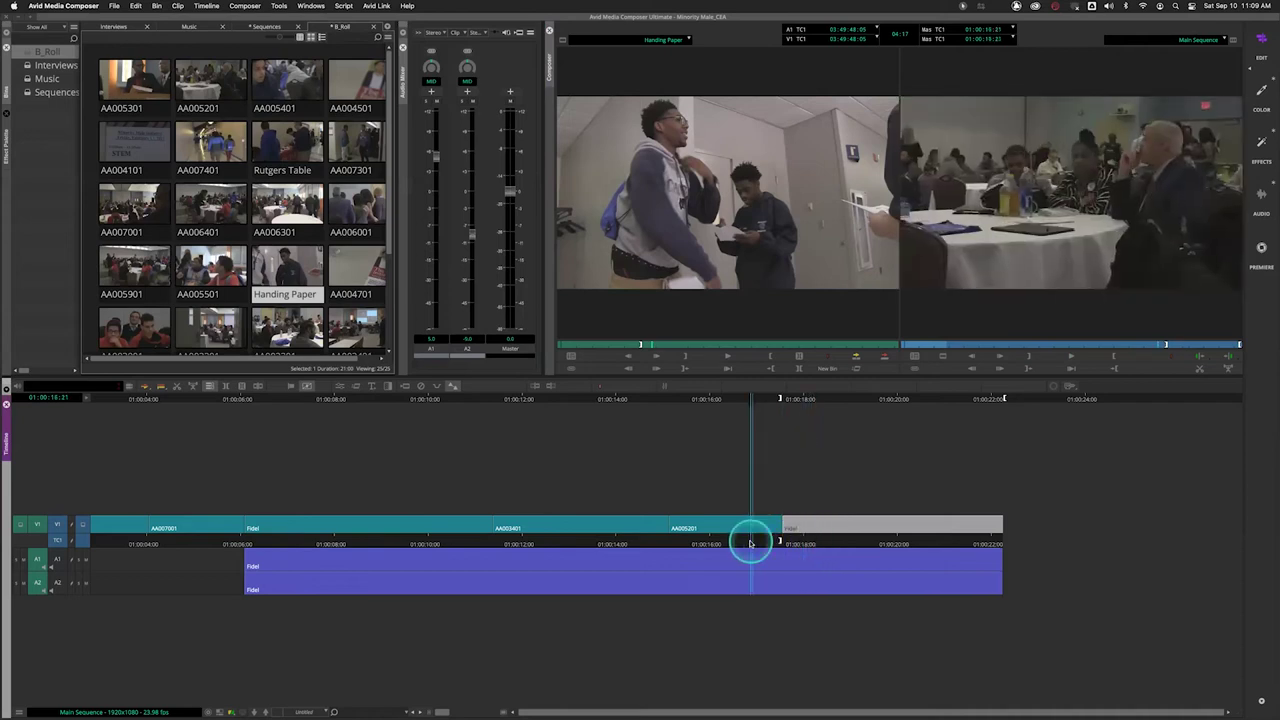
{"action": "key", "text": "space"}
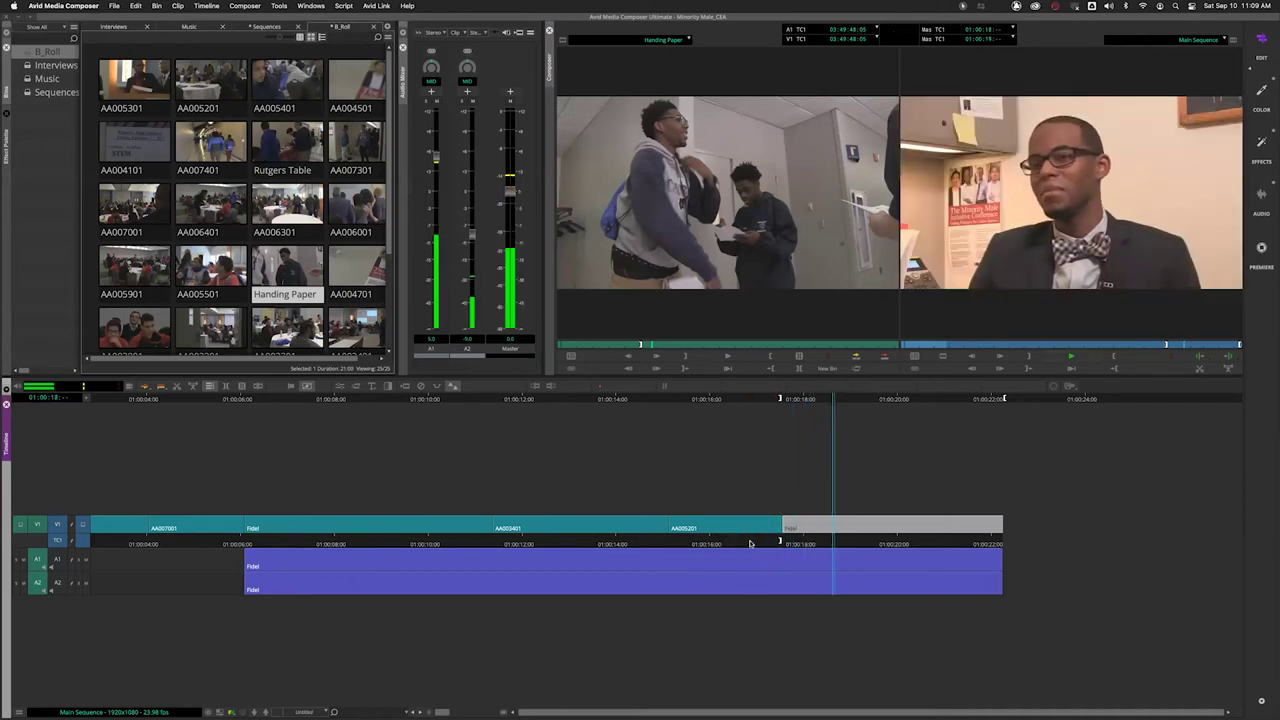
{"action": "key", "text": "space"}
{"action": "mouse_move", "coordinate": [807, 545]}
{"action": "left_mouse_down"}
{"action": "mouse_move", "coordinate": [760, 543]}
{"action": "mouse_move", "coordinate": [790, 541]}
{"action": "left_mouse_up"}
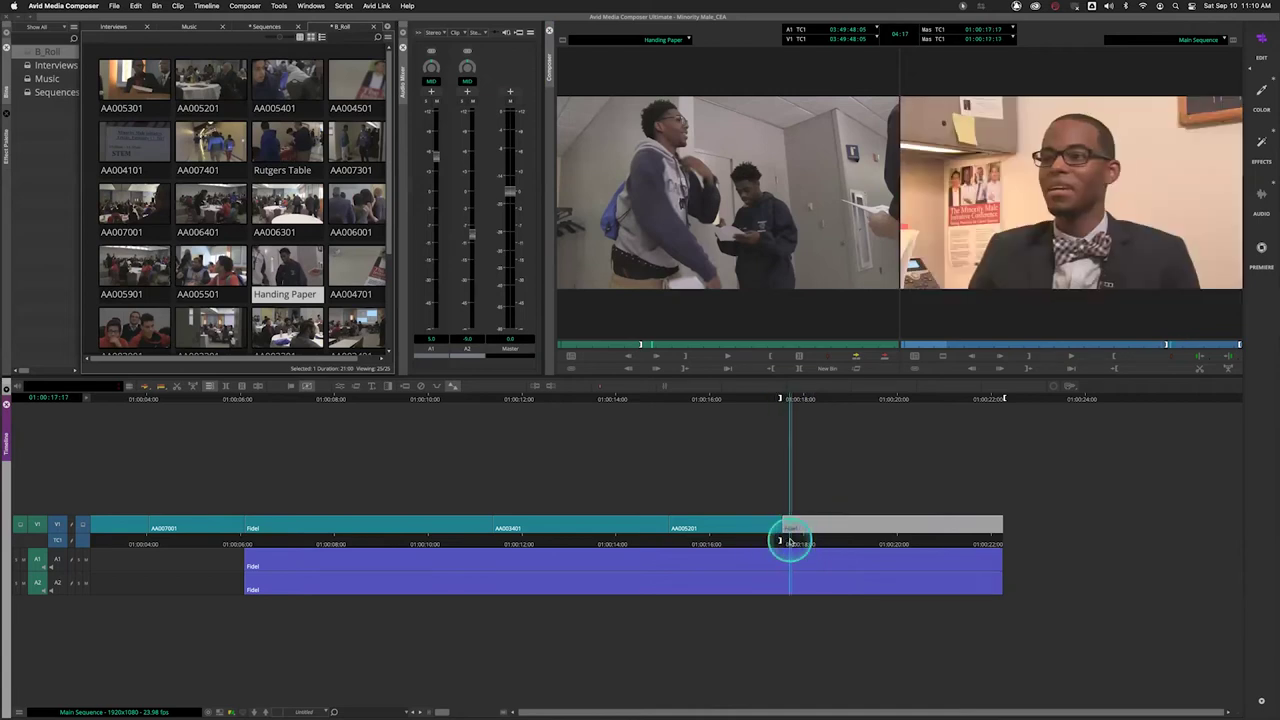
{"action": "left_click", "coordinate": [786, 542]}
{"action": "key", "text": "space"}
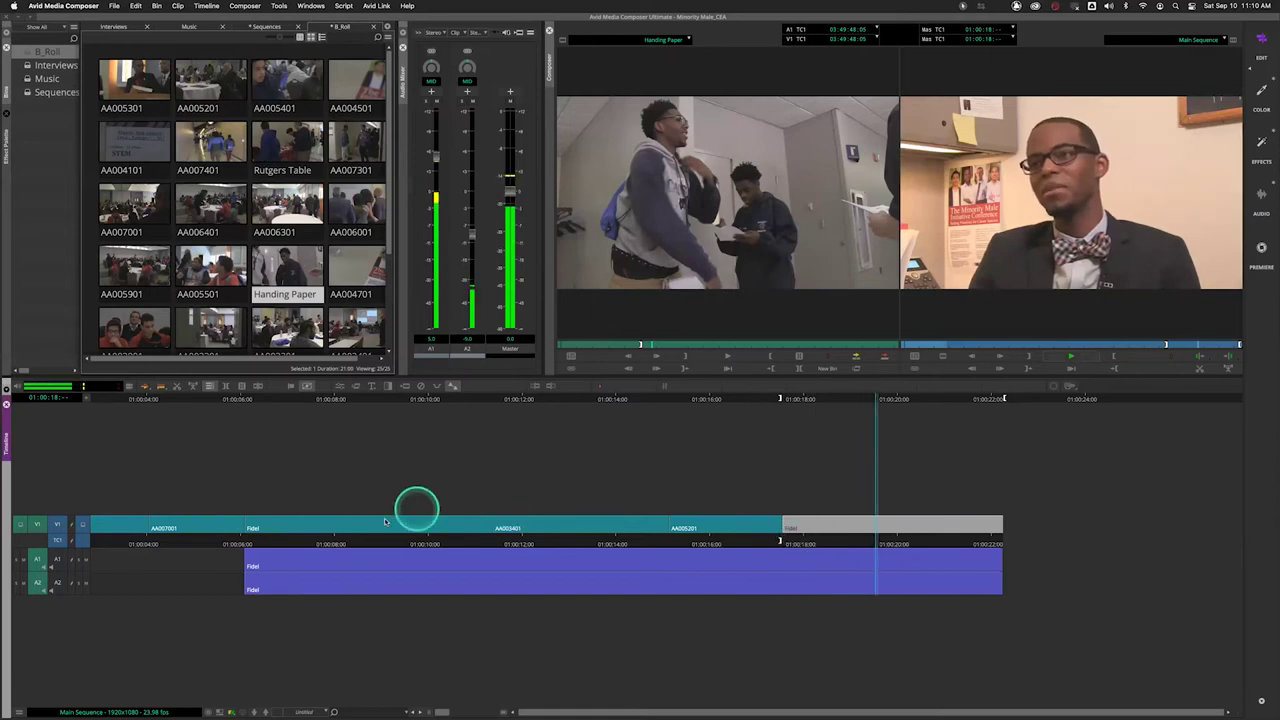
{"action": "key", "text": "o"}
{"action": "key", "text": "space"}
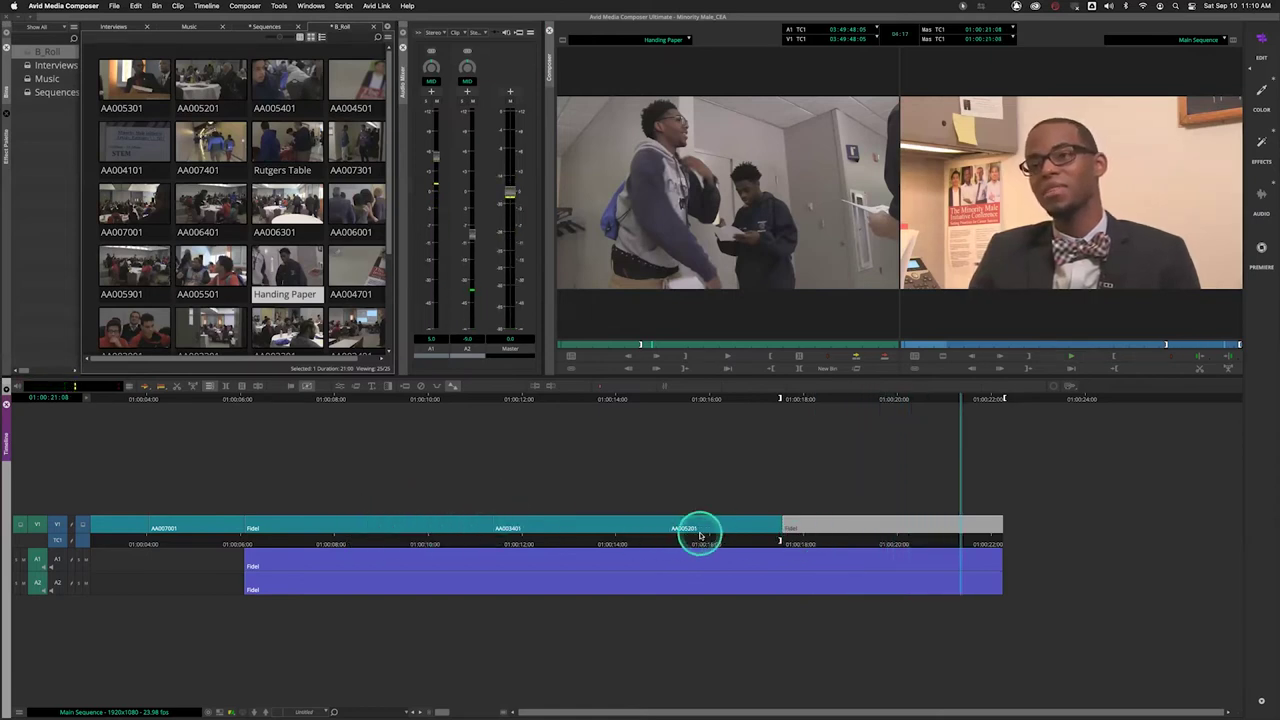
{"action": "left_click", "coordinate": [902, 541]}
{"action": "key", "text": "space"}
{"action": "key", "text": "o"}
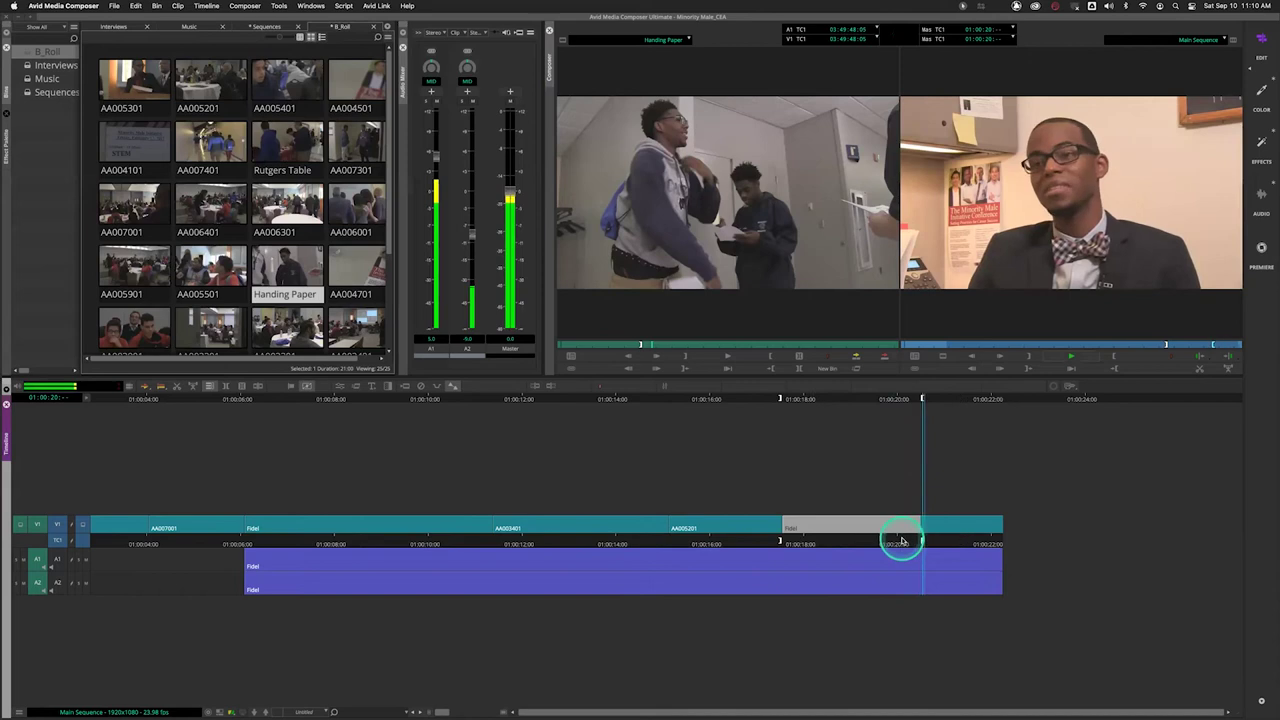
{"action": "left_click", "coordinate": [885, 360]}
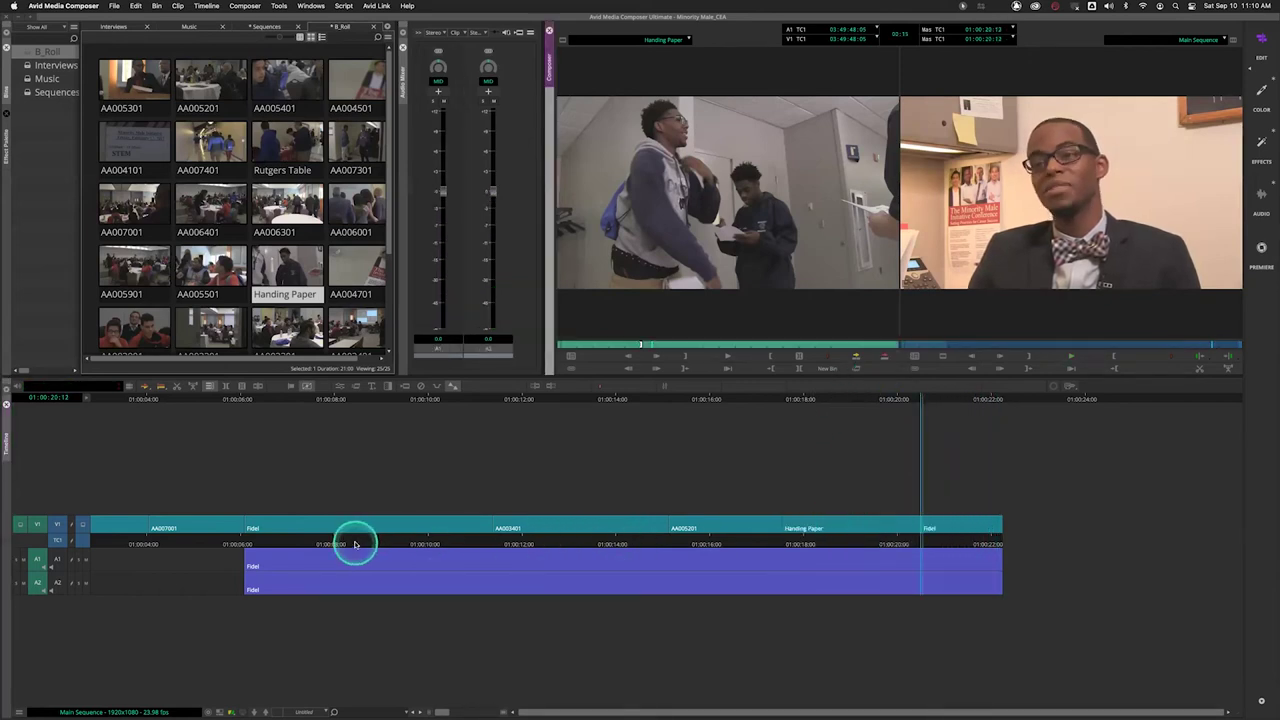
Play the sequence from the beginning to review the edits, and park the playhead at its end.
{"action": "left_click_drag", "start_coordinate": [316, 543], "coordinate": [143, 543]}
{"action": "key", "text": "Home"}
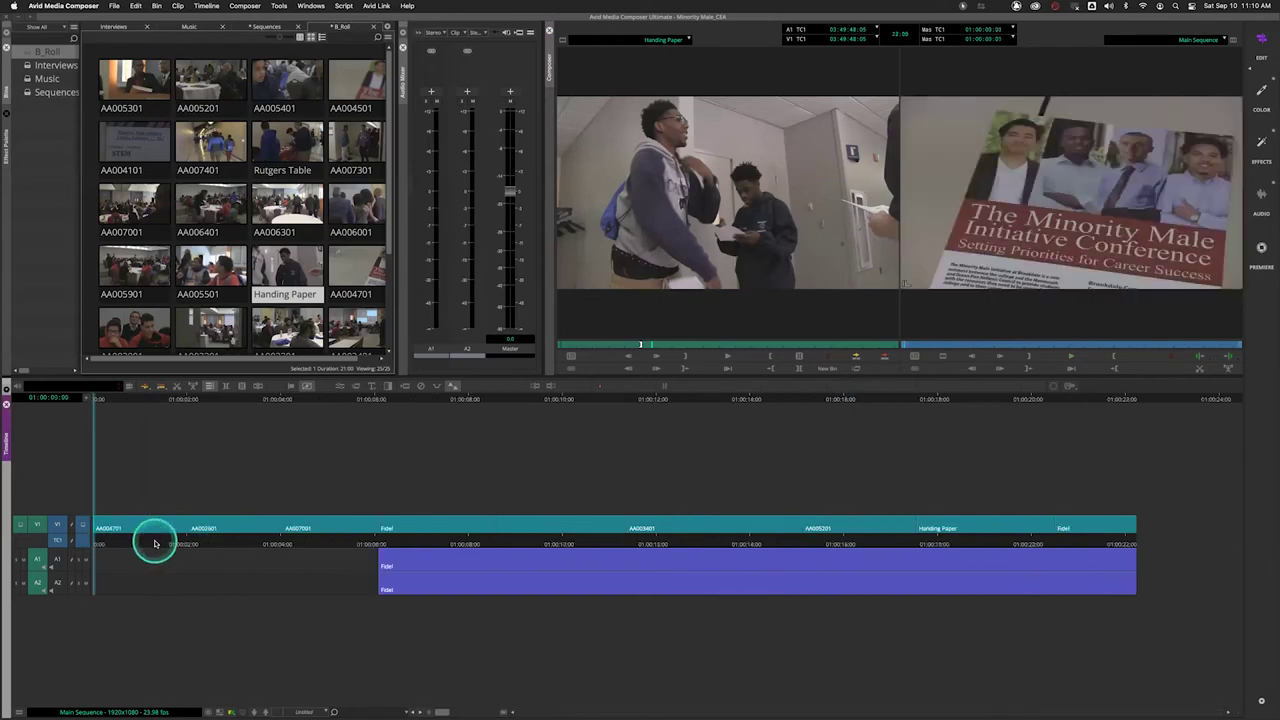
{"action": "key", "text": "space"}
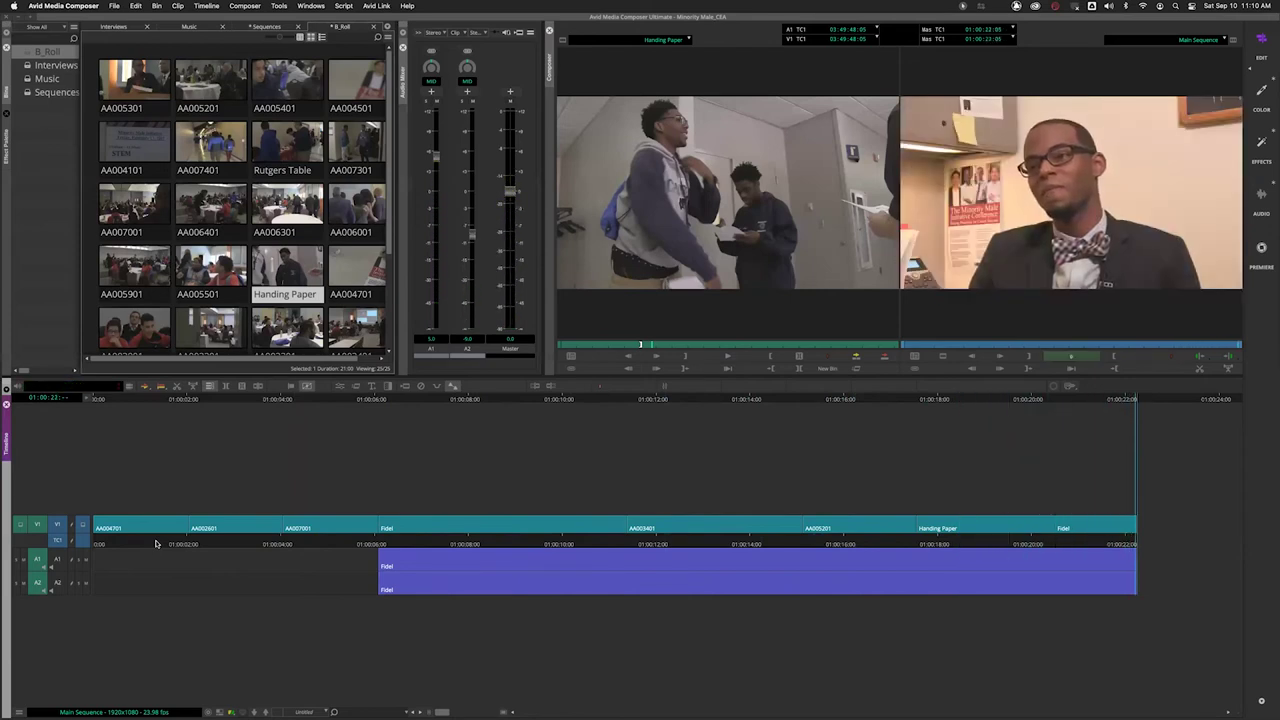
{"action": "left_click", "coordinate": [1112, 543]}
{"action": "left_click_drag", "start_coordinate": [1128, 543], "coordinate": [1160, 540]}
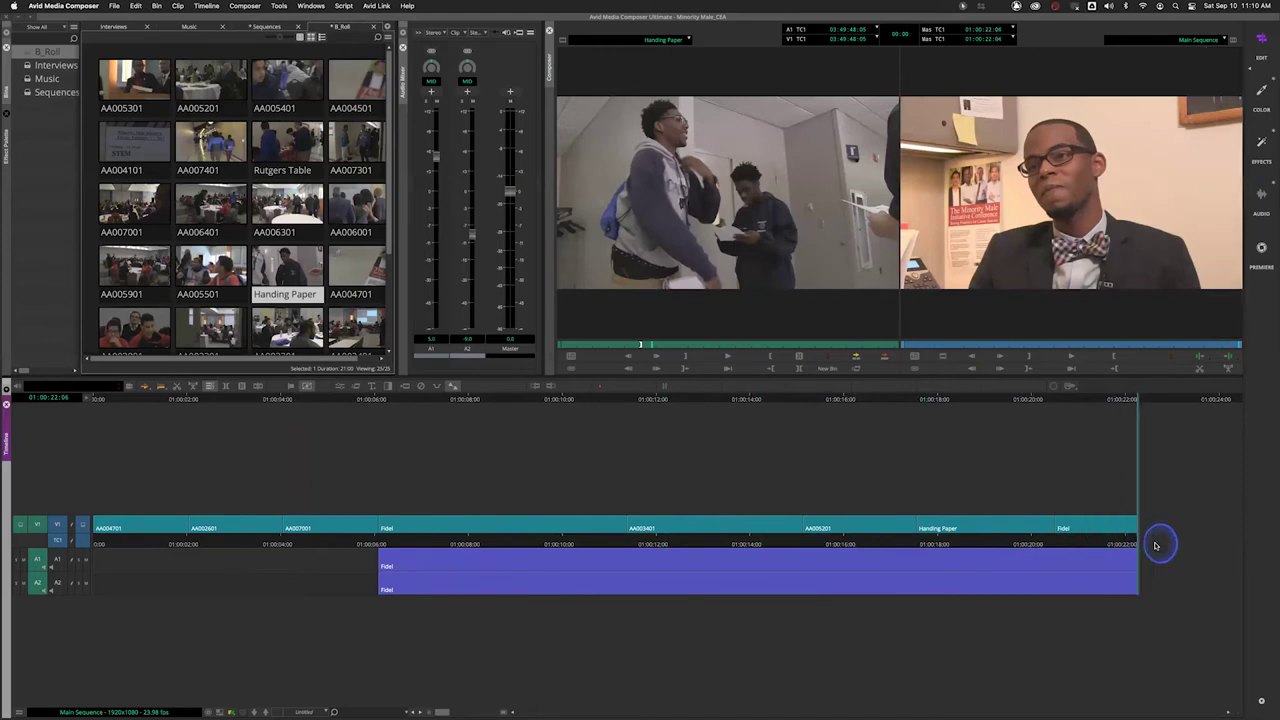
Show the Interviews bin as thumbnails and load the interview of the man in the blue tie as source, parked at its start.
{"action": "left_click", "coordinate": [130, 25]}
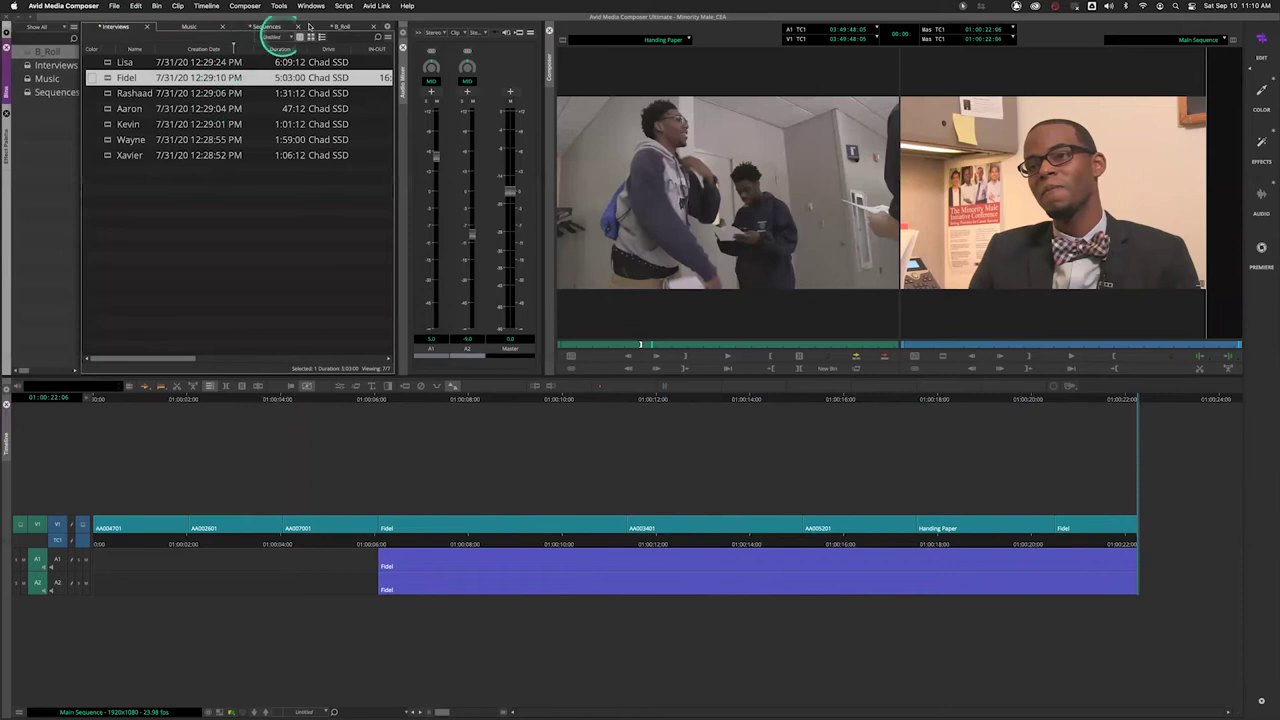
{"action": "left_click", "coordinate": [311, 37]}
{"action": "left_click", "coordinate": [238, 160]}
{"action": "double_click", "coordinate": [238, 160]}
{"action": "left_click", "coordinate": [575, 341]}
{"action": "left_click_drag", "start_coordinate": [580, 345], "coordinate": [558, 345]}
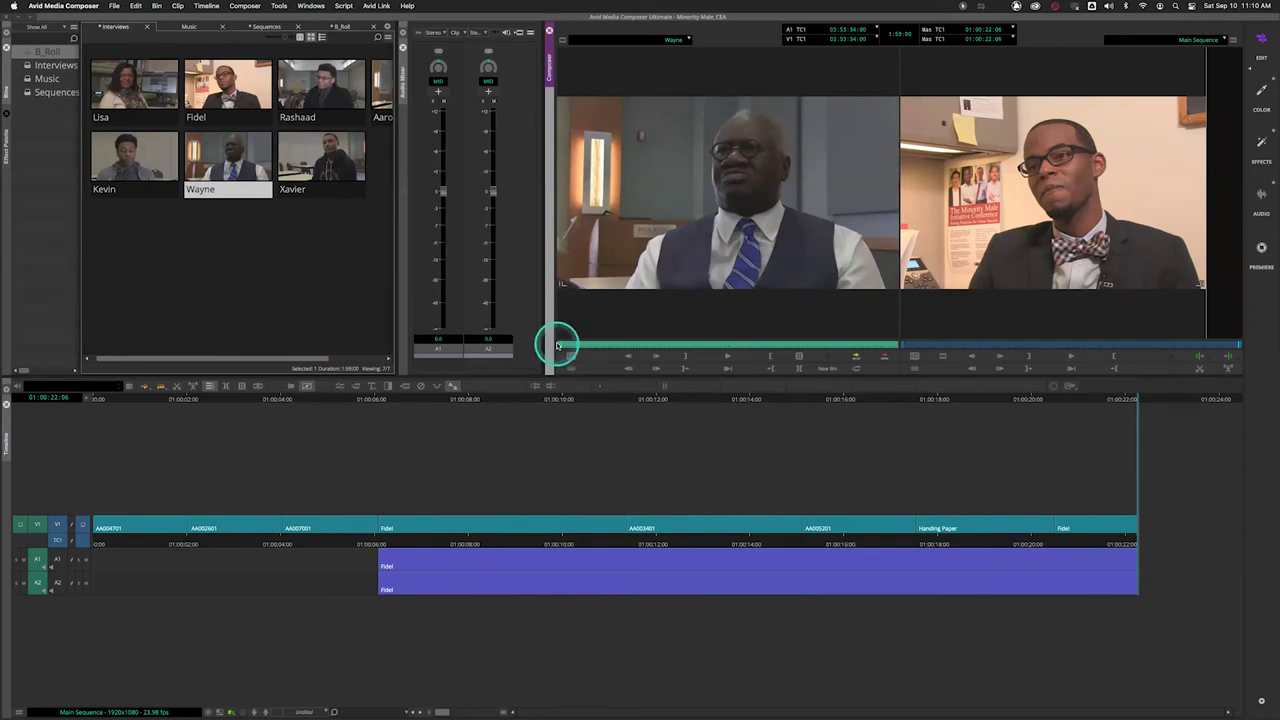
Balance the source interview's audio during playback, setting A1 to 3.0 and A2 to -11.0.
{"action": "key", "text": "space"}
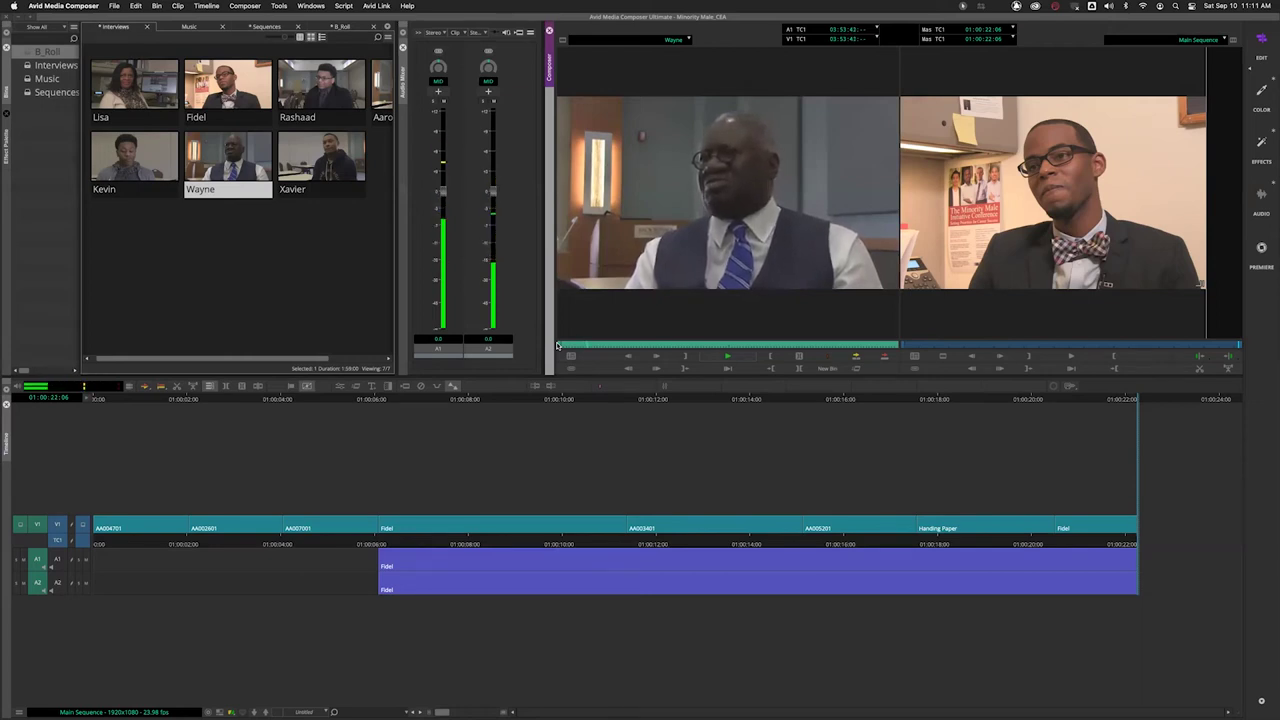
{"action": "left_click_drag", "start_coordinate": [490, 200], "coordinate": [494, 241]}
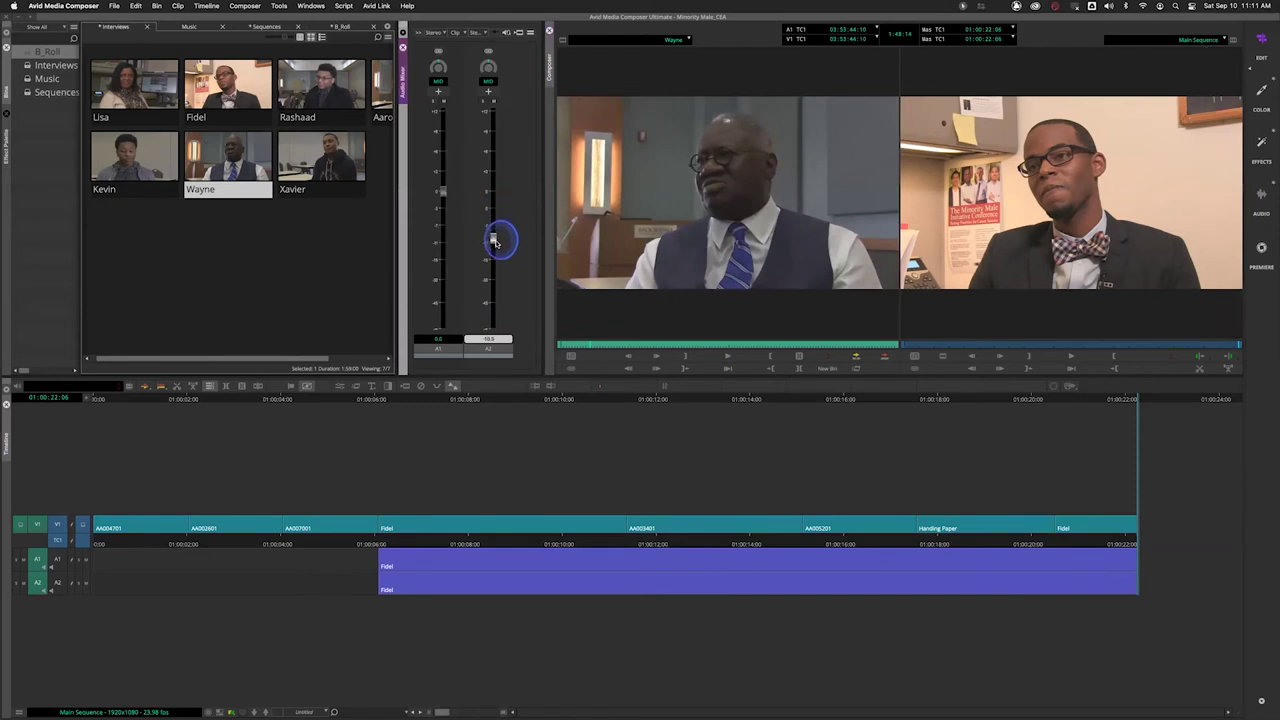
{"action": "left_click_drag", "start_coordinate": [442, 191], "coordinate": [446, 172]}
{"action": "key", "text": "space"}
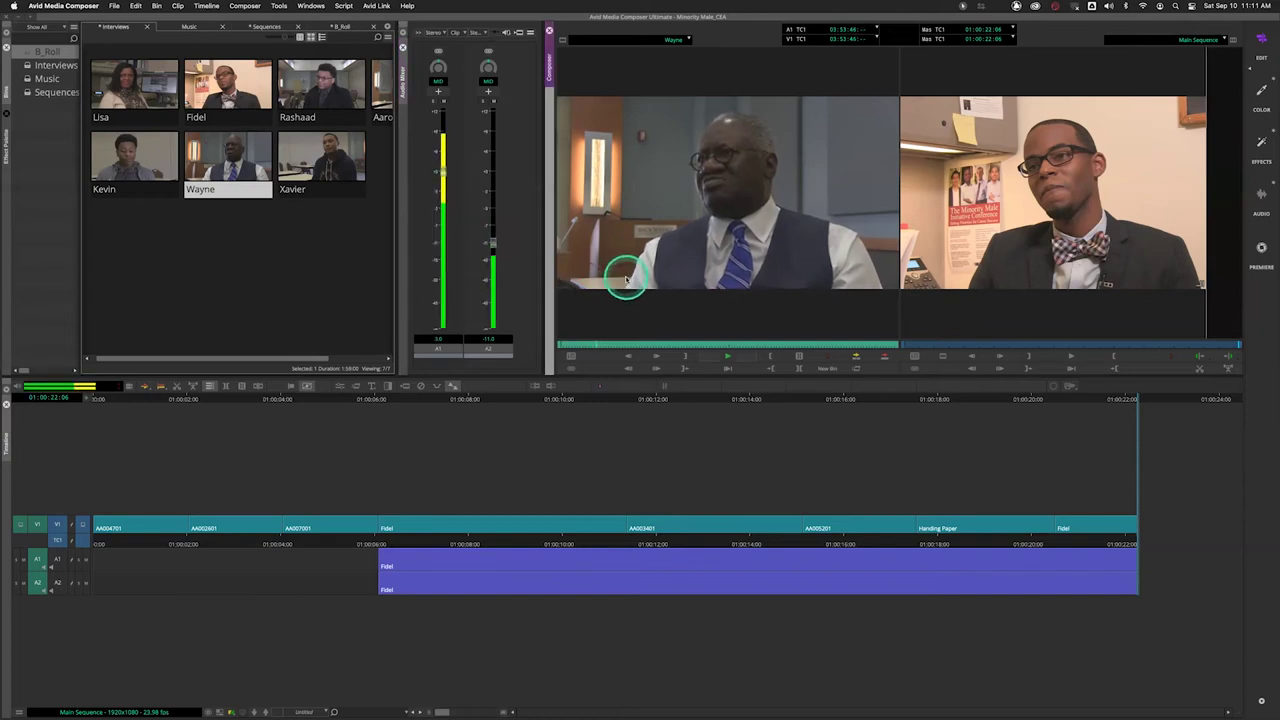
{"action": "key", "text": "space"}
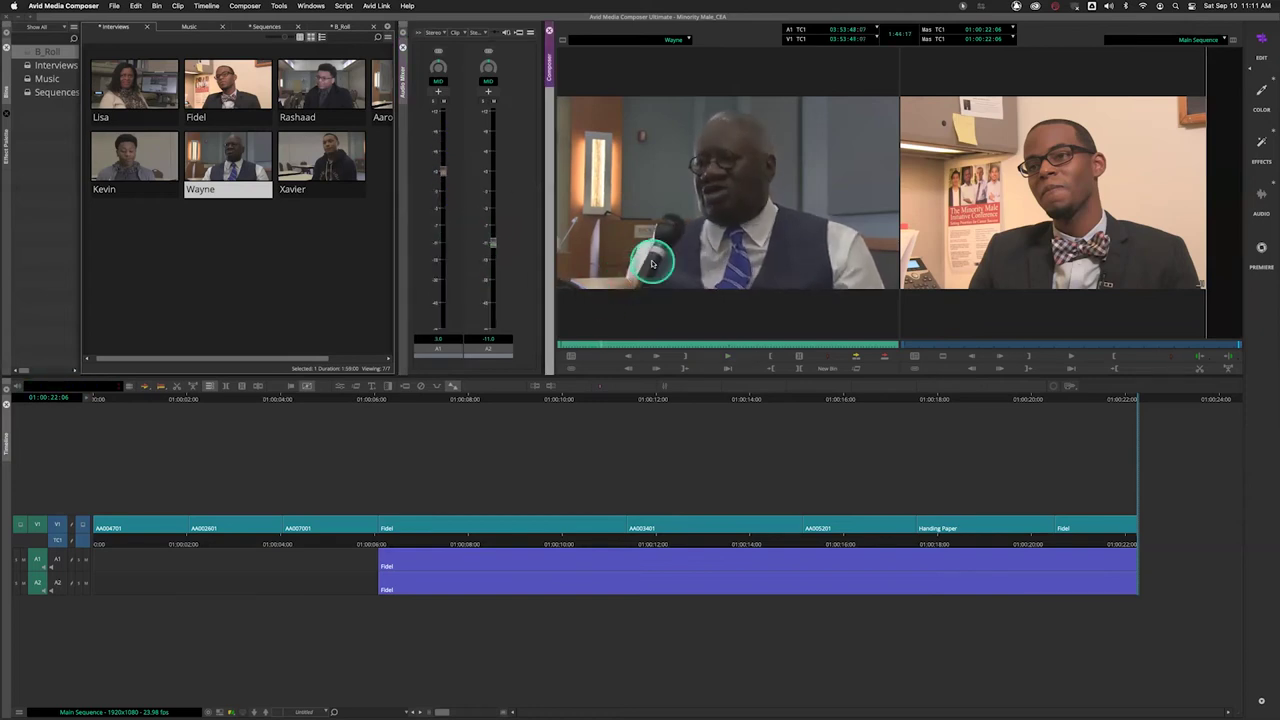
Play through the source interview and mark In at 03:54:00:13 and Out at 03:54:42:21.
{"action": "key", "text": "space"}
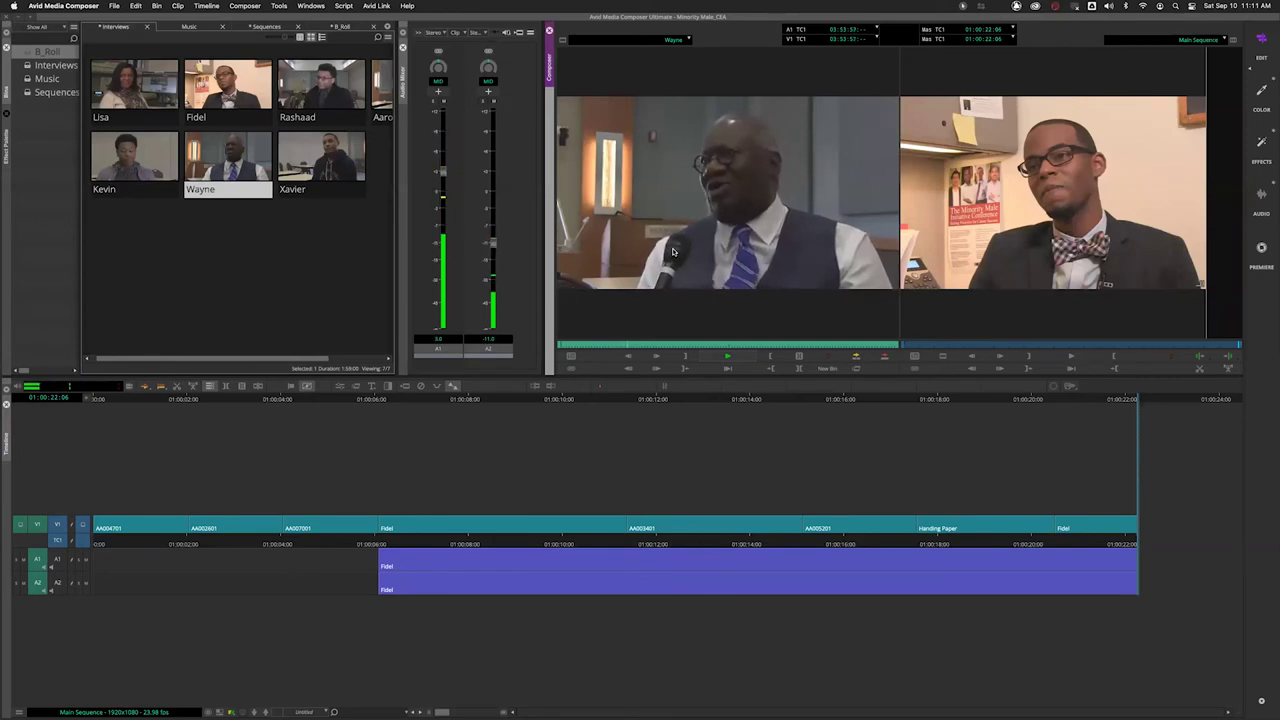
{"action": "left_click", "coordinate": [659, 204]}
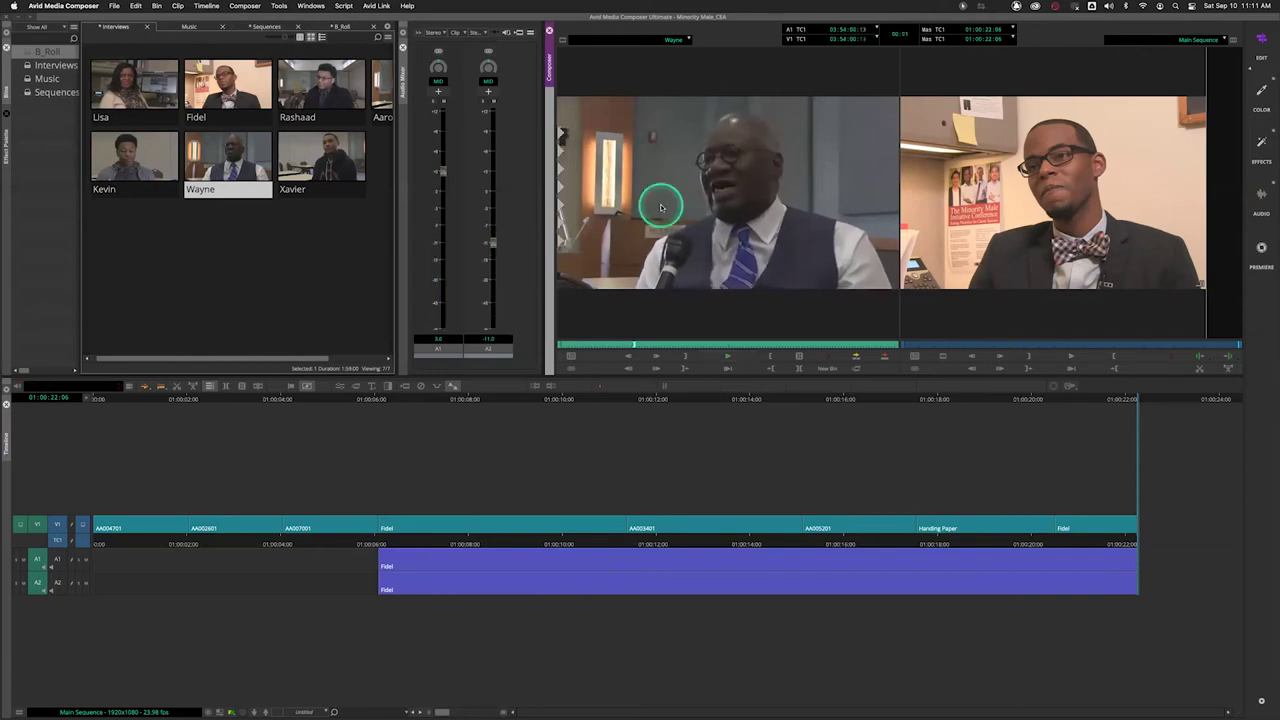
{"action": "key", "text": "space"}
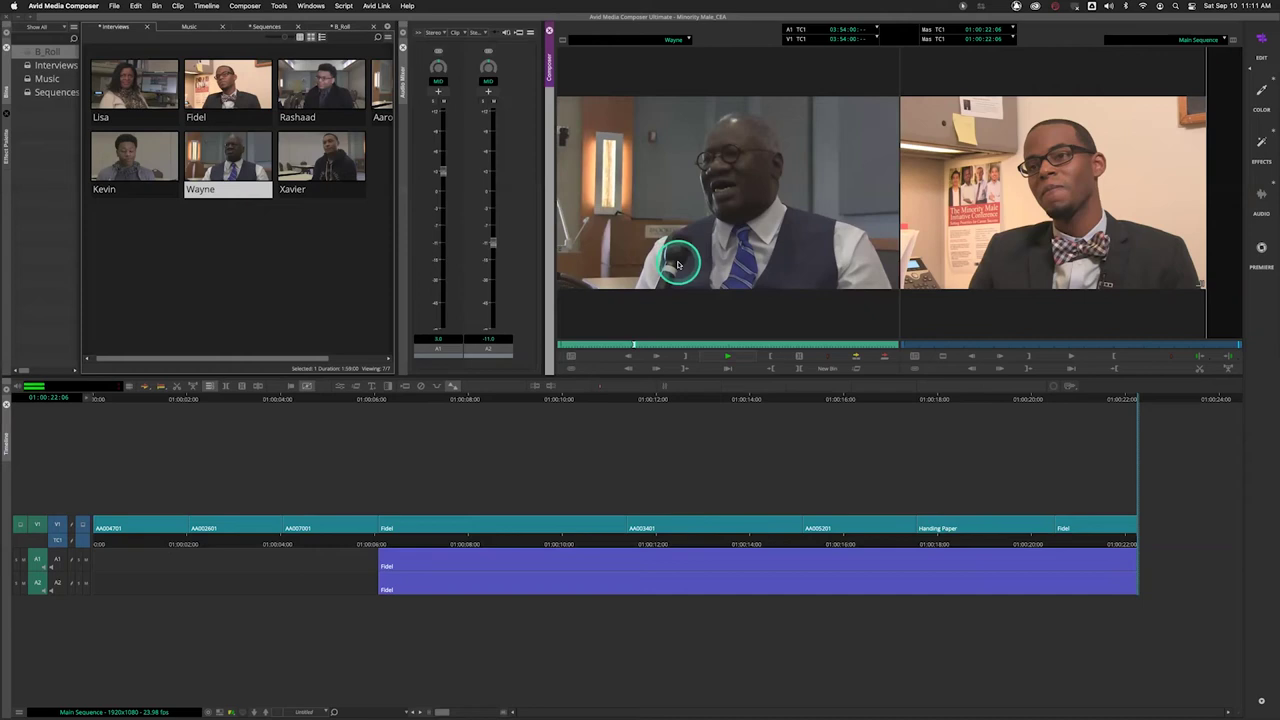
{"action": "key", "text": "space"}
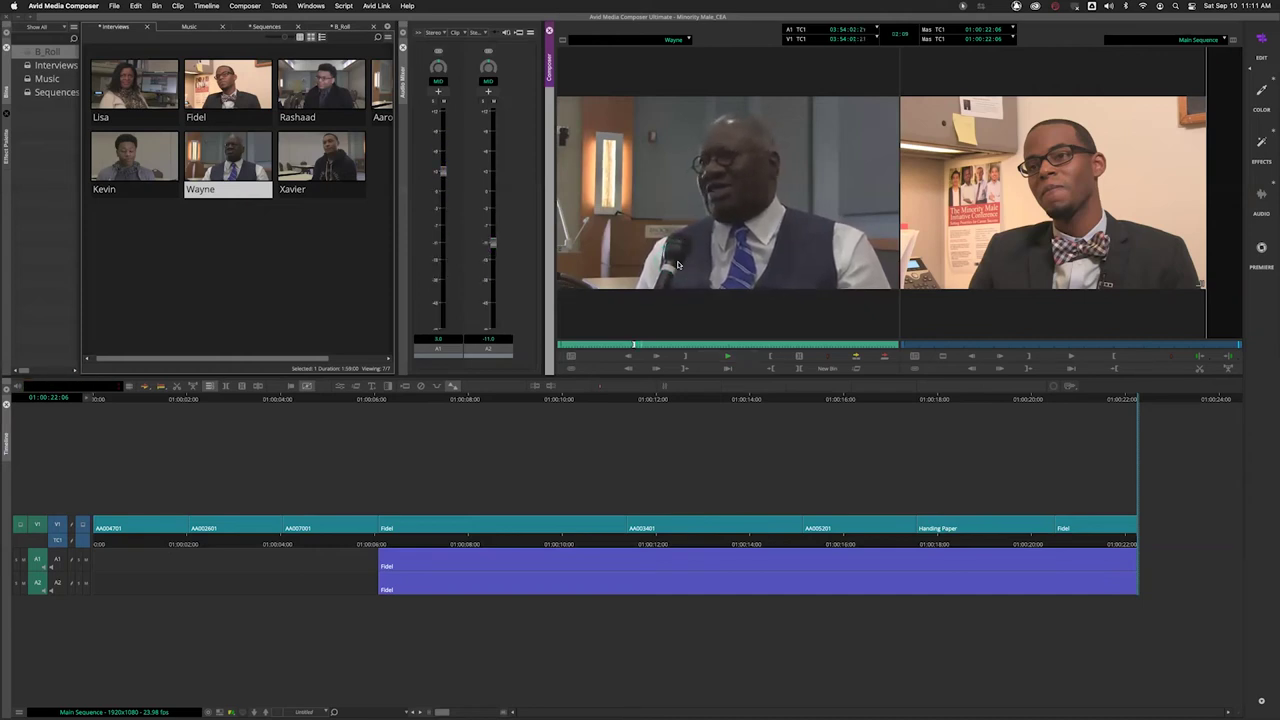
{"action": "key", "text": "space"}
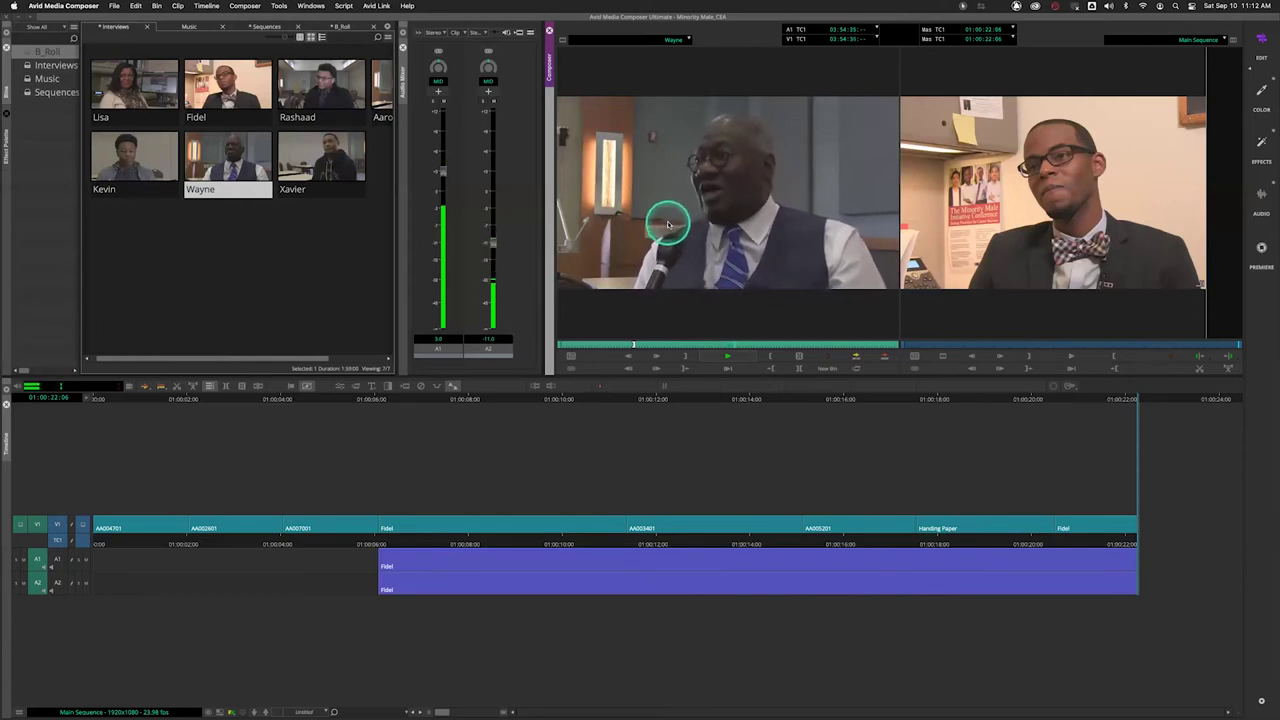
{"action": "left_click", "coordinate": [661, 334]}
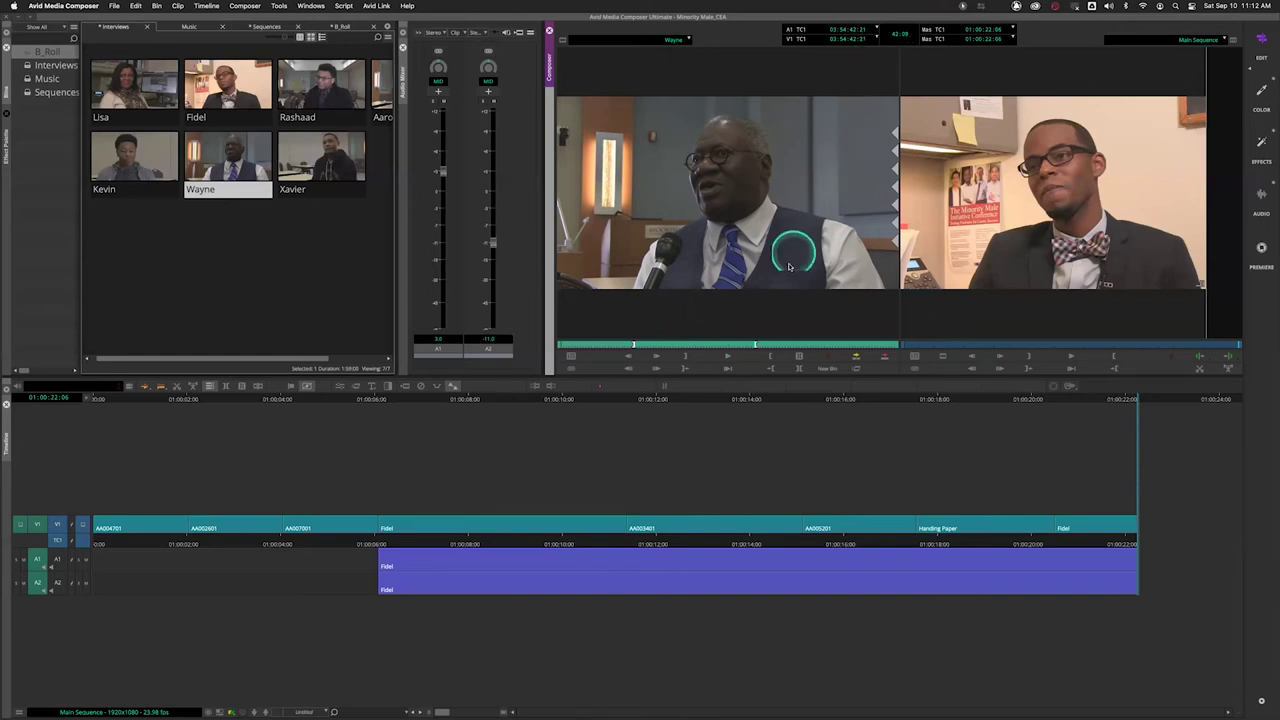
Park the sequence at its end and mark an In point at 01:00:22:06.
{"action": "left_click", "coordinate": [1238, 346]}
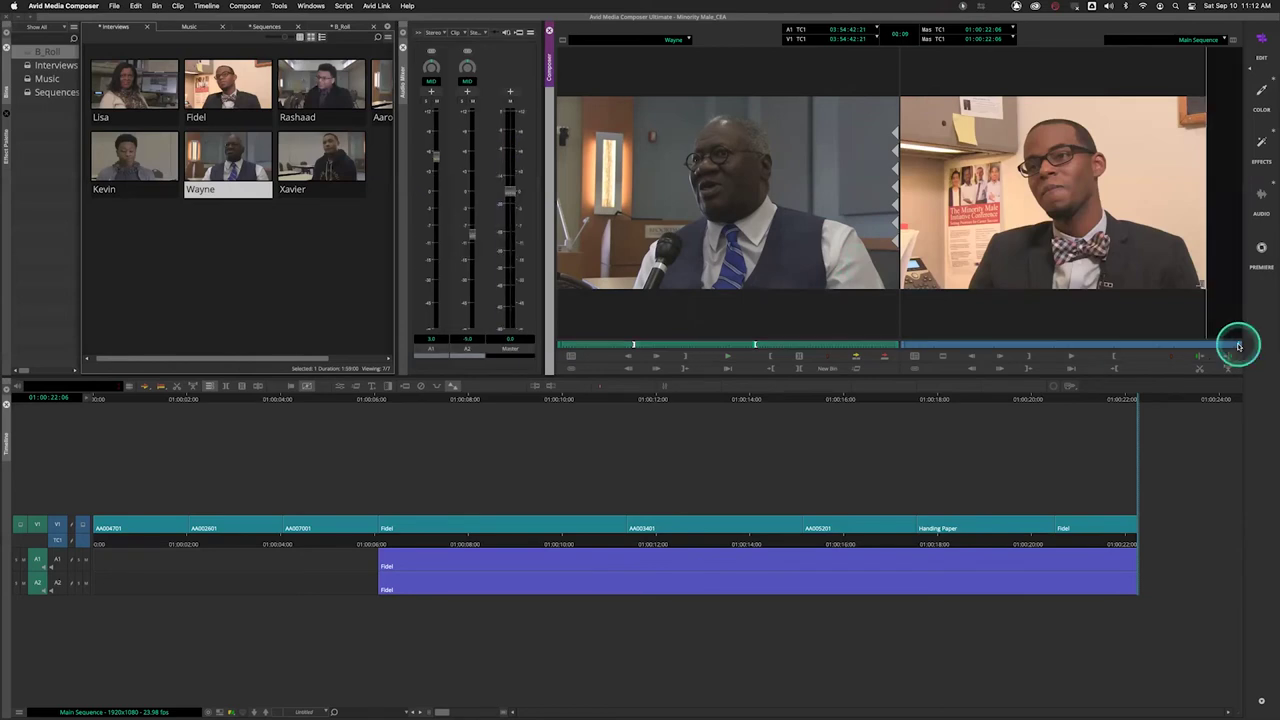
{"action": "left_click", "coordinate": [1238, 346]}
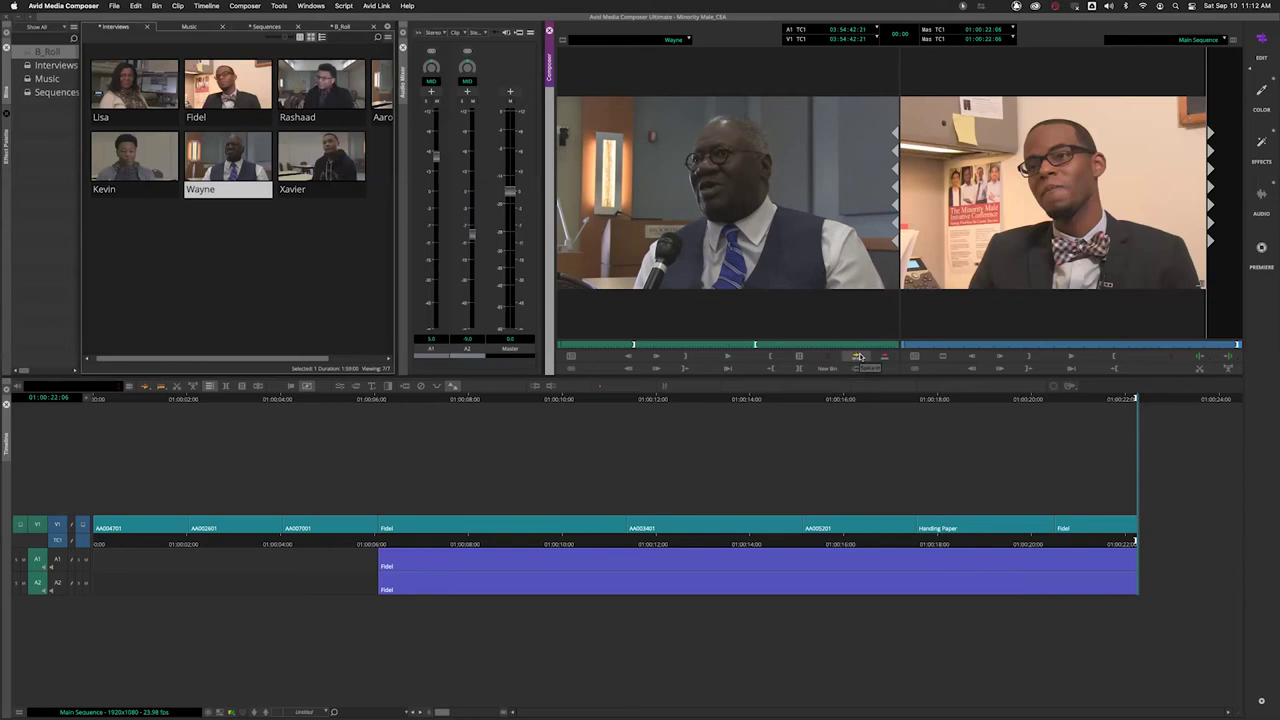
Try splicing the marked interview into the end of the sequence on V1 only, check the timeline, and undo the splice.
{"action": "left_click", "coordinate": [859, 357]}
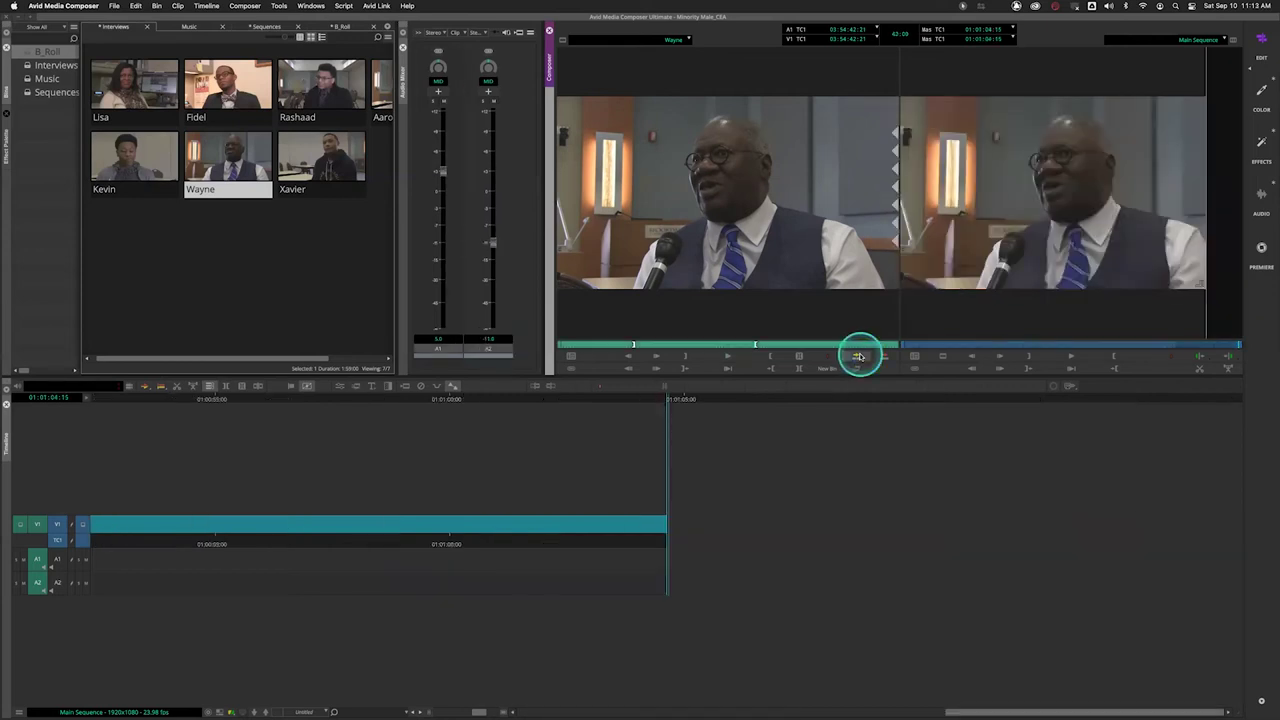
{"action": "left_click_drag", "start_coordinate": [480, 712], "coordinate": [443, 712]}
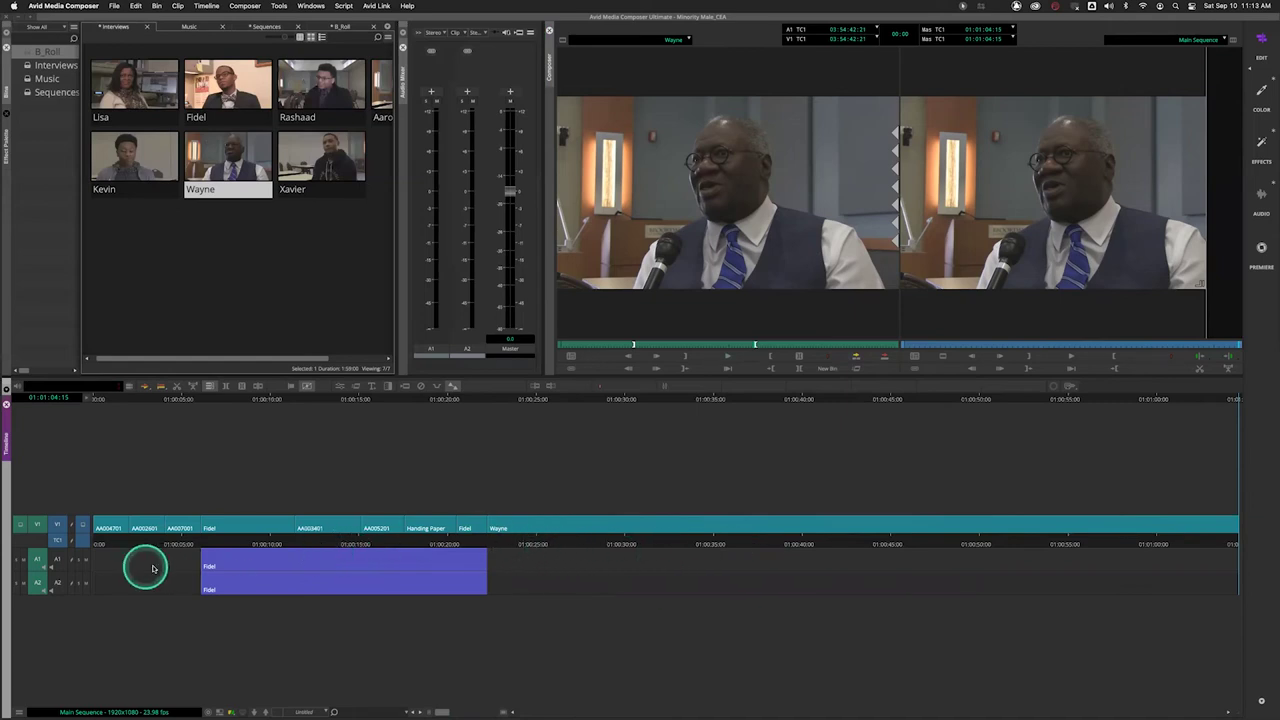
{"action": "key", "text": "super+z"}
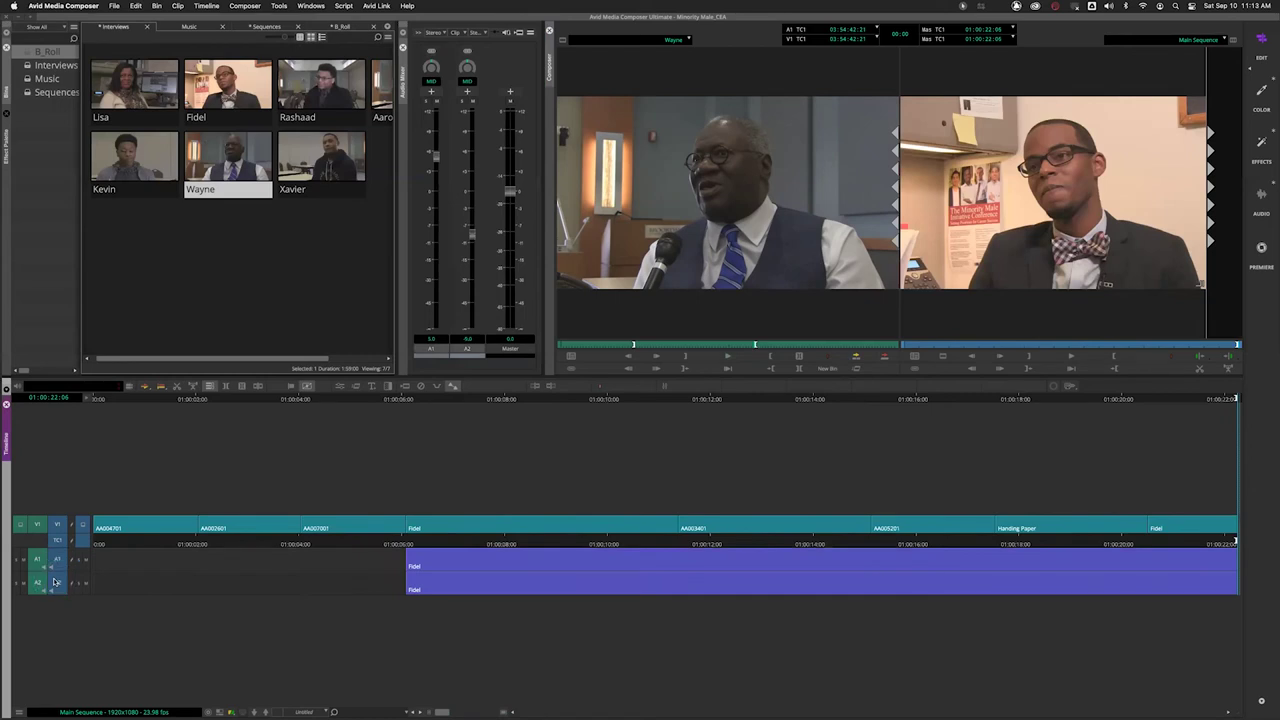
Splice the marked interview into the end of the sequence with record tracks V1, A1 and A2 enabled.
{"action": "left_click", "coordinate": [857, 357]}
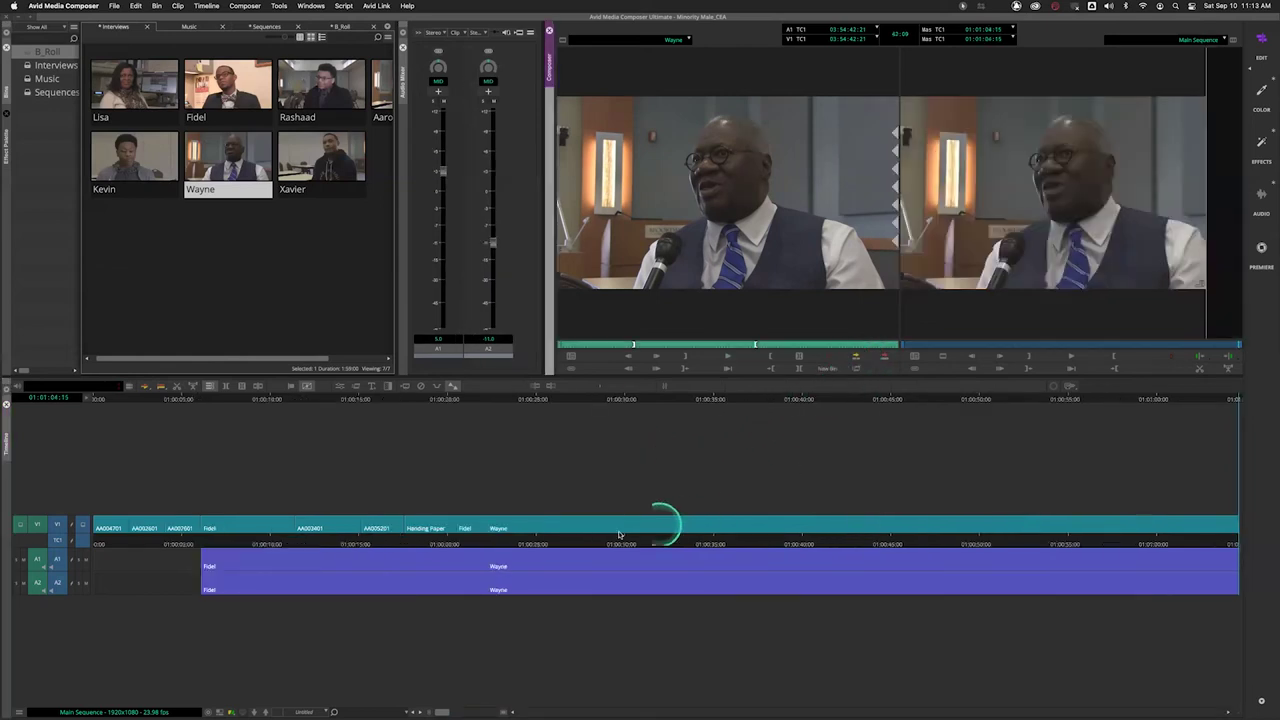
Play the sequence from the Handing Paper clip into the second interview and mark Out at 01:00:46:15.
{"action": "left_click_drag", "start_coordinate": [479, 543], "coordinate": [444, 545]}
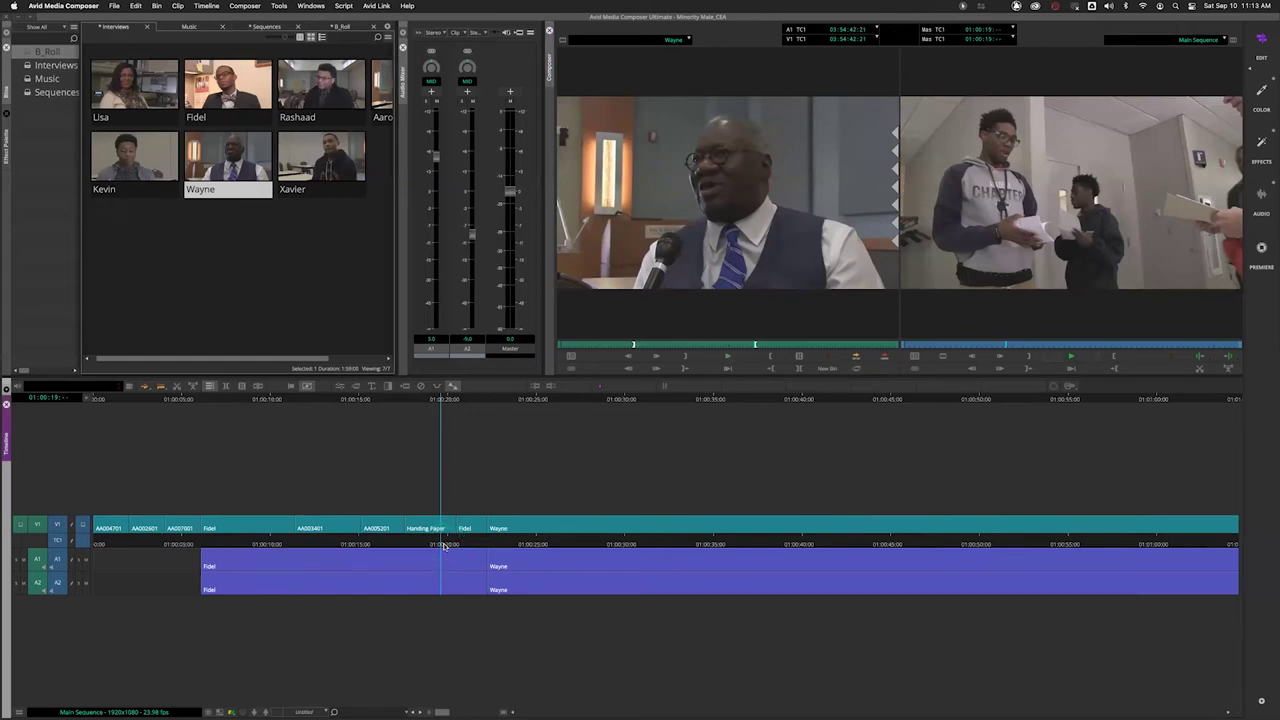
{"action": "key", "text": "space"}
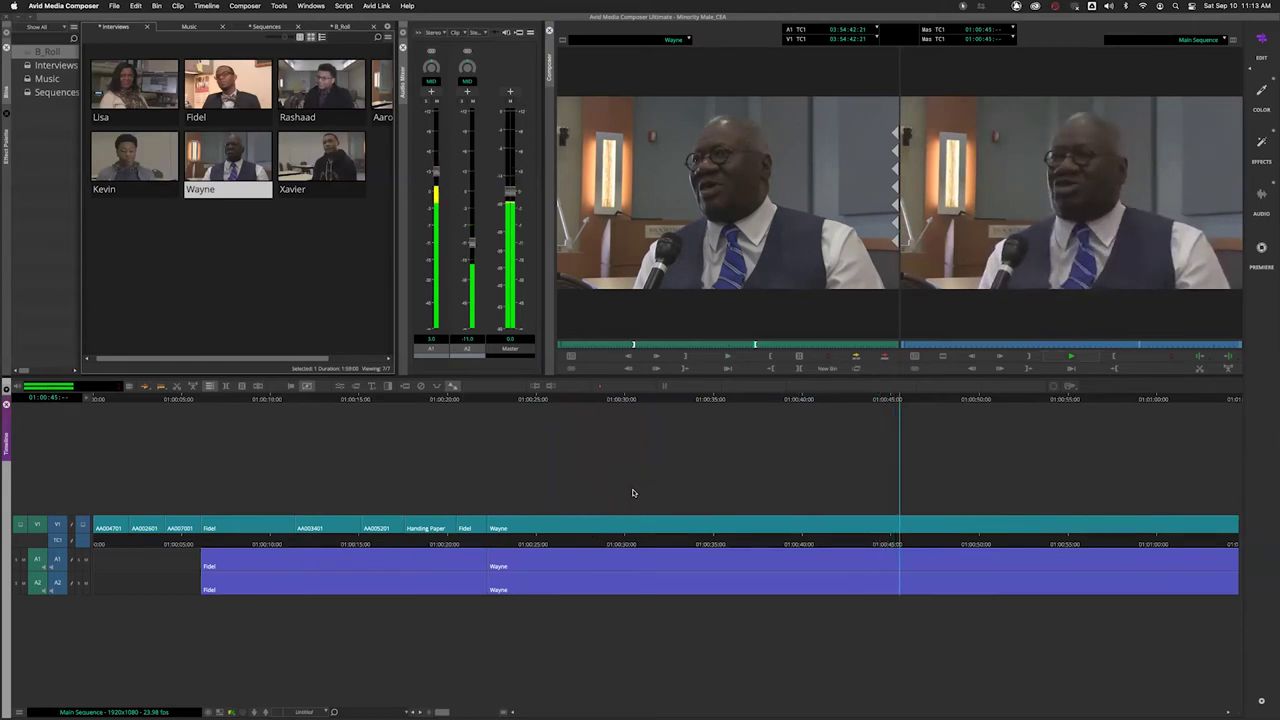
{"action": "left_click_drag", "start_coordinate": [823, 546], "coordinate": [871, 546]}
{"action": "key", "text": "space"}
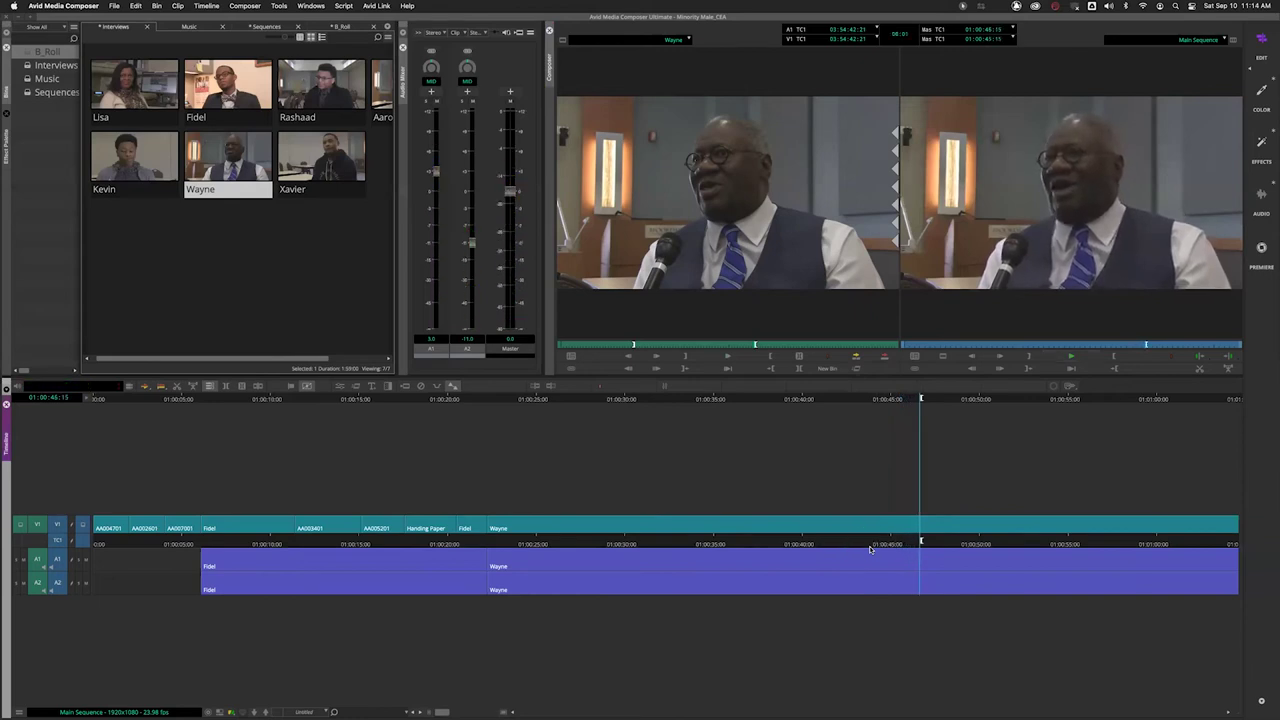
Replay the opening of the second interview, mark an In point, and refine it to 01:00:25:23.
{"action": "left_click", "coordinate": [501, 545]}
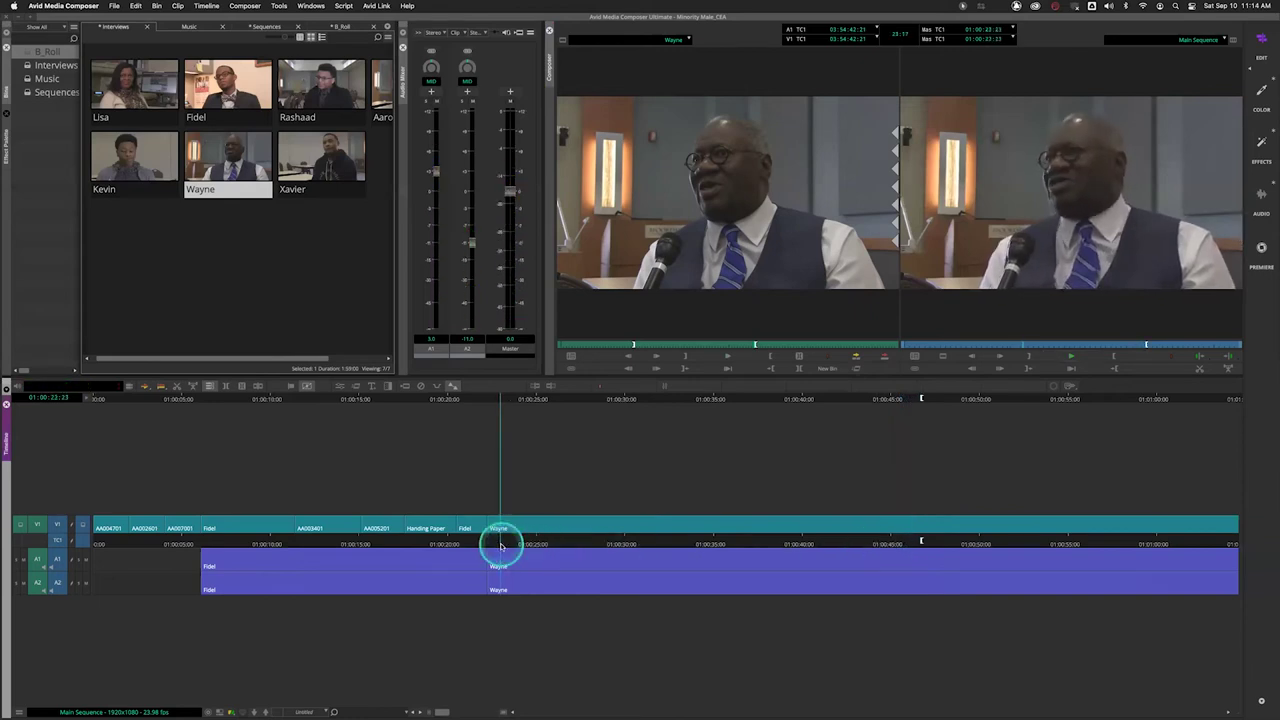
{"action": "key", "text": "space"}
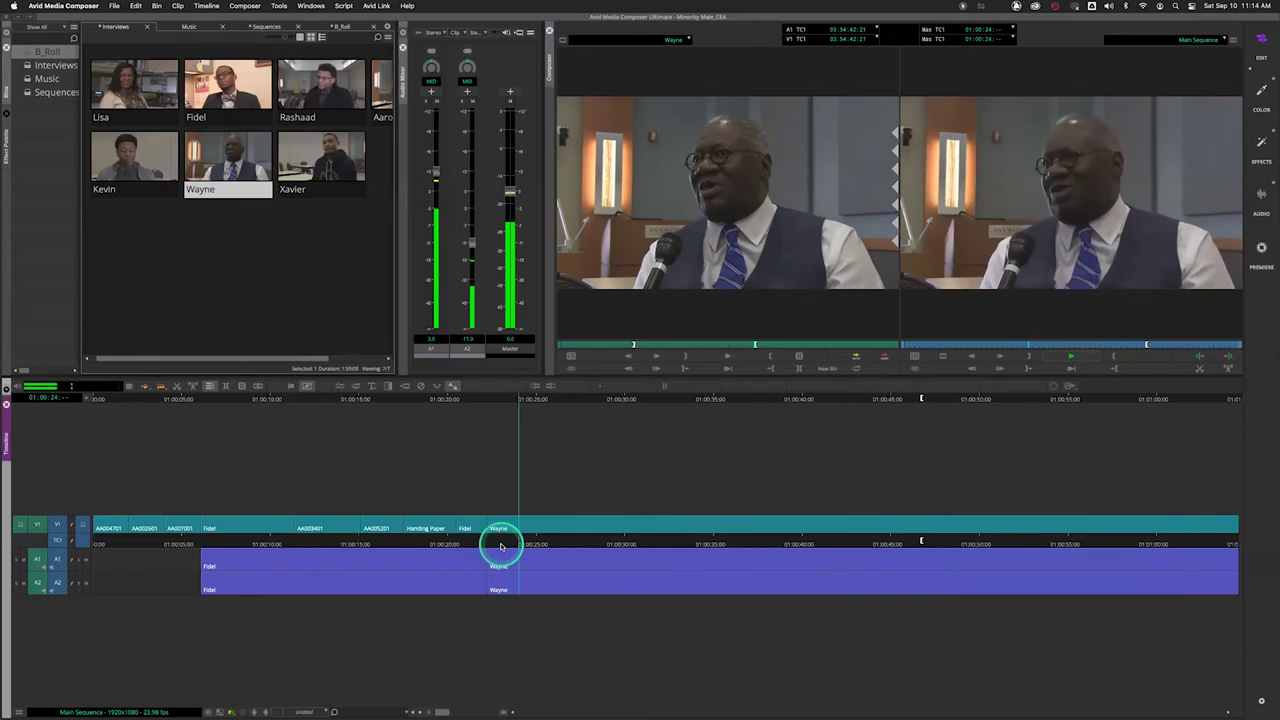
{"action": "key", "text": "space"}
{"action": "left_click", "coordinate": [489, 536]}
{"action": "left_click", "coordinate": [486, 540]}
{"action": "key", "text": "space"}
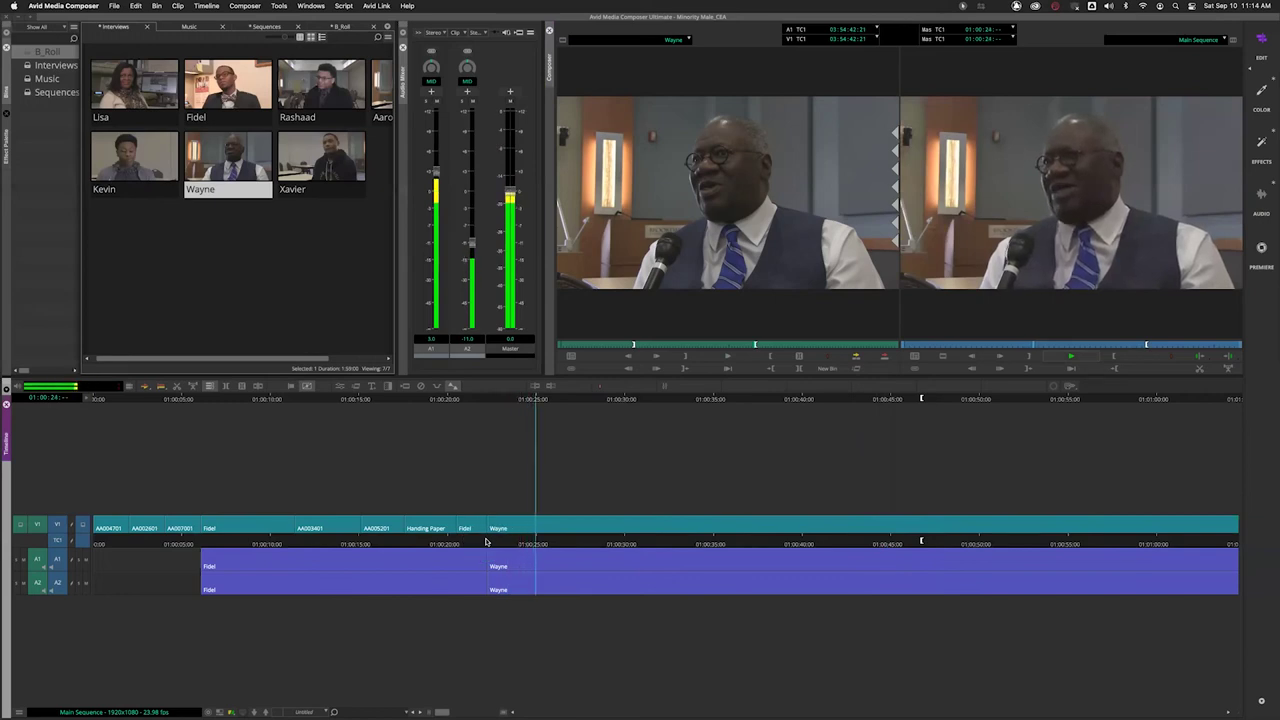
{"action": "key", "text": "i"}
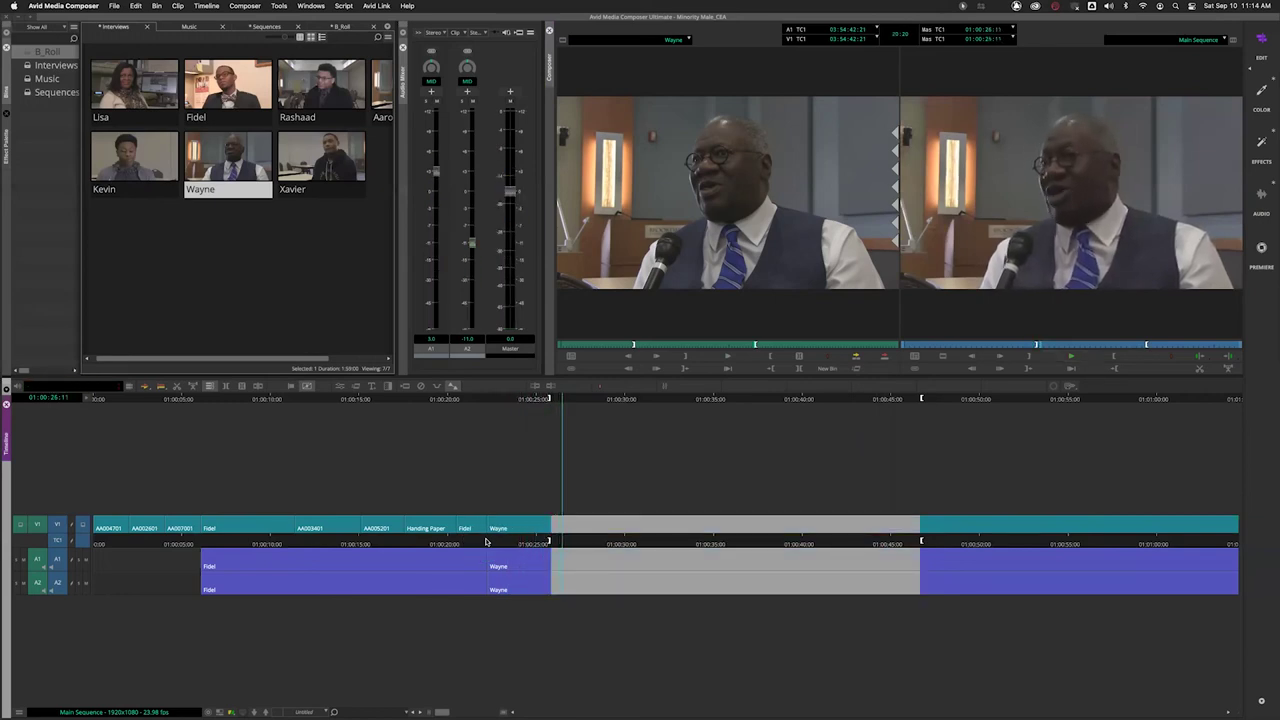
{"action": "key", "text": "q"}
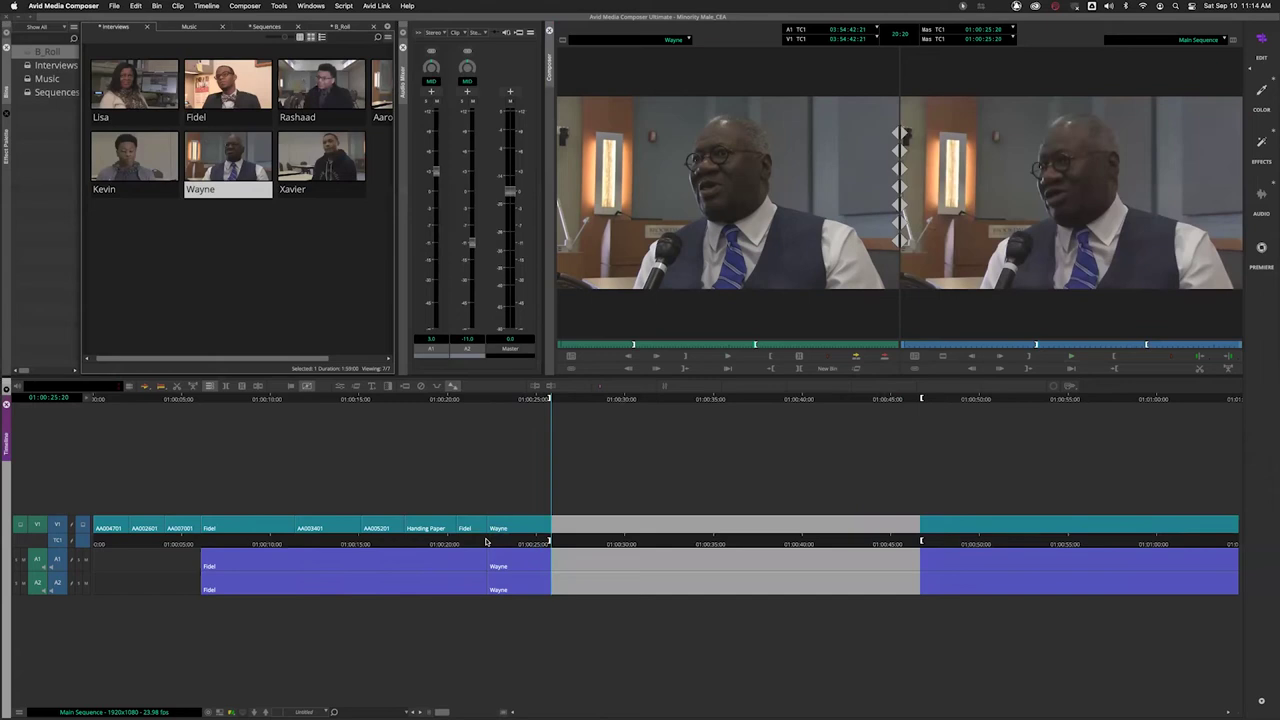
{"action": "key", "text": "space"}
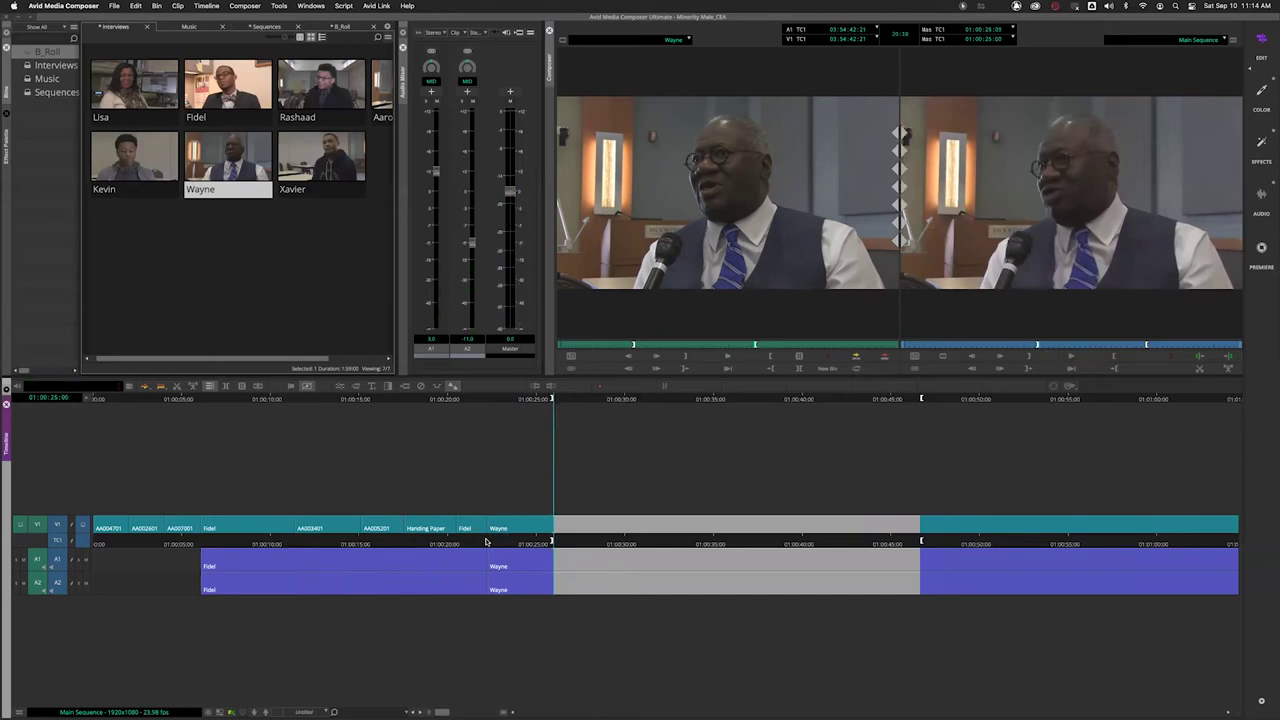
{"action": "left_click", "coordinate": [486, 541]}
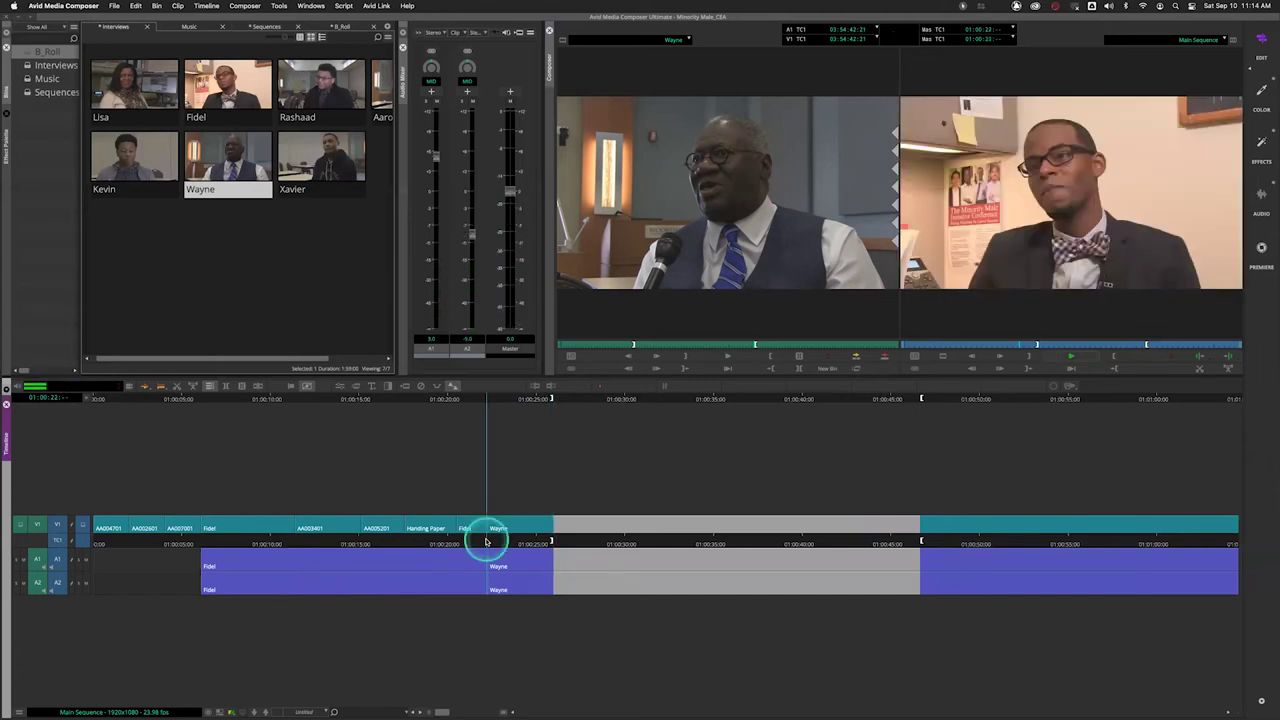
{"action": "key", "text": "space"}
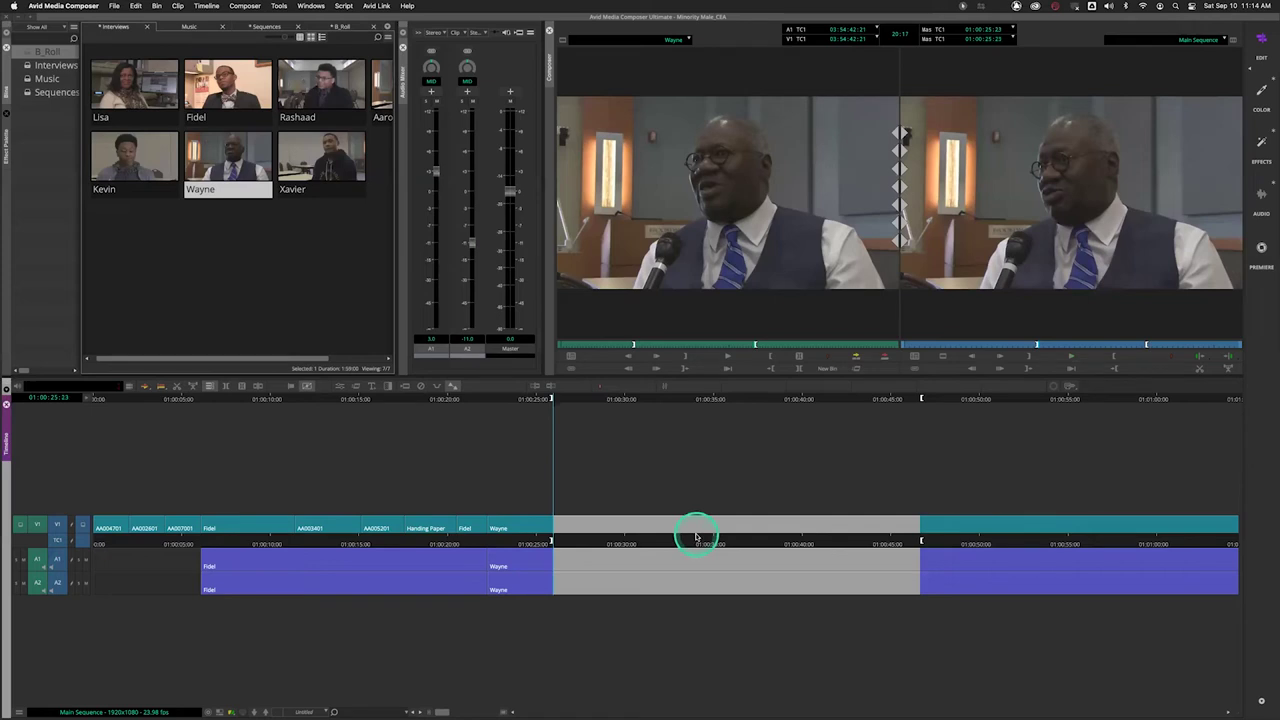
Play on from the Out point and scrub around both marks to check where the interview will be cut.
{"action": "key", "text": "s"}
{"action": "key", "text": "space"}
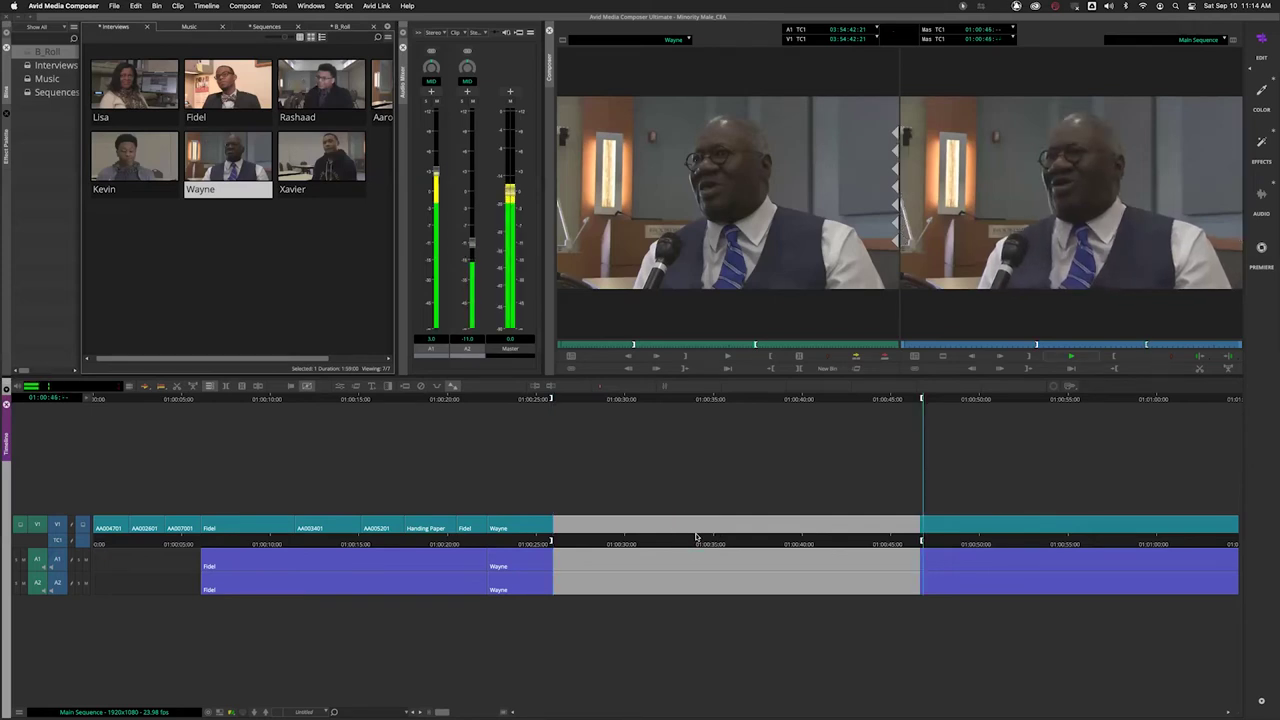
{"action": "key", "text": "space"}
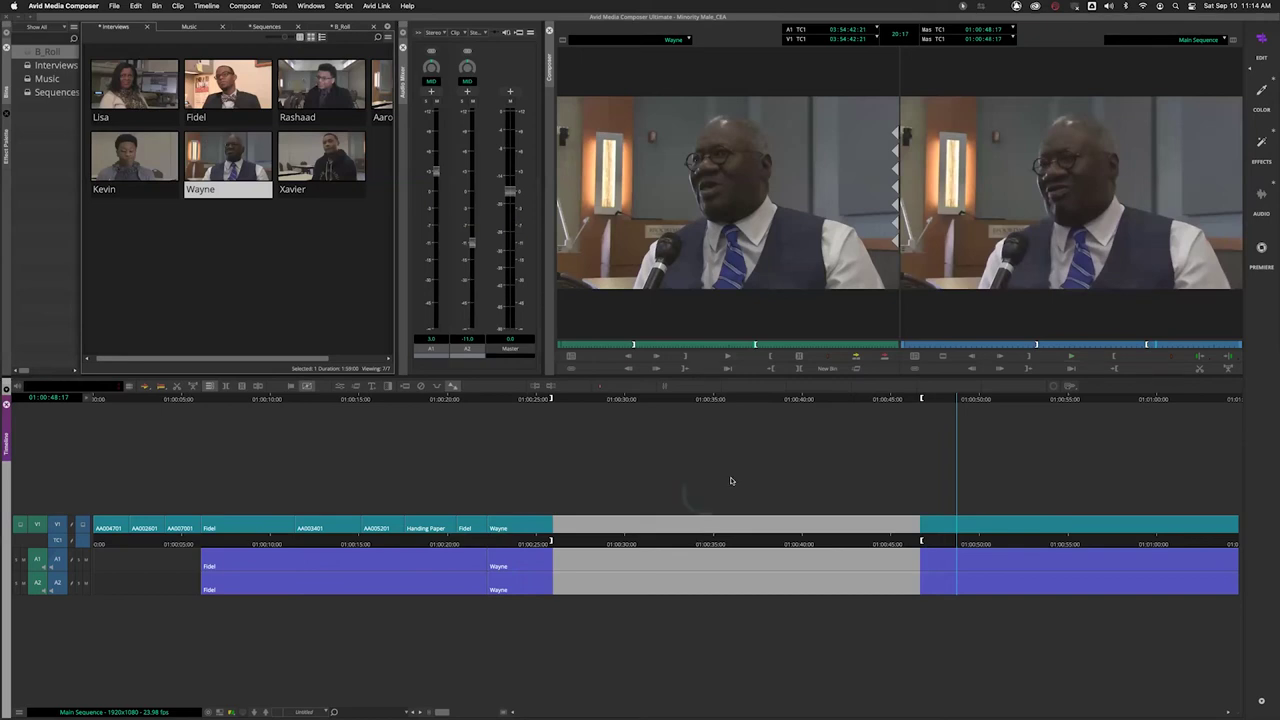
{"action": "left_click_drag", "start_coordinate": [503, 541], "coordinate": [550, 541]}
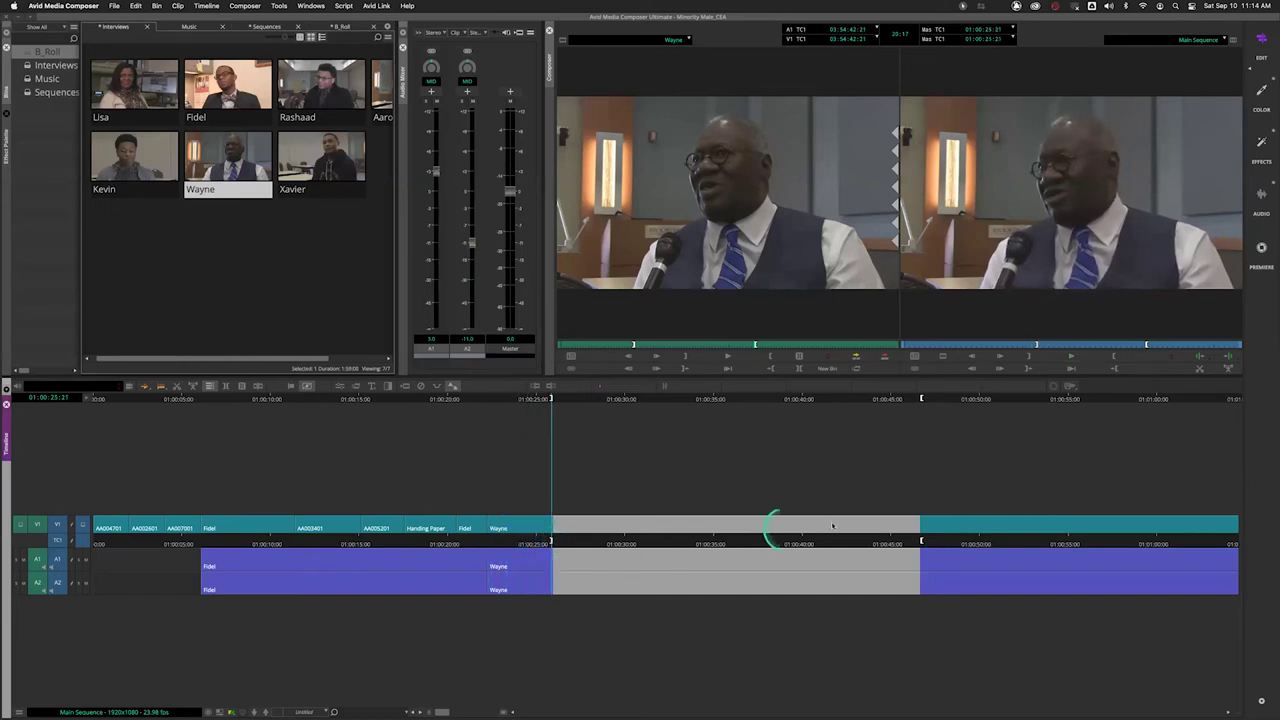
{"action": "left_click", "coordinate": [927, 543]}
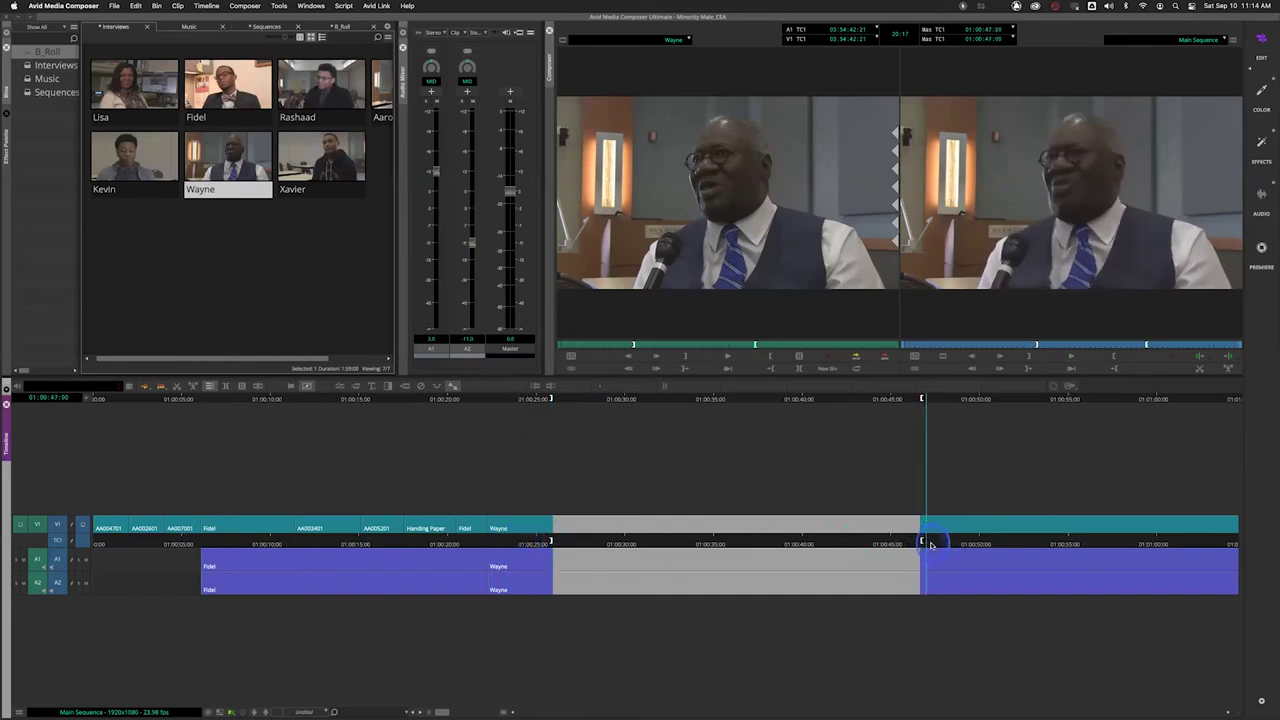
{"action": "left_click", "coordinate": [920, 541]}
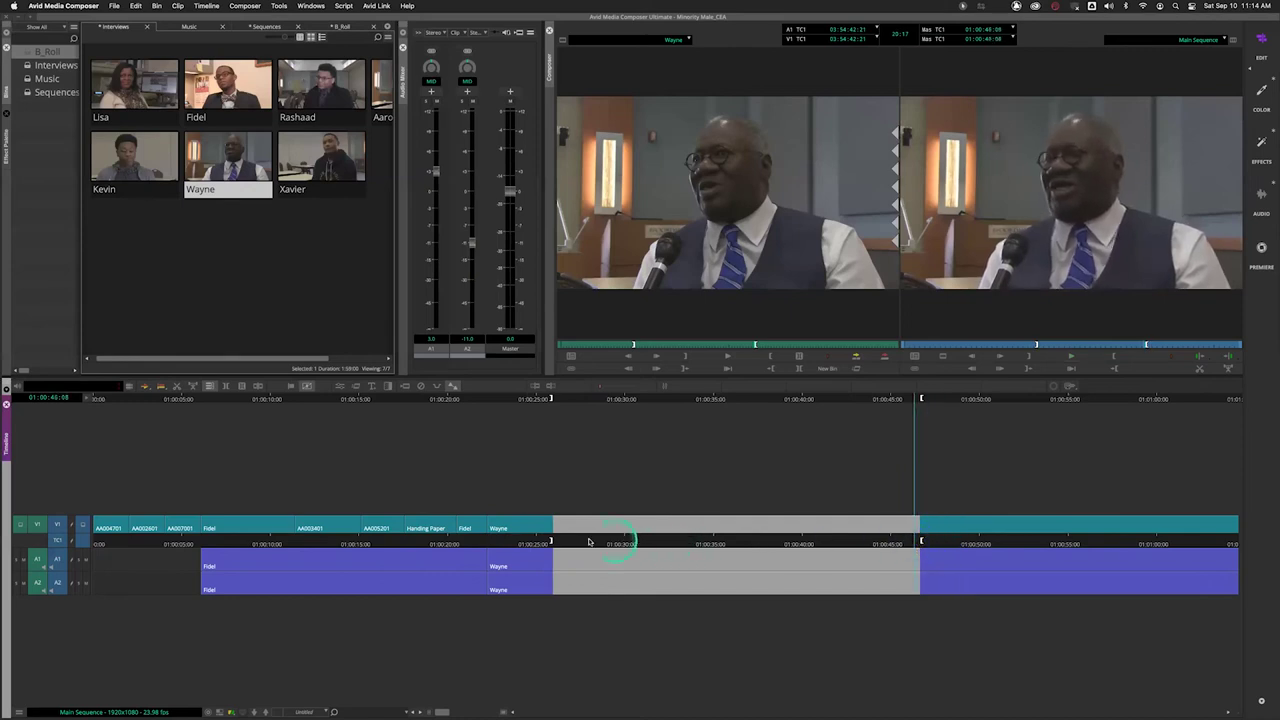
{"action": "left_click", "coordinate": [522, 543]}
{"action": "left_click", "coordinate": [551, 541]}
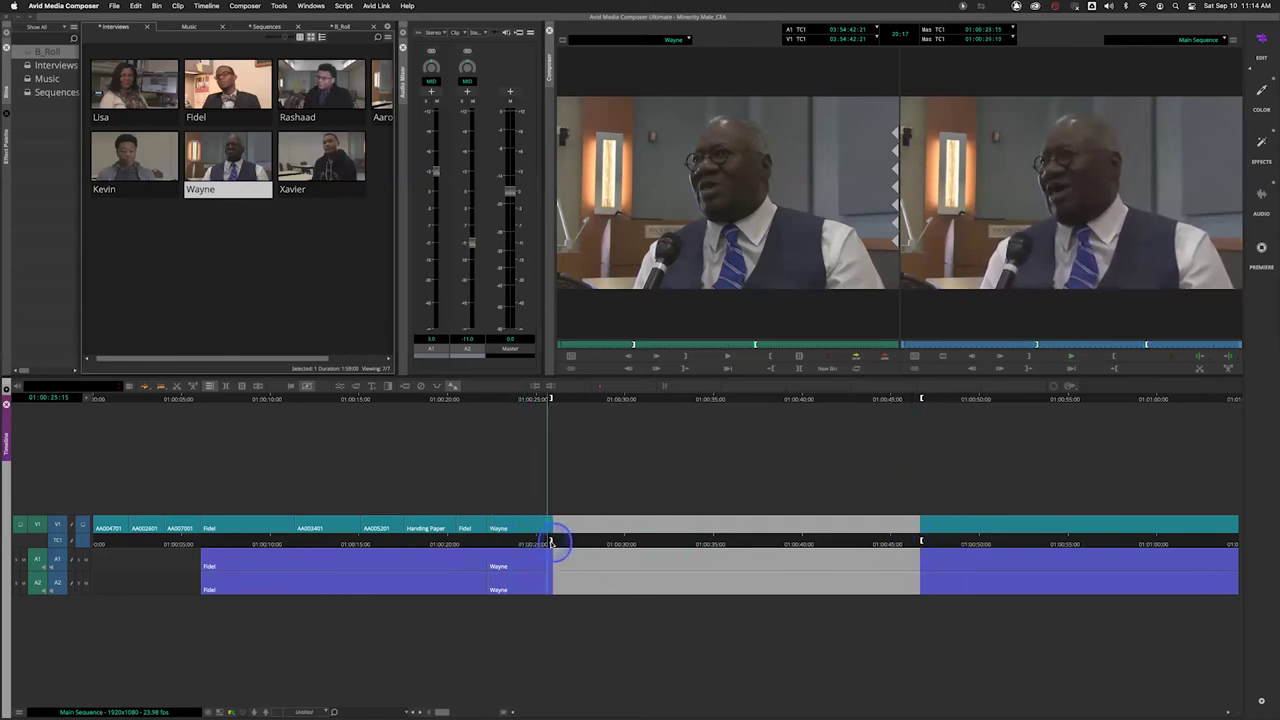
{"action": "left_click", "coordinate": [914, 533]}
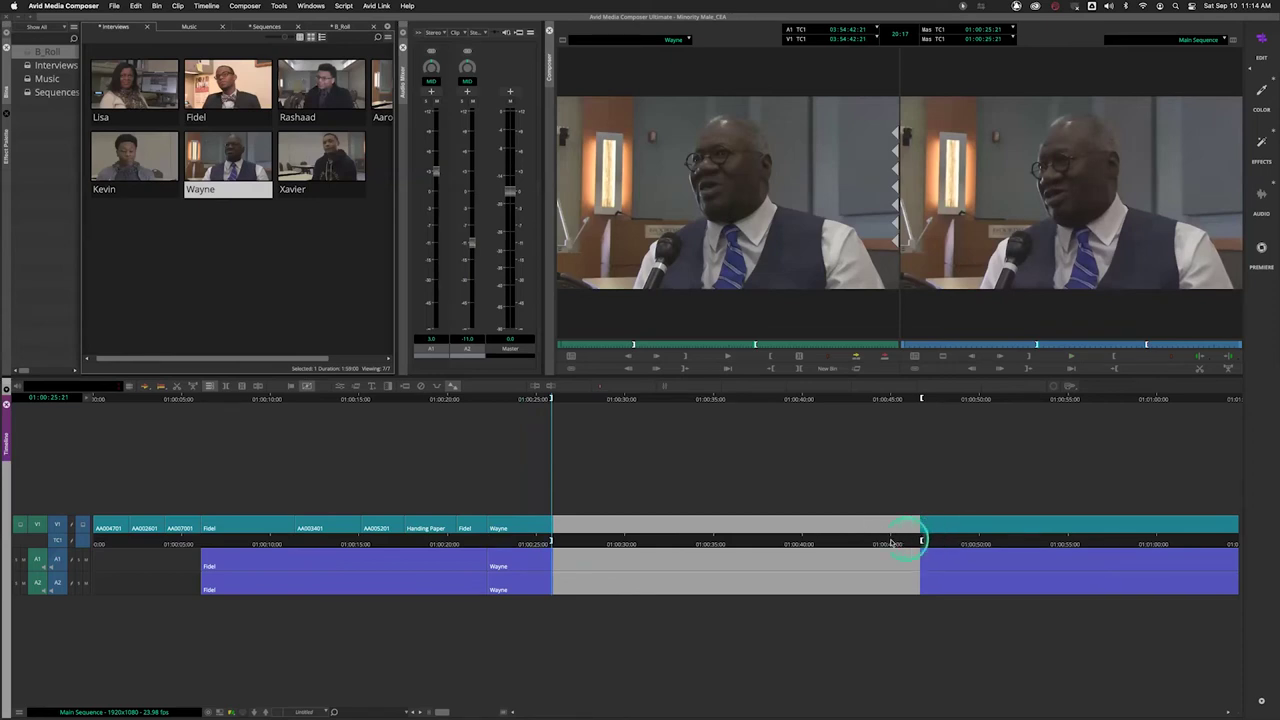
Replay and scrub the opening seconds of the second interview leading up to the In point.
{"action": "left_click", "coordinate": [508, 543]}
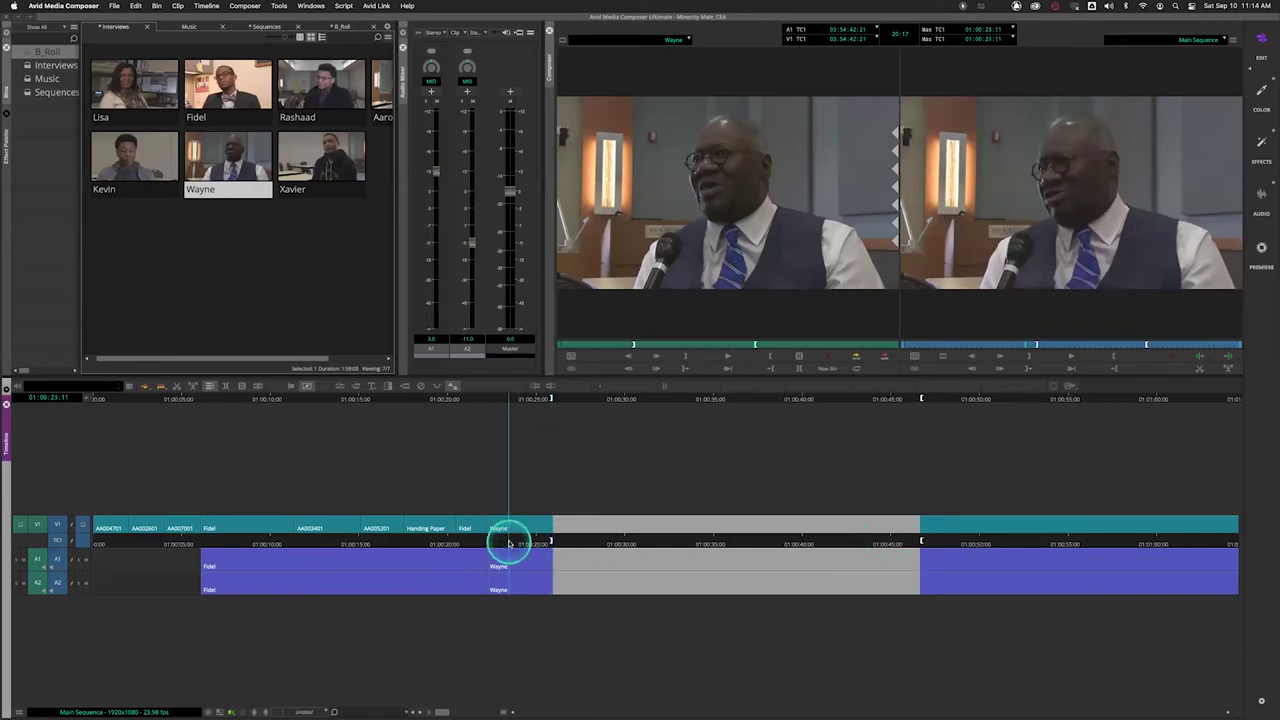
{"action": "left_click", "coordinate": [494, 542]}
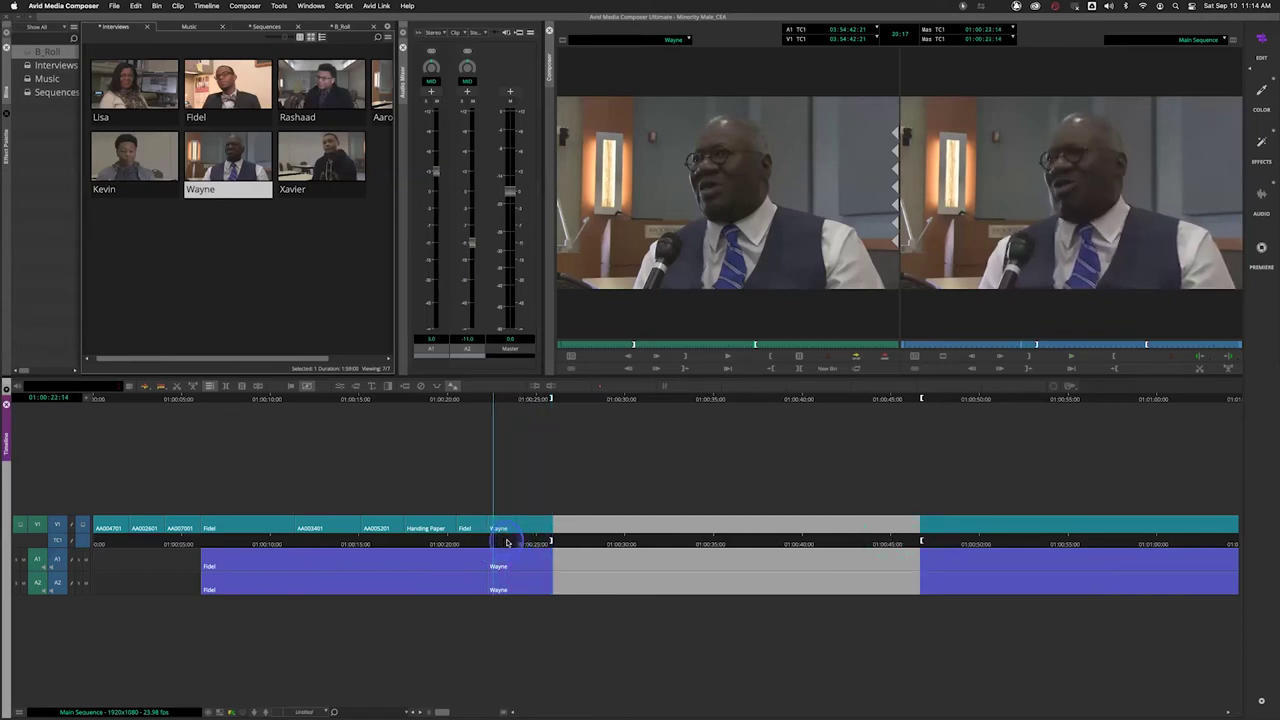
{"action": "key", "text": "space"}
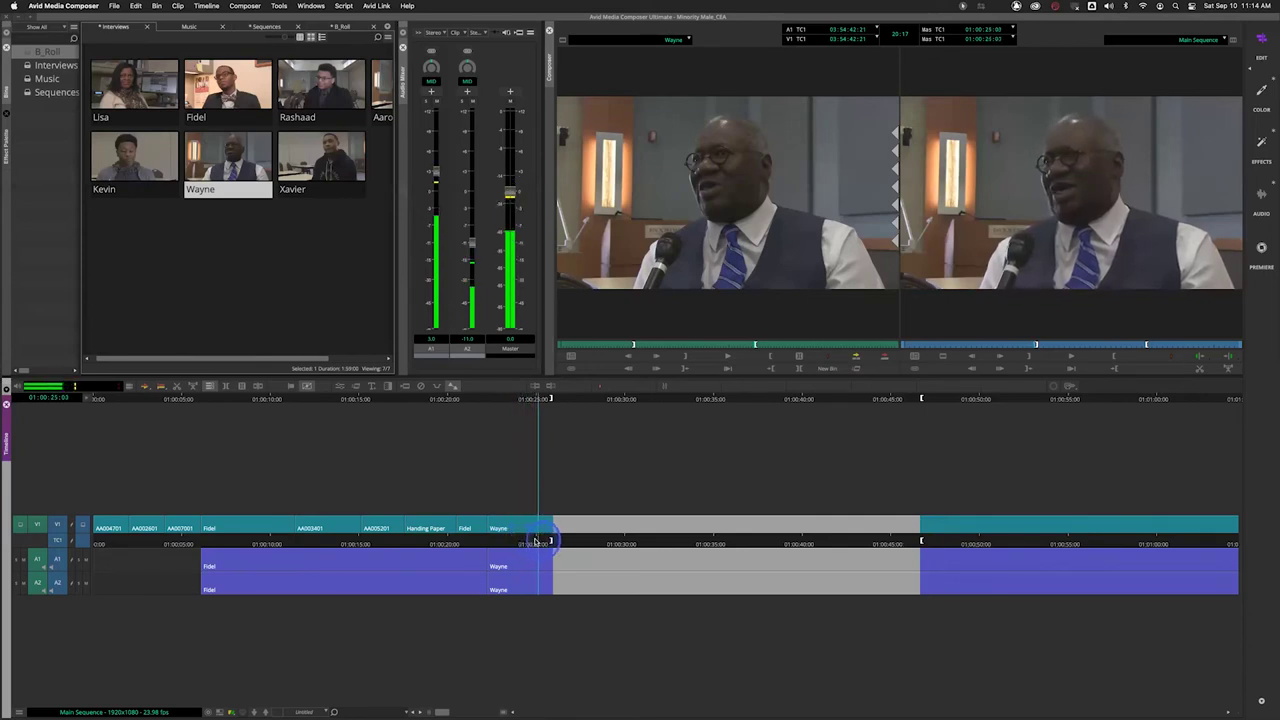
{"action": "left_click", "coordinate": [534, 541]}
{"action": "left_click_drag", "start_coordinate": [534, 541], "coordinate": [492, 542]}
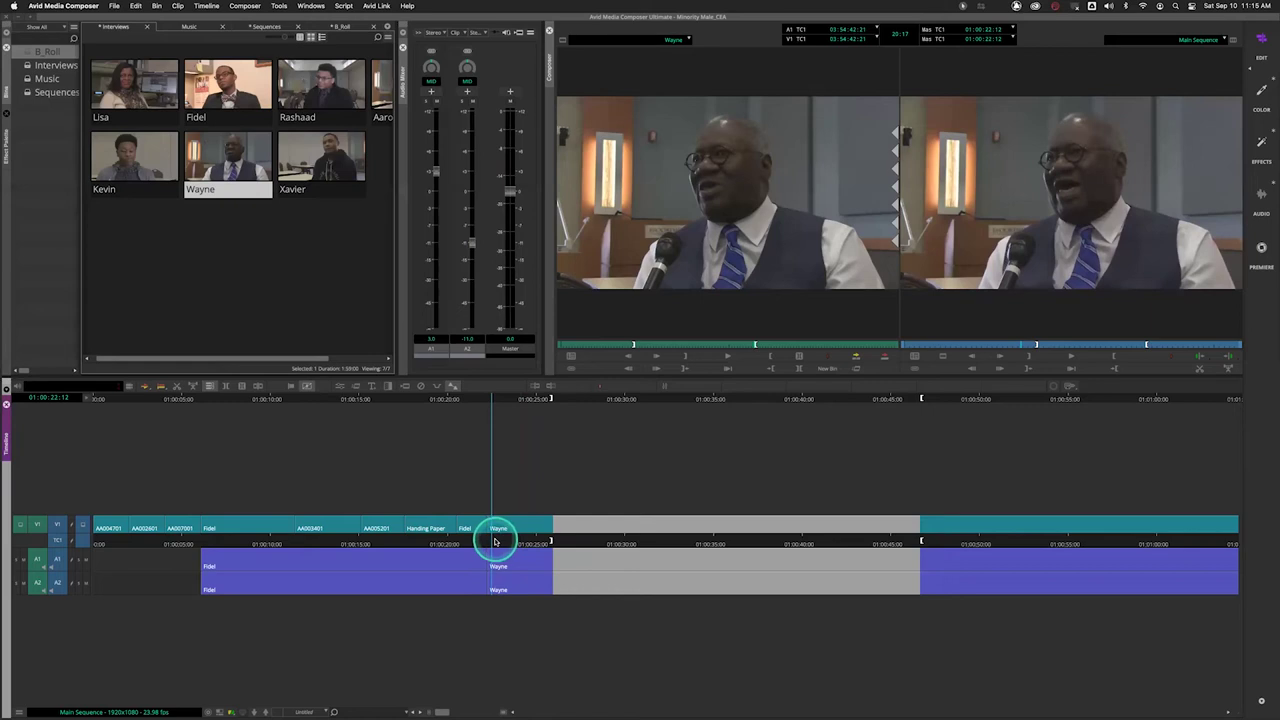
{"action": "key", "text": "space"}
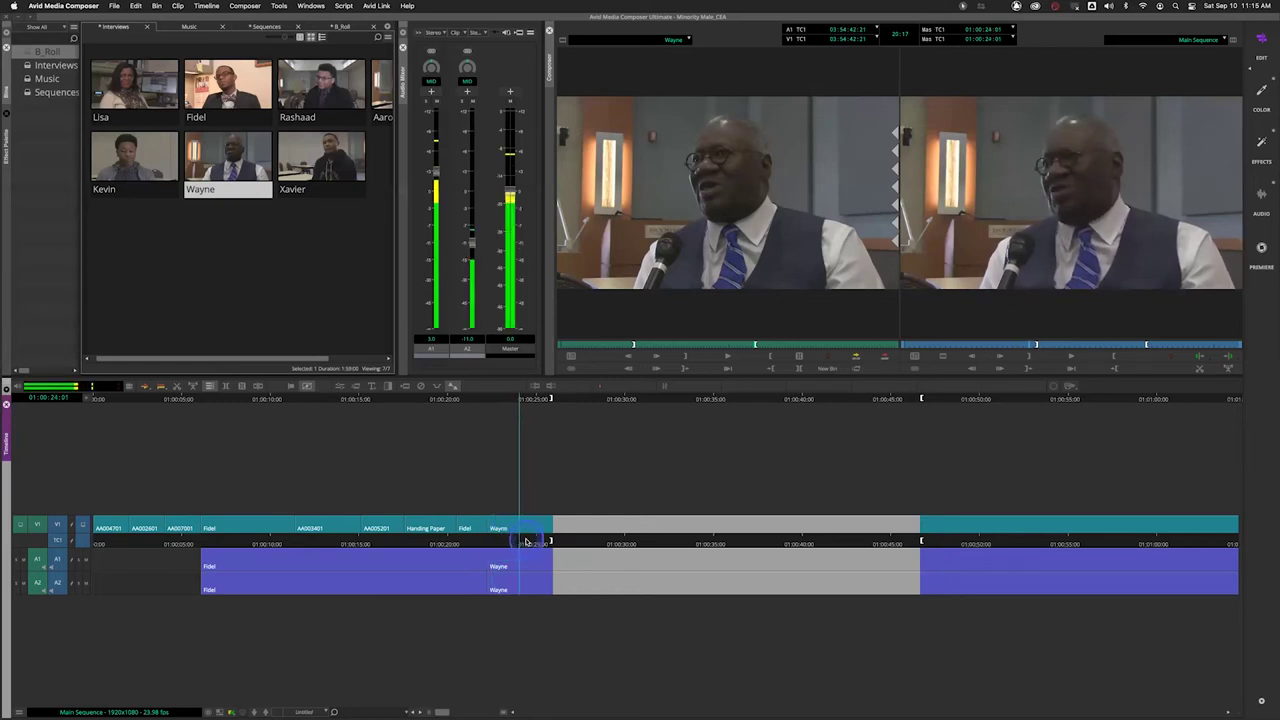
{"action": "left_click_drag", "start_coordinate": [535, 541], "coordinate": [486, 541]}
{"action": "left_click", "coordinate": [534, 541]}
Assign Toggle Digital Audio Scrub from the Command Palette's Play commands to an empty timeline toolbar button, and close the palette.
{"action": "left_click", "coordinate": [303, 101]}
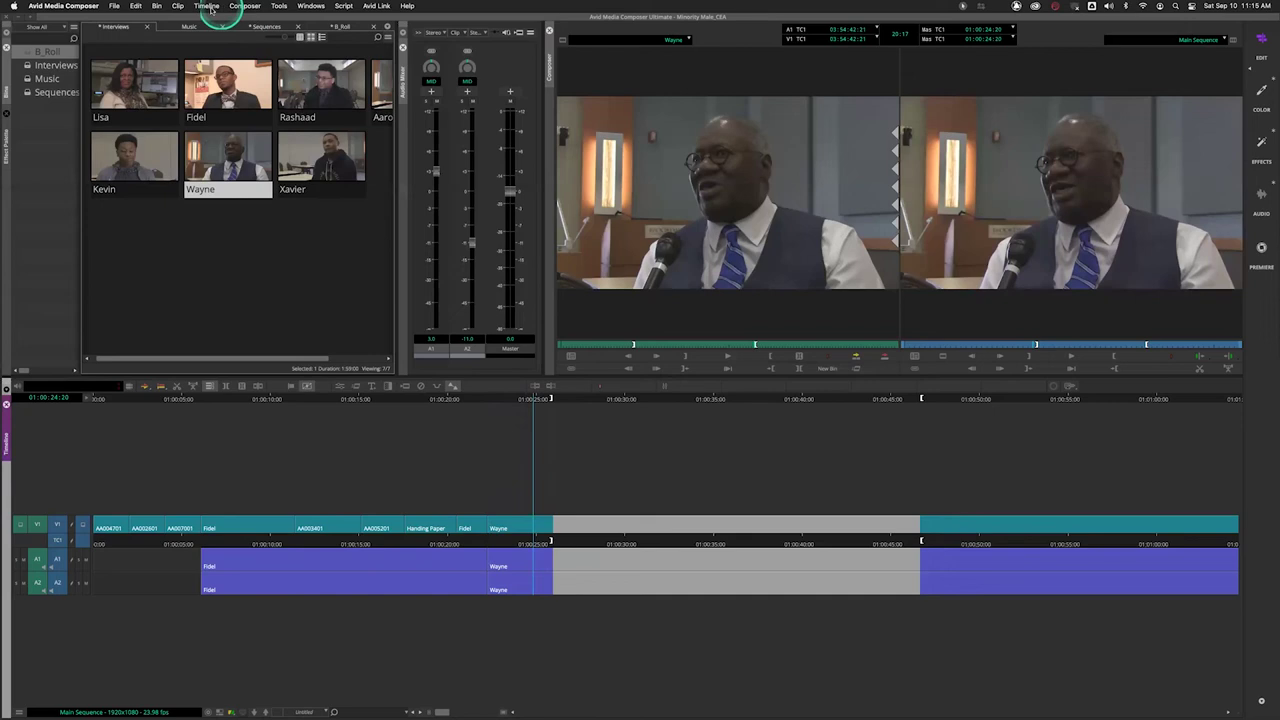
{"action": "left_click", "coordinate": [280, 6]}
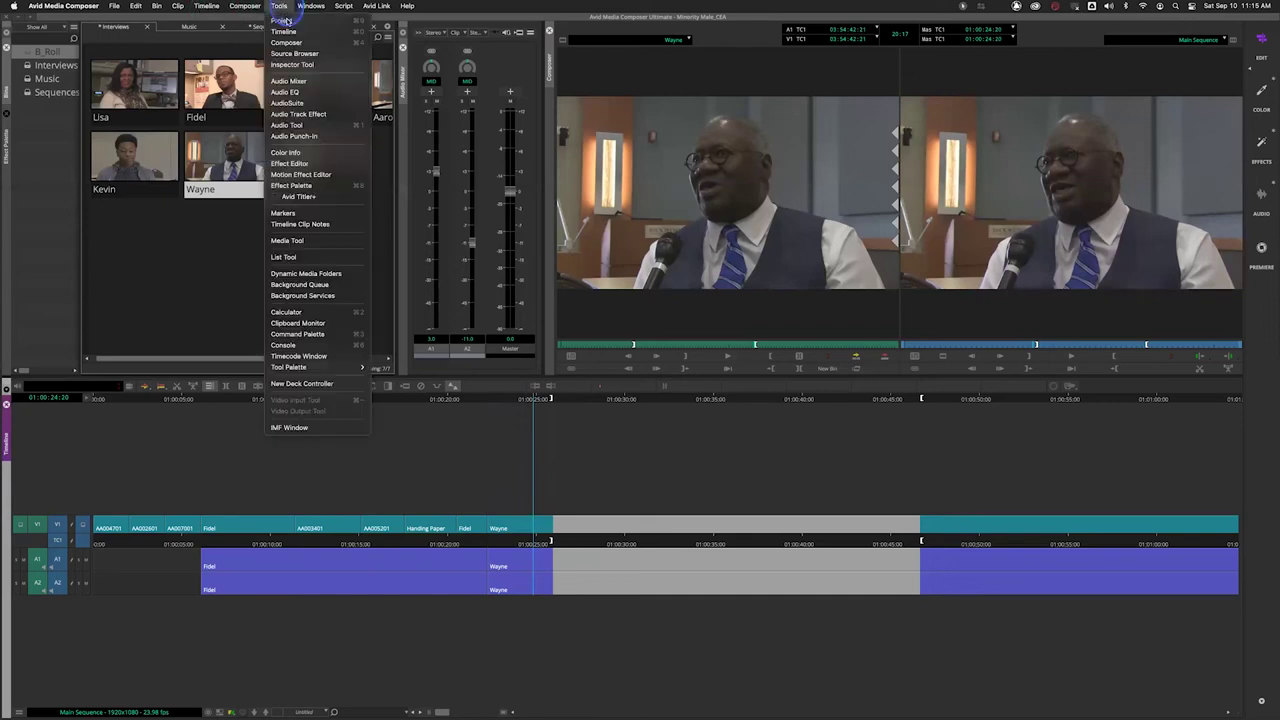
{"action": "left_click", "coordinate": [313, 336]}
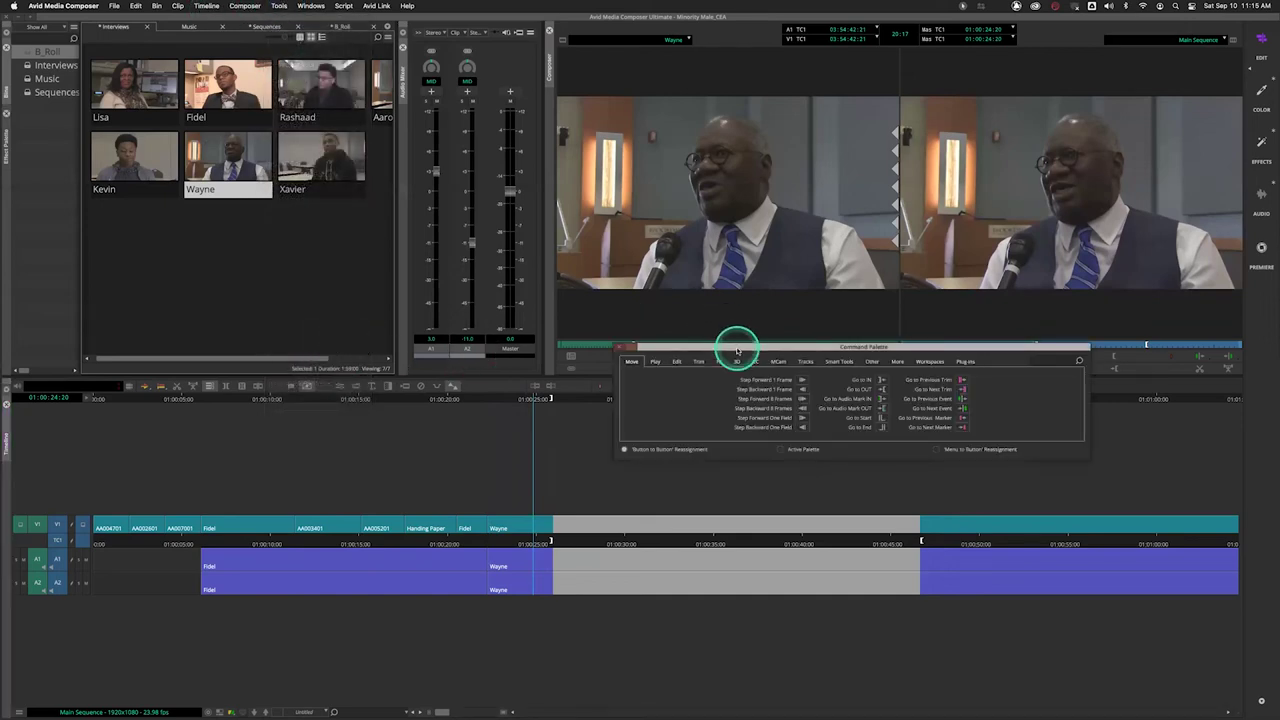
{"action": "left_click", "coordinate": [655, 361]}
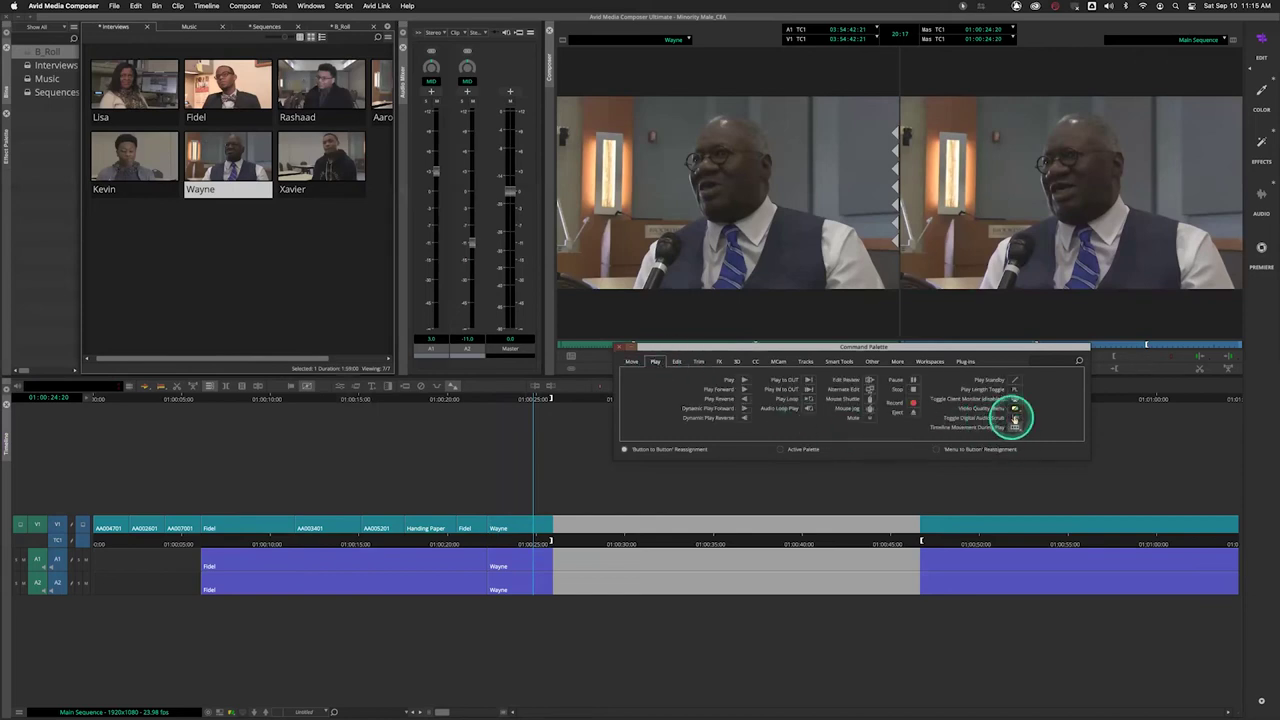
{"action": "left_click_drag", "start_coordinate": [943, 345], "coordinate": [863, 215]}
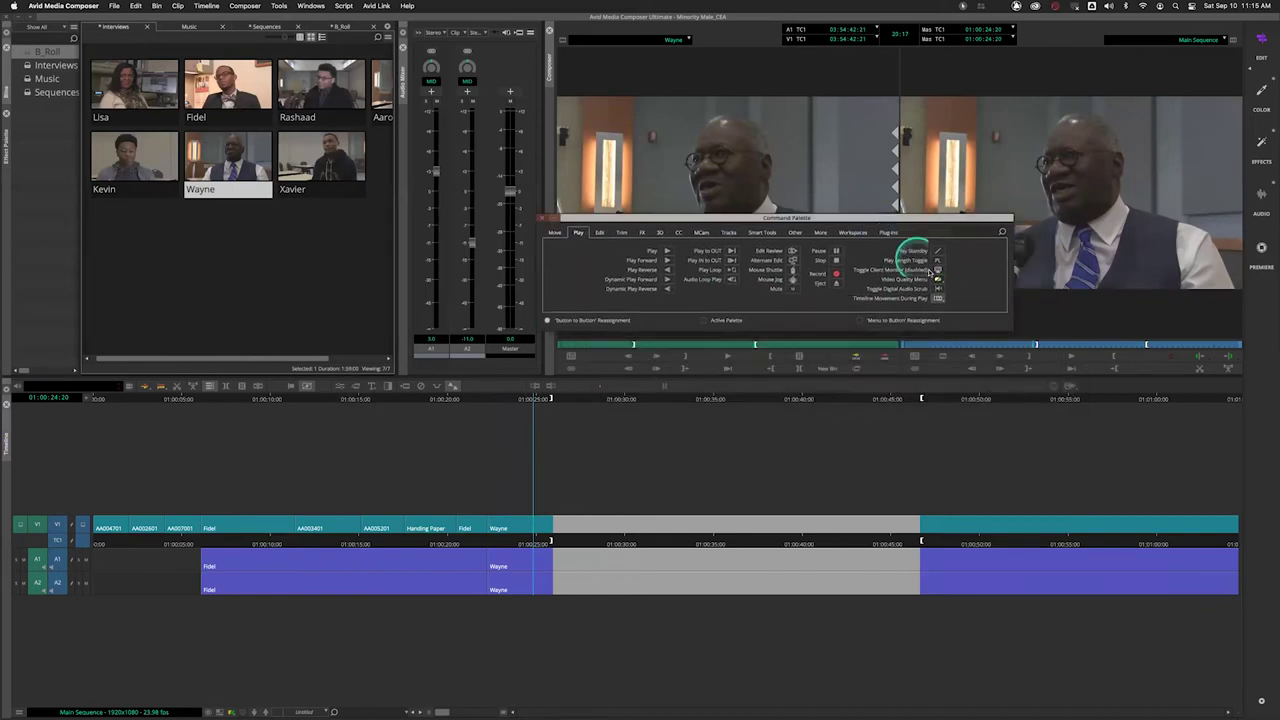
{"action": "left_click_drag", "start_coordinate": [926, 297], "coordinate": [731, 383]}
{"action": "left_click", "coordinate": [543, 218]}
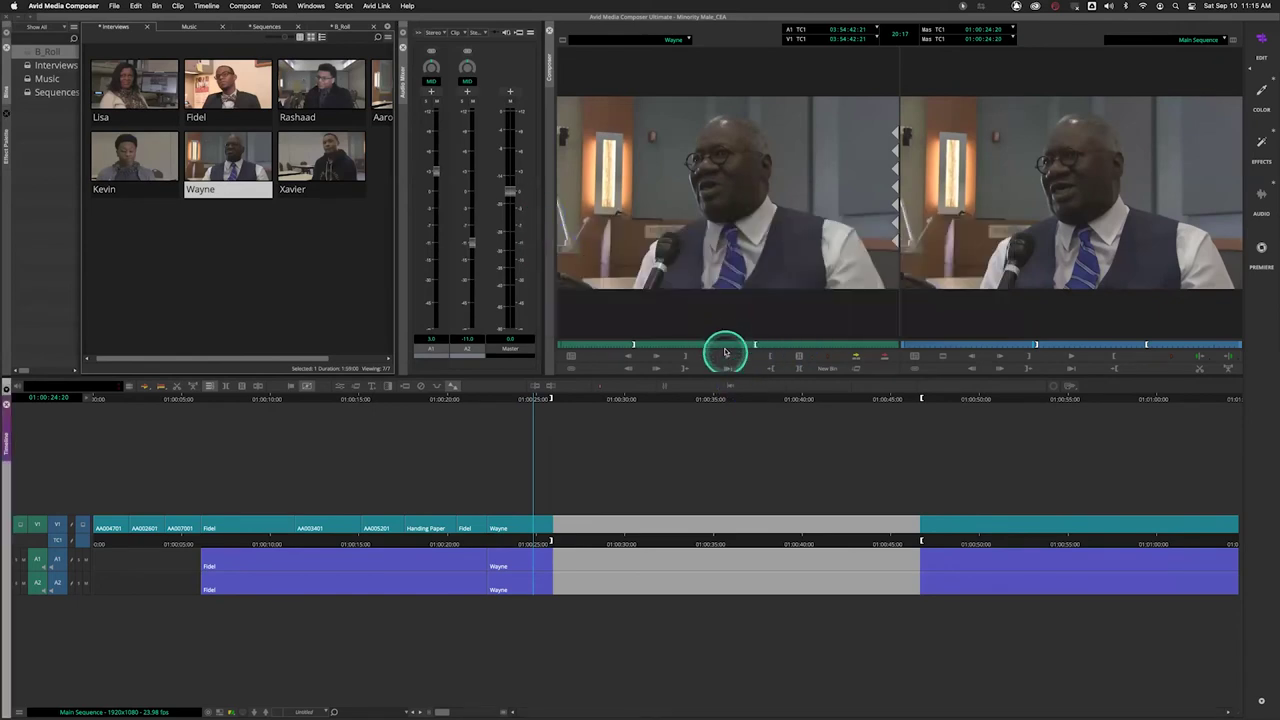
Scrub up to the In point and check the Out point to compare both edges of the marked section.
{"action": "mouse_move", "coordinate": [521, 547]}
{"action": "left_mouse_down"}
{"action": "mouse_move", "coordinate": [486, 543]}
{"action": "mouse_move", "coordinate": [533, 543]}
{"action": "left_mouse_up"}
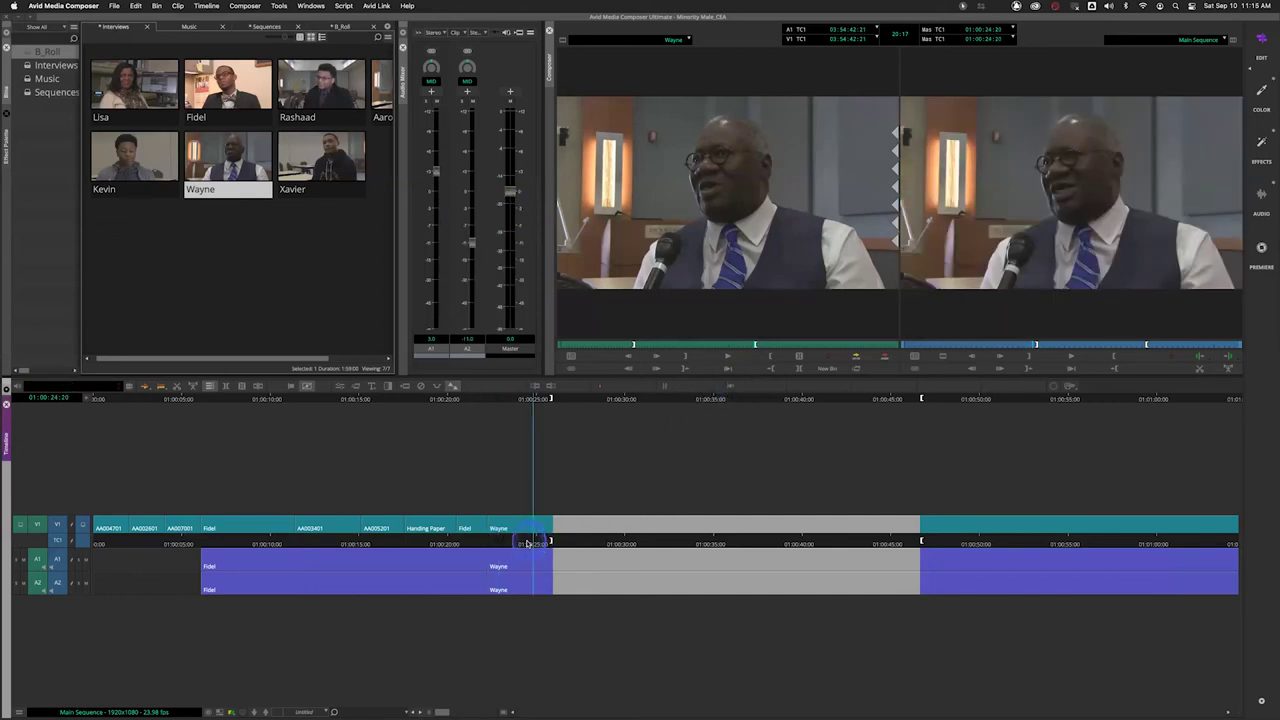
{"action": "left_click", "coordinate": [498, 540]}
{"action": "left_click_drag", "start_coordinate": [499, 540], "coordinate": [551, 540]}
{"action": "left_click", "coordinate": [925, 541]}
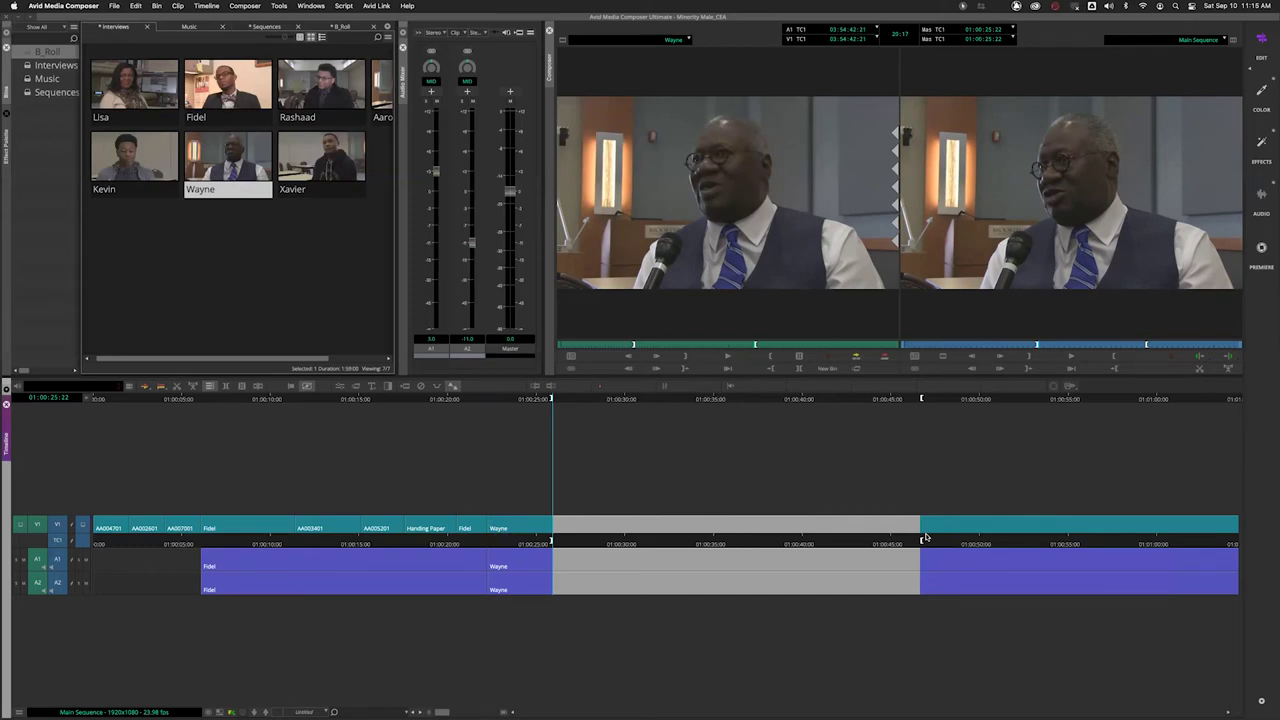
{"action": "left_click_drag", "start_coordinate": [514, 538], "coordinate": [551, 540]}
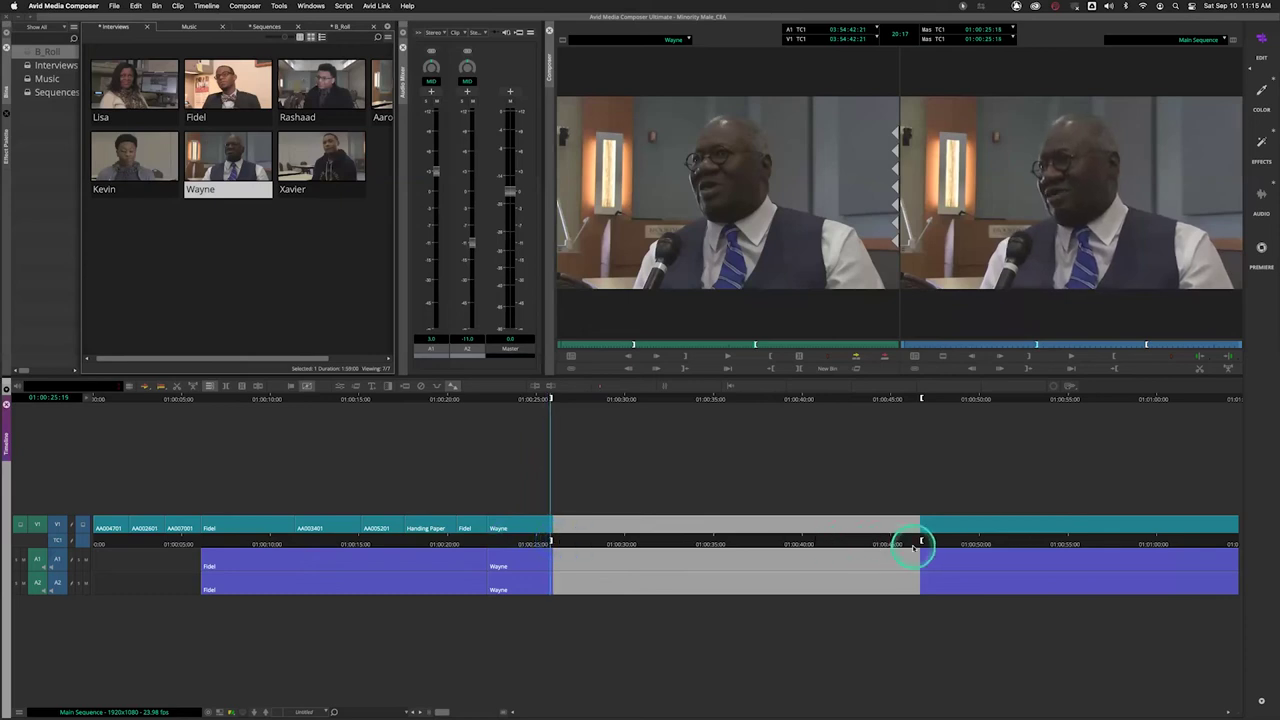
Lift the section between 01:00:25:23 and 01:00:46:15 out of the second interview on V1, A1 and A2.
{"action": "left_click_drag", "start_coordinate": [928, 540], "coordinate": [849, 538]}
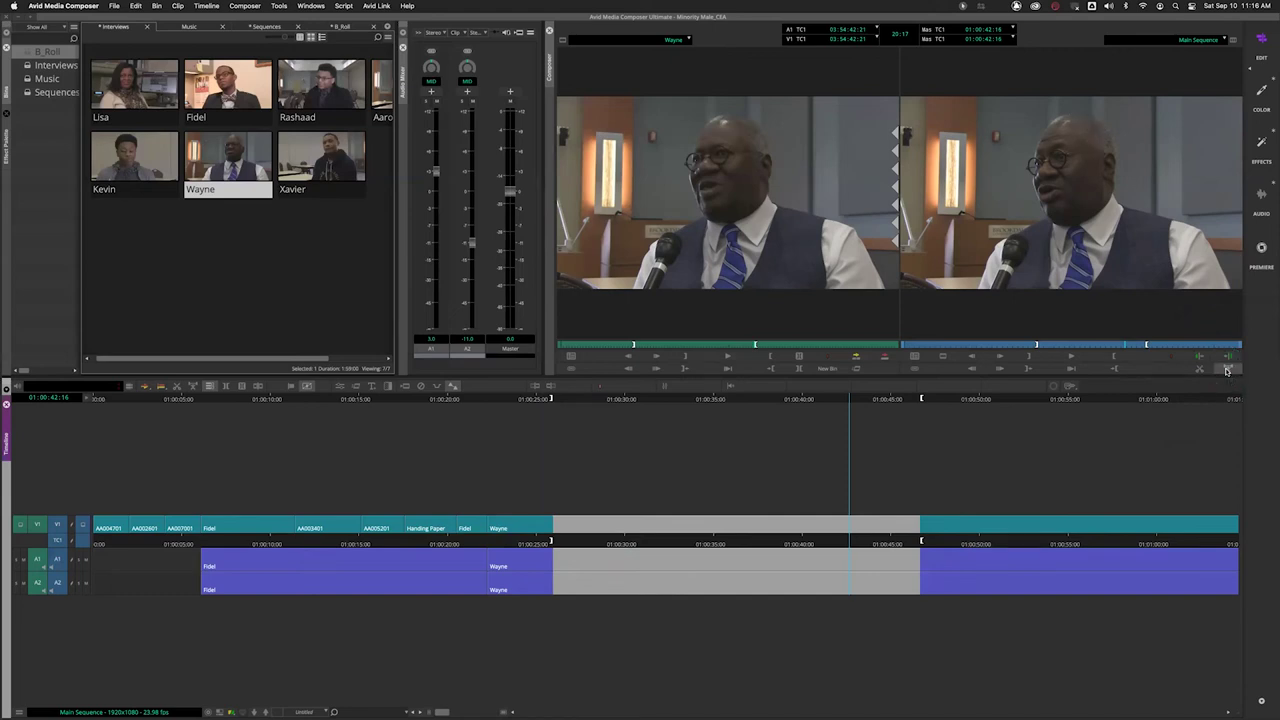
{"action": "left_click", "coordinate": [1227, 371]}
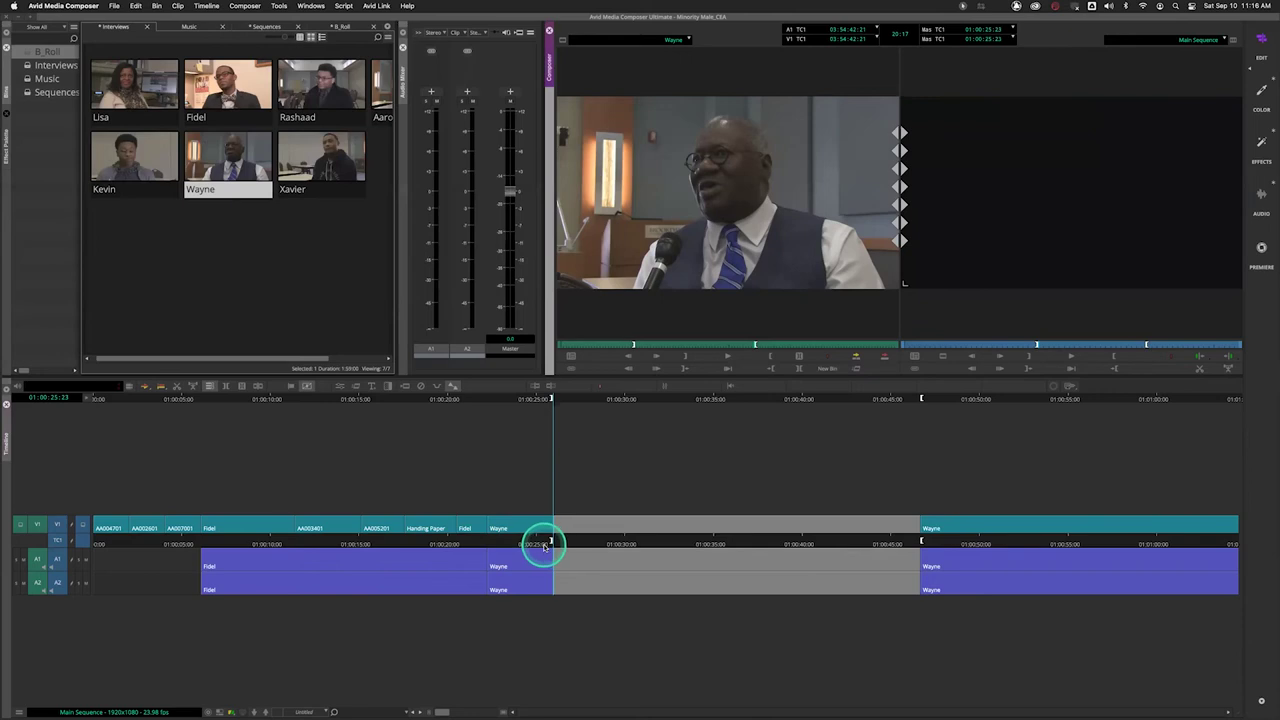
{"action": "left_click_drag", "start_coordinate": [545, 546], "coordinate": [525, 543]}
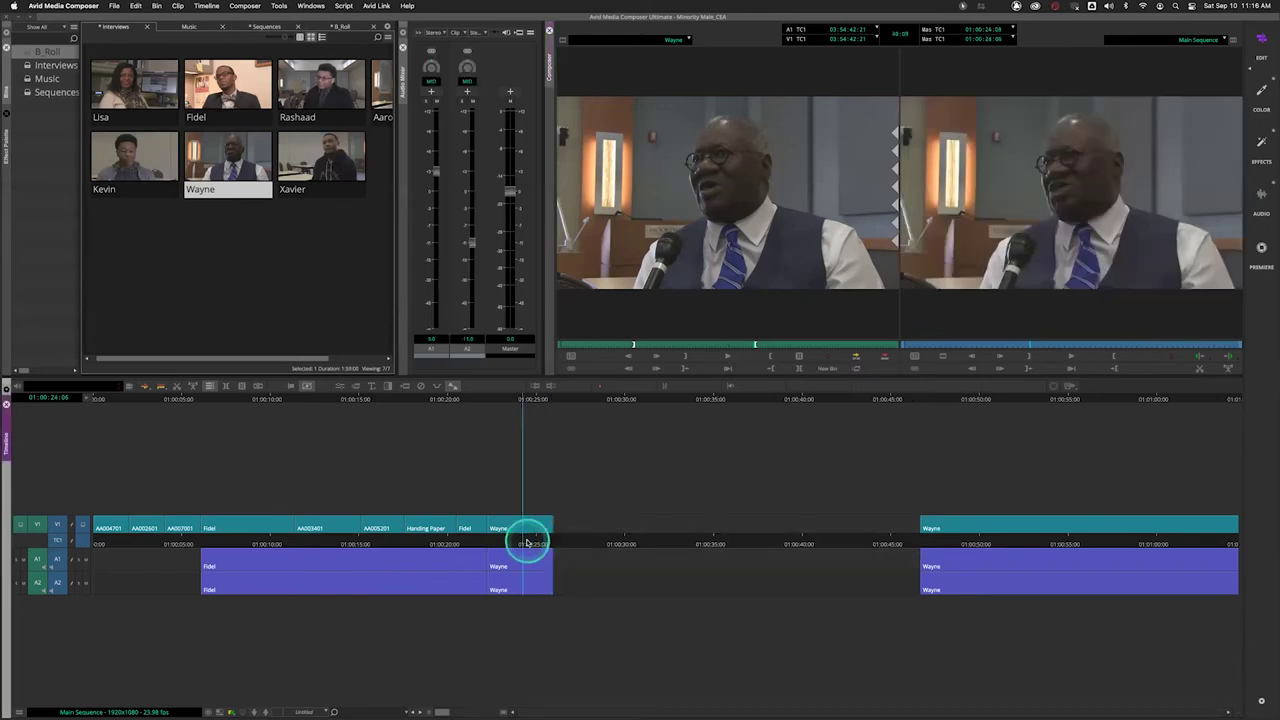
Restore the lifted section of the second interview and extract it from V1, A1 and A2 to close the gap.
{"action": "key", "text": "space"}
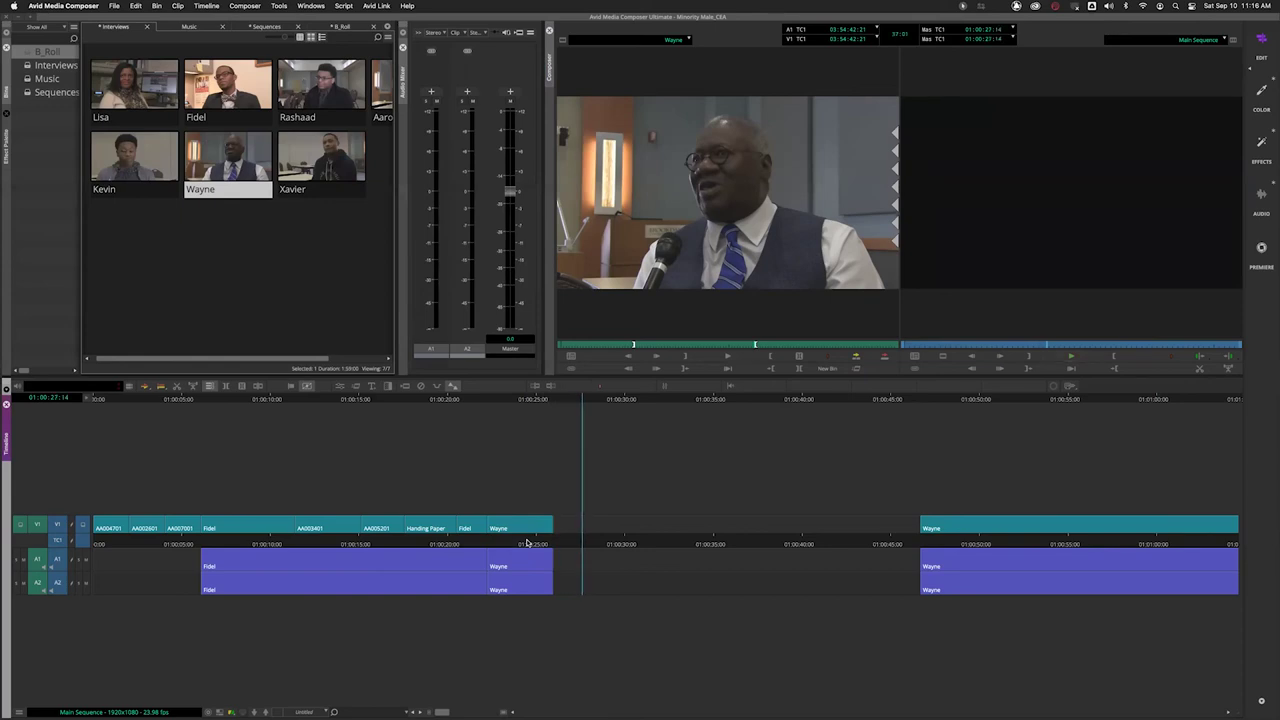
{"action": "key", "text": "t"}
{"action": "left_click_drag", "start_coordinate": [671, 523], "coordinate": [807, 518]}
{"action": "left_click", "coordinate": [850, 515]}
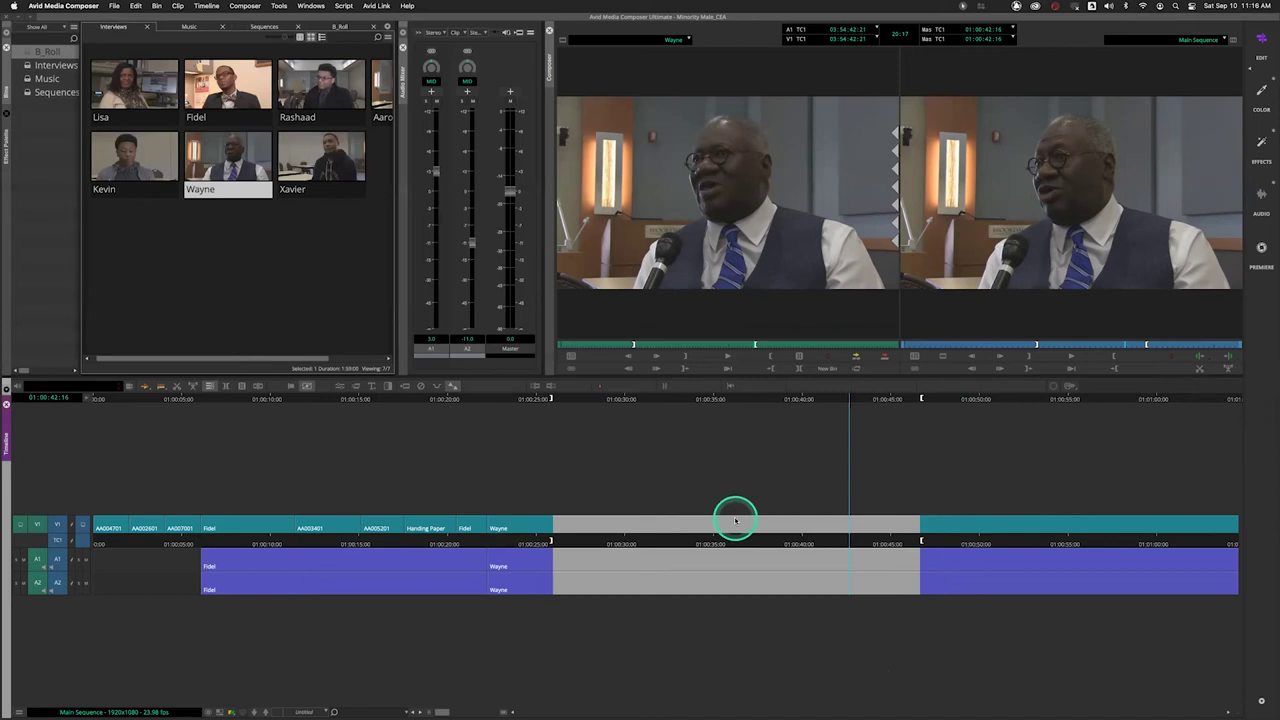
{"action": "left_click", "coordinate": [1200, 369]}
Play the sequence from the start of the second interview across the new join to check the edit.
{"action": "left_click_drag", "start_coordinate": [718, 545], "coordinate": [654, 543]}
{"action": "key", "text": "space"}
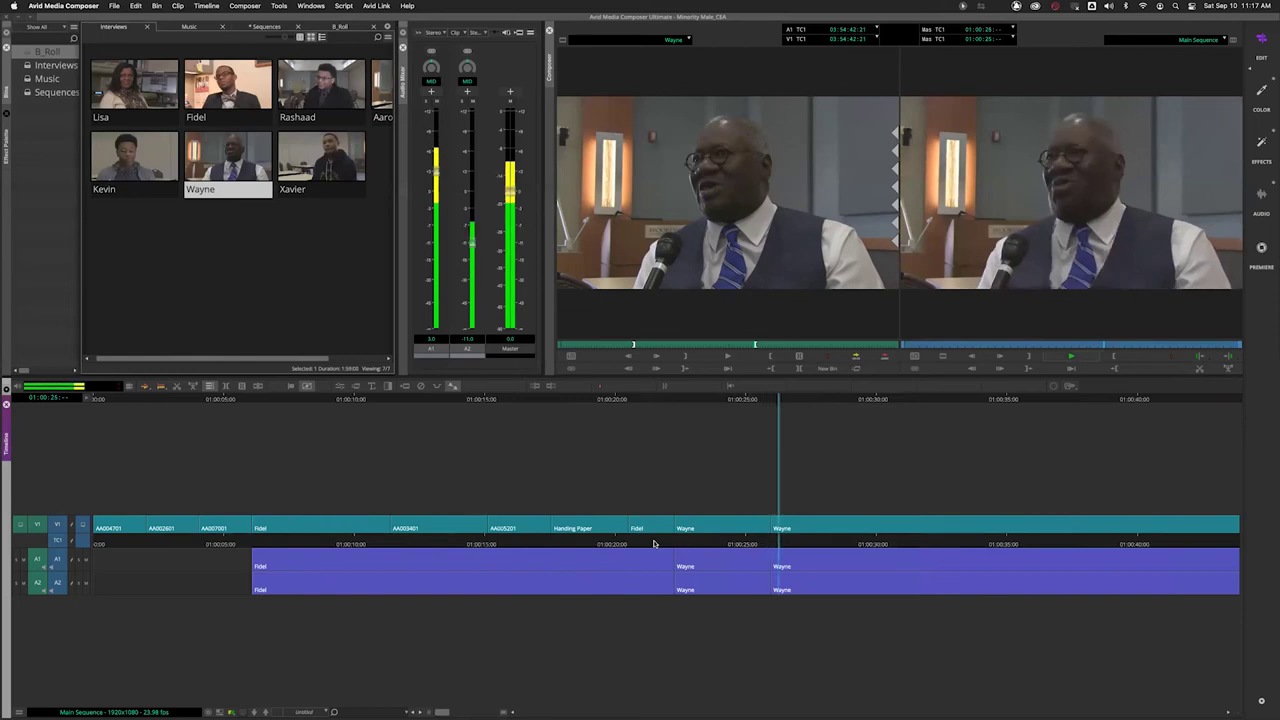
{"action": "left_click", "coordinate": [672, 543]}
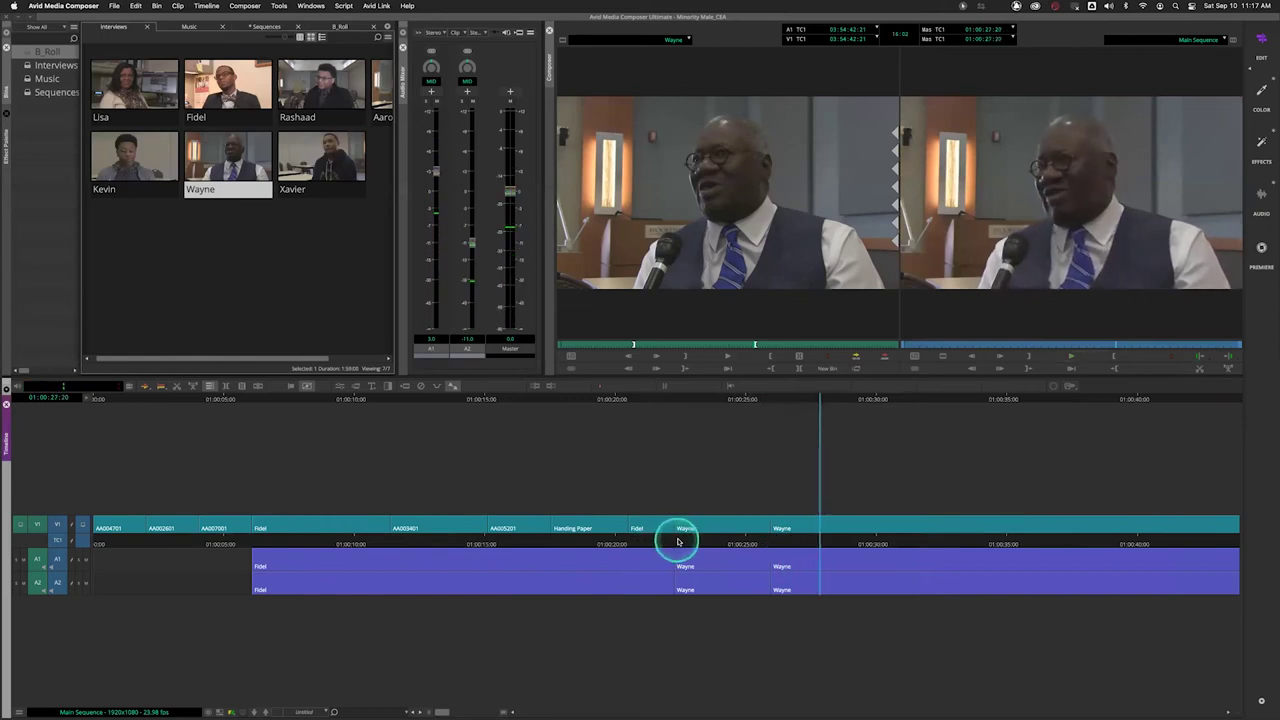
{"action": "key", "text": "space"}
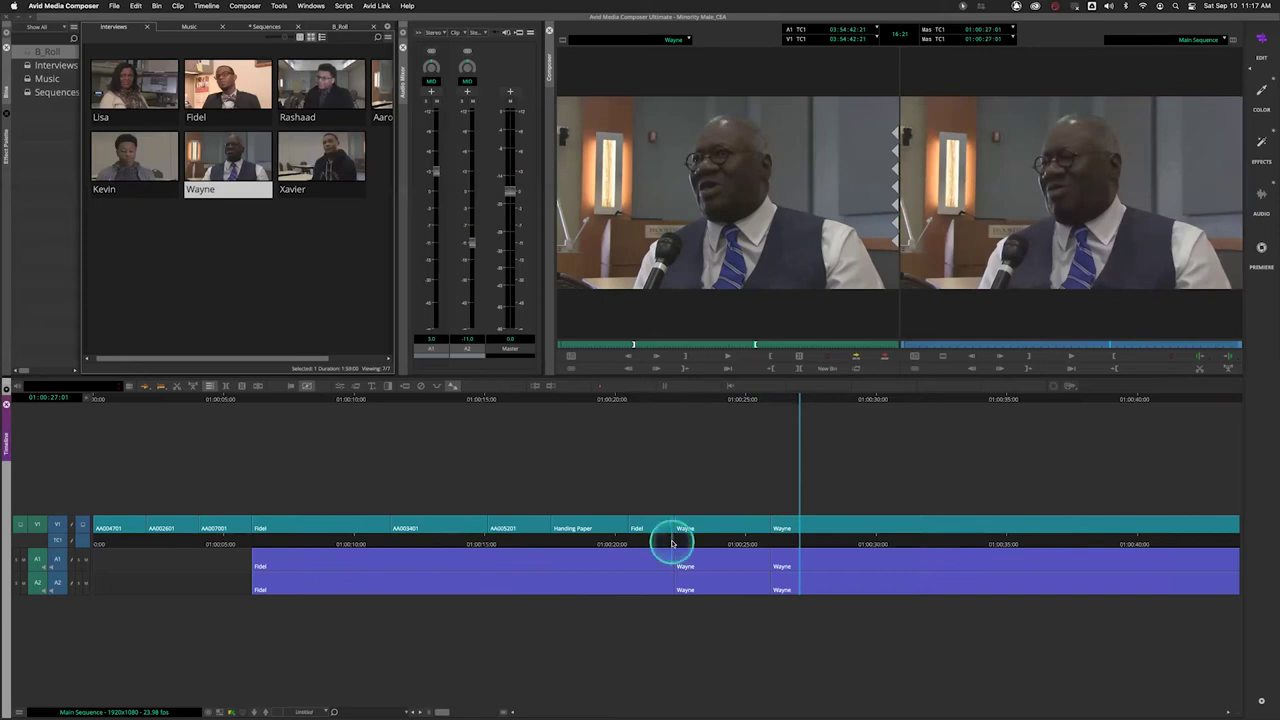
{"action": "left_click", "coordinate": [672, 543]}
{"action": "key", "text": "space"}
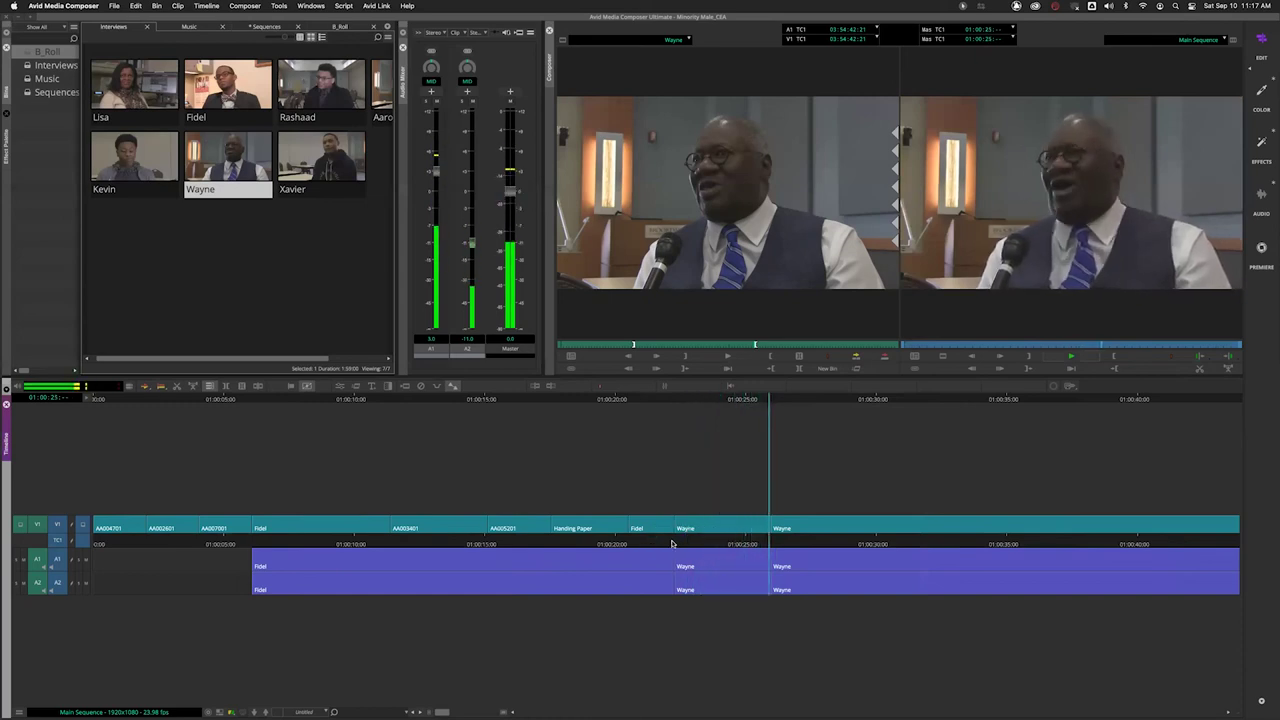
{"action": "left_click", "coordinate": [710, 543]}
{"action": "left_click", "coordinate": [724, 543]}
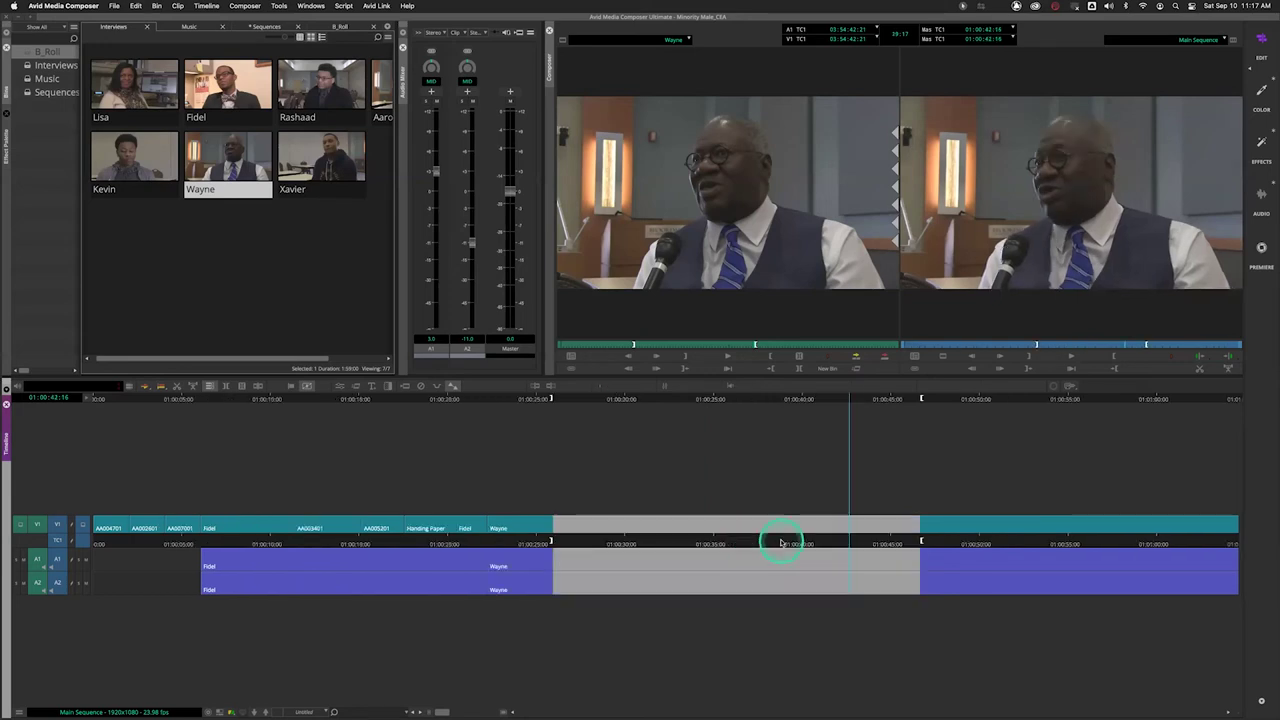
Extract the marked middle section of the second interview once more and play back across the closed join.
{"action": "left_click", "coordinate": [903, 42]}
{"action": "left_click", "coordinate": [1200, 370]}
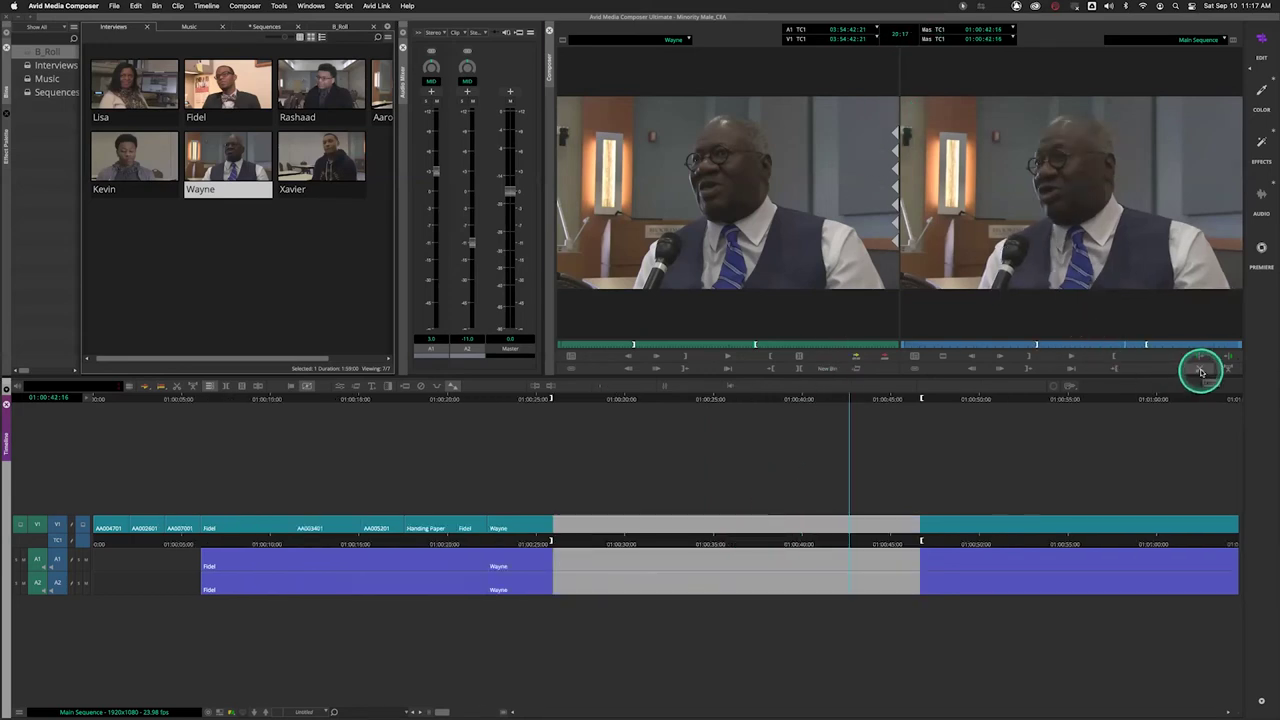
{"action": "left_click_drag", "start_coordinate": [729, 540], "coordinate": [678, 540]}
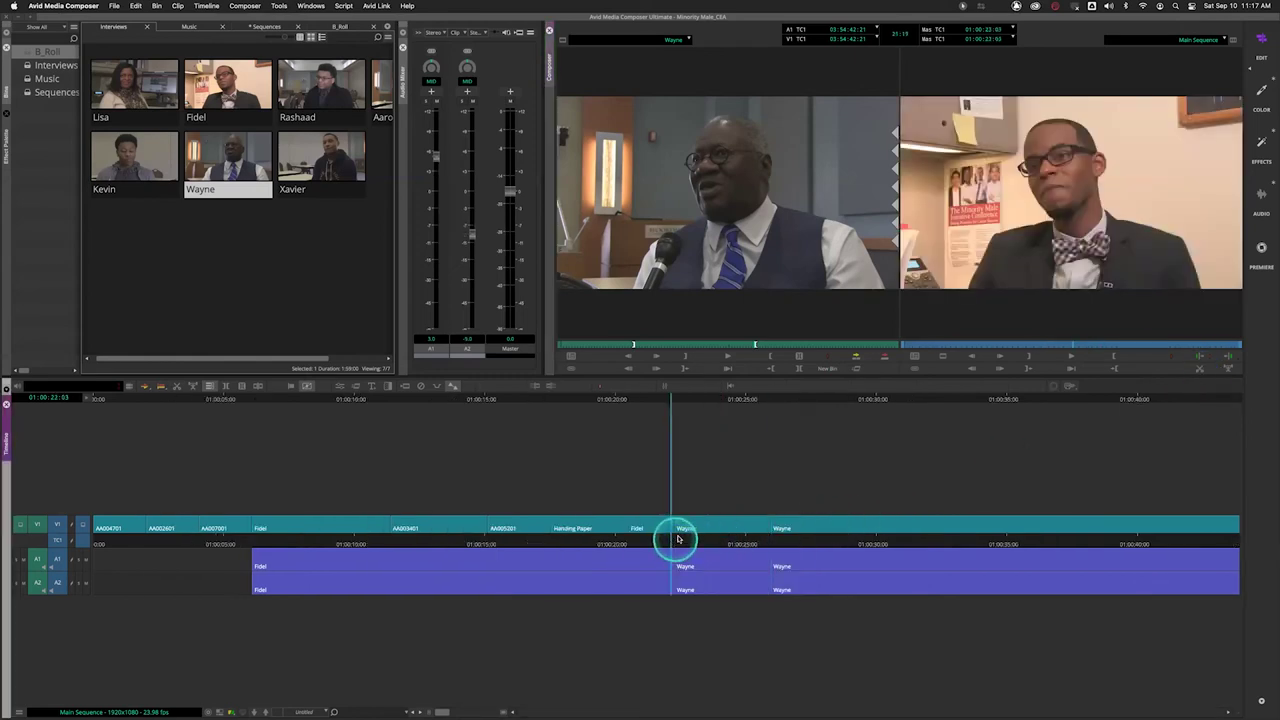
{"action": "key", "text": "space"}
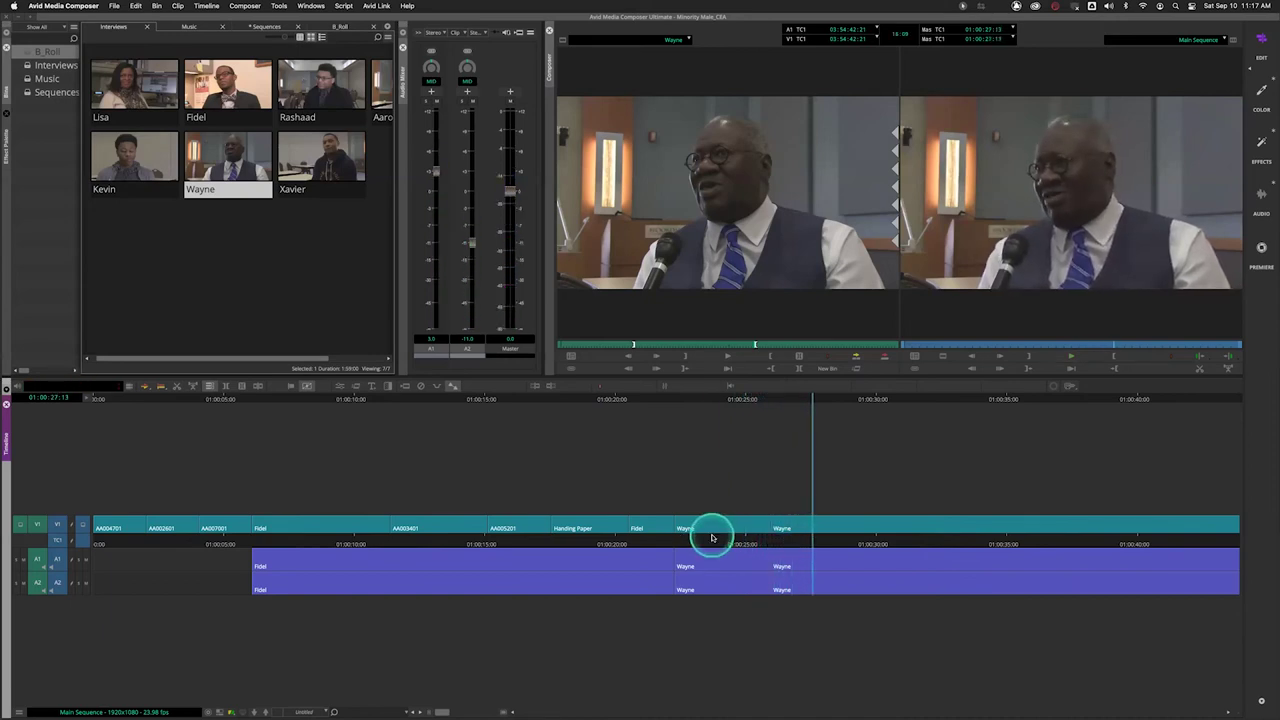
Replay the seconds around the join in the second interview to judge how the picture and speech flow.
{"action": "left_click_drag", "start_coordinate": [712, 538], "coordinate": [686, 540]}
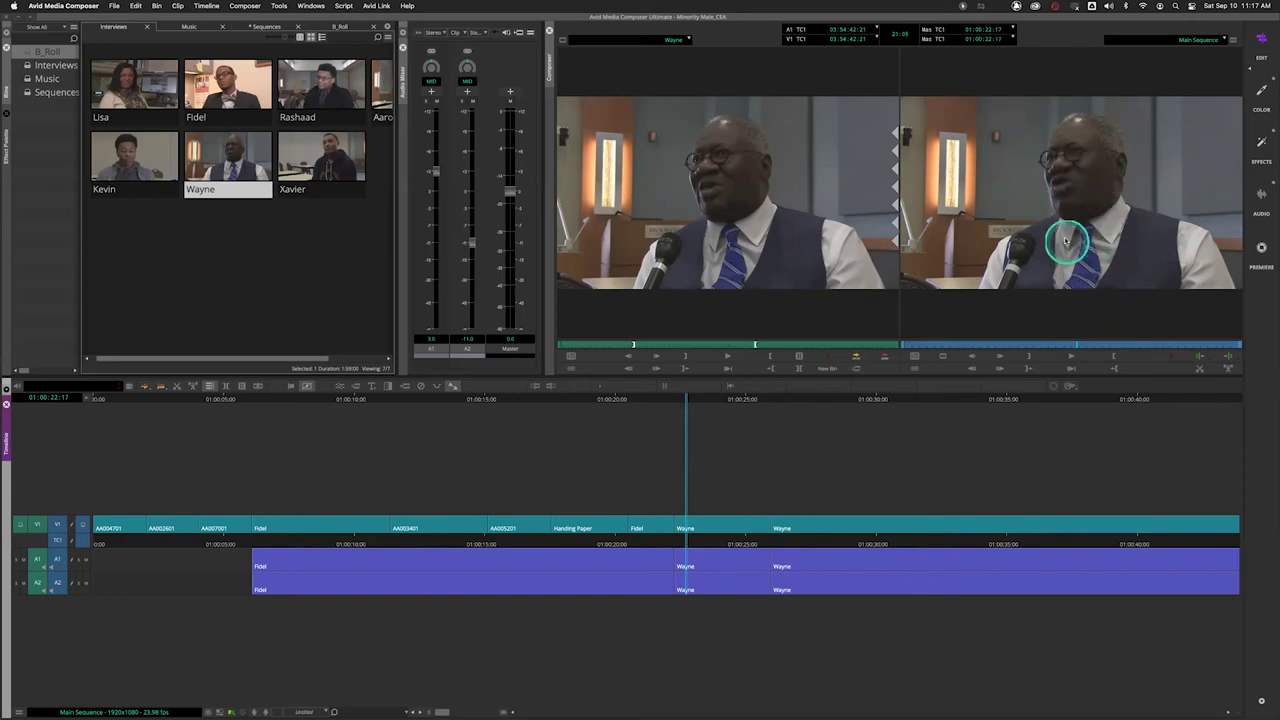
{"action": "key", "text": "space"}
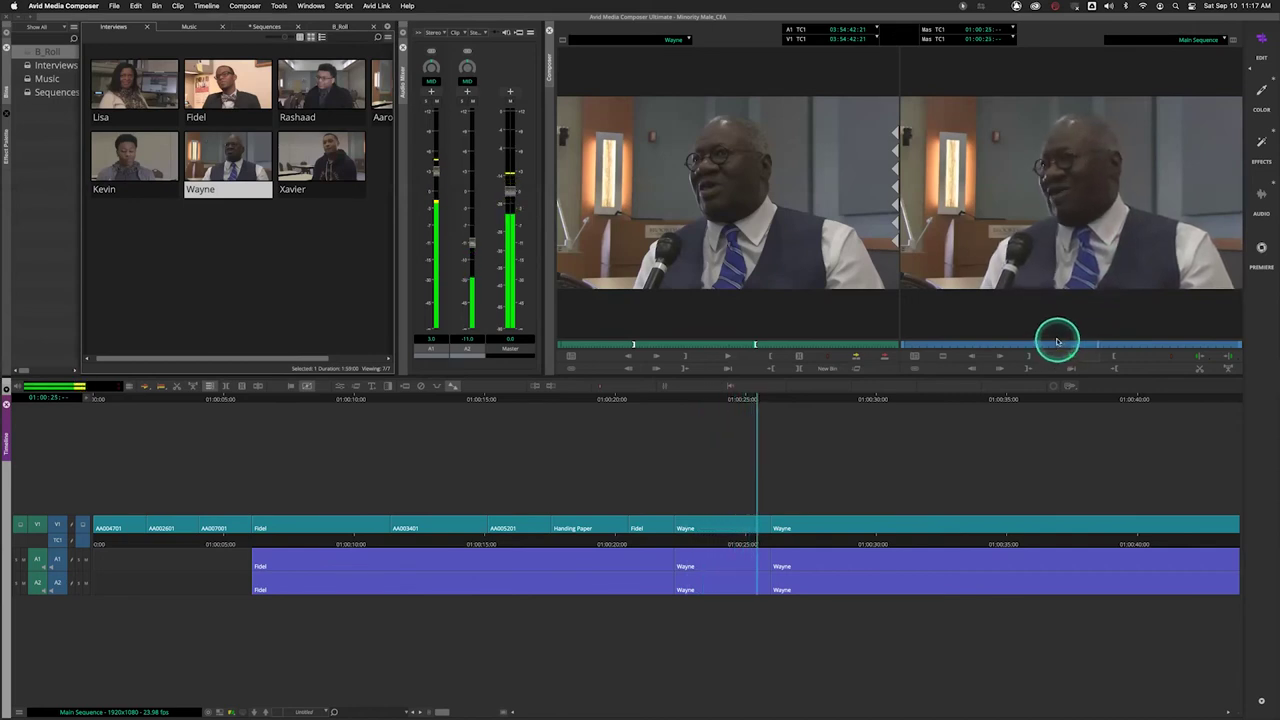
{"action": "key", "text": "space"}
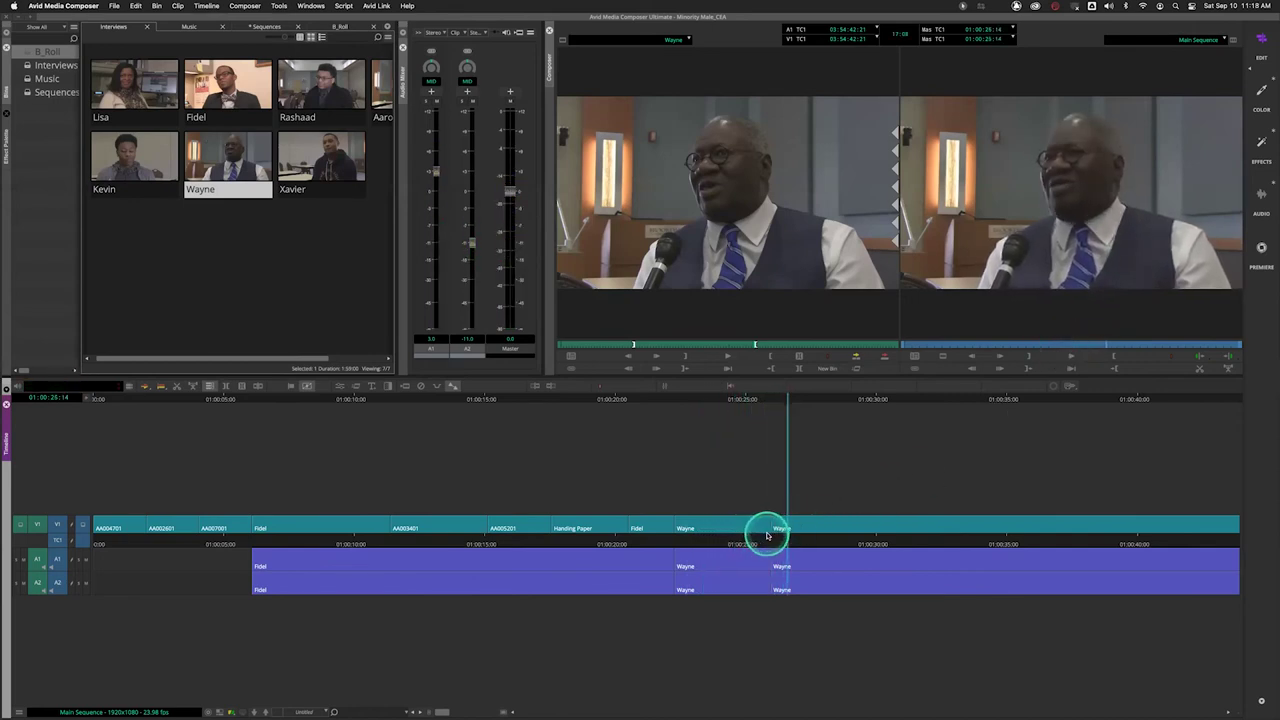
{"action": "left_click", "coordinate": [713, 545]}
{"action": "left_click", "coordinate": [696, 548]}
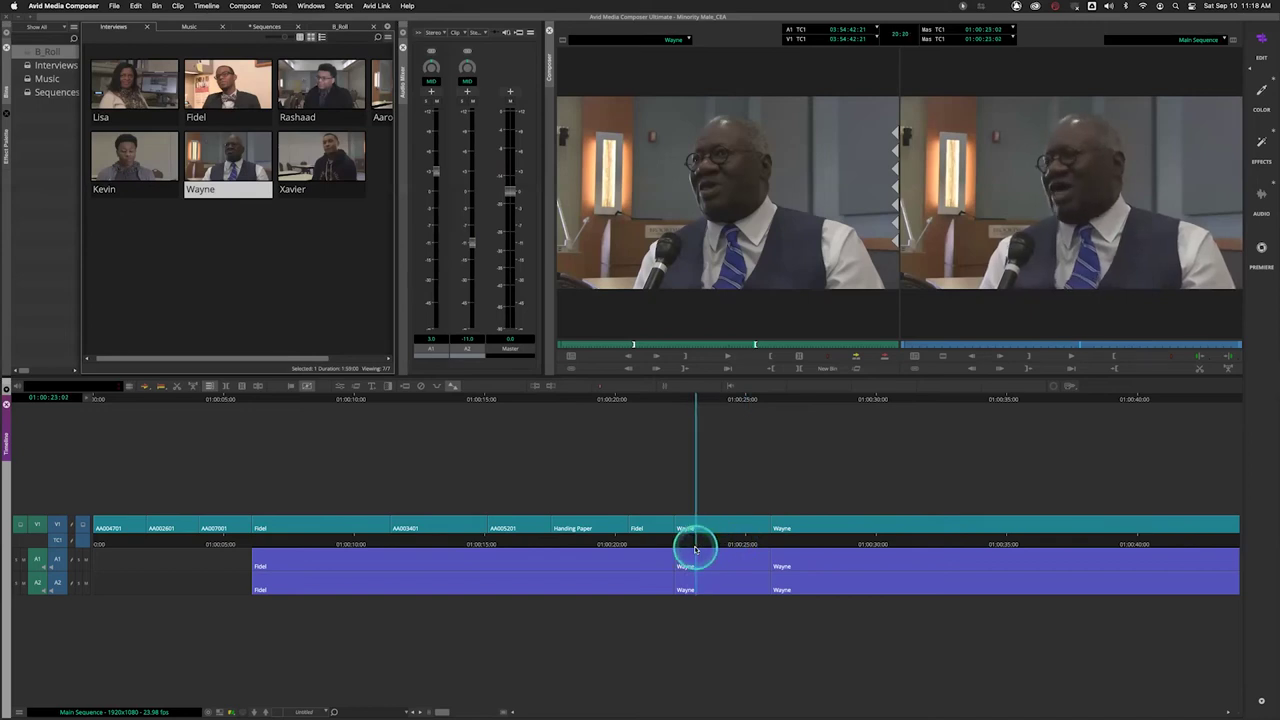
{"action": "key", "text": "space"}
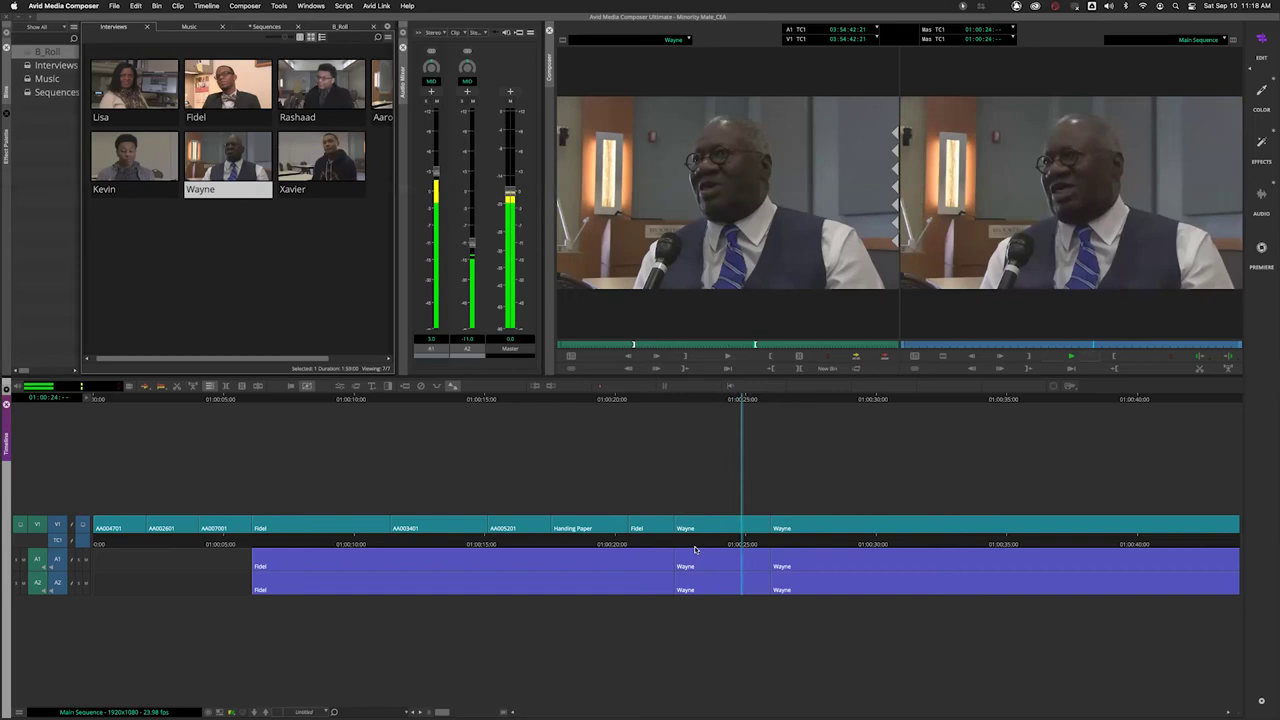
{"action": "key", "text": "space"}
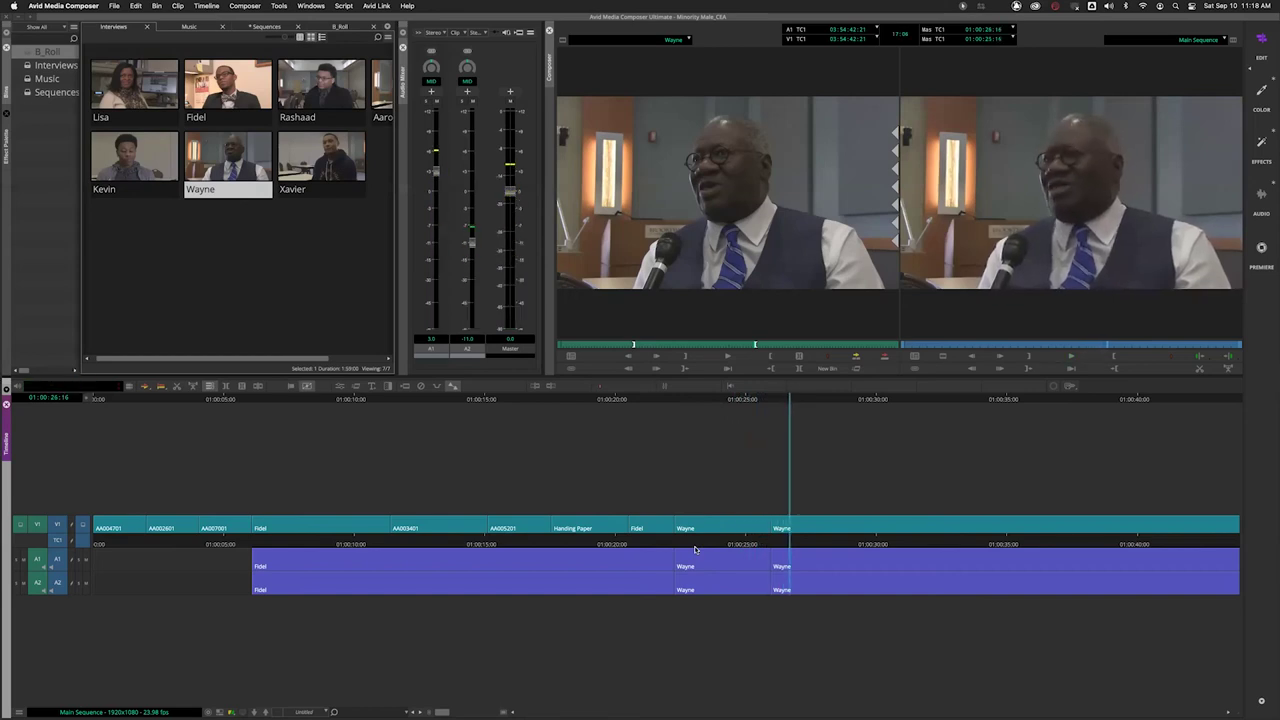
{"action": "left_click", "coordinate": [695, 548]}
{"action": "key", "text": "space"}
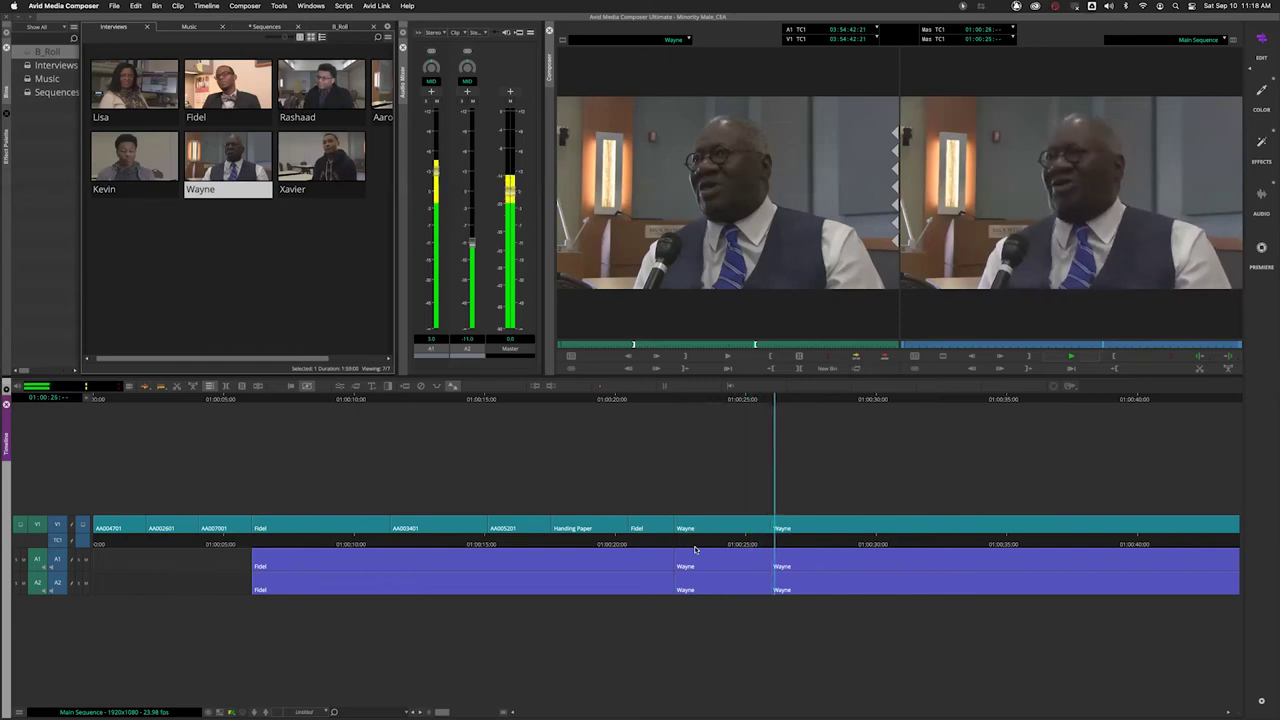
{"action": "key", "text": "space"}
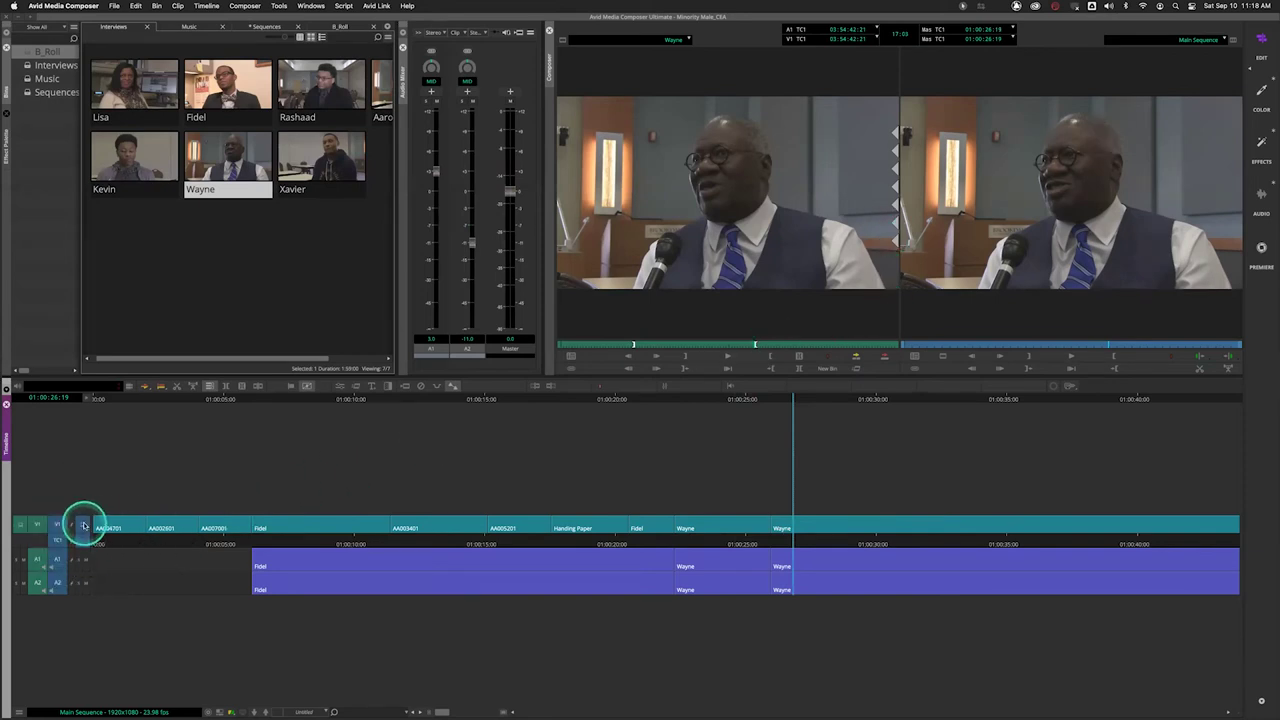
Listen to the join as audio only with V1 monitoring switched off, and switch the monitoring back on.
{"action": "left_click", "coordinate": [83, 528]}
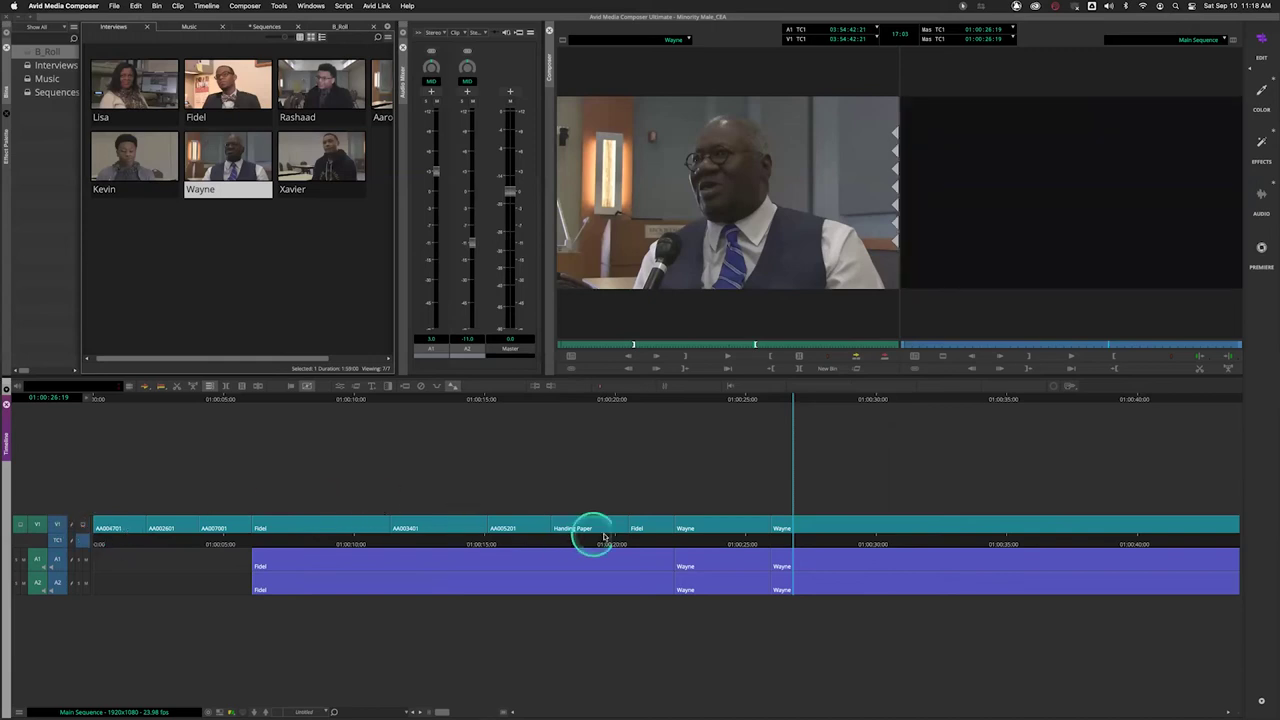
{"action": "left_click_drag", "start_coordinate": [710, 544], "coordinate": [684, 544]}
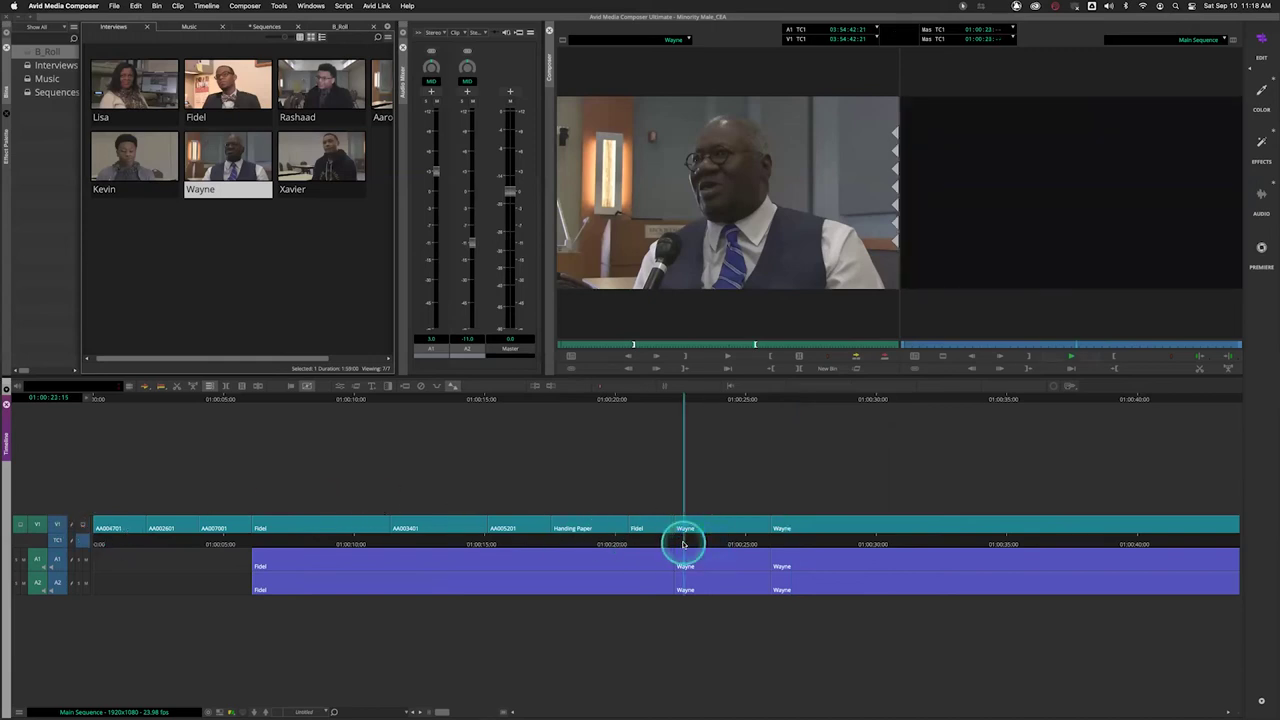
{"action": "key", "text": "space"}
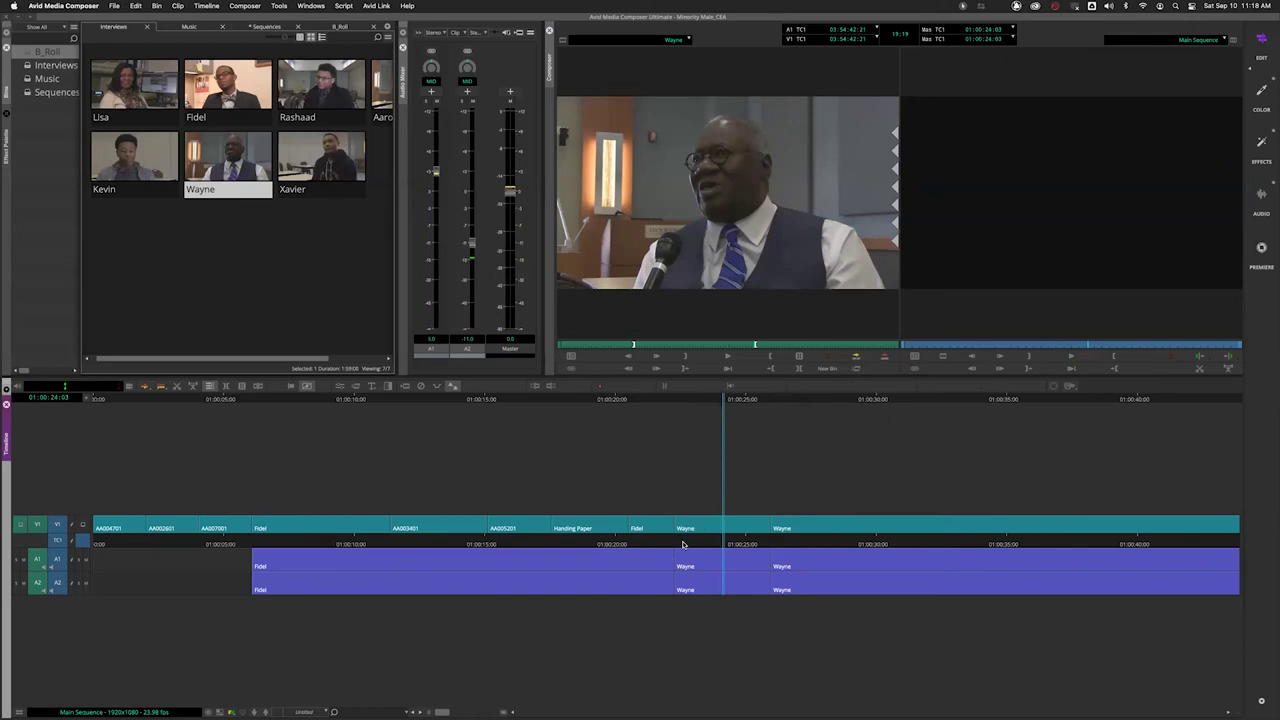
{"action": "key", "text": "space"}
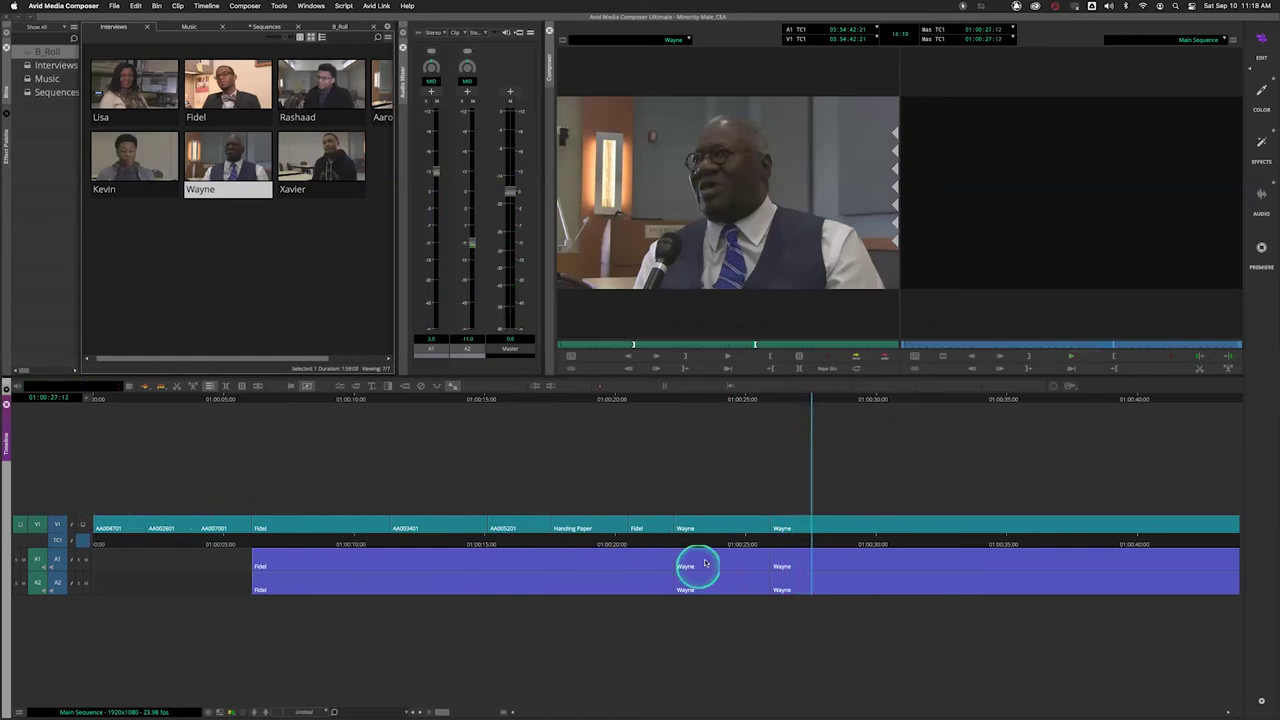
{"action": "left_click", "coordinate": [691, 542]}
{"action": "key", "text": "space"}
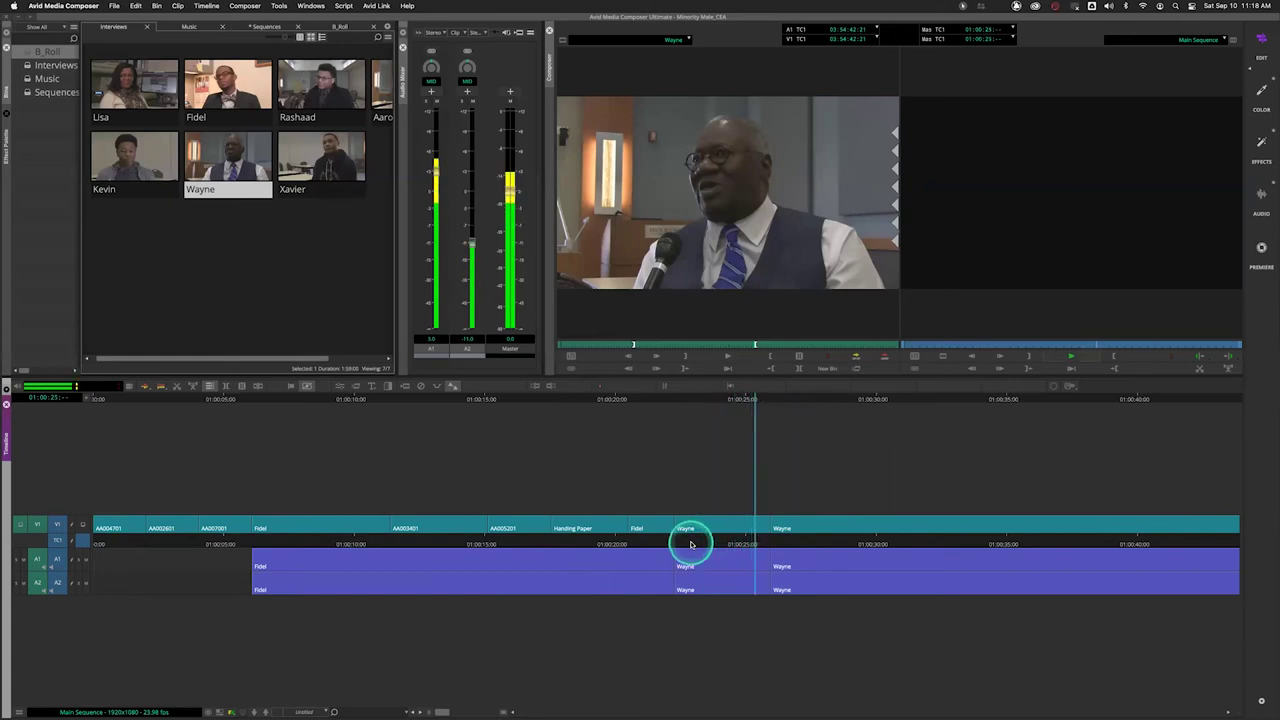
{"action": "left_click", "coordinate": [690, 544]}
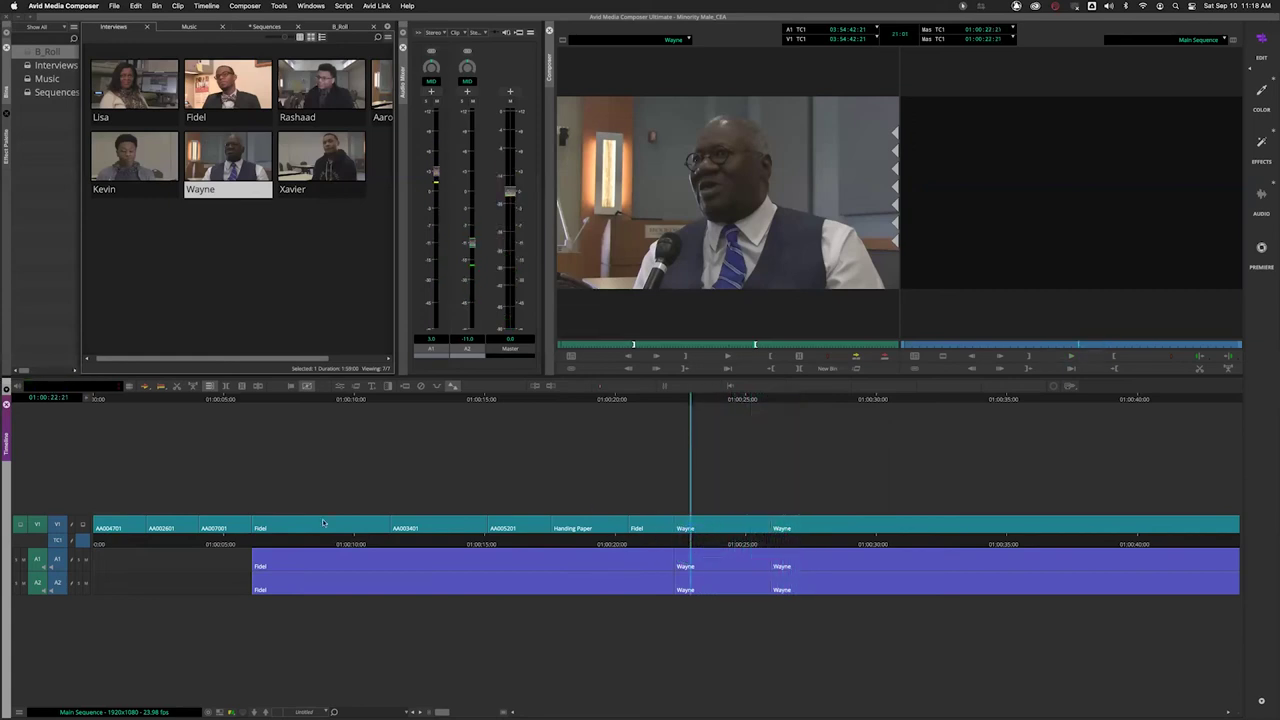
{"action": "left_click", "coordinate": [86, 528]}
Scrub back and forth over the join in the second interview to examine the jump cut in the picture.
{"action": "left_click_drag", "start_coordinate": [705, 541], "coordinate": [755, 543]}
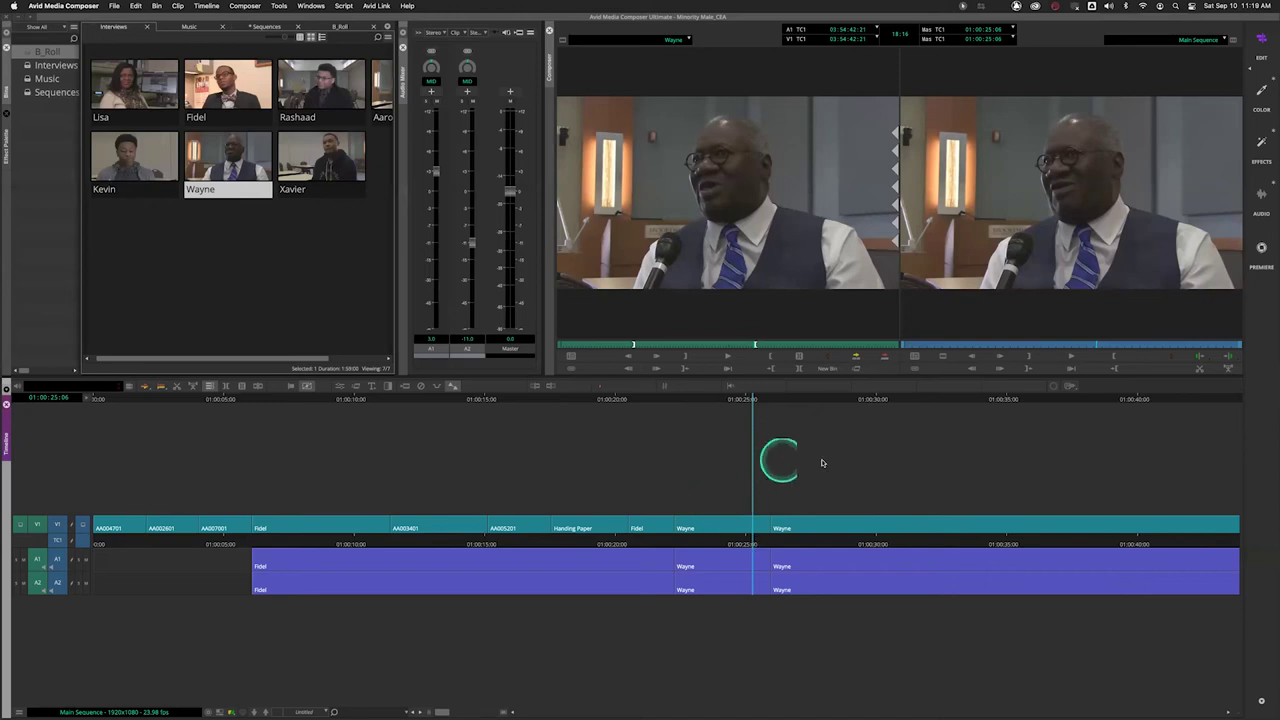
{"action": "left_click_drag", "start_coordinate": [760, 546], "coordinate": [786, 544]}
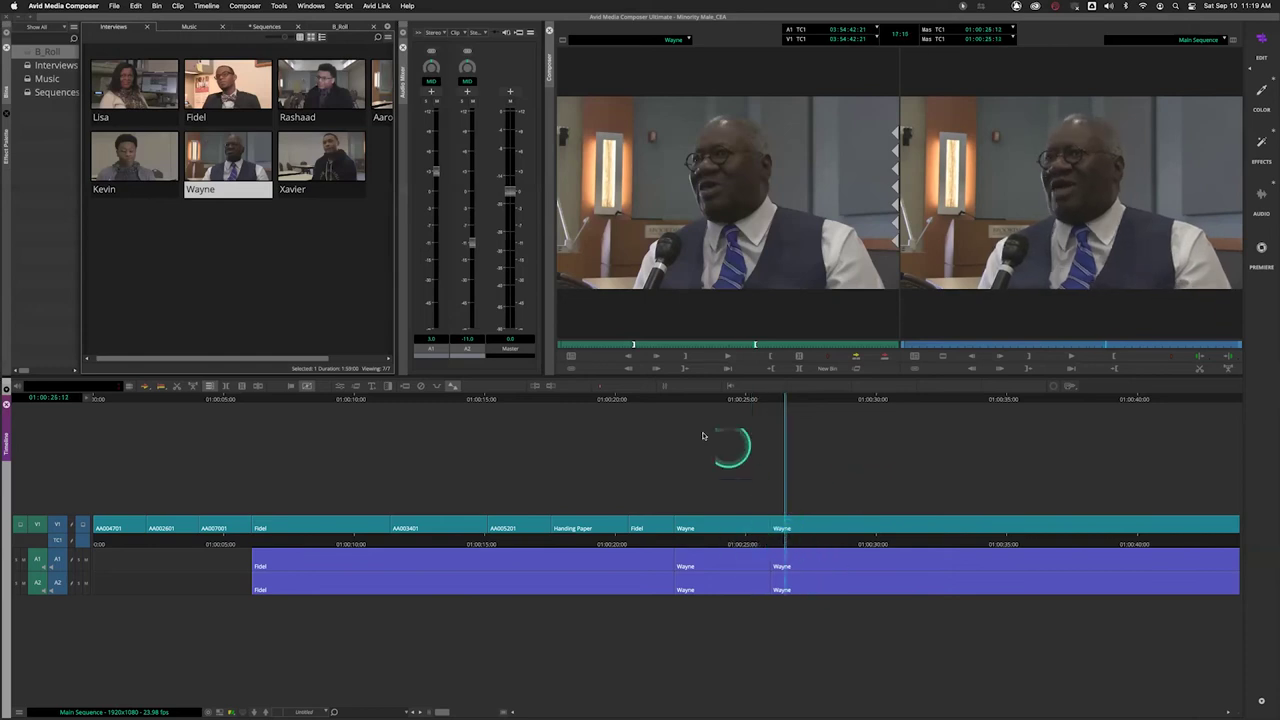
{"action": "left_click_drag", "start_coordinate": [430, 538], "coordinate": [770, 543]}
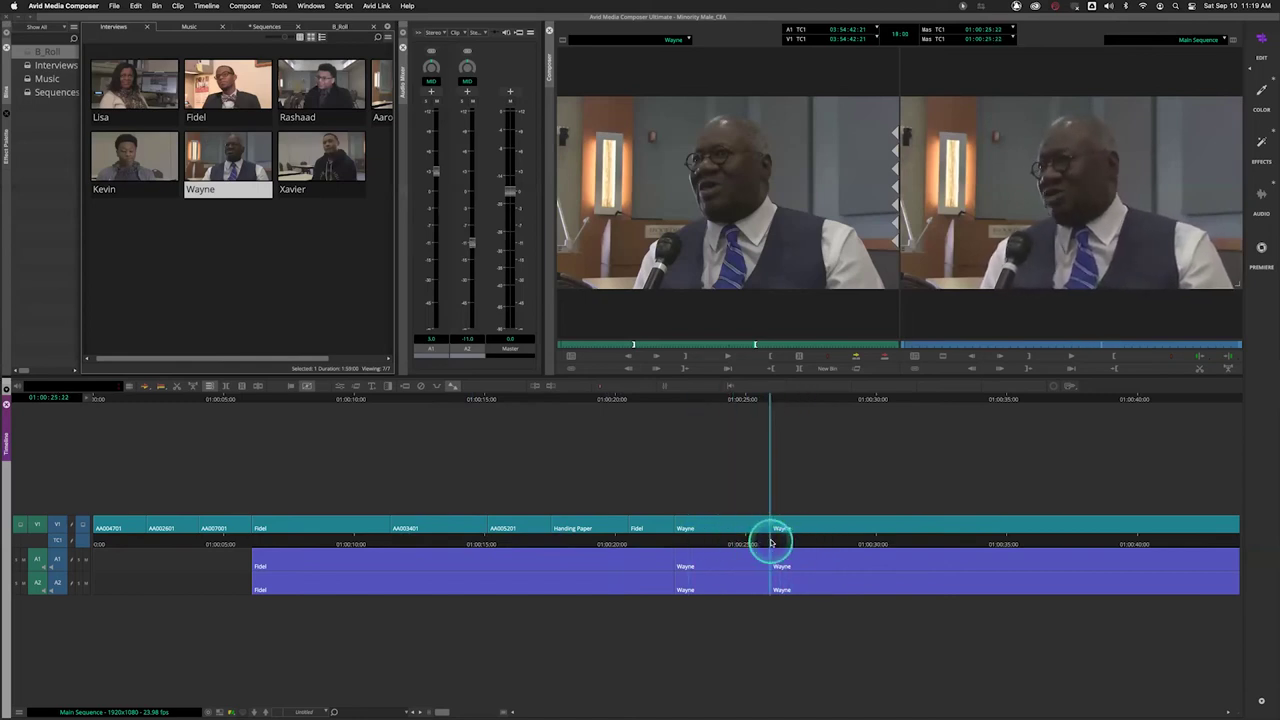
Add a new video track V2 above V1 in the sequence.
{"action": "left_click", "coordinate": [281, 89]}
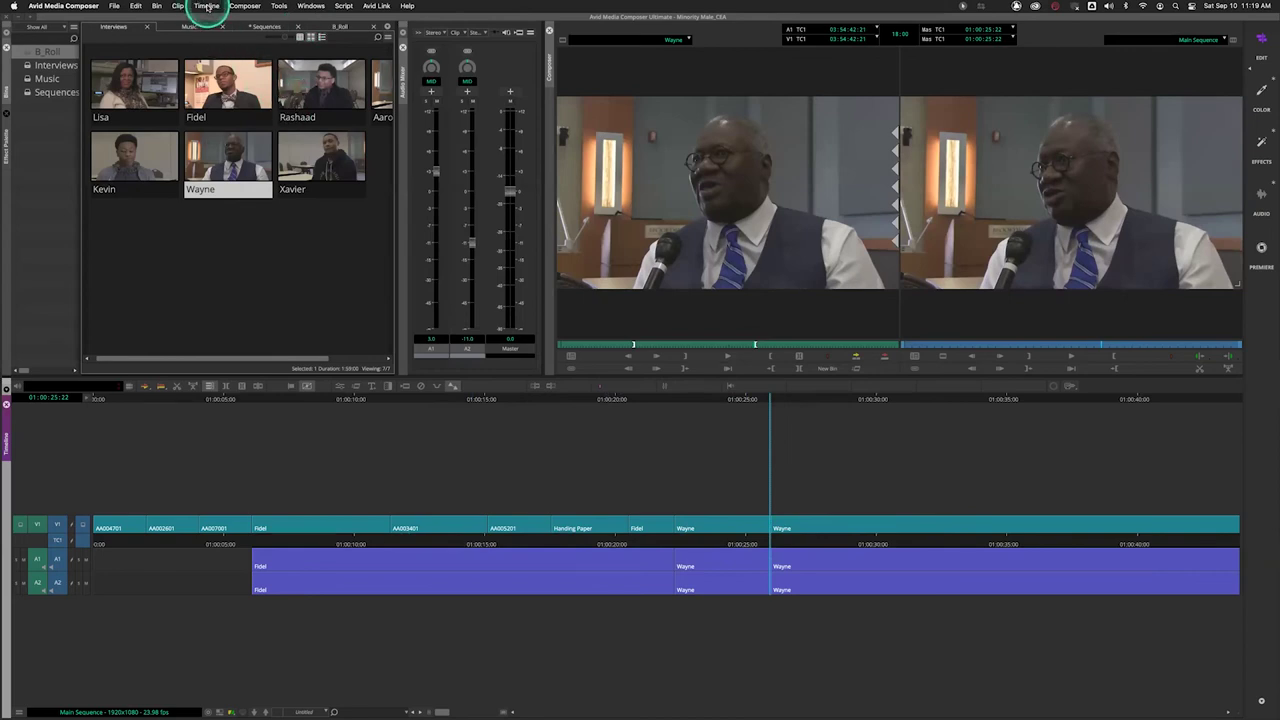
{"action": "left_click", "coordinate": [207, 7]}
{"action": "mouse_move", "coordinate": [215, 20]}
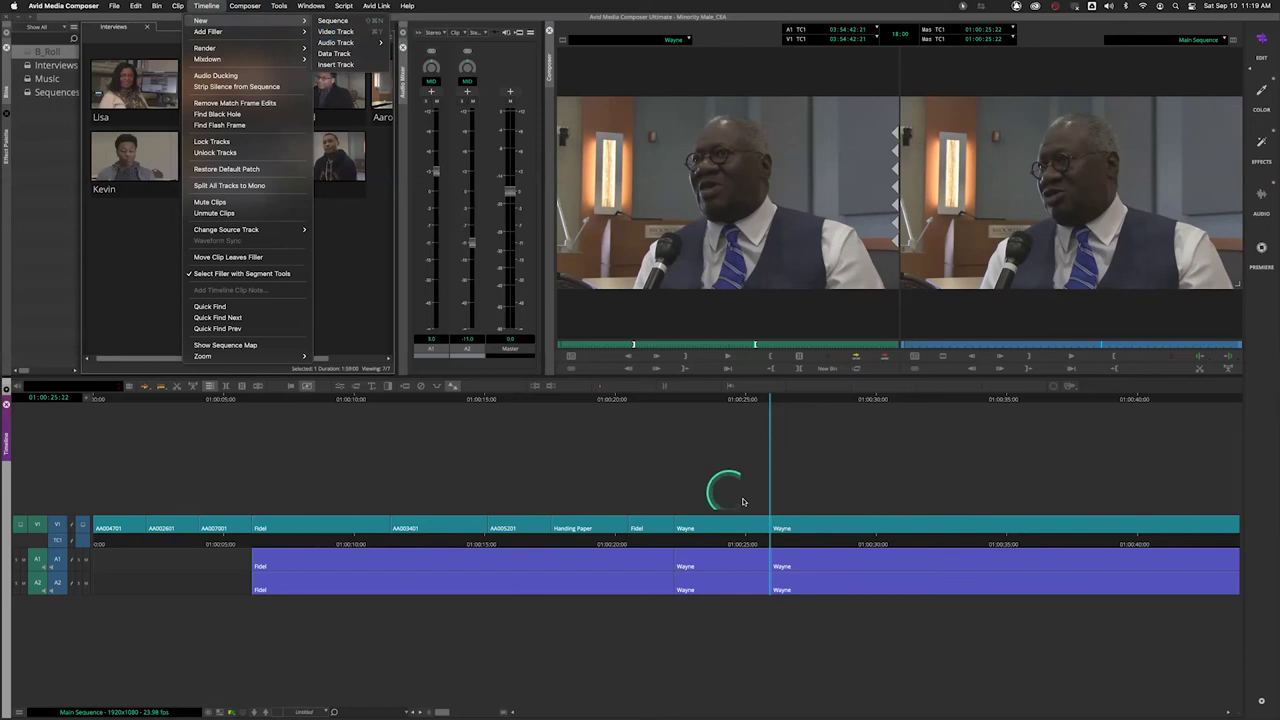
{"action": "left_click", "coordinate": [743, 538]}
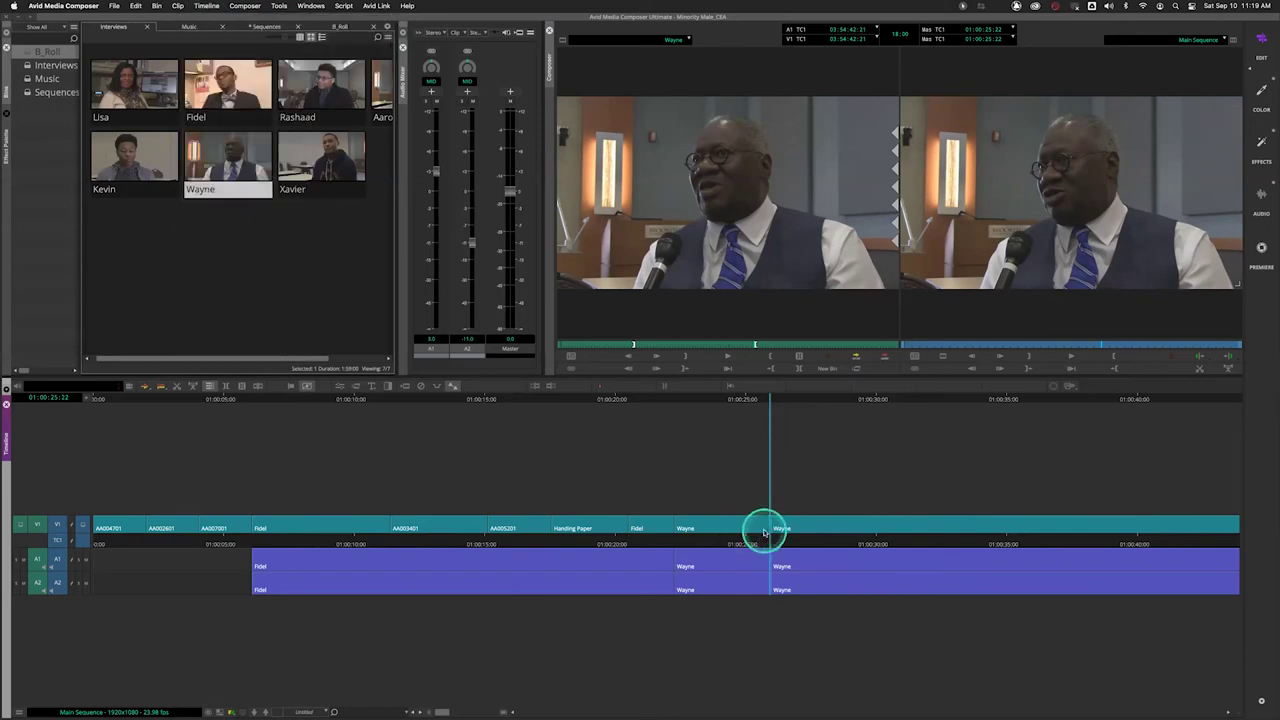
{"action": "key", "text": "super+y"}
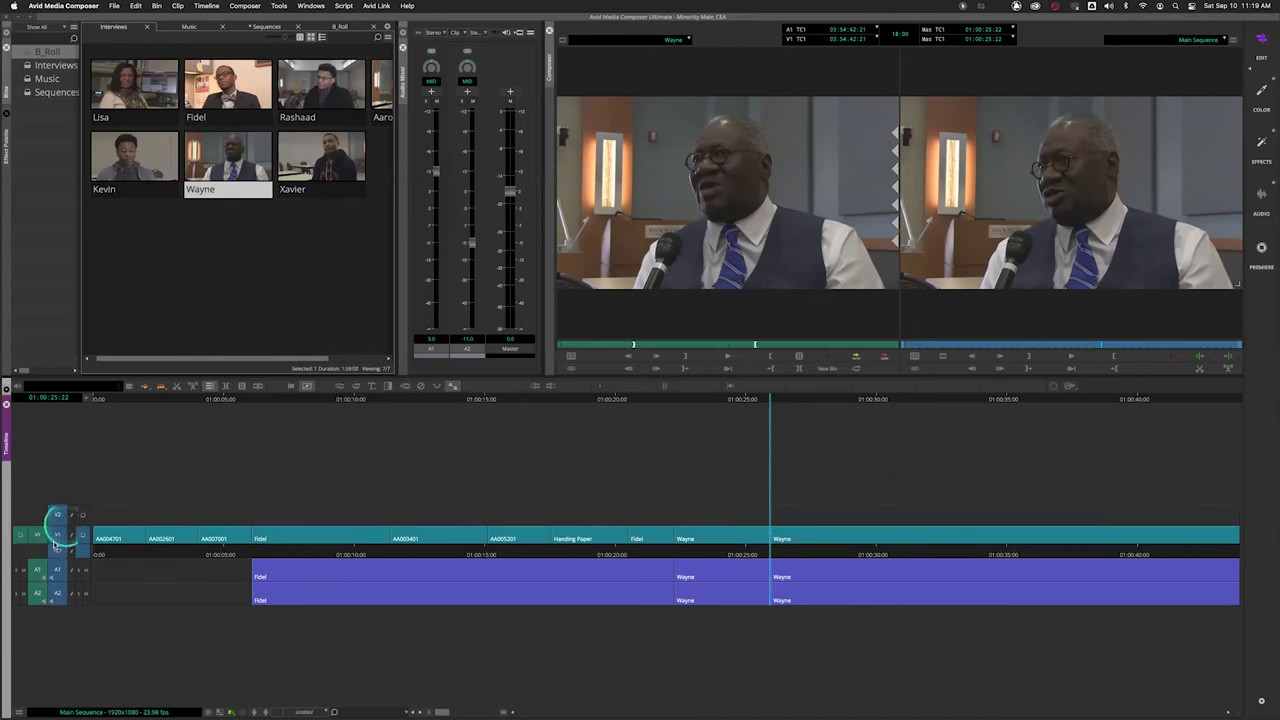
{"action": "left_click", "coordinate": [56, 533]}
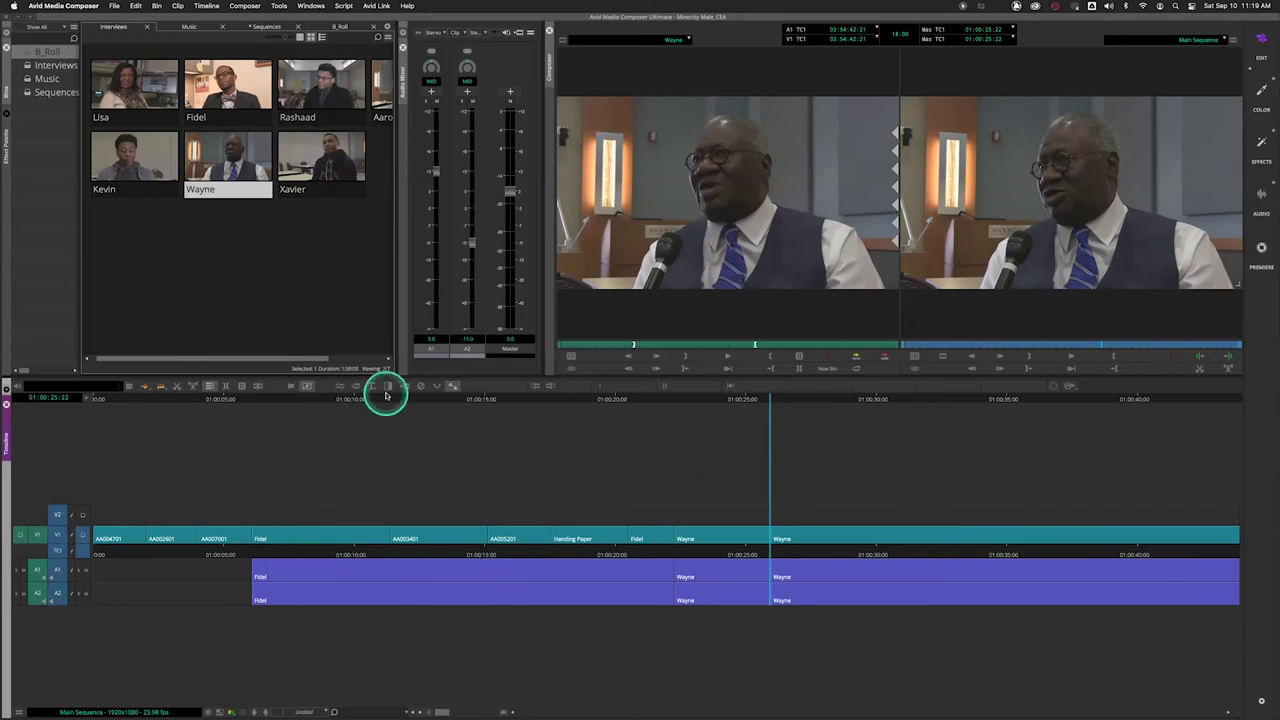
Preview the B-roll clips AA005901 and AA002901 as candidates to cover the jump cut in the second interview.
{"action": "left_click", "coordinate": [340, 26]}
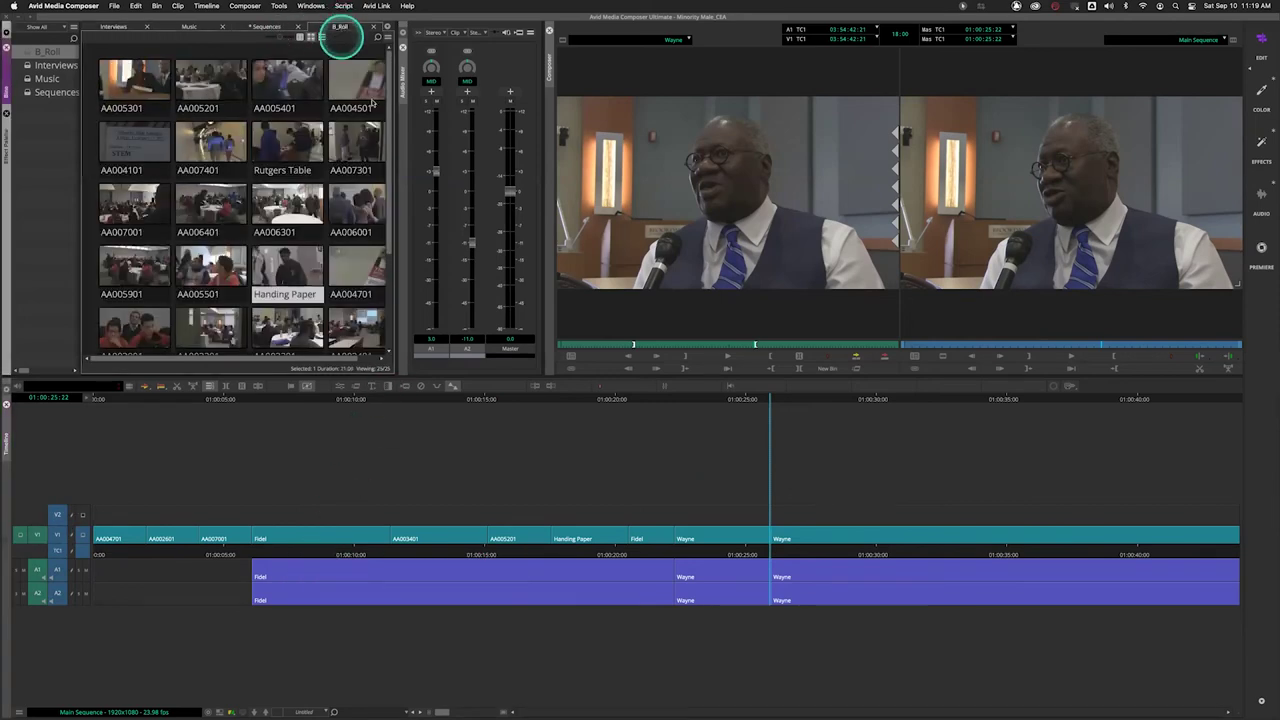
{"action": "mouse_move", "coordinate": [705, 543]}
{"action": "left_mouse_down"}
{"action": "mouse_move", "coordinate": [689, 543]}
{"action": "mouse_move", "coordinate": [705, 548]}
{"action": "left_mouse_up"}
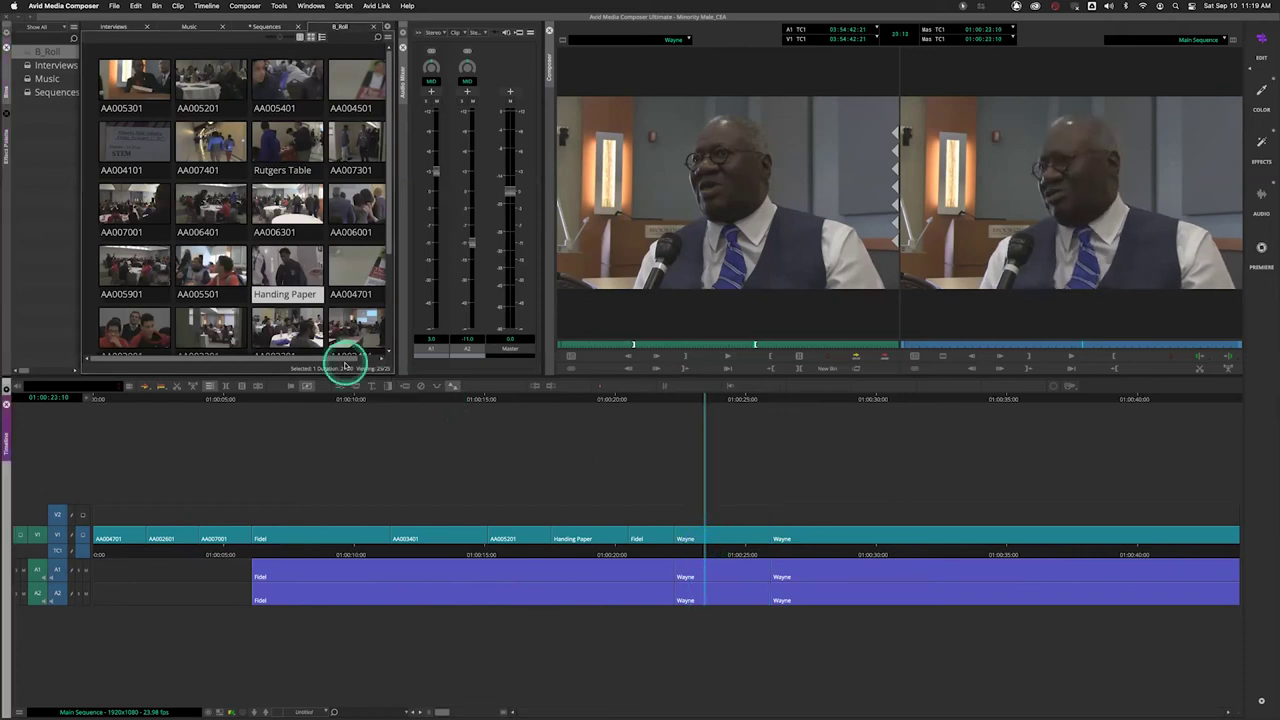
{"action": "double_click", "coordinate": [148, 264]}
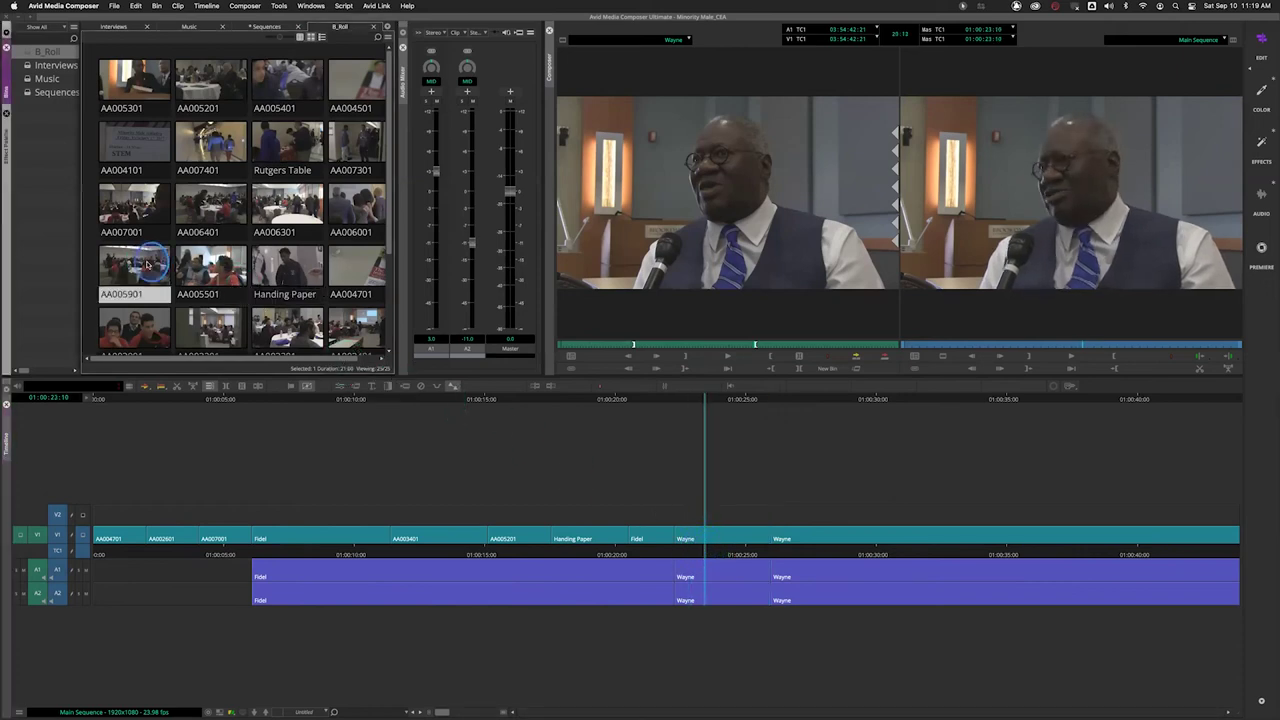
{"action": "mouse_move", "coordinate": [603, 350]}
{"action": "left_mouse_down"}
{"action": "mouse_move", "coordinate": [631, 348]}
{"action": "mouse_move", "coordinate": [600, 348]}
{"action": "left_mouse_up"}
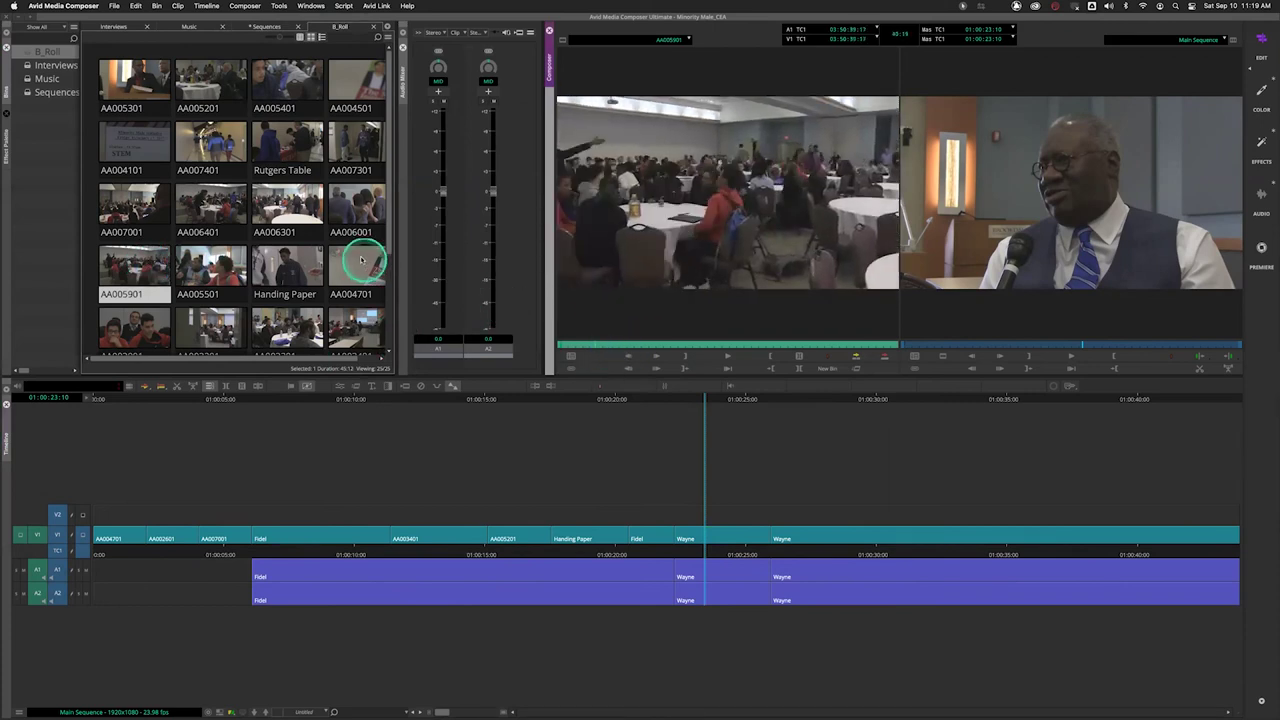
{"action": "scroll", "coordinate": [270, 208], "scroll_direction": "down", "scroll_amount": 3}
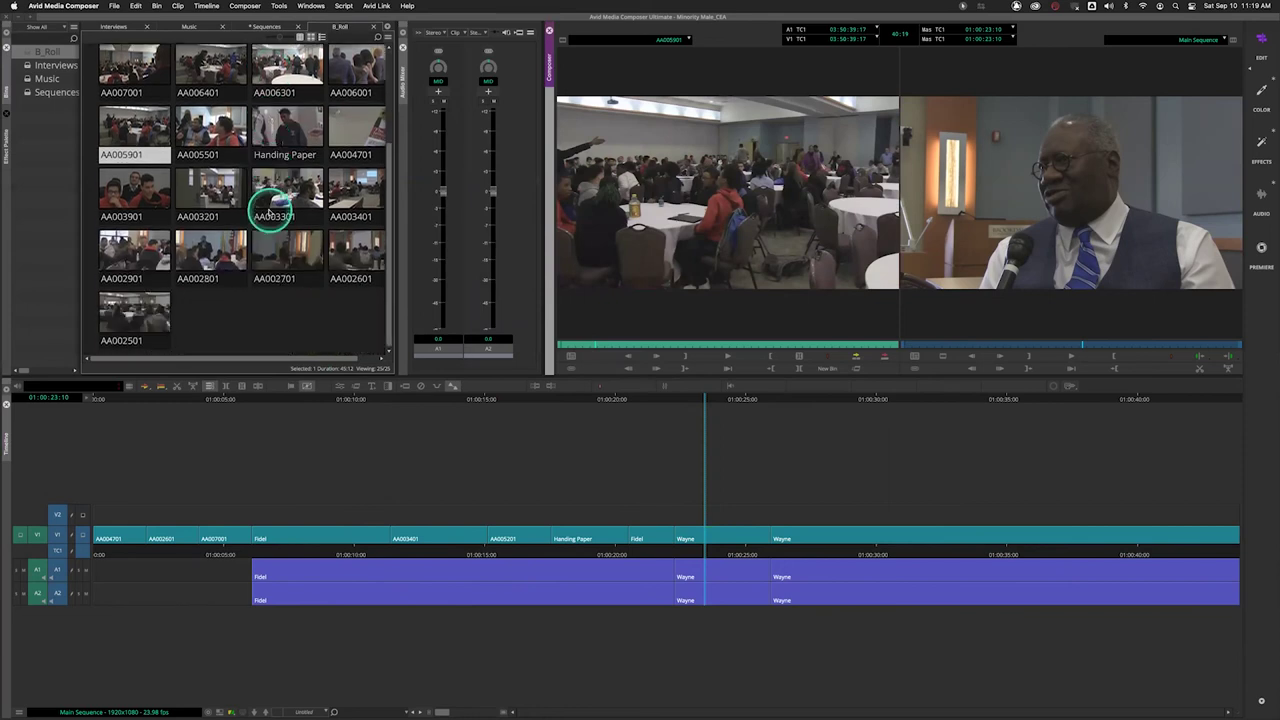
{"action": "left_click", "coordinate": [152, 252]}
{"action": "double_click", "coordinate": [152, 252]}
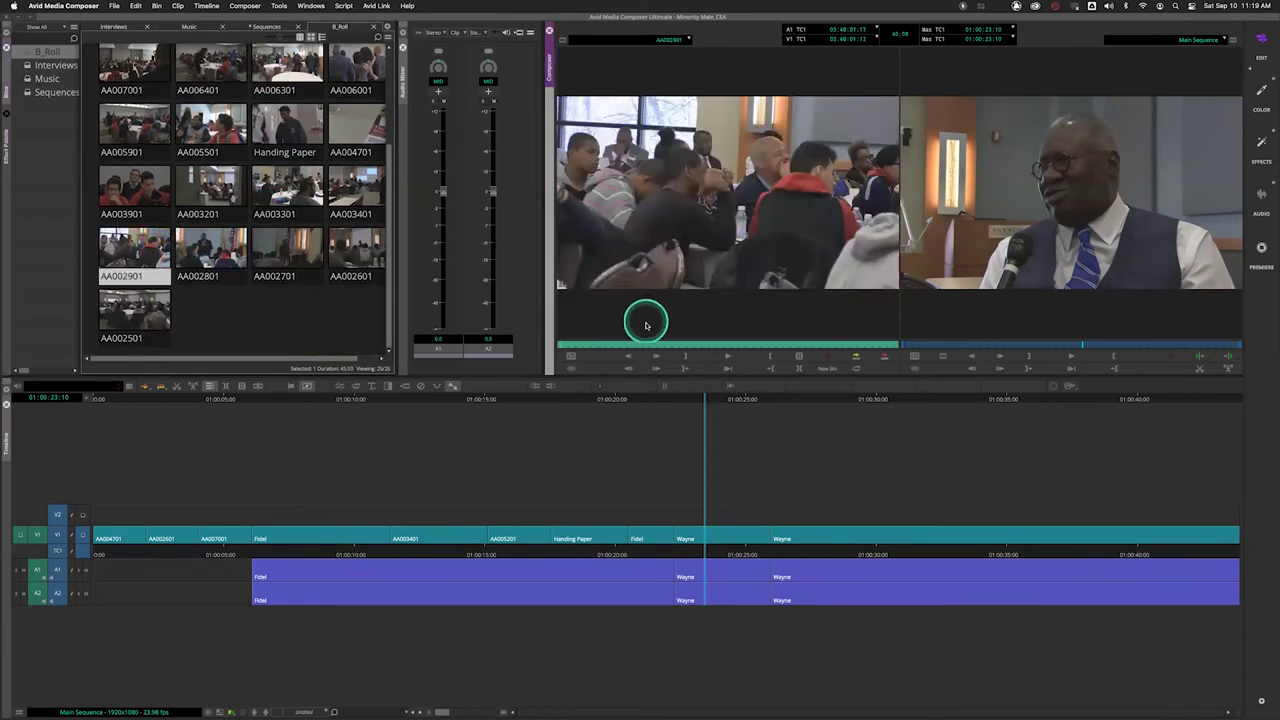
{"action": "mouse_move", "coordinate": [634, 343]}
{"action": "left_mouse_down"}
{"action": "mouse_move", "coordinate": [797, 346]}
{"action": "mouse_move", "coordinate": [623, 350]}
{"action": "left_mouse_up"}
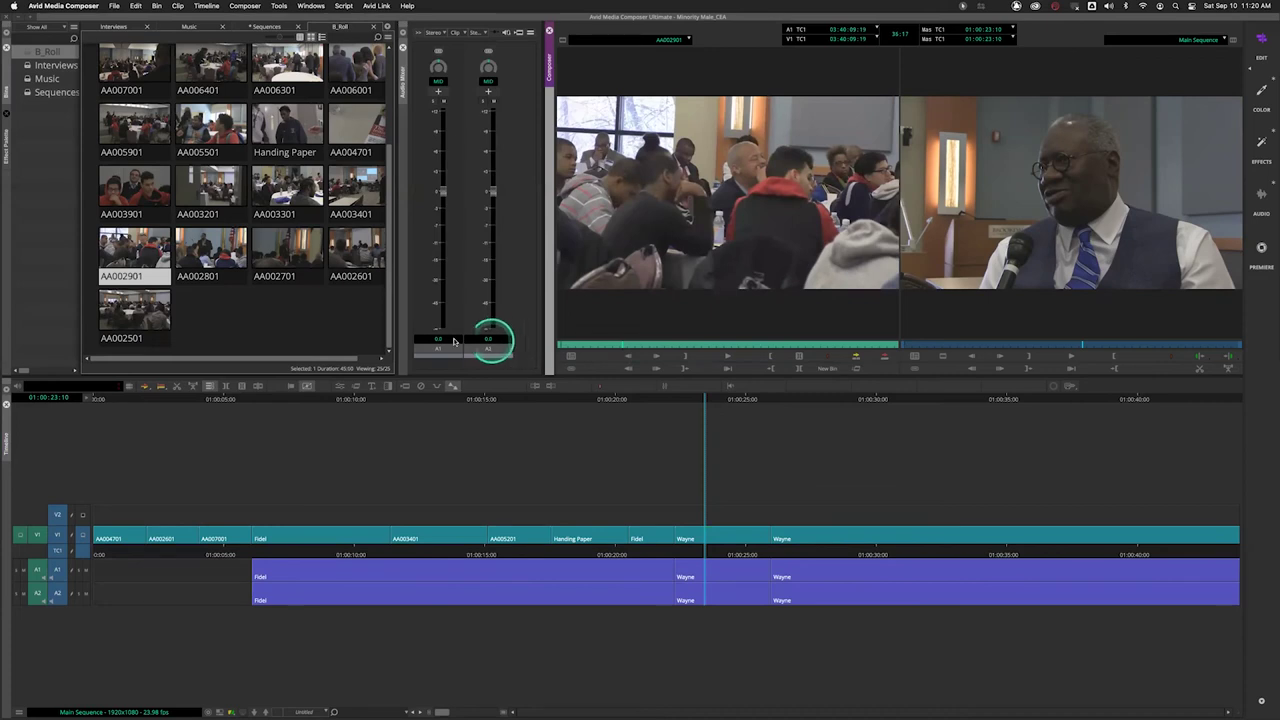
Load the wide conference-room clip AA002501 as the source, mark an In point and scrub through the footage after it.
{"action": "left_click", "coordinate": [148, 312]}
{"action": "left_click_drag", "start_coordinate": [148, 312], "coordinate": [300, 120]}
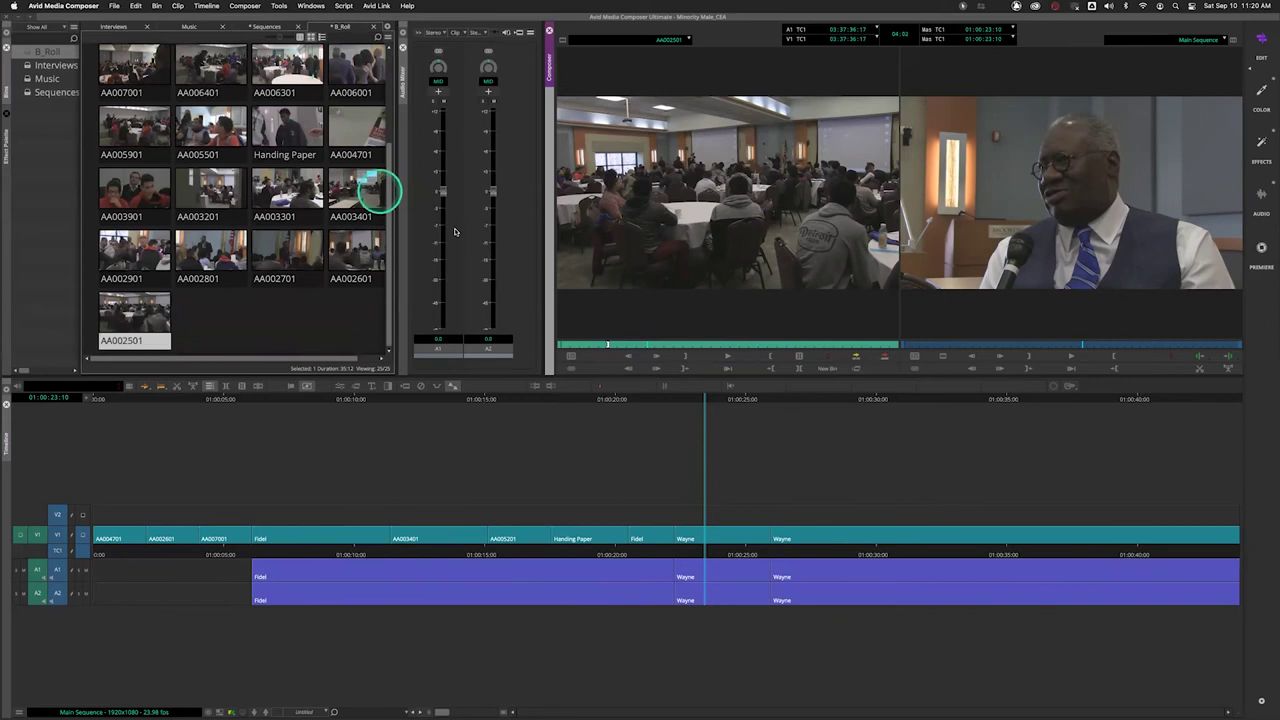
{"action": "left_click_drag", "start_coordinate": [631, 346], "coordinate": [663, 340]}
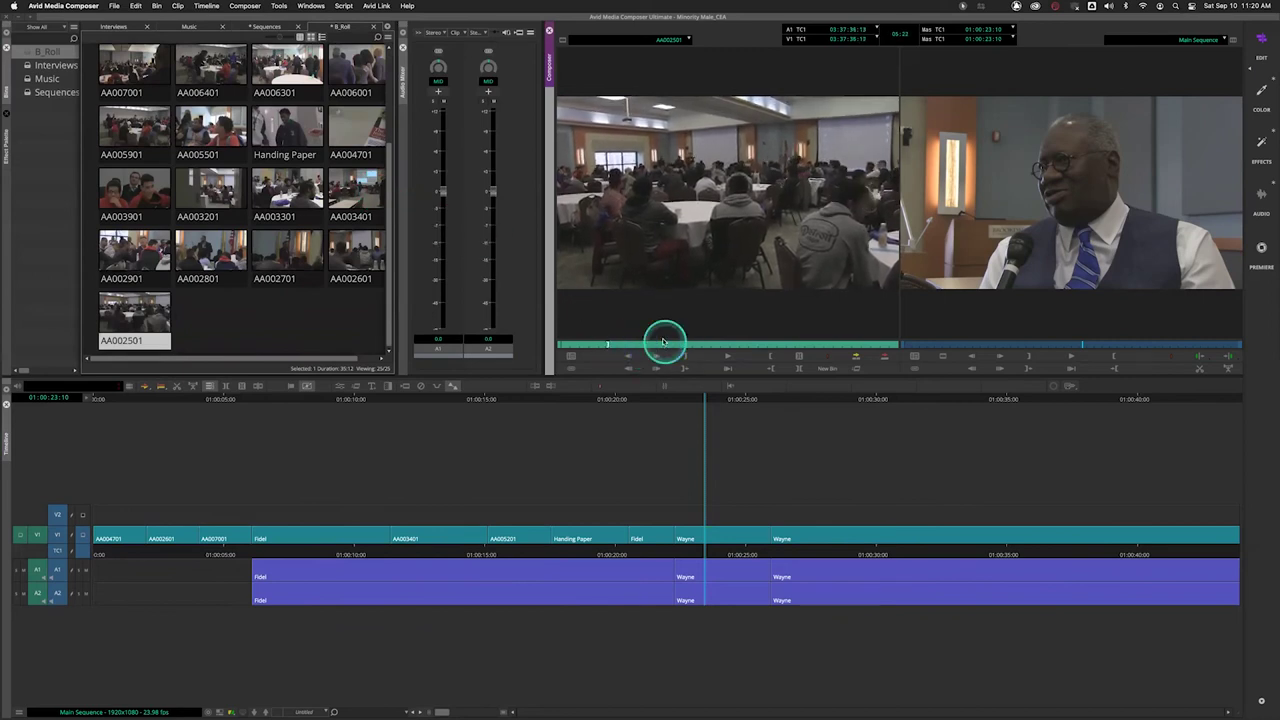
Mark the sequence range over the jump cut during playback, from just before 01:00:25:00 to 01:00:27:16.
{"action": "left_click_drag", "start_coordinate": [704, 556], "coordinate": [693, 553]}
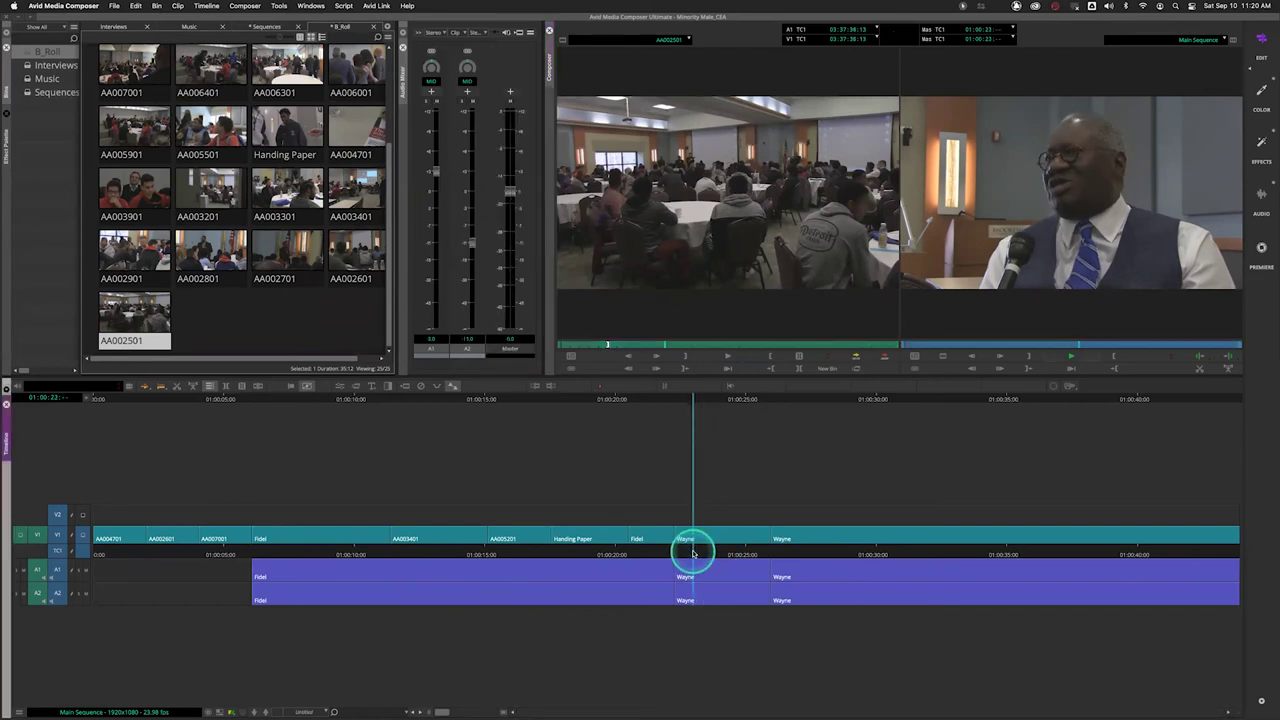
{"action": "key", "text": "space"}
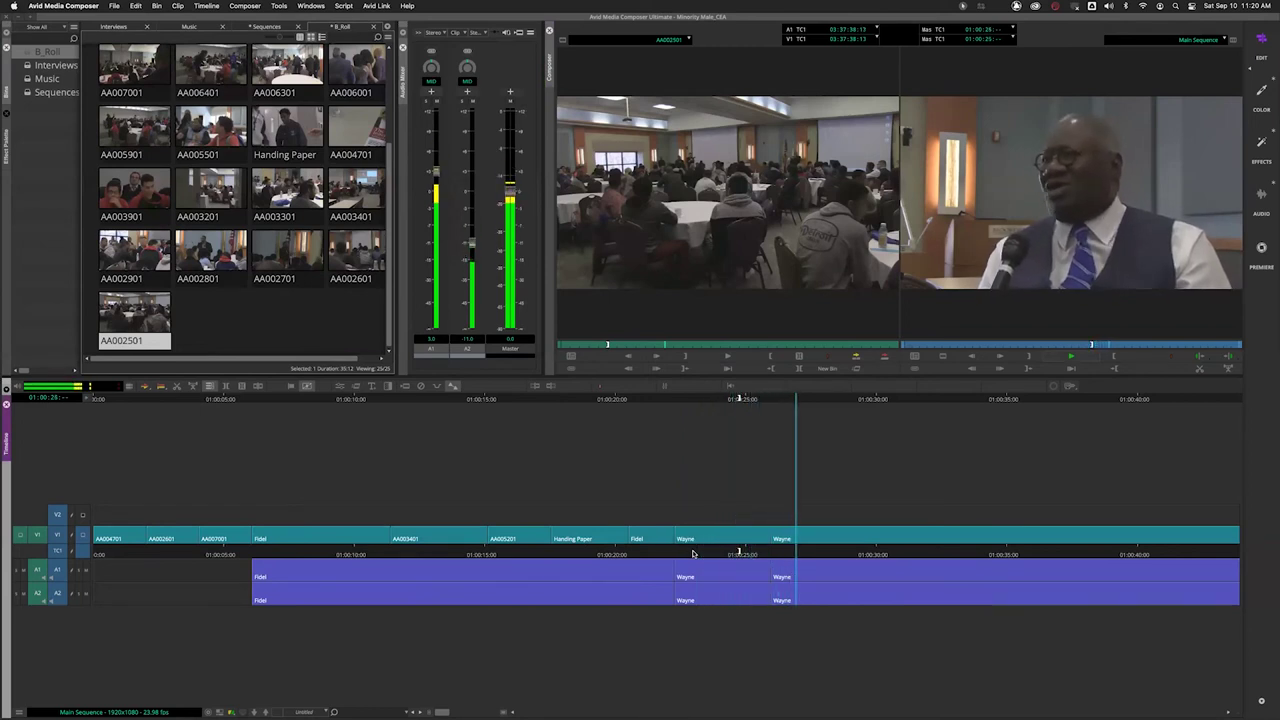
{"action": "key", "text": "o"}
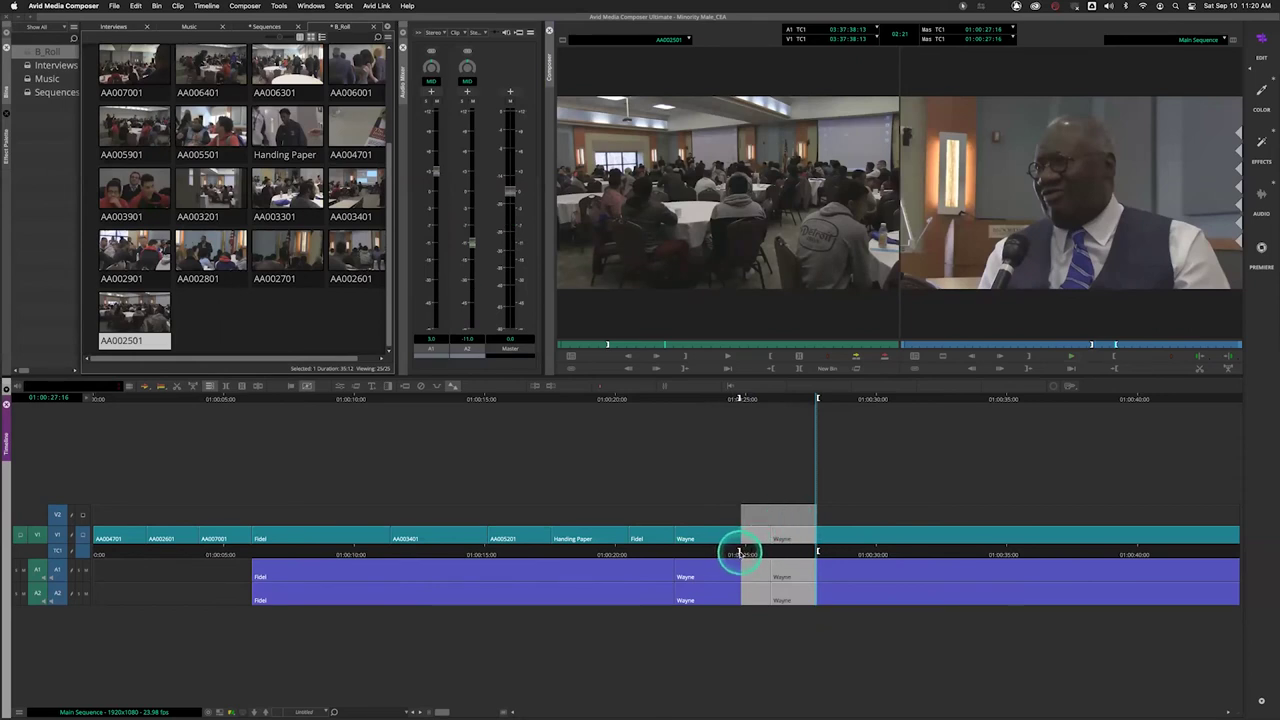
Patch source V1 to sequence track V2, and disable sequence tracks V1, A1 and A2 and source tracks A1 and A2.
{"action": "left_click", "coordinate": [57, 571]}
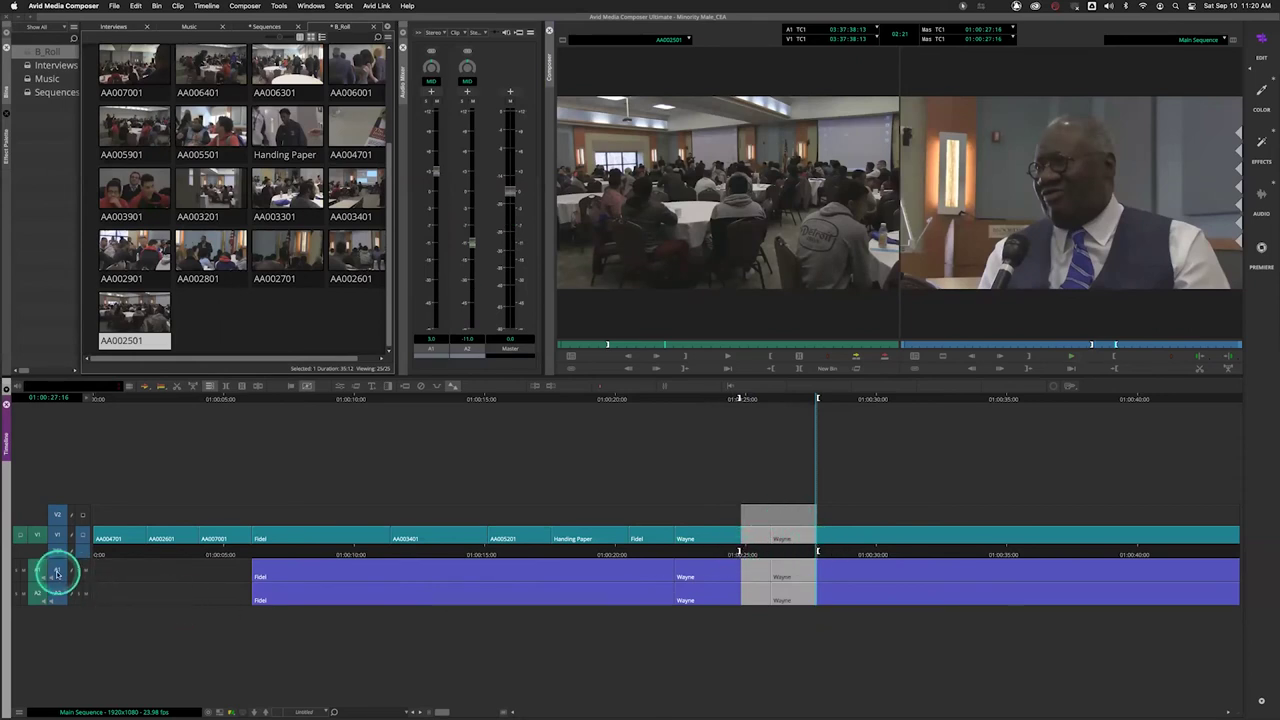
{"action": "left_click", "coordinate": [57, 593]}
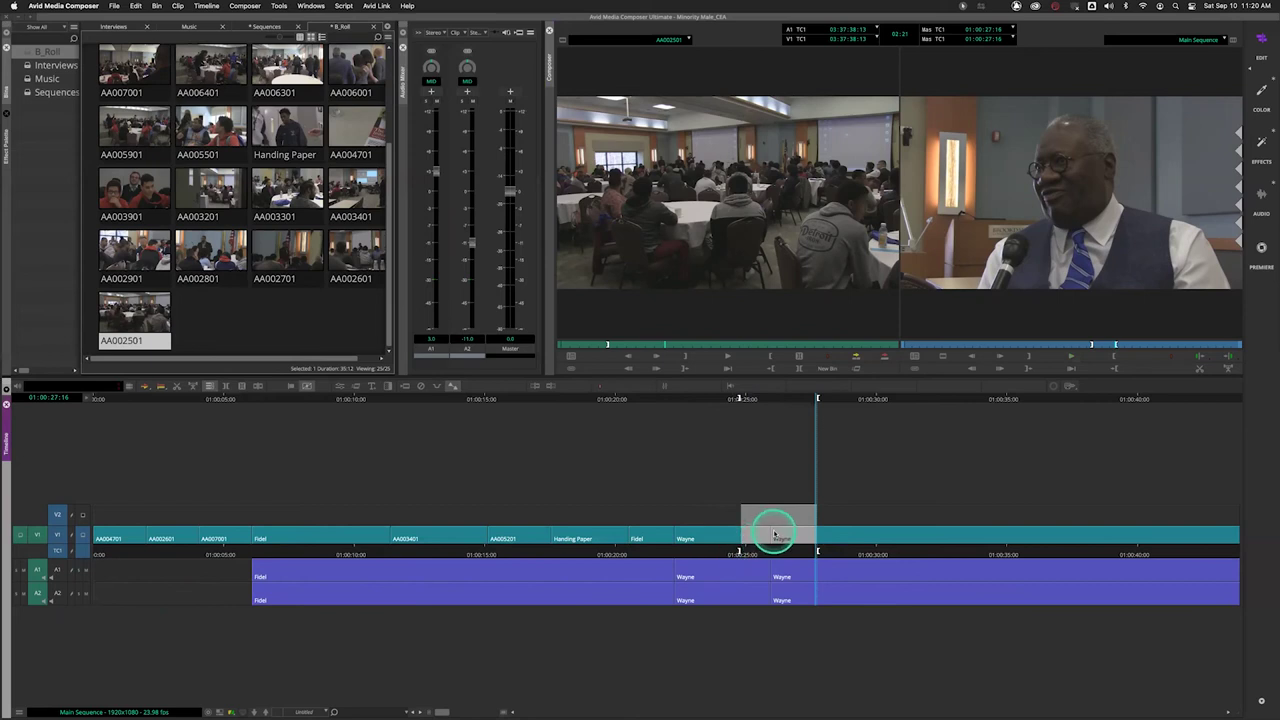
{"action": "left_click_drag", "start_coordinate": [37, 536], "coordinate": [36, 522]}
{"action": "left_click", "coordinate": [35, 537]}
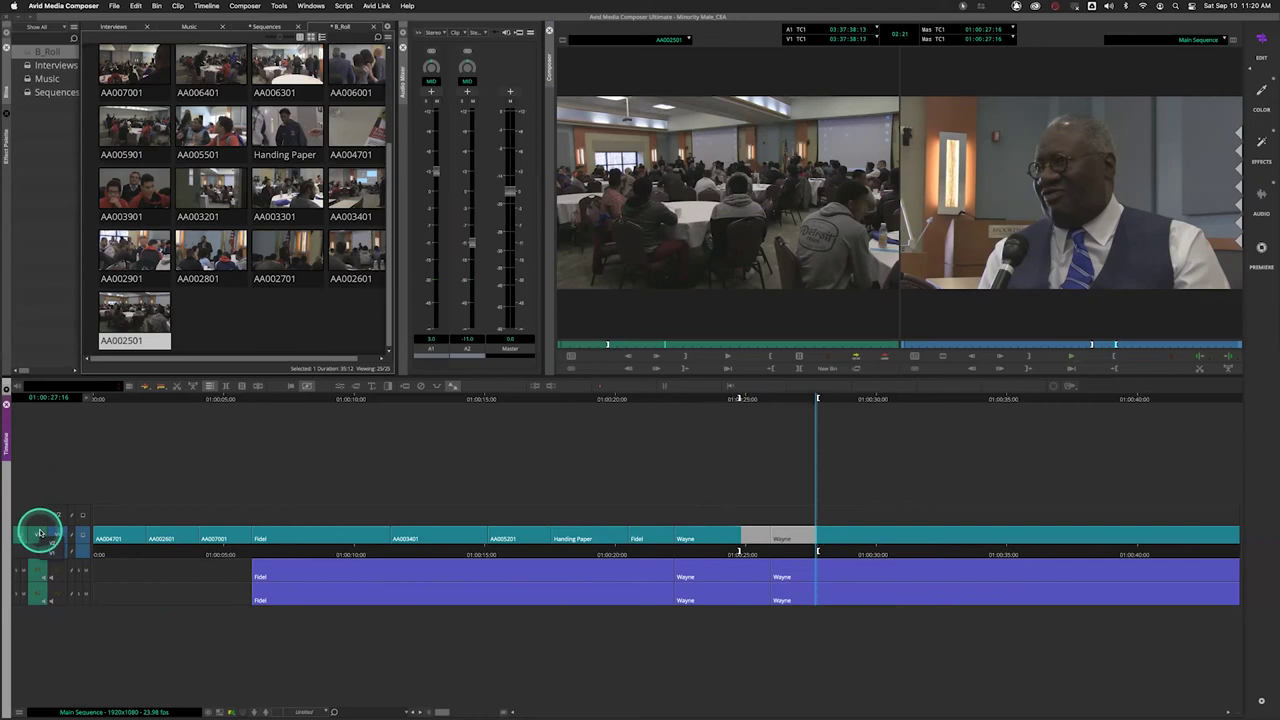
{"action": "left_click_drag", "start_coordinate": [83, 607], "coordinate": [49, 588]}
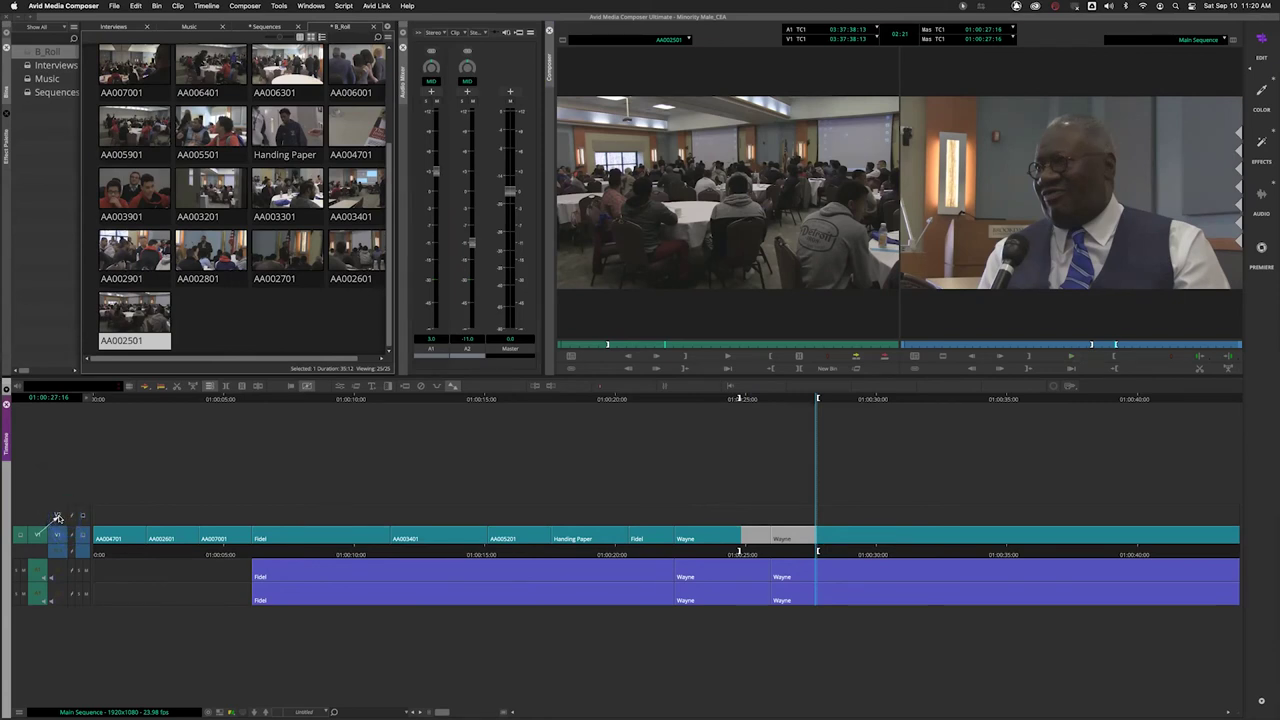
{"action": "left_click_drag", "start_coordinate": [58, 517], "coordinate": [58, 517]}
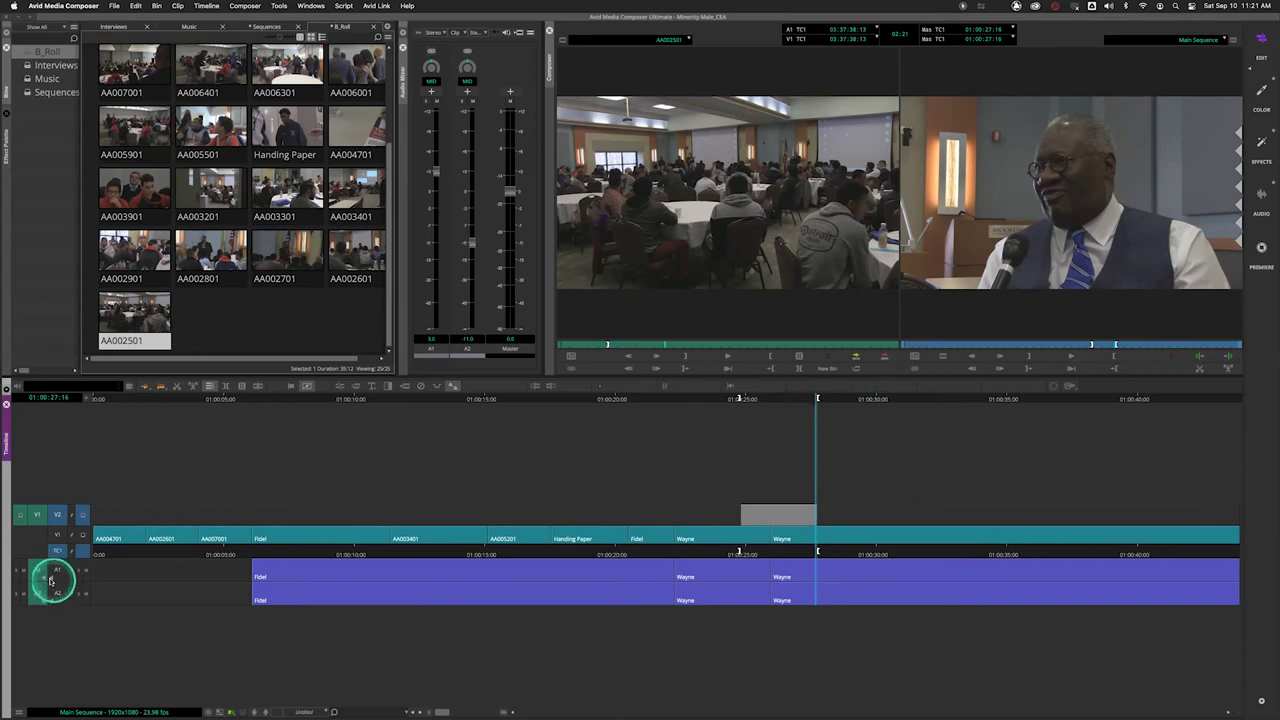
{"action": "mouse_move", "coordinate": [37, 586]}
{"action": "left_mouse_down"}
{"action": "mouse_move", "coordinate": [51, 577]}
{"action": "mouse_move", "coordinate": [38, 592]}
{"action": "left_mouse_up"}
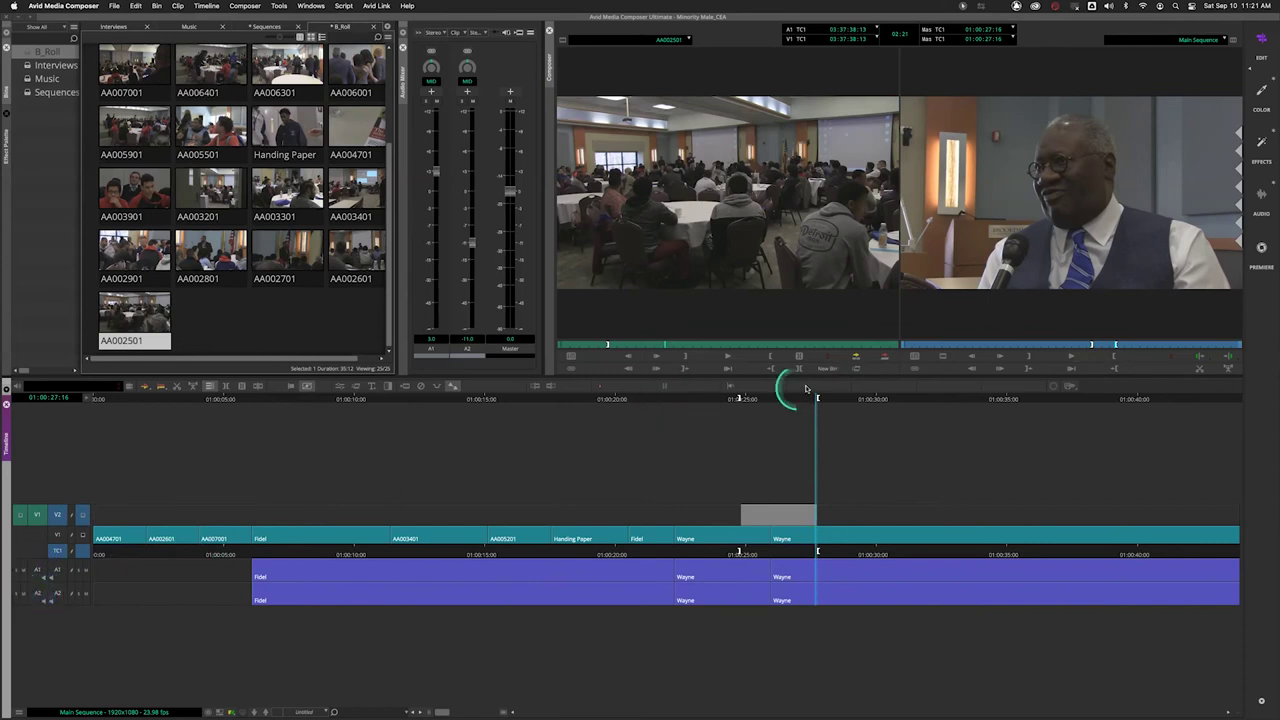
Overwrite the marked range on V2 with AA002501 and play the sequence from the end of the first interview across it.
{"action": "left_click", "coordinate": [885, 358]}
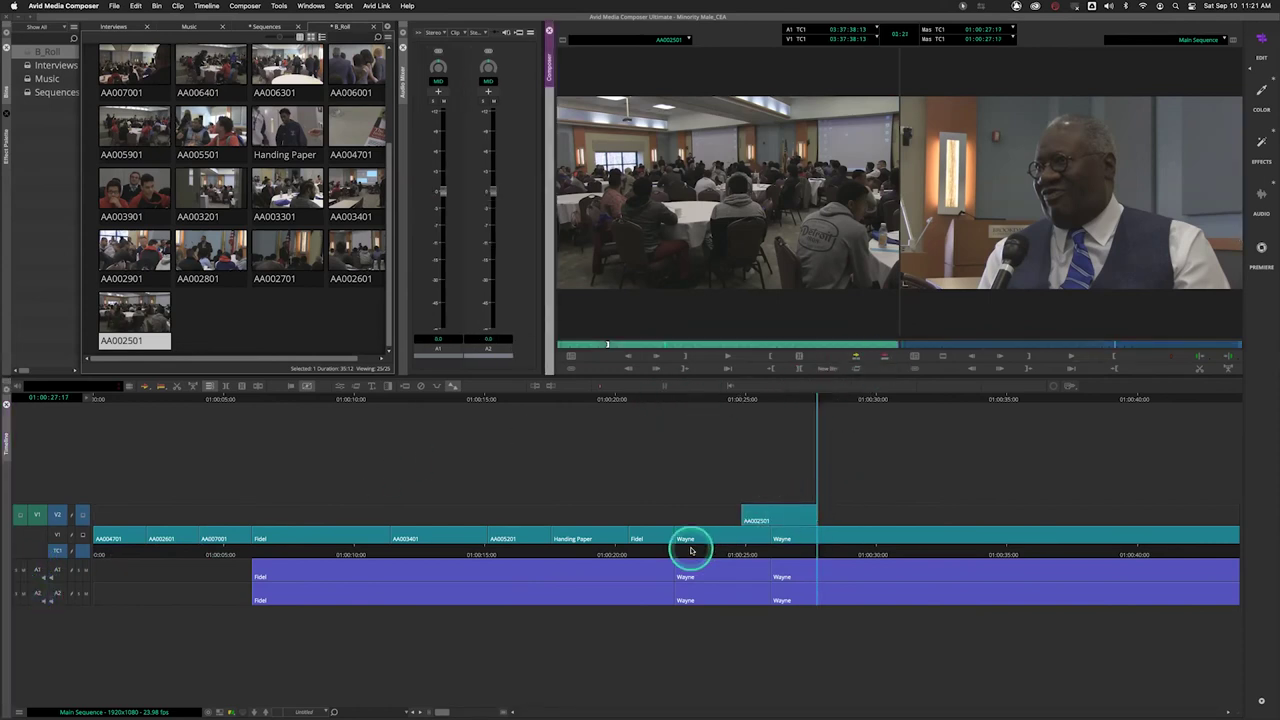
{"action": "left_click", "coordinate": [640, 548]}
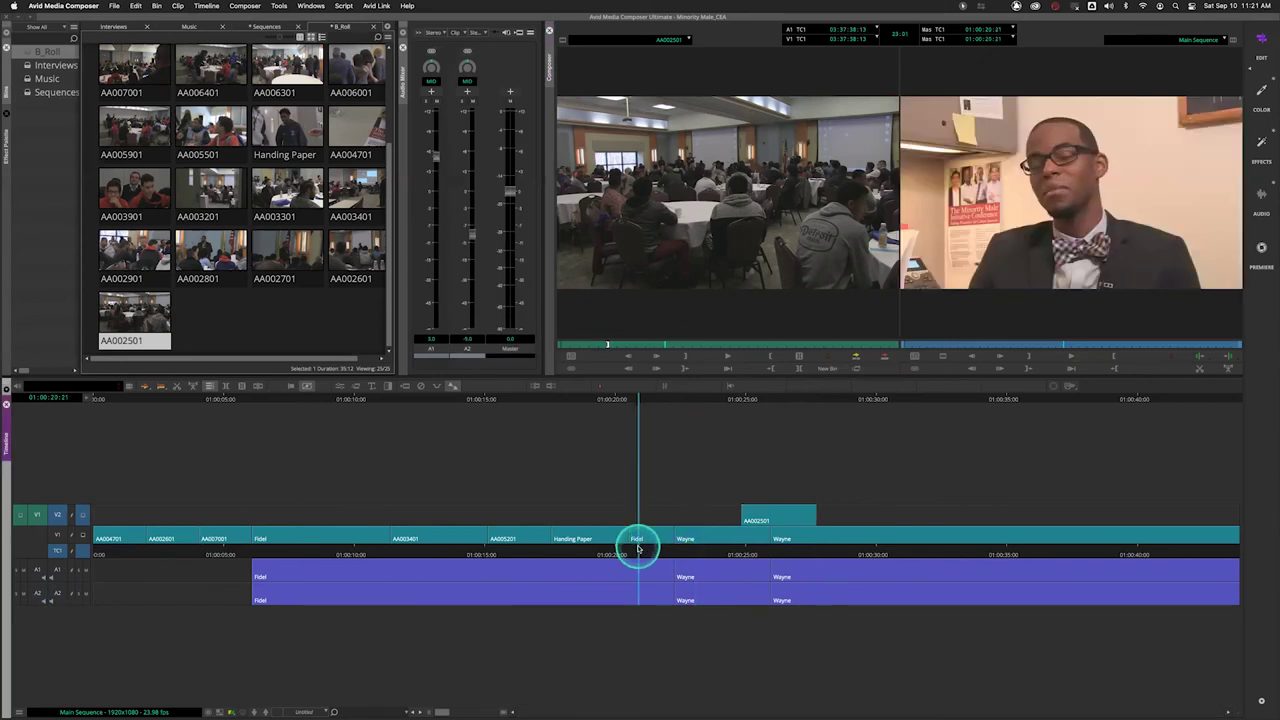
{"action": "key", "text": "space"}
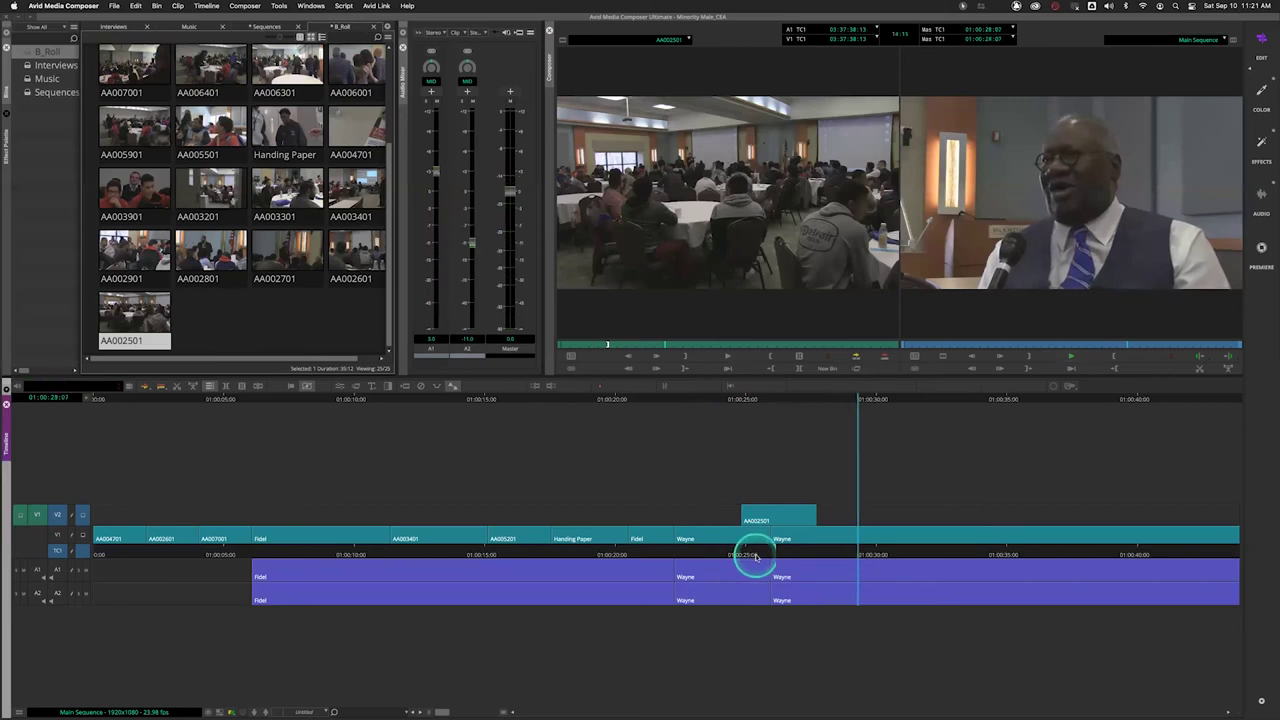
Park within the AA002501 clip on V2 and mark its full duration with In and Out points.
{"action": "left_click_drag", "start_coordinate": [738, 555], "coordinate": [770, 553]}
{"action": "left_click", "coordinate": [224, 389]}
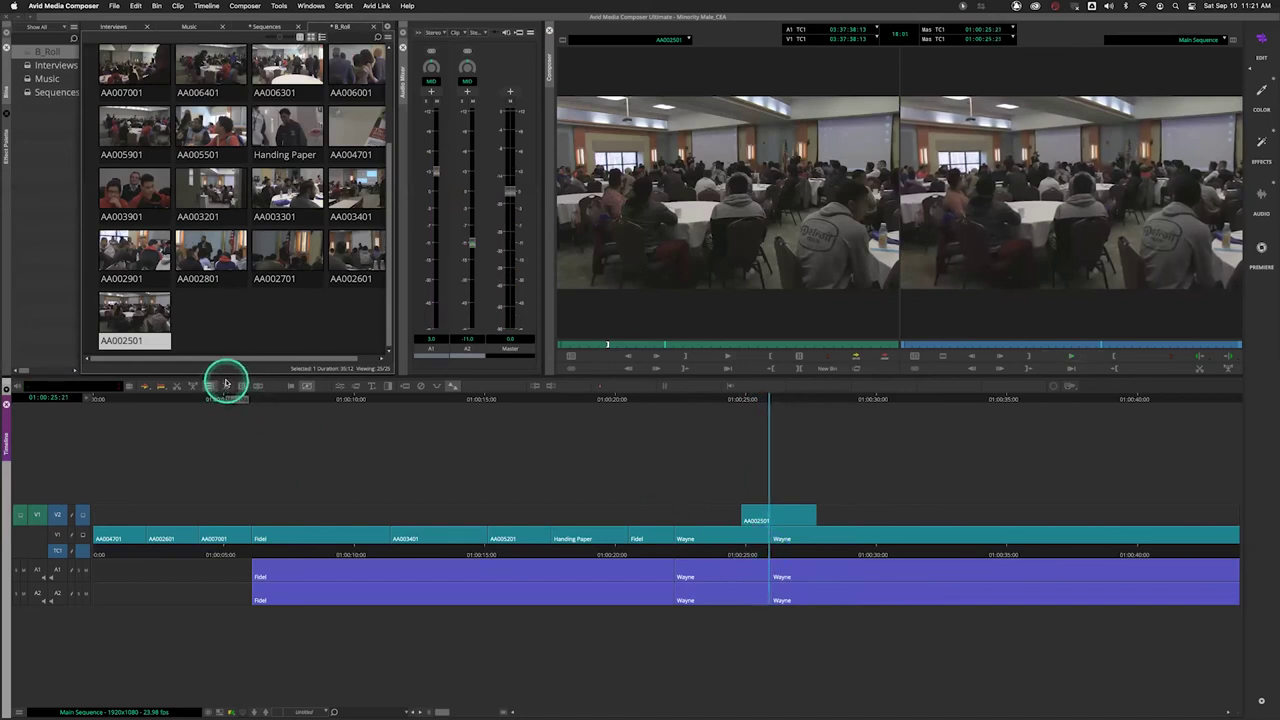
{"action": "left_click", "coordinate": [226, 388]}
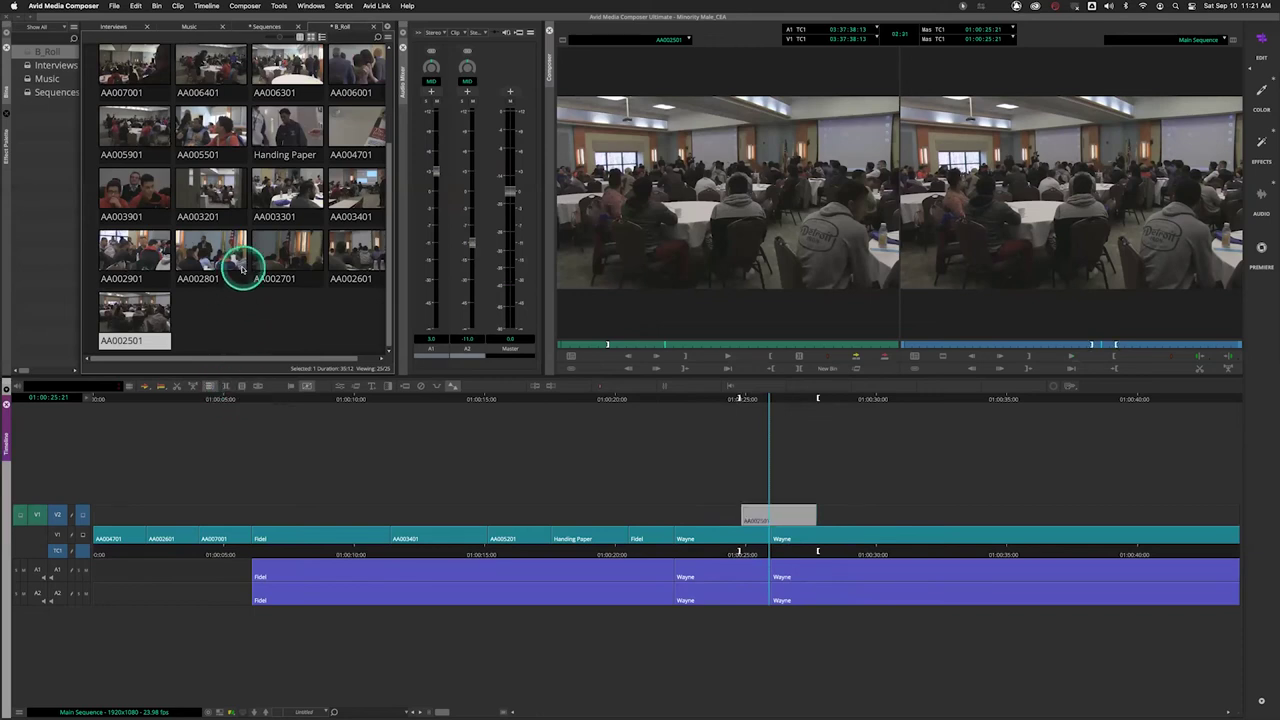
Preview AA005401, AA002801 and AA002601 in the B-roll bin as alternative shots for the marked range.
{"action": "scroll", "coordinate": [254, 242], "scroll_direction": "up", "scroll_amount": 4}
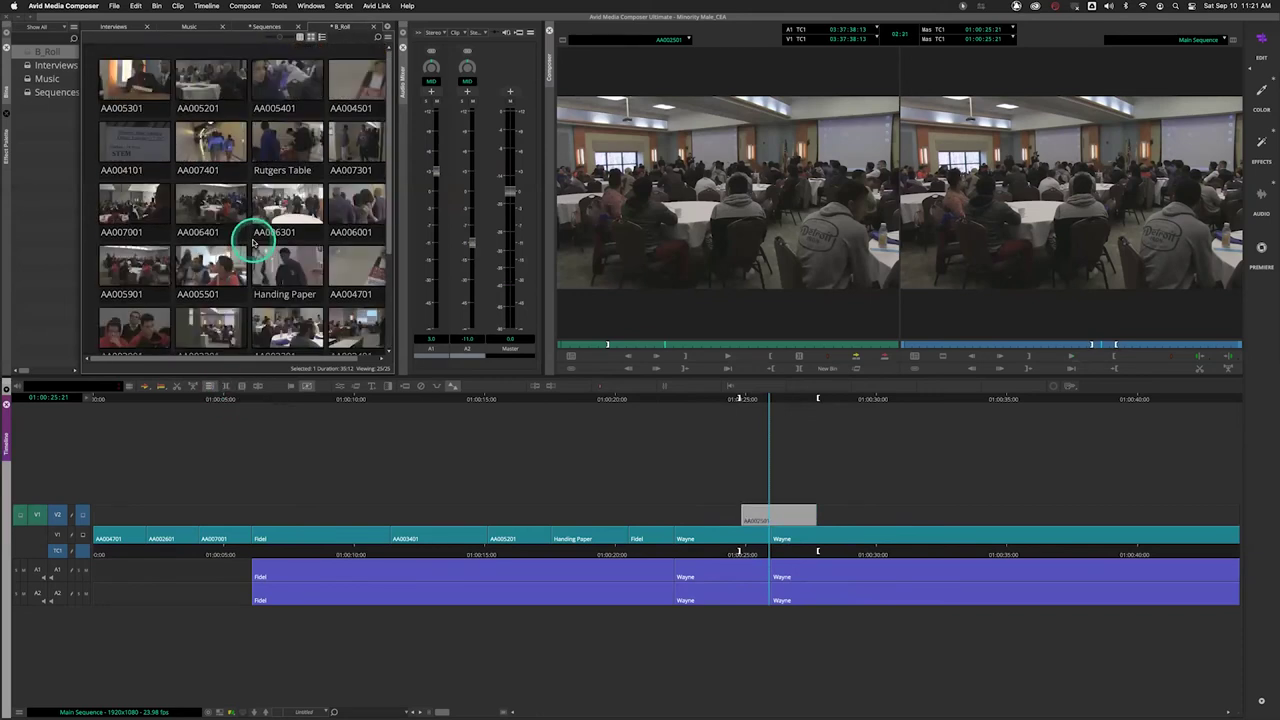
{"action": "left_click", "coordinate": [289, 84]}
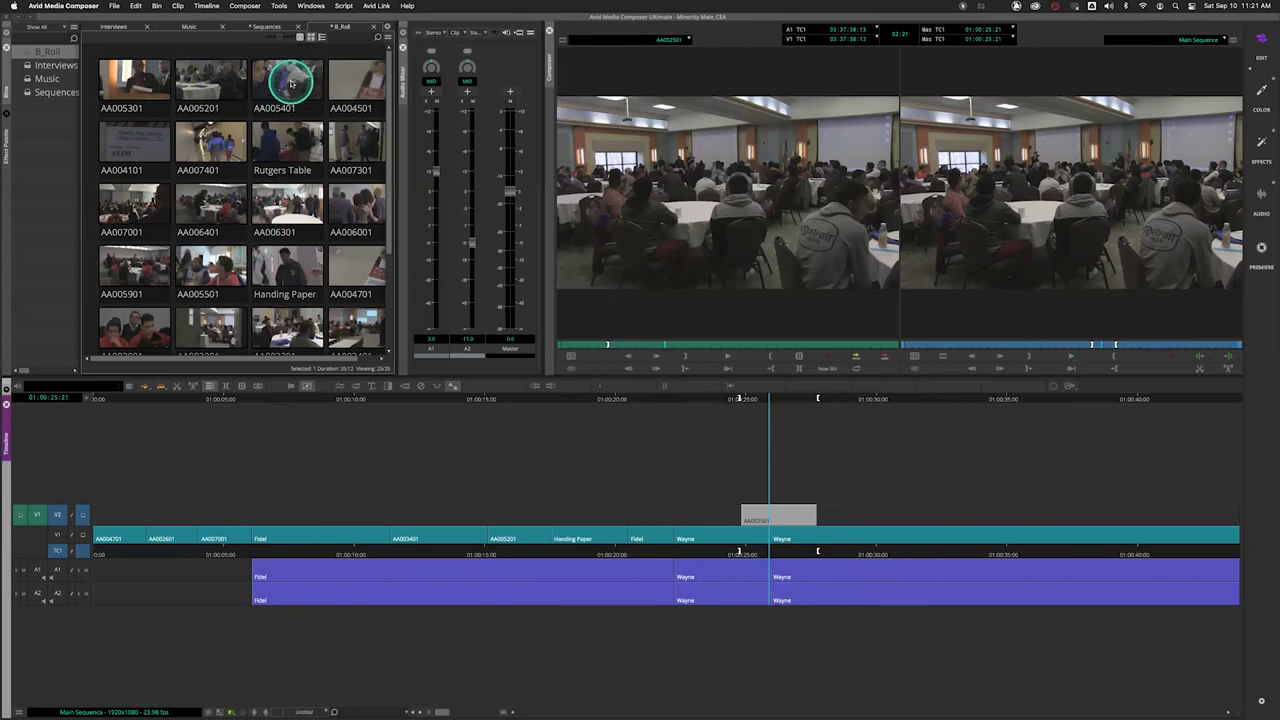
{"action": "double_click", "coordinate": [289, 84]}
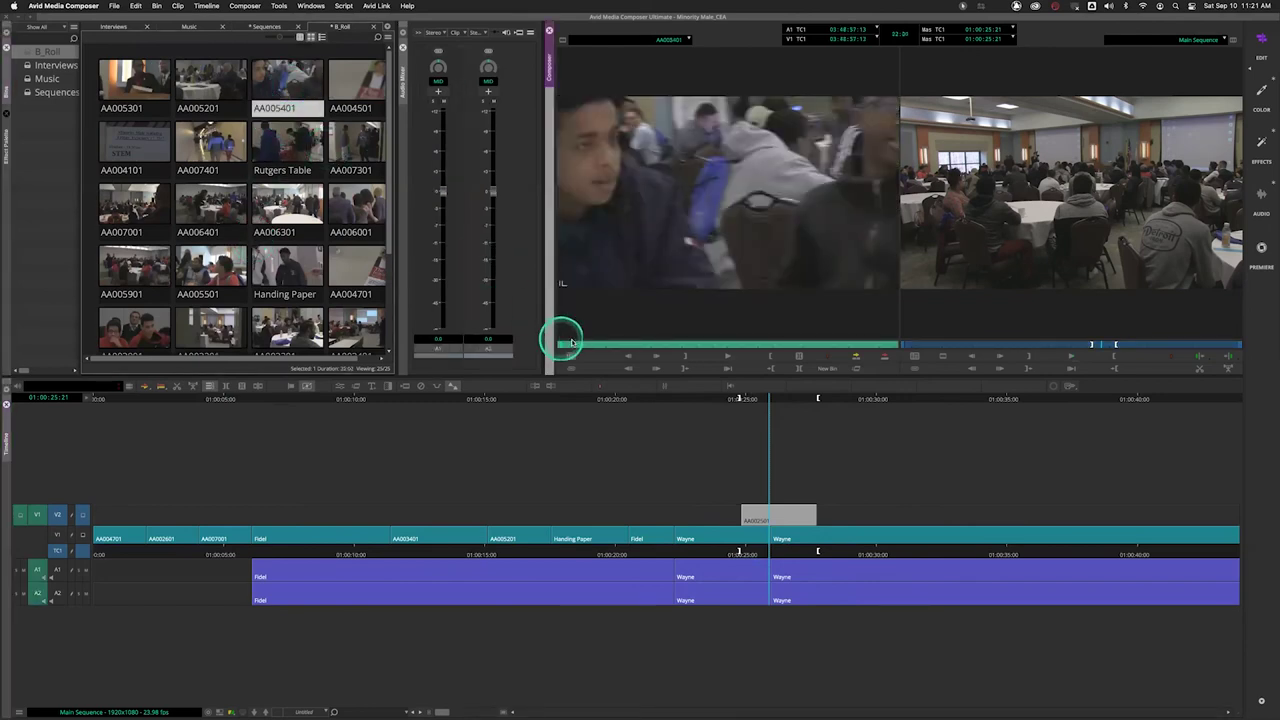
{"action": "left_click_drag", "start_coordinate": [606, 343], "coordinate": [790, 342]}
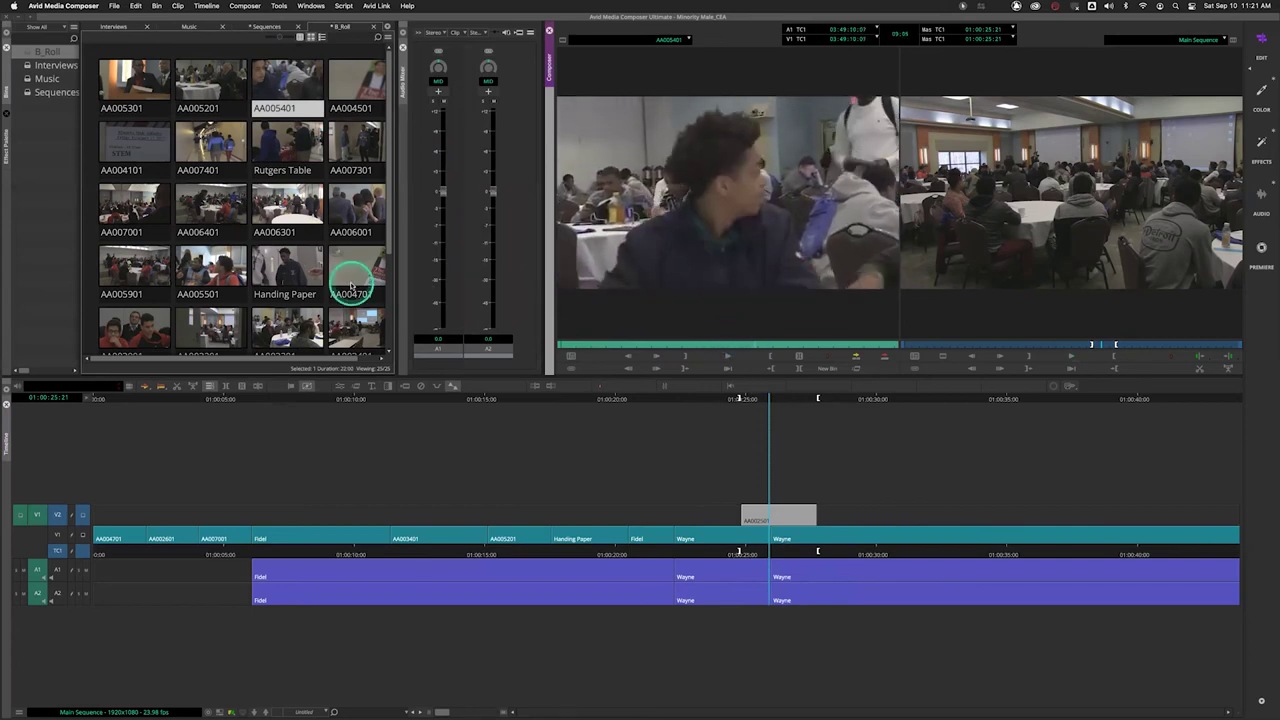
{"action": "scroll", "coordinate": [351, 285], "scroll_direction": "down", "scroll_amount": 3}
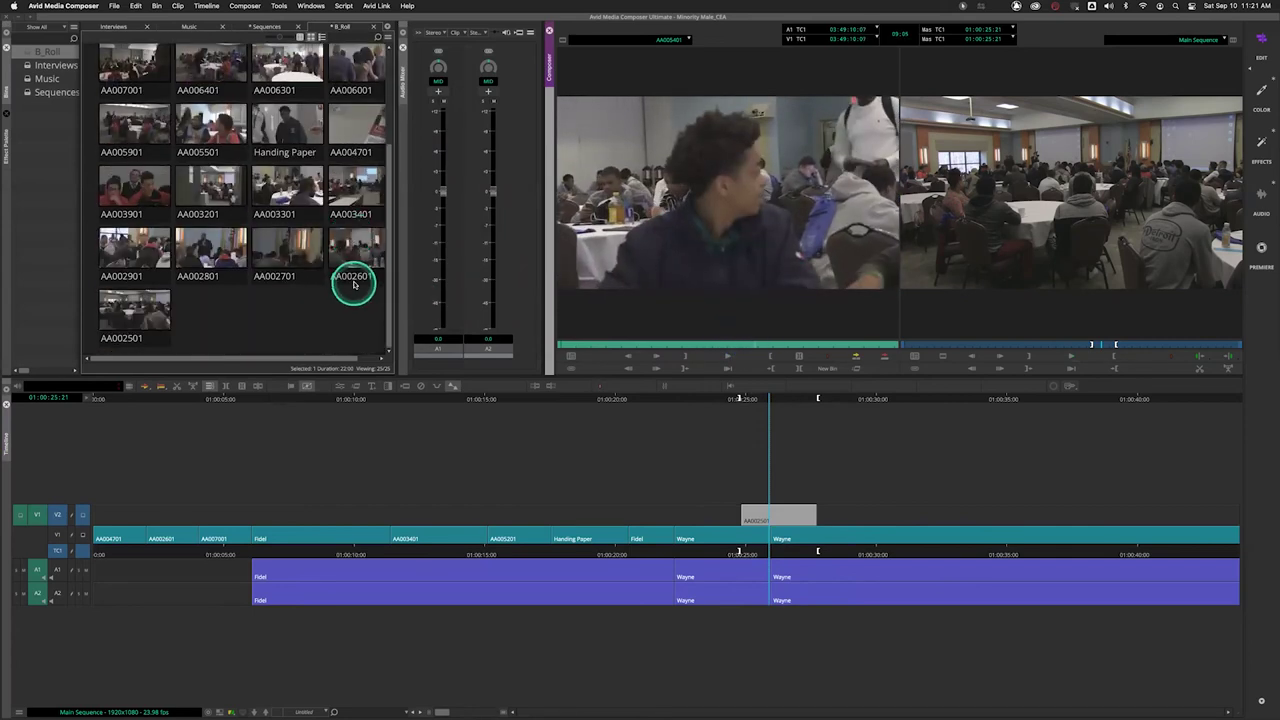
{"action": "double_click", "coordinate": [213, 253]}
{"action": "double_click", "coordinate": [346, 256]}
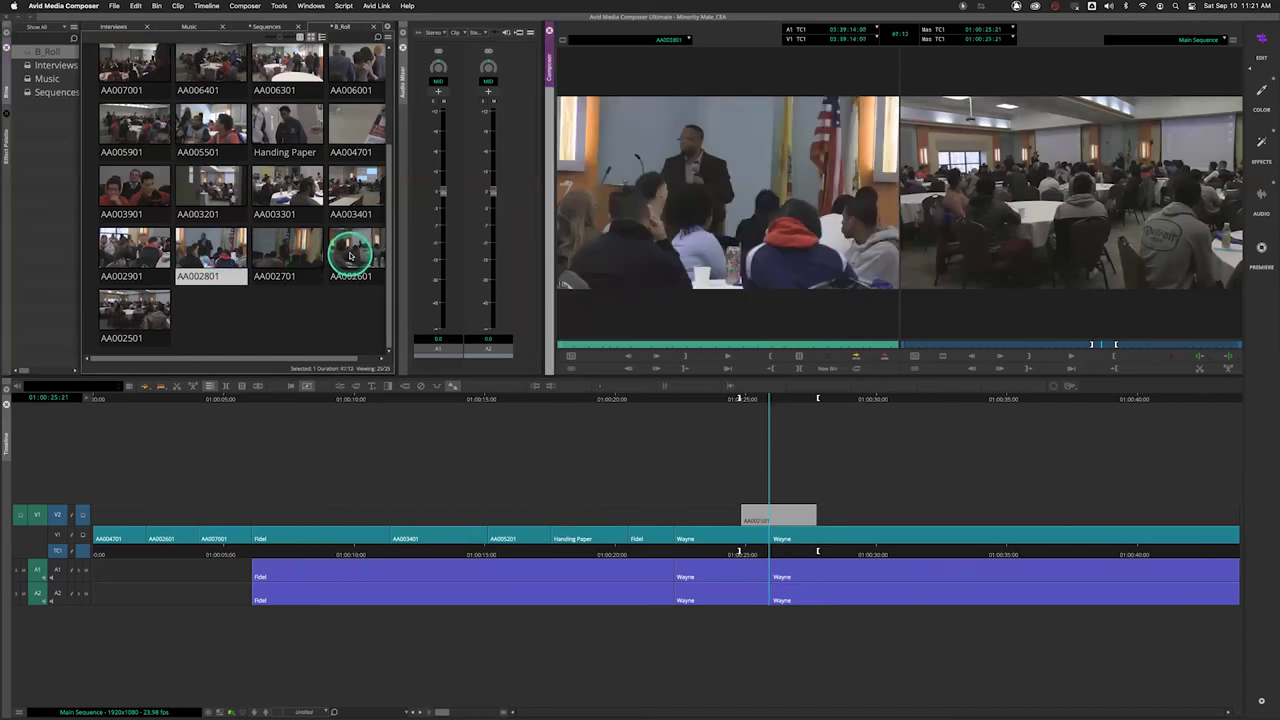
{"action": "mouse_move", "coordinate": [627, 343]}
{"action": "left_mouse_down"}
{"action": "mouse_move", "coordinate": [654, 341]}
{"action": "mouse_move", "coordinate": [604, 342]}
{"action": "left_mouse_up"}
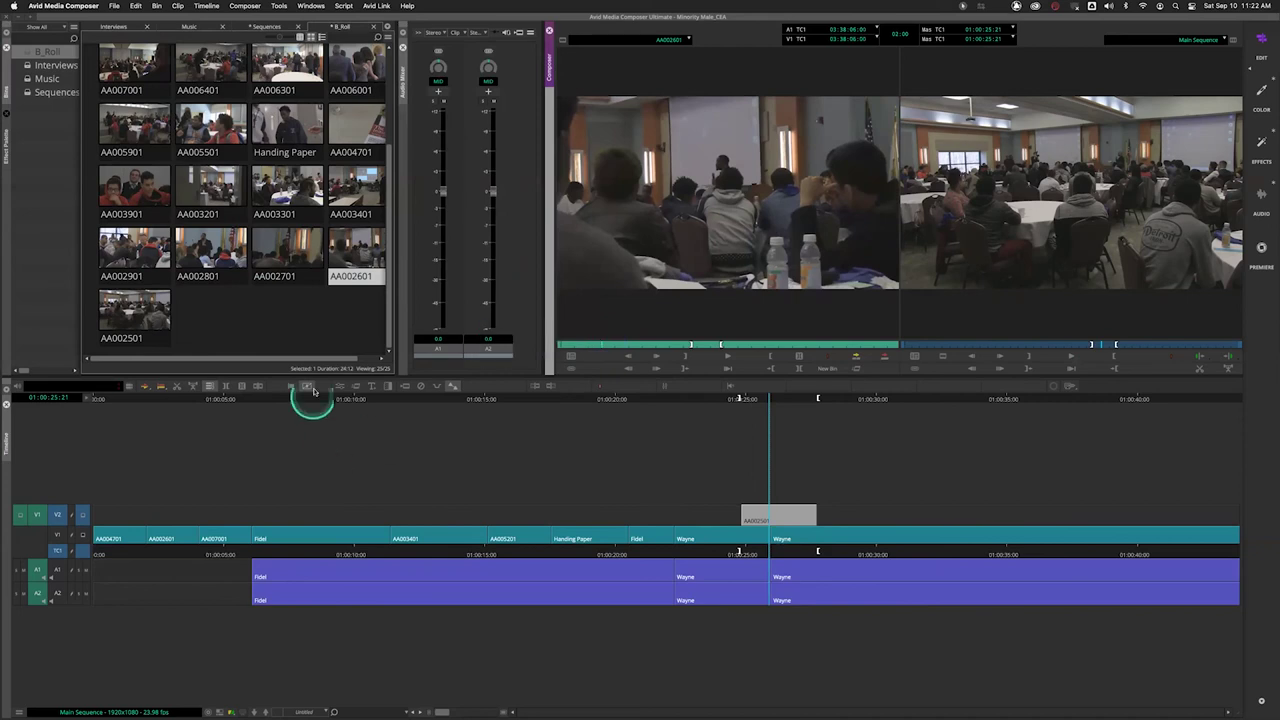
{"action": "double_click", "coordinate": [211, 253]}
{"action": "left_click", "coordinate": [627, 343]}
{"action": "left_click_drag", "start_coordinate": [650, 344], "coordinate": [728, 345]}
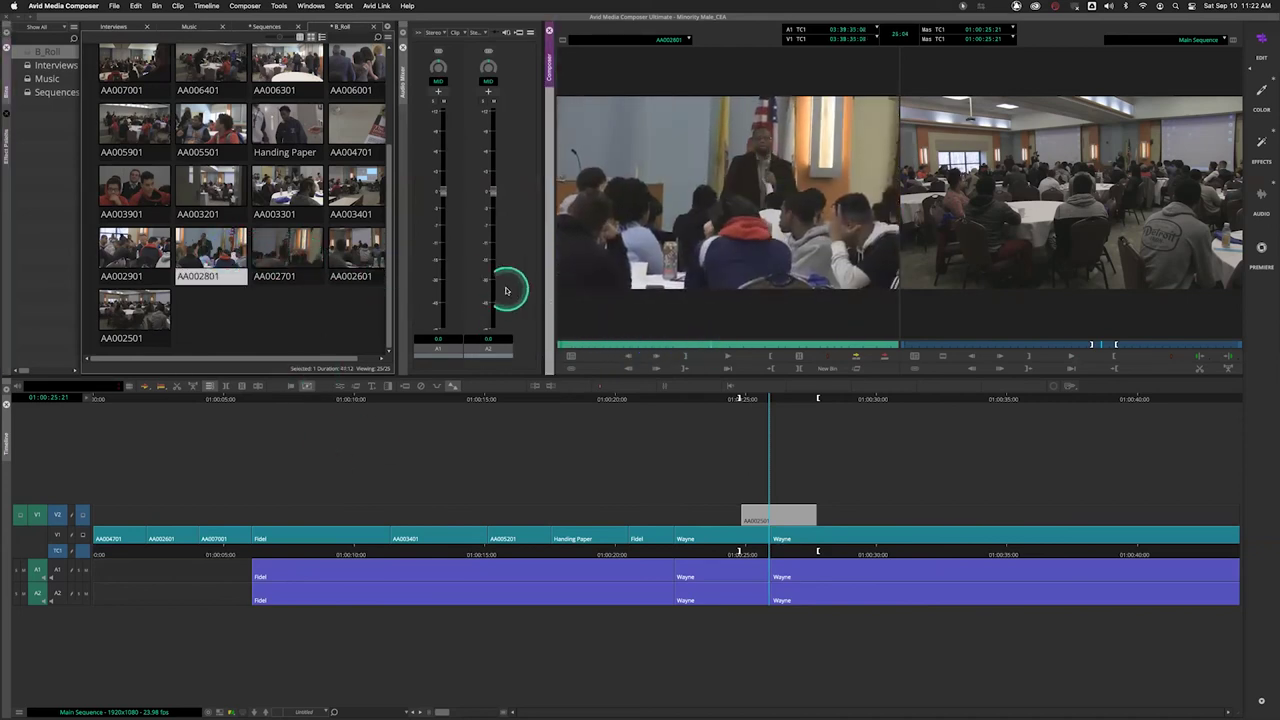
Load AA002901, mark an In point on the seated audience, and overwrite the marked clip on V2 with it.
{"action": "double_click", "coordinate": [140, 254]}
{"action": "left_click", "coordinate": [662, 345]}
{"action": "mouse_move", "coordinate": [663, 345]}
{"action": "left_mouse_down"}
{"action": "mouse_move", "coordinate": [691, 346]}
{"action": "mouse_move", "coordinate": [675, 346]}
{"action": "left_mouse_up"}
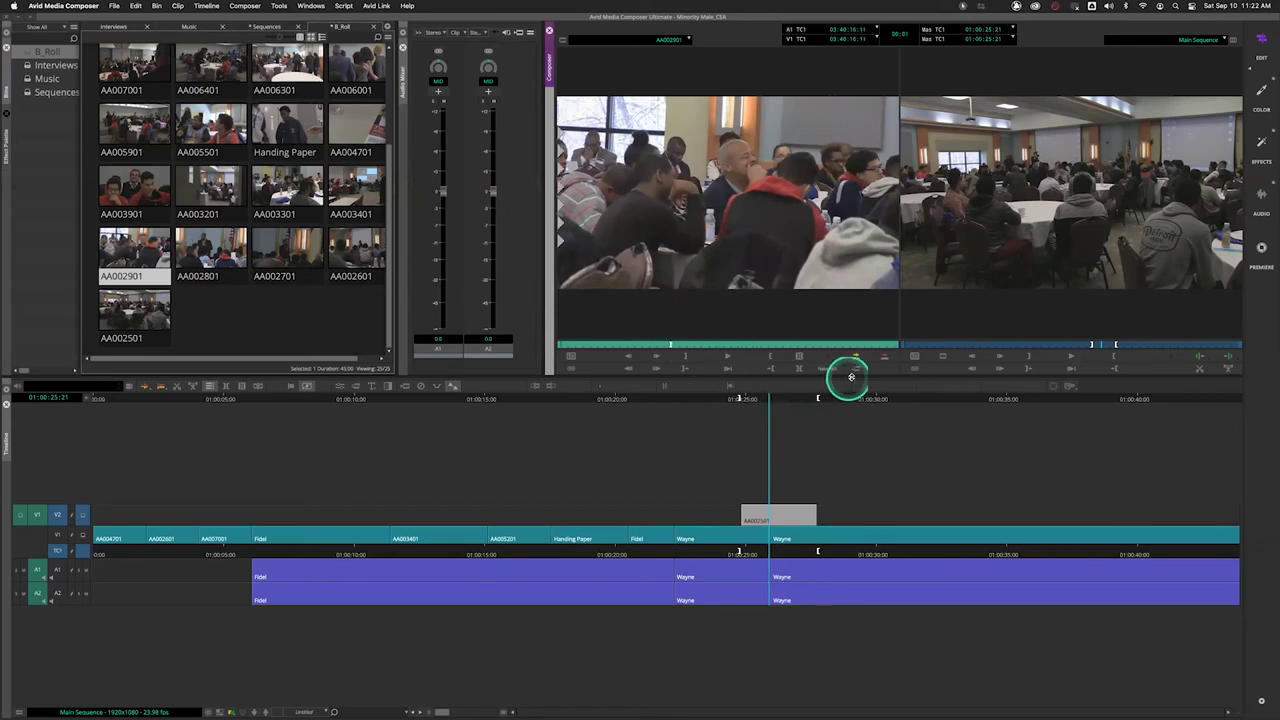
{"action": "left_click", "coordinate": [885, 358]}
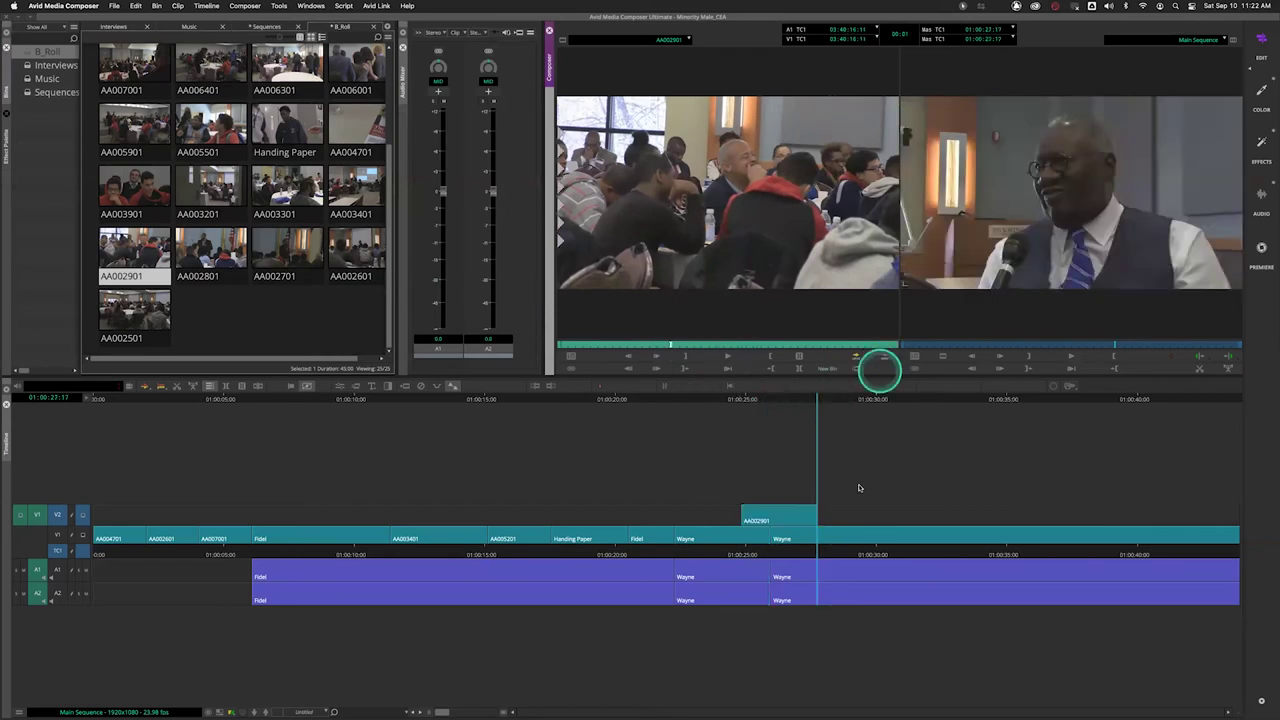
Play the second interview across the AA002901 cutaway to check how it covers the jump cut.
{"action": "left_click", "coordinate": [740, 548]}
{"action": "left_click", "coordinate": [702, 557]}
{"action": "key", "text": "space"}
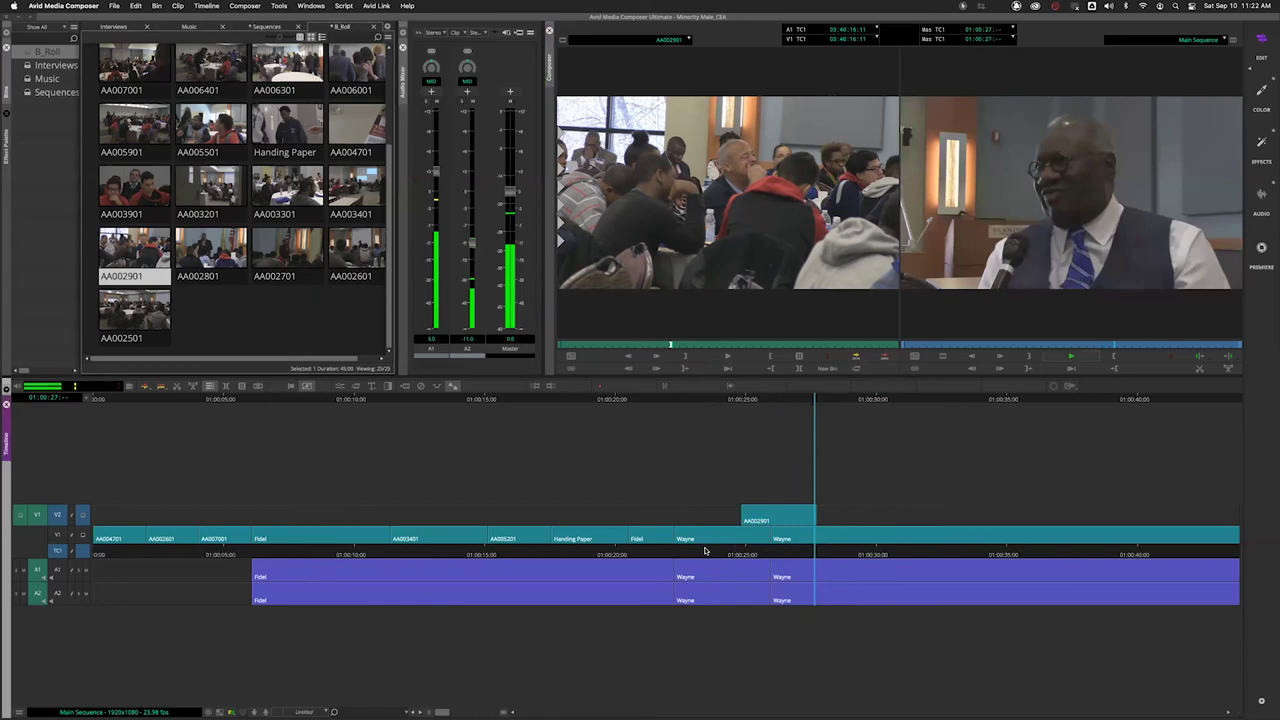
{"action": "left_click", "coordinate": [766, 551]}
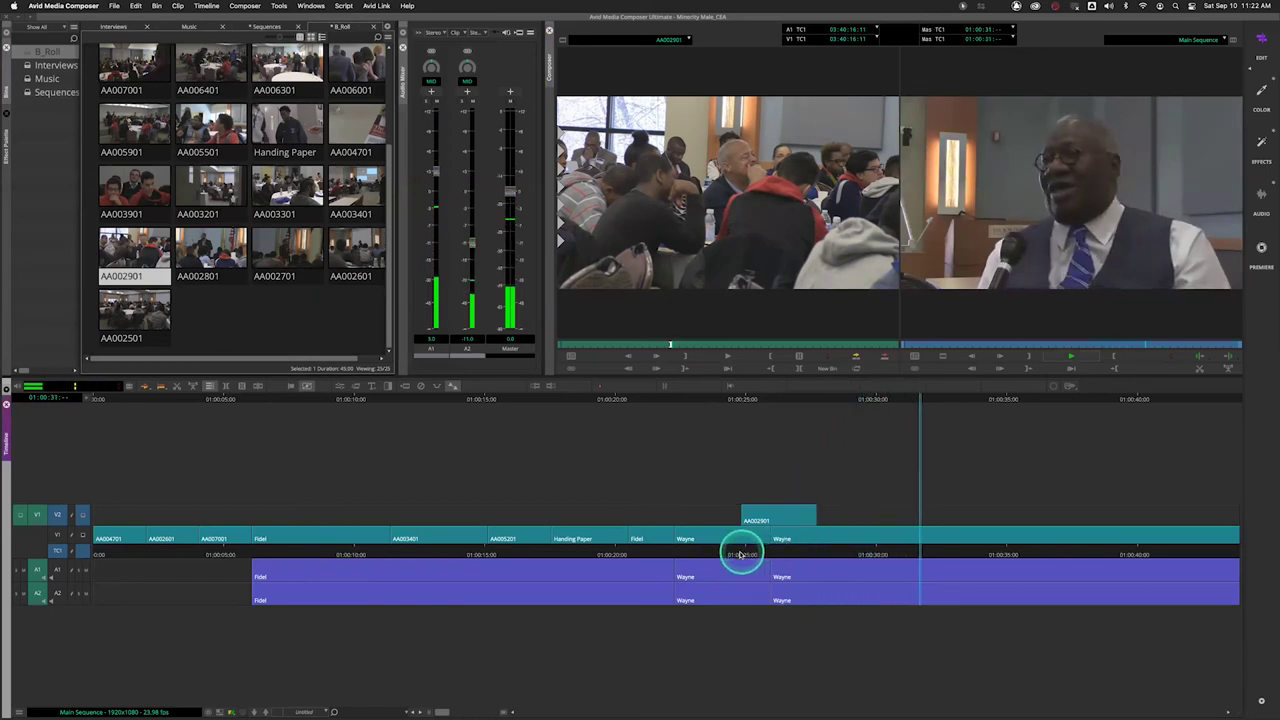
Play the second interview past the AA002901 cutaway and mark its next unwanted section with an In point and an Out point at 01:00:40:17.
{"action": "left_click", "coordinate": [722, 556]}
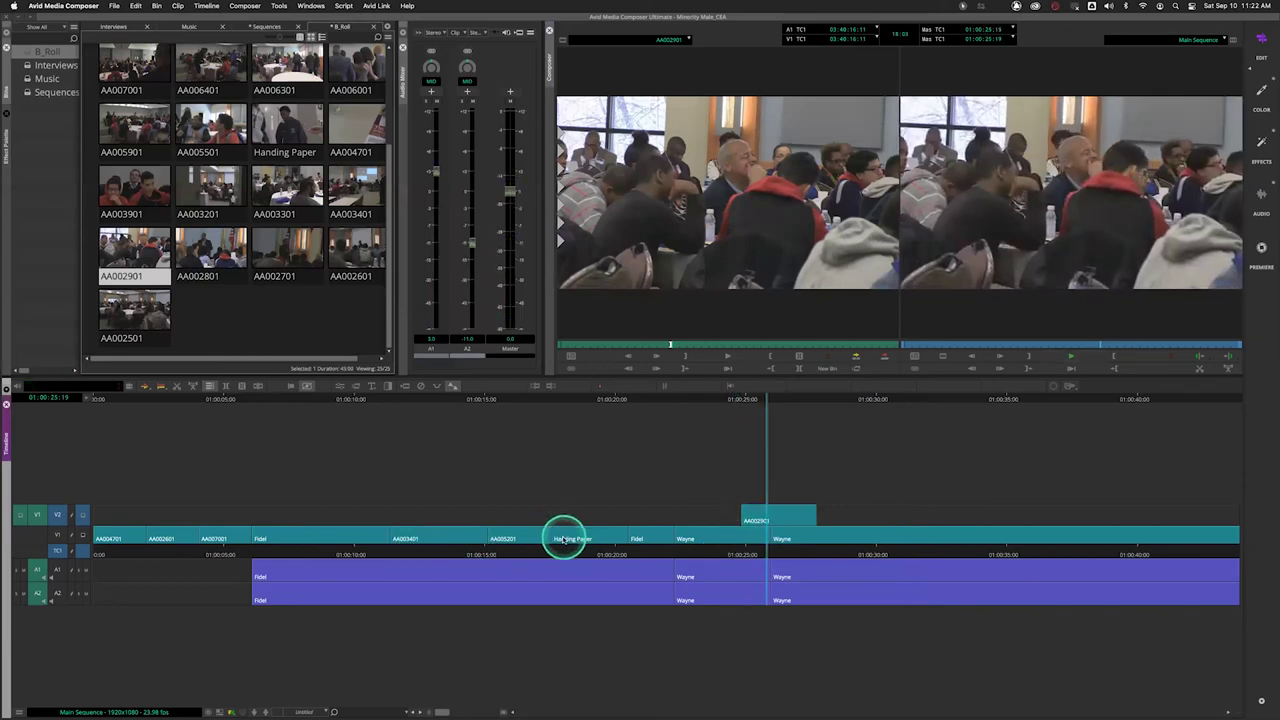
{"action": "left_click_drag", "start_coordinate": [750, 556], "coordinate": [730, 527]}
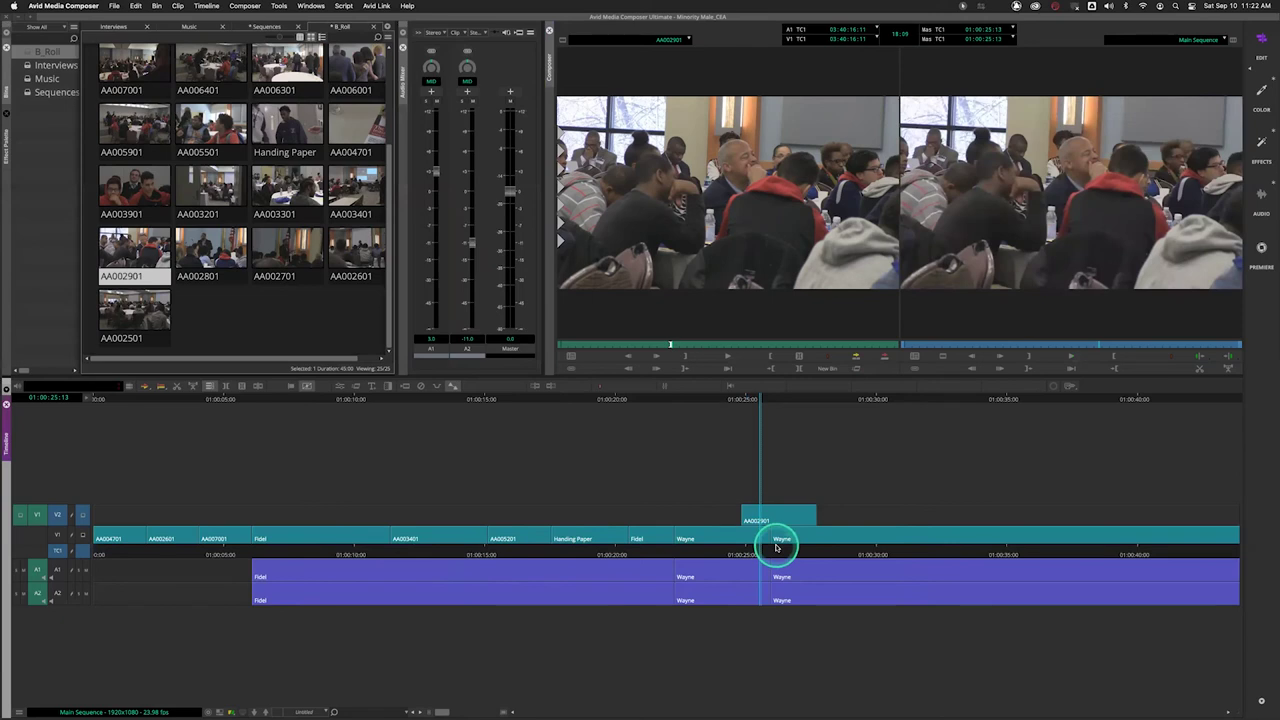
{"action": "key", "text": "space"}
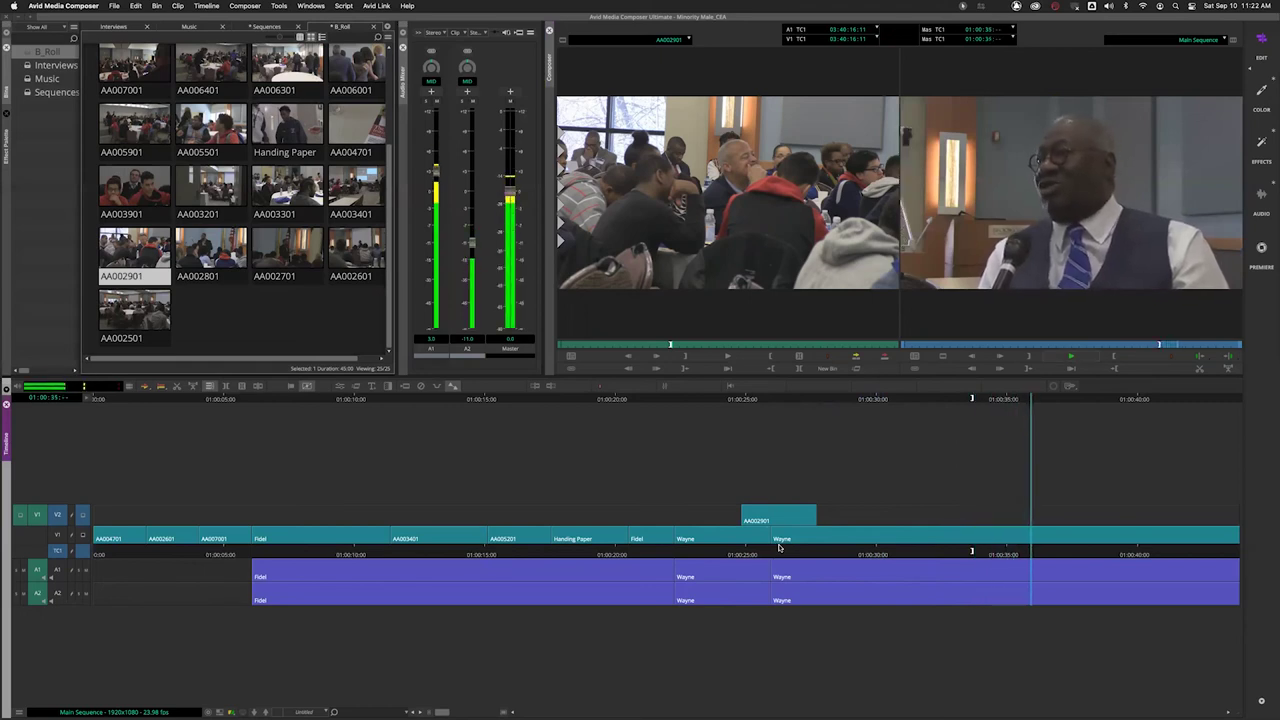
{"action": "left_click", "coordinate": [781, 546]}
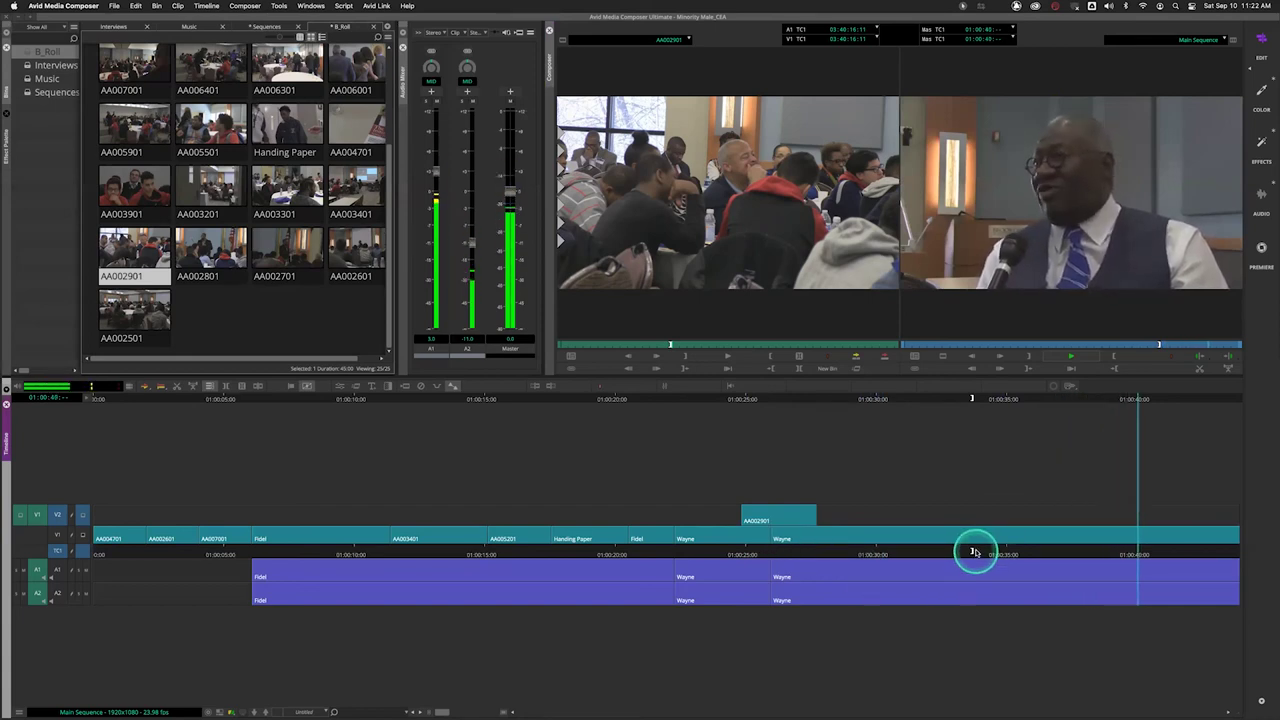
{"action": "key", "text": "o"}
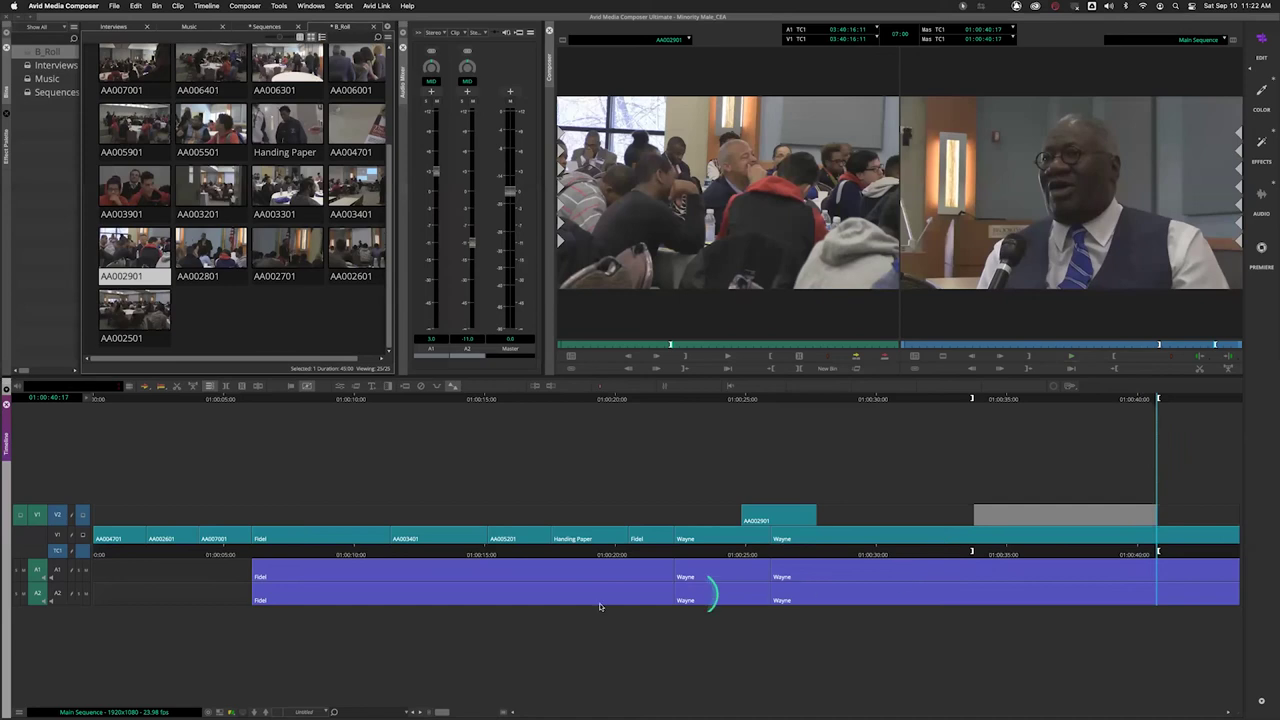
Enable V1, A1 and A2 alongside V2, preview the join around the marked interview section, and extract that section from the sequence.
{"action": "left_click", "coordinate": [58, 548]}
{"action": "left_click_drag", "start_coordinate": [58, 553], "coordinate": [60, 592]}
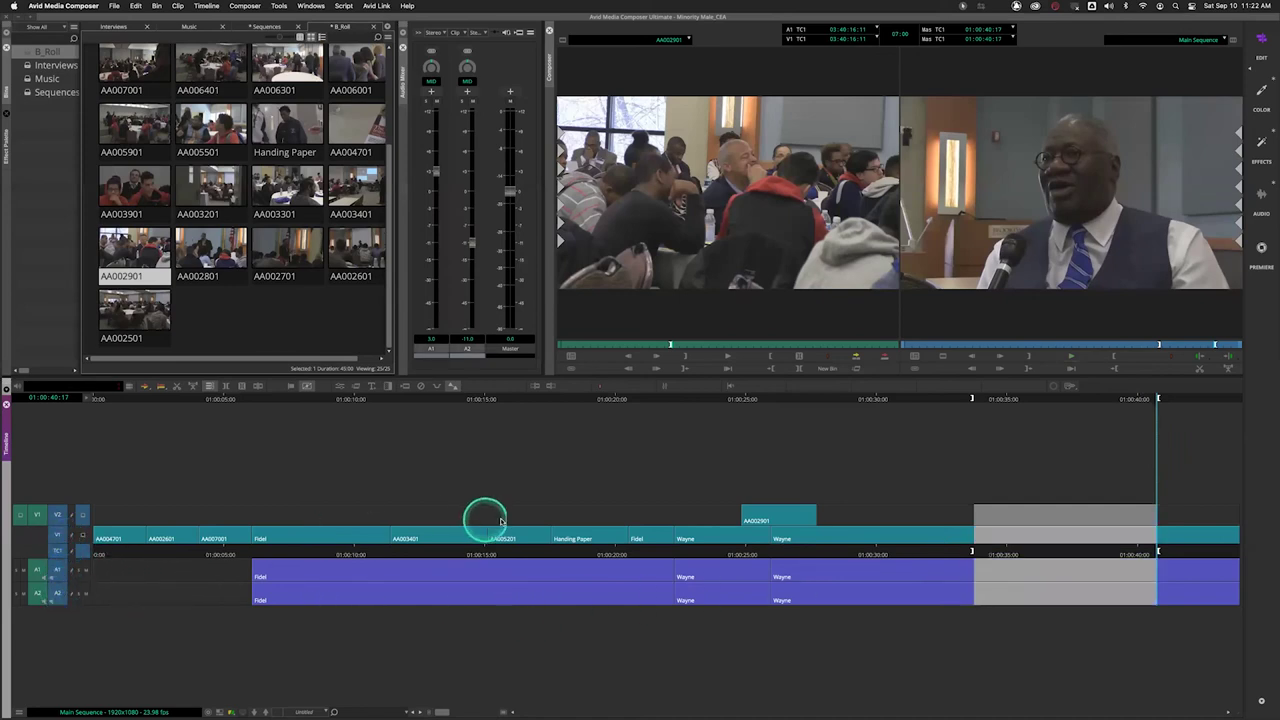
{"action": "left_click", "coordinate": [923, 552]}
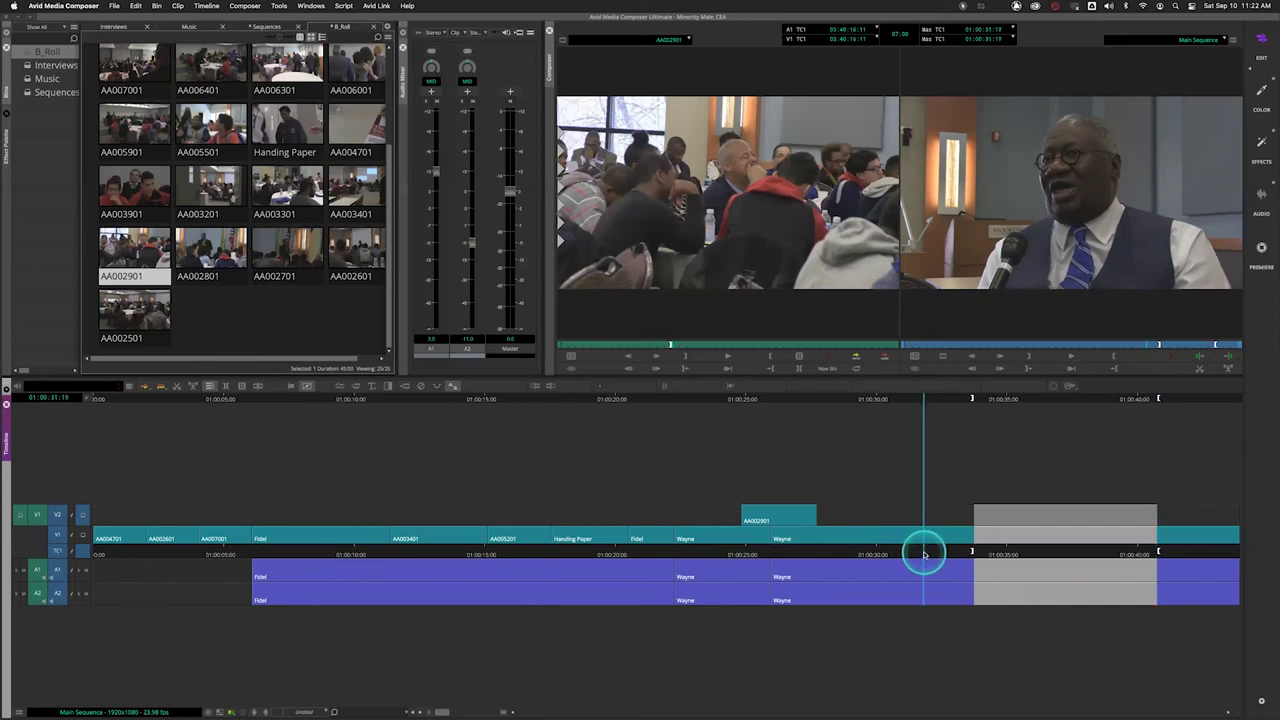
{"action": "key", "text": "space"}
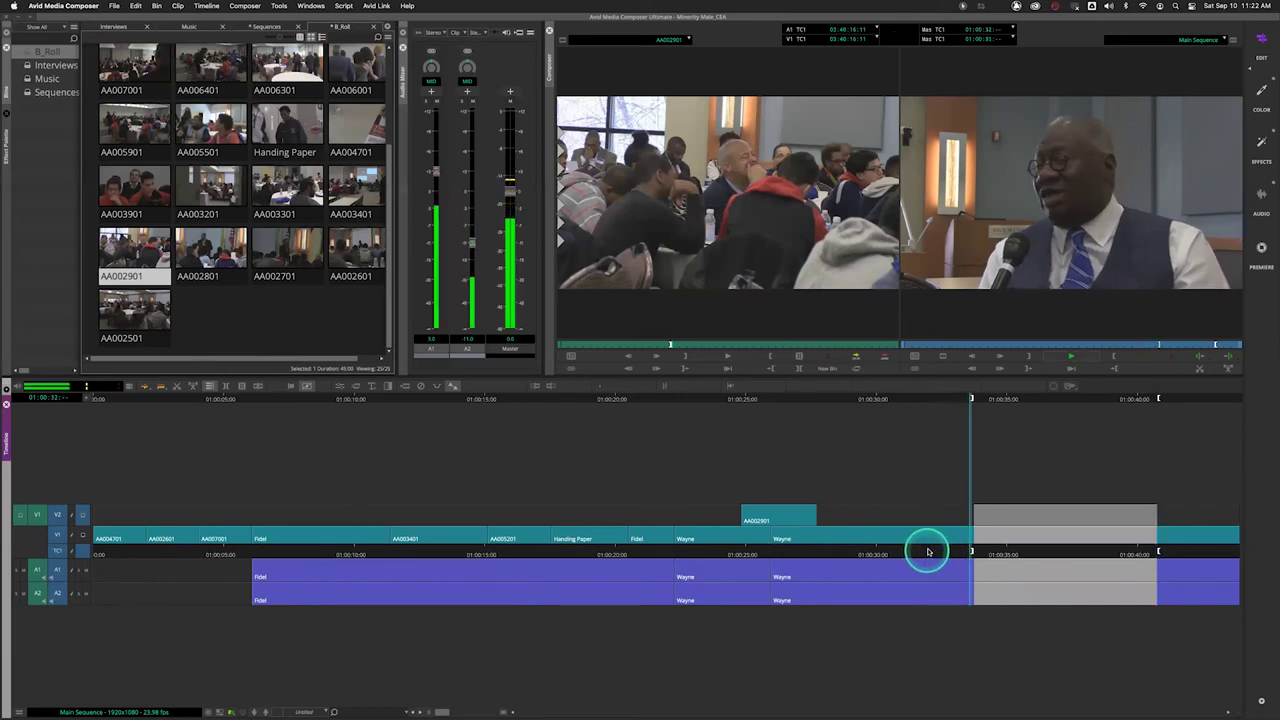
{"action": "key", "text": "space"}
{"action": "key", "text": "w"}
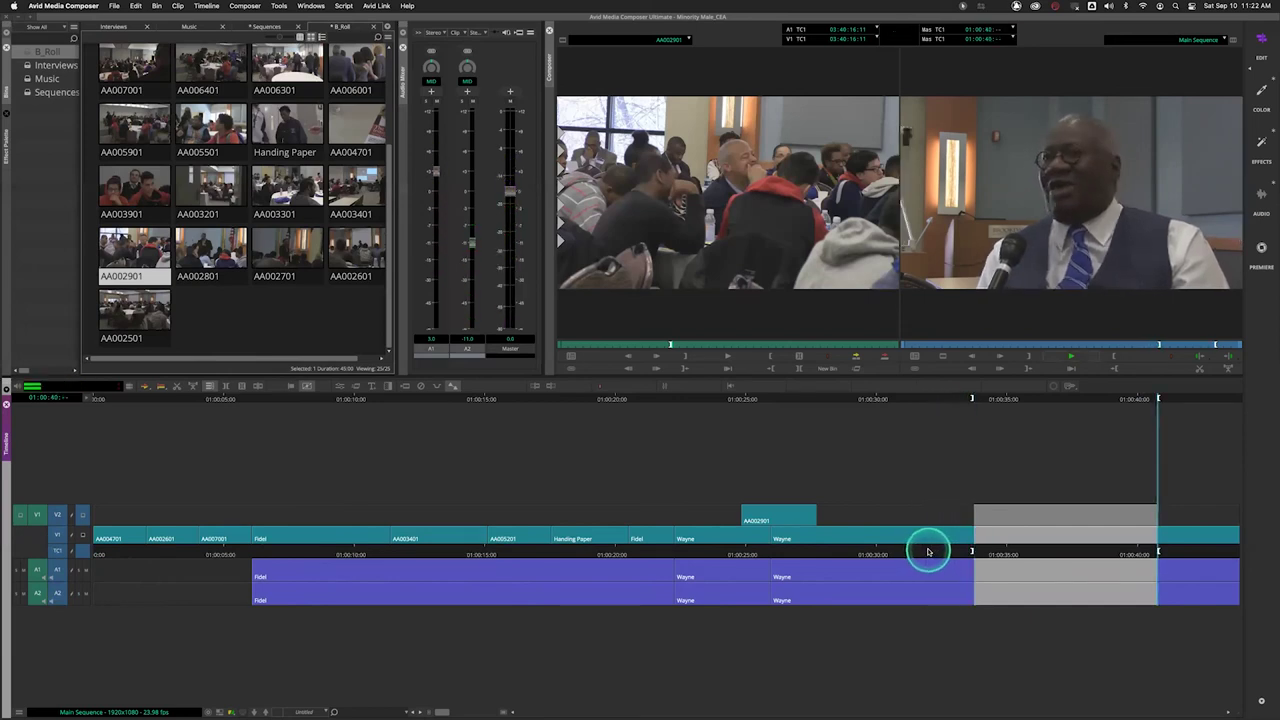
{"action": "key", "text": "space"}
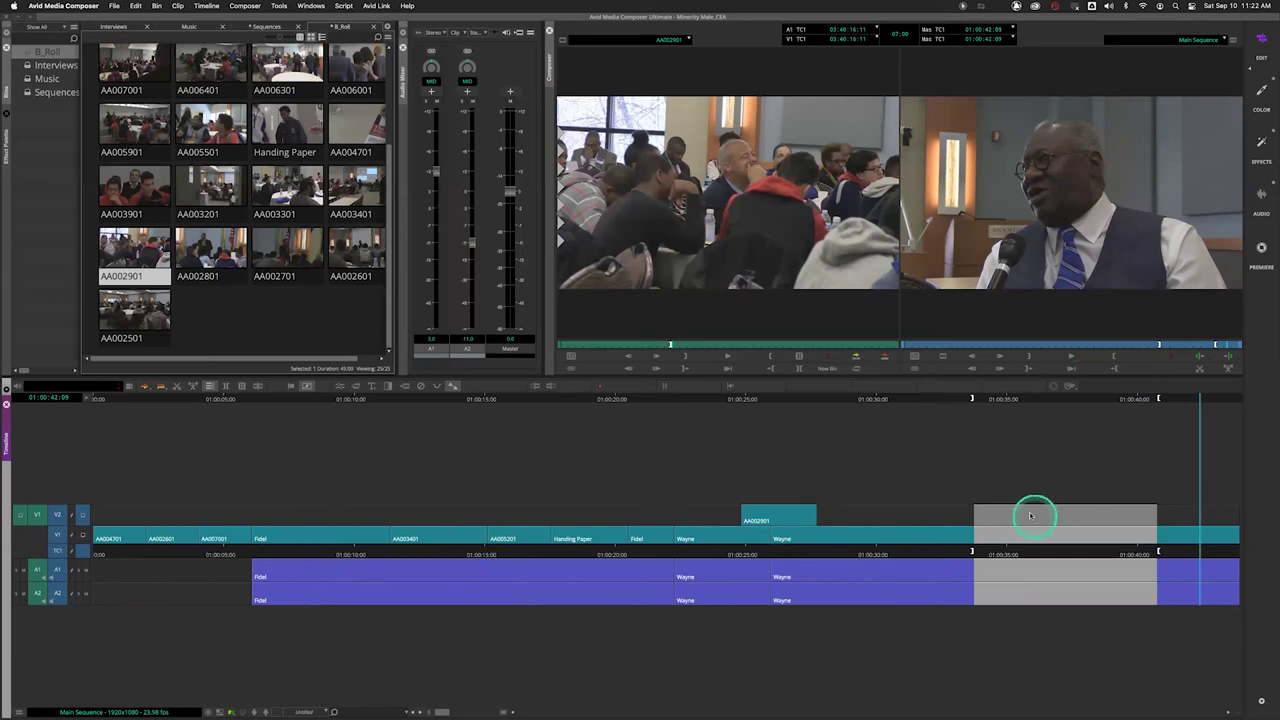
{"action": "left_click", "coordinate": [1196, 370]}
Replay the interview across the new jump cut to judge where a cutaway should start.
{"action": "left_click", "coordinate": [1070, 555]}
{"action": "key", "text": "space"}
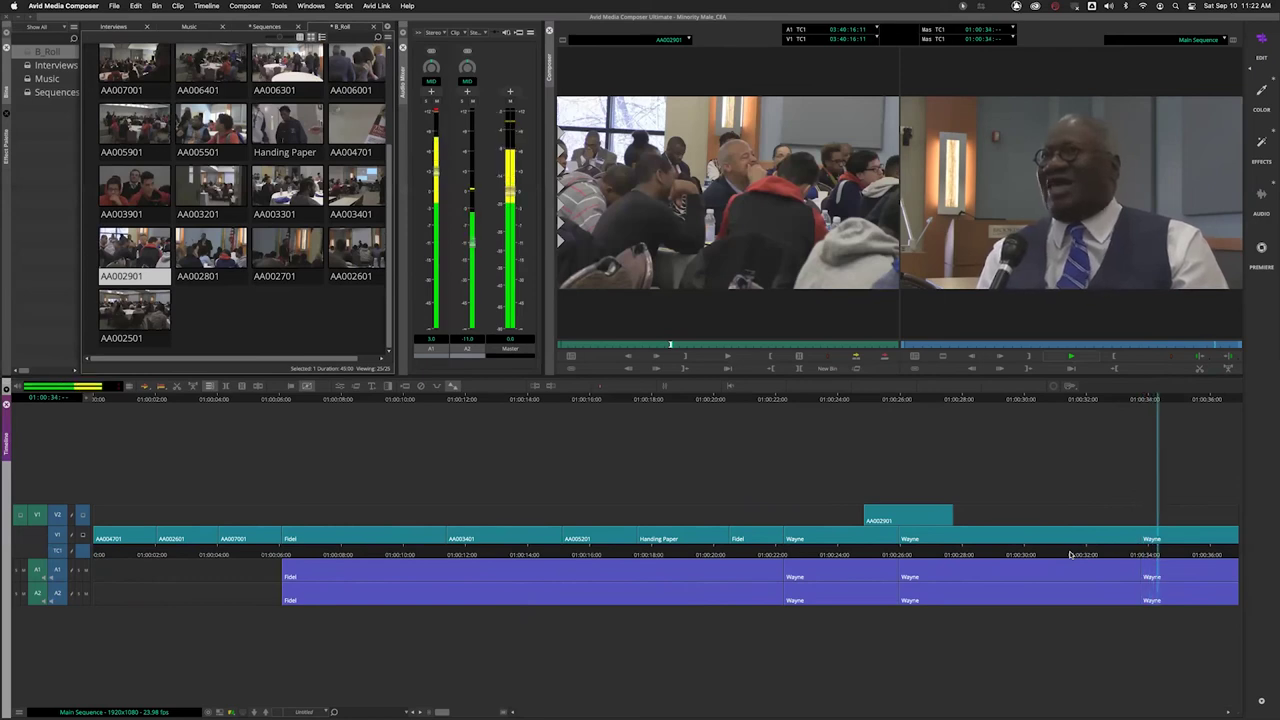
{"action": "key", "text": "space"}
{"action": "left_click", "coordinate": [1085, 551]}
{"action": "key", "text": "space"}
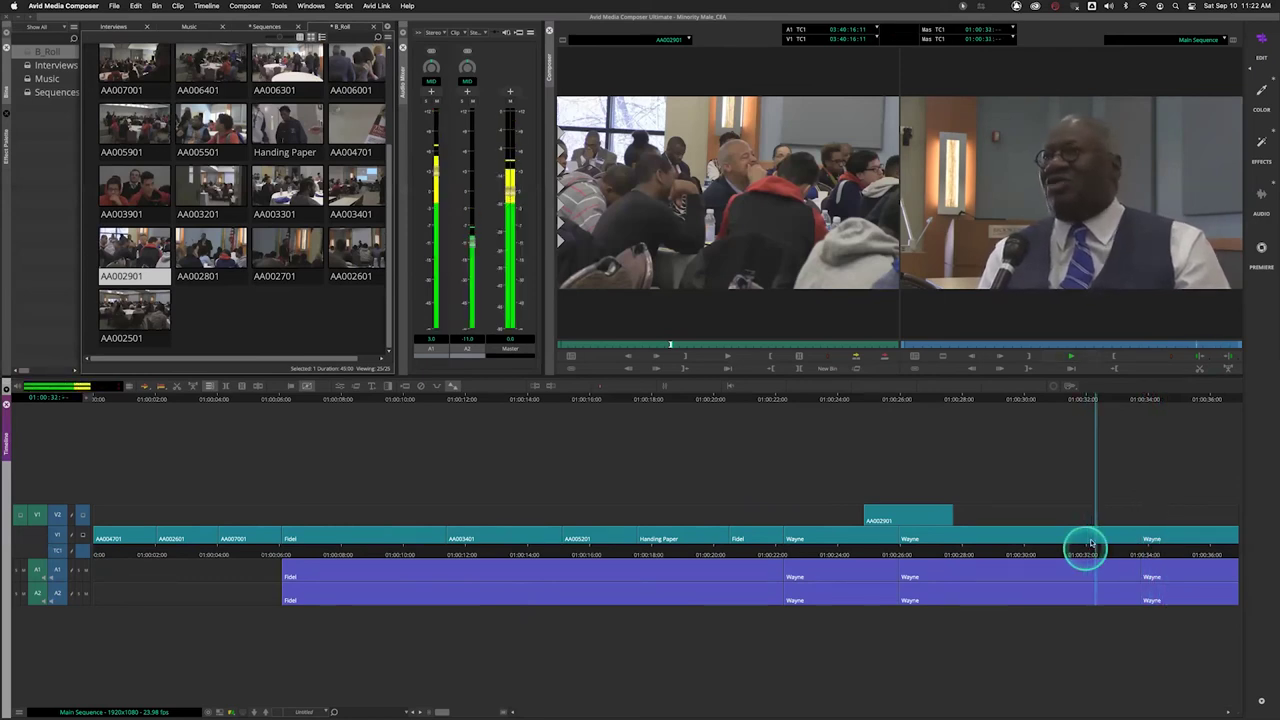
{"action": "left_click_drag", "start_coordinate": [1108, 555], "coordinate": [1087, 558]}
{"action": "key", "text": "space"}
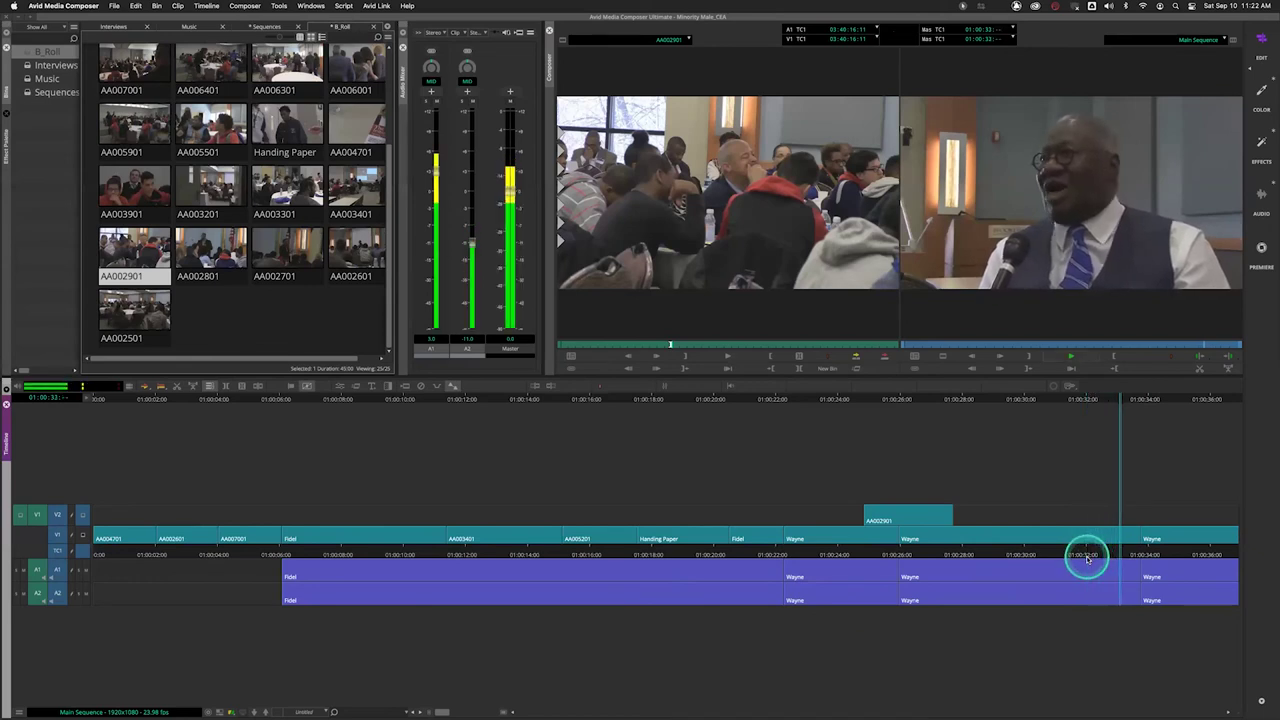
{"action": "left_click", "coordinate": [1120, 557]}
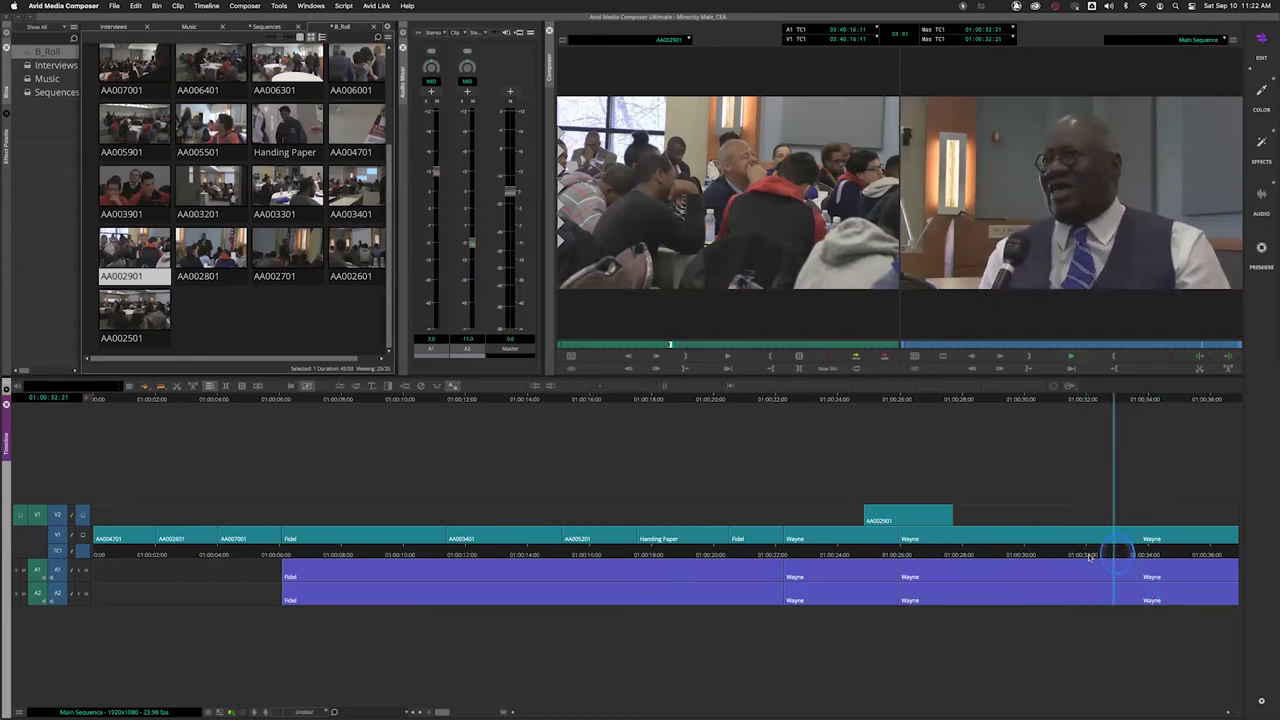
Mark an In point shortly before the new jump cut and an Out point at 01:00:34:12 just after it.
{"action": "left_click", "coordinate": [1075, 555]}
{"action": "key", "text": "space"}
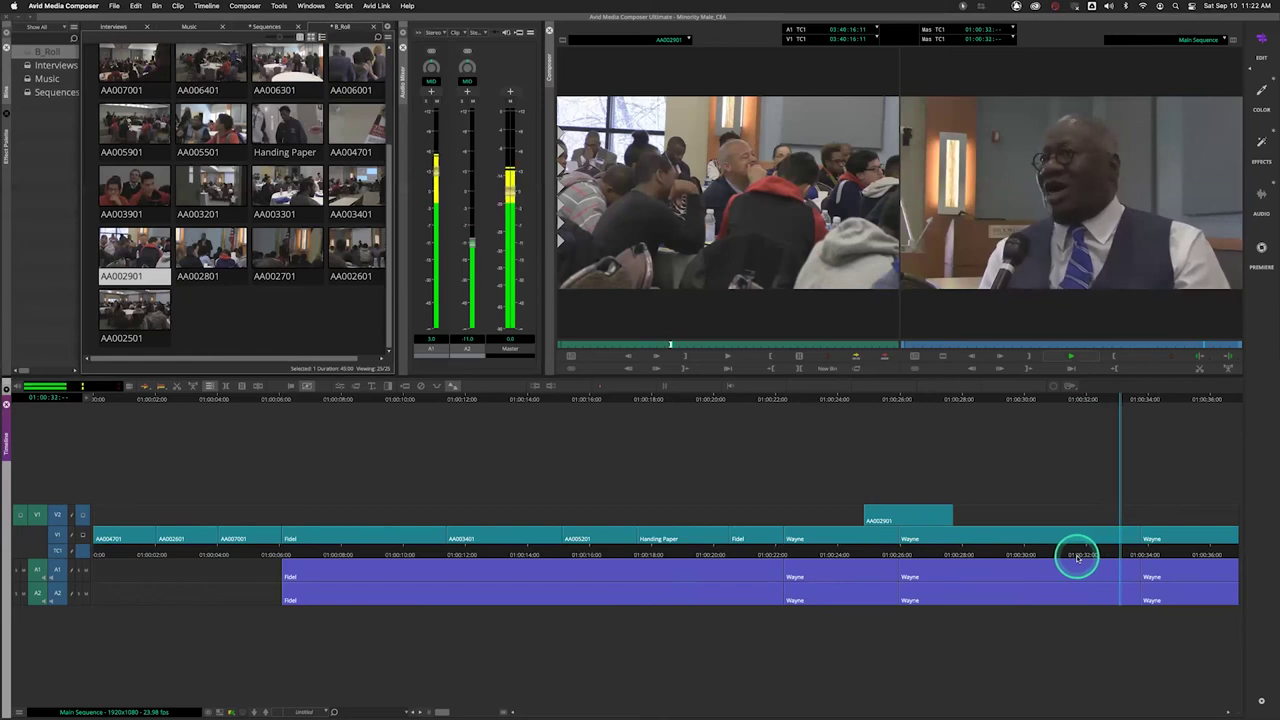
{"action": "left_click", "coordinate": [1131, 555]}
{"action": "left_click", "coordinate": [1101, 555]}
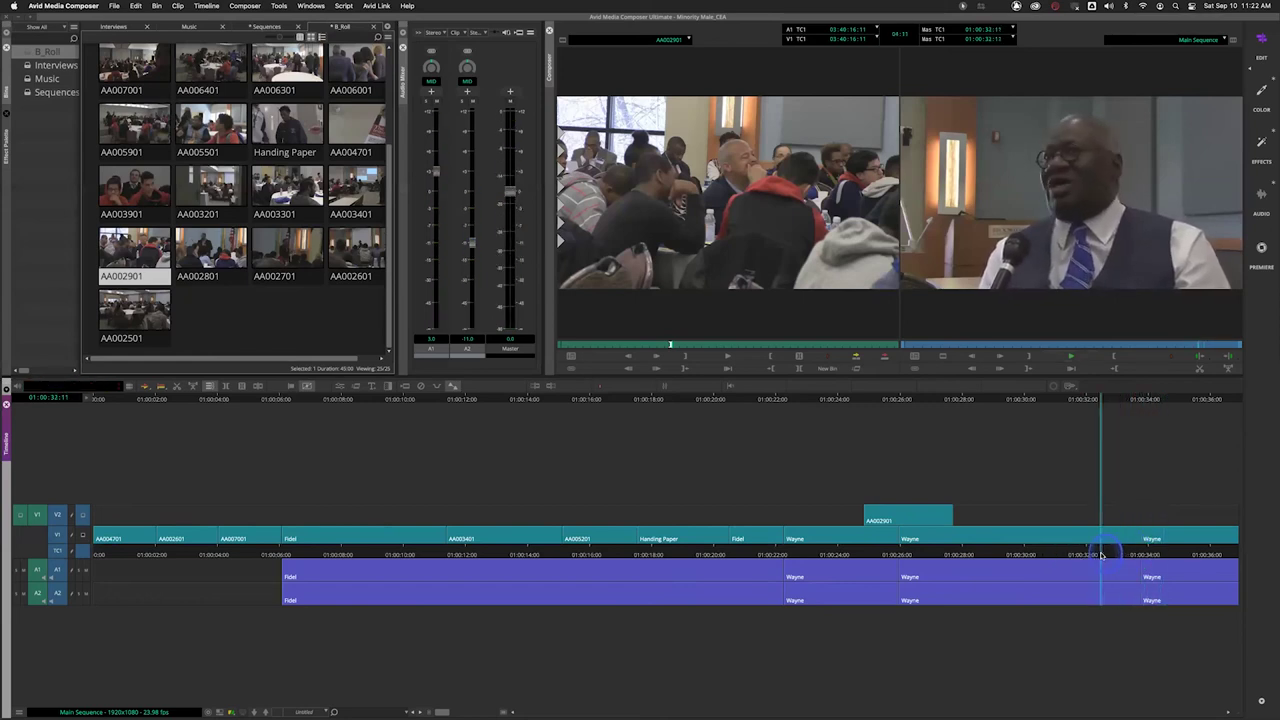
{"action": "left_click", "coordinate": [1072, 555]}
{"action": "key", "text": "space"}
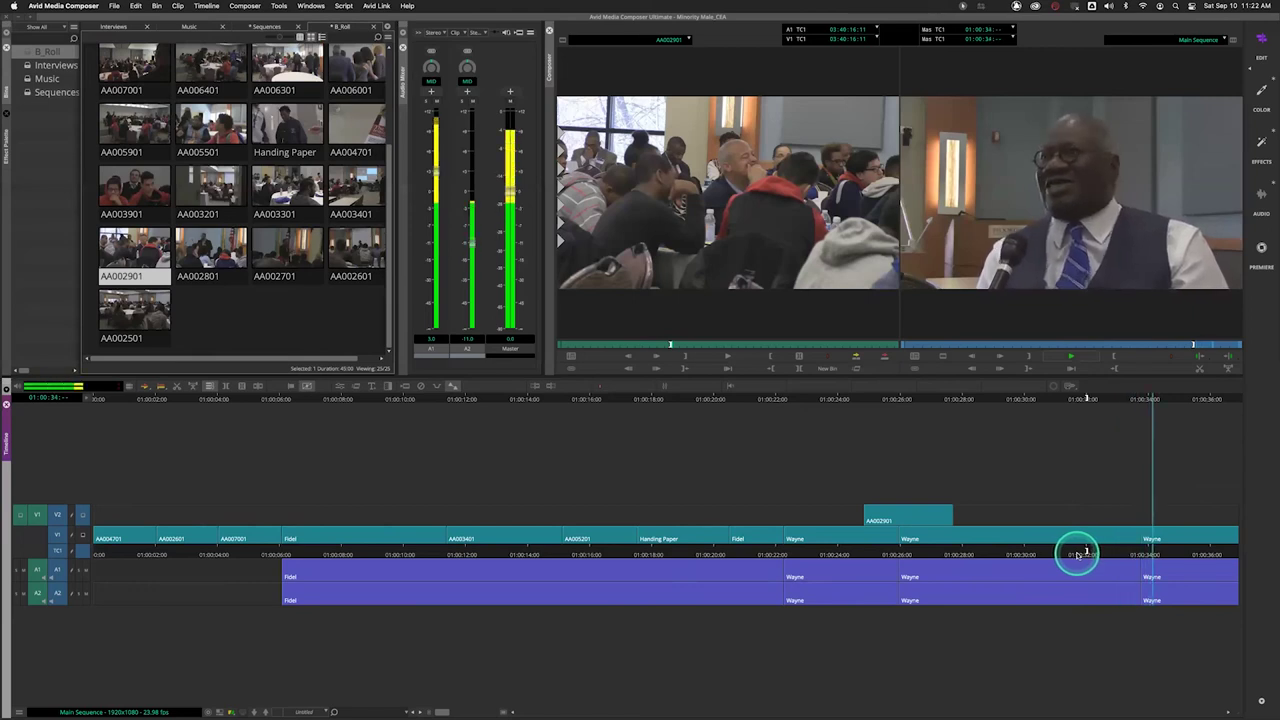
{"action": "key", "text": "space"}
{"action": "key", "text": "o"}
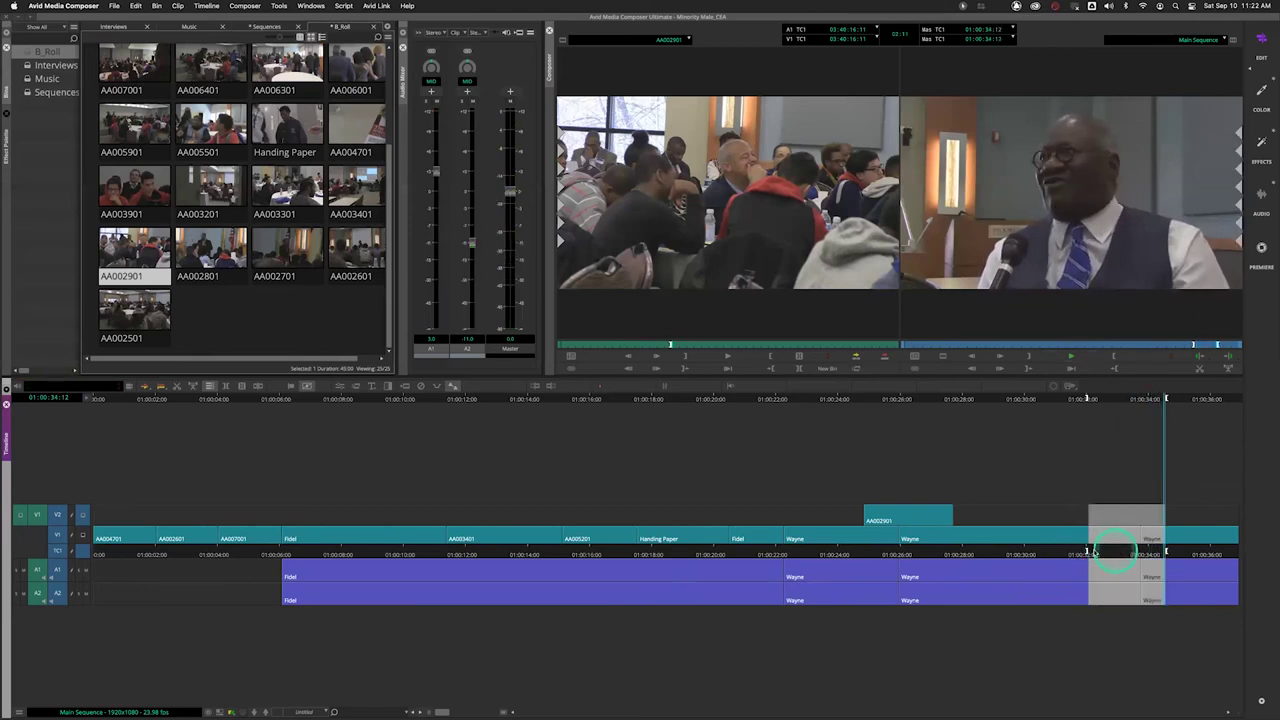
Disable the V1, A1 and A2 record tracks so that the marked range applies only to V2.
{"action": "left_click", "coordinate": [59, 570]}
{"action": "left_click", "coordinate": [59, 570]}
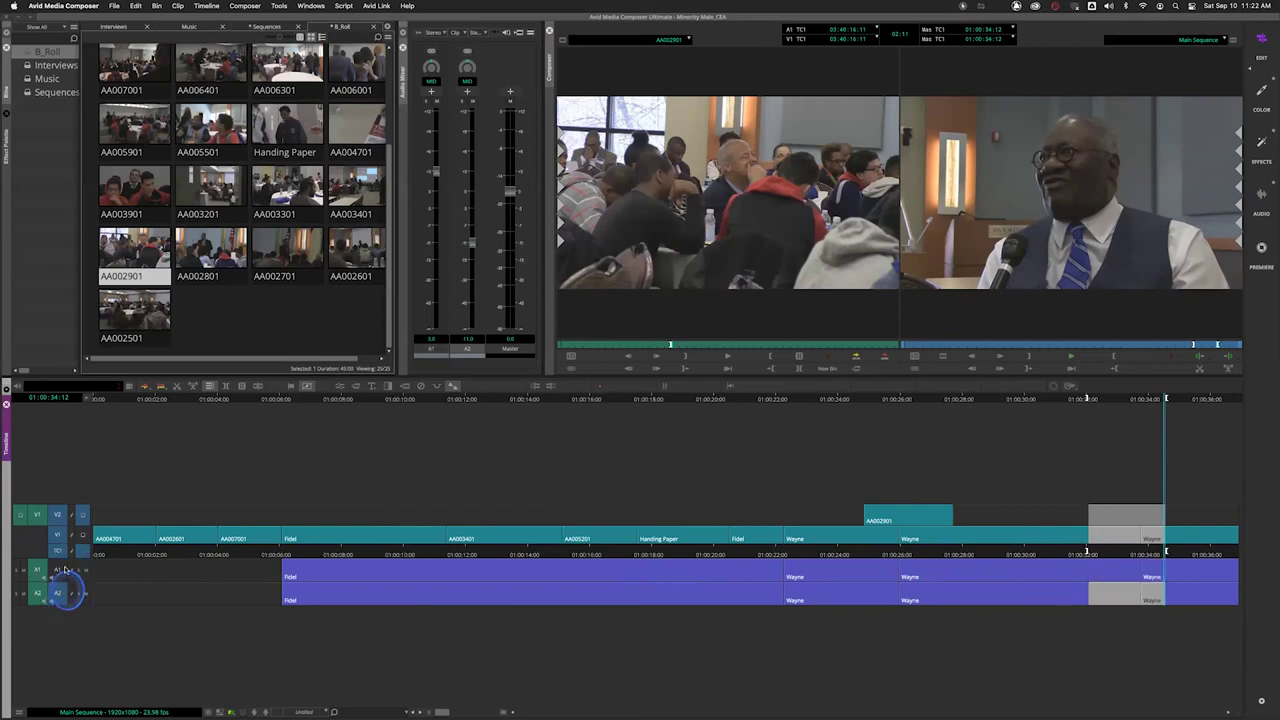
{"action": "left_click", "coordinate": [60, 593]}
{"action": "left_click", "coordinate": [57, 533]}
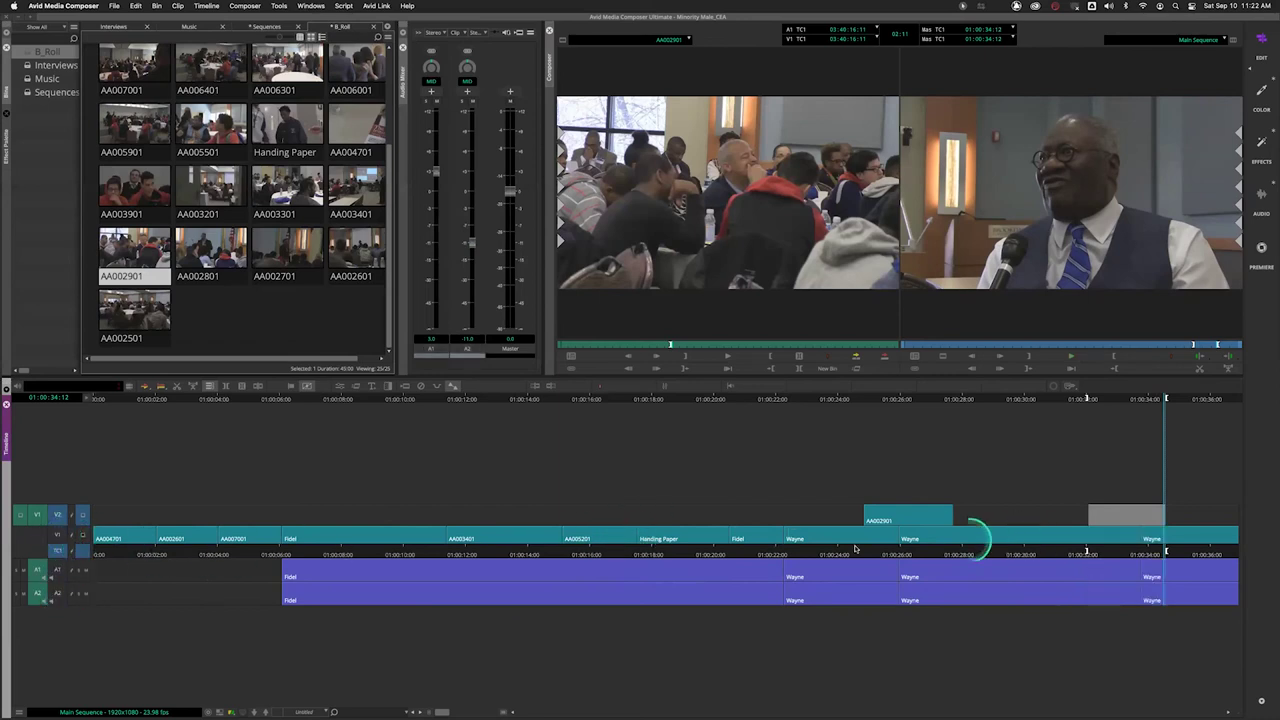
{"action": "left_click", "coordinate": [57, 534]}
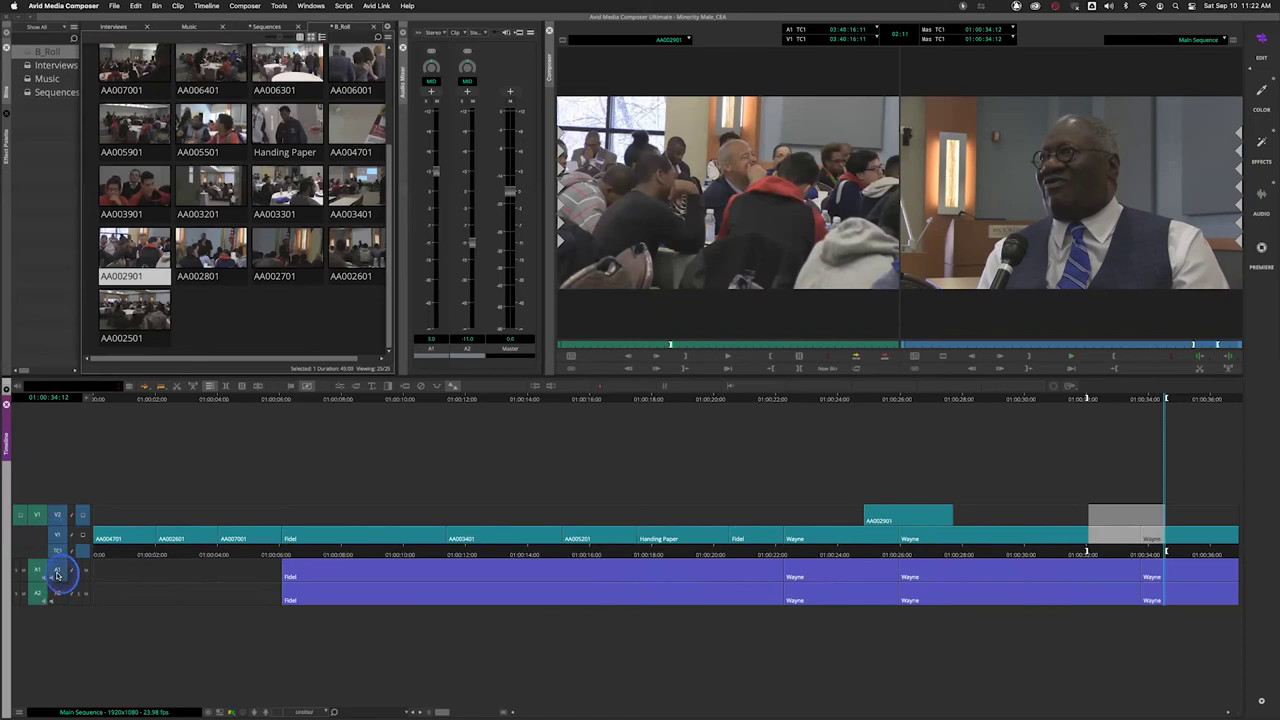
{"action": "left_click", "coordinate": [57, 572]}
{"action": "left_click", "coordinate": [60, 594]}
{"action": "left_click", "coordinate": [60, 594]}
{"action": "left_click", "coordinate": [54, 571]}
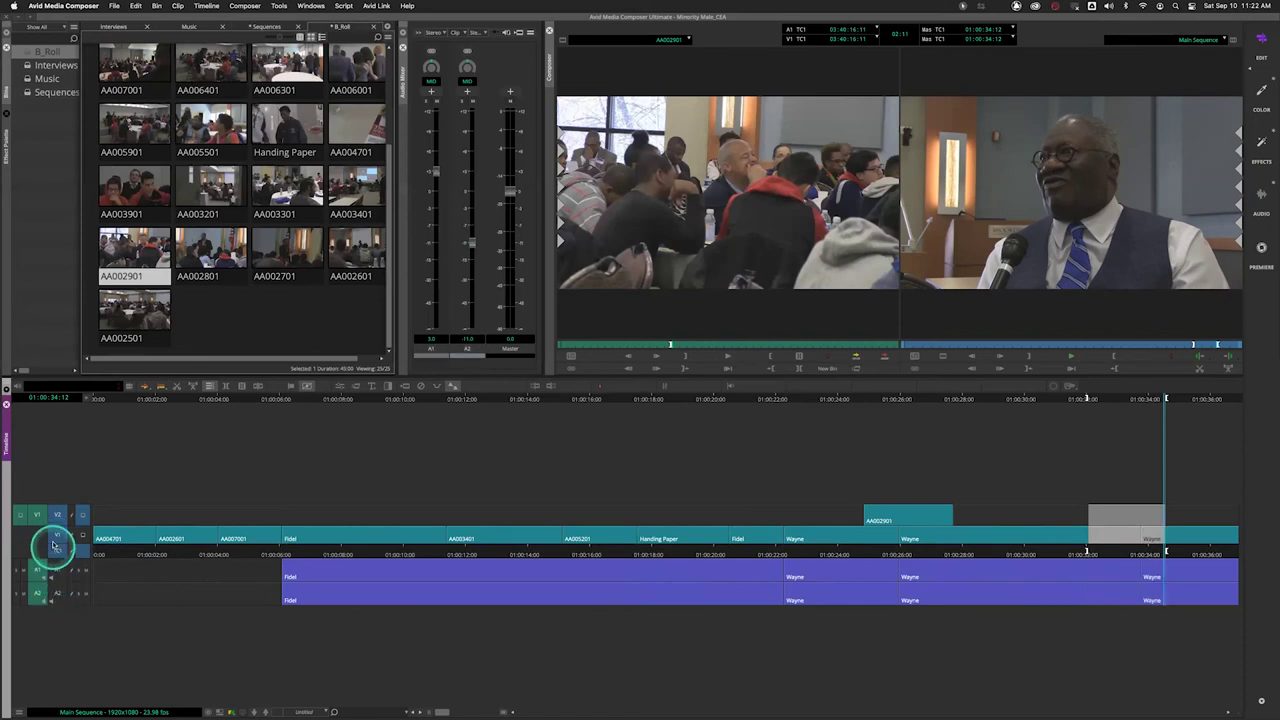
{"action": "left_click", "coordinate": [55, 545]}
{"action": "left_click", "coordinate": [62, 516]}
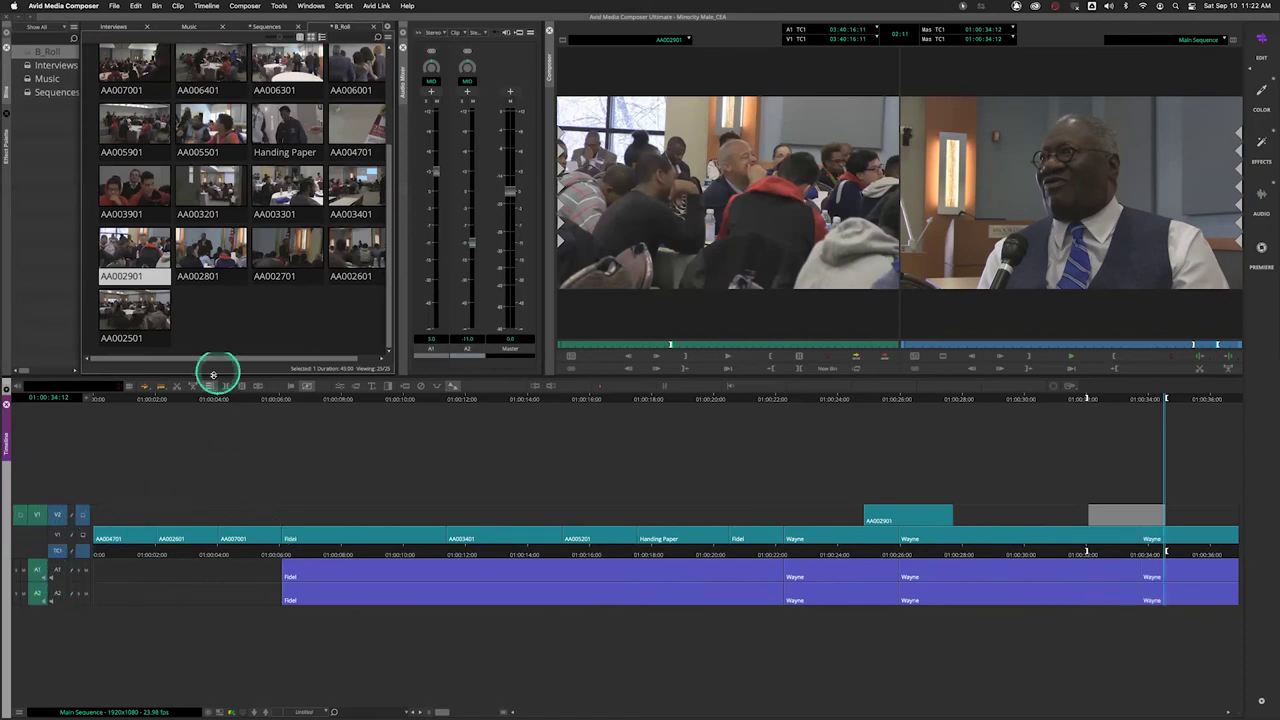
Load the Rutgers Table clip, mark an In point at 04:01:07:11, and overwrite the marked range on V2 with it.
{"action": "scroll", "coordinate": [289, 251], "scroll_direction": "up", "scroll_amount": 3}
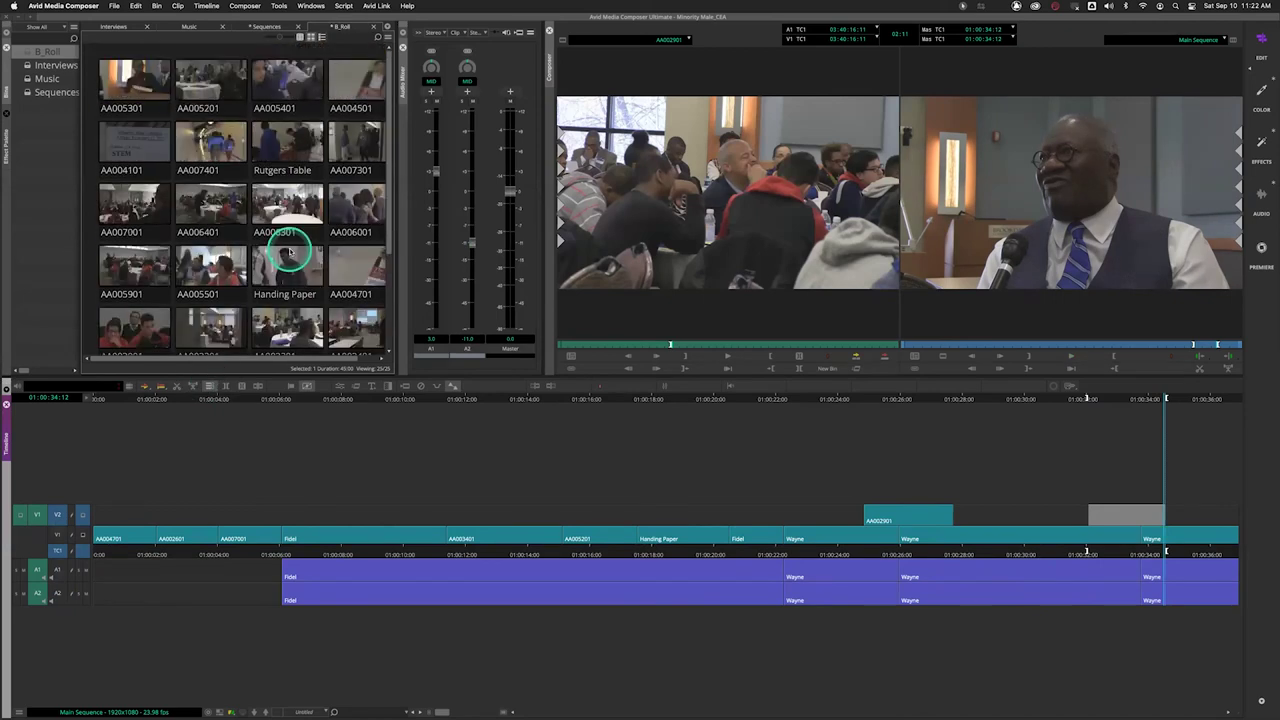
{"action": "left_click", "coordinate": [285, 150]}
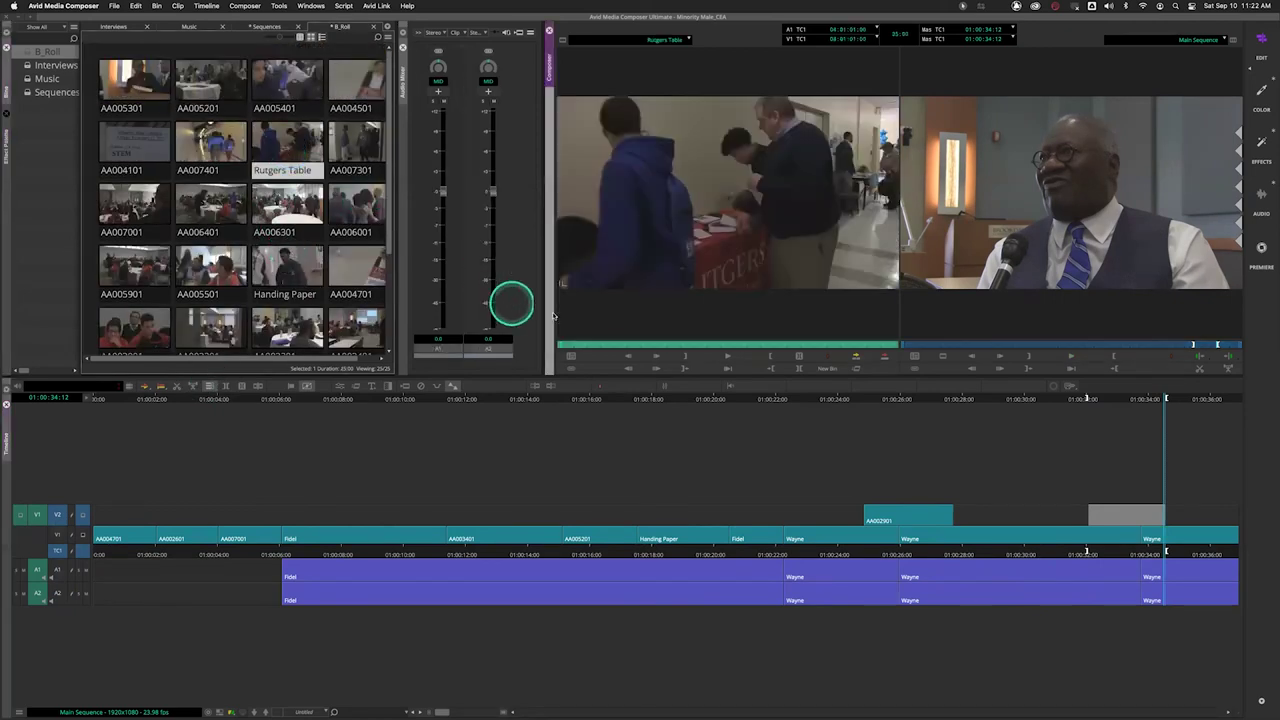
{"action": "left_click_drag", "start_coordinate": [611, 343], "coordinate": [646, 345]}
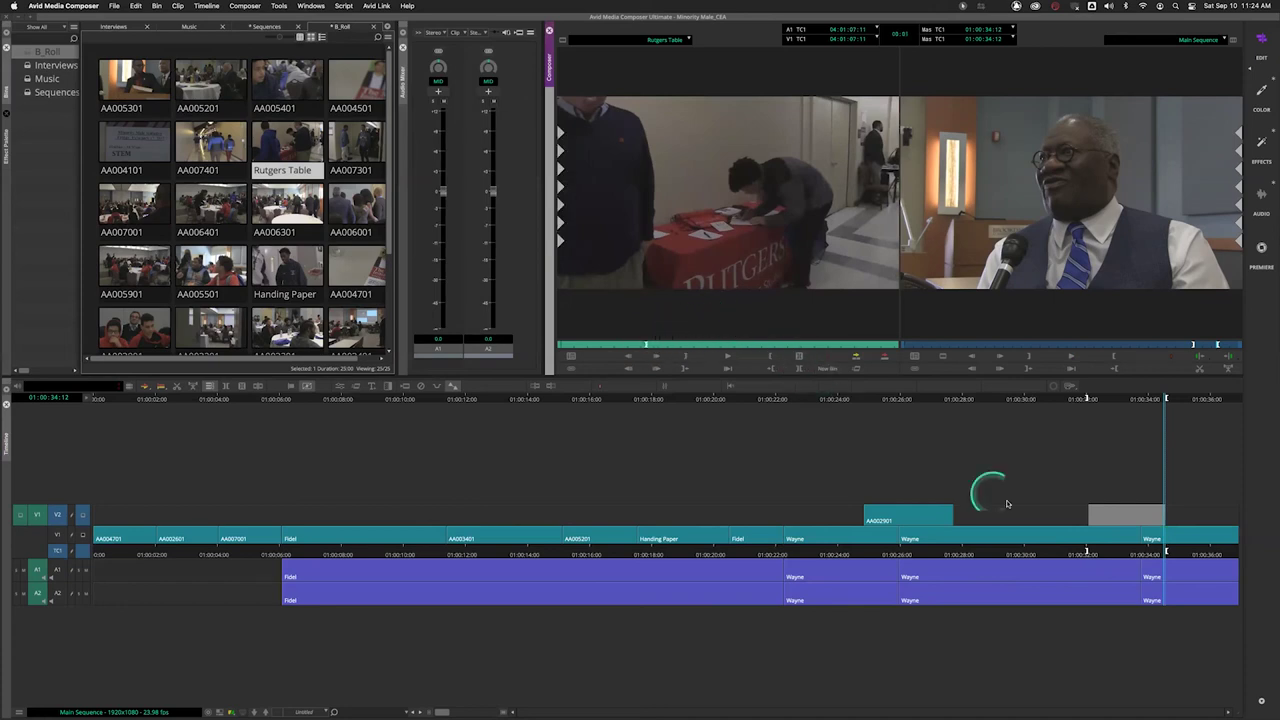
{"action": "left_click", "coordinate": [1121, 547]}
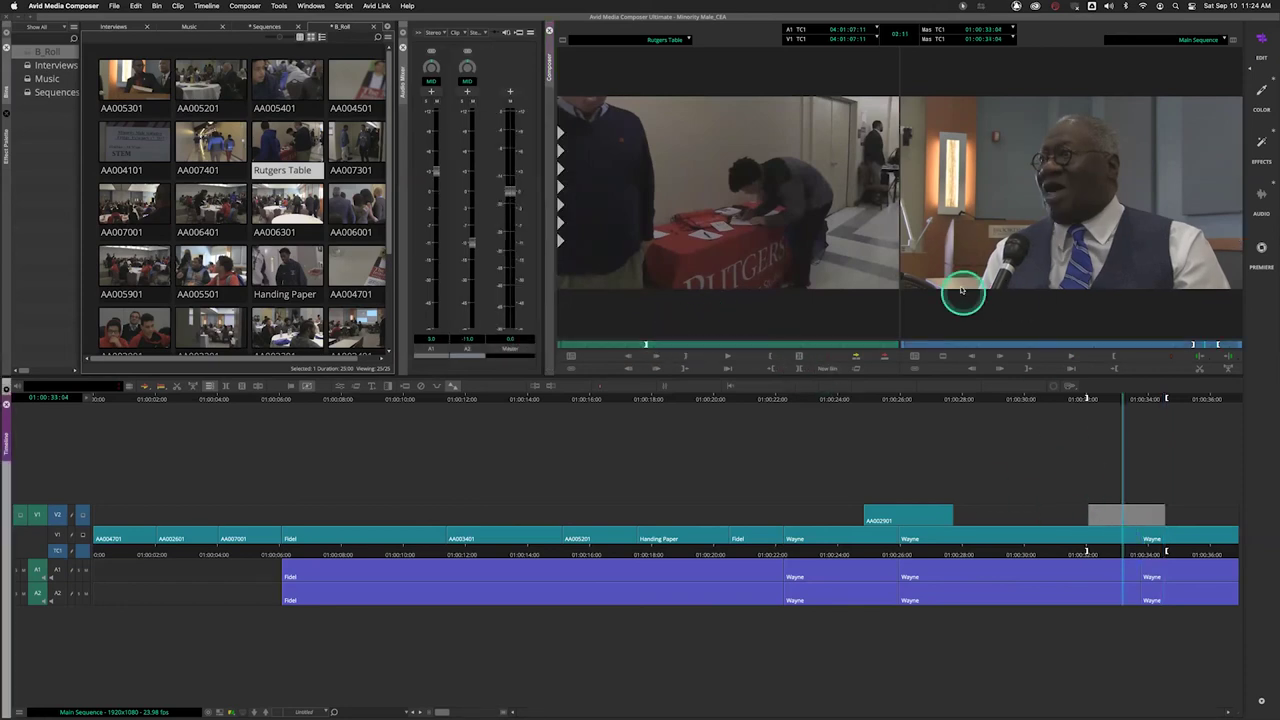
{"action": "left_click_drag", "start_coordinate": [651, 346], "coordinate": [681, 345]}
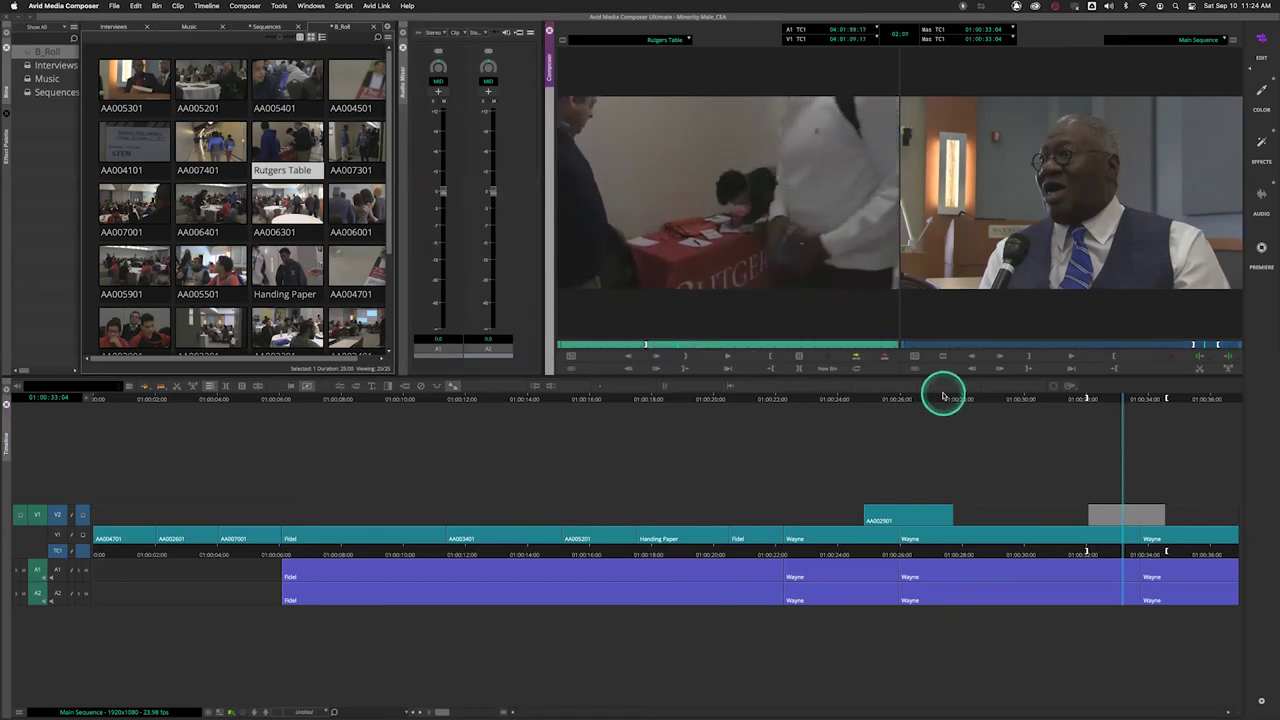
{"action": "left_click", "coordinate": [886, 358]}
Play the sequence from the end of the first interview through the AA002901 and Rutgers Table cutaways.
{"action": "left_click_drag", "start_coordinate": [851, 554], "coordinate": [771, 548]}
{"action": "left_click", "coordinate": [770, 546]}
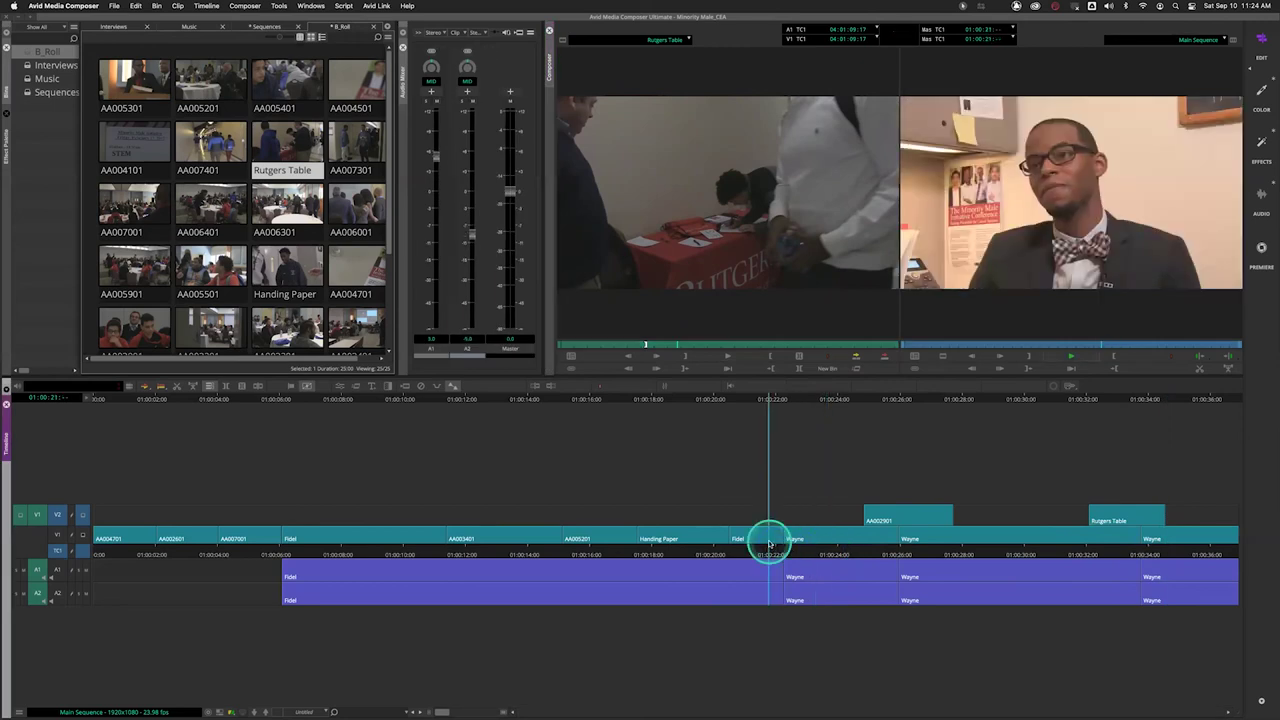
{"action": "key", "text": "space"}
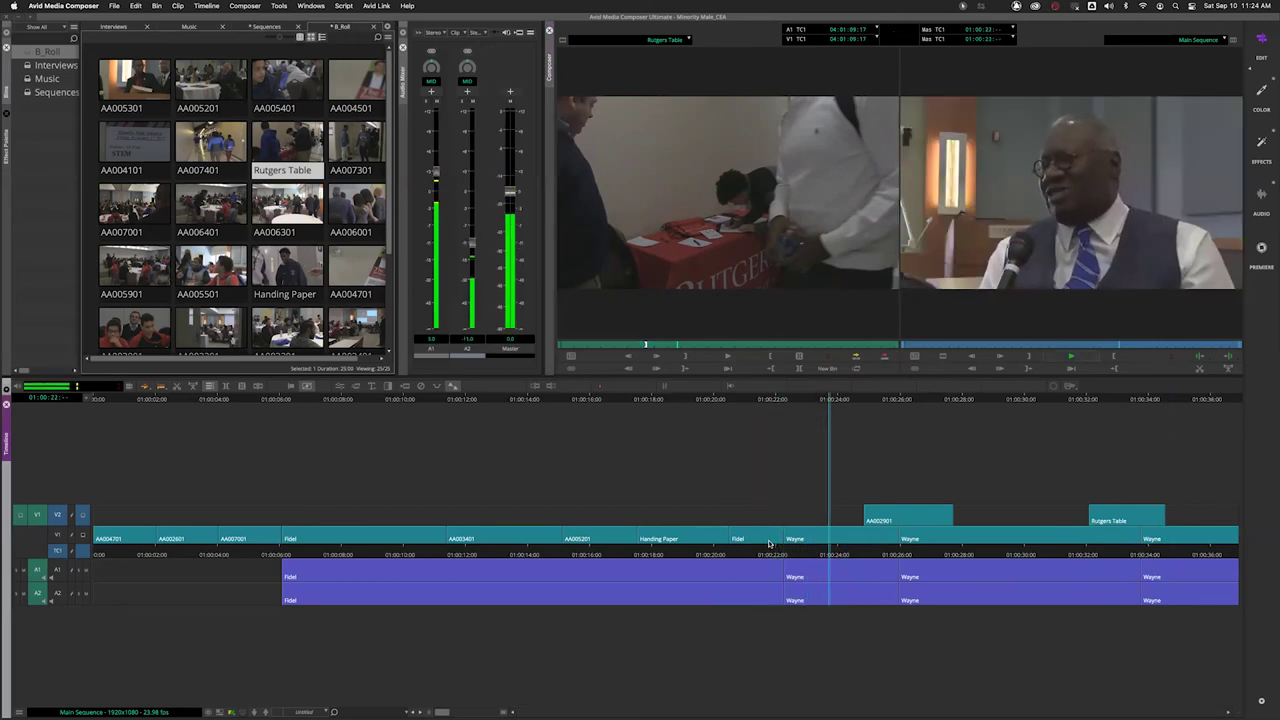
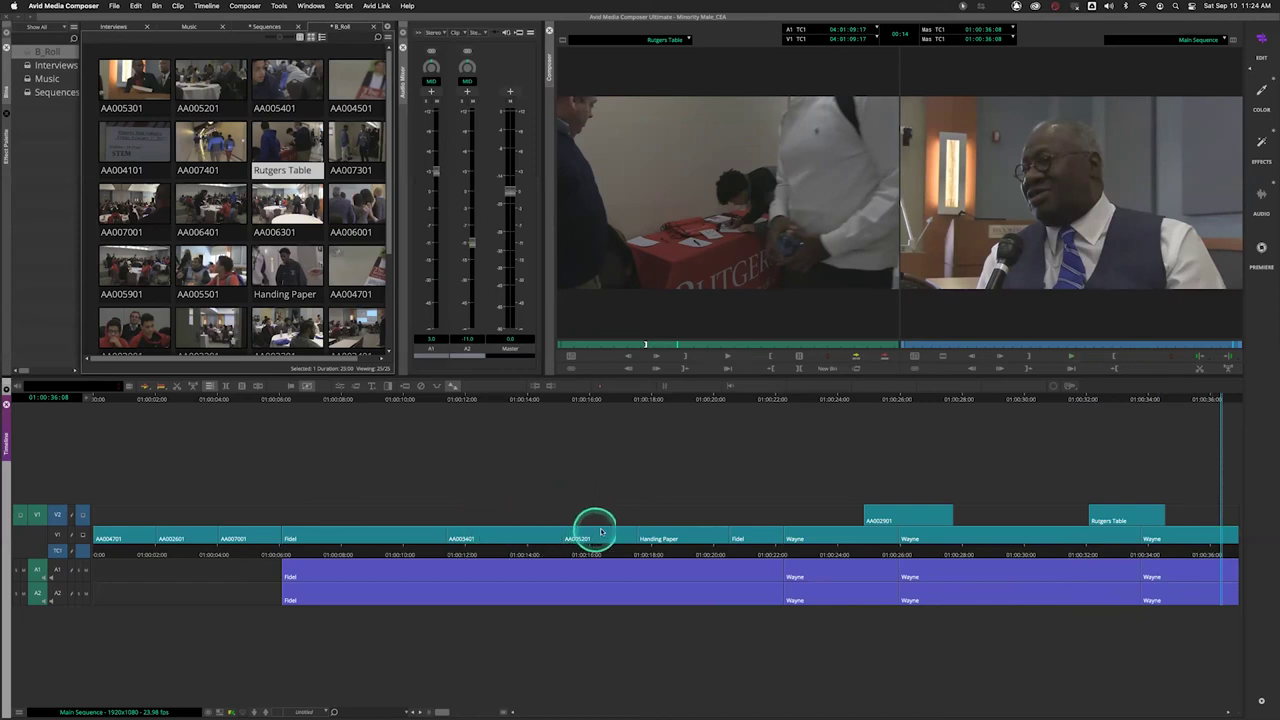
Park the sequence at 01:00:13:02 in AA003401, then display the B-roll bin as a text list sorted by clip name.
{"action": "left_click_drag", "start_coordinate": [643, 554], "coordinate": [499, 549]}
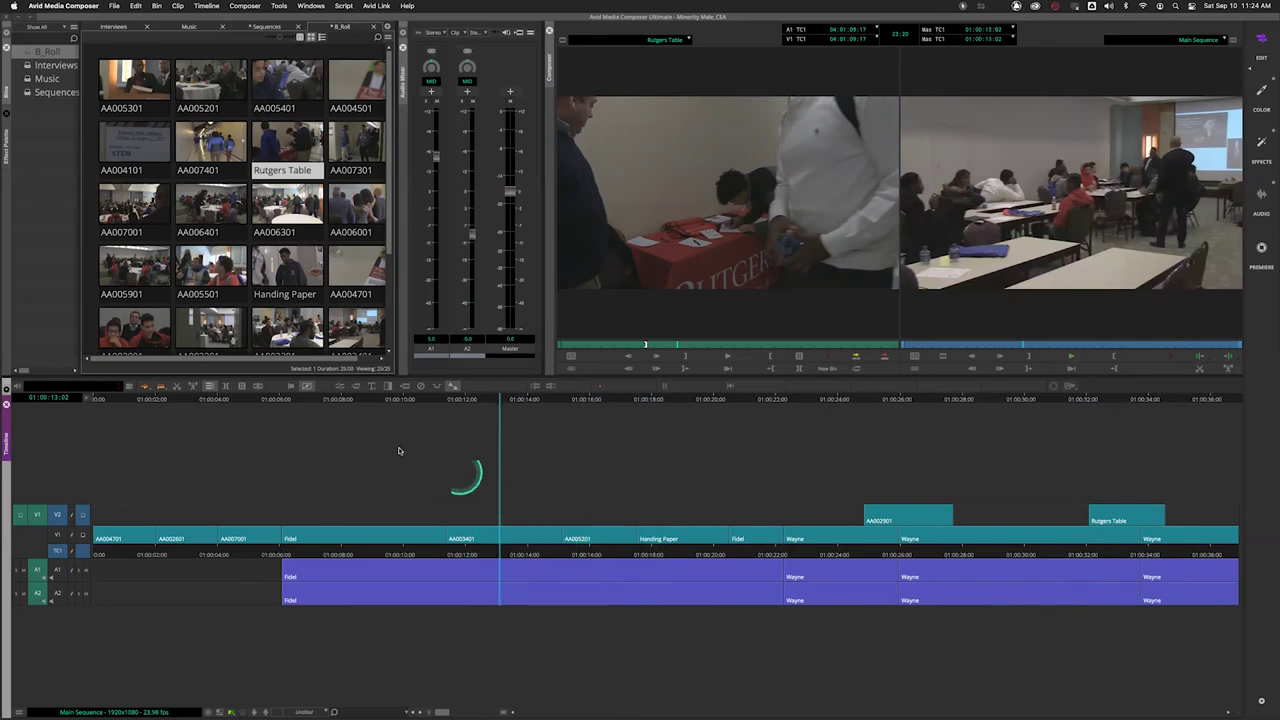
{"action": "left_click_drag", "start_coordinate": [392, 251], "coordinate": [393, 337]}
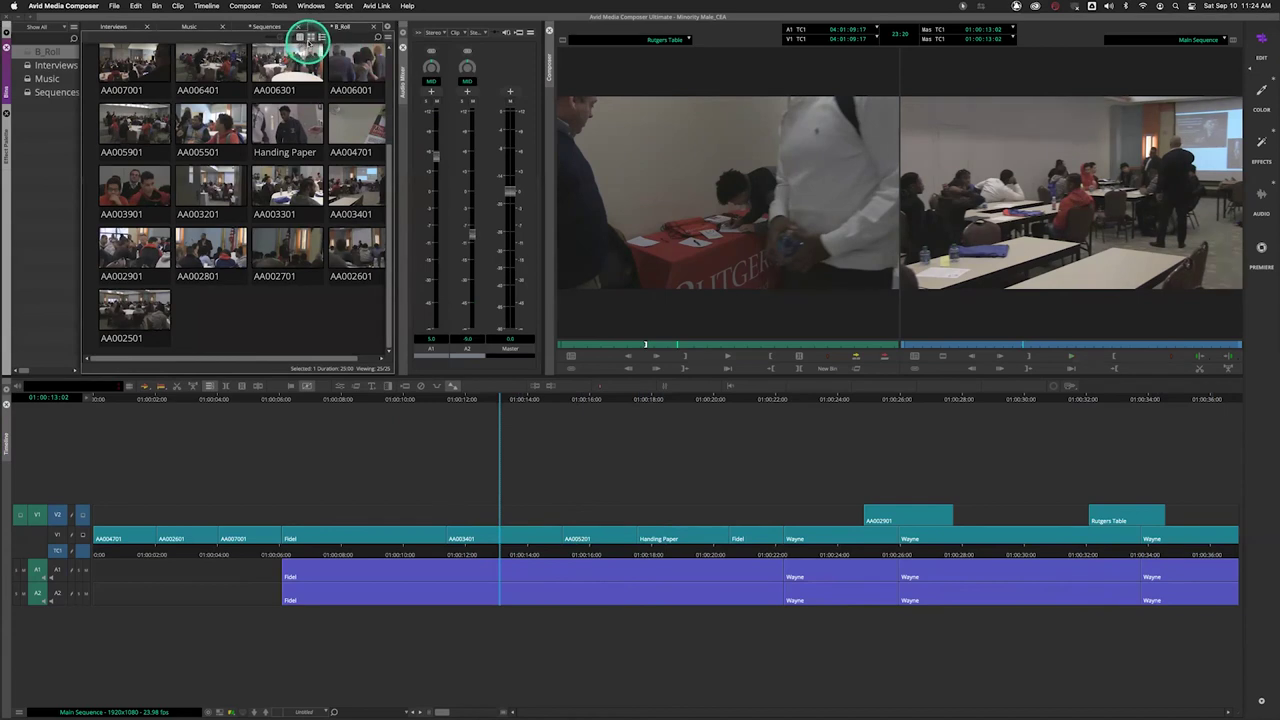
{"action": "left_click", "coordinate": [300, 37]}
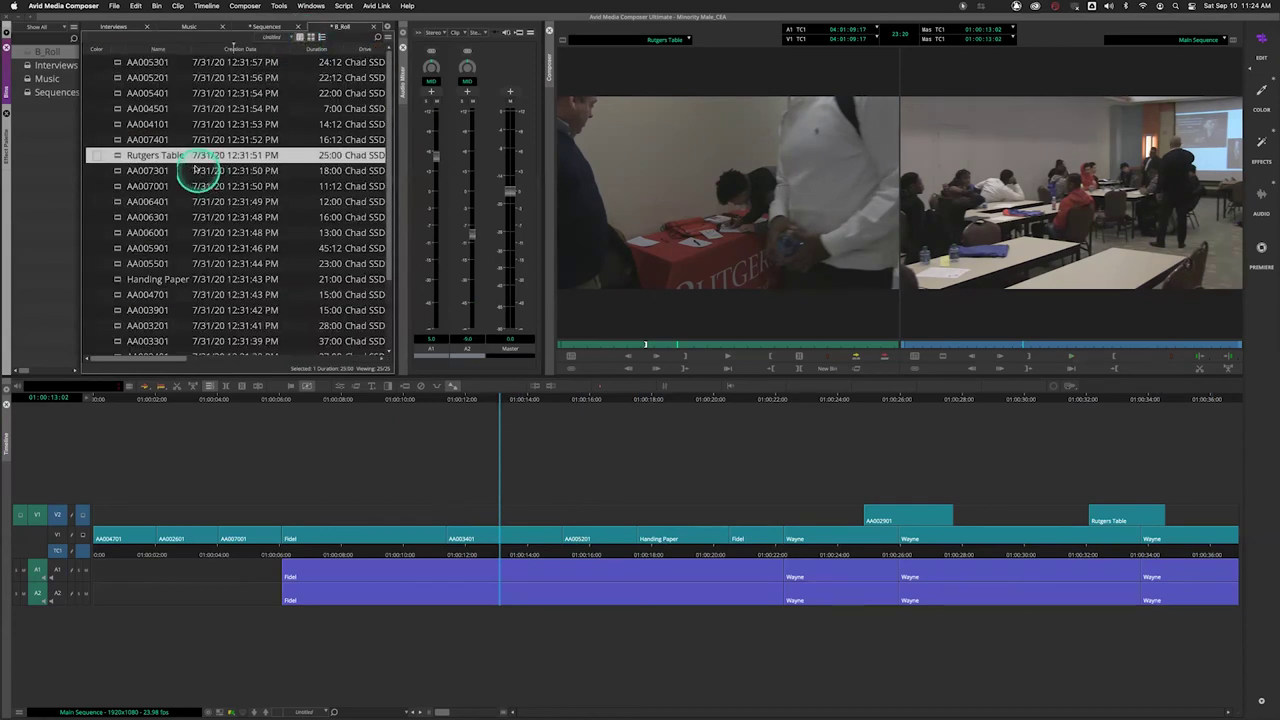
{"action": "left_click", "coordinate": [167, 50]}
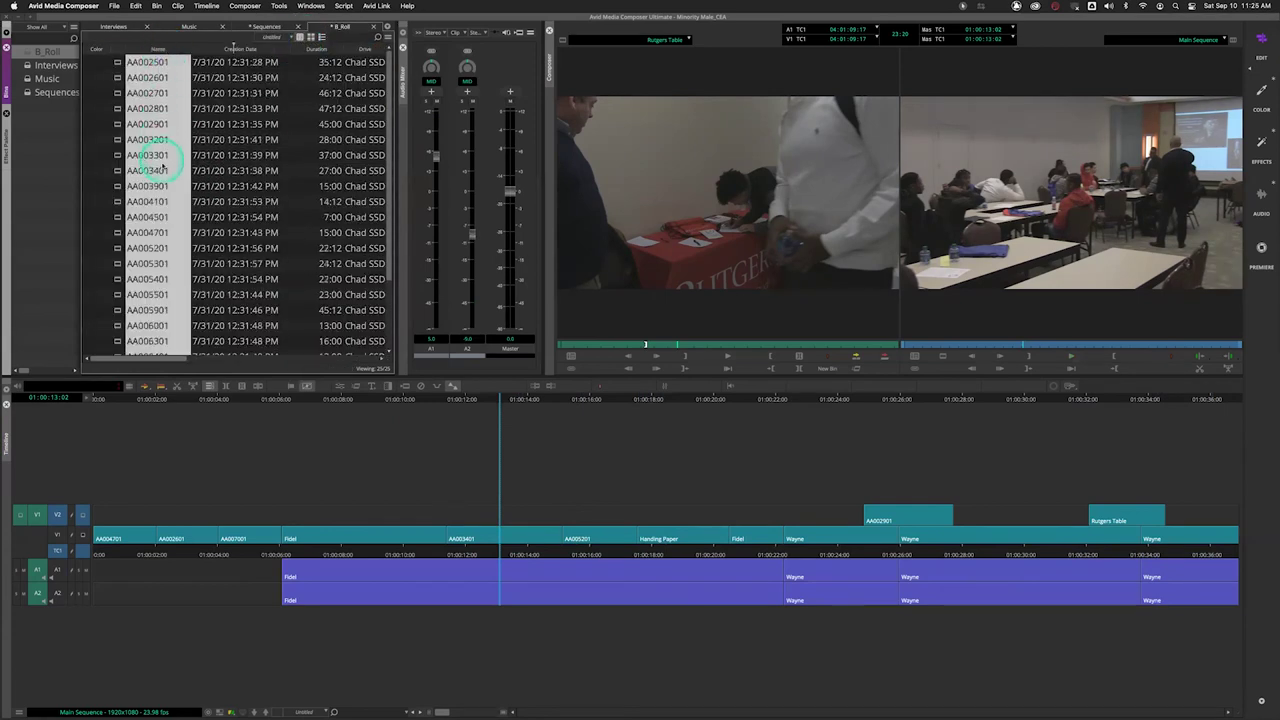
Rename the B-roll clip AA003401 as BreakoutRoom and AA005201 as GrownUp Table.
{"action": "left_click", "coordinate": [163, 170]}
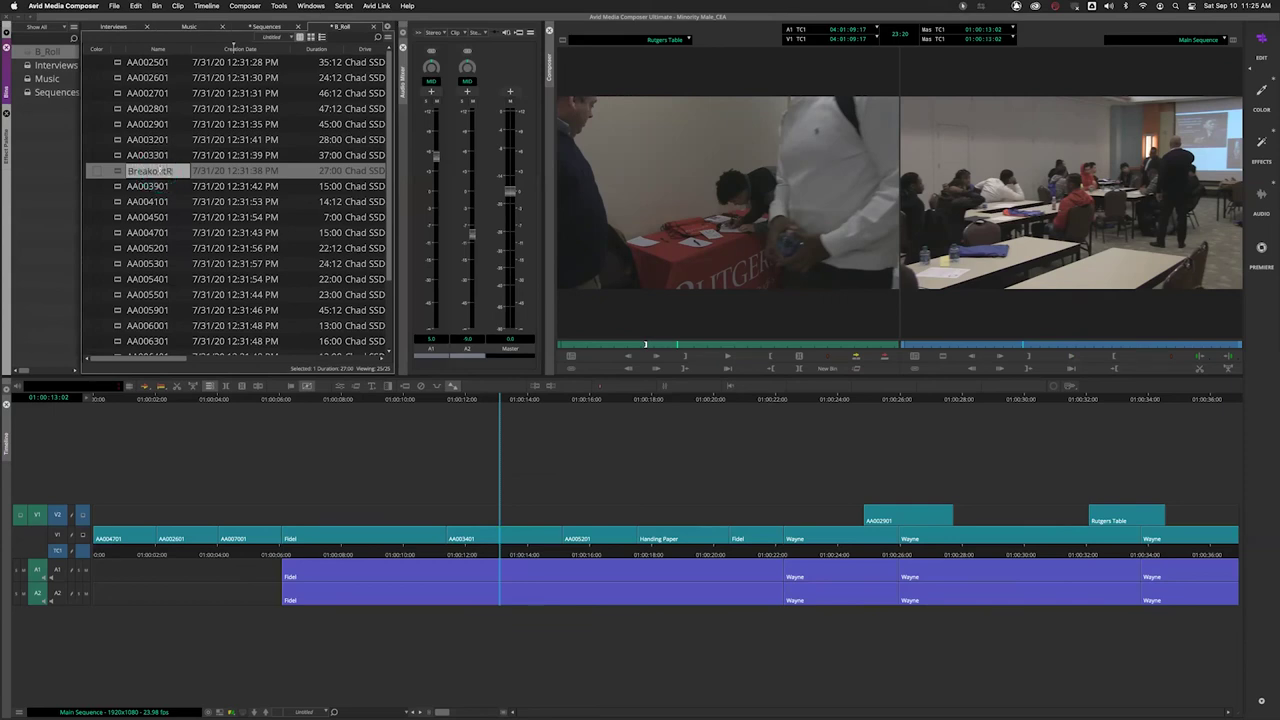
{"action": "key", "text": "Return"}
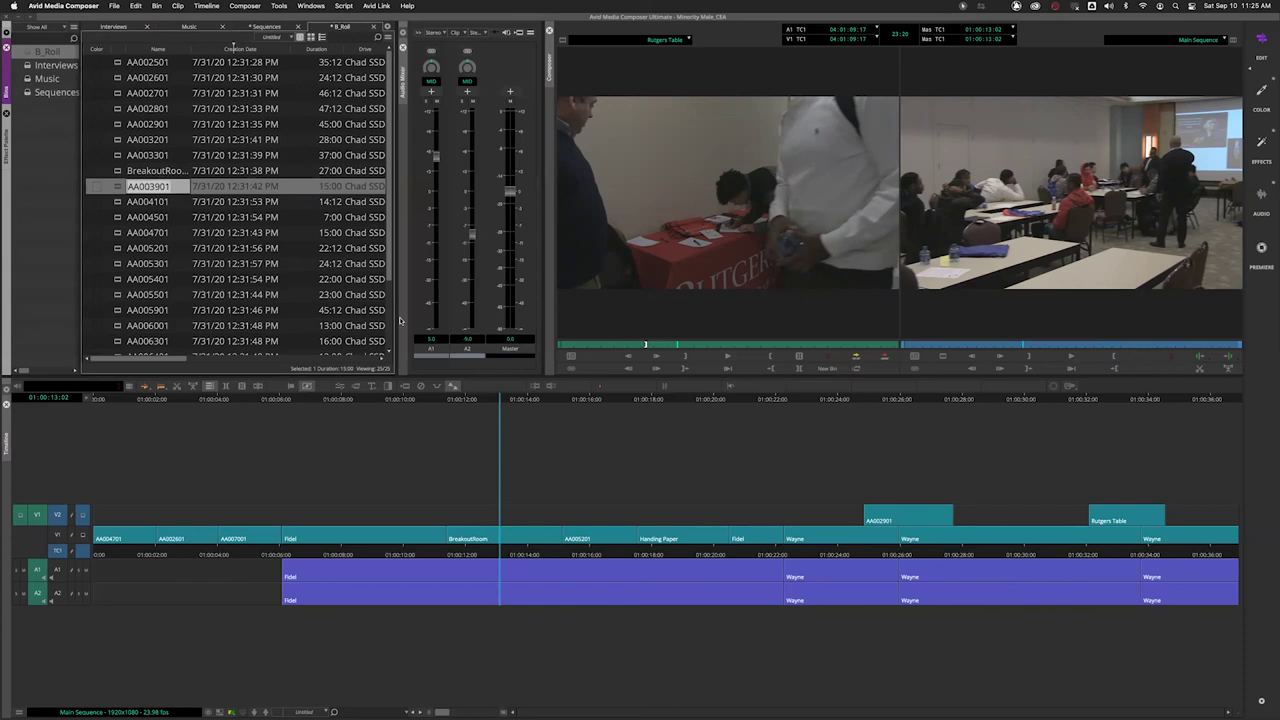
{"action": "left_click", "coordinate": [591, 545]}
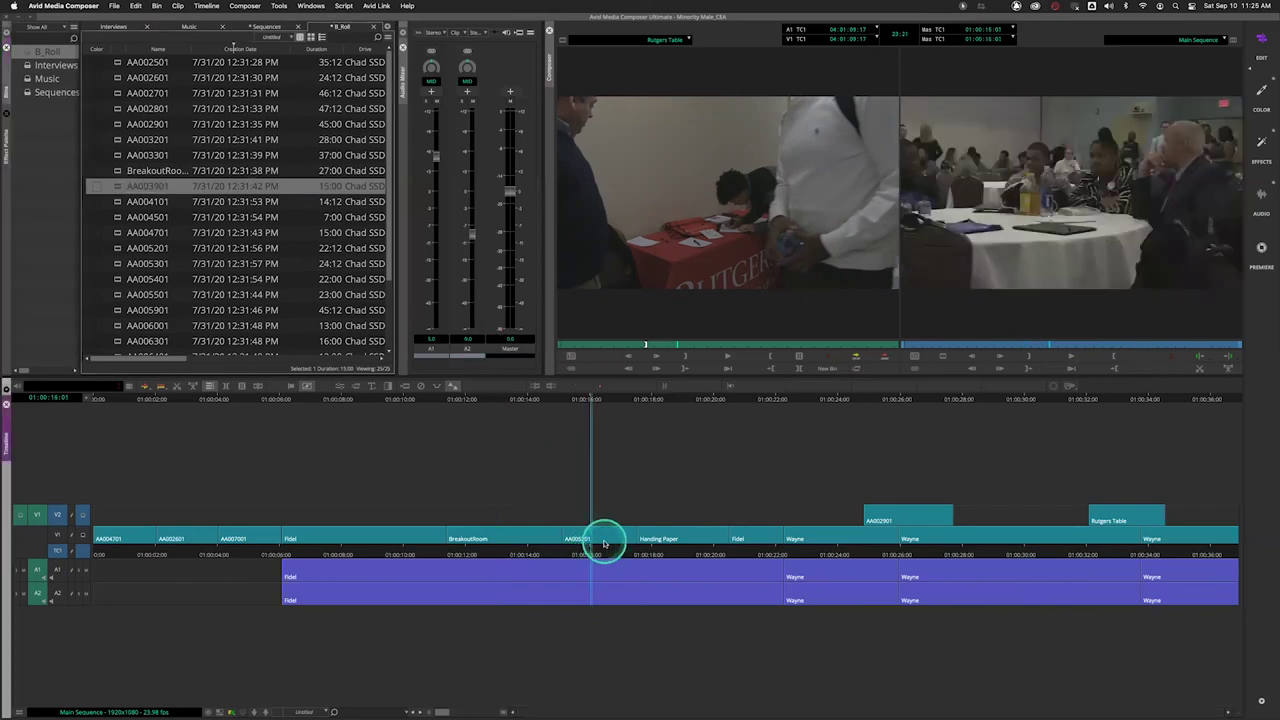
{"action": "left_click", "coordinate": [392, 265]}
{"action": "scroll", "coordinate": [392, 265], "scroll_direction": "down", "scroll_amount": 3}
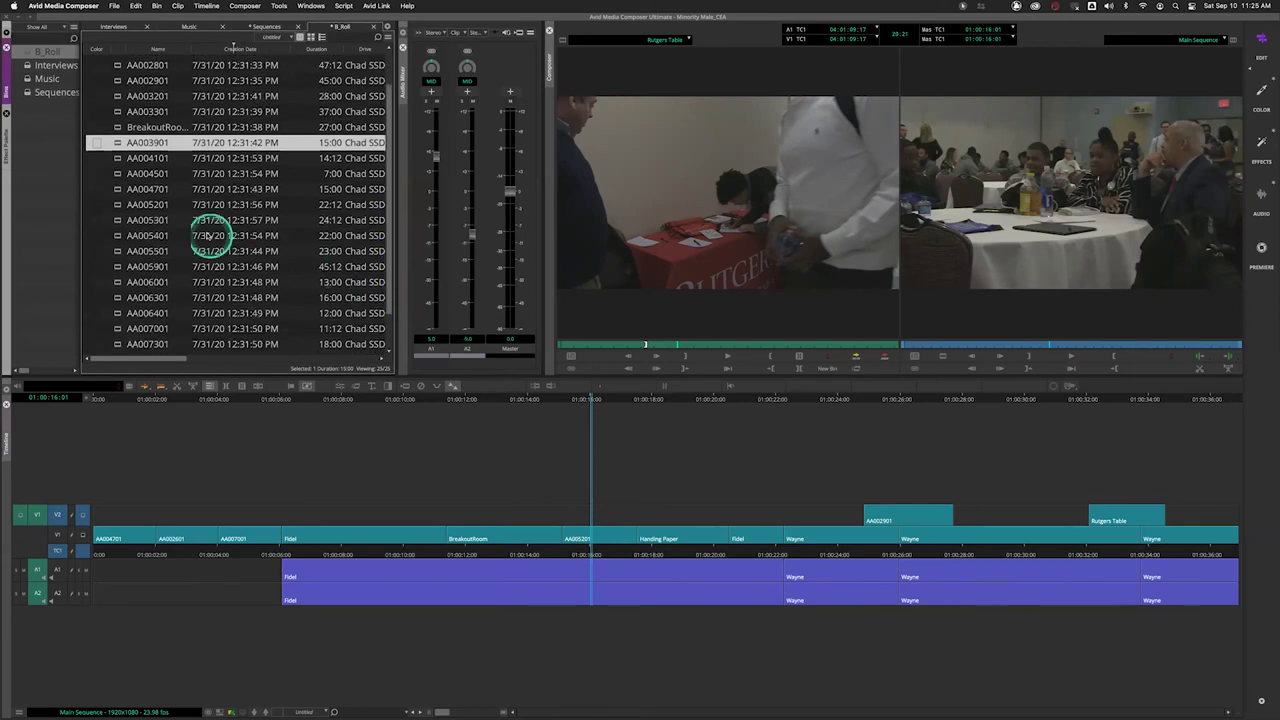
{"action": "left_click", "coordinate": [160, 205]}
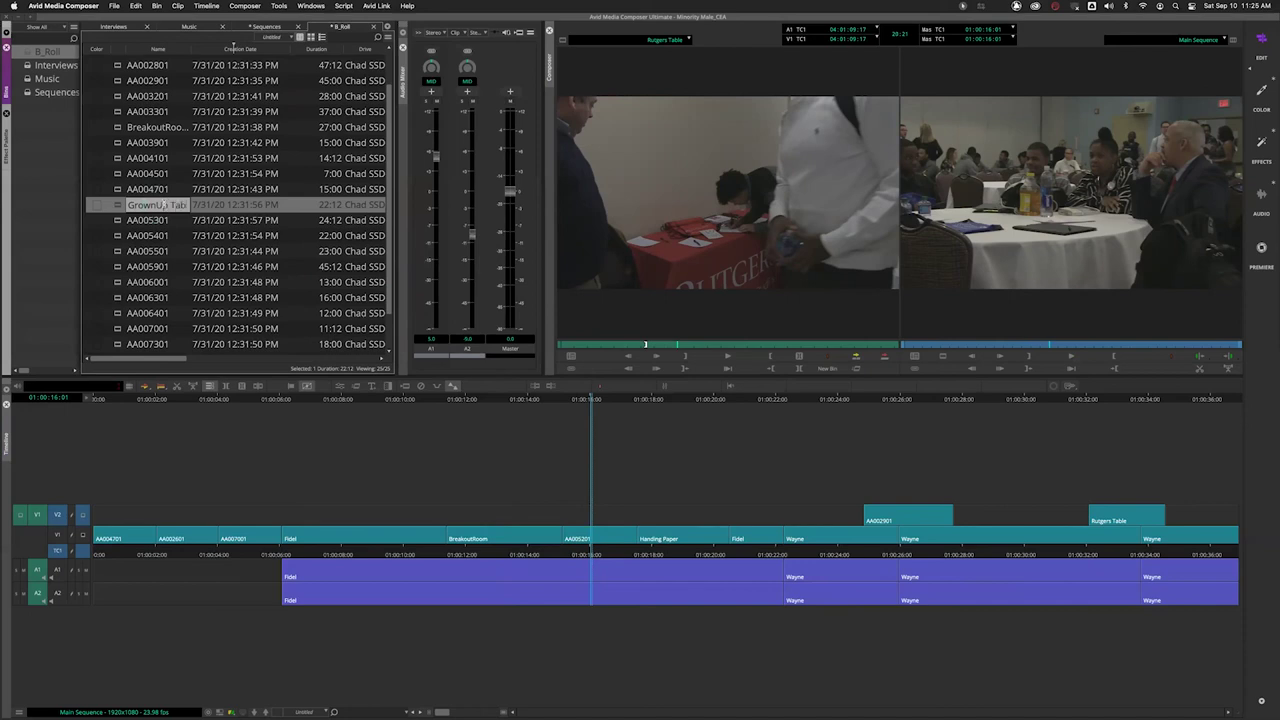
{"action": "key", "text": "Return"}
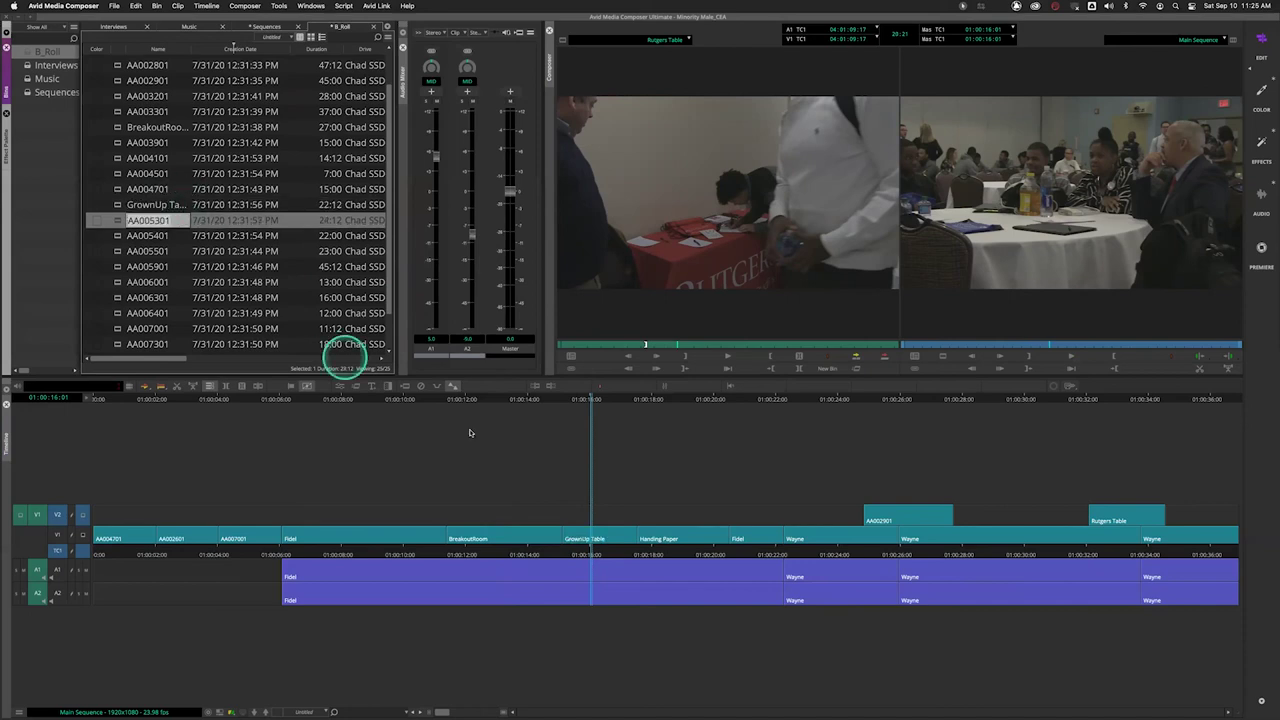
Mark the AA002901 cutaway on V2 and lift it out of the sequence.
{"action": "left_click", "coordinate": [456, 545]}
{"action": "left_click_drag", "start_coordinate": [489, 551], "coordinate": [812, 553]}
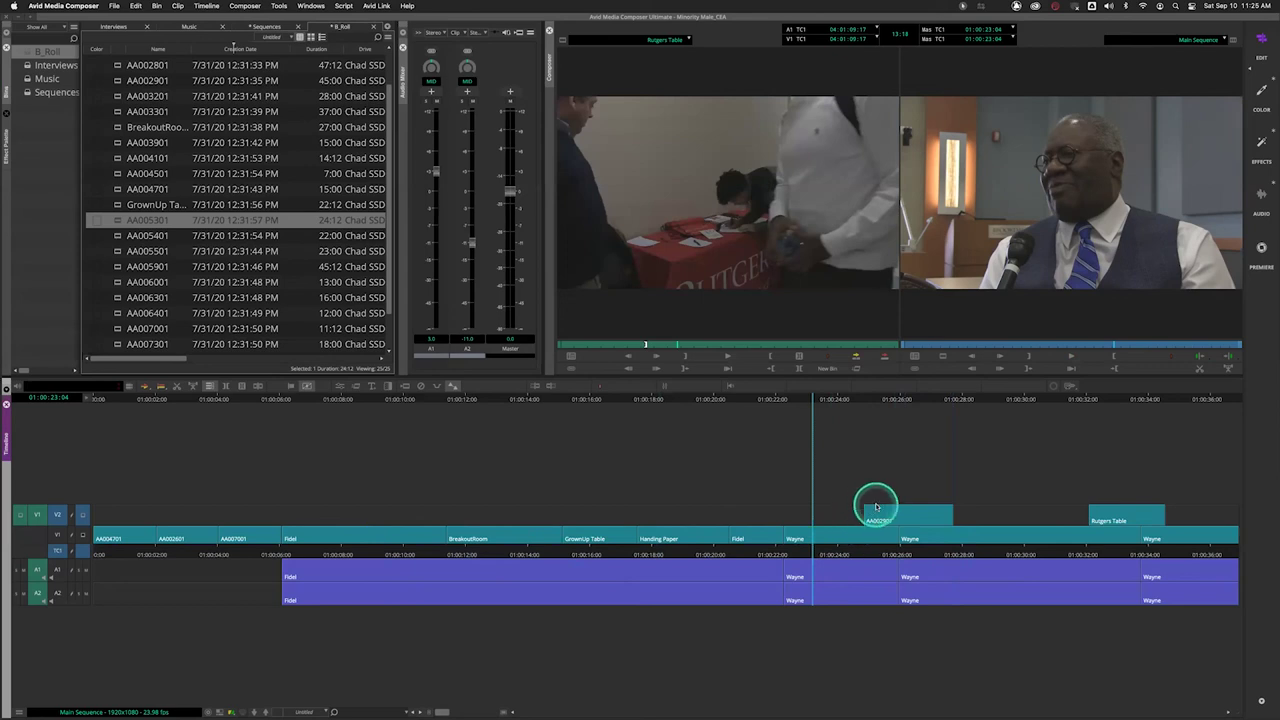
{"action": "left_click", "coordinate": [883, 550]}
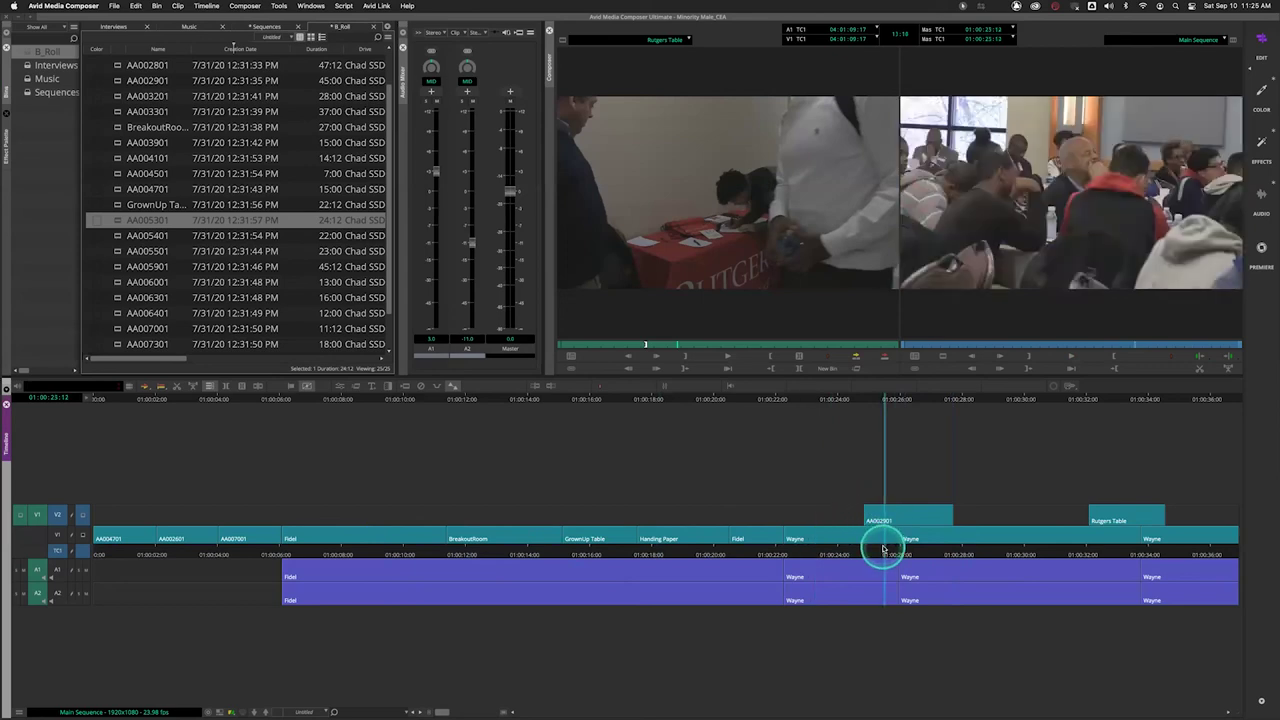
{"action": "left_click", "coordinate": [892, 552]}
{"action": "left_click_drag", "start_coordinate": [894, 551], "coordinate": [898, 551]}
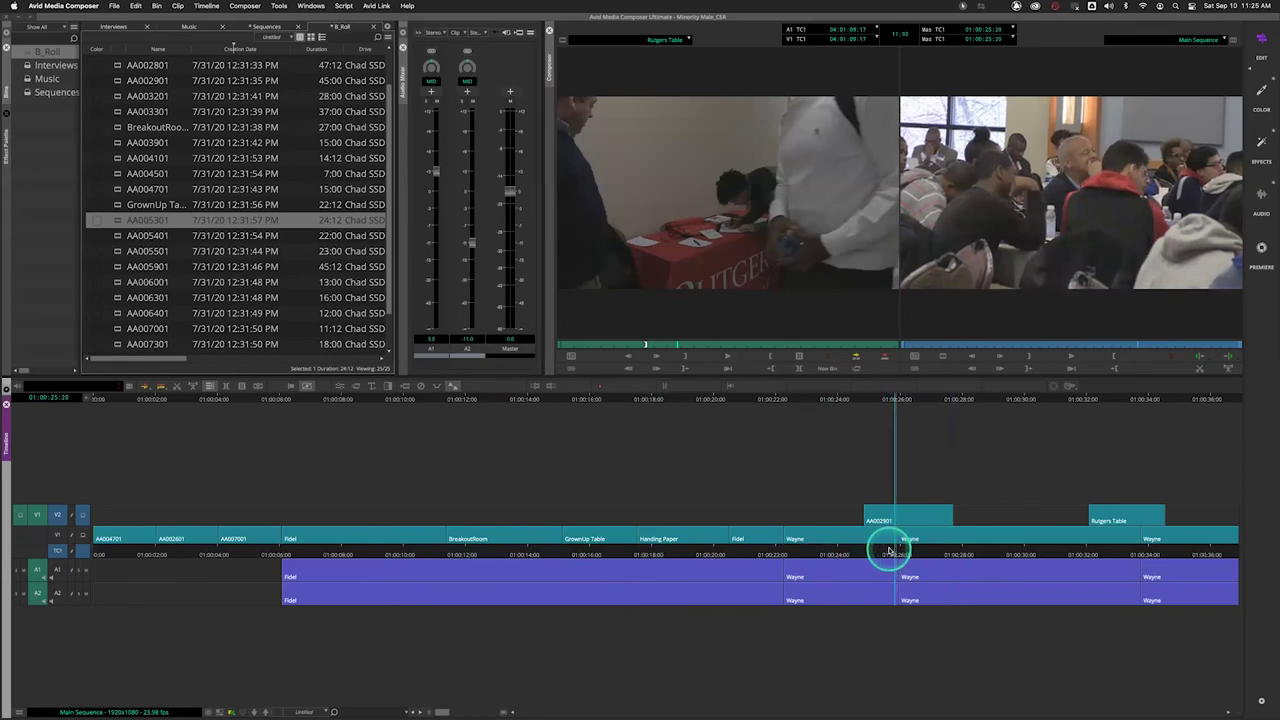
{"action": "key", "text": "Left"}
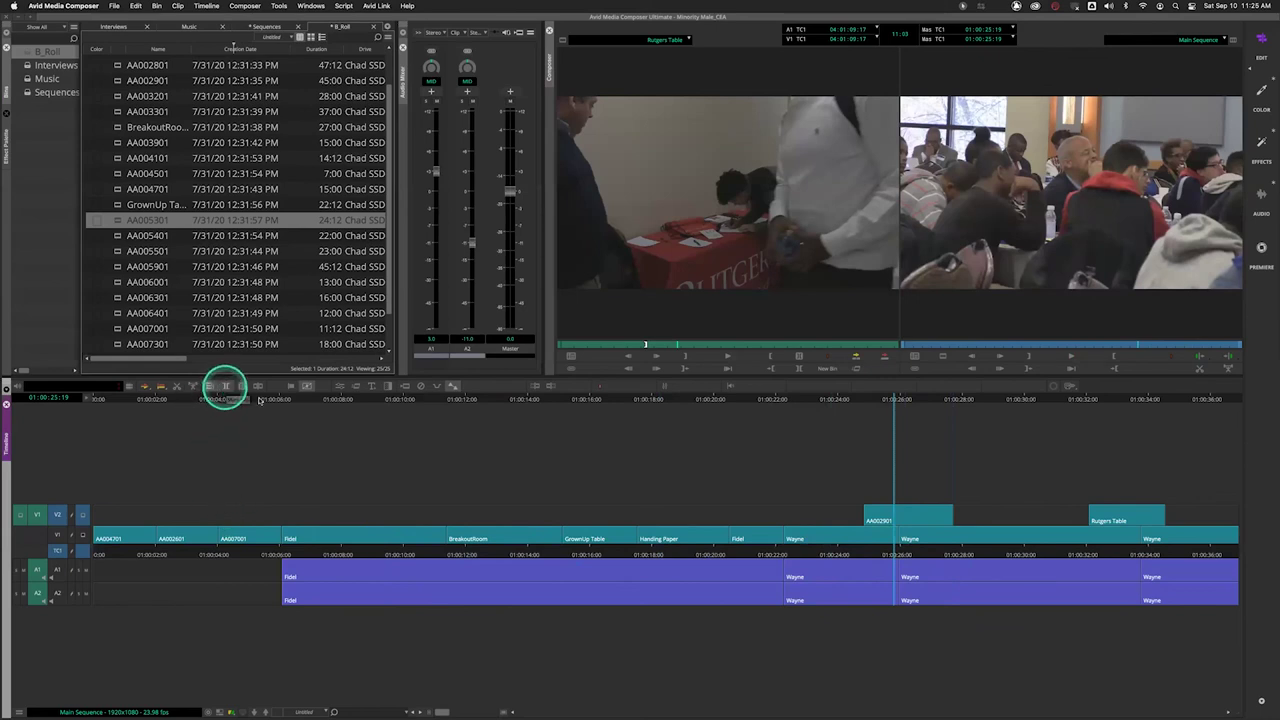
{"action": "left_click", "coordinate": [233, 387]}
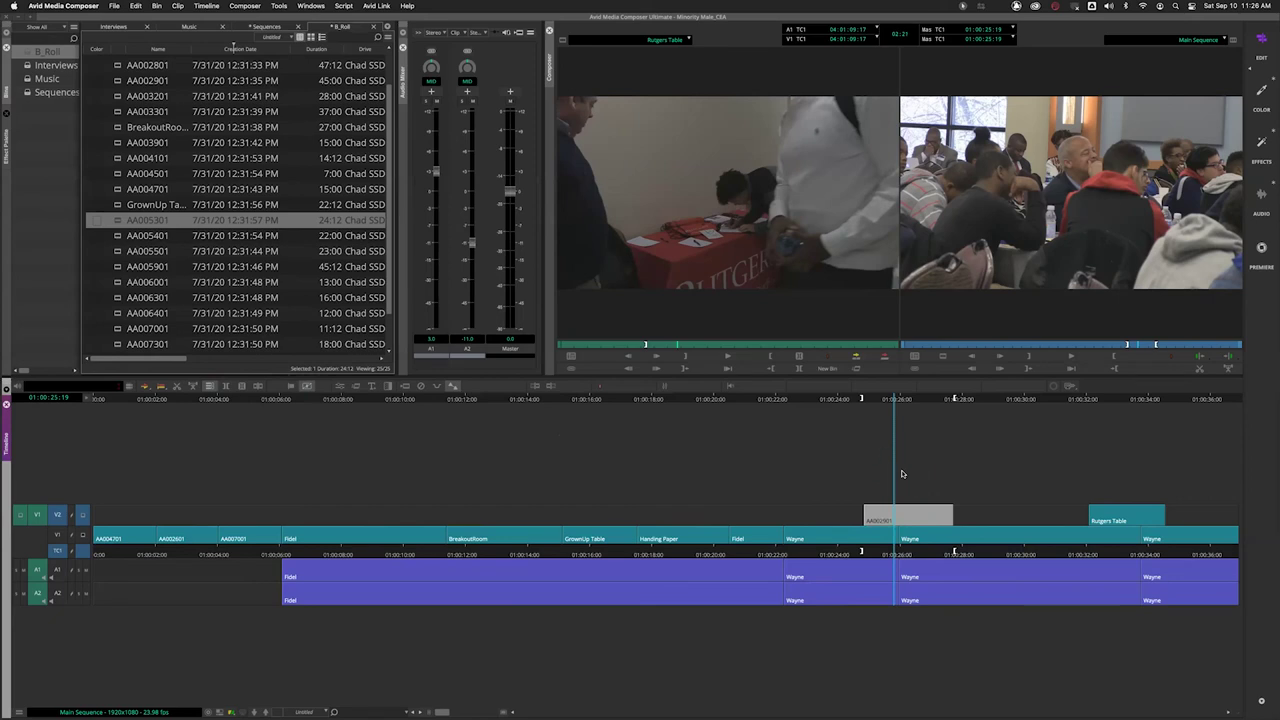
{"action": "left_click", "coordinate": [1228, 369]}
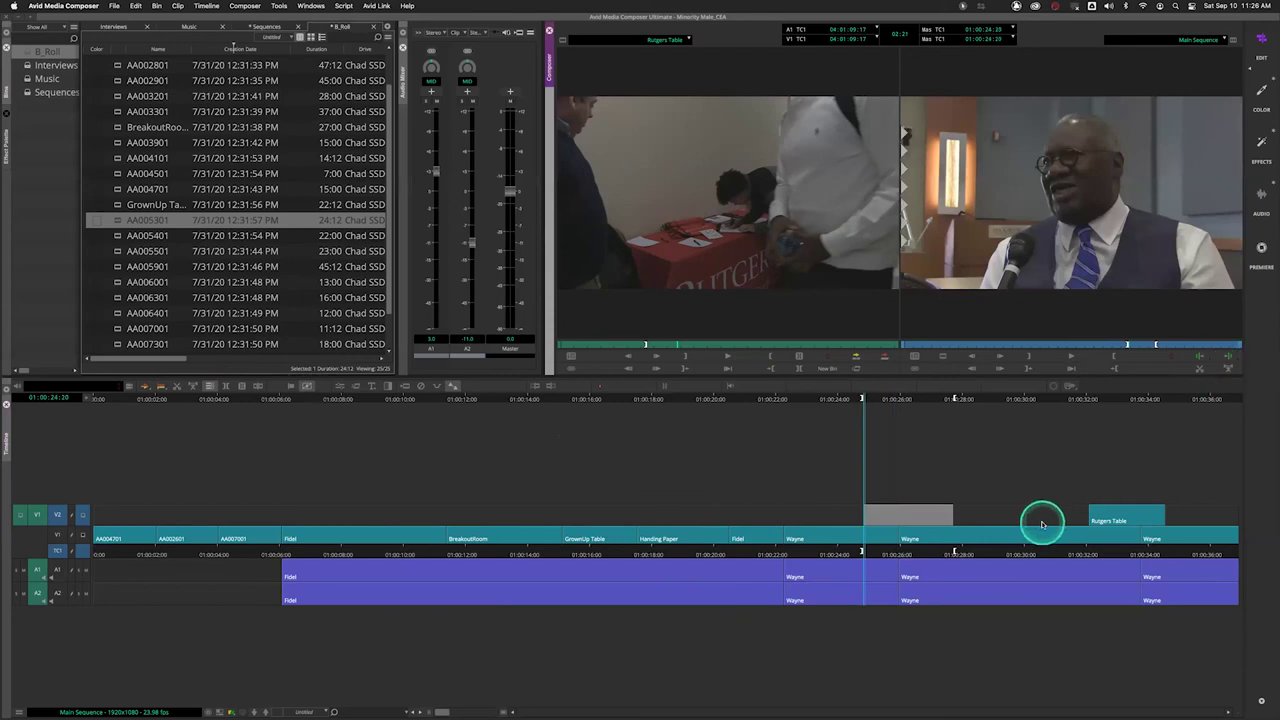
{"action": "mouse_move", "coordinate": [871, 551]}
{"action": "left_mouse_down"}
{"action": "mouse_move", "coordinate": [924, 551]}
{"action": "mouse_move", "coordinate": [894, 552]}
{"action": "left_mouse_up"}
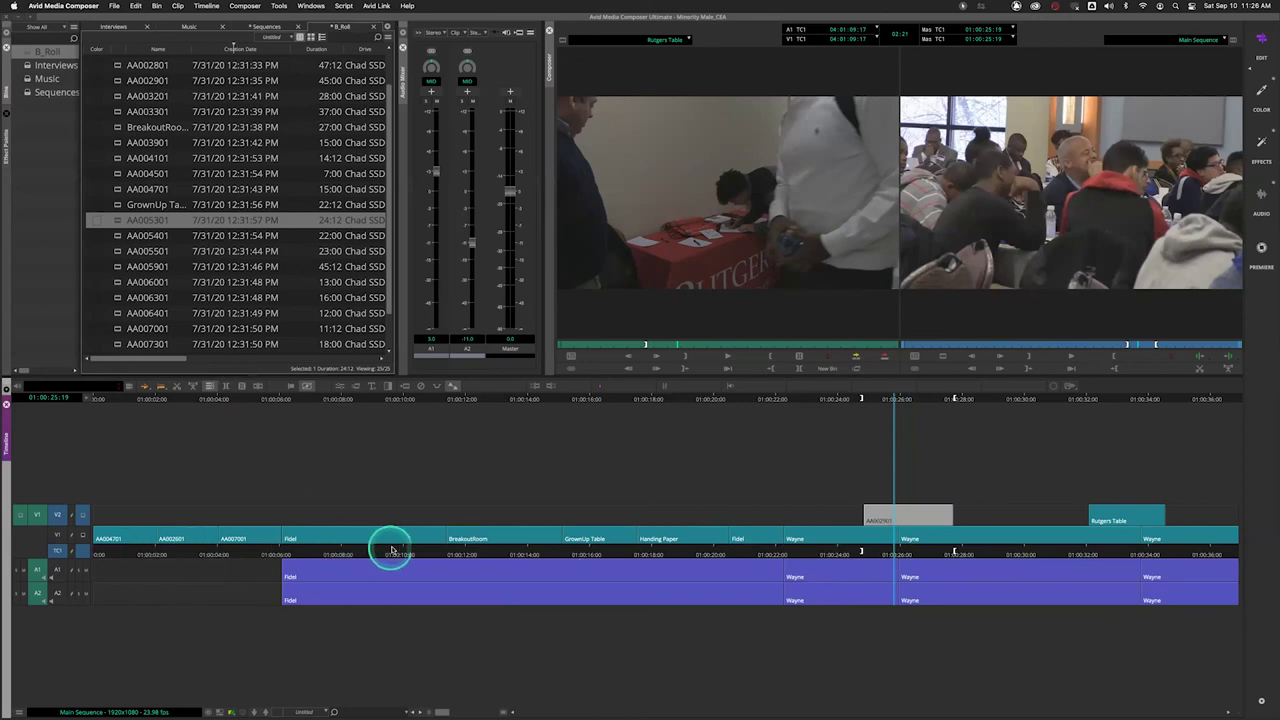
Target V1 instead of V2, lift the GrownUp Table clip, and play across the gap from 01:00:14:04.
{"action": "left_click", "coordinate": [494, 553]}
{"action": "left_click_drag", "start_coordinate": [519, 553], "coordinate": [601, 553]}
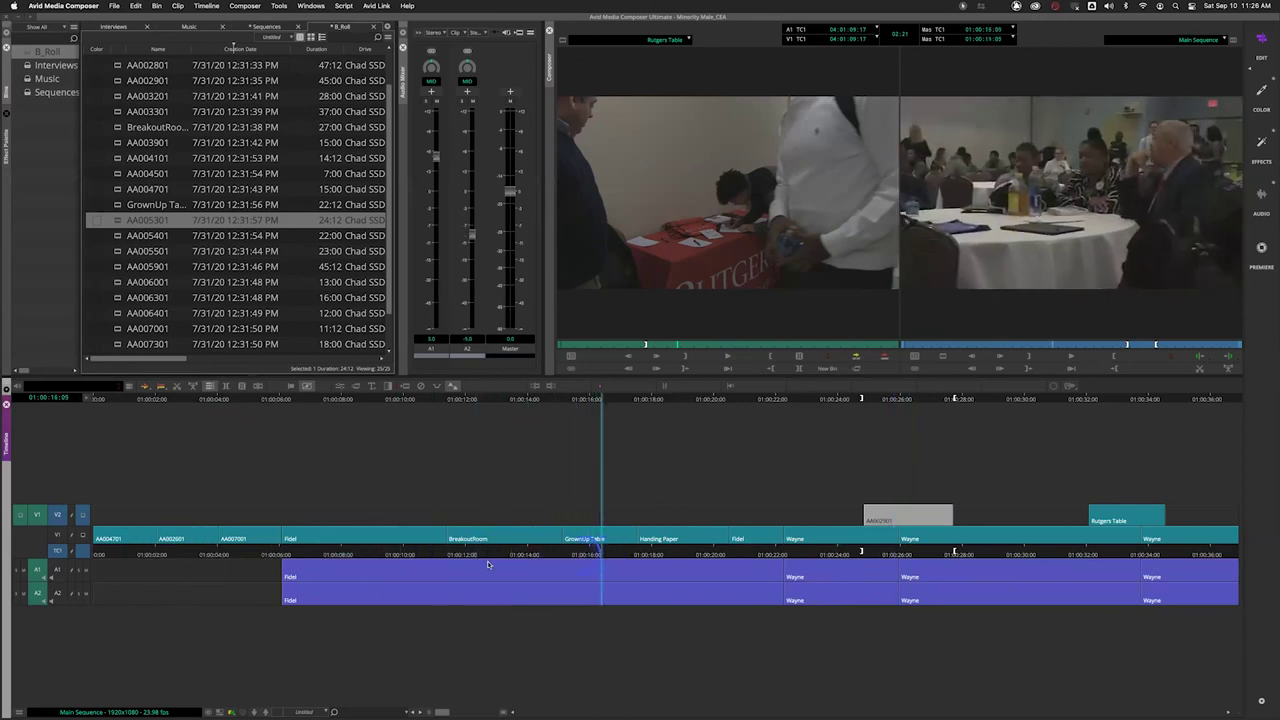
{"action": "left_click", "coordinate": [57, 517]}
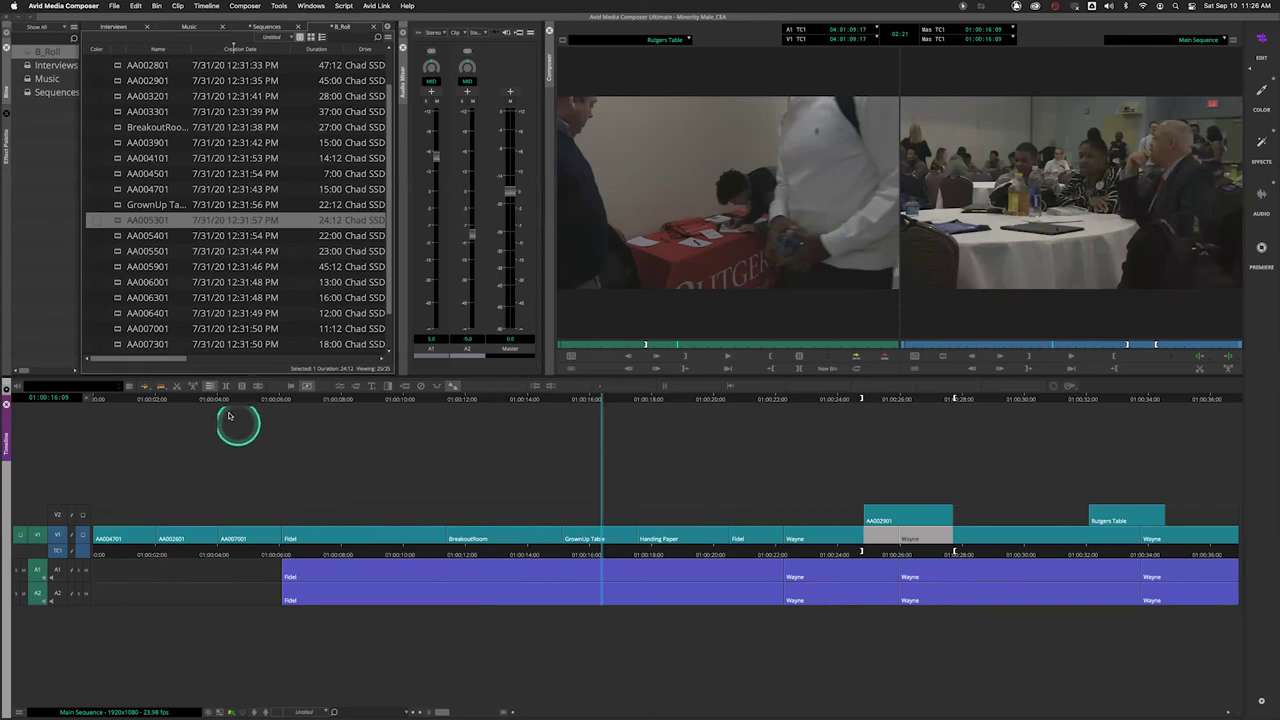
{"action": "left_click", "coordinate": [227, 387]}
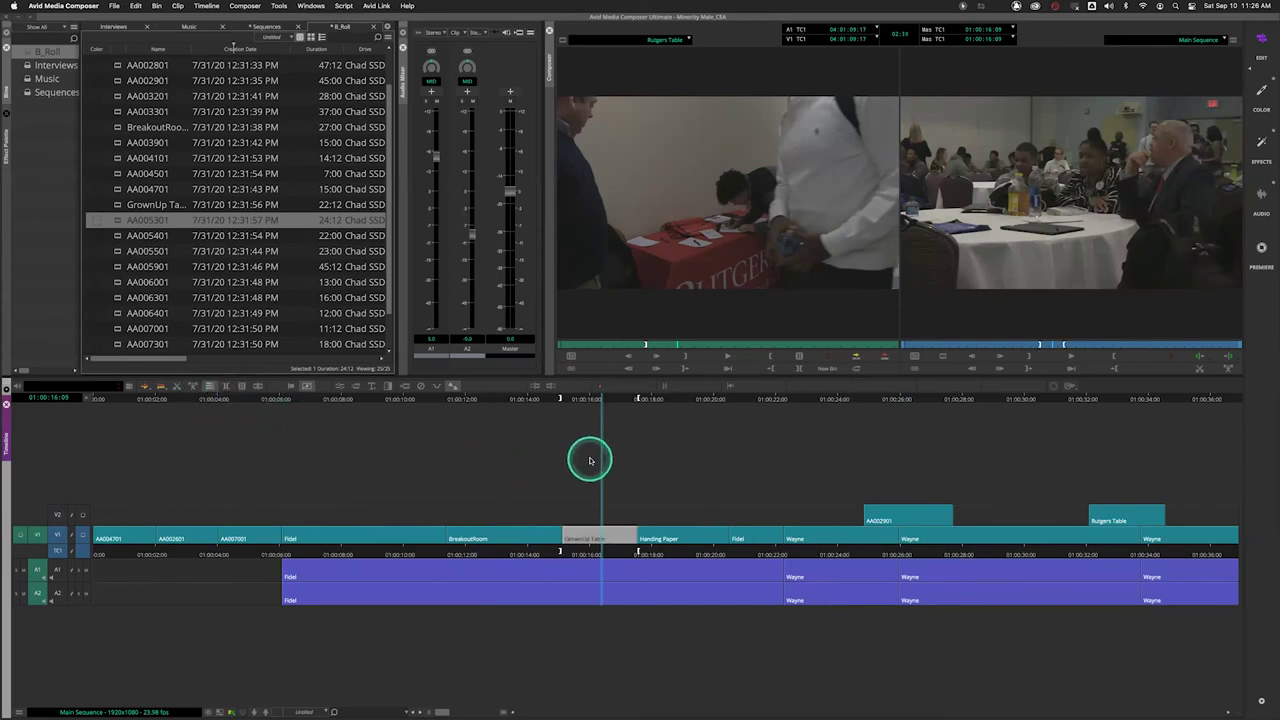
{"action": "left_click", "coordinate": [587, 550], "text": "super"}
{"action": "left_click_drag", "start_coordinate": [580, 556], "coordinate": [533, 556]}
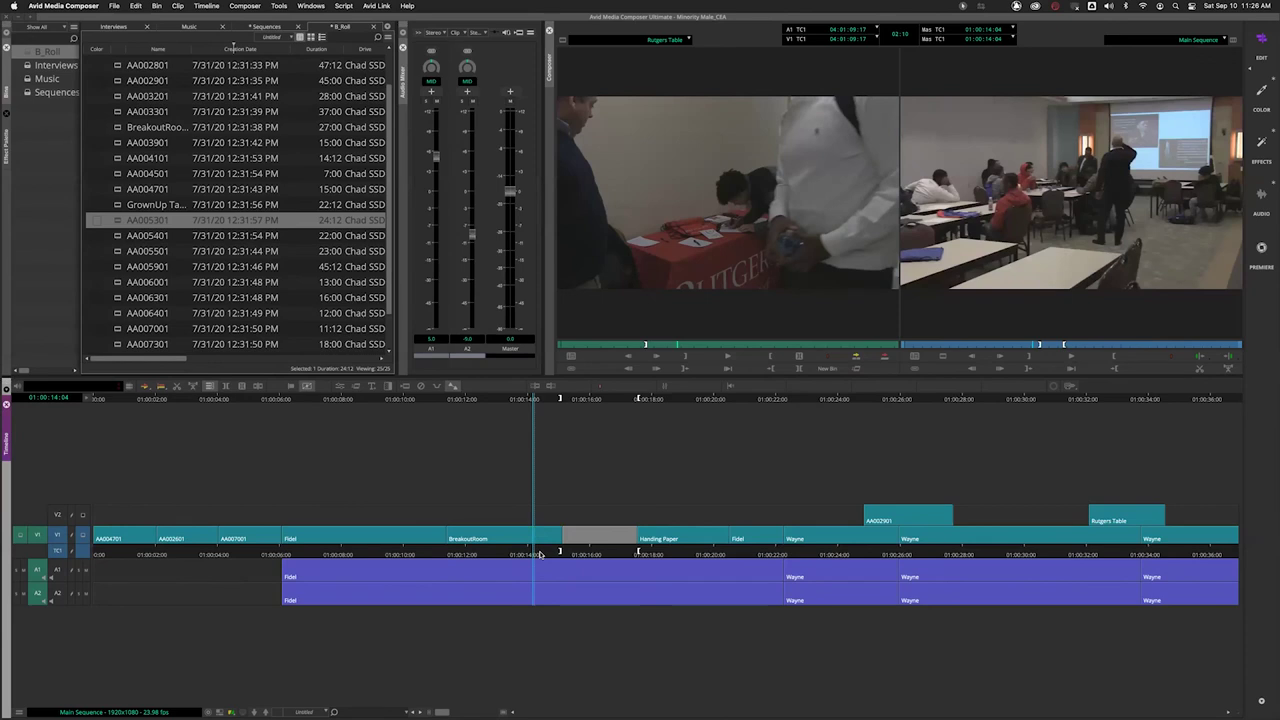
{"action": "key", "text": "space"}
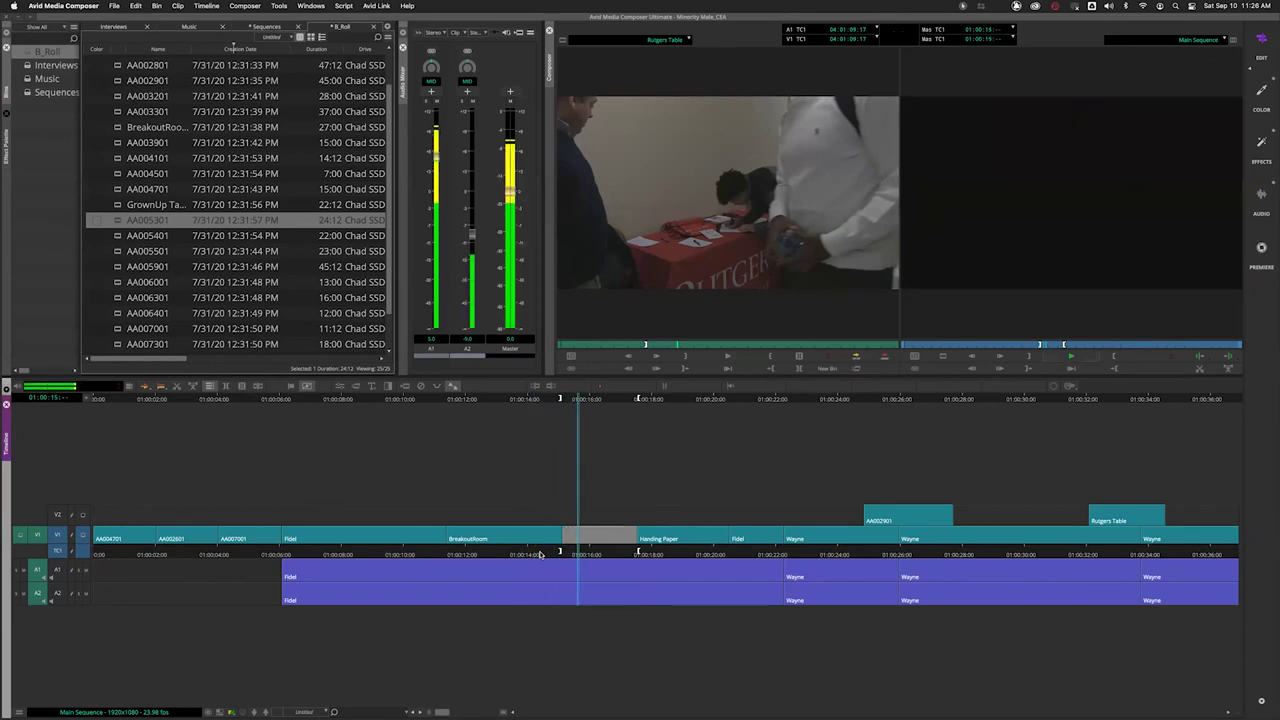
Target only V2 for video, lift the AA002901 cutaway, and play the sequence from its In point.
{"action": "left_click", "coordinate": [893, 552]}
{"action": "left_click_drag", "start_coordinate": [40, 538], "coordinate": [57, 514]}
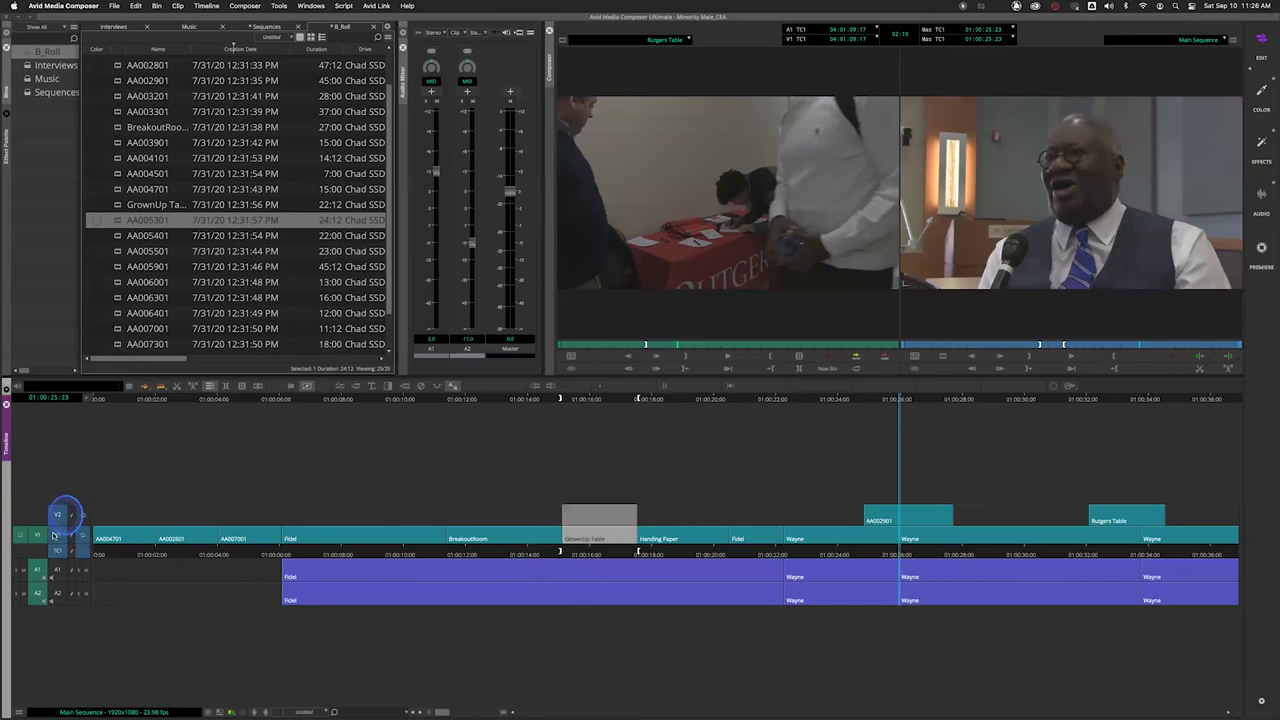
{"action": "left_click", "coordinate": [65, 540]}
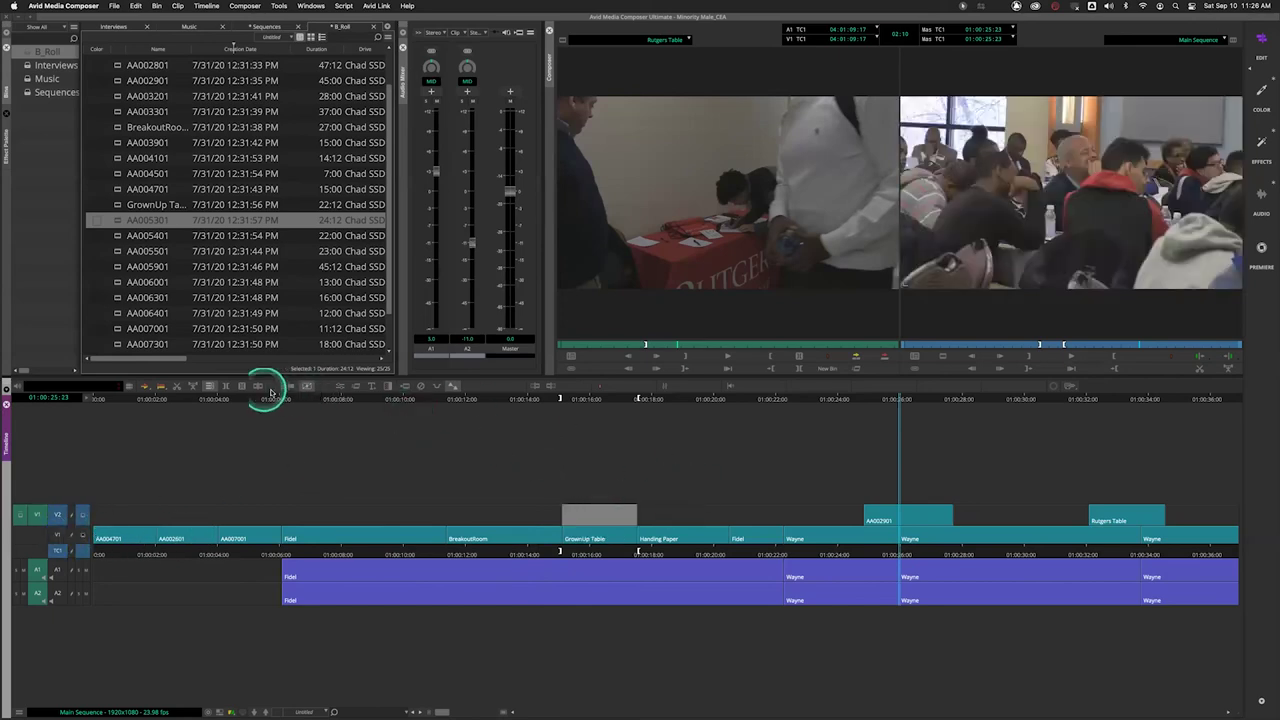
{"action": "left_click", "coordinate": [226, 386]}
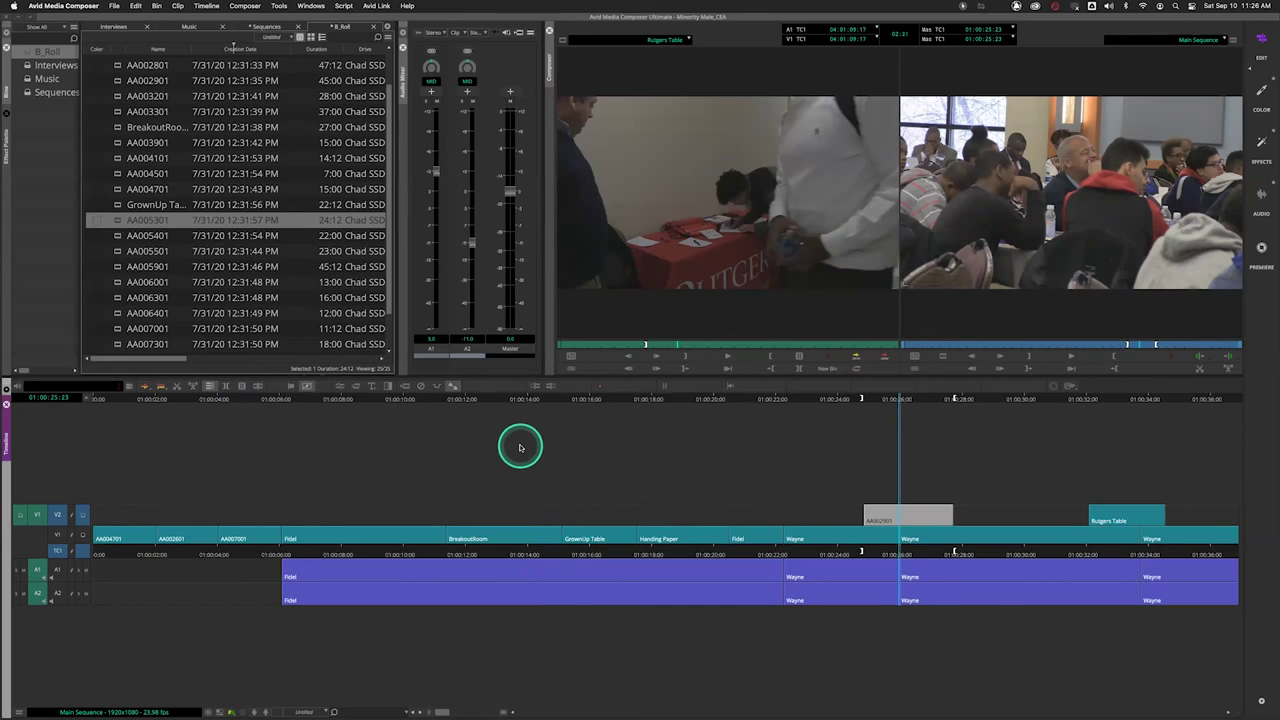
{"action": "key", "text": "q"}
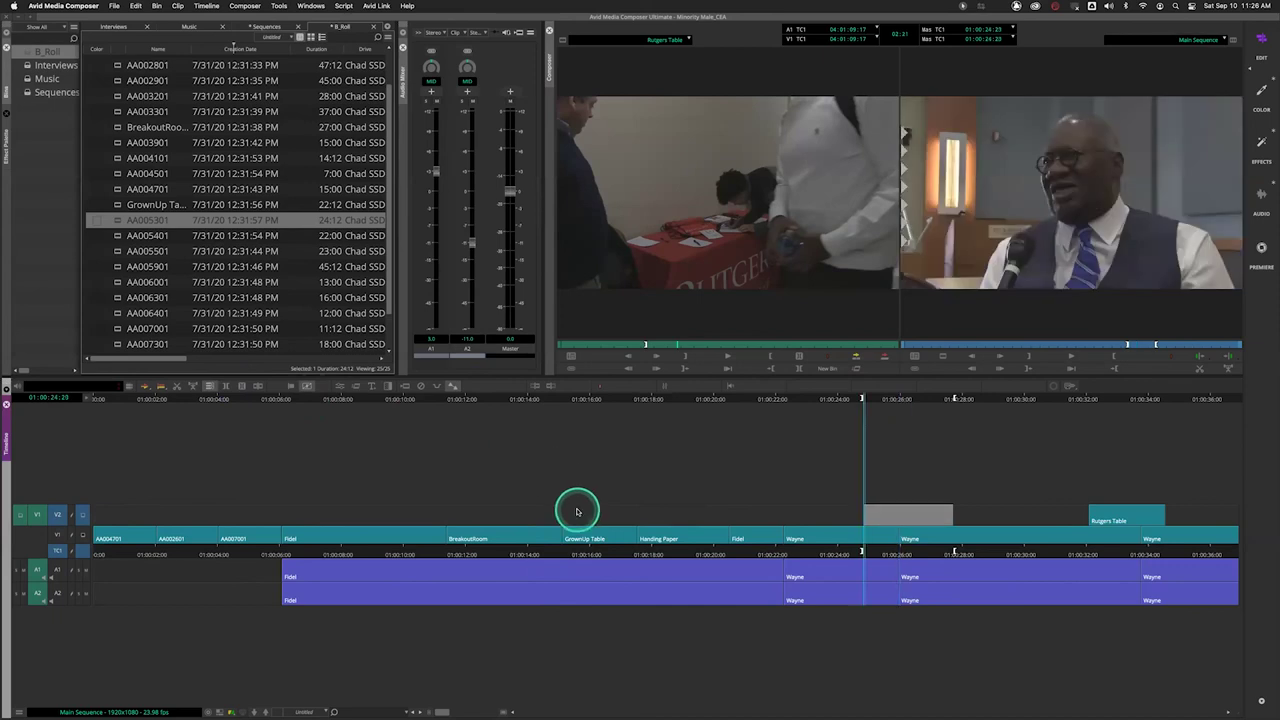
{"action": "key", "text": "space"}
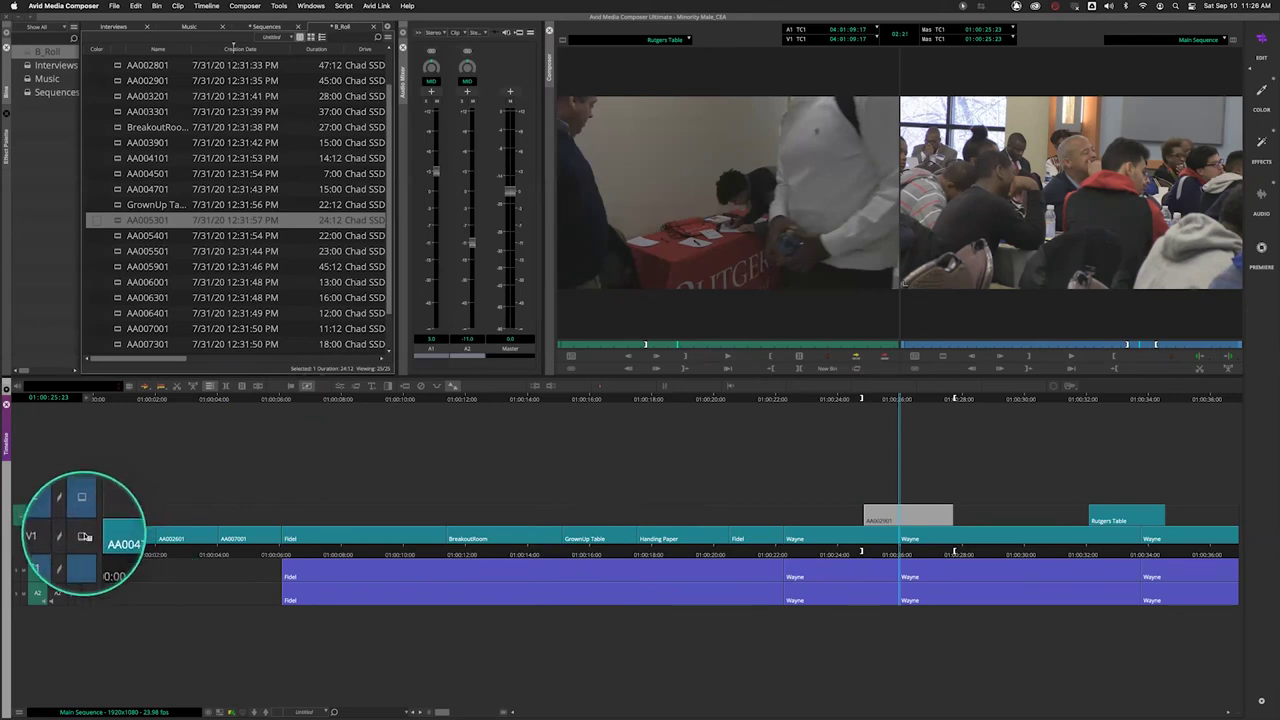
Set video monitoring to V1 and play the interview from 01:00:23:04 past the jump cut beneath AA002901.
{"action": "left_click", "coordinate": [83, 537]}
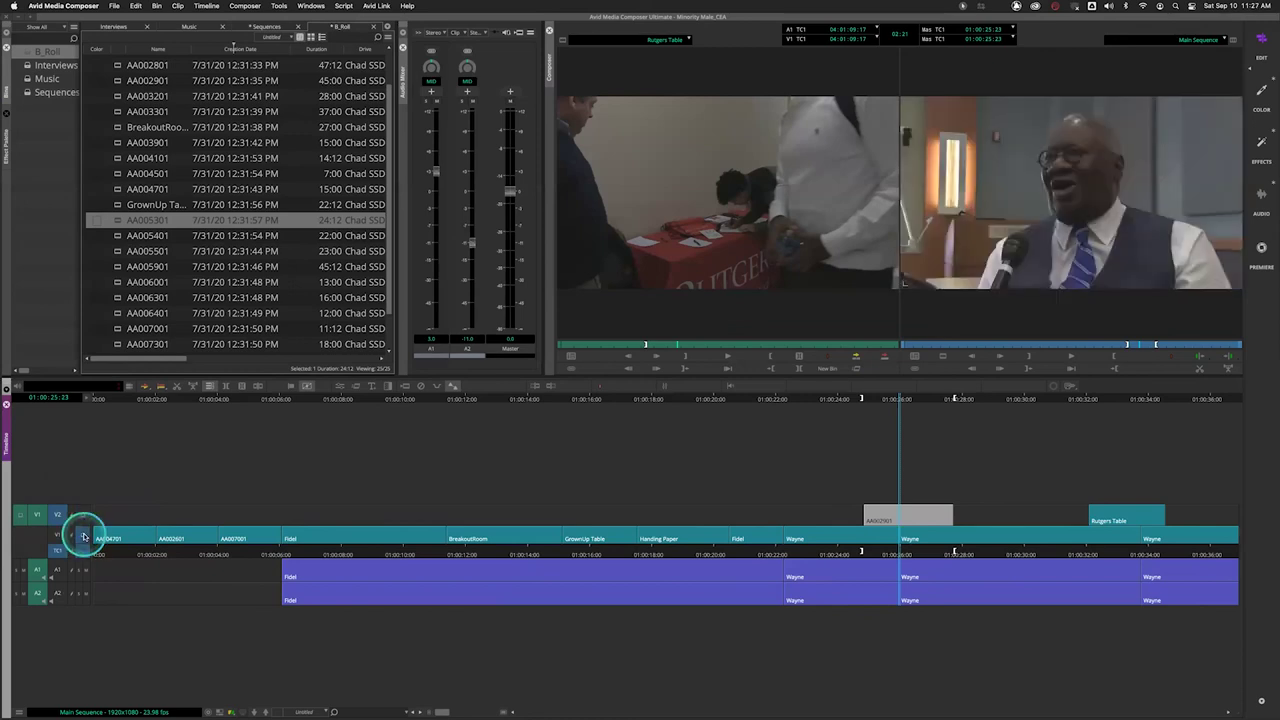
{"action": "left_click", "coordinate": [812, 554]}
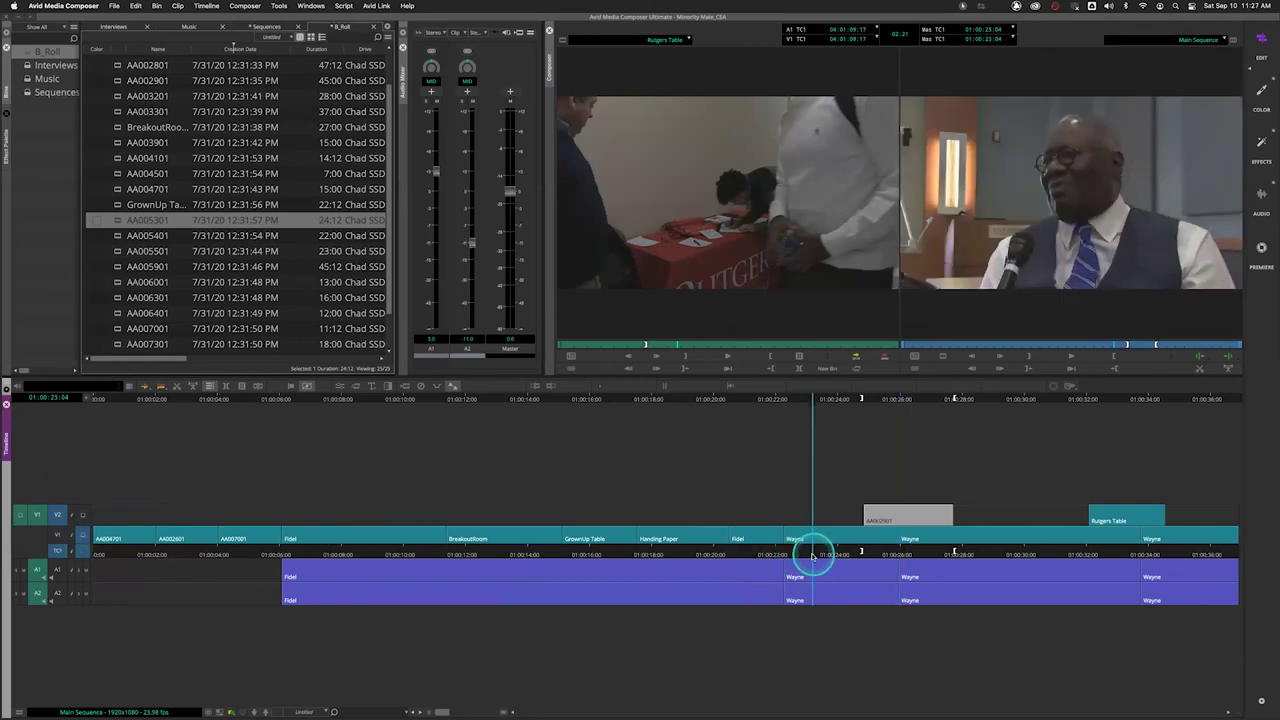
{"action": "key", "text": "space"}
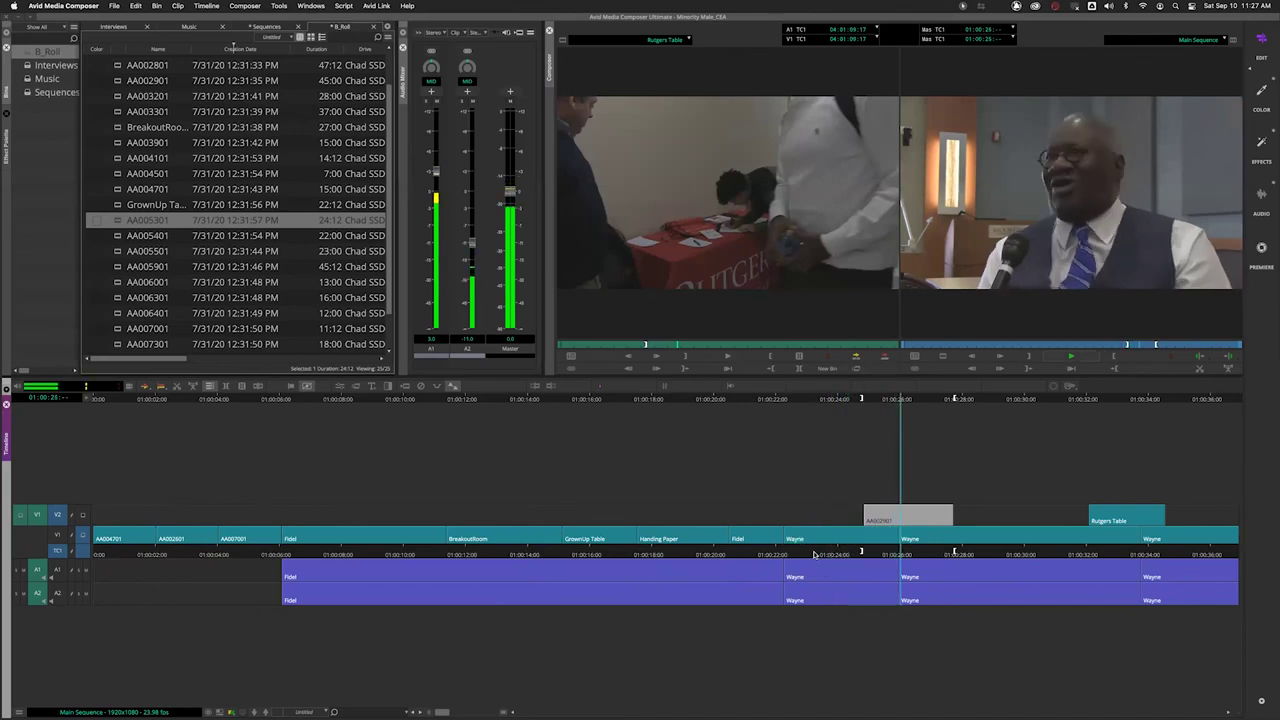
{"action": "left_click", "coordinate": [175, 532]}
Switch video monitoring back and forth between V2 and V1 to compare the pictures, ending on V2.
{"action": "left_click", "coordinate": [80, 516]}
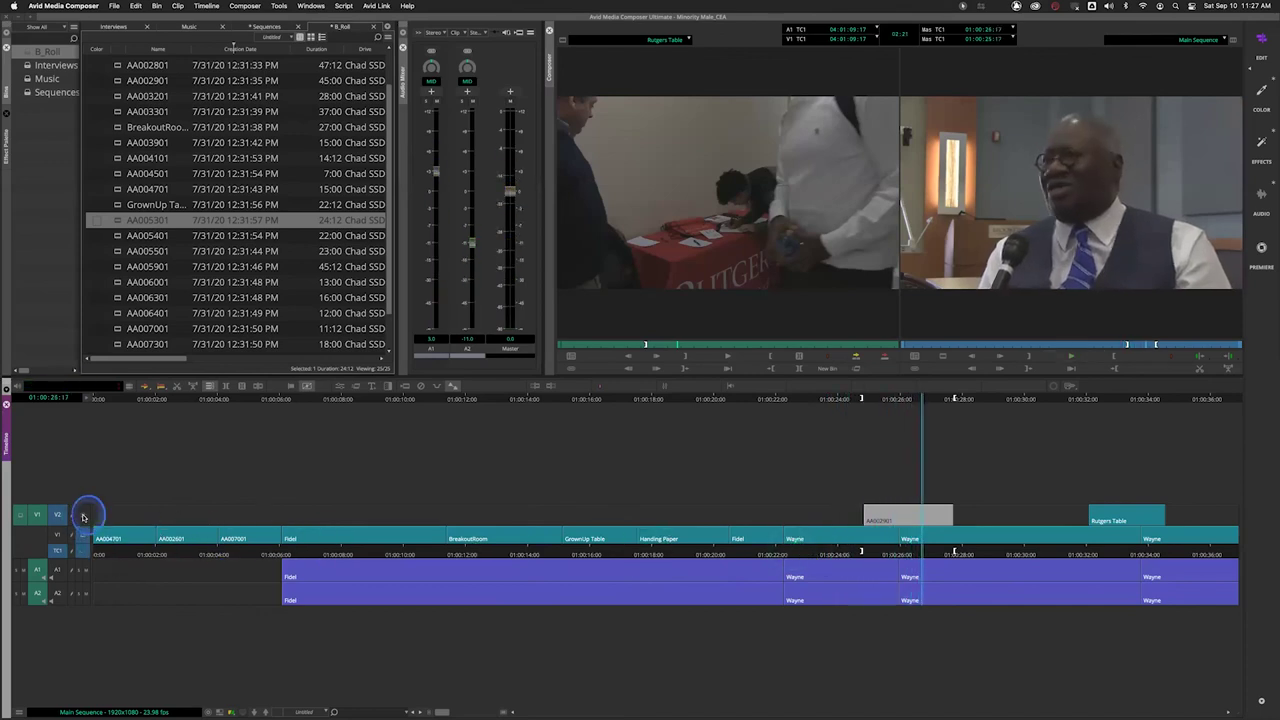
{"action": "left_click", "coordinate": [74, 536]}
{"action": "left_click", "coordinate": [82, 516]}
{"action": "left_click", "coordinate": [80, 533]}
{"action": "left_click", "coordinate": [83, 515]}
{"action": "left_click", "coordinate": [80, 534]}
{"action": "left_click", "coordinate": [82, 516]}
{"action": "left_click", "coordinate": [81, 537]}
{"action": "left_click", "coordinate": [82, 516]}
{"action": "left_click", "coordinate": [82, 541]}
{"action": "left_click", "coordinate": [80, 519]}
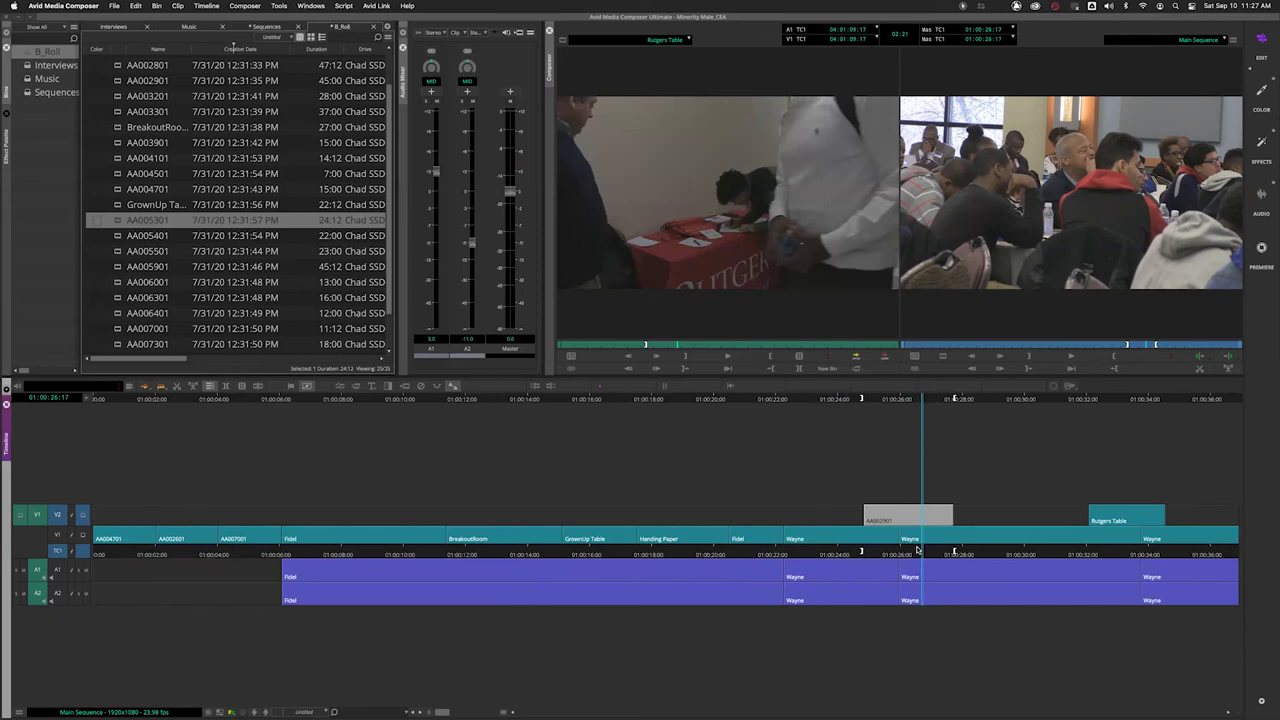
{"action": "left_click", "coordinate": [951, 503]}
{"action": "left_click", "coordinate": [935, 513]}
{"action": "left_click", "coordinate": [415, 560]}
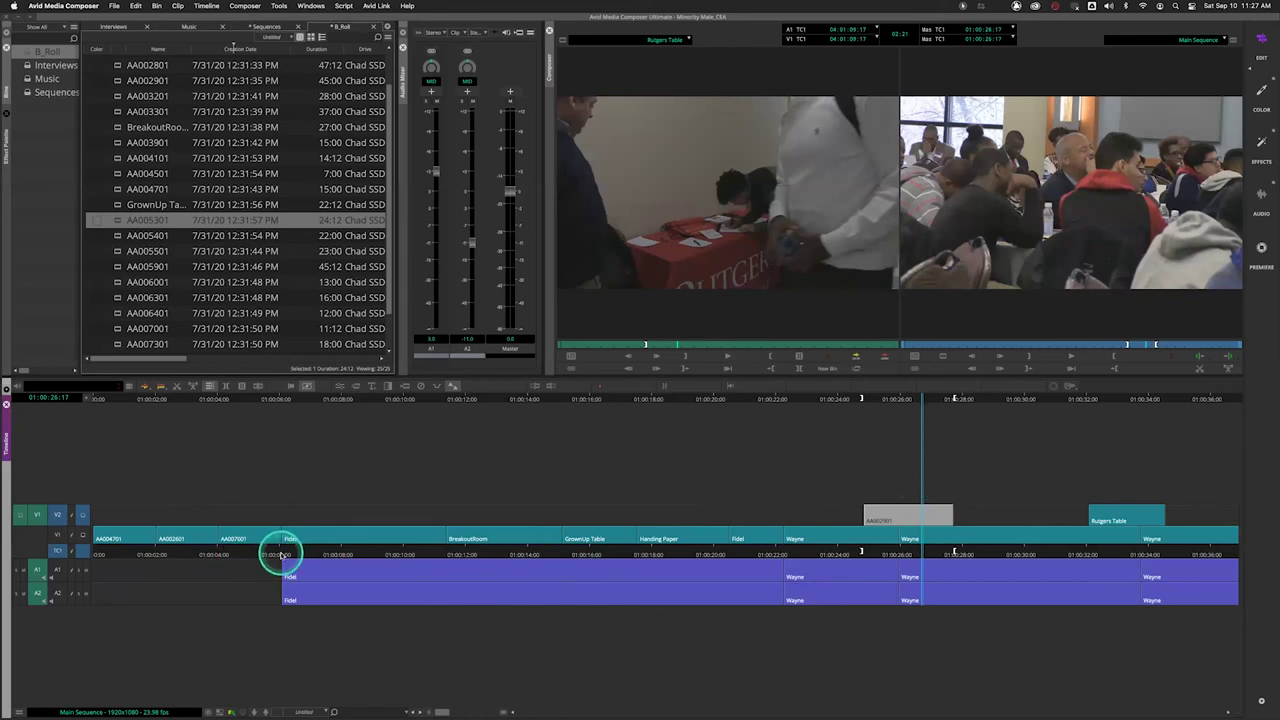
Return to the start of the sequence and enable the V1, A1 and A2 record tracks in place of V2.
{"action": "left_click_drag", "start_coordinate": [279, 556], "coordinate": [72, 551]}
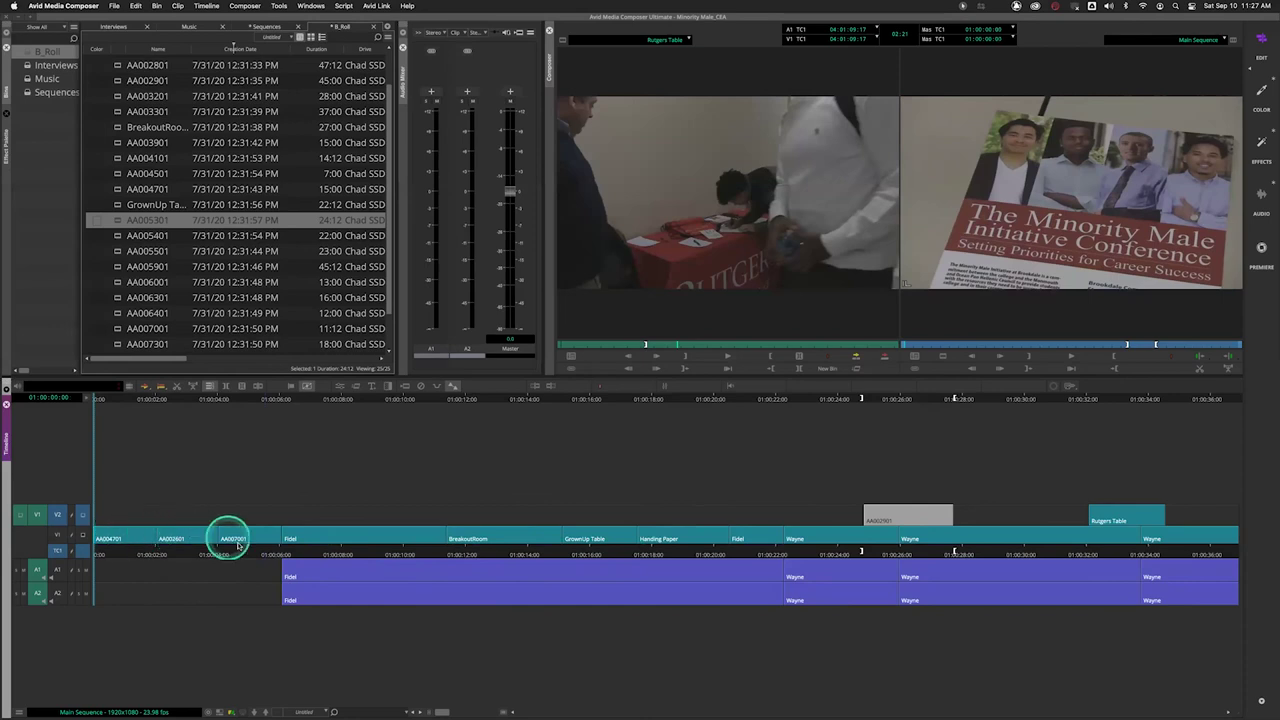
{"action": "left_click", "coordinate": [65, 535]}
{"action": "left_click", "coordinate": [65, 535]}
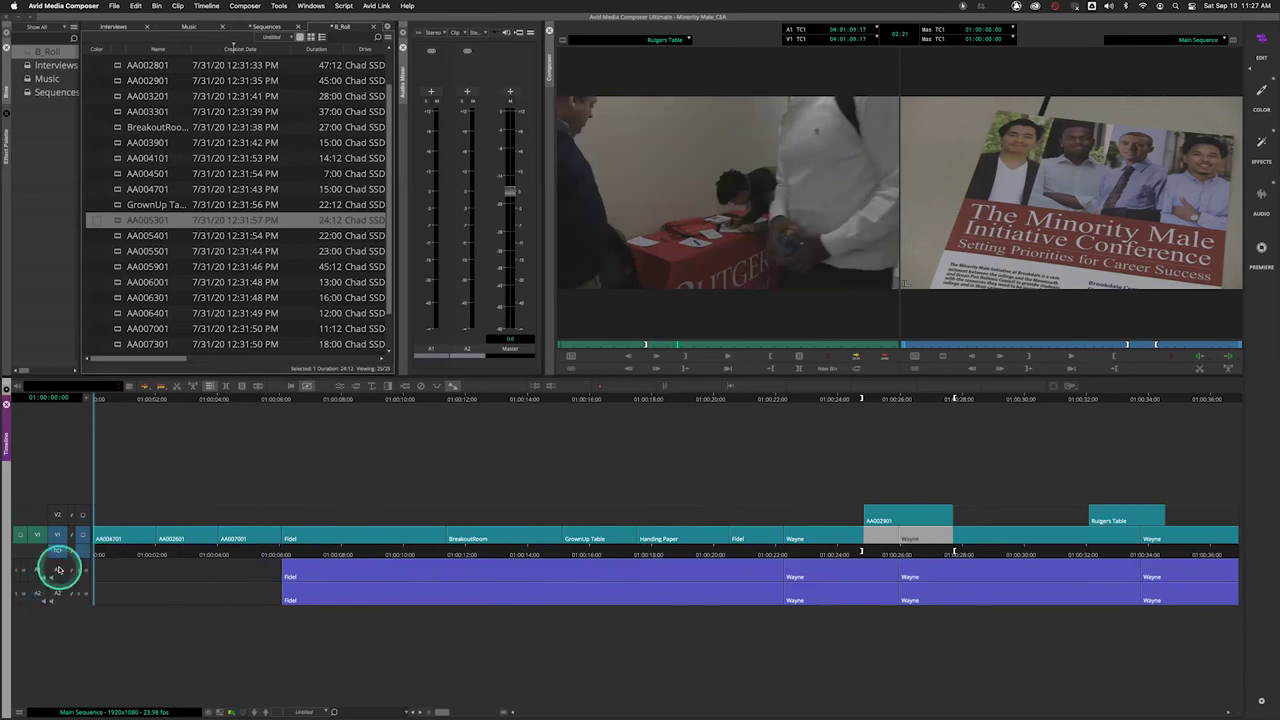
{"action": "left_click", "coordinate": [57, 569]}
{"action": "left_click", "coordinate": [57, 594]}
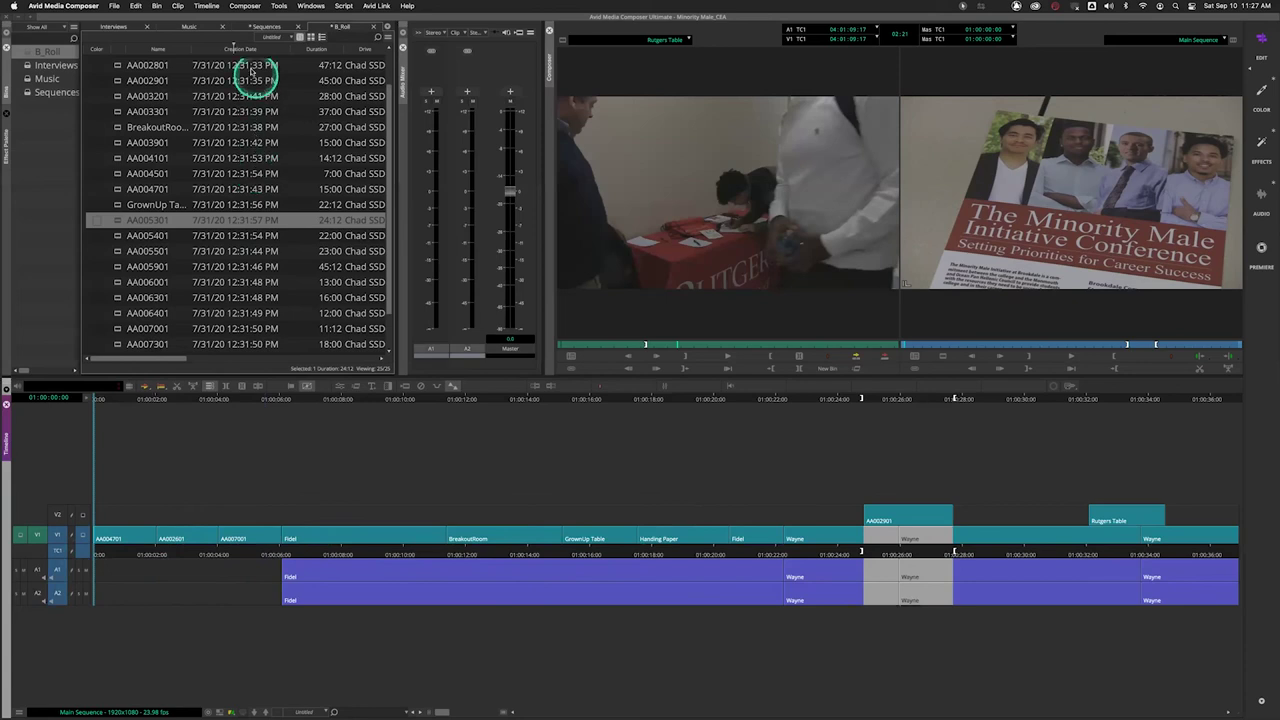
Display the B-roll bin as thumbnail frames and load the AA002801 clip into the source monitor.
{"action": "left_click", "coordinate": [300, 37]}
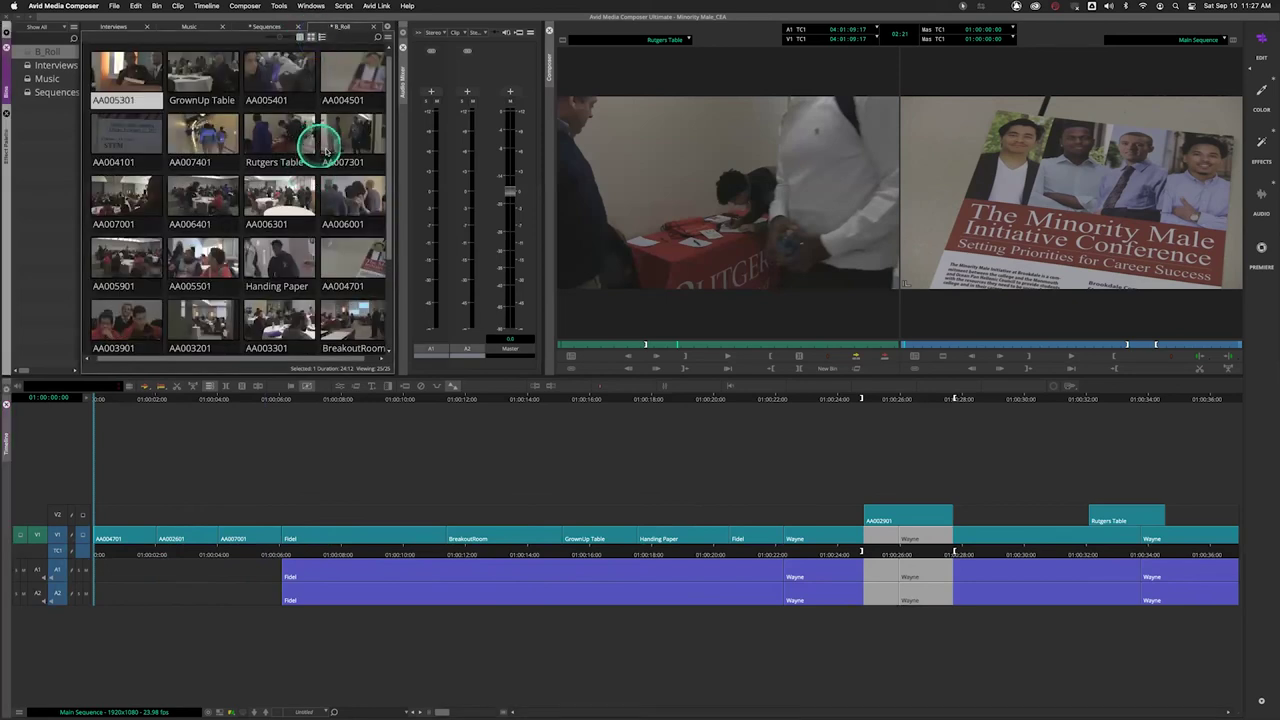
{"action": "scroll", "coordinate": [305, 205], "scroll_direction": "down", "scroll_amount": 3}
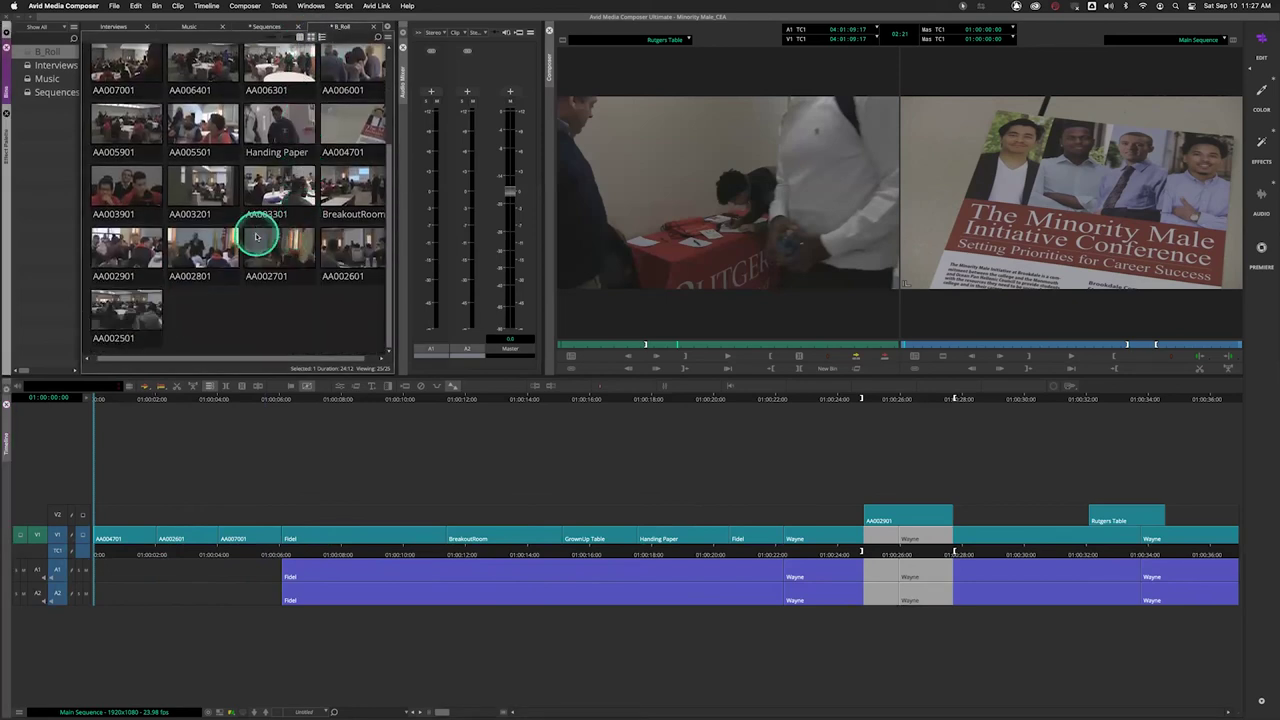
{"action": "double_click", "coordinate": [206, 262]}
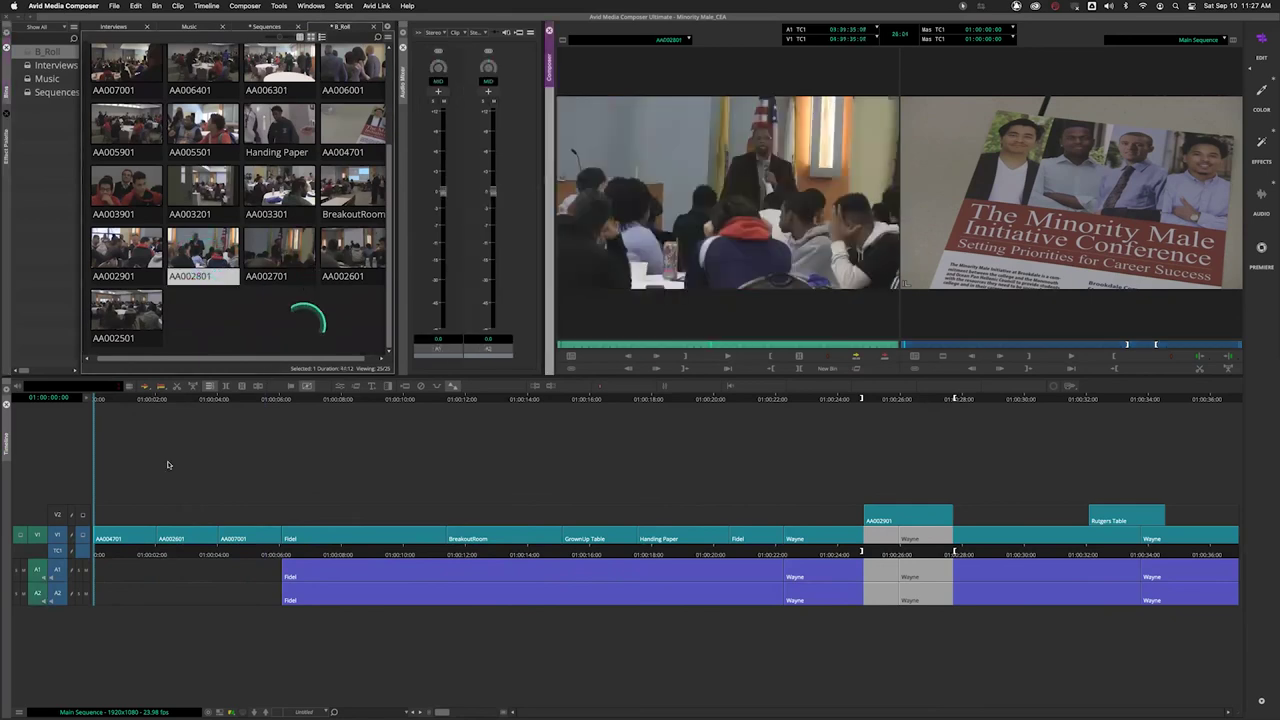
Mark a sequence in point at 01:00:02:01, at the start of the AA002601 clip, and look through the marked range.
{"action": "left_click", "coordinate": [157, 554]}
{"action": "key", "text": "i"}
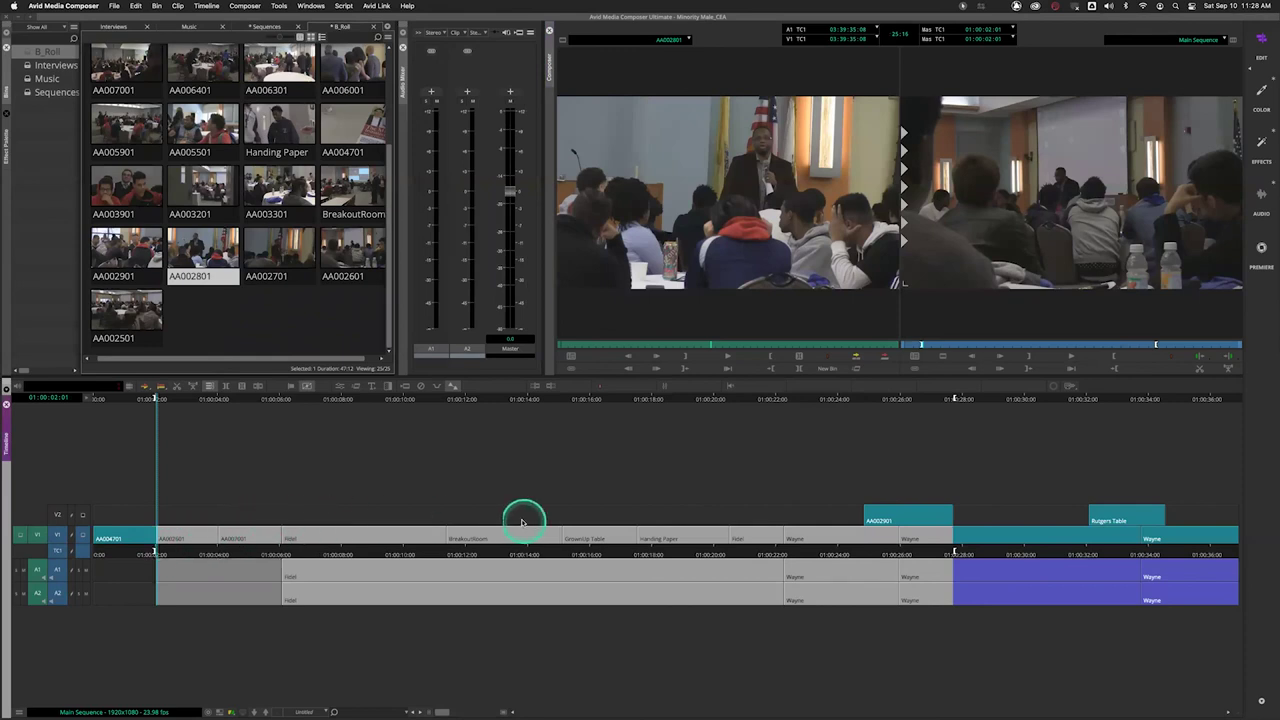
{"action": "left_click_drag", "start_coordinate": [732, 554], "coordinate": [478, 540]}
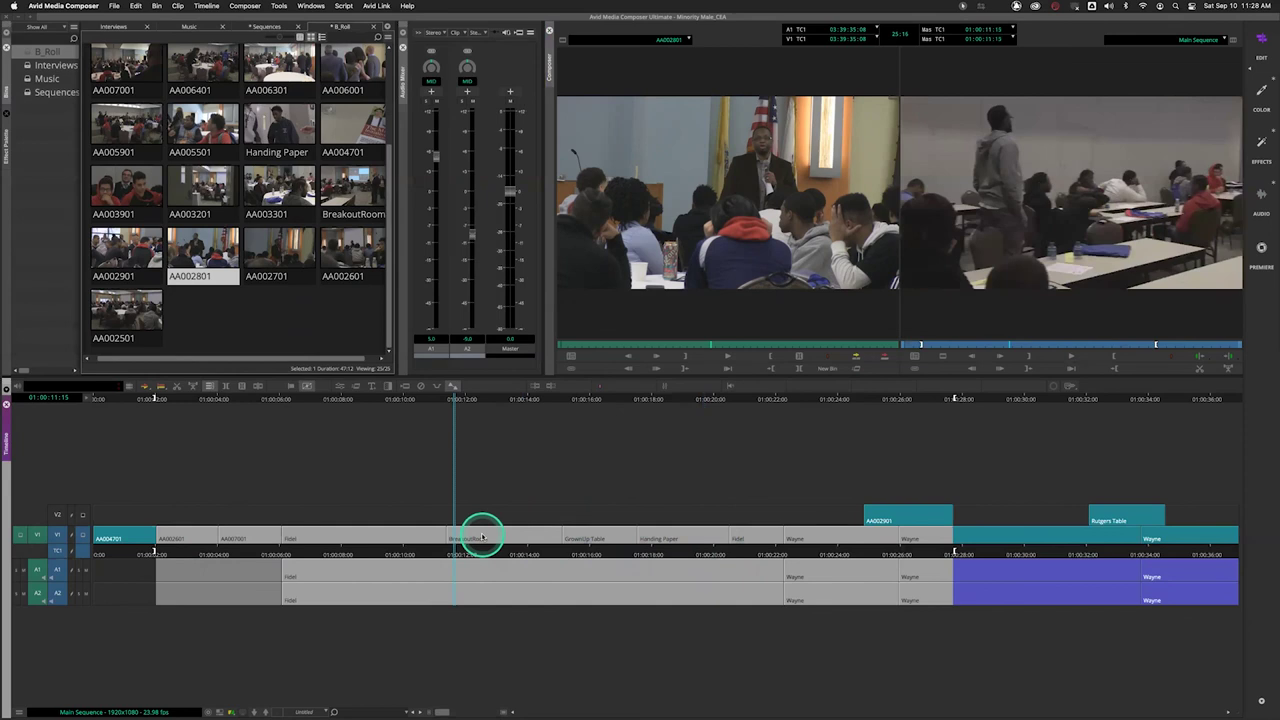
Open the MC English (United States) keyboard settings, examine which keys clear the marks, and close the settings.
{"action": "key", "text": "super+equal"}
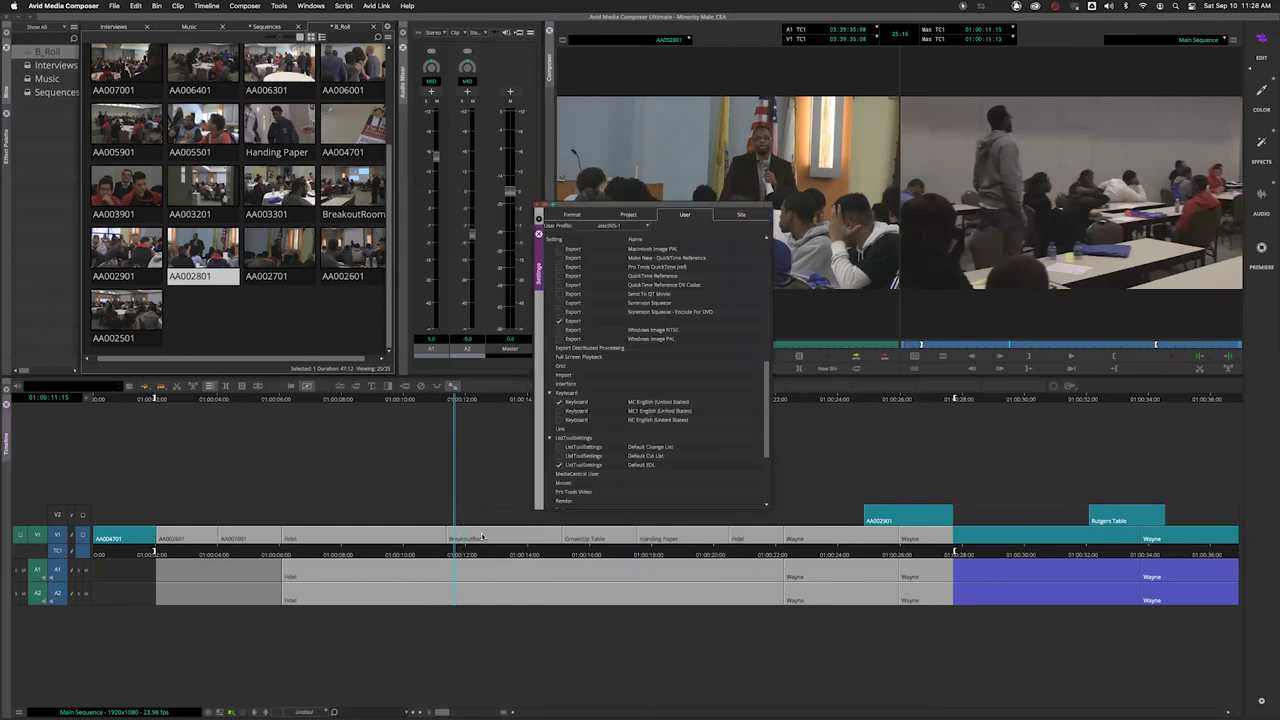
{"action": "double_click", "coordinate": [589, 401]}
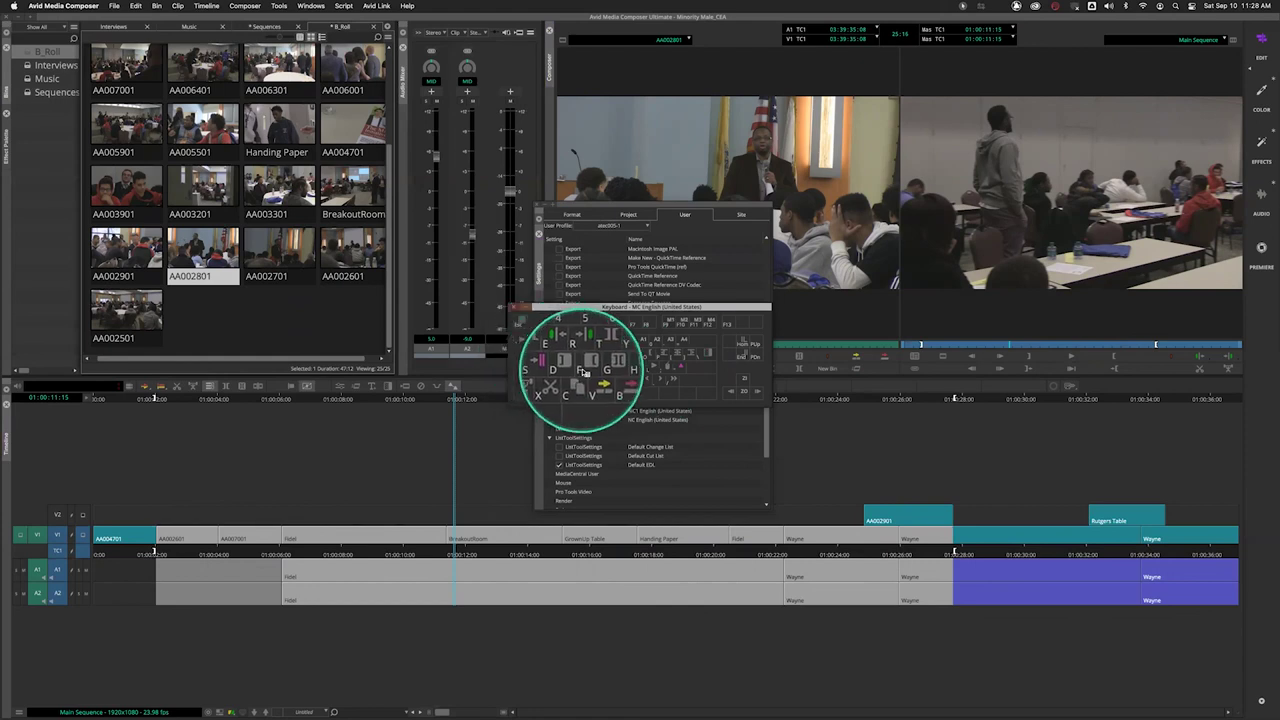
{"action": "left_click", "coordinate": [513, 306]}
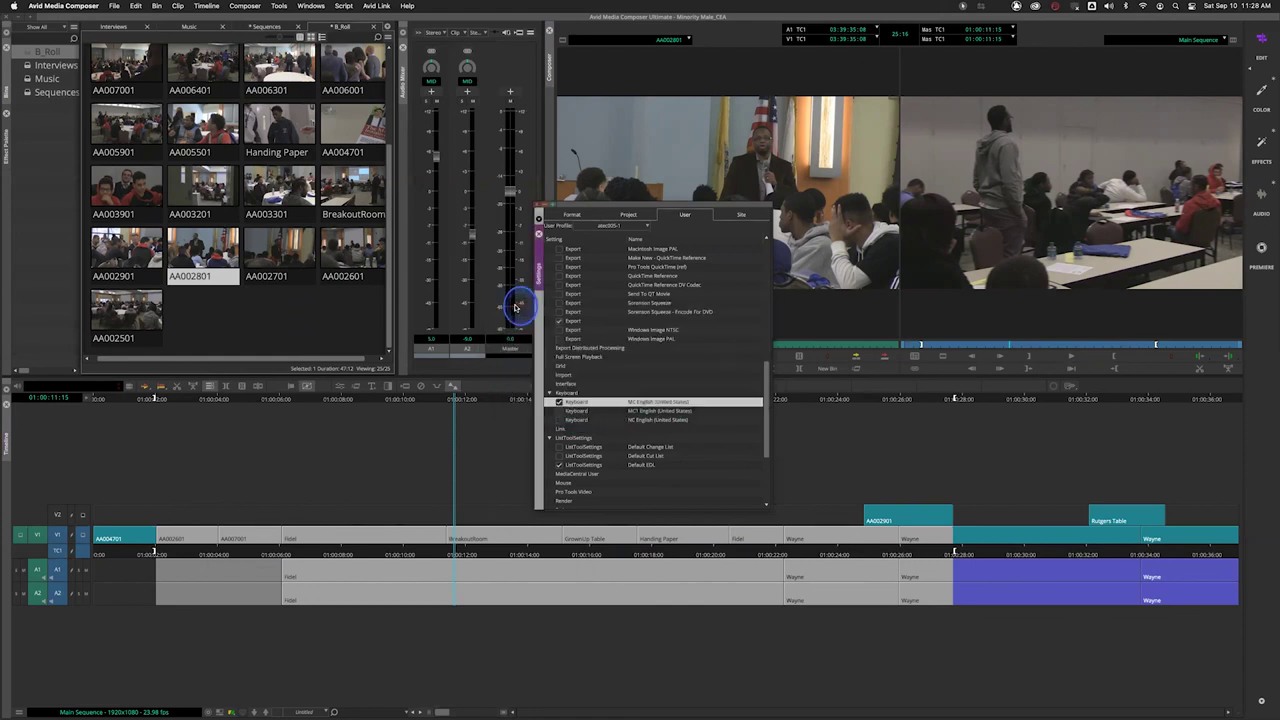
{"action": "scroll", "coordinate": [564, 375], "scroll_direction": "up", "scroll_amount": 1}
{"action": "left_click", "coordinate": [564, 374]}
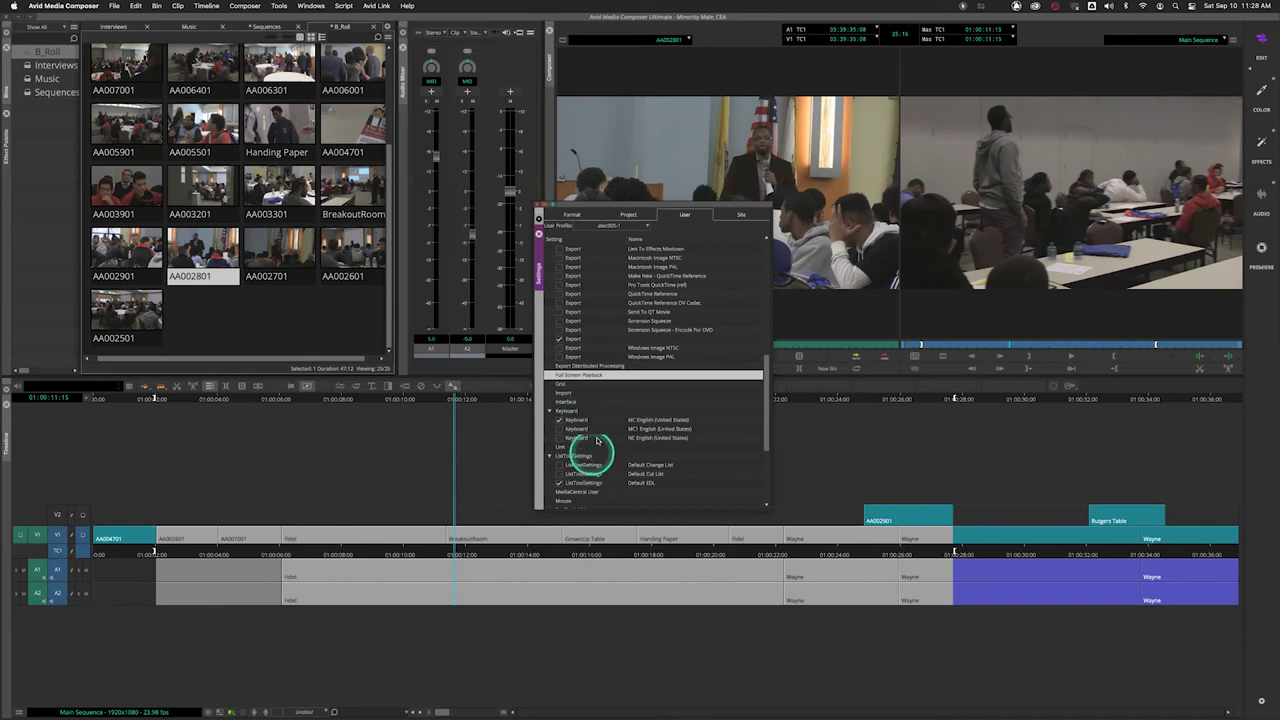
{"action": "left_click", "coordinate": [538, 233]}
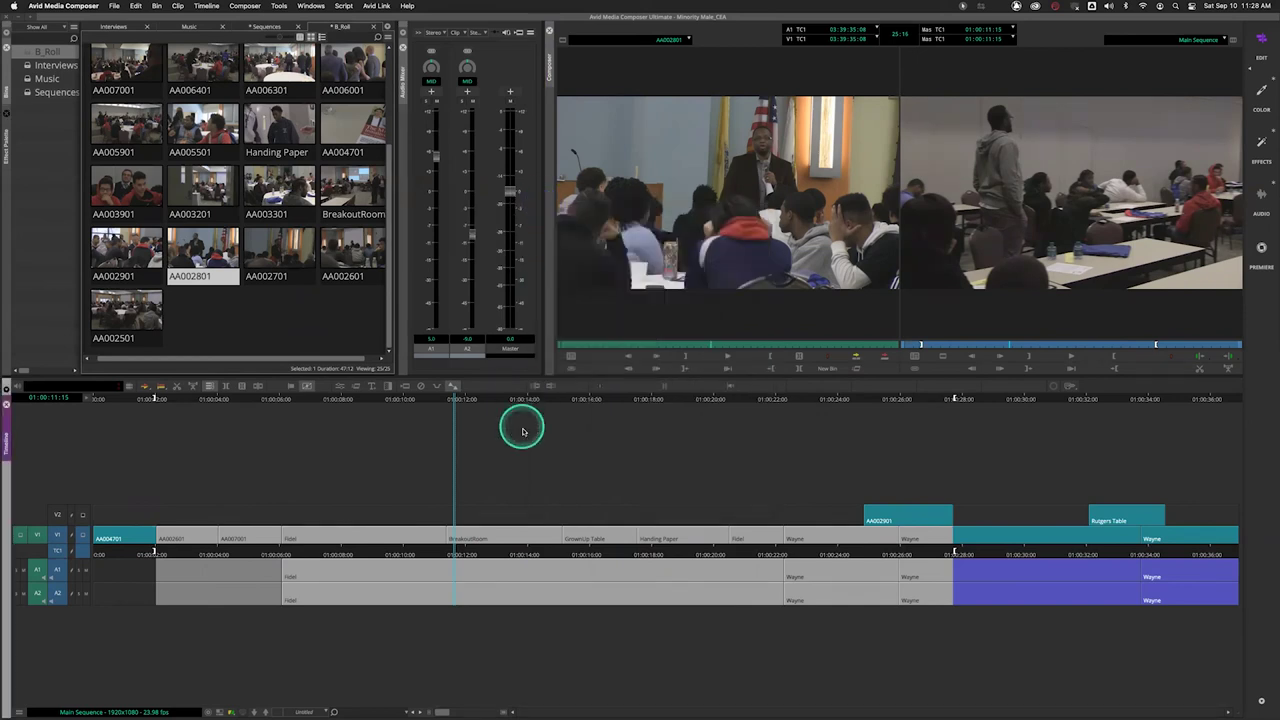
Clear the sequence's out point and mark AA002801 from 03:39:25:18 to 03:39:27:18 in the source monitor.
{"action": "key", "text": "g"}
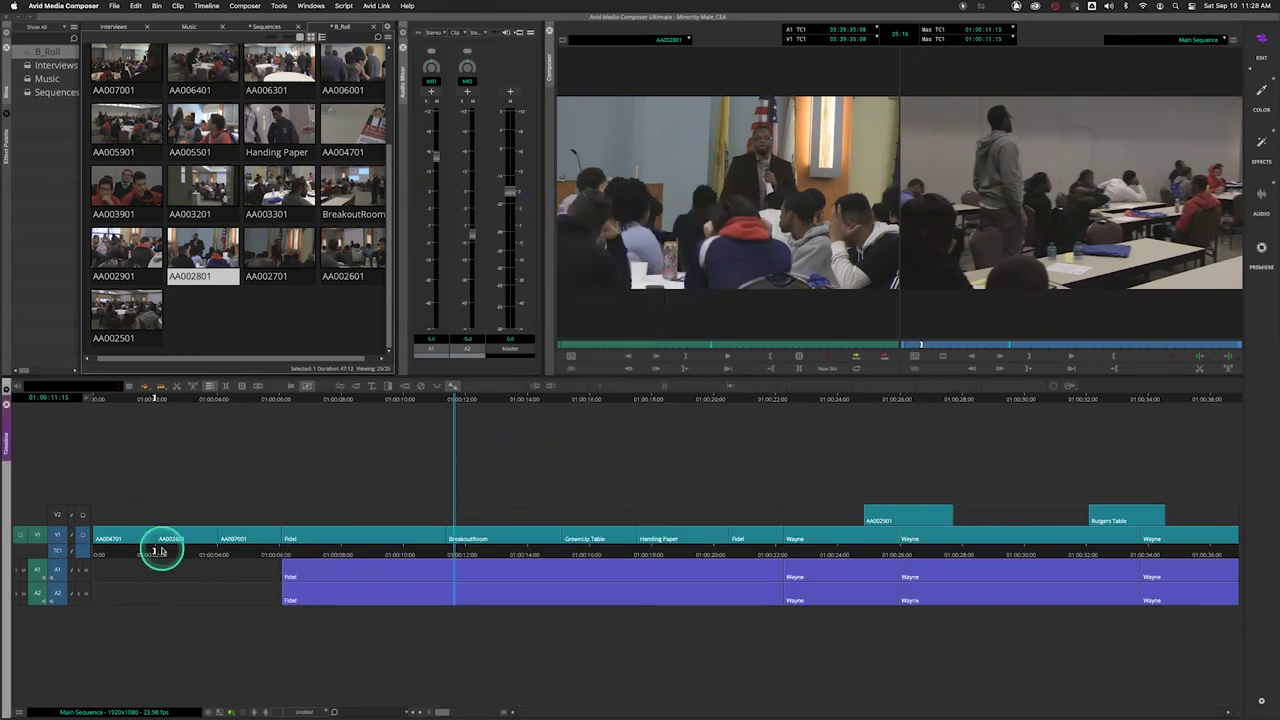
{"action": "left_click", "coordinate": [647, 347]}
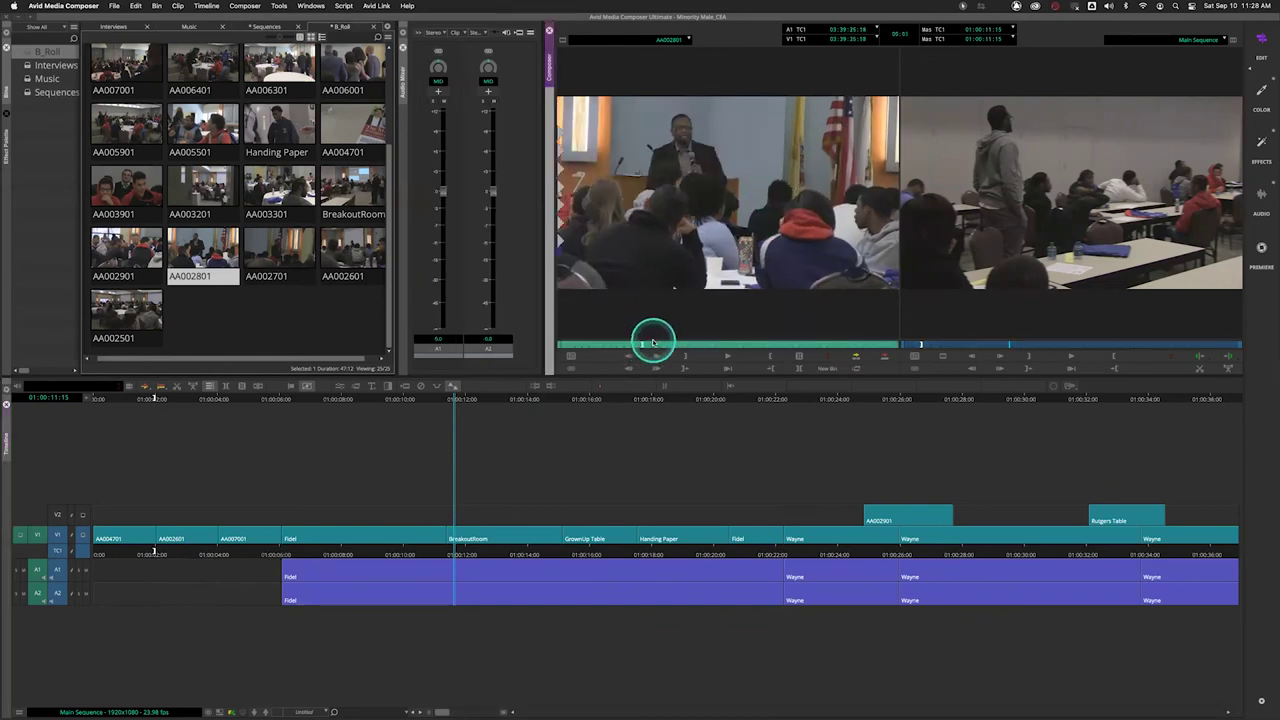
{"action": "left_click", "coordinate": [653, 342]}
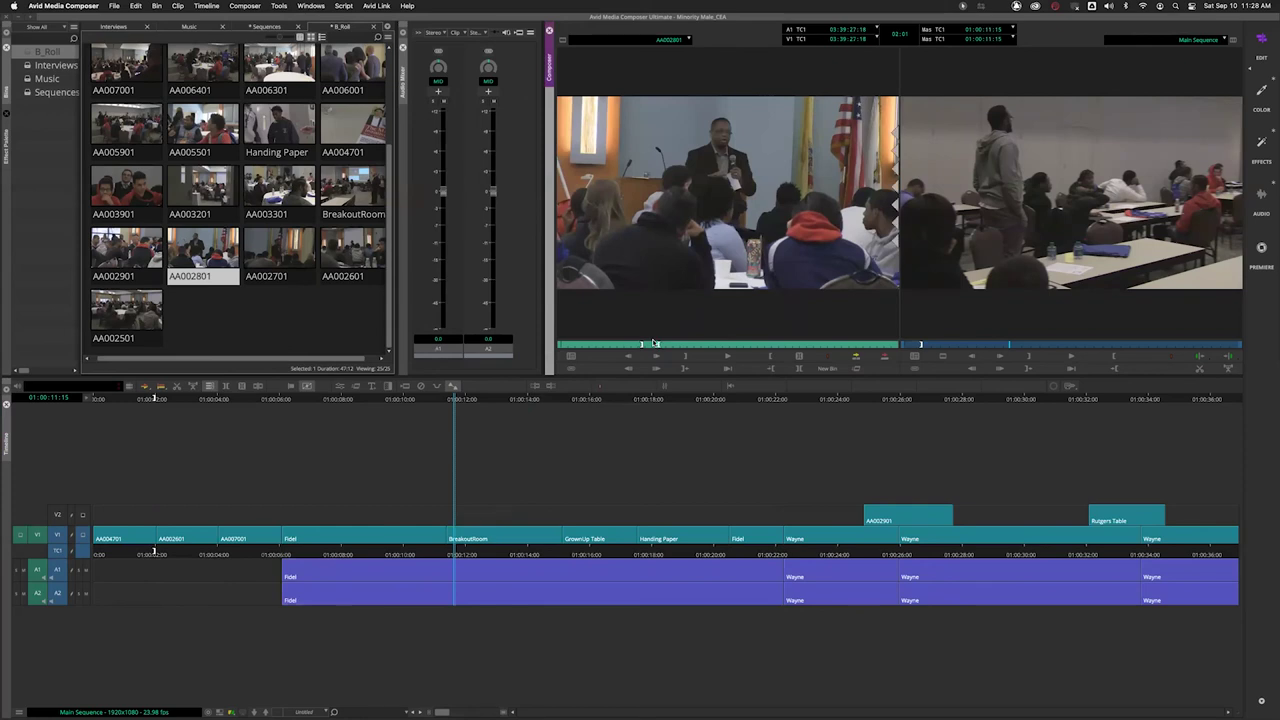
Disable the A1 and A2 source tracks and move the sequence position to 01:00:02:16 inside AA002601.
{"action": "left_click", "coordinate": [40, 570]}
{"action": "left_click", "coordinate": [160, 554]}
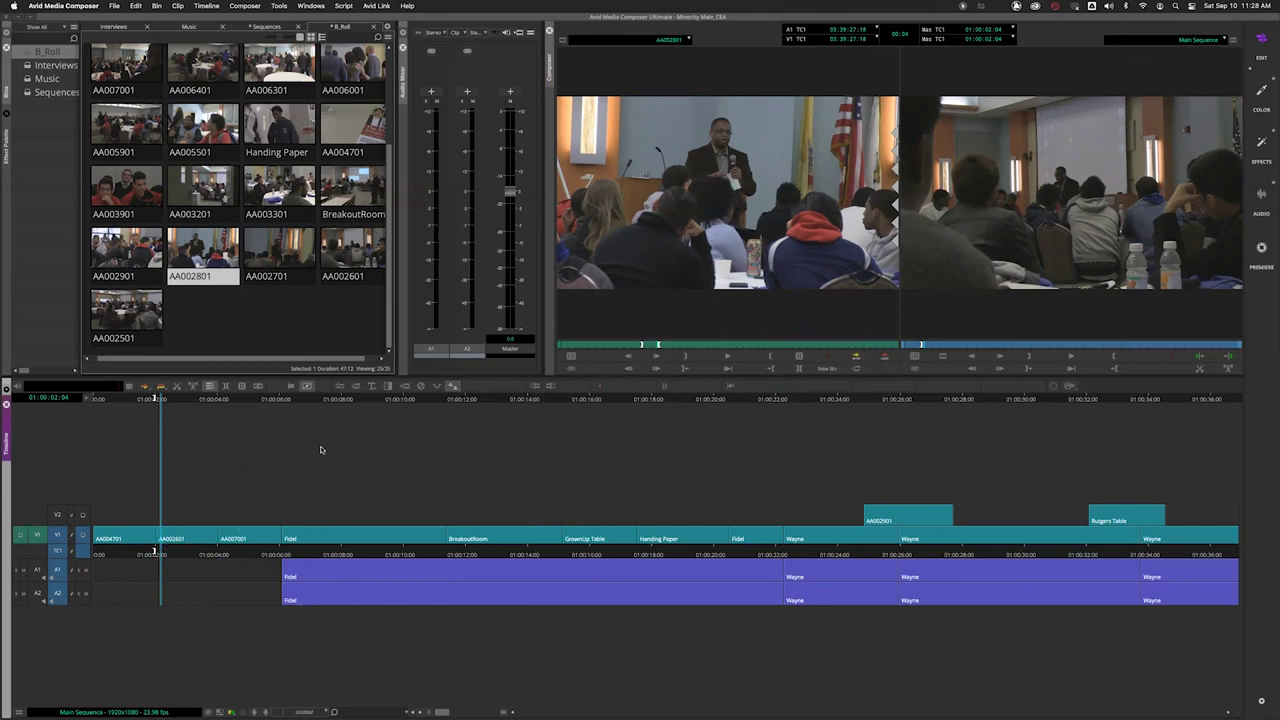
{"action": "left_click", "coordinate": [666, 218]}
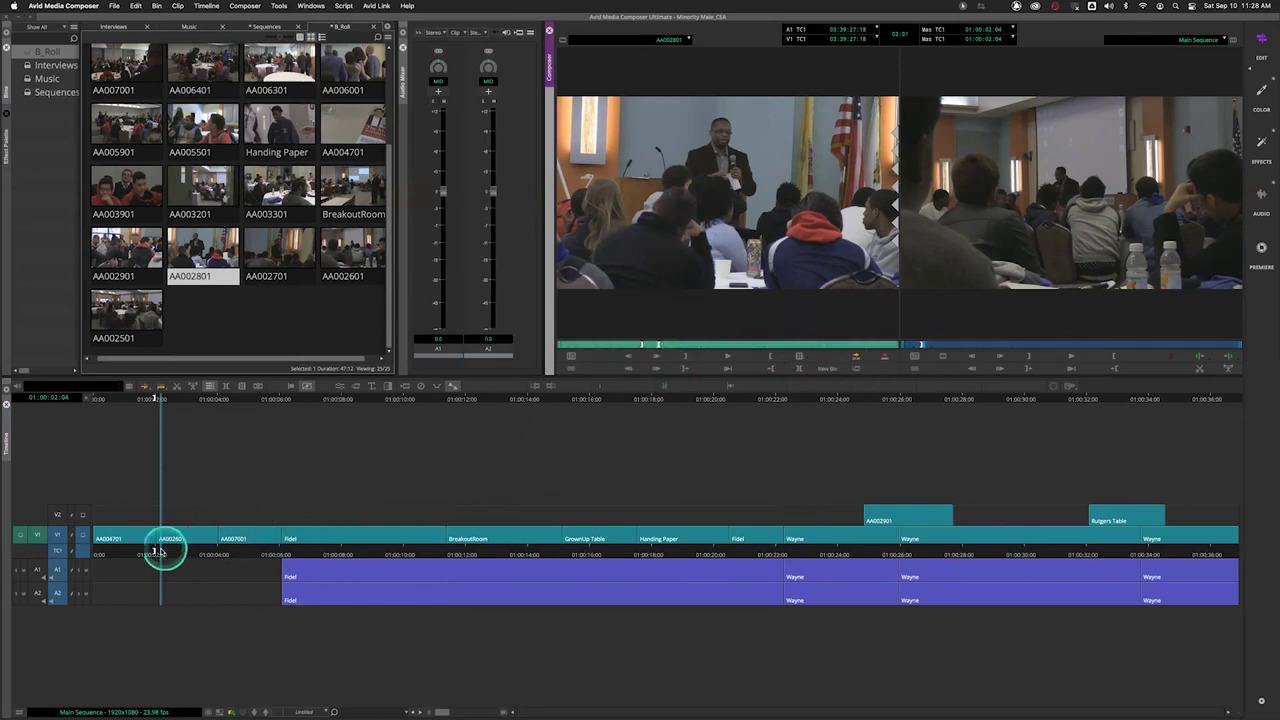
{"action": "left_click", "coordinate": [176, 551]}
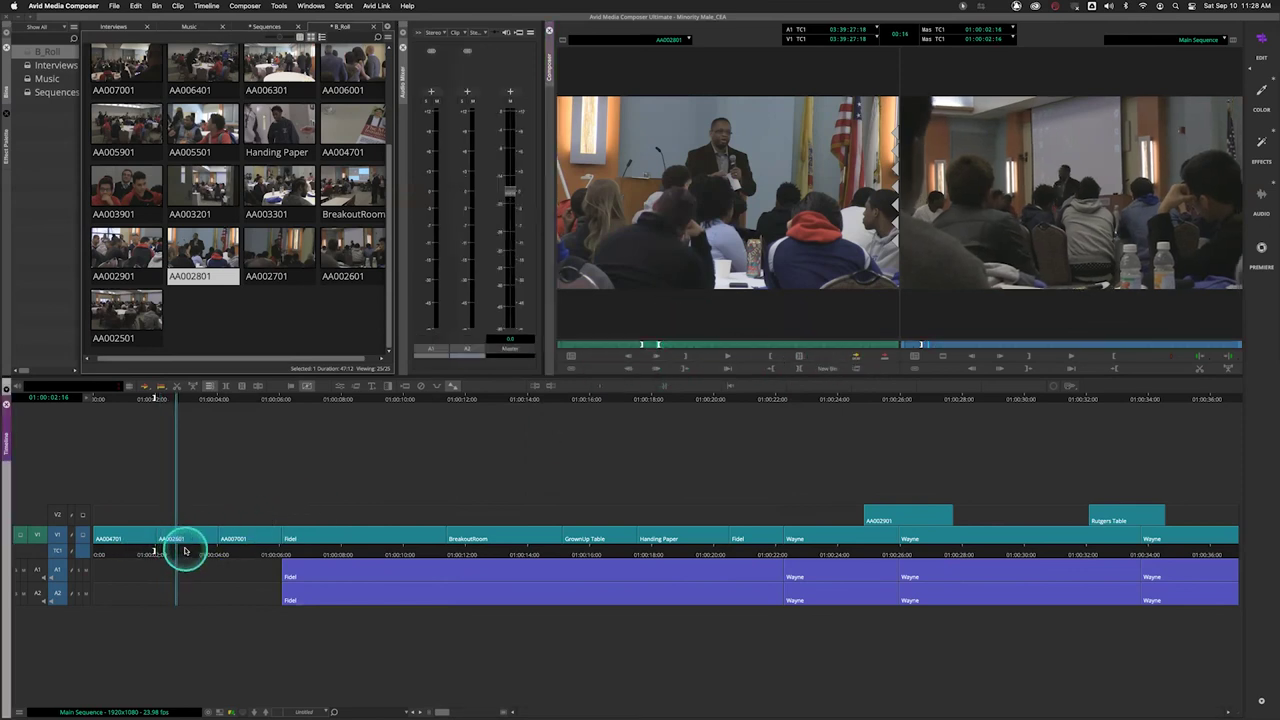
Repeatedly splice AA002801 into V1 at the start of AA002601 and undo the splices.
{"action": "left_click", "coordinate": [856, 357]}
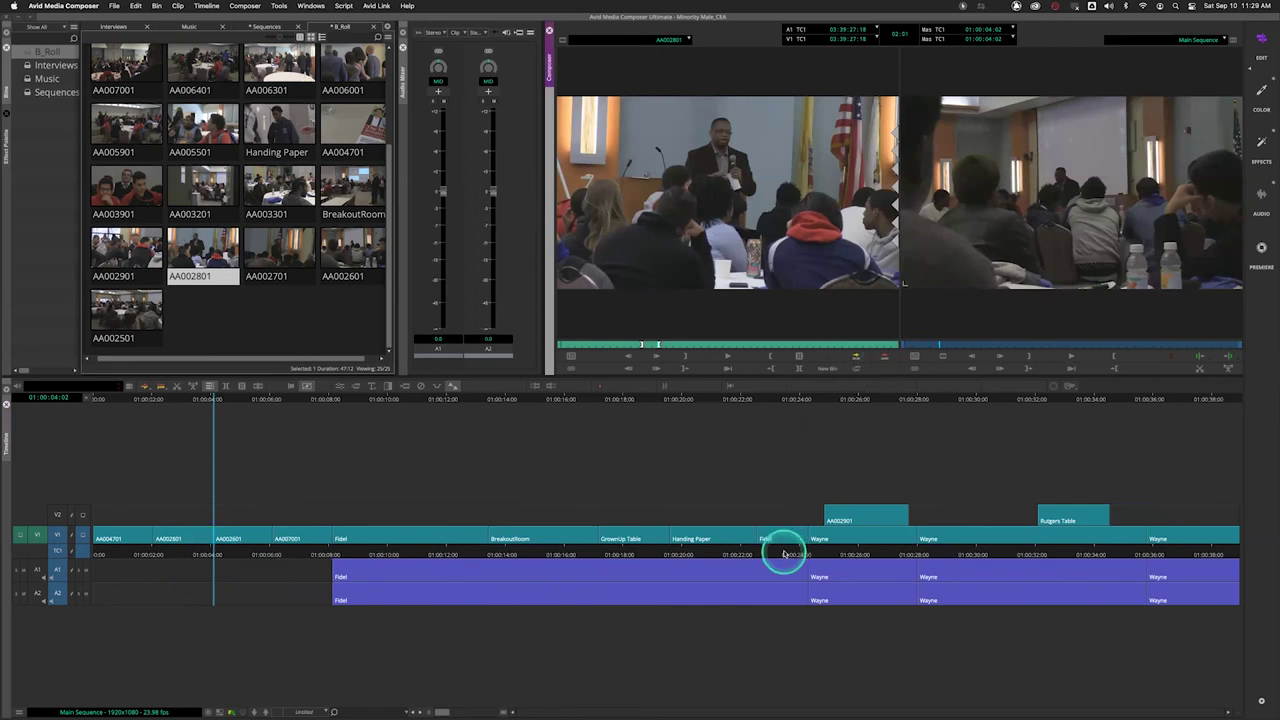
{"action": "key", "text": "super+z"}
{"action": "left_click_drag", "start_coordinate": [440, 711], "coordinate": [503, 708]}
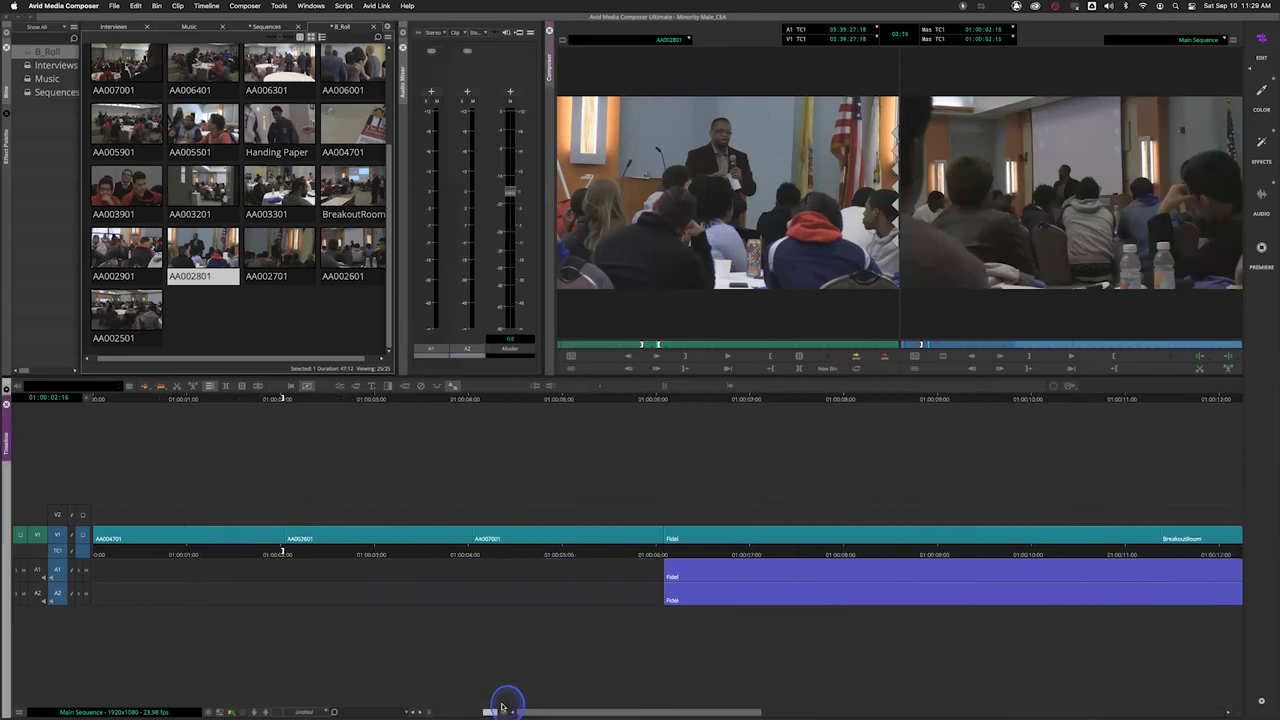
{"action": "mouse_move", "coordinate": [297, 563]}
{"action": "left_mouse_down"}
{"action": "mouse_move", "coordinate": [314, 551]}
{"action": "mouse_move", "coordinate": [287, 553]}
{"action": "left_mouse_up"}
{"action": "left_click", "coordinate": [856, 358]}
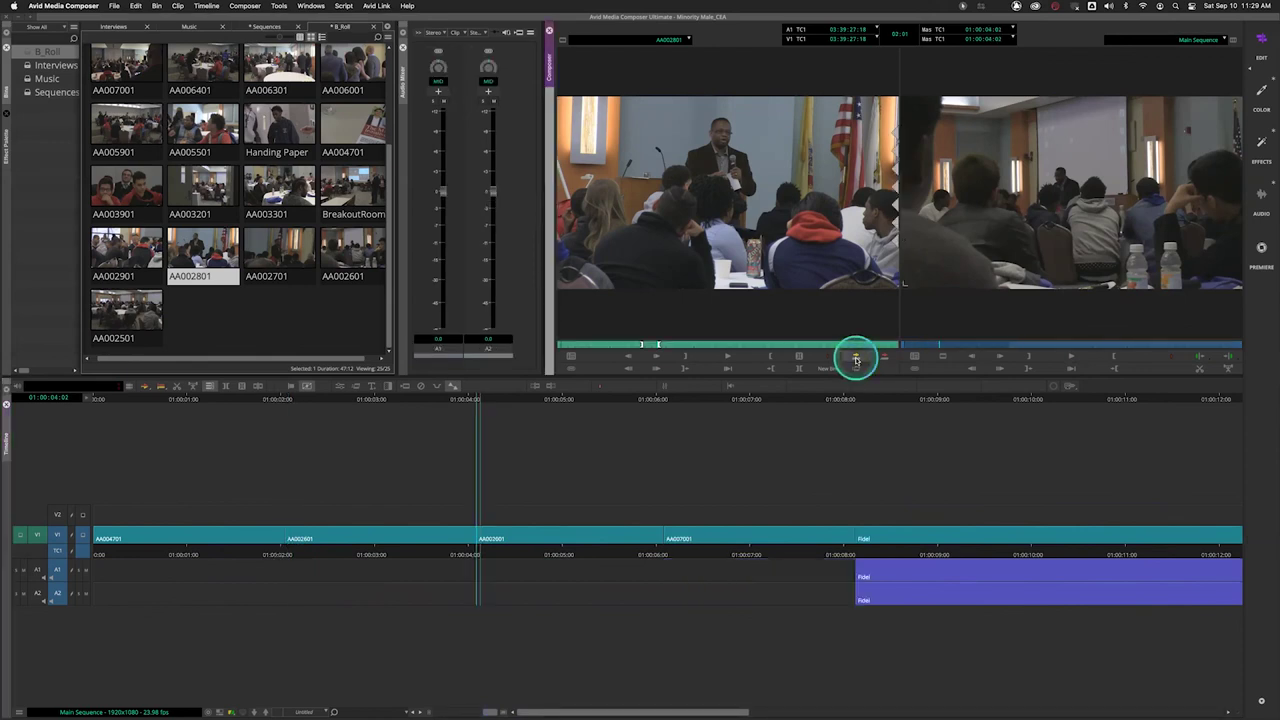
{"action": "key", "text": "super+z"}
{"action": "left_click", "coordinate": [856, 358]}
{"action": "left_click_drag", "start_coordinate": [488, 711], "coordinate": [441, 712]}
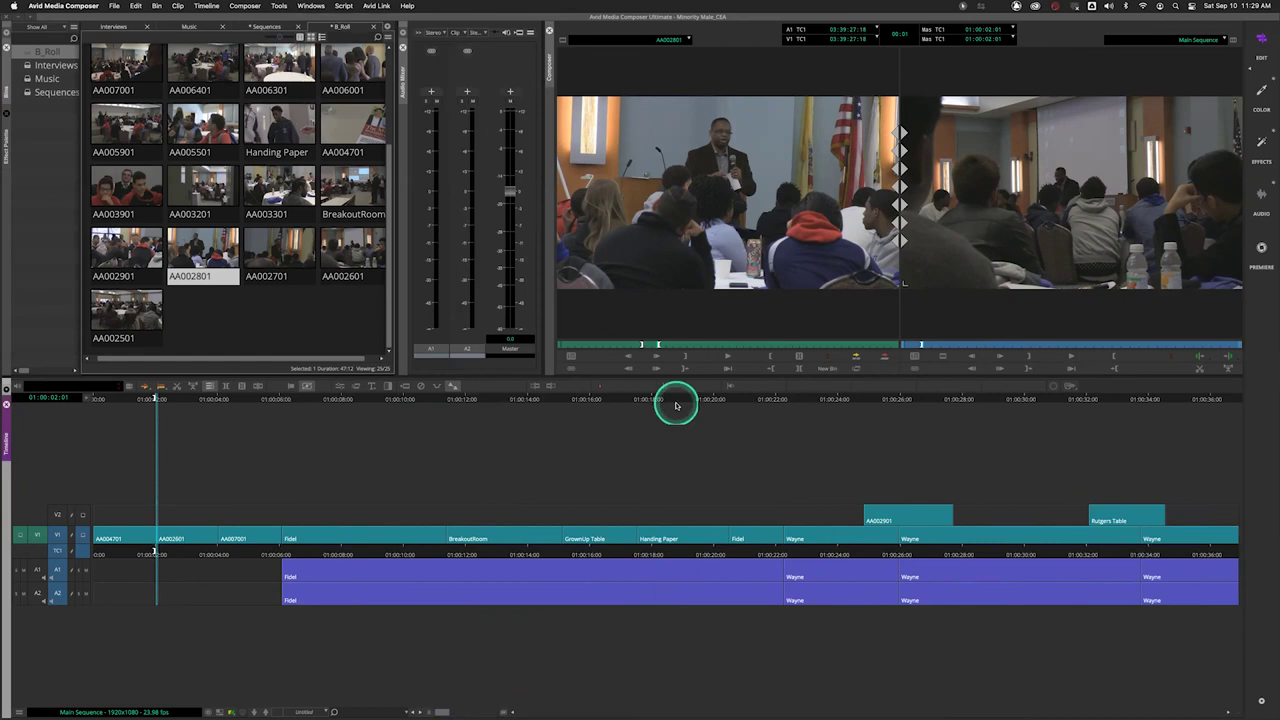
Splice AA002801 into V1 at 01:00:02:01 with the V2 record track off and play the sequence through the AA002901 cutaway.
{"action": "left_click", "coordinate": [855, 358]}
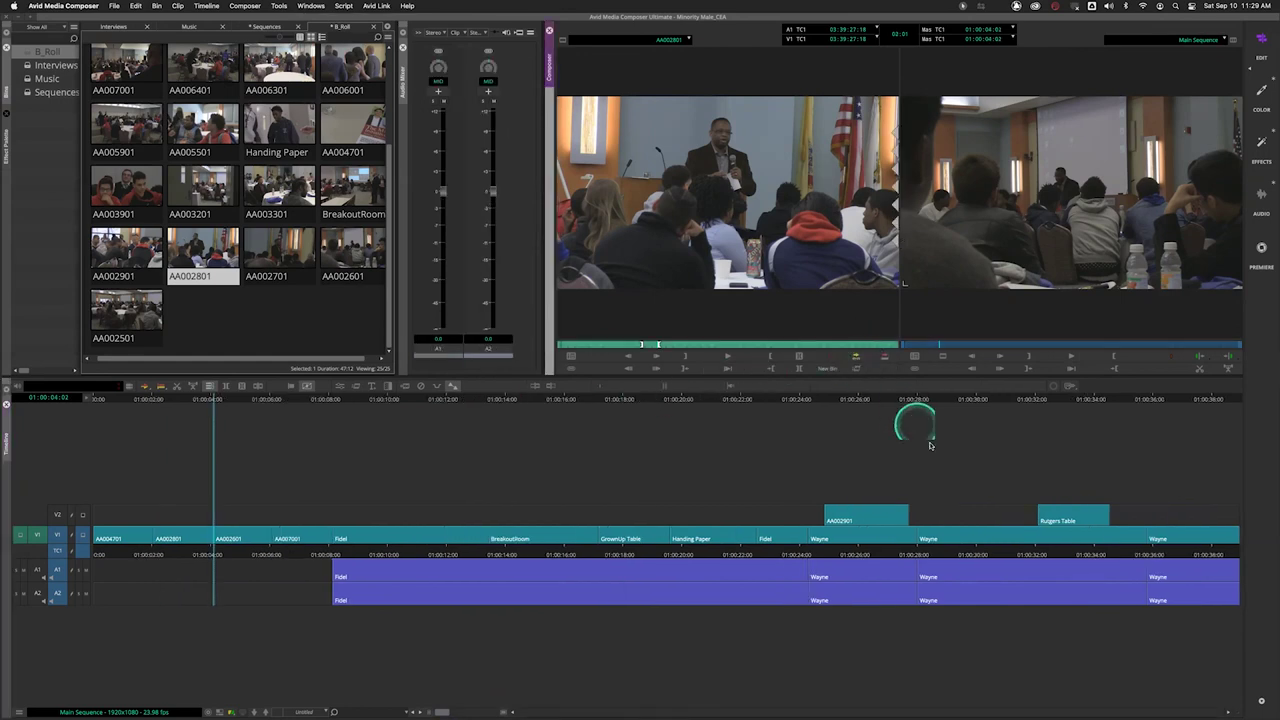
{"action": "left_click", "coordinate": [773, 550]}
{"action": "key", "text": "space"}
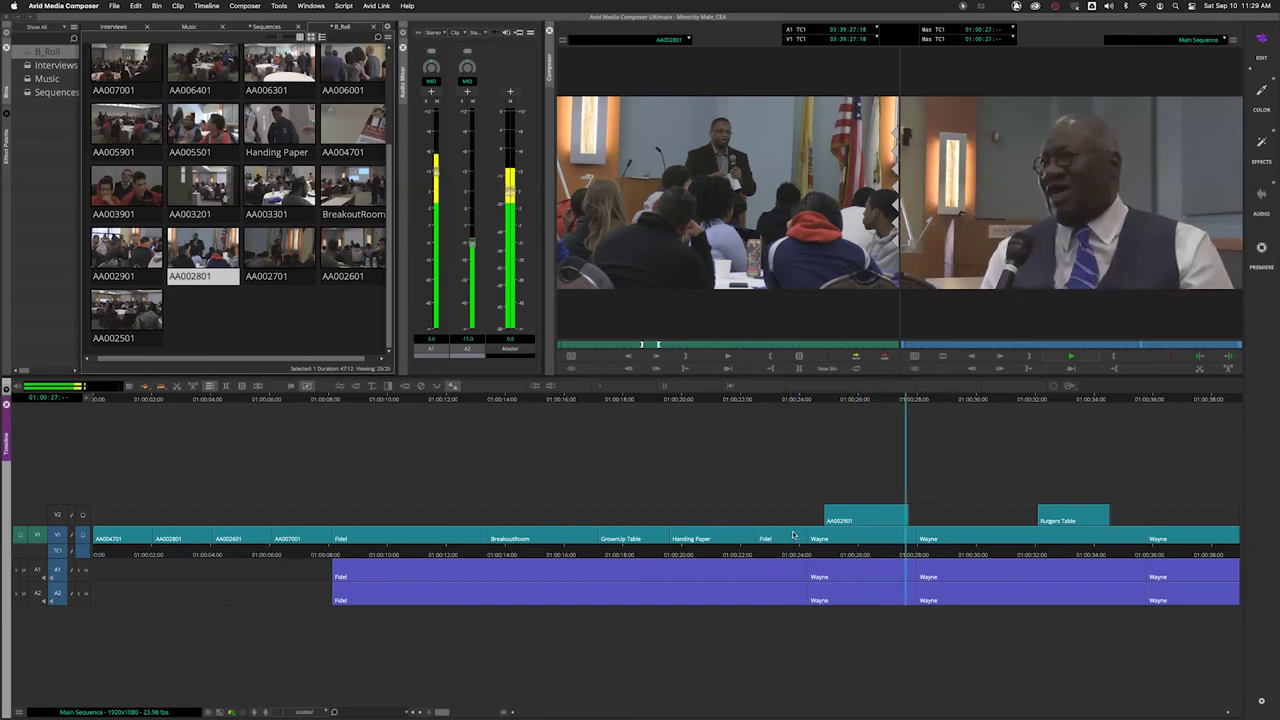
{"action": "key", "text": "space"}
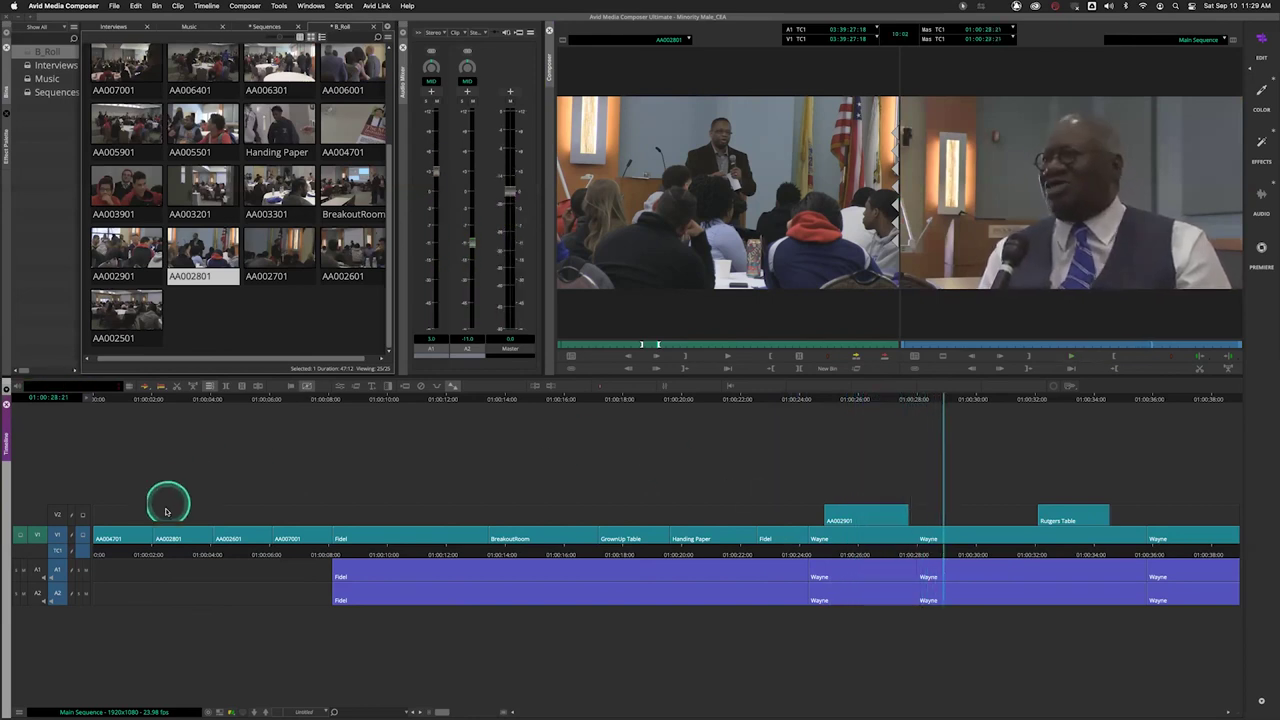
Play the Wayne interview with V2 monitored to check the timing of the AA002901 and Rutgers Table cutaways.
{"action": "left_click", "coordinate": [809, 550]}
{"action": "key", "text": "space"}
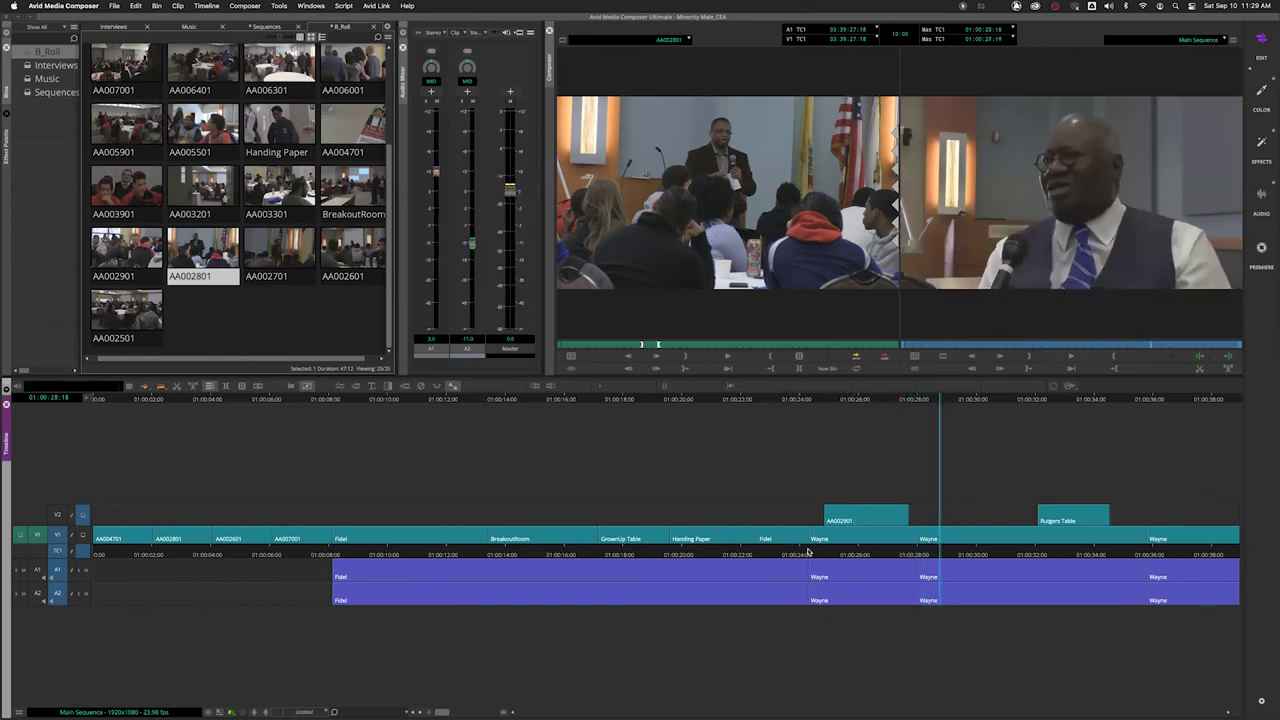
{"action": "left_click", "coordinate": [1000, 557]}
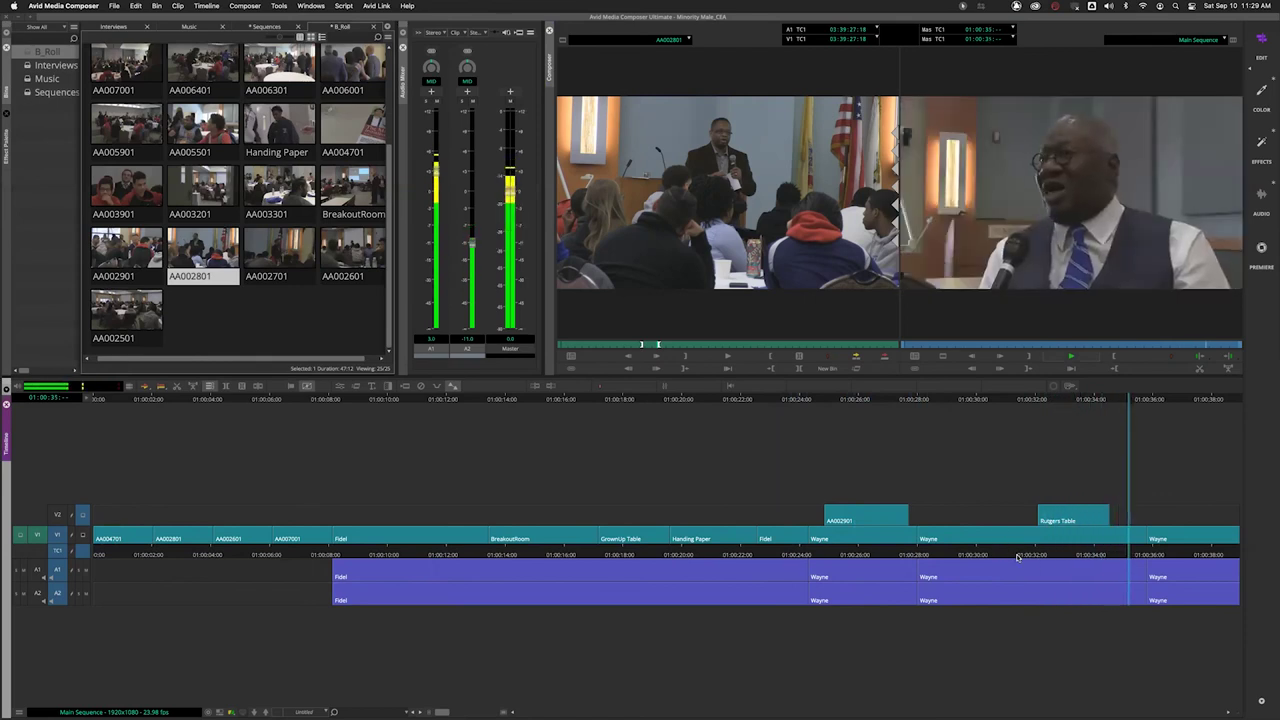
{"action": "left_click", "coordinate": [1013, 557]}
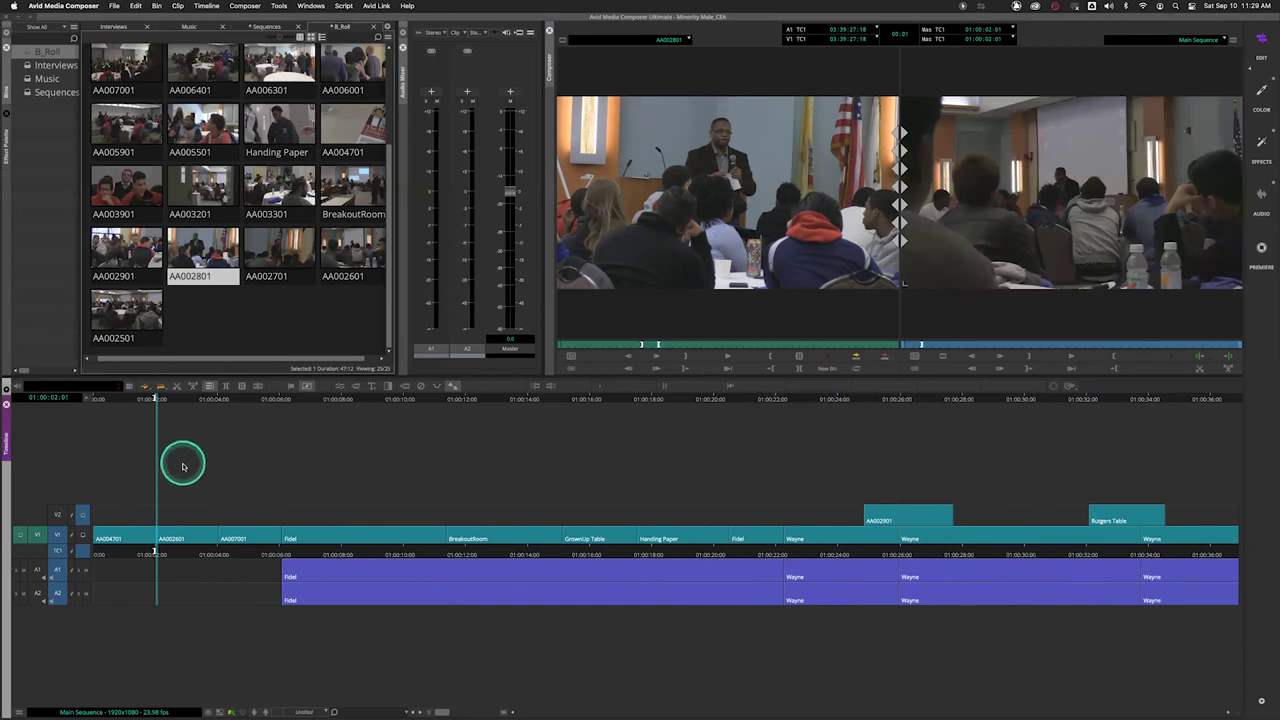
Enable the V2 record track, splice AA002801 in at 01:00:02:01 and undo the splice.
{"action": "left_click", "coordinate": [51, 510]}
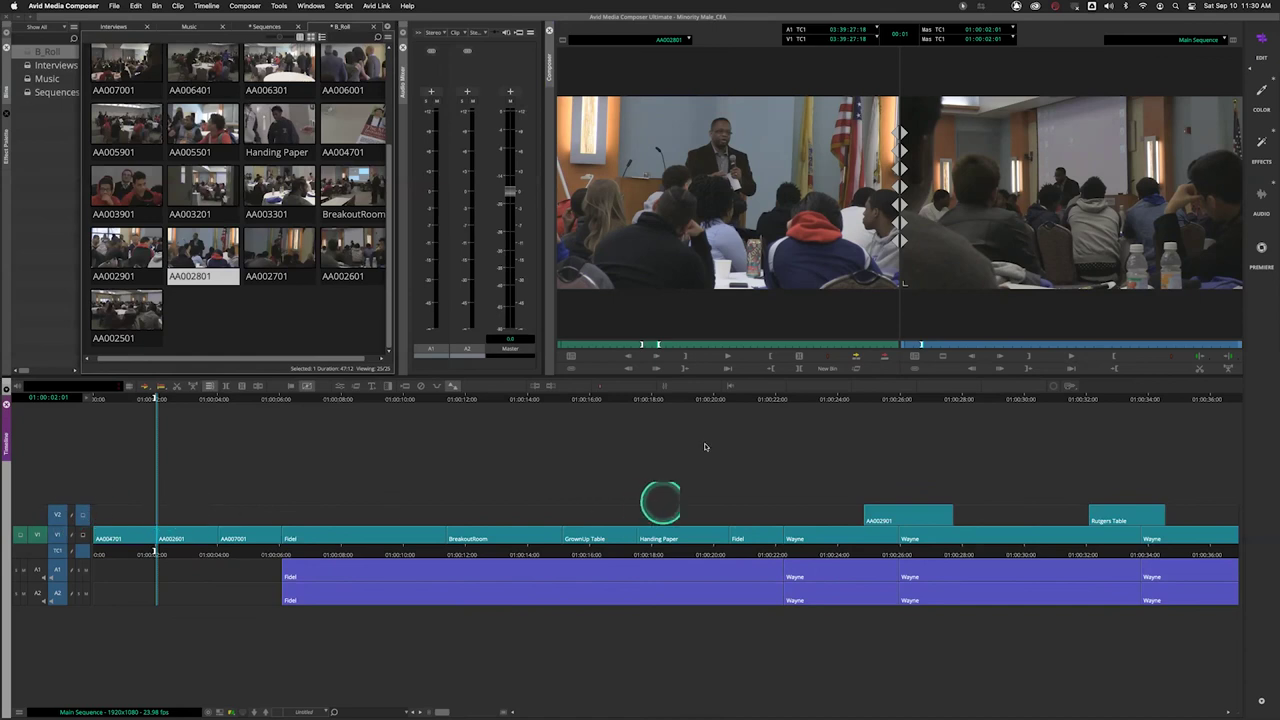
{"action": "left_click", "coordinate": [856, 356]}
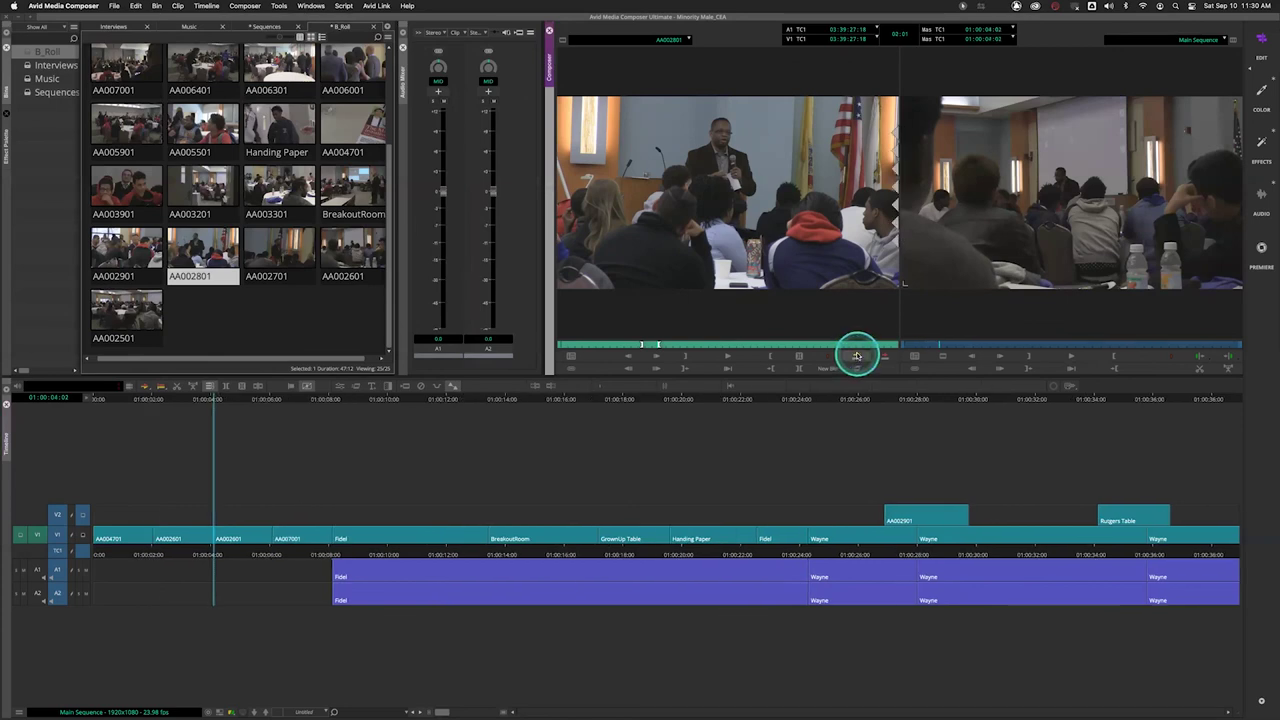
{"action": "key", "text": "super+z"}
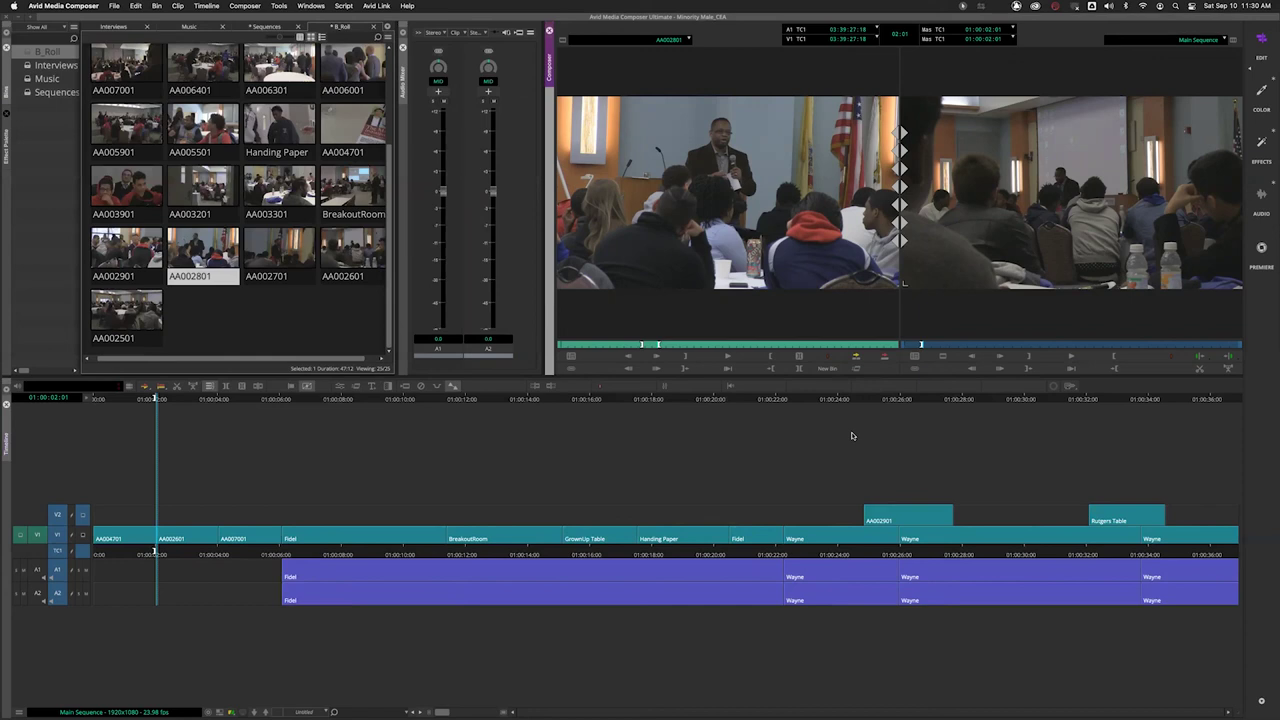
Add six empty video tracks, V3 through V8, to the sequence.
{"action": "key", "text": "super+y"}
{"action": "key", "text": "super+y"}
{"action": "key", "text": "super+y"}
{"action": "key", "text": "super+y"}
{"action": "key", "text": "super+y"}
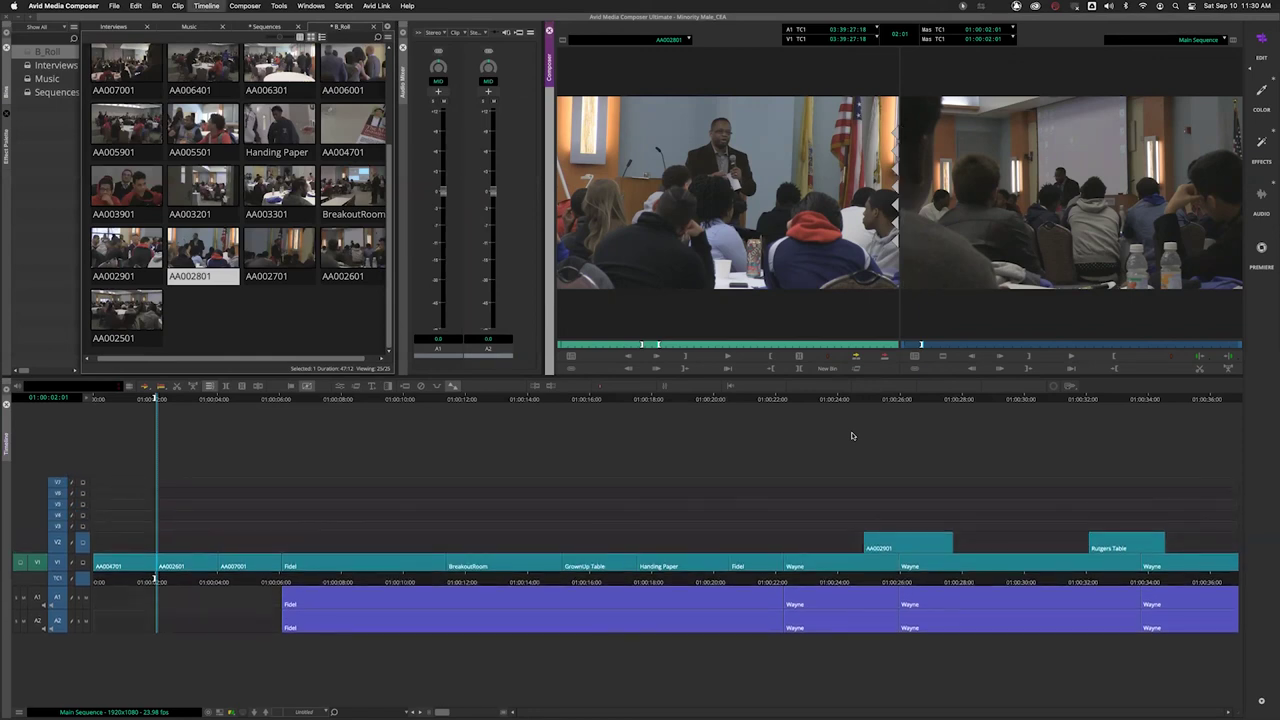
{"action": "key", "text": "super+y"}
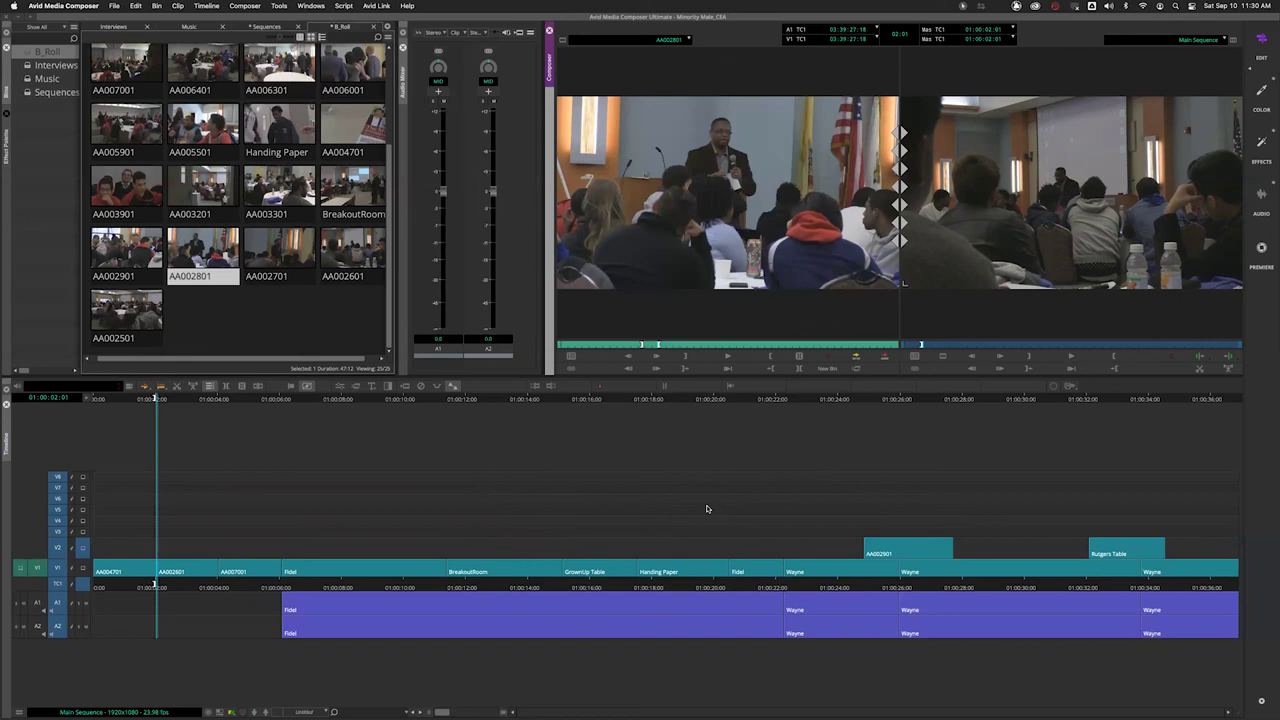
Mark the sequence out point at 01:00:04:00, at the end of the AA002601 clip.
{"action": "left_click", "coordinate": [208, 583]}
{"action": "left_click_drag", "start_coordinate": [208, 583], "coordinate": [213, 578]}
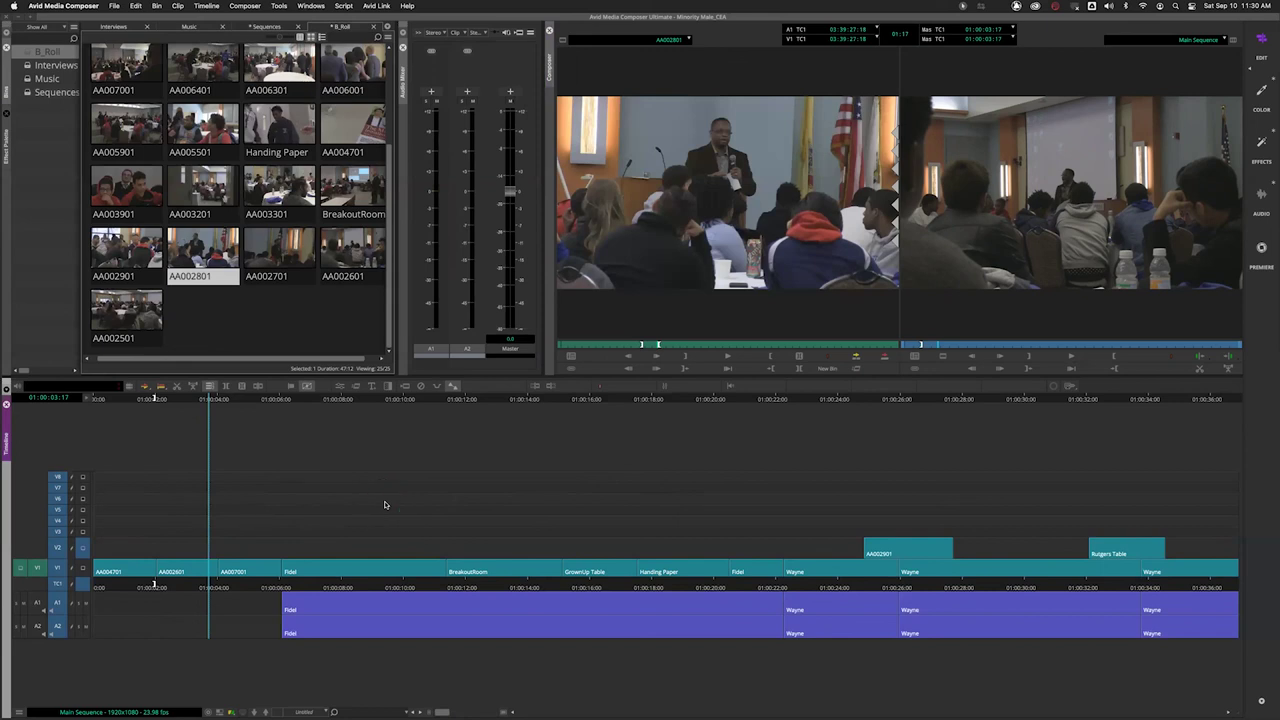
{"action": "left_click", "coordinate": [180, 587]}
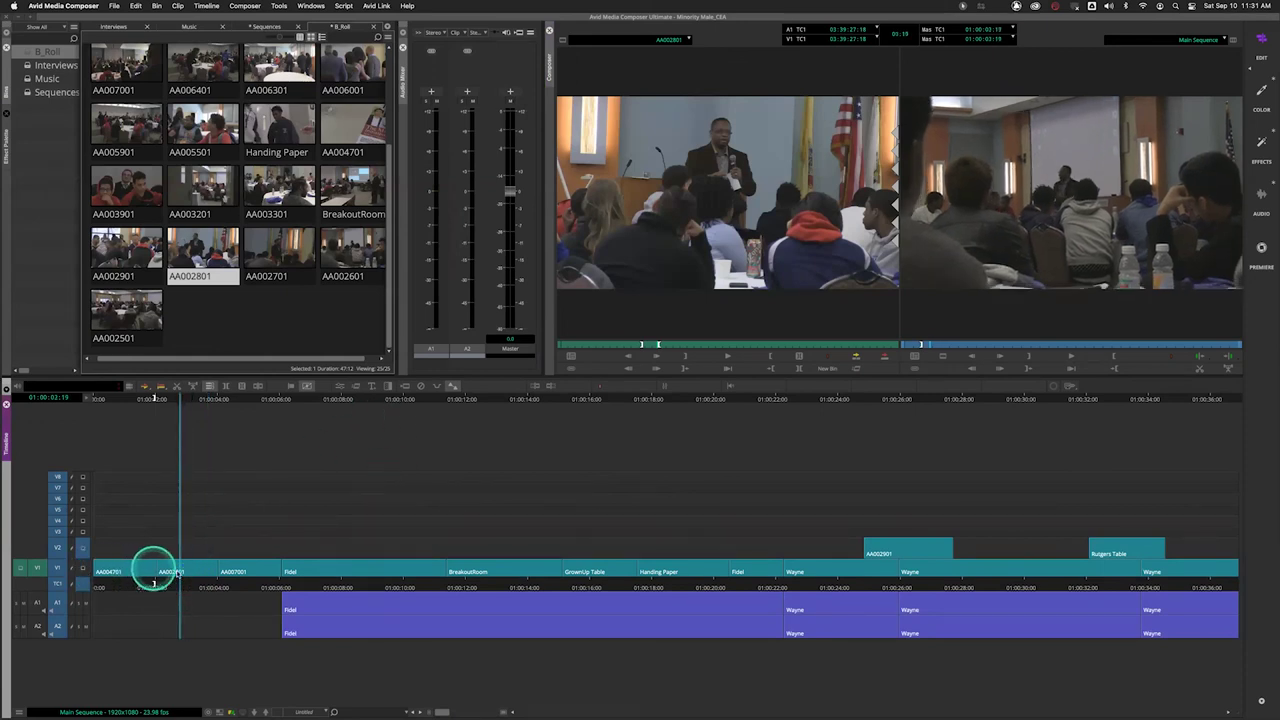
{"action": "left_click", "coordinate": [156, 587]}
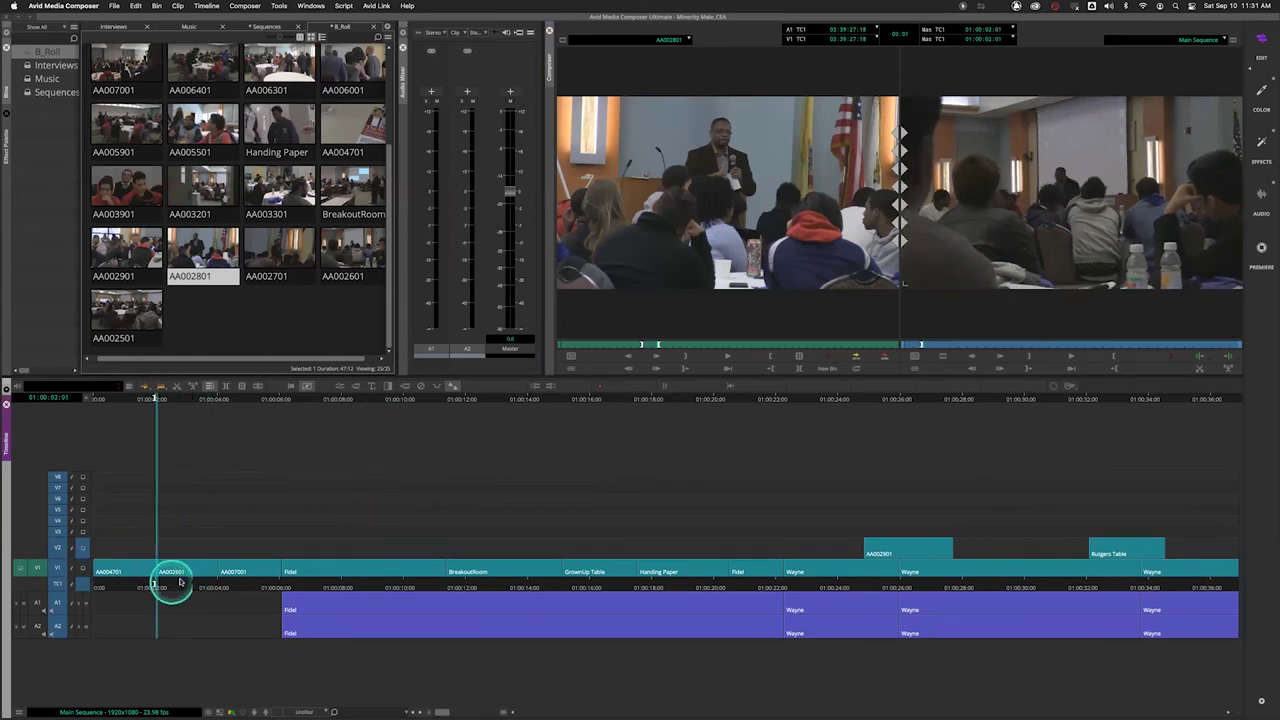
{"action": "left_click", "coordinate": [218, 587]}
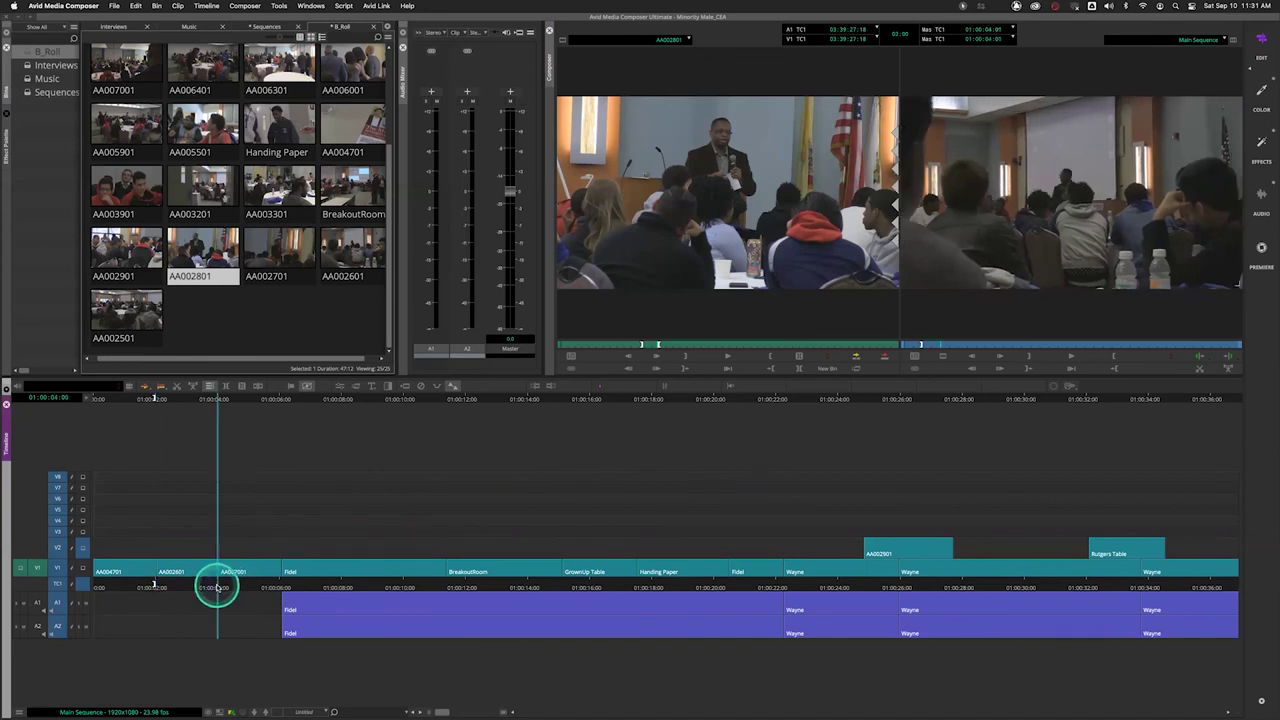
{"action": "key", "text": "o"}
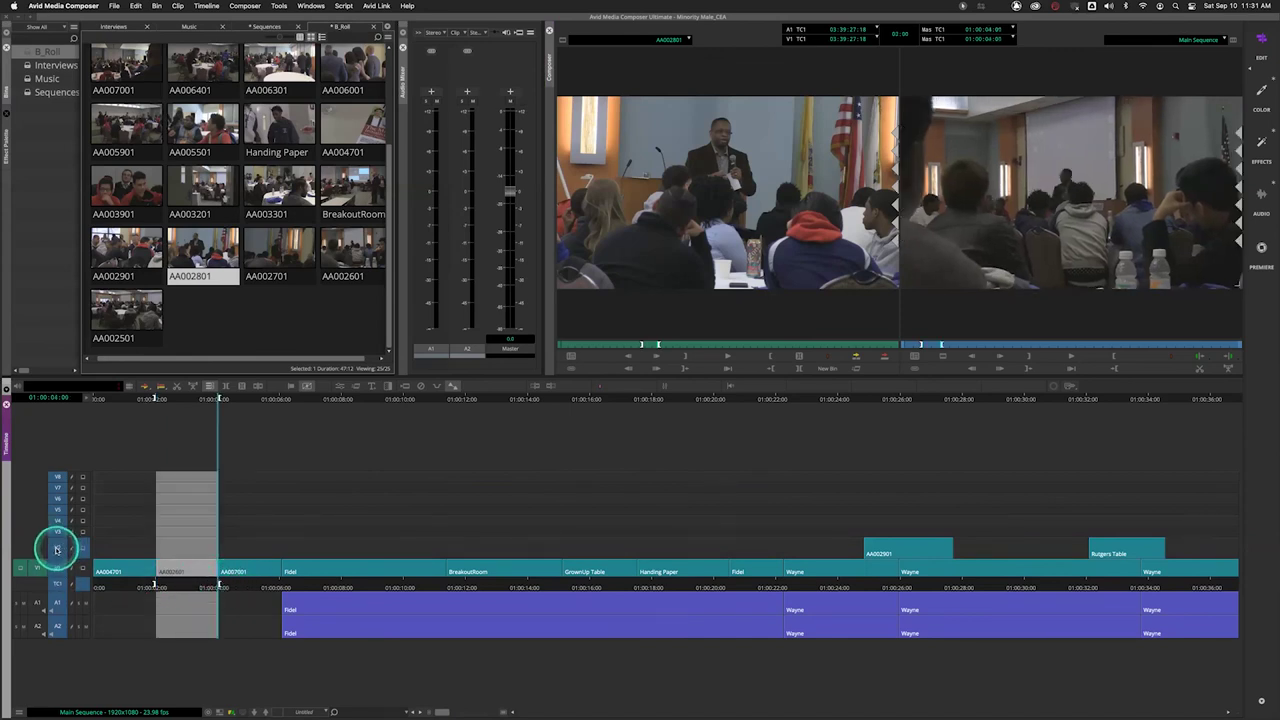
Disable the V2 through V8 record tracks and extract the marked AA002601 section from the sequence.
{"action": "left_click_drag", "start_coordinate": [57, 531], "coordinate": [57, 476]}
{"action": "left_click", "coordinate": [190, 567]}
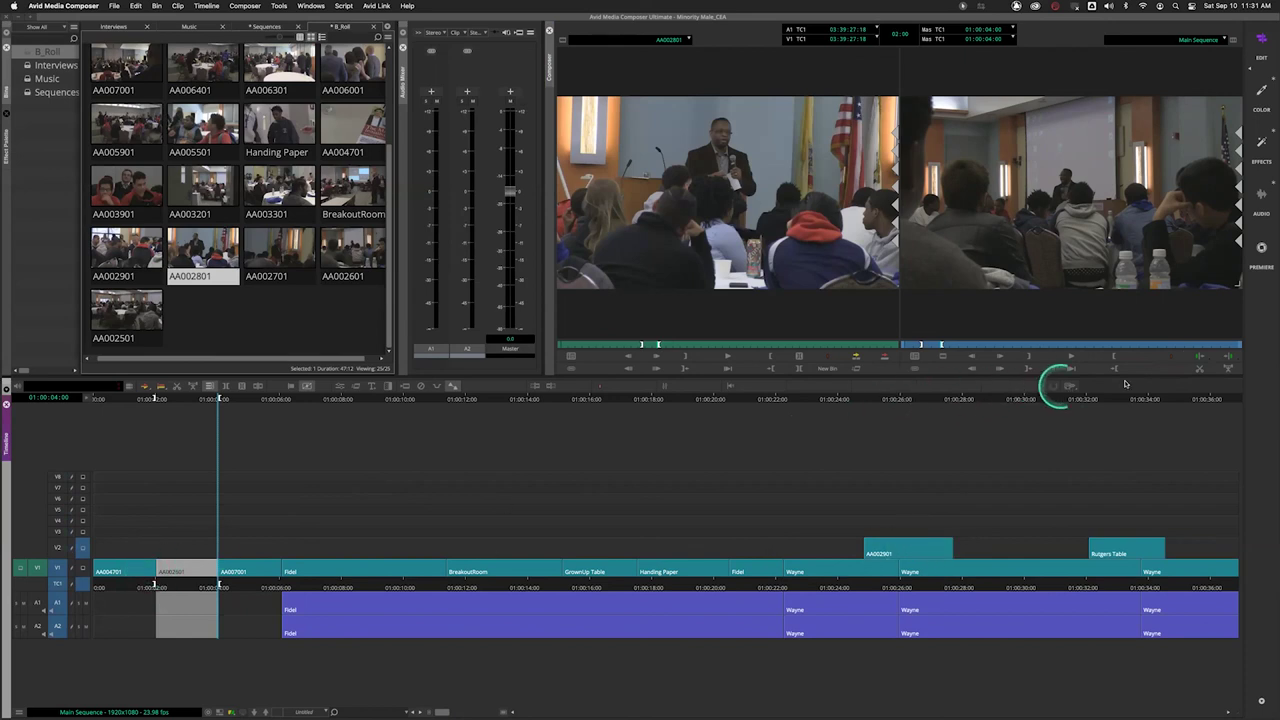
{"action": "left_click", "coordinate": [1198, 372]}
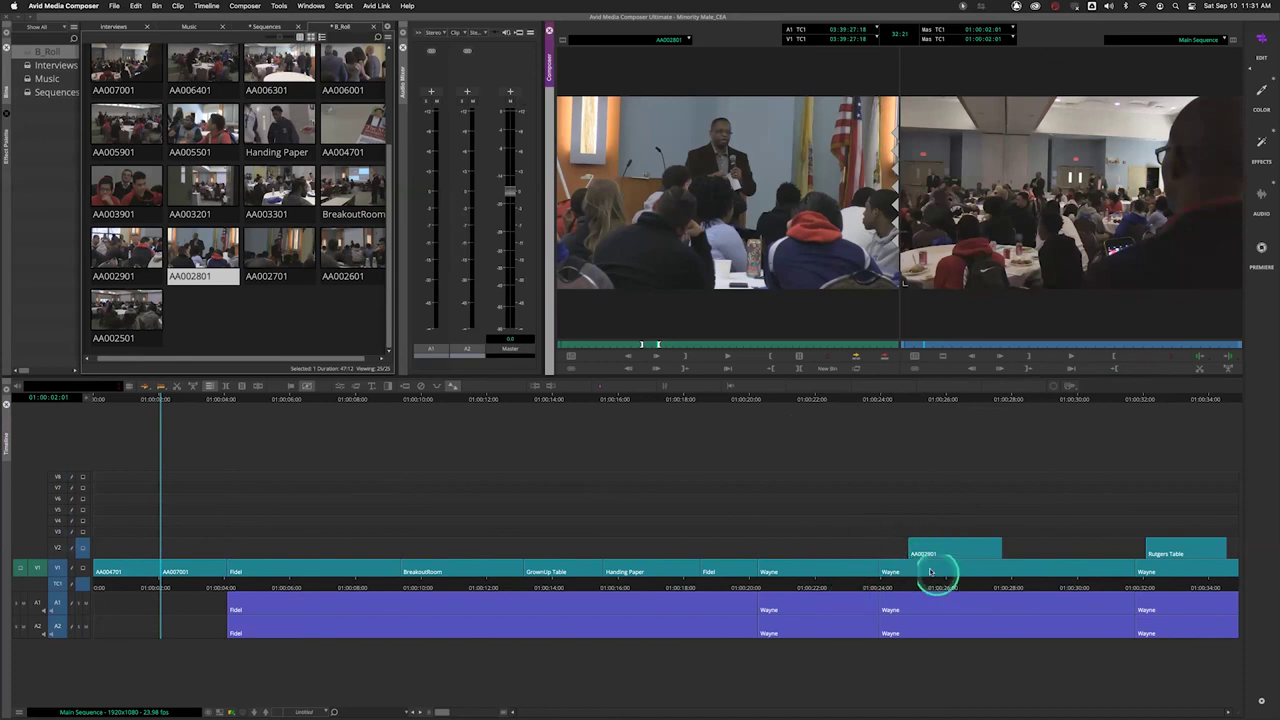
Undo the extraction of AA002601, clear the sequence's in and out marks and park the playhead at 01:00:13:12.
{"action": "key", "text": "v"}
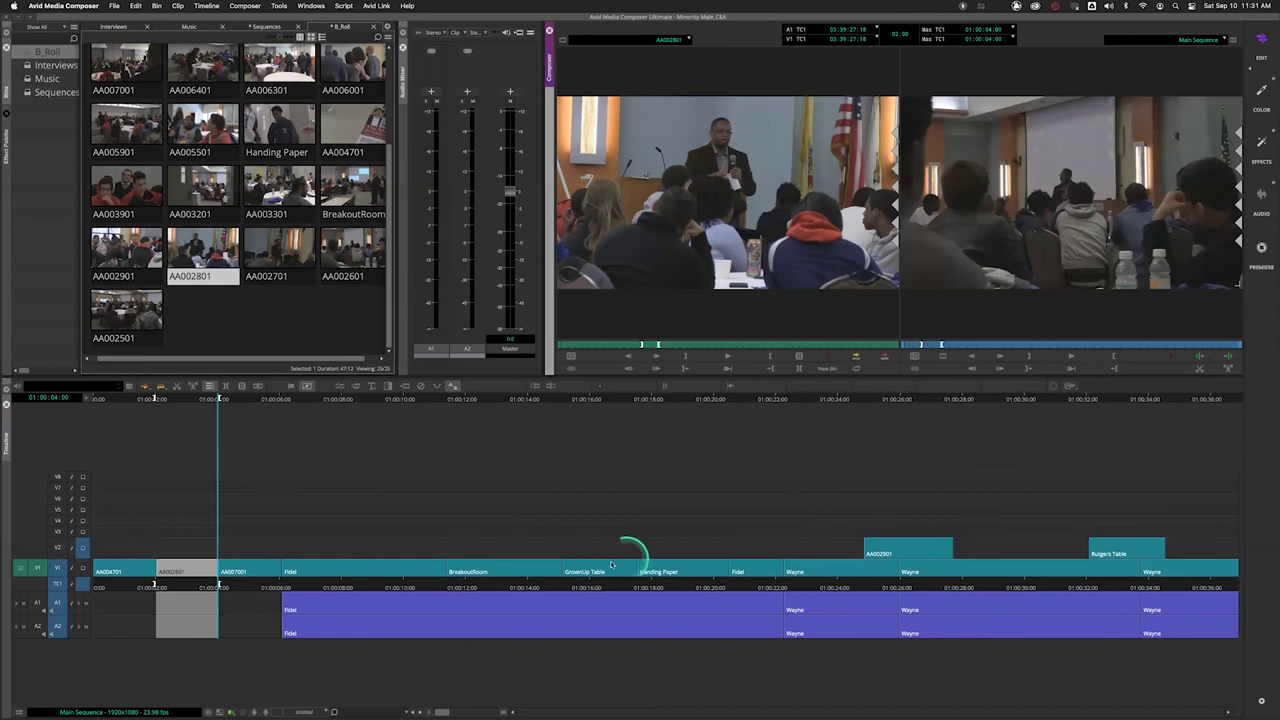
{"action": "left_click", "coordinate": [505, 587]}
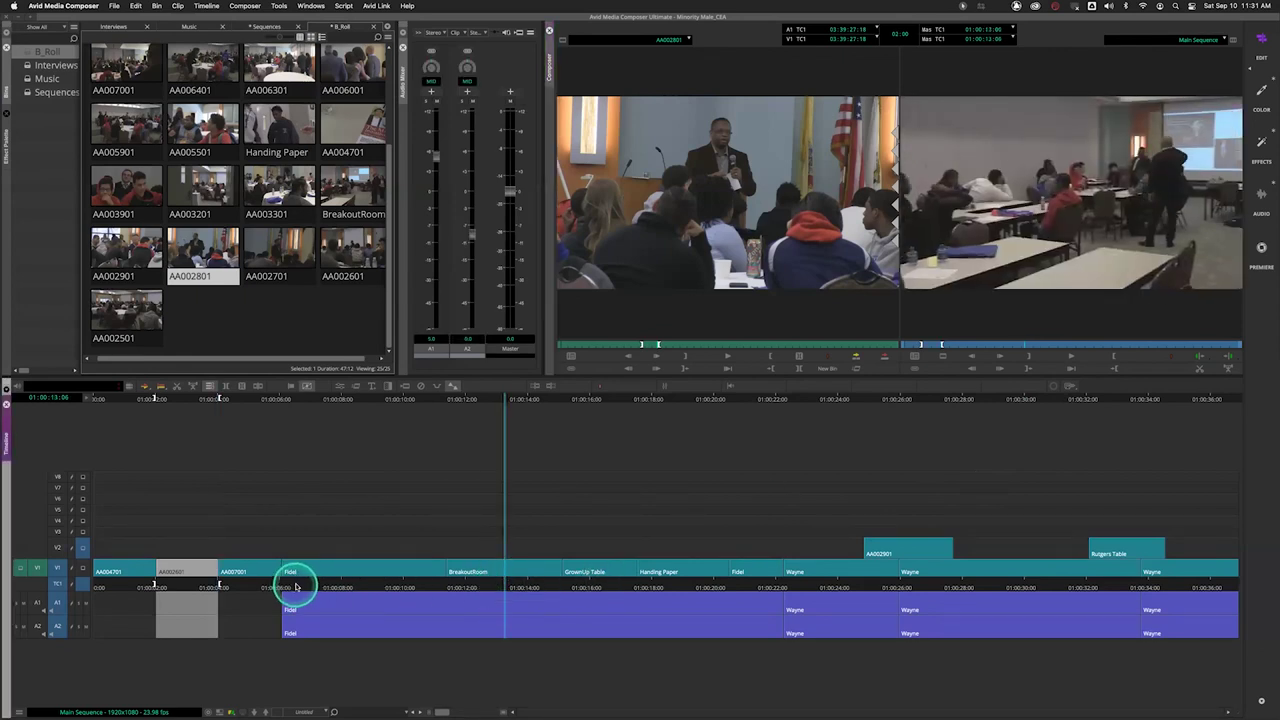
{"action": "left_click_drag", "start_coordinate": [323, 590], "coordinate": [511, 587]}
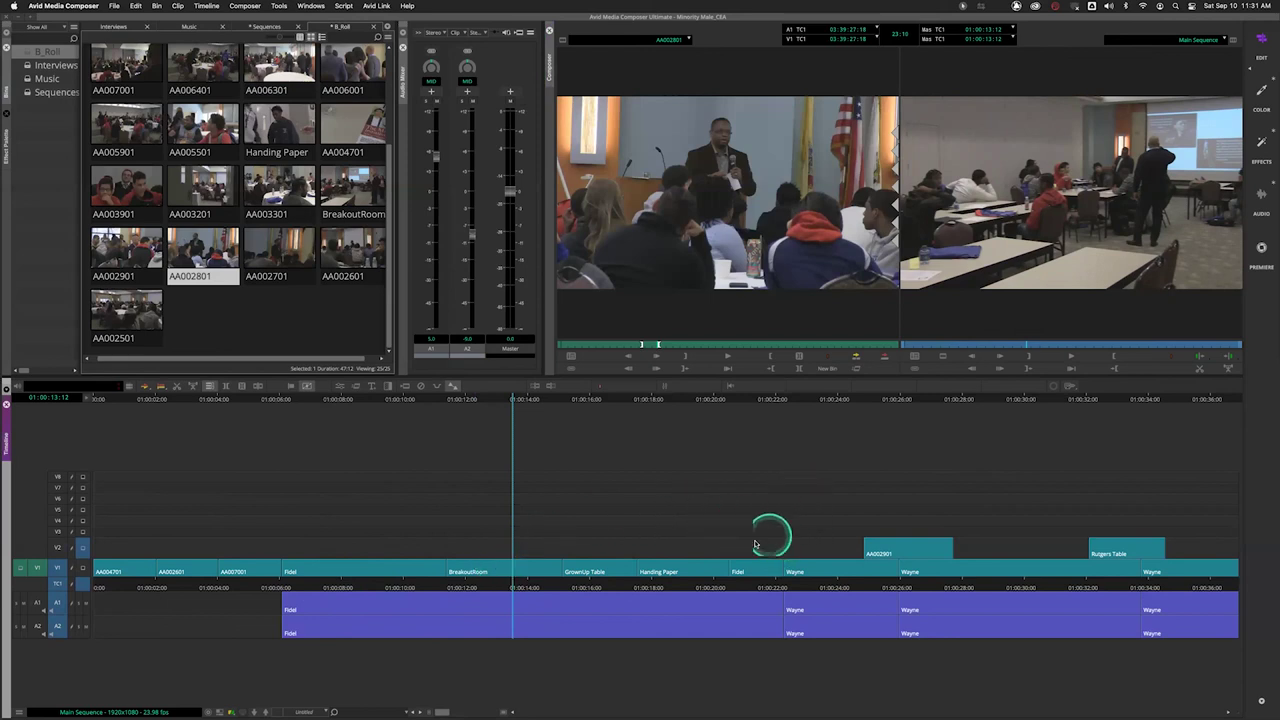
{"action": "mouse_move", "coordinate": [437, 706]}
{"action": "left_mouse_down"}
{"action": "mouse_move", "coordinate": [477, 703]}
{"action": "mouse_move", "coordinate": [456, 697]}
{"action": "left_mouse_up"}
{"action": "left_click_drag", "start_coordinate": [643, 710], "coordinate": [438, 709]}
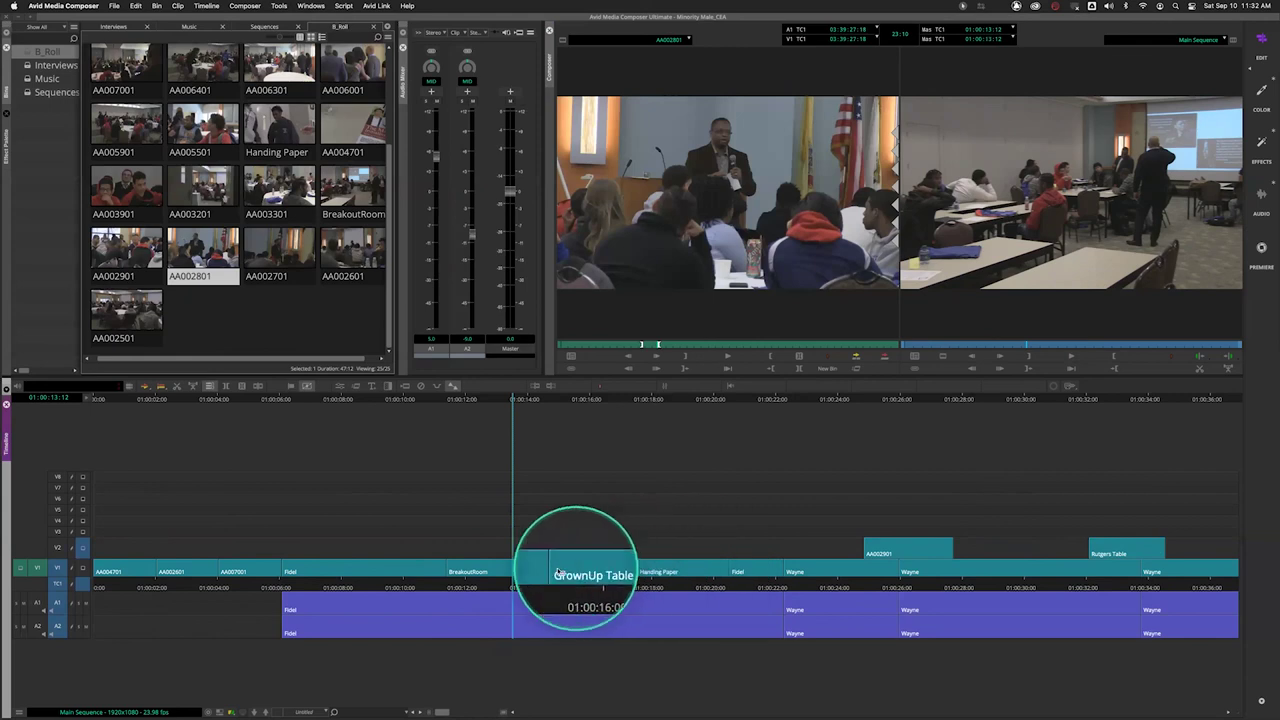
{"action": "right_click", "coordinate": [982, 535]}
{"action": "left_click", "coordinate": [929, 448]}
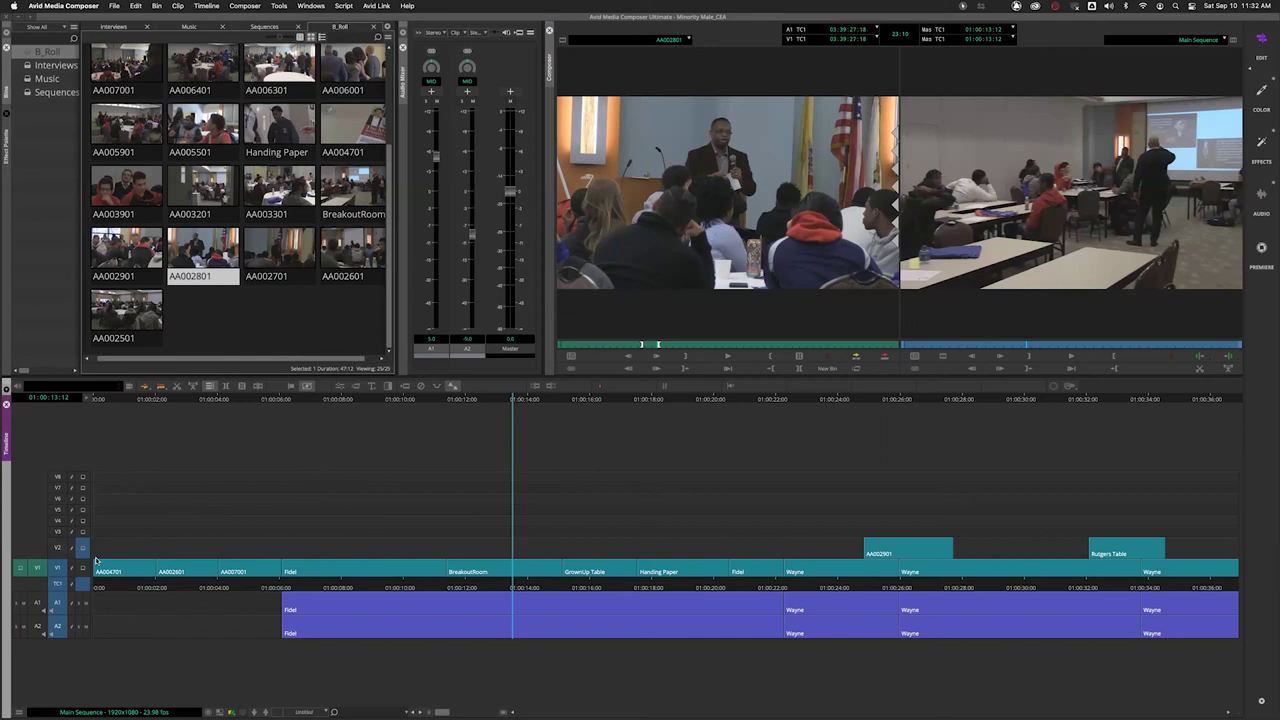
Enable the A1 and A2 source tracks, keeping record tracks V1, A1 and A2 selected and TC1 deselected.
{"action": "left_click", "coordinate": [38, 603]}
{"action": "left_click", "coordinate": [40, 626]}
{"action": "left_click", "coordinate": [57, 626]}
{"action": "left_click", "coordinate": [57, 604]}
{"action": "left_click", "coordinate": [60, 584]}
{"action": "left_click", "coordinate": [58, 602]}
{"action": "left_click", "coordinate": [58, 569]}
{"action": "left_click", "coordinate": [58, 620]}
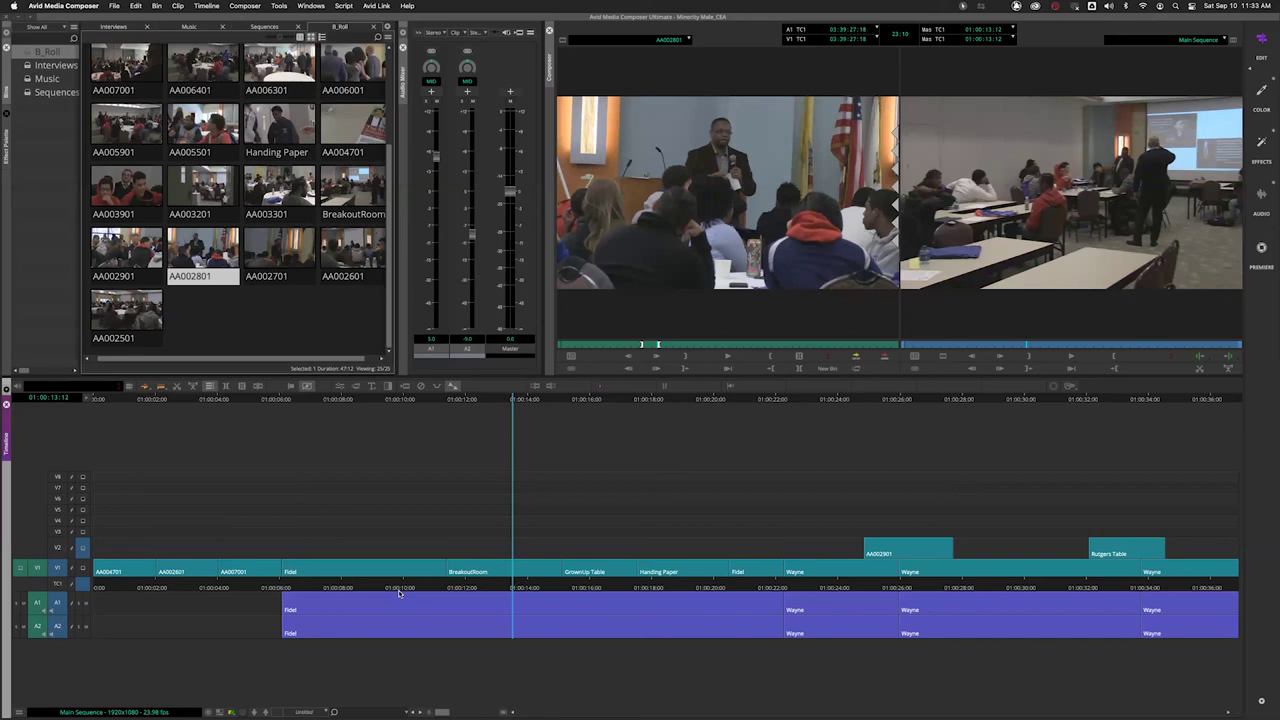
{"action": "left_click", "coordinate": [373, 484]}
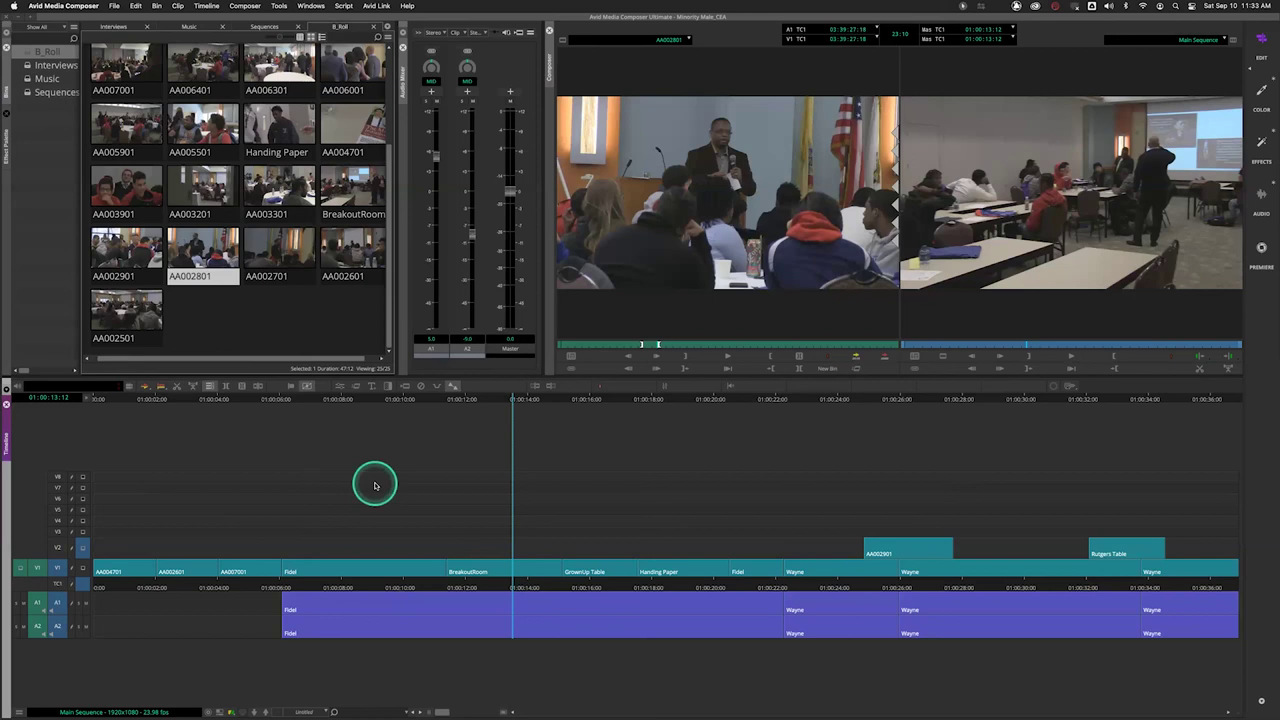
{"action": "left_click", "coordinate": [401, 589]}
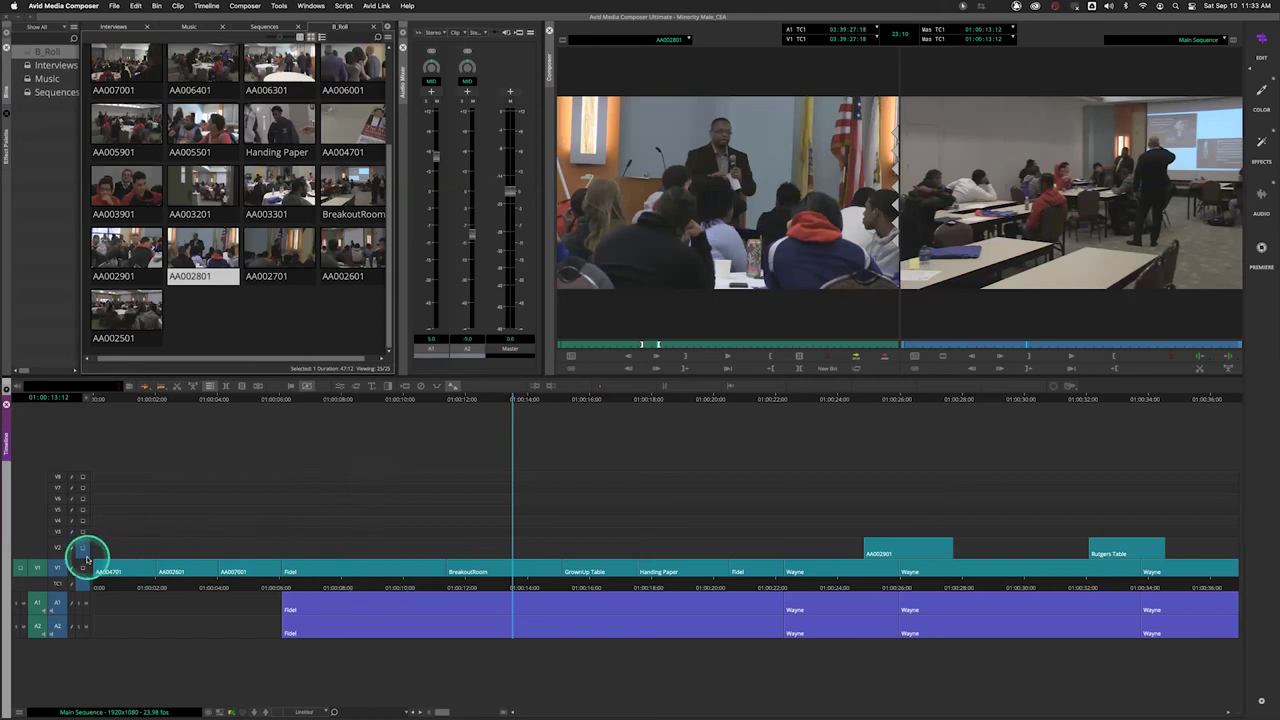
Select only the empty video tracks V3 through V8 and delete them from the sequence.
{"action": "left_click_drag", "start_coordinate": [60, 478], "coordinate": [57, 610]}
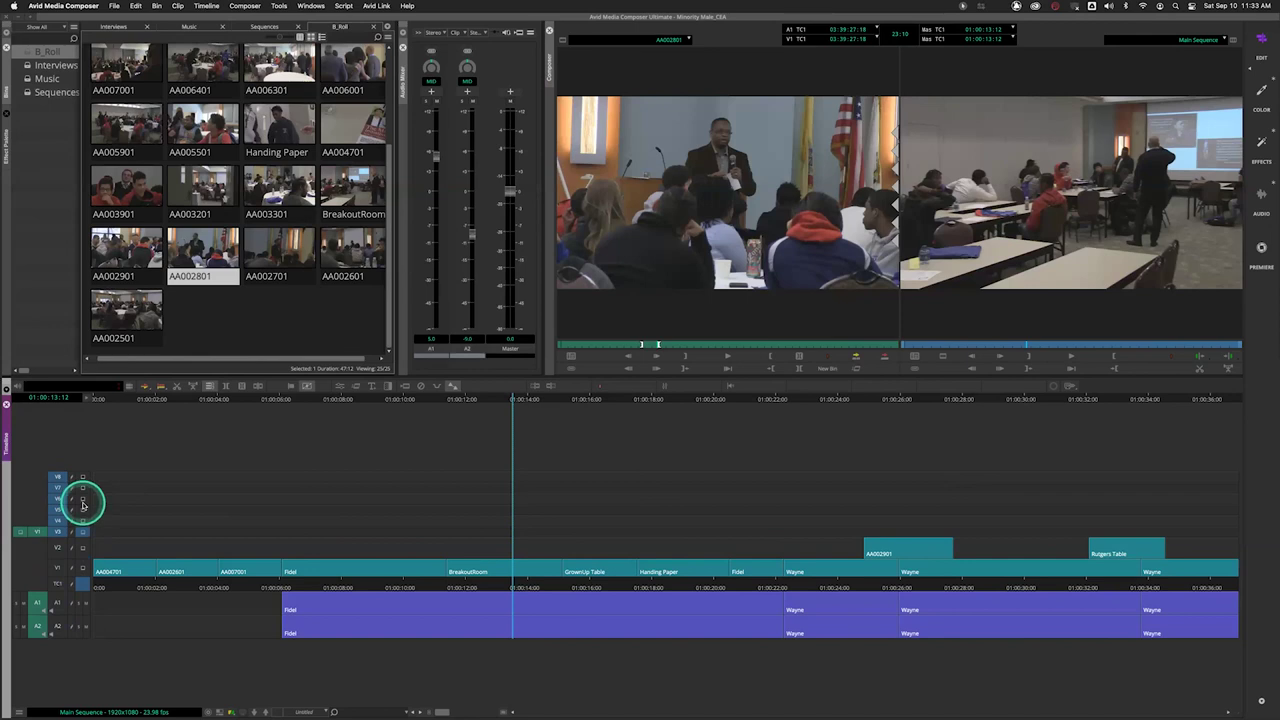
{"action": "key", "text": "Delete"}
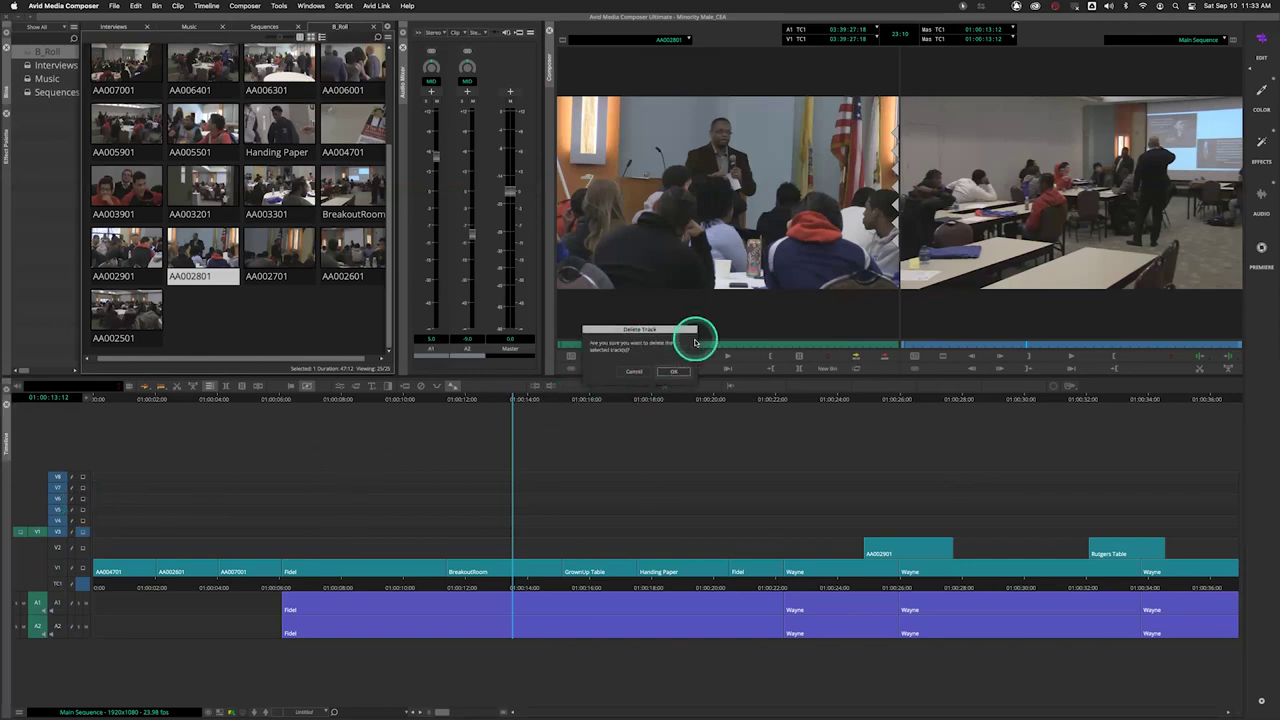
{"action": "left_click", "coordinate": [673, 371]}
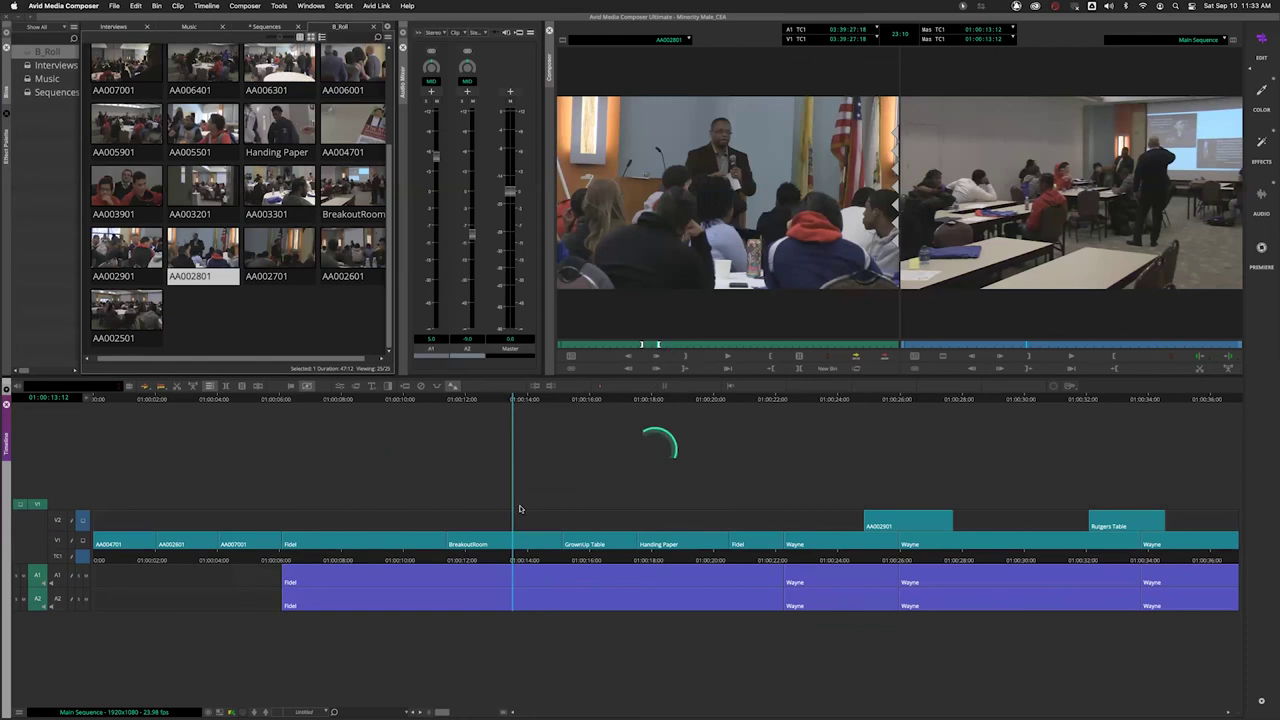
Park the playhead at 01:00:06:06, just inside the first interview clip, and add audio track A3 to the sequence.
{"action": "left_click", "coordinate": [320, 551]}
{"action": "left_click", "coordinate": [207, 40]}
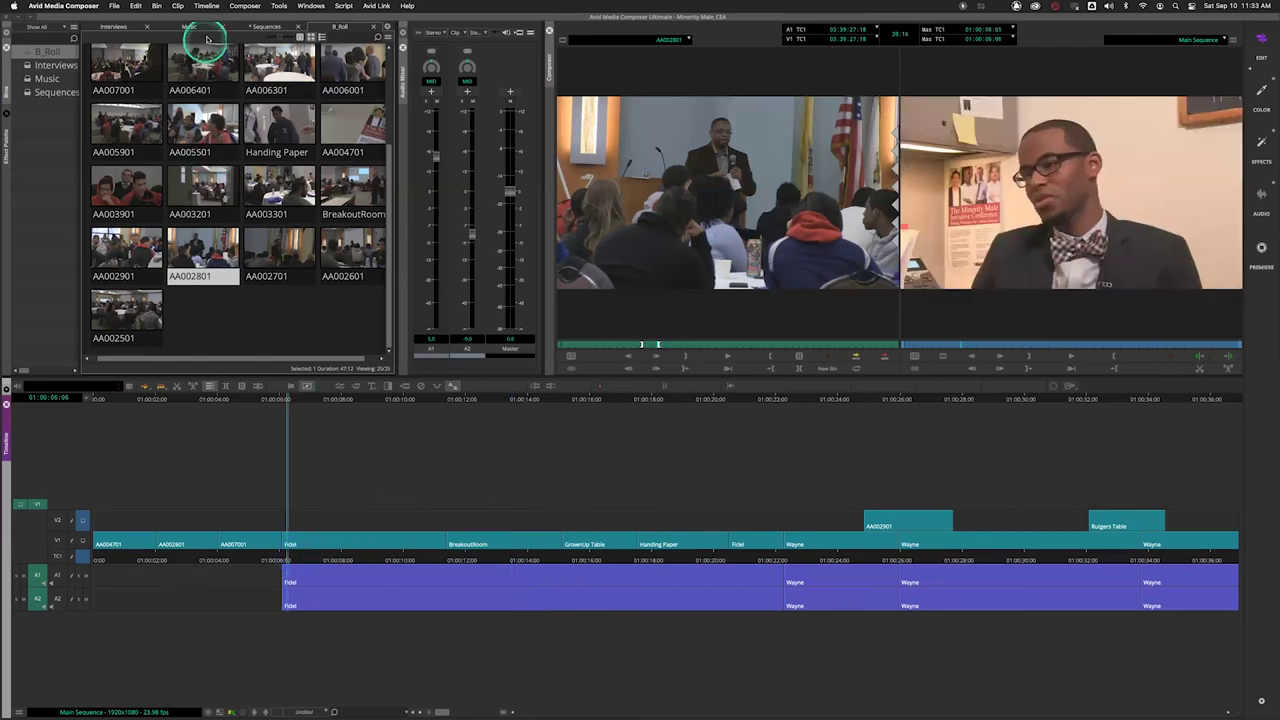
{"action": "left_click", "coordinate": [206, 6]}
{"action": "mouse_move", "coordinate": [240, 20]}
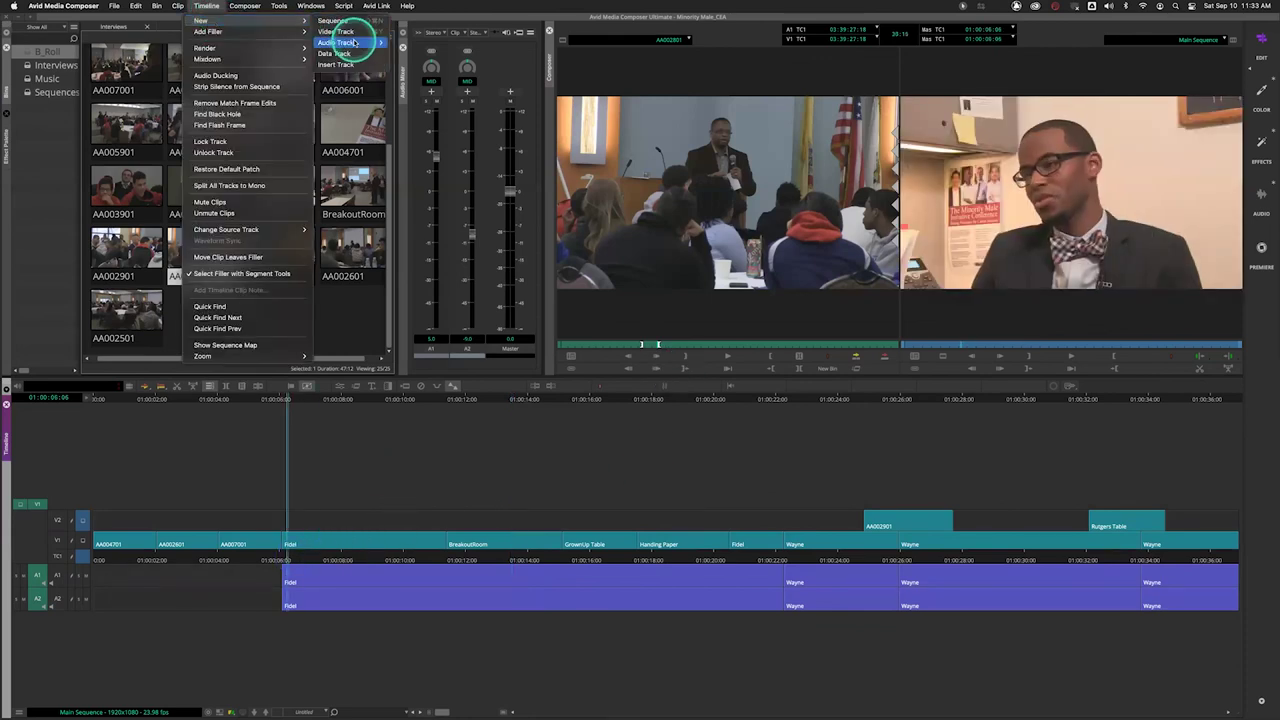
{"action": "left_click", "coordinate": [410, 43]}
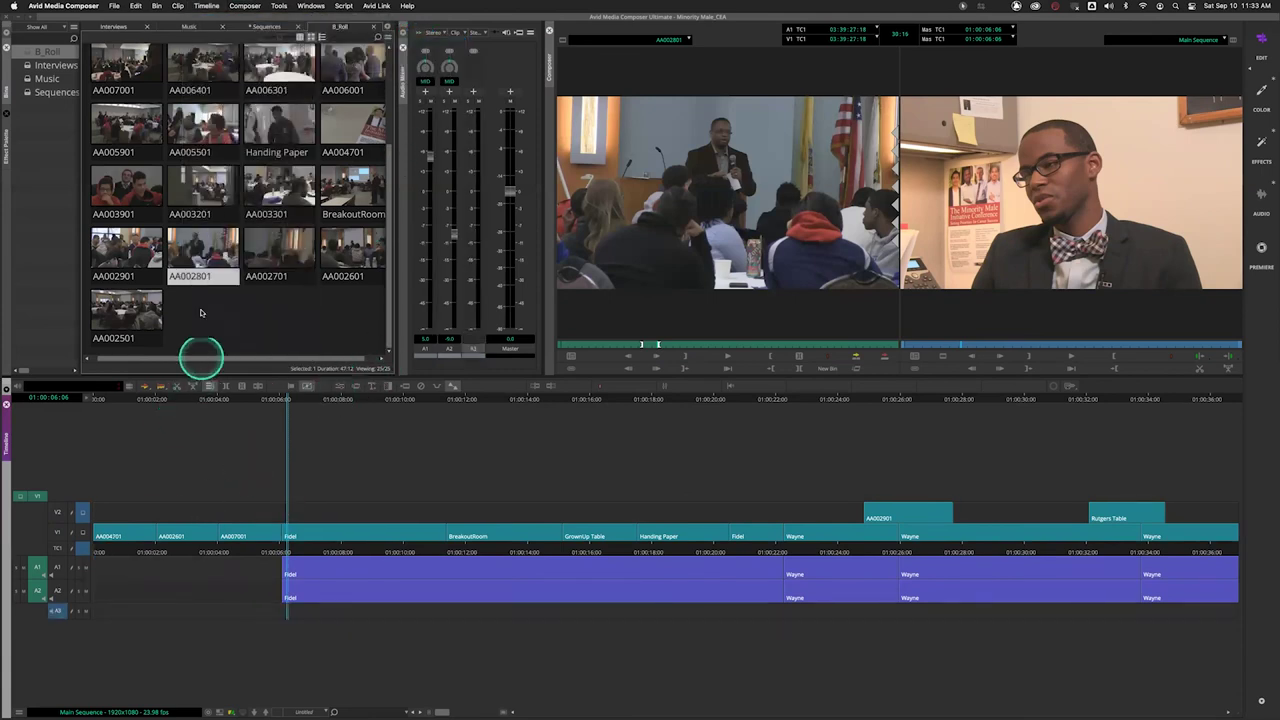
Load sizzle.mp3 from the Music bin as the source, lower its audio level and mark an in point near its start.
{"action": "left_click", "coordinate": [30, 79]}
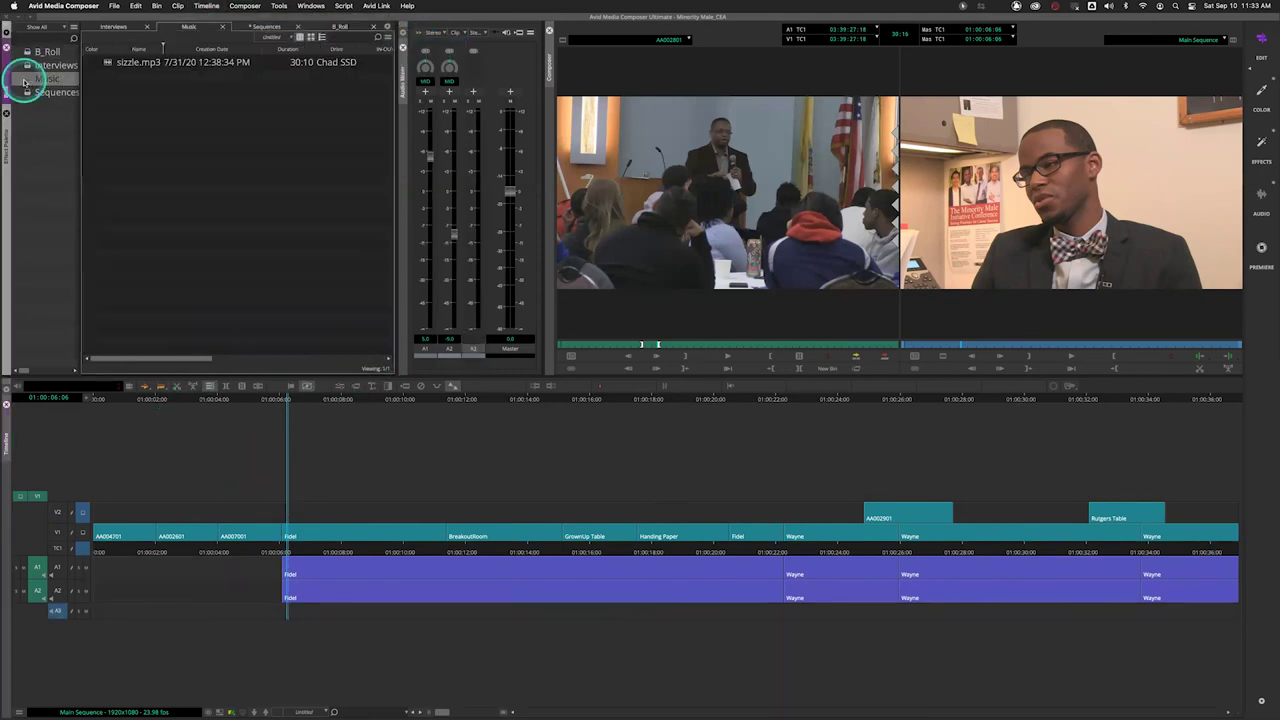
{"action": "double_click", "coordinate": [113, 63]}
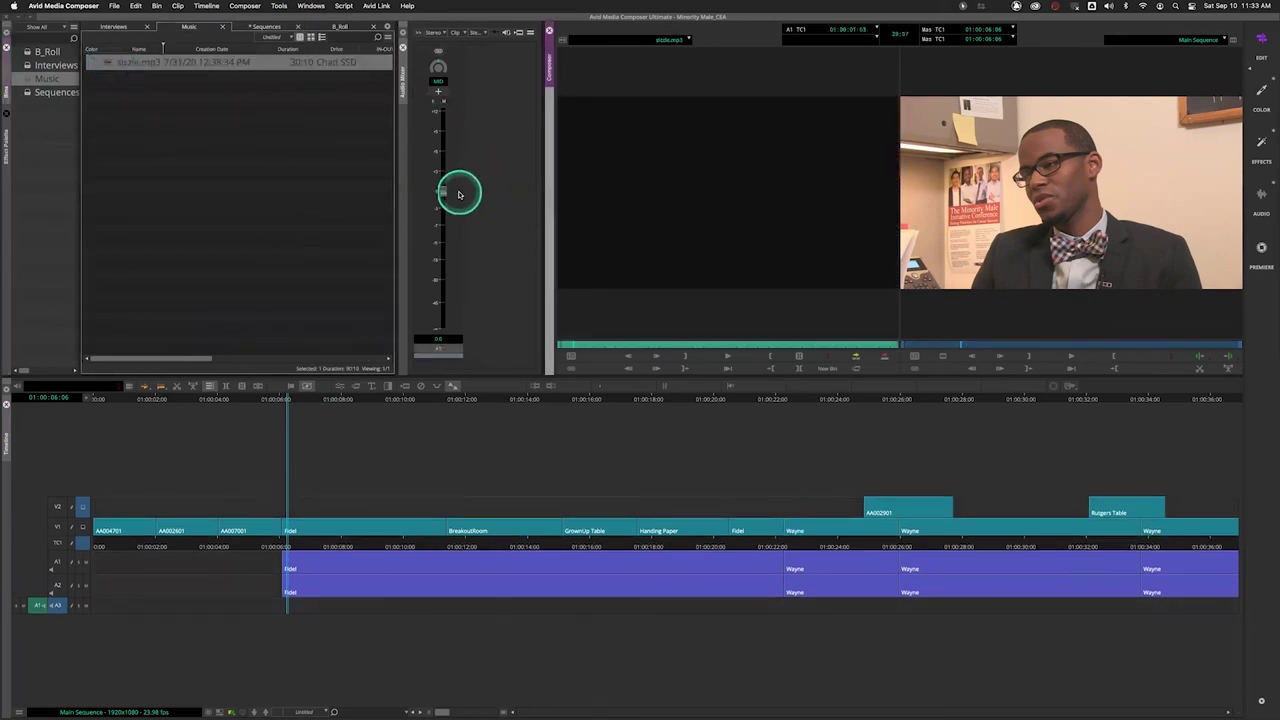
{"action": "left_click_drag", "start_coordinate": [443, 191], "coordinate": [446, 236]}
{"action": "left_click", "coordinate": [568, 348]}
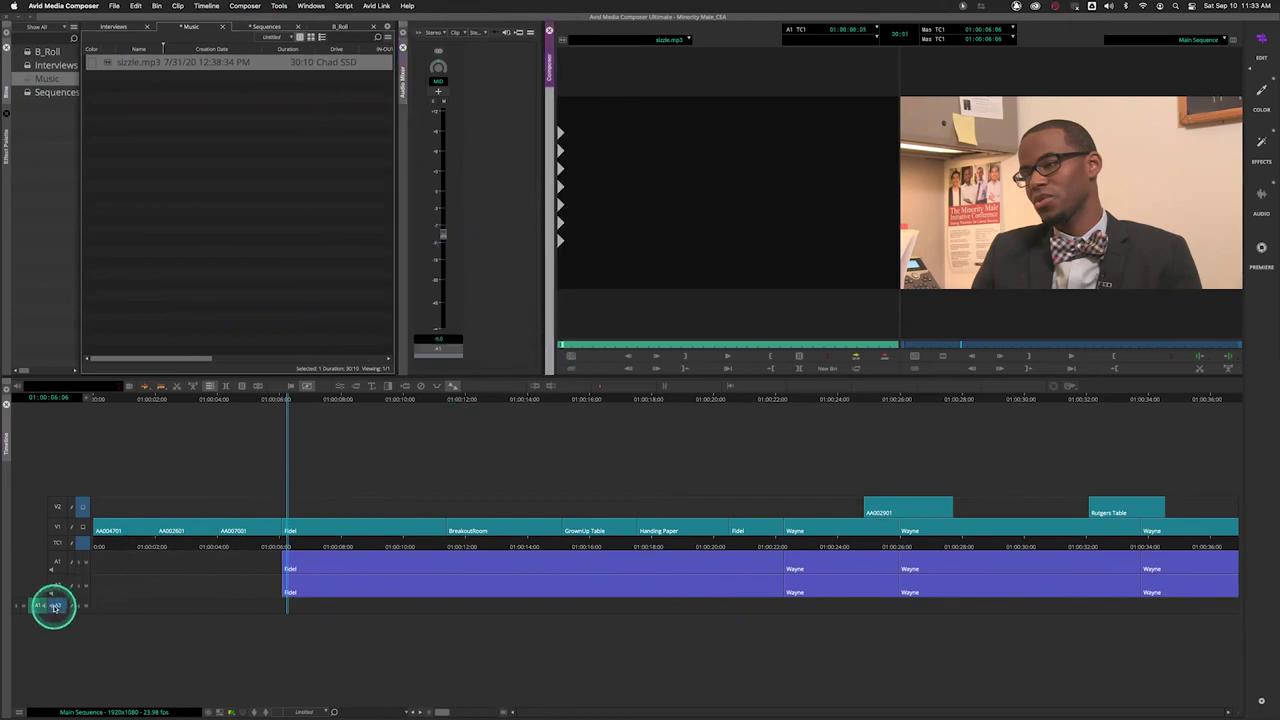
Overwrite sizzle.mp3 onto A3 from the sequence start to an out point at 01:00:06:06.
{"action": "mouse_move", "coordinate": [43, 606]}
{"action": "left_mouse_down"}
{"action": "mouse_move", "coordinate": [60, 563]}
{"action": "mouse_move", "coordinate": [44, 566]}
{"action": "mouse_move", "coordinate": [45, 600]}
{"action": "left_mouse_up"}
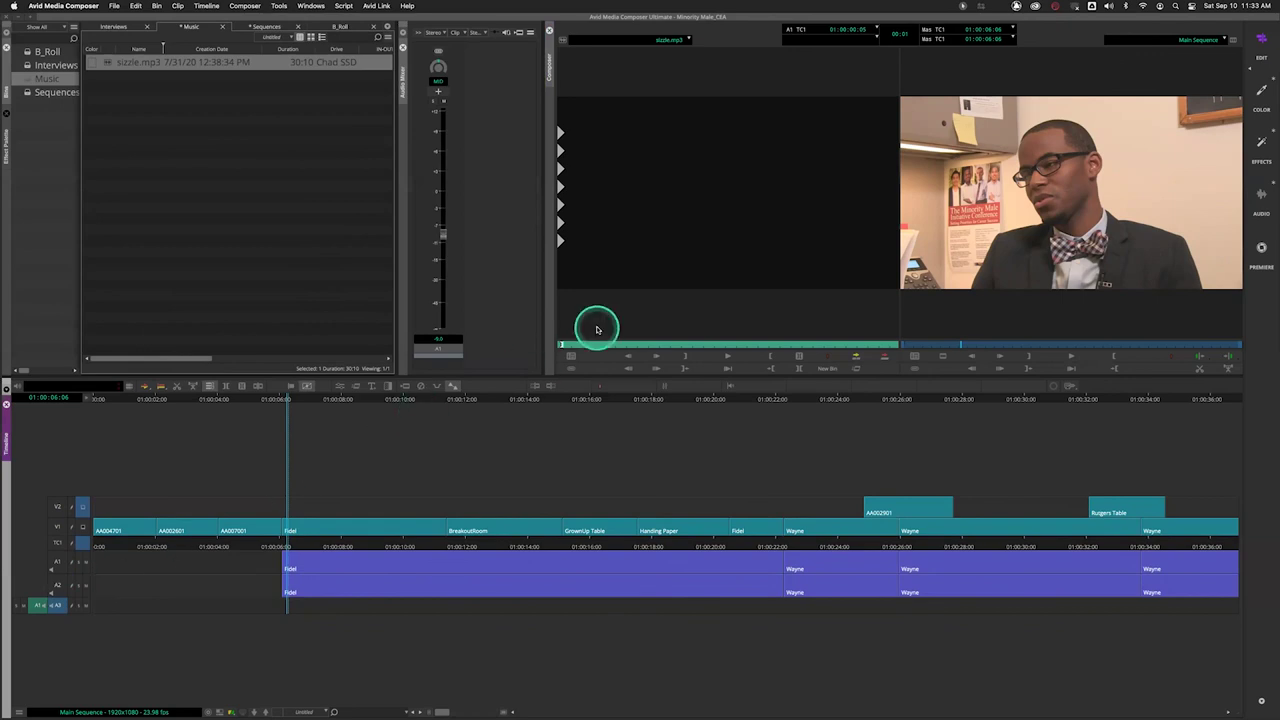
{"action": "left_click_drag", "start_coordinate": [239, 550], "coordinate": [288, 546]}
{"action": "key", "text": "o"}
{"action": "left_click", "coordinate": [288, 545]}
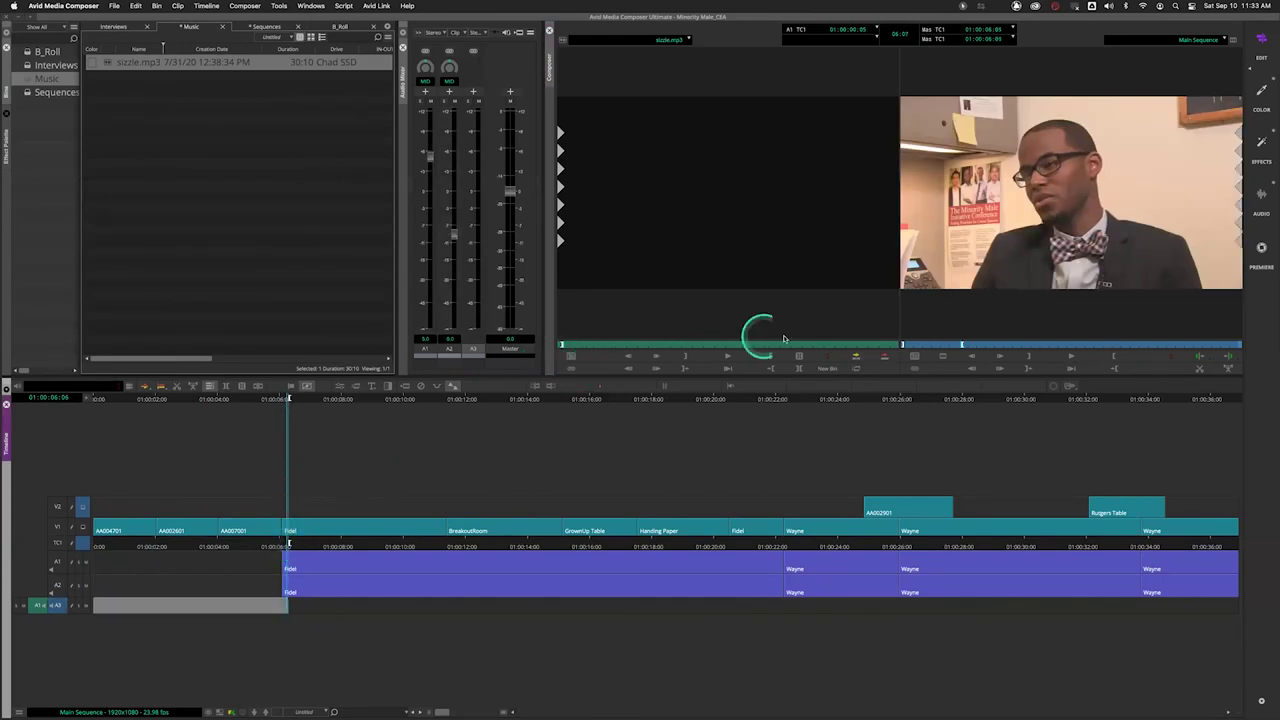
{"action": "left_click", "coordinate": [883, 357]}
Play the sequence's opening from the start to check the music under the B-roll and its transition into the first interview.
{"action": "left_click_drag", "start_coordinate": [130, 546], "coordinate": [68, 552]}
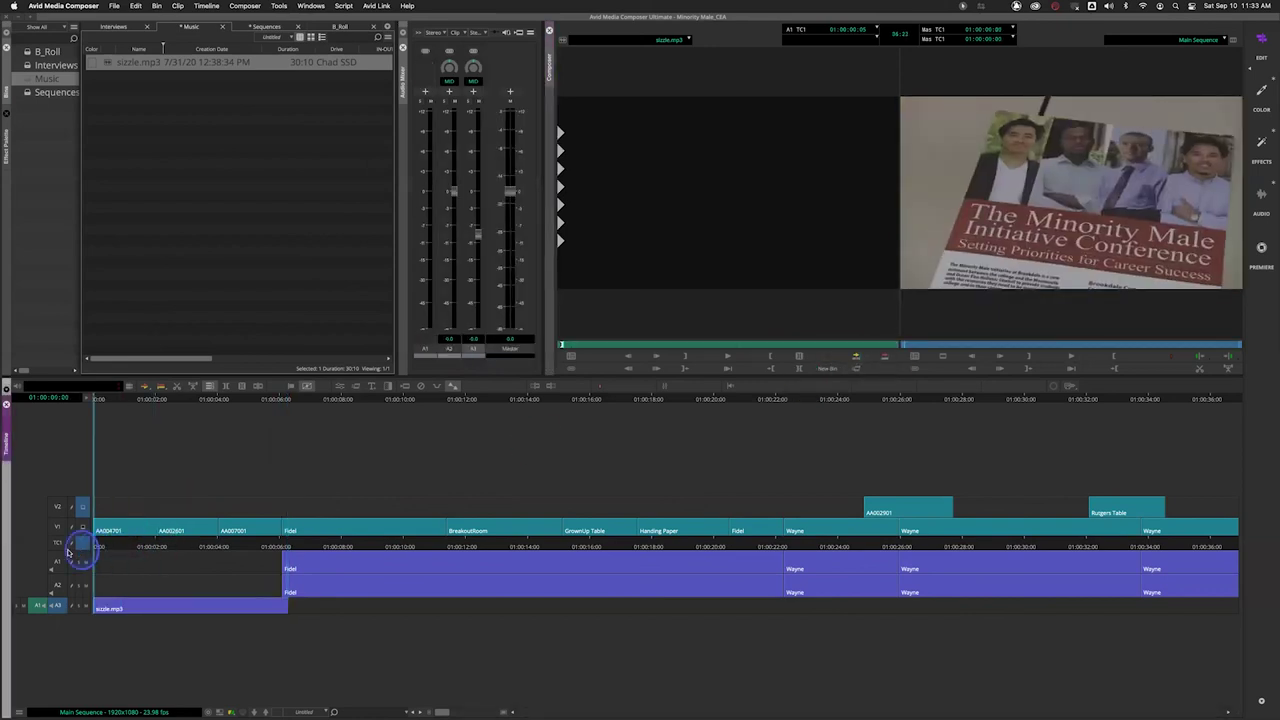
{"action": "key", "text": "space"}
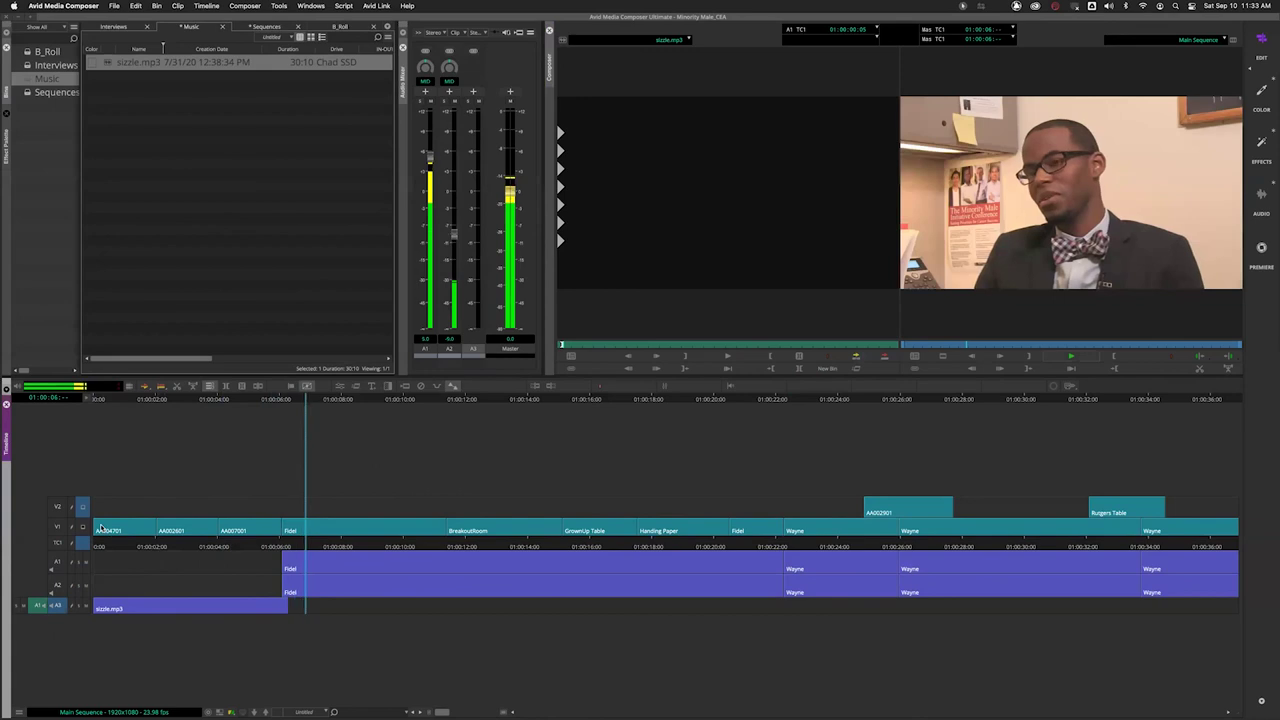
{"action": "key", "text": "space"}
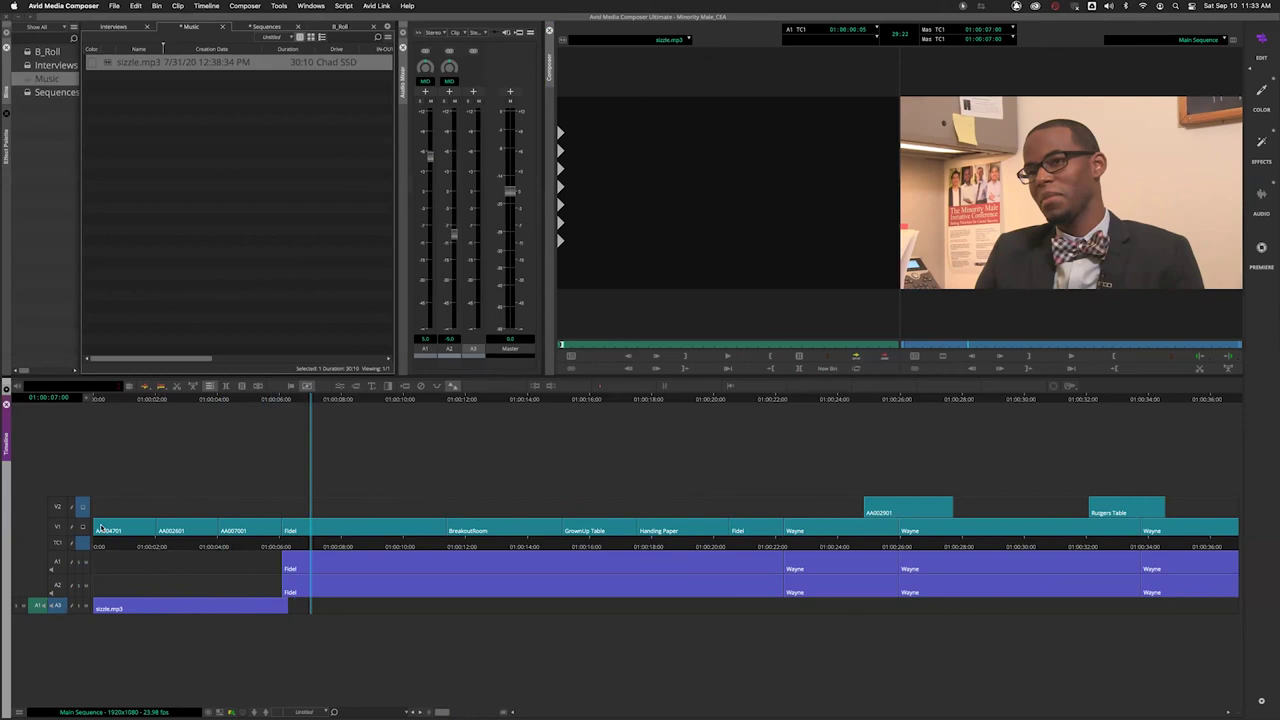
{"action": "left_click", "coordinate": [149, 543]}
{"action": "key", "text": "Home"}
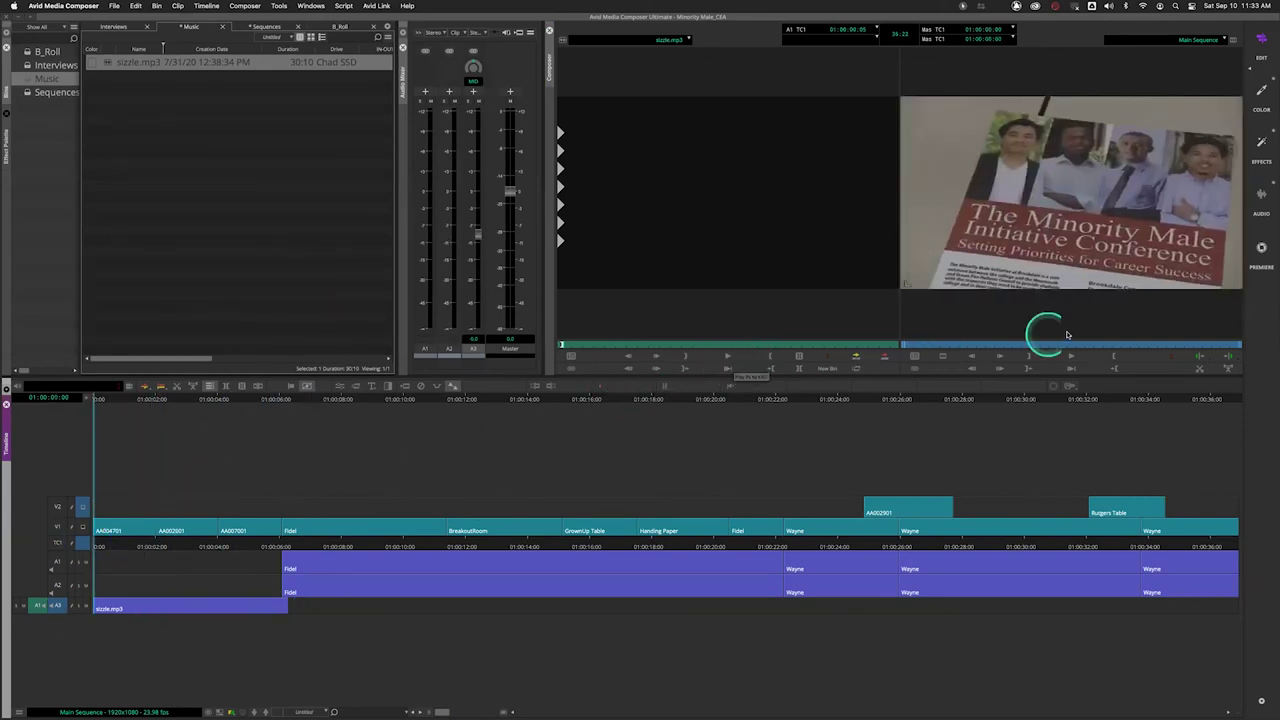
{"action": "key", "text": "space"}
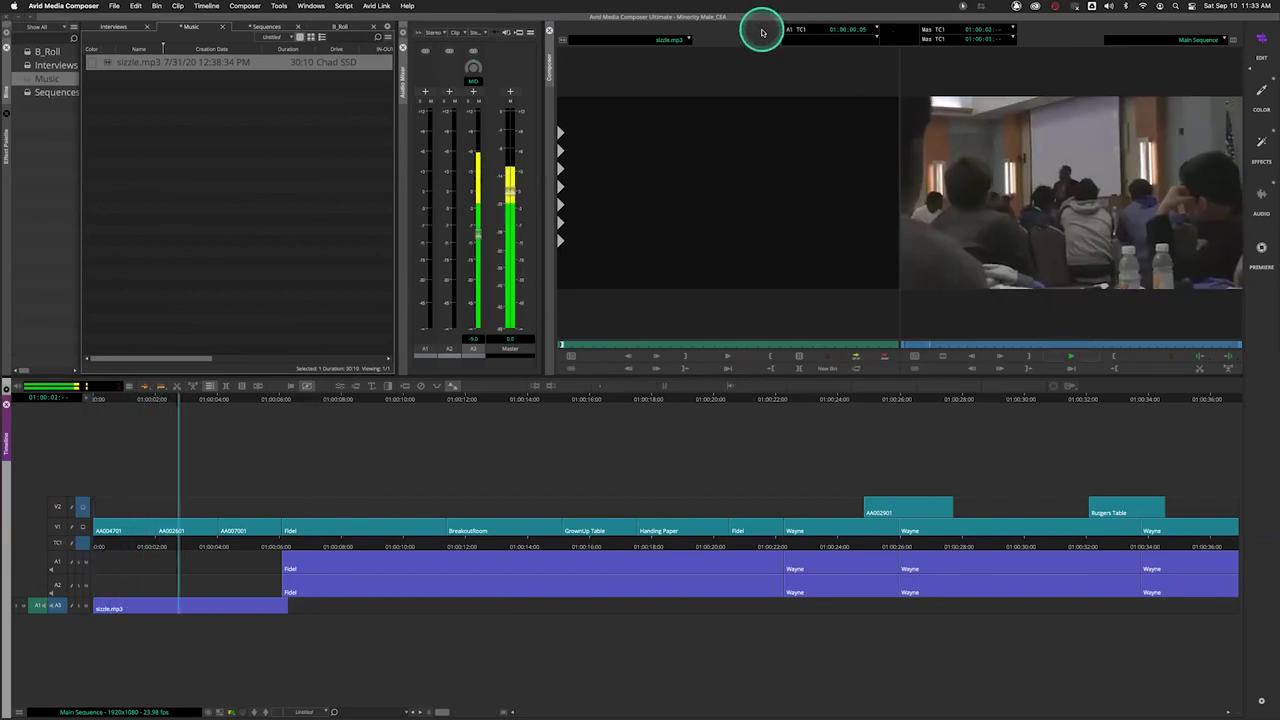
{"action": "key", "text": "space"}
{"action": "left_click_drag", "start_coordinate": [251, 548], "coordinate": [139, 548]}
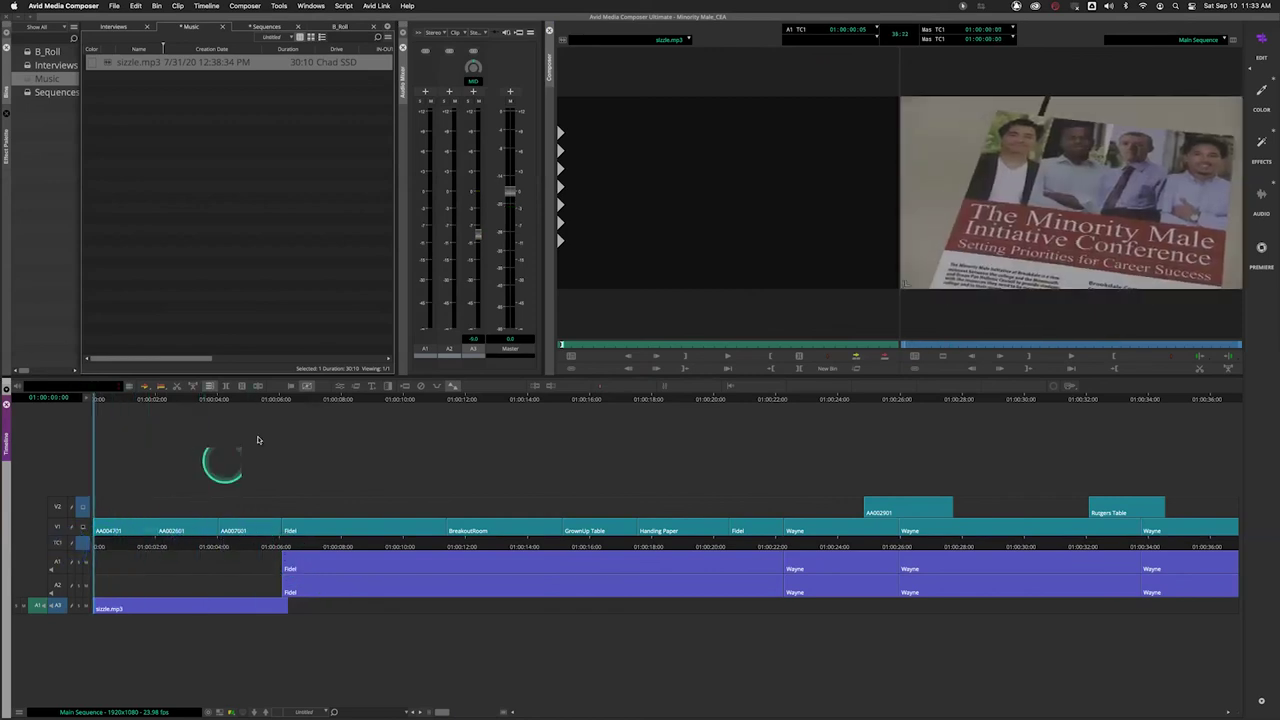